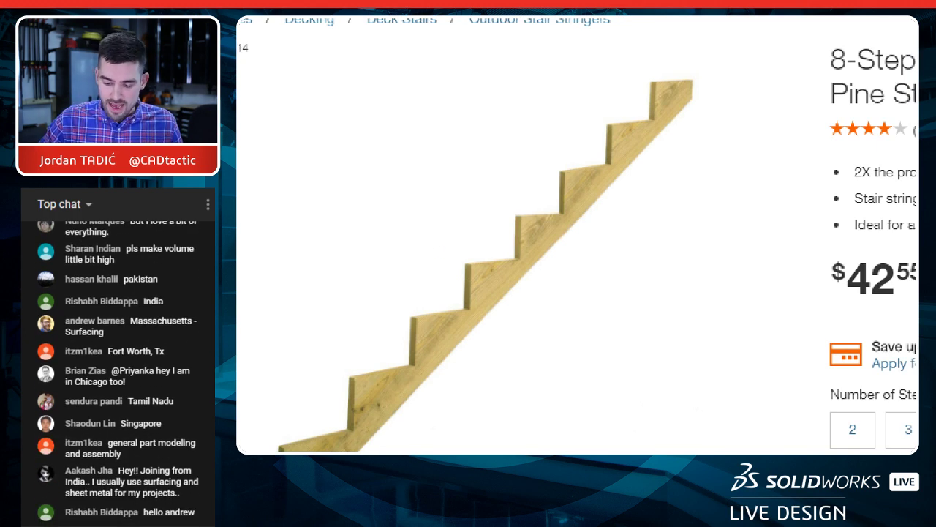
Step: Mark three lower risers on the stringer photo in red and label one "RISE" with a leader line
{"action": "left_click_drag", "start_coordinate": [353, 385], "coordinate": [351, 433]}
{"action": "left_click_drag", "start_coordinate": [417, 318], "coordinate": [415, 360]}
{"action": "left_click_drag", "start_coordinate": [469, 262], "coordinate": [468, 307]}
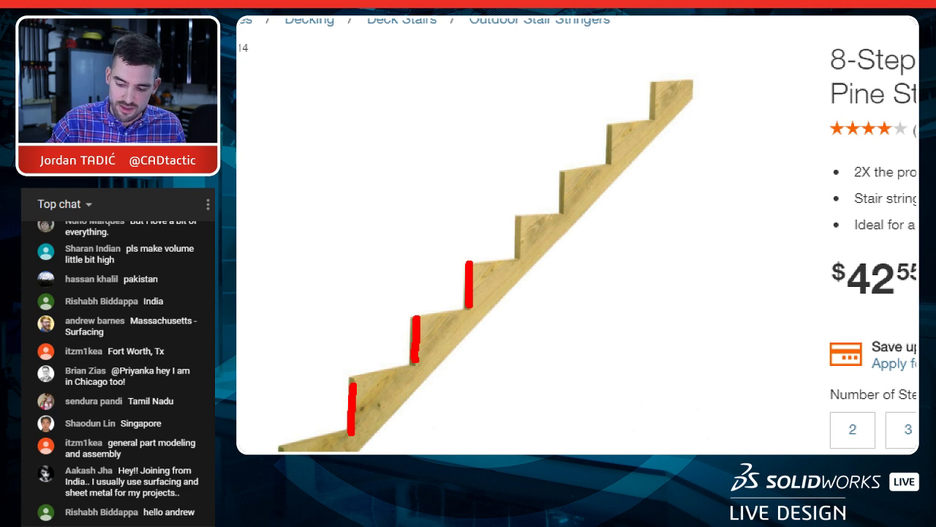
{"action": "left_click_drag", "start_coordinate": [414, 338], "coordinate": [333, 272]}
{"action": "mouse_move", "coordinate": [257, 256]}
{"action": "left_mouse_down"}
{"action": "mouse_move", "coordinate": [281, 291]}
{"action": "mouse_move", "coordinate": [279, 263]}
{"action": "mouse_move", "coordinate": [307, 252]}
{"action": "left_mouse_up"}
{"action": "mouse_move", "coordinate": [338, 209]}
{"action": "left_mouse_down"}
{"action": "mouse_move", "coordinate": [302, 239]}
{"action": "mouse_move", "coordinate": [342, 195]}
{"action": "left_mouse_up"}
{"action": "left_click_drag", "start_coordinate": [315, 201], "coordinate": [348, 174]}
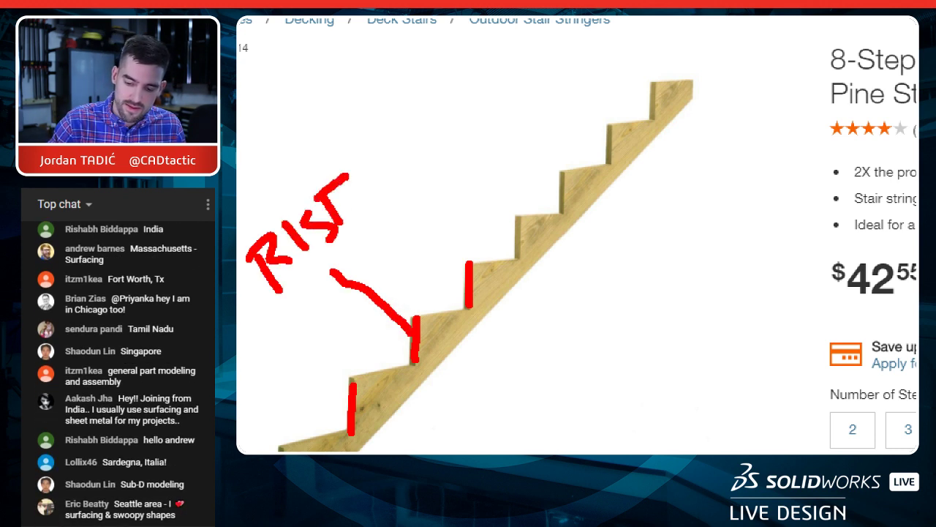
{"action": "left_click_drag", "start_coordinate": [323, 221], "coordinate": [351, 194]}
{"action": "left_click_drag", "start_coordinate": [338, 230], "coordinate": [367, 208]}
Step: Mark three upper treads on the stringer photo in red and label one "RUN" with a leader line
{"action": "left_click_drag", "start_coordinate": [510, 216], "coordinate": [565, 210]}
{"action": "left_click_drag", "start_coordinate": [554, 173], "coordinate": [619, 161]}
{"action": "left_click_drag", "start_coordinate": [604, 129], "coordinate": [670, 113]}
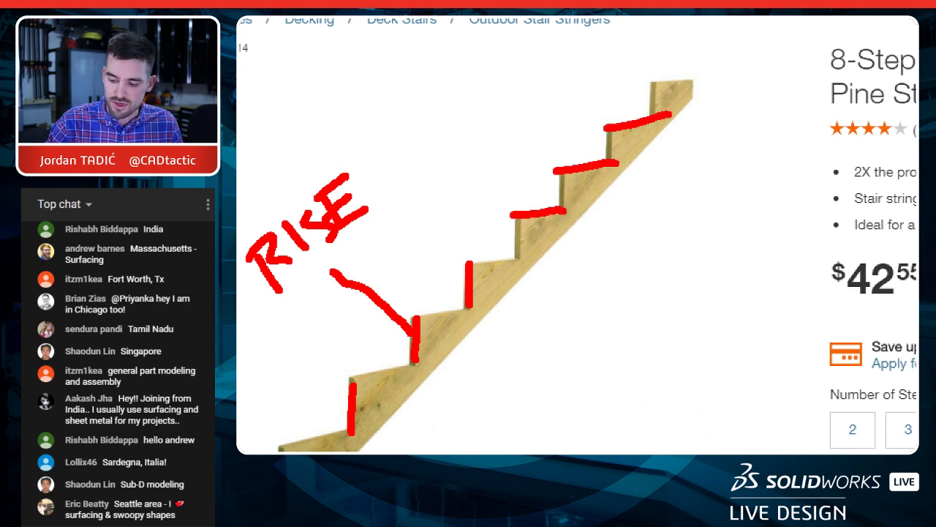
{"action": "left_click_drag", "start_coordinate": [534, 206], "coordinate": [459, 181]}
{"action": "mouse_move", "coordinate": [406, 152]}
{"action": "left_mouse_down"}
{"action": "mouse_move", "coordinate": [432, 194]}
{"action": "mouse_move", "coordinate": [444, 172]}
{"action": "left_mouse_up"}
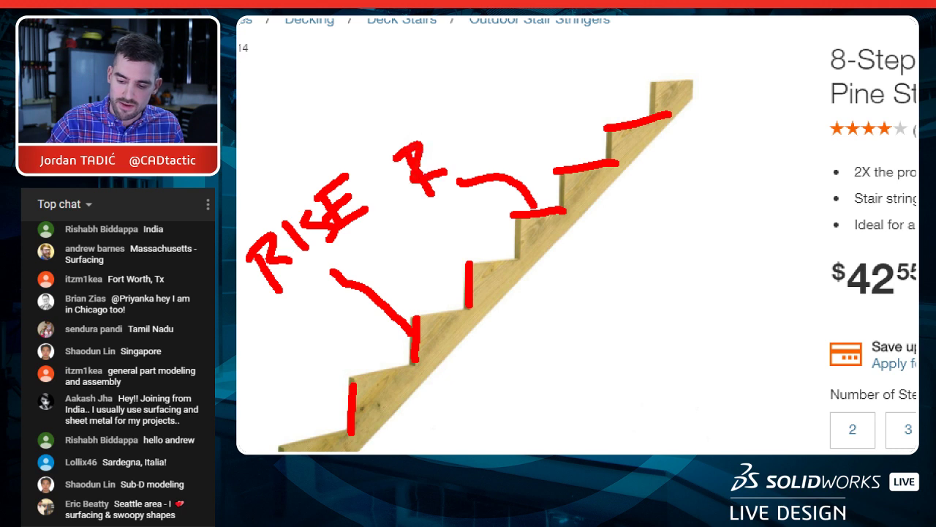
{"action": "mouse_move", "coordinate": [433, 139]}
{"action": "left_mouse_down"}
{"action": "mouse_move", "coordinate": [469, 123]}
{"action": "mouse_move", "coordinate": [515, 126]}
{"action": "mouse_move", "coordinate": [505, 101]}
{"action": "left_mouse_up"}
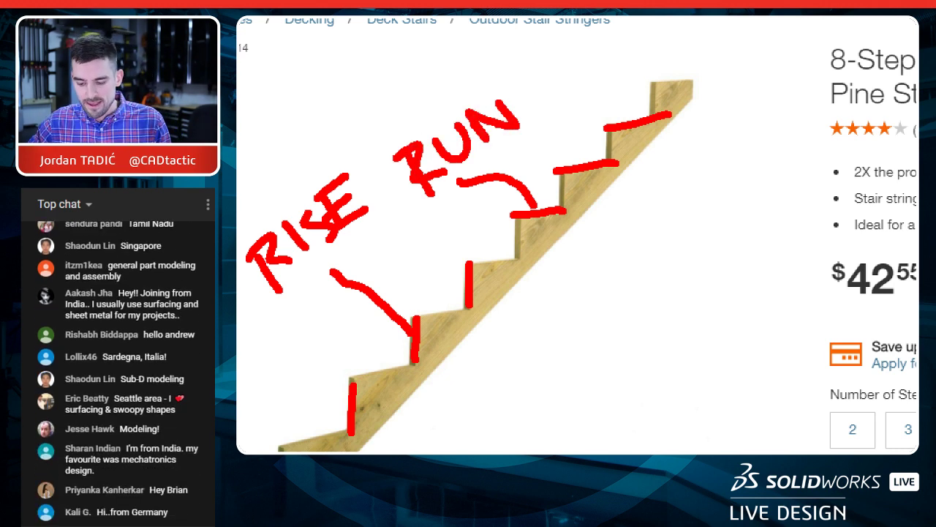
Step: Sketch the deck level, overall height and upper step outline over the photo, circle the price, and exit the annotation
{"action": "left_click_drag", "start_coordinate": [687, 79], "coordinate": [803, 66]}
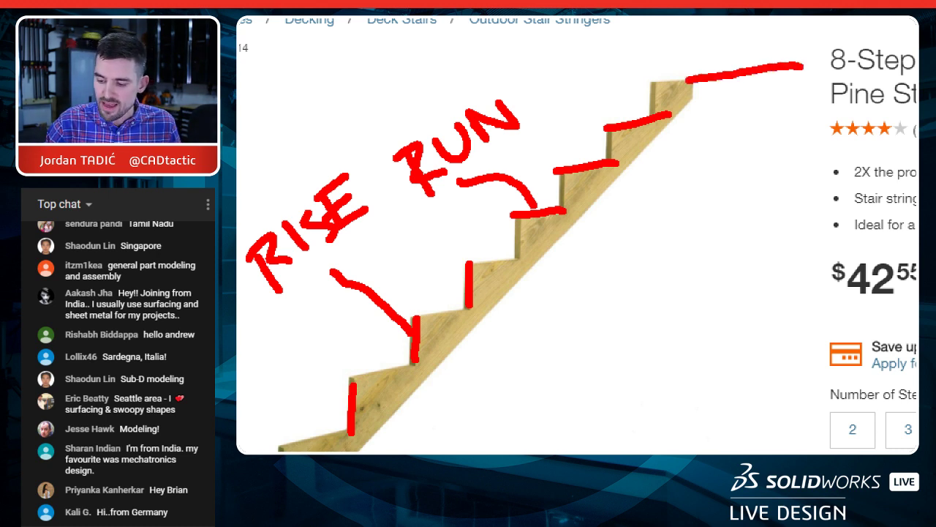
{"action": "mouse_move", "coordinate": [676, 31]}
{"action": "left_mouse_down"}
{"action": "mouse_move", "coordinate": [790, 20]}
{"action": "mouse_move", "coordinate": [746, 35]}
{"action": "mouse_move", "coordinate": [726, 445]}
{"action": "left_mouse_up"}
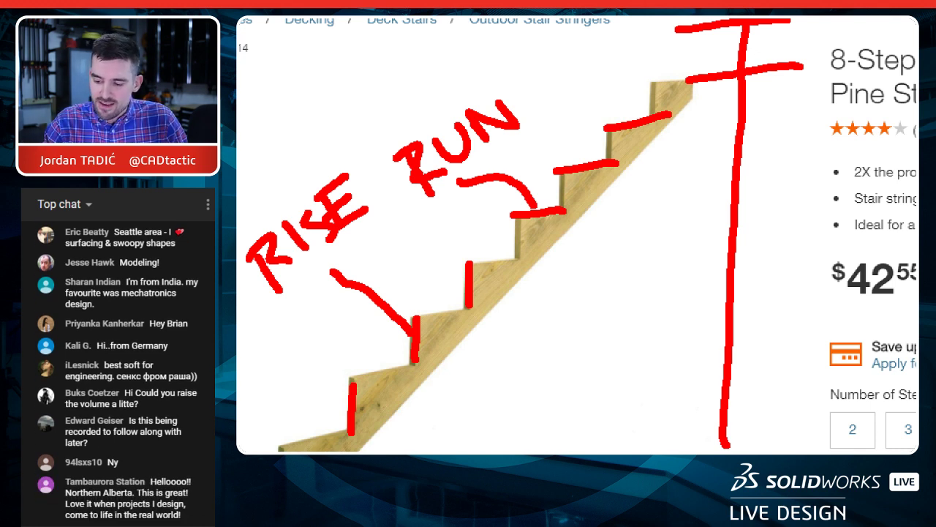
{"action": "left_click_drag", "start_coordinate": [689, 30], "coordinate": [689, 76]}
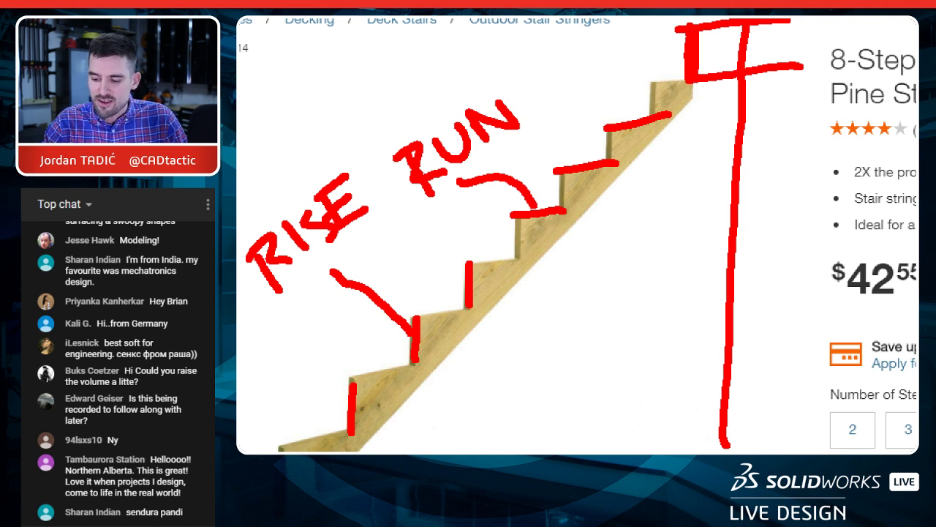
{"action": "mouse_move", "coordinate": [651, 83]}
{"action": "left_mouse_down"}
{"action": "mouse_move", "coordinate": [651, 116]}
{"action": "mouse_move", "coordinate": [564, 214]}
{"action": "left_mouse_up"}
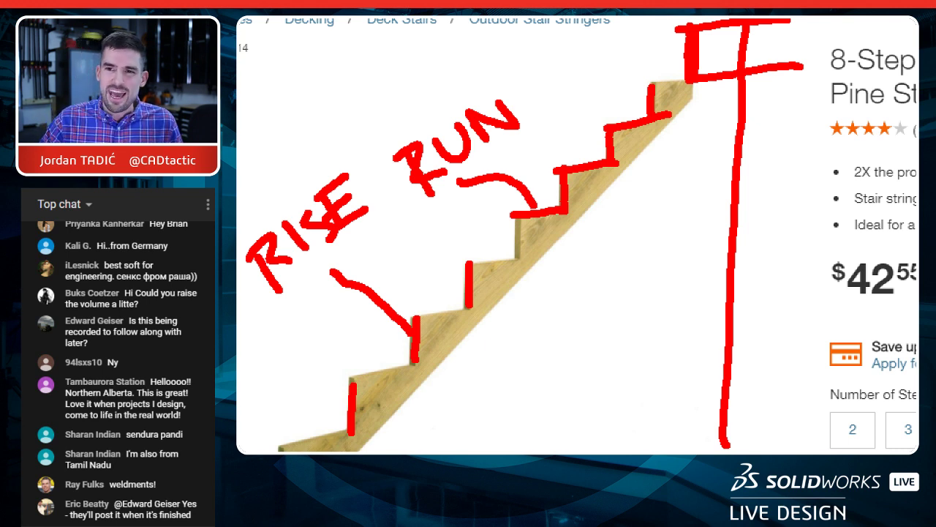
{"action": "left_click_drag", "start_coordinate": [647, 93], "coordinate": [708, 90]}
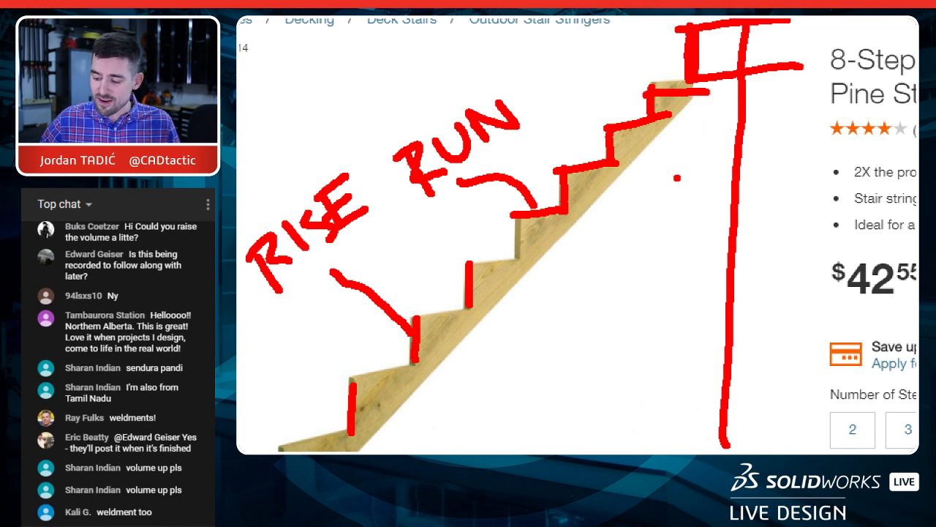
{"action": "mouse_move", "coordinate": [859, 232]}
{"action": "left_mouse_down"}
{"action": "mouse_move", "coordinate": [863, 326]}
{"action": "mouse_move", "coordinate": [845, 214]}
{"action": "left_mouse_up"}
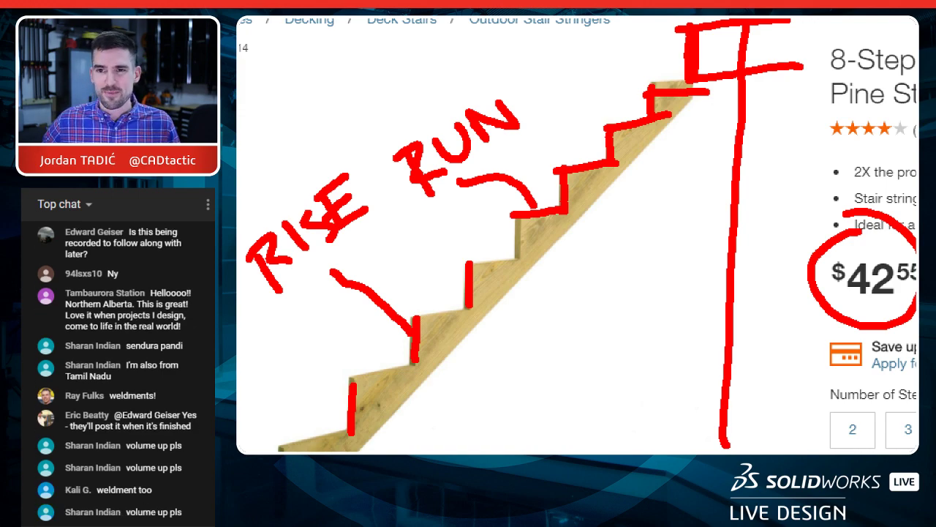
{"action": "key", "text": "Escape"}
Step: Circle the product width and depth in the stringer's specifications and view the 2 in. x 12 in. x 8 ft. lumber page
{"action": "scroll", "coordinate": [556, 307], "scroll_direction": "down", "scroll_amount": 15}
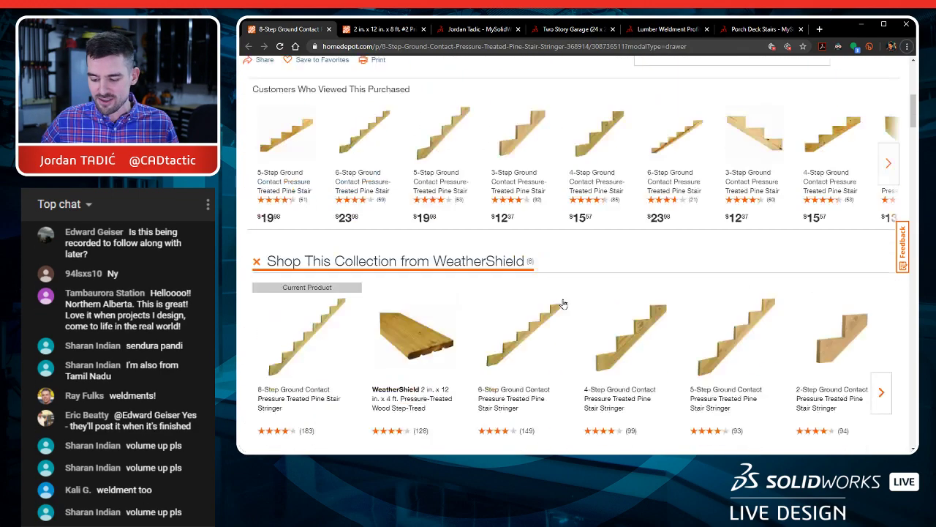
{"action": "scroll", "coordinate": [664, 303], "scroll_direction": "down", "scroll_amount": 6}
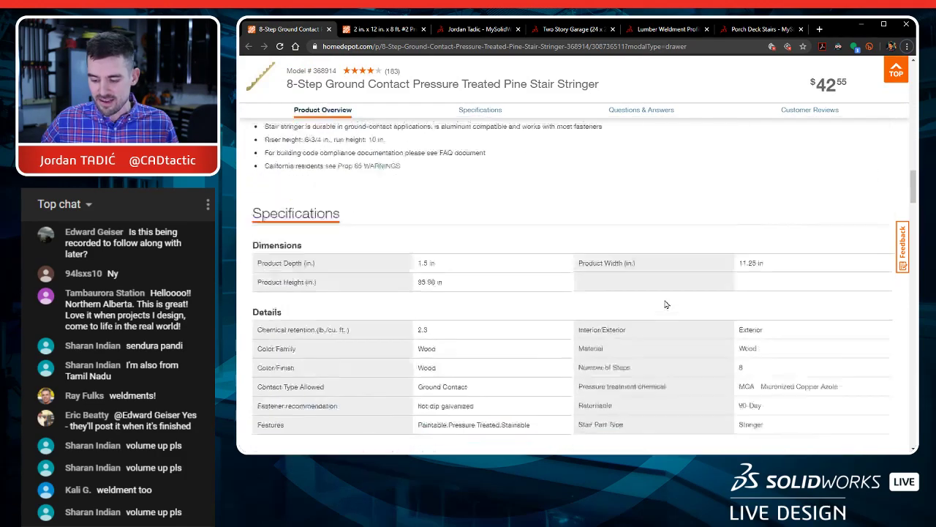
{"action": "scroll", "coordinate": [668, 247], "scroll_direction": "up", "scroll_amount": 1}
{"action": "key", "text": "ctrl+1"}
{"action": "scroll", "coordinate": [654, 216], "scroll_direction": "down", "scroll_amount": 2}
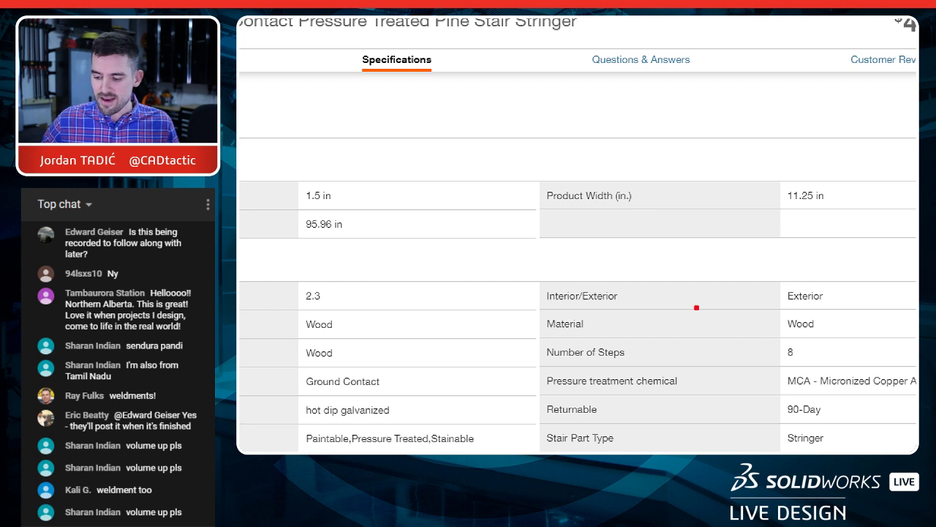
{"action": "mouse_move", "coordinate": [815, 162]}
{"action": "left_mouse_down"}
{"action": "mouse_move", "coordinate": [776, 206]}
{"action": "mouse_move", "coordinate": [807, 156]}
{"action": "left_mouse_up"}
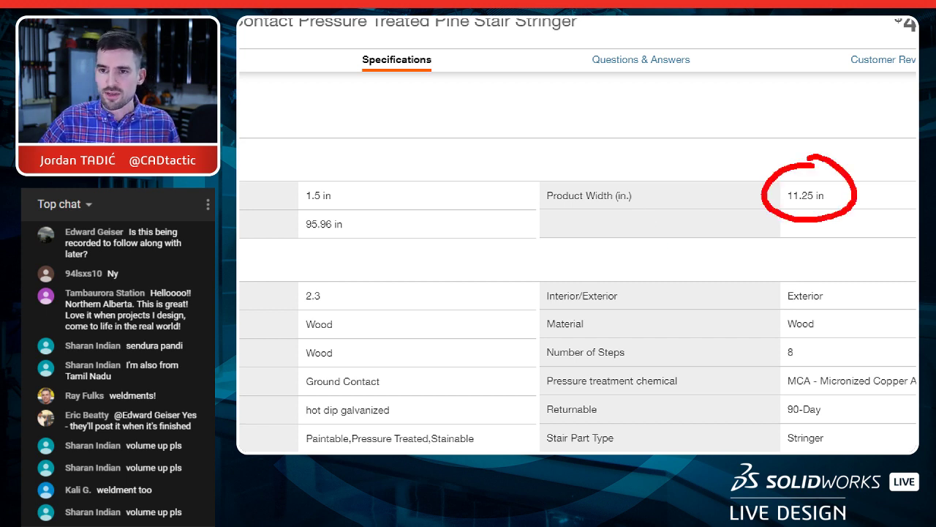
{"action": "mouse_move", "coordinate": [326, 166]}
{"action": "left_mouse_down"}
{"action": "mouse_move", "coordinate": [301, 165]}
{"action": "mouse_move", "coordinate": [349, 175]}
{"action": "left_mouse_up"}
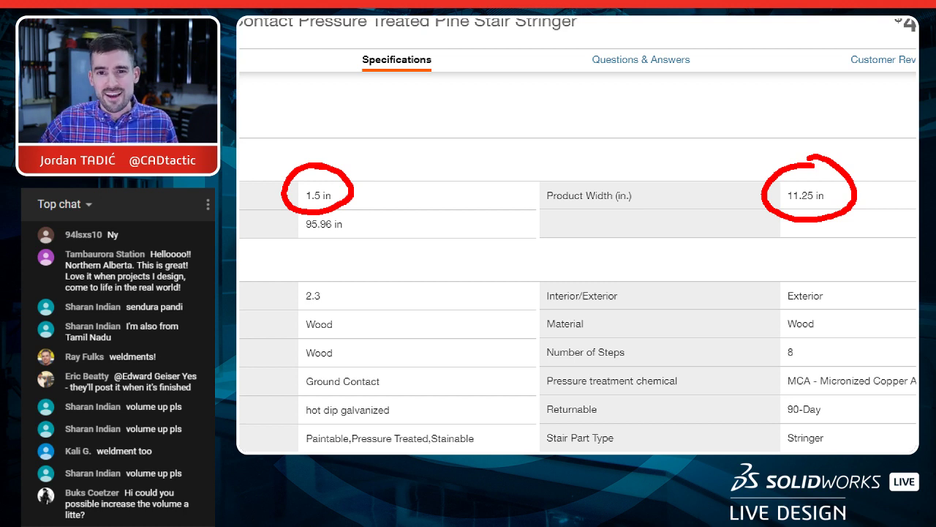
{"action": "mouse_move", "coordinate": [294, 199]}
{"action": "left_mouse_down"}
{"action": "mouse_move", "coordinate": [342, 210]}
{"action": "mouse_move", "coordinate": [356, 202]}
{"action": "left_mouse_up"}
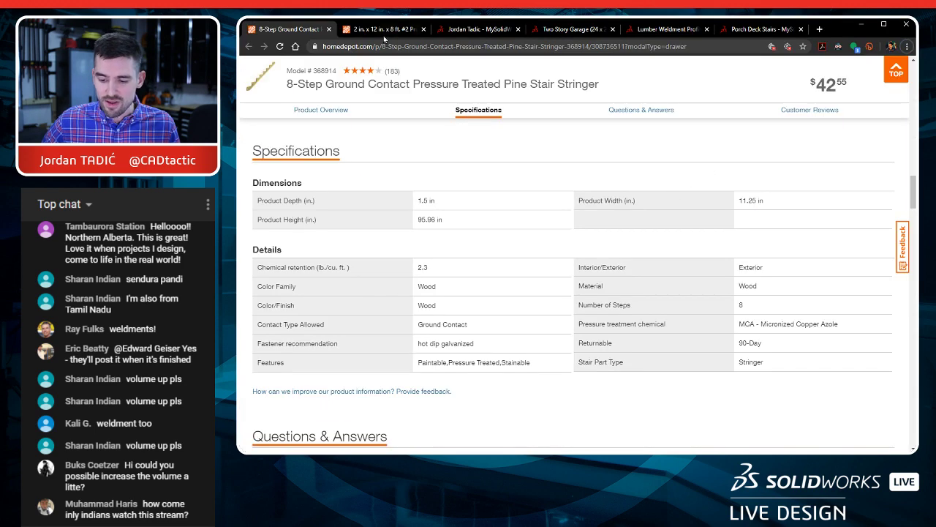
{"action": "key", "text": "ctrl+Tab"}
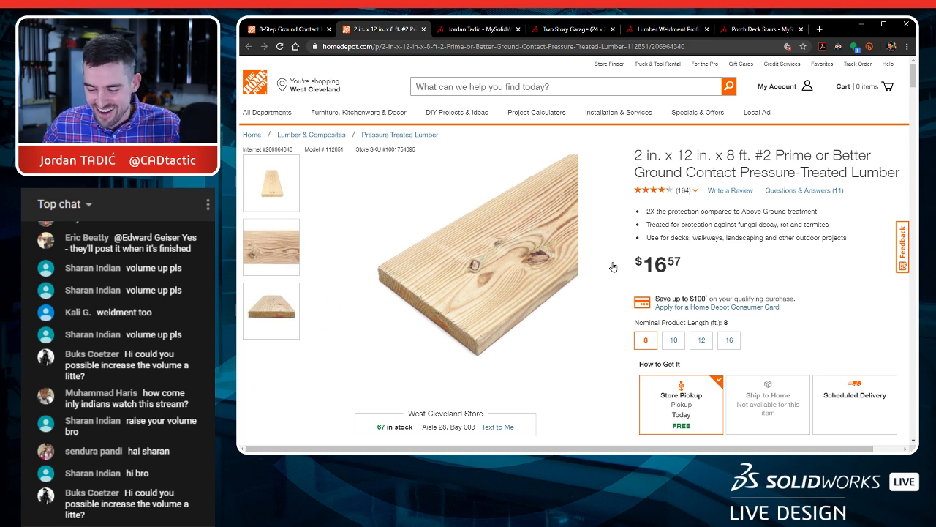
Step: Switch from the profile's models to the Porch Deck Stairs page, dismiss the alert, and inspect the stairs in 3D
{"action": "left_click", "coordinate": [479, 30]}
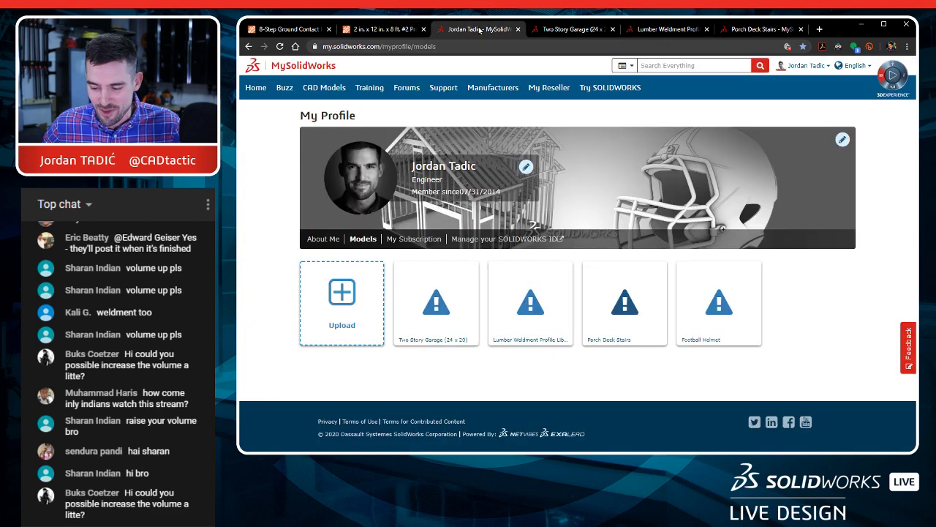
{"action": "left_click", "coordinate": [724, 35]}
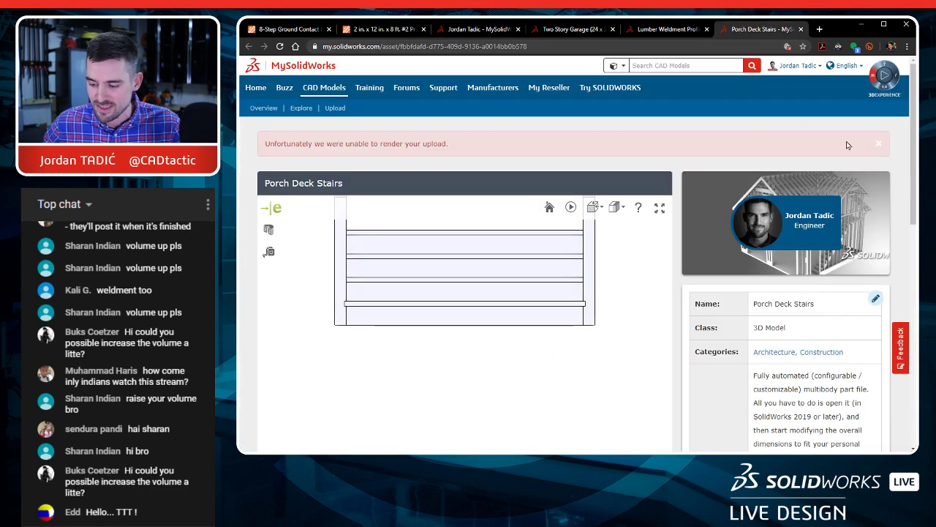
{"action": "left_click", "coordinate": [879, 145]}
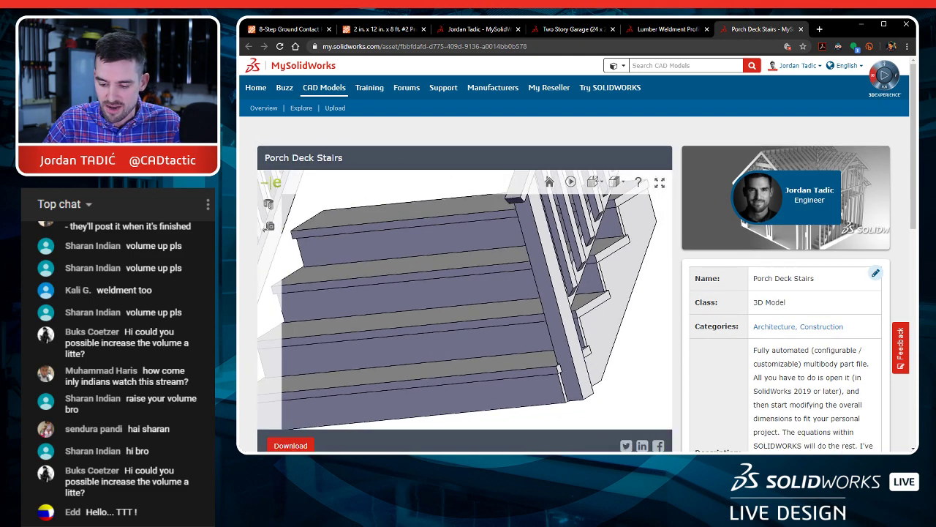
{"action": "left_click_drag", "start_coordinate": [410, 315], "coordinate": [497, 298]}
{"action": "middle_click_drag", "start_coordinate": [453, 300], "coordinate": [487, 310]}
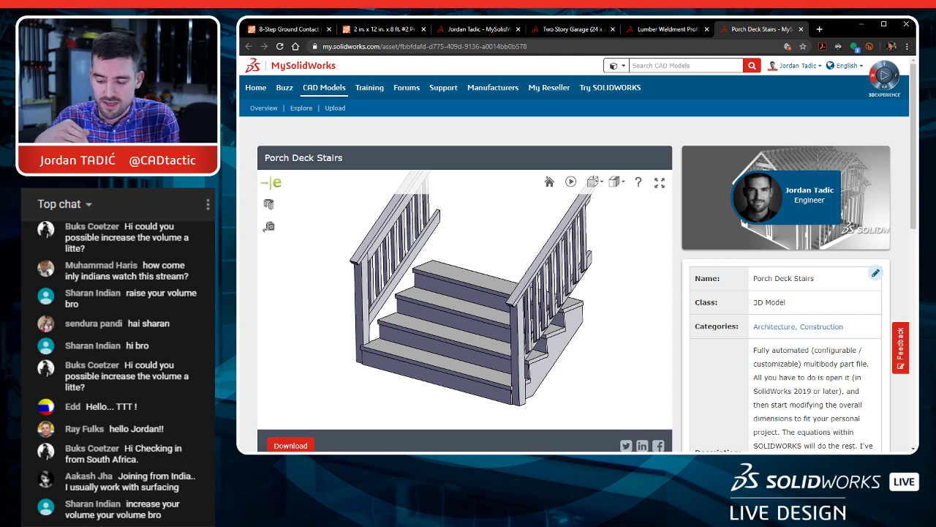
{"action": "scroll", "coordinate": [479, 375], "scroll_direction": "up", "scroll_amount": 3}
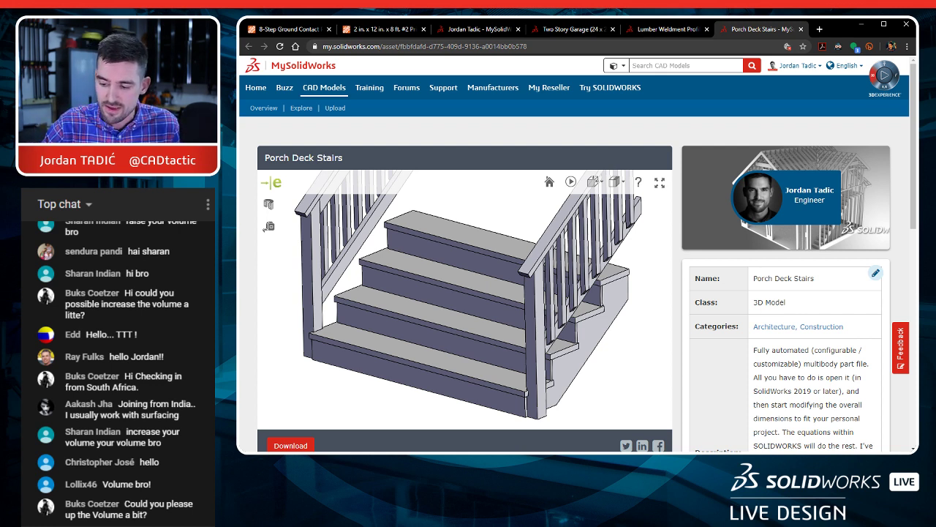
Step: View the Lumber Weldment Profile Library page, inspect the Two Story Garage (24 x 20) in 3D, and return to the profile's models
{"action": "key", "text": "ctrl+shift+Tab"}
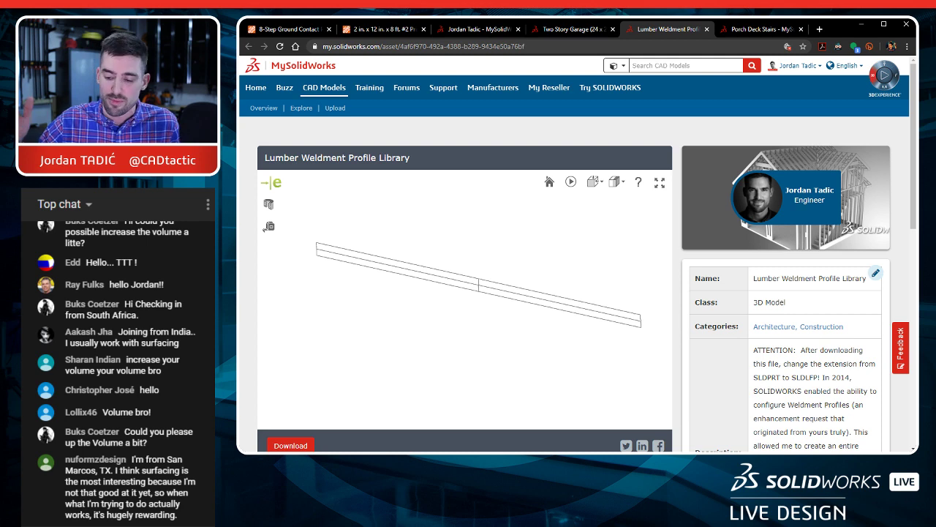
{"action": "left_click", "coordinate": [571, 31]}
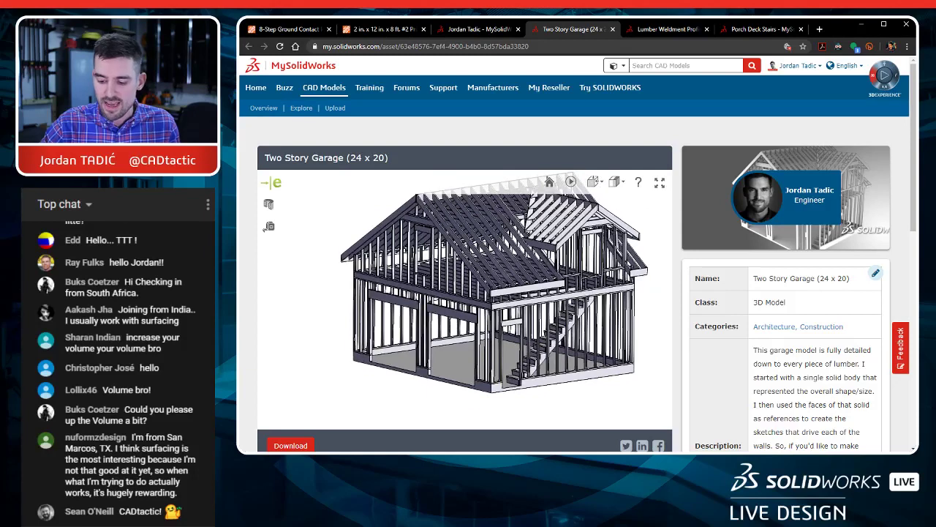
{"action": "left_click_drag", "start_coordinate": [503, 264], "coordinate": [503, 272]}
{"action": "left_click", "coordinate": [504, 272]}
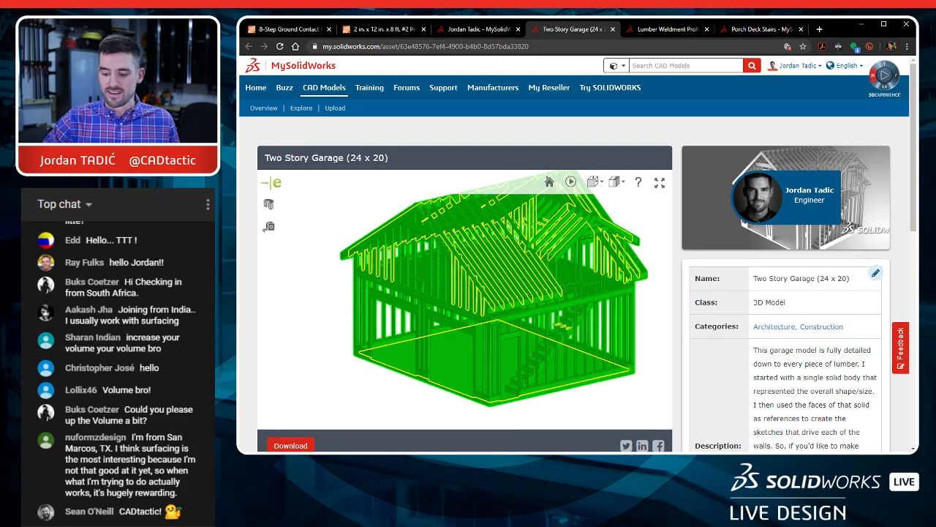
{"action": "key", "text": "Escape"}
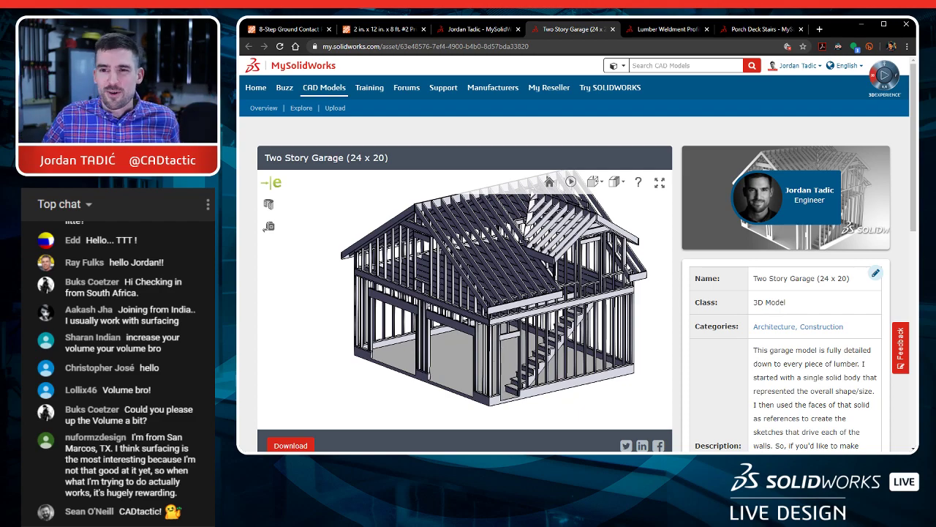
{"action": "left_click_drag", "start_coordinate": [446, 292], "coordinate": [479, 310]}
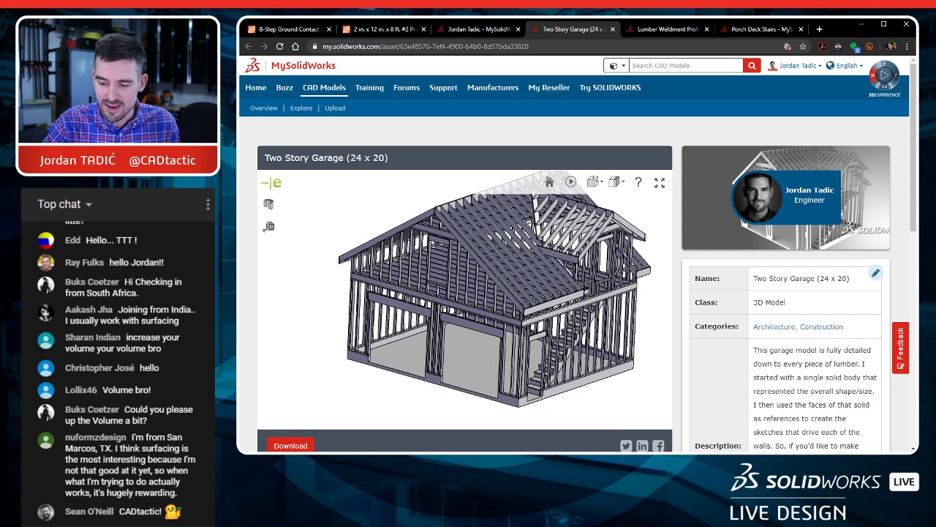
{"action": "left_click", "coordinate": [481, 29]}
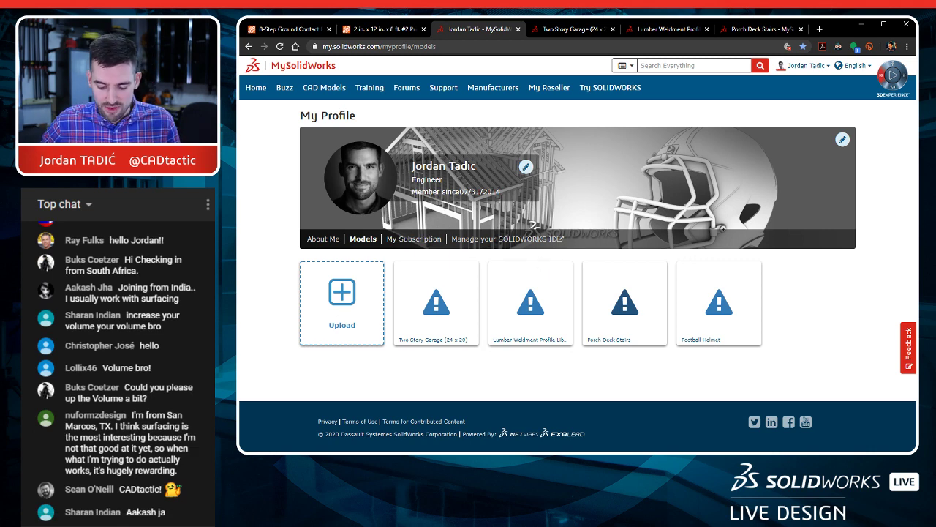
Step: Switch to SOLIDWORKS and create a new part from the Part (in) template
{"action": "key", "text": "alt+Tab"}
{"action": "left_click", "coordinate": [528, 176]}
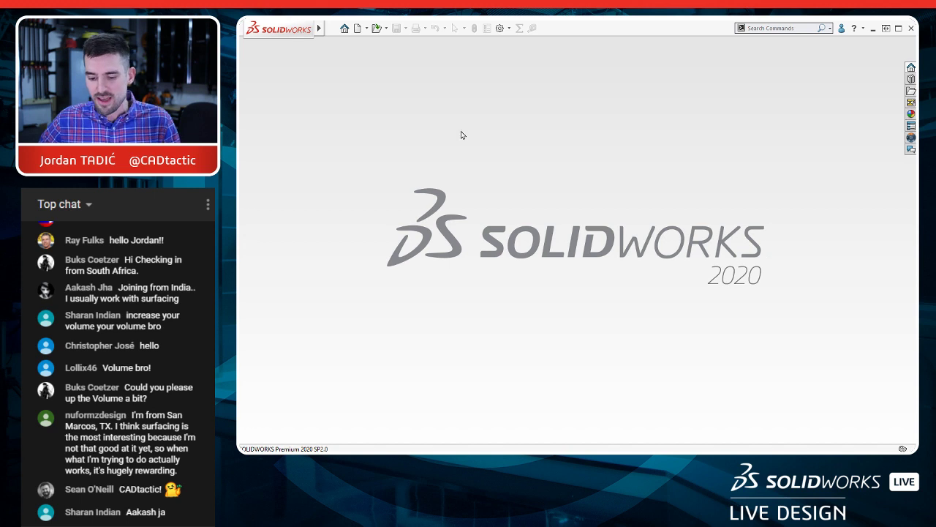
{"action": "left_click", "coordinate": [357, 28]}
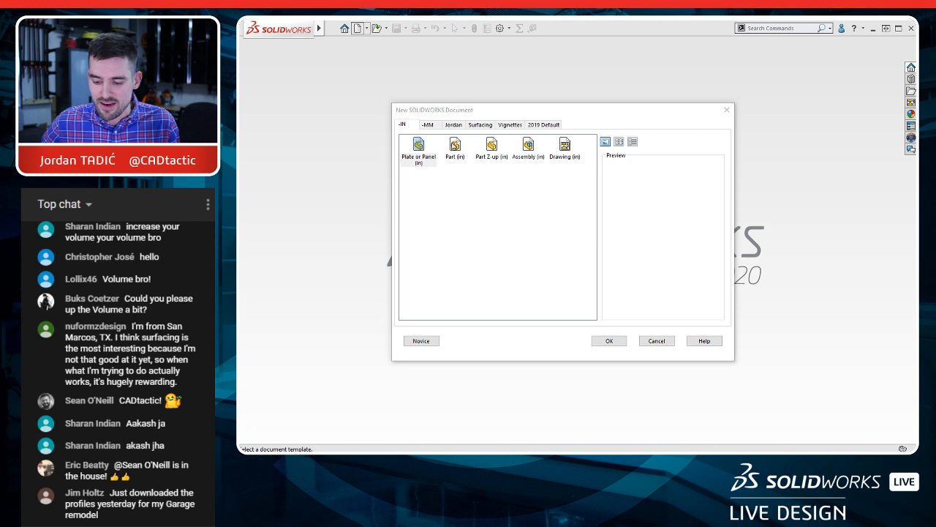
{"action": "double_click", "coordinate": [451, 143]}
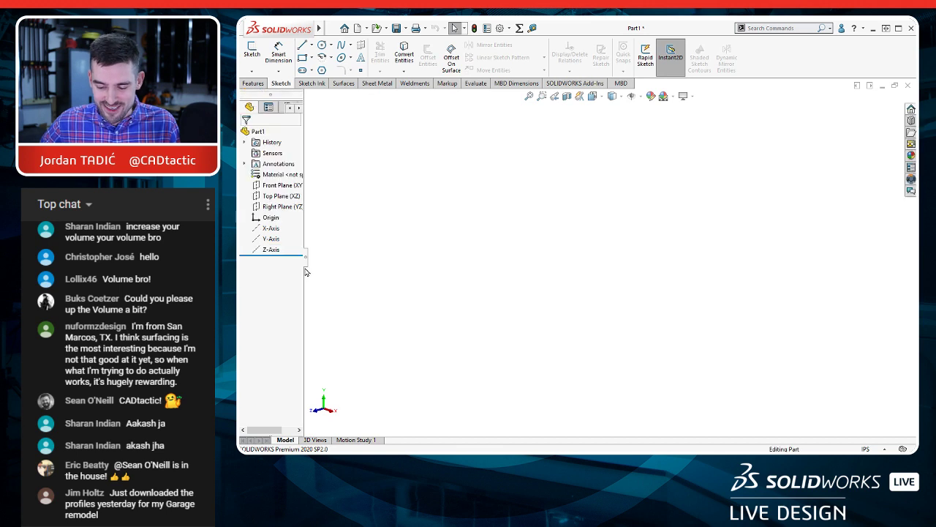
Step: Widen the feature tree and start a sketch on the Front Plane (XY)
{"action": "left_click_drag", "start_coordinate": [308, 295], "coordinate": [350, 298]}
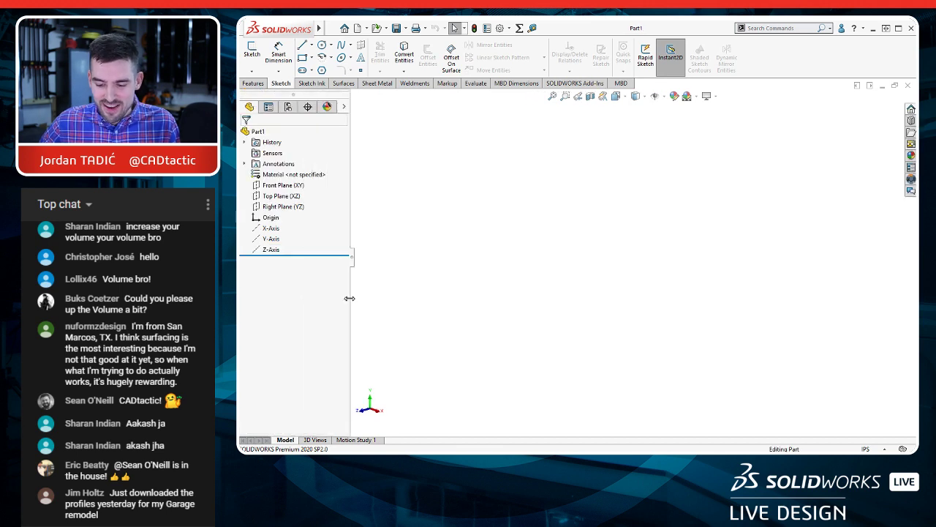
{"action": "left_click", "coordinate": [286, 187]}
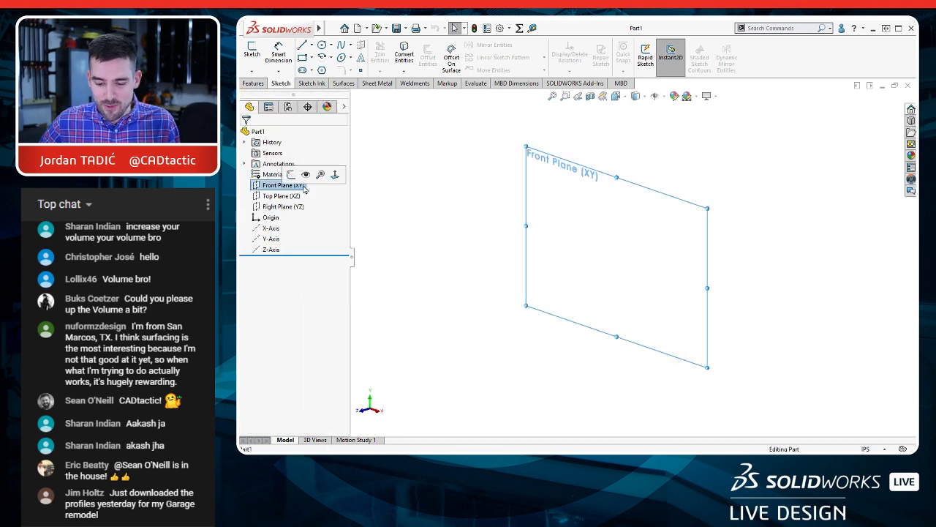
{"action": "left_click", "coordinate": [291, 174]}
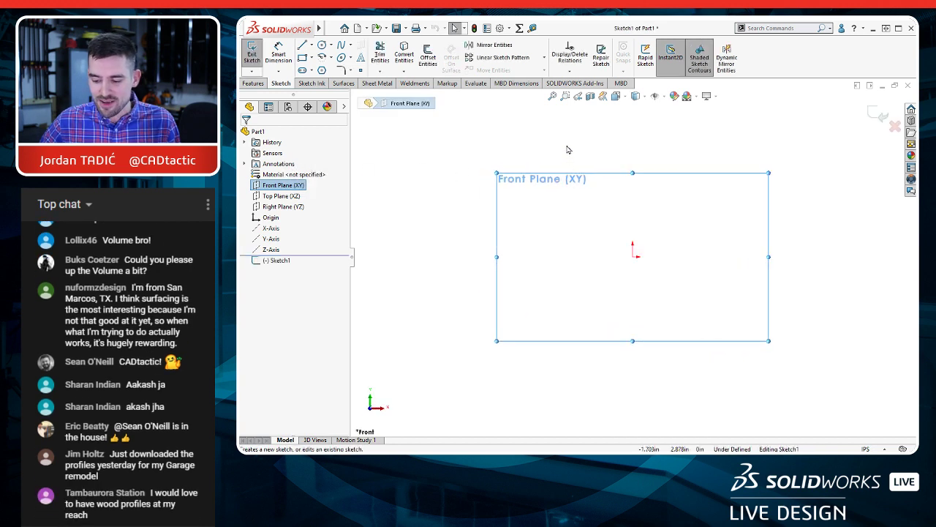
Step: Sketch a vertical construction centerline about 2.8 in long, starting at the origin and going up
{"action": "key", "text": "s"}
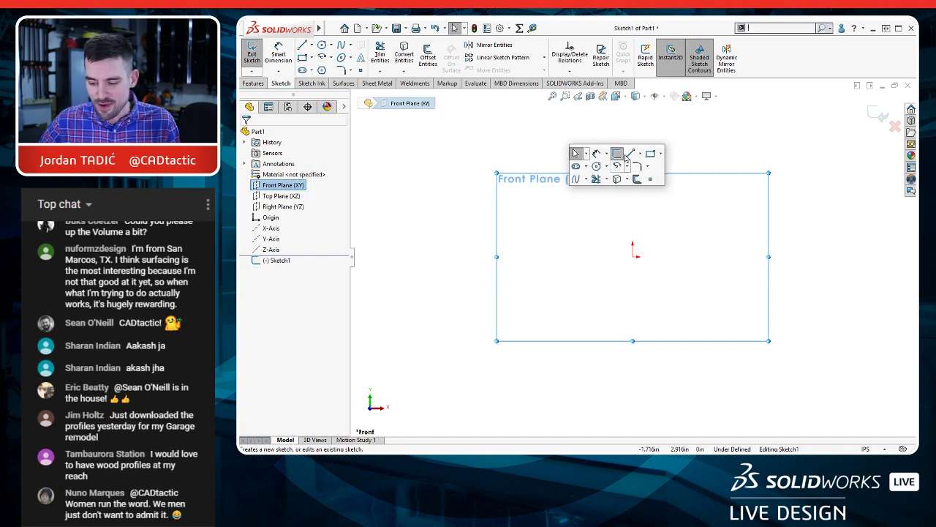
{"action": "left_click", "coordinate": [639, 153]}
{"action": "left_click", "coordinate": [646, 191]}
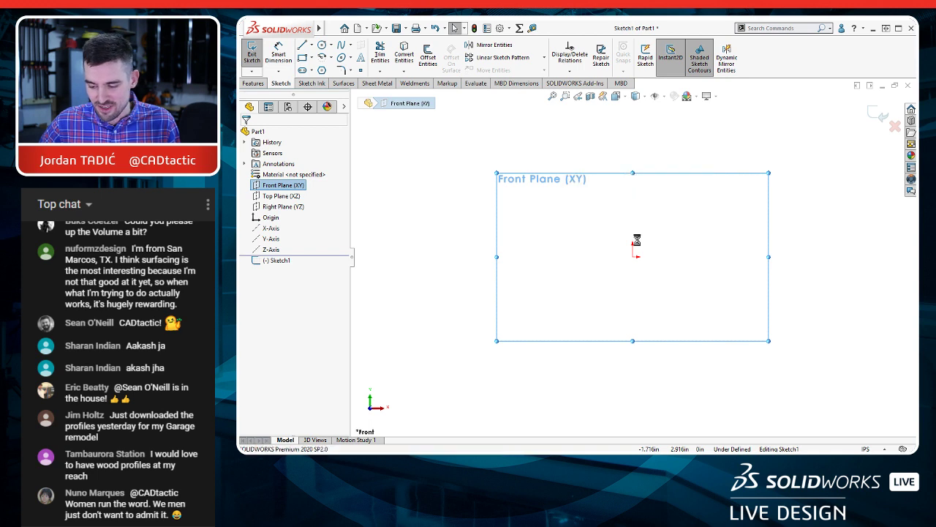
{"action": "left_click", "coordinate": [633, 256]}
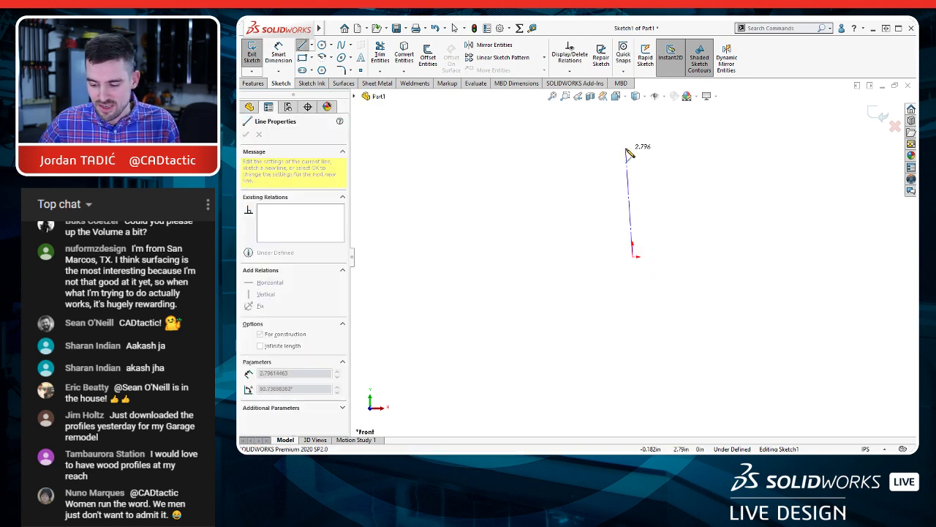
{"action": "left_click", "coordinate": [633, 151]}
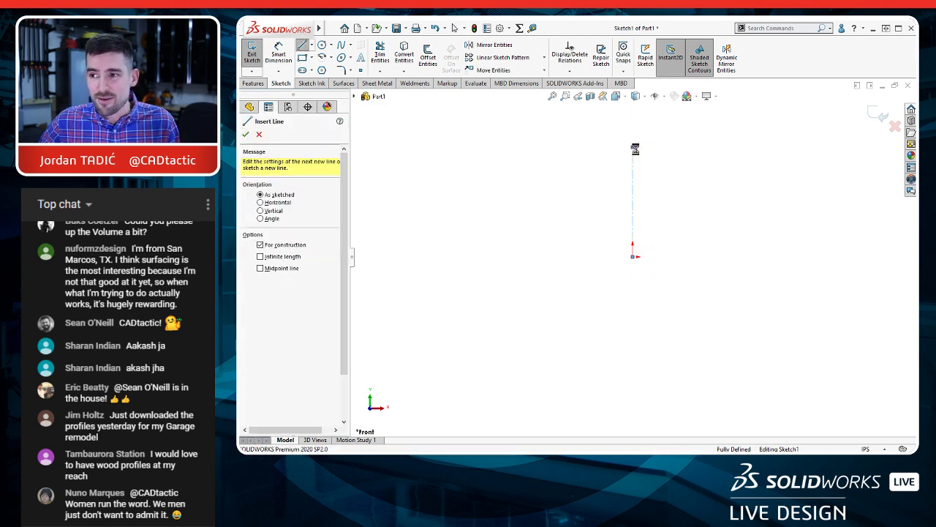
{"action": "key", "text": "Escape"}
Step: Sketch a horizontal midpoint line about 4.44 in long, centred on the upper endpoint of the centerline
{"action": "mouse_move", "coordinate": [642, 165]}
{"action": "middle_mouse_down", "text": "ctrl"}
{"action": "mouse_move", "coordinate": [638, 263]}
{"action": "mouse_move", "coordinate": [643, 213]}
{"action": "mouse_move", "coordinate": [630, 213]}
{"action": "middle_mouse_up", "text": "ctrl"}
{"action": "scroll", "coordinate": [621, 251], "scroll_direction": "down", "scroll_amount": 3}
{"action": "key", "text": "s"}
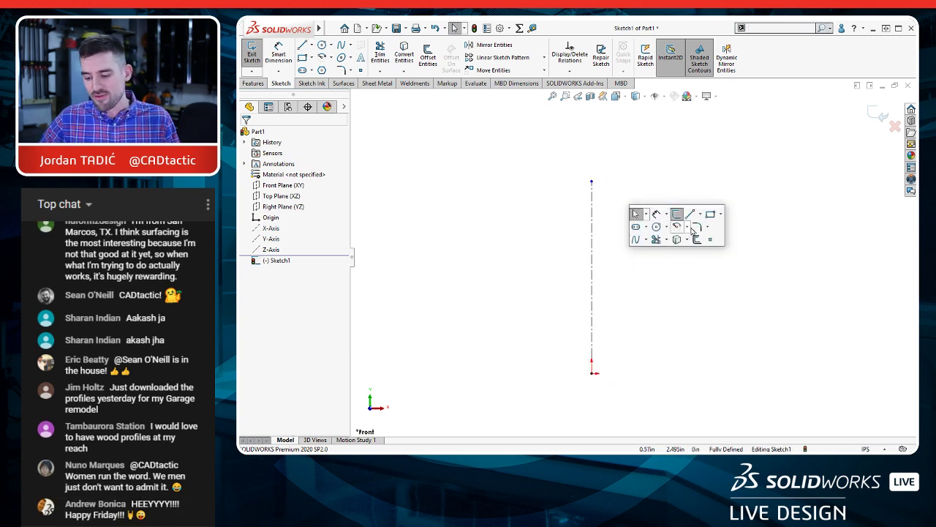
{"action": "left_click", "coordinate": [700, 214]}
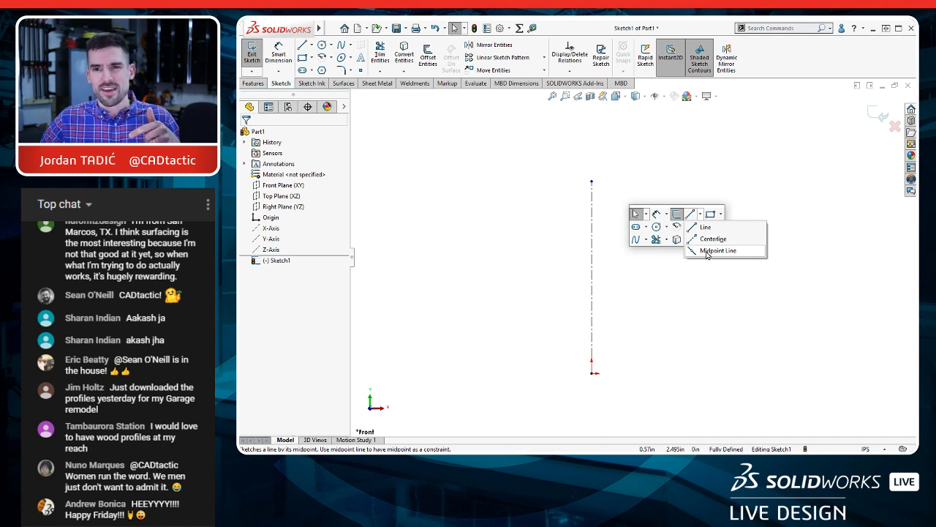
{"action": "left_click", "coordinate": [707, 251]}
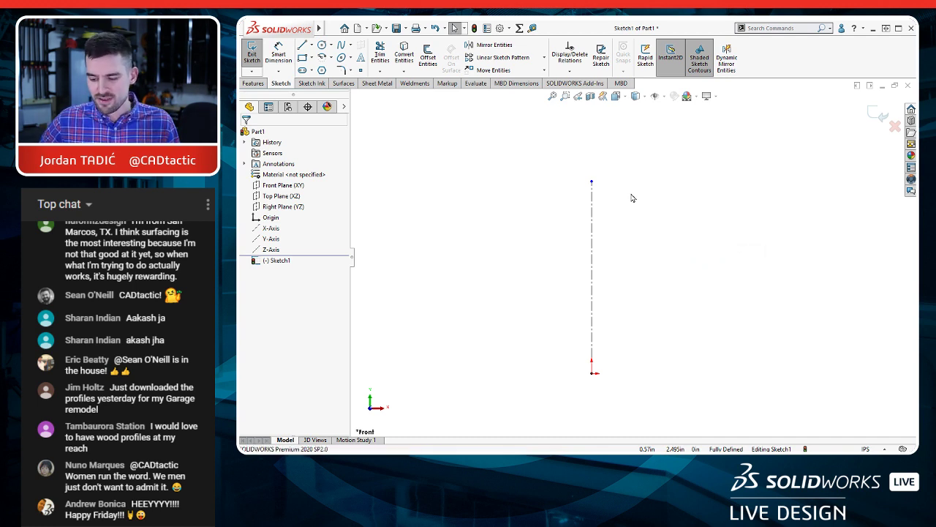
{"action": "left_click", "coordinate": [592, 182]}
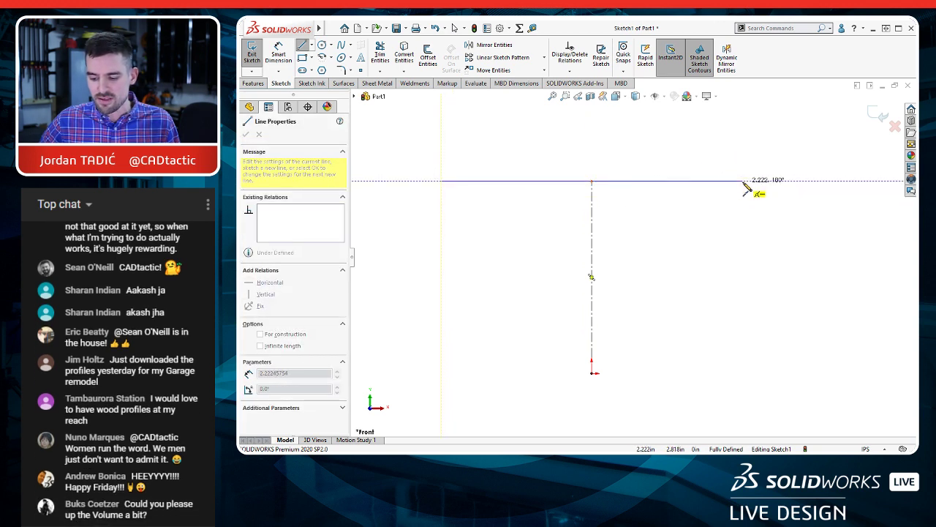
{"action": "left_click", "coordinate": [743, 181]}
{"action": "key", "text": "Escape"}
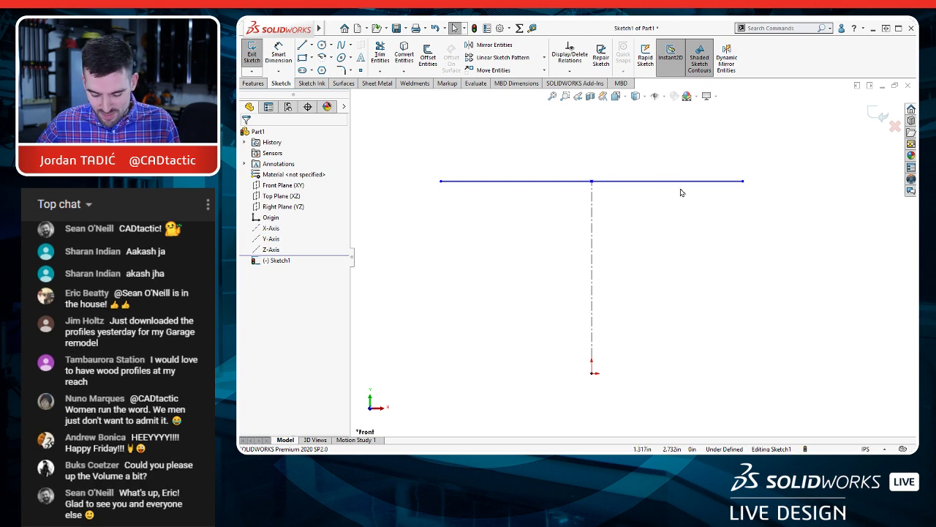
Step: Dimension the horizontal line's length and set it to 80 in
{"action": "key", "text": "d"}
{"action": "left_click", "coordinate": [654, 181]}
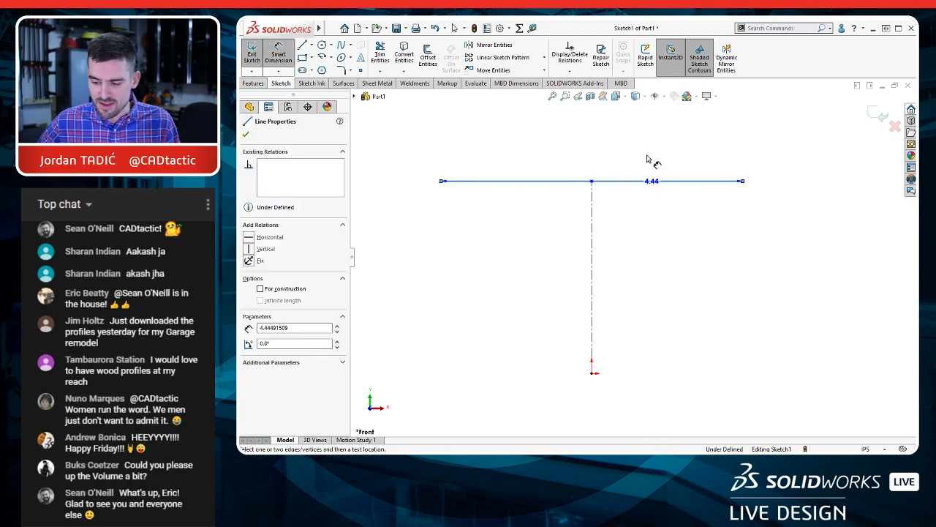
{"action": "left_click", "coordinate": [653, 156]}
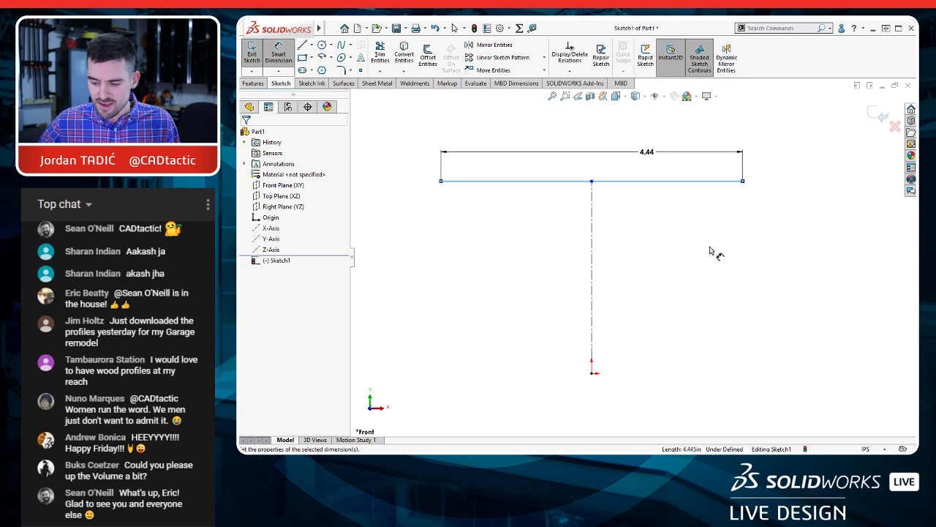
{"action": "type", "text": "80"}
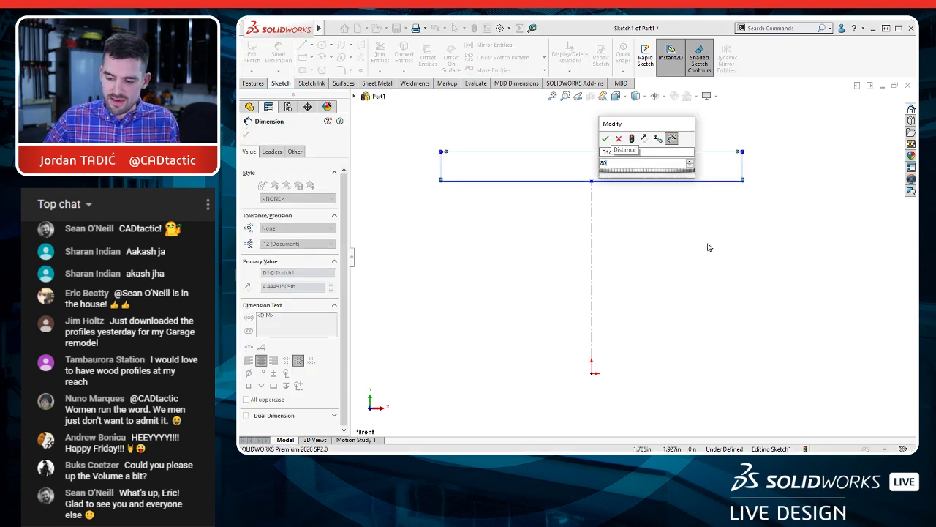
{"action": "key", "text": "Return"}
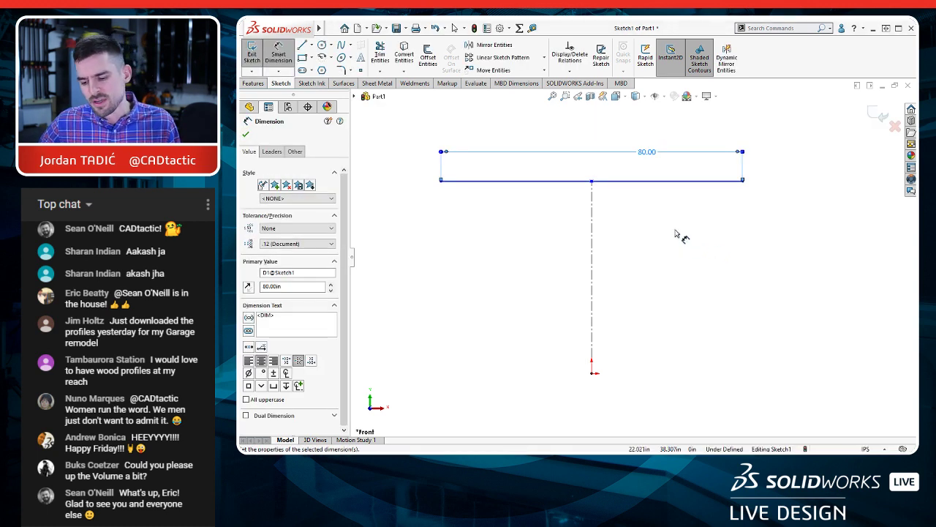
{"action": "key", "text": "Escape"}
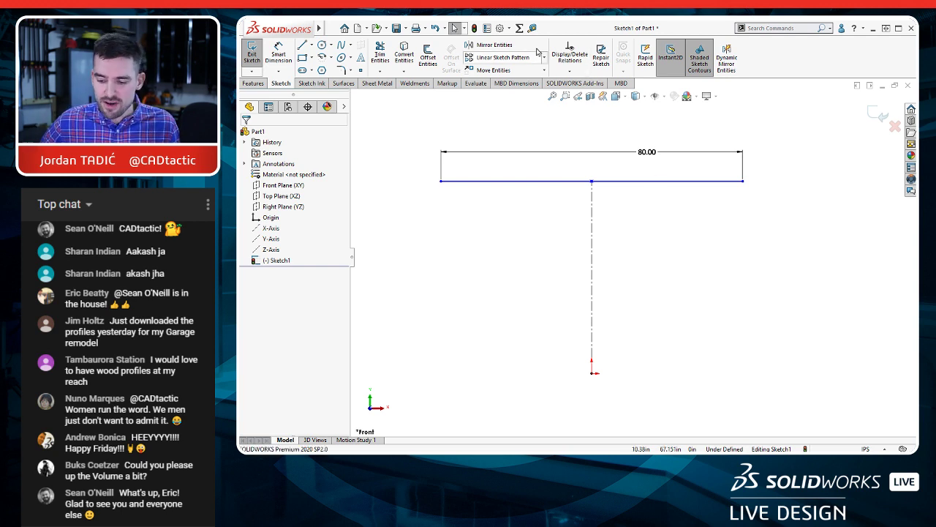
Step: Open the Equations dialog, add a global variable H with the value 36, and accept it
{"action": "left_click", "coordinate": [519, 28]}
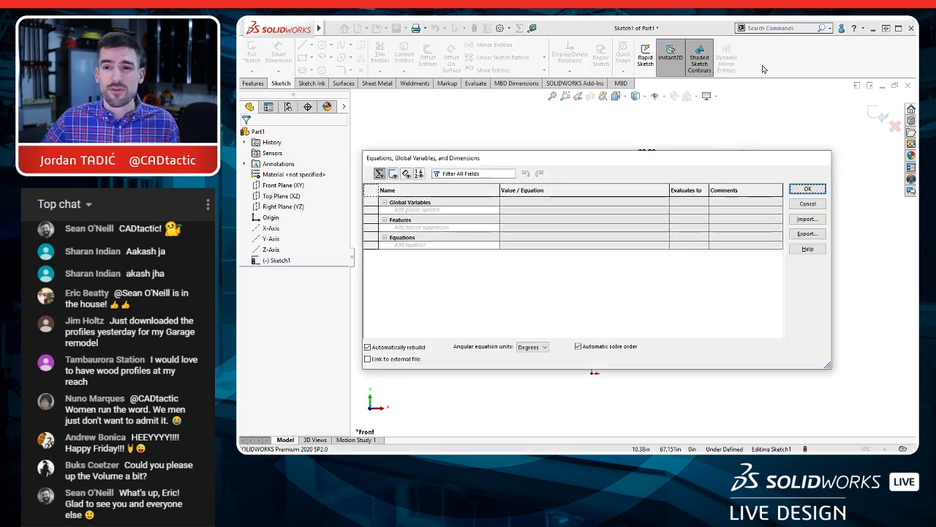
{"action": "left_click_drag", "start_coordinate": [615, 160], "coordinate": [601, 118]}
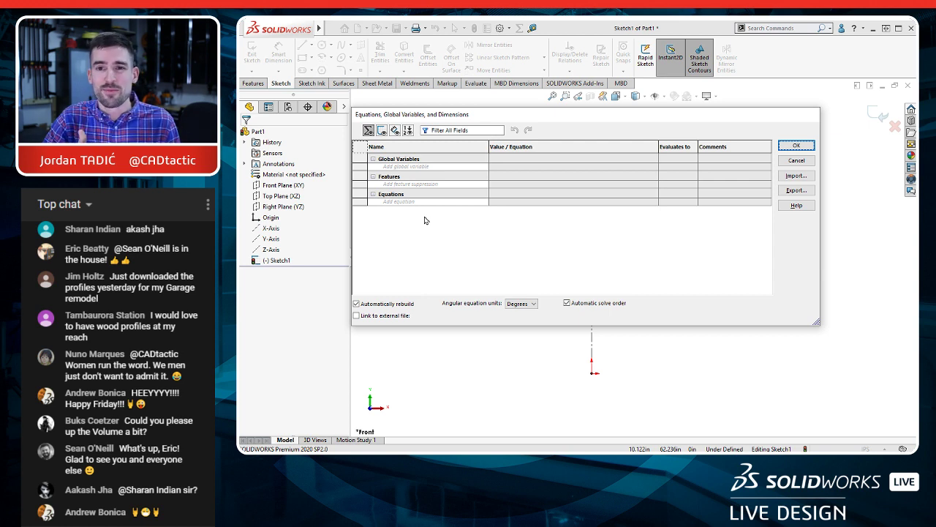
{"action": "left_click", "coordinate": [420, 168]}
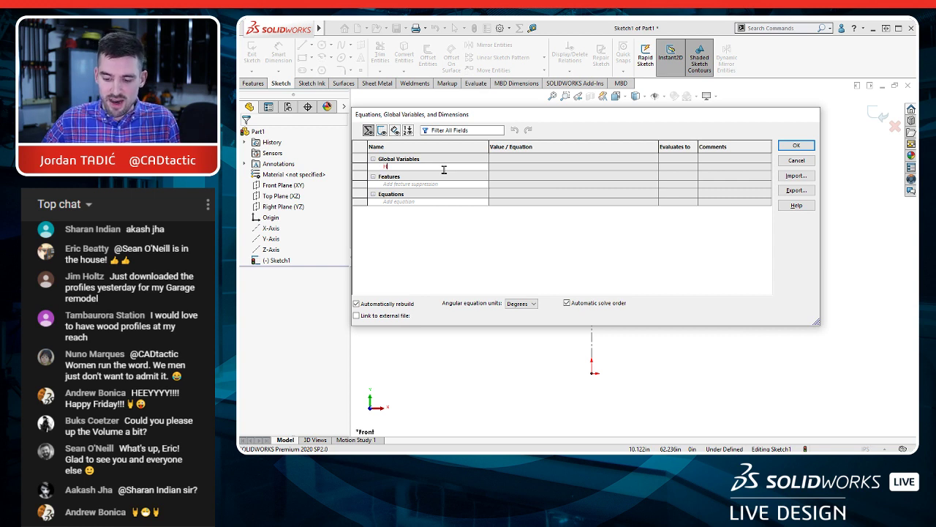
{"action": "key", "text": "Tab"}
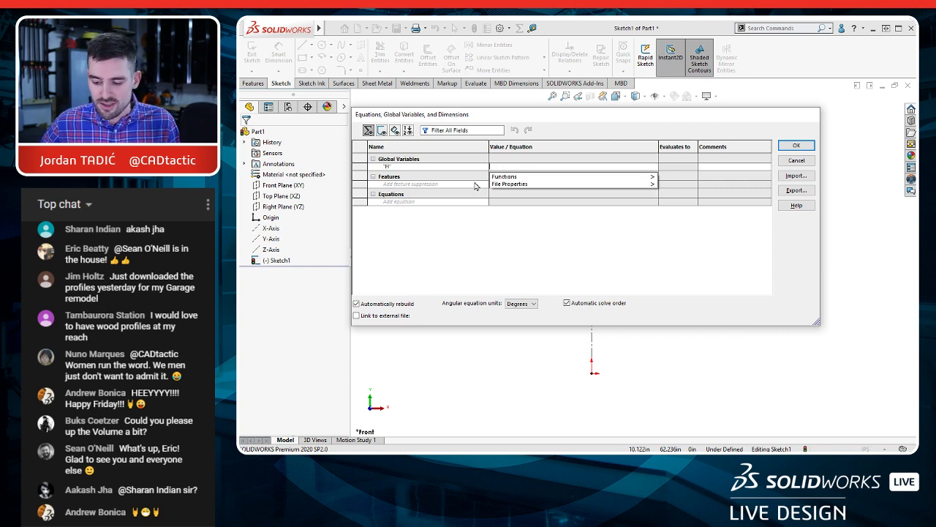
{"action": "left_click", "coordinate": [511, 117]}
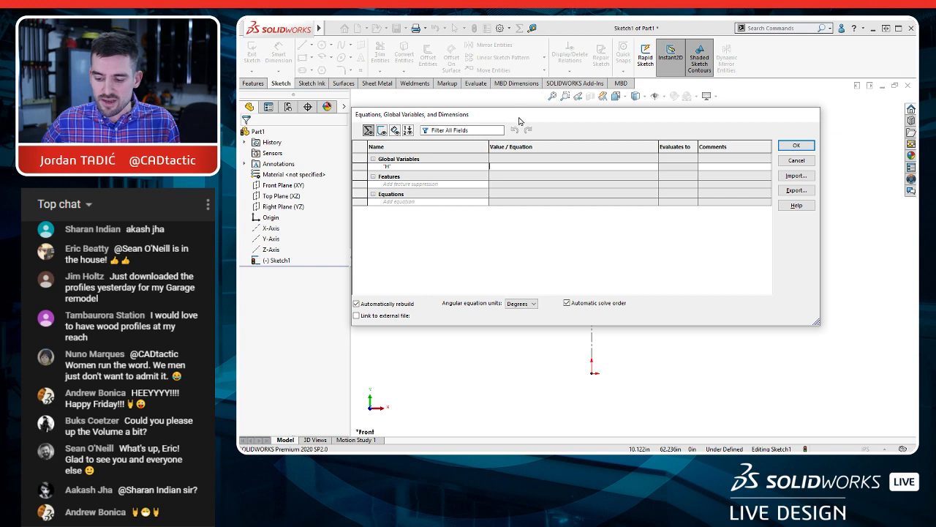
{"action": "left_click", "coordinate": [492, 167]}
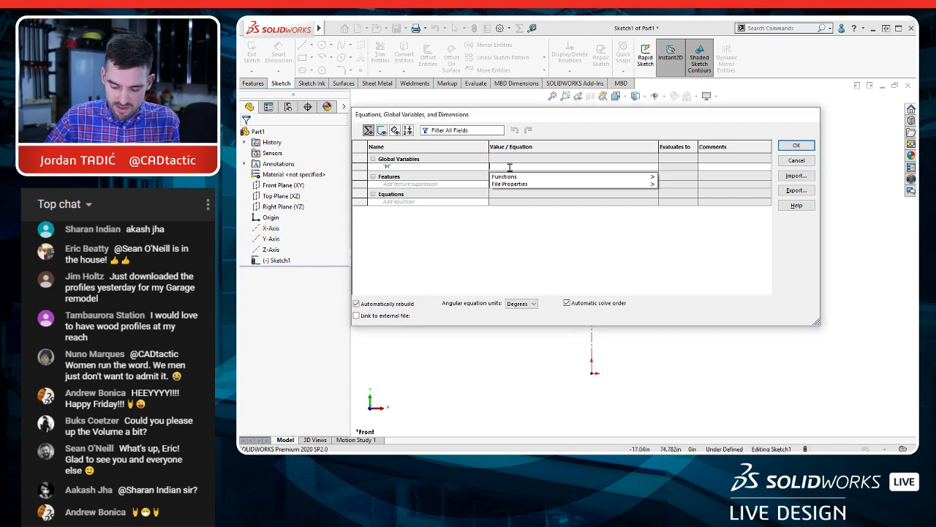
{"action": "type", "text": "36"}
{"action": "key", "text": "Tab"}
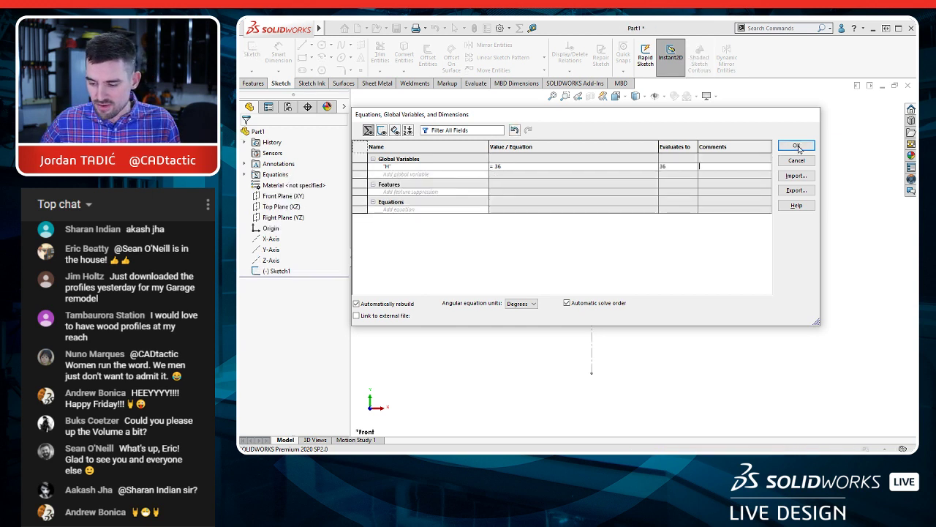
{"action": "left_click", "coordinate": [797, 147]}
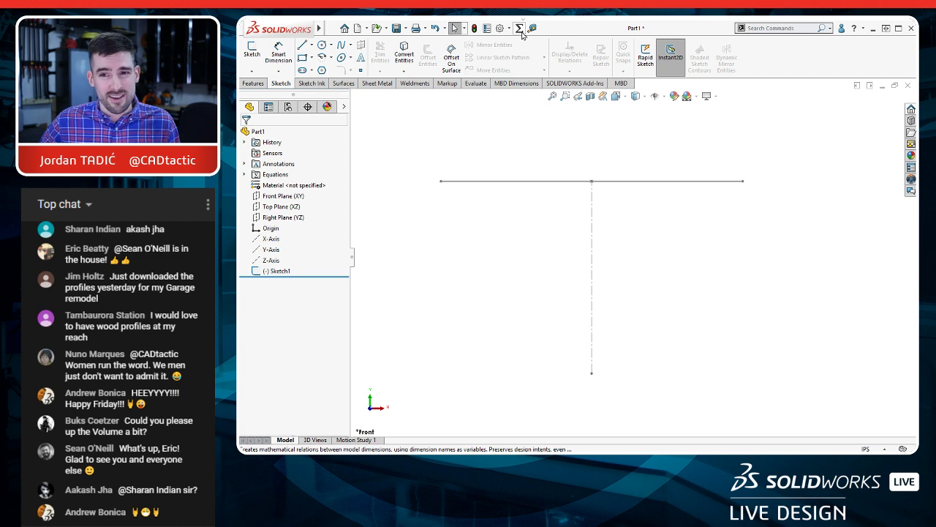
Step: Set the search to Commands, search for "equat", and open Equations from the results
{"action": "left_click", "coordinate": [830, 28]}
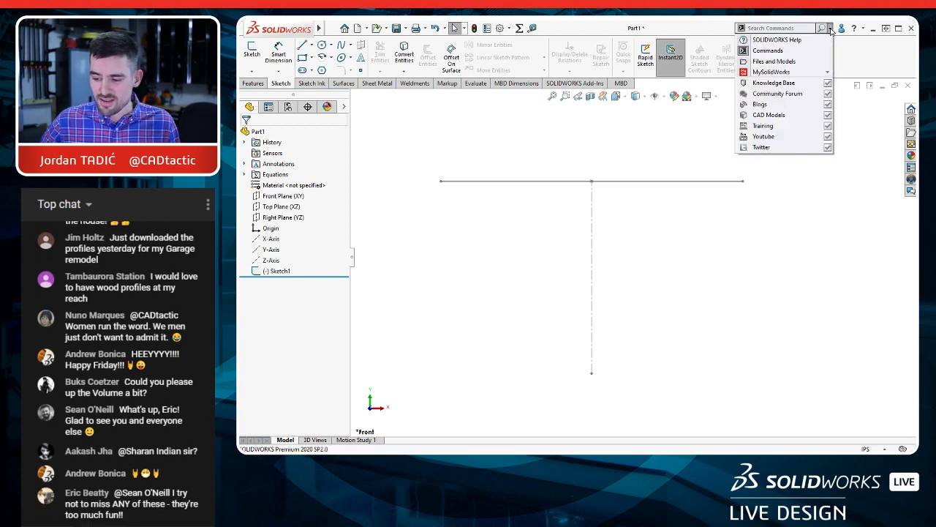
{"action": "left_click", "coordinate": [780, 52]}
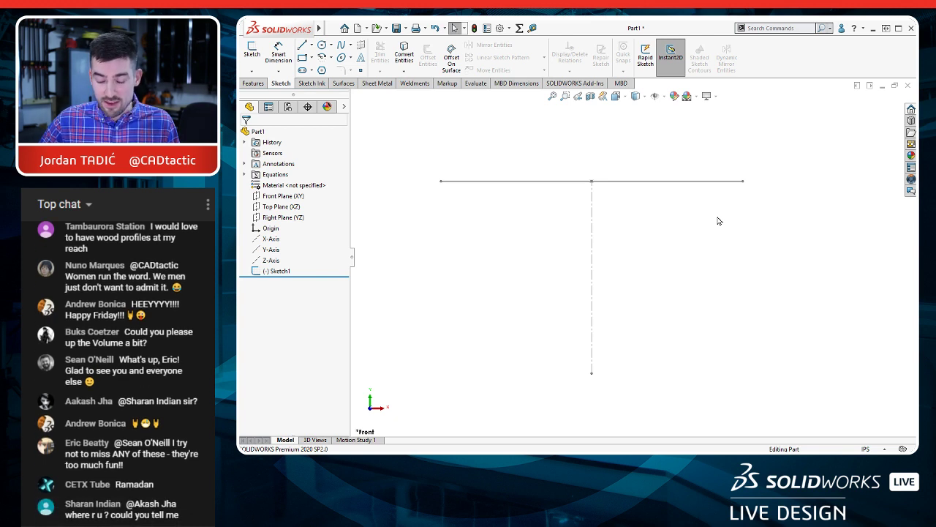
{"action": "left_click", "coordinate": [718, 221]}
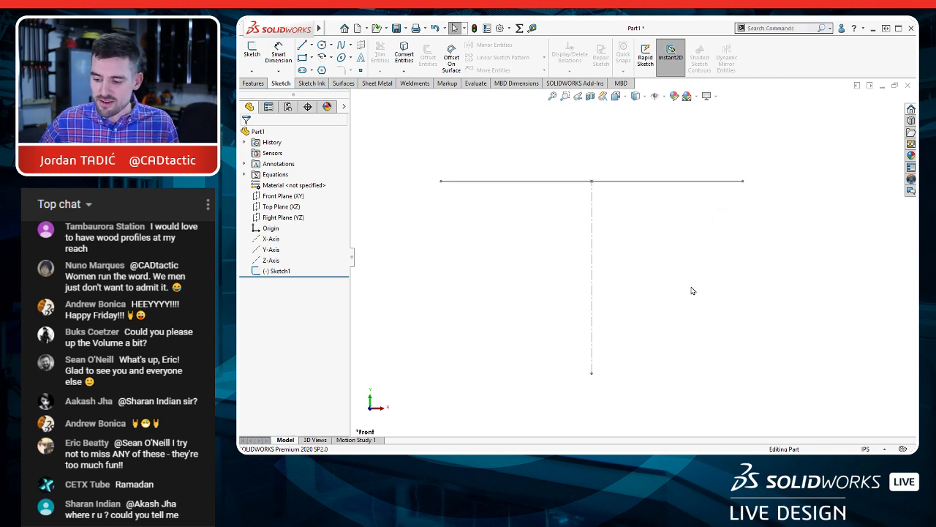
{"action": "left_click", "coordinate": [637, 294]}
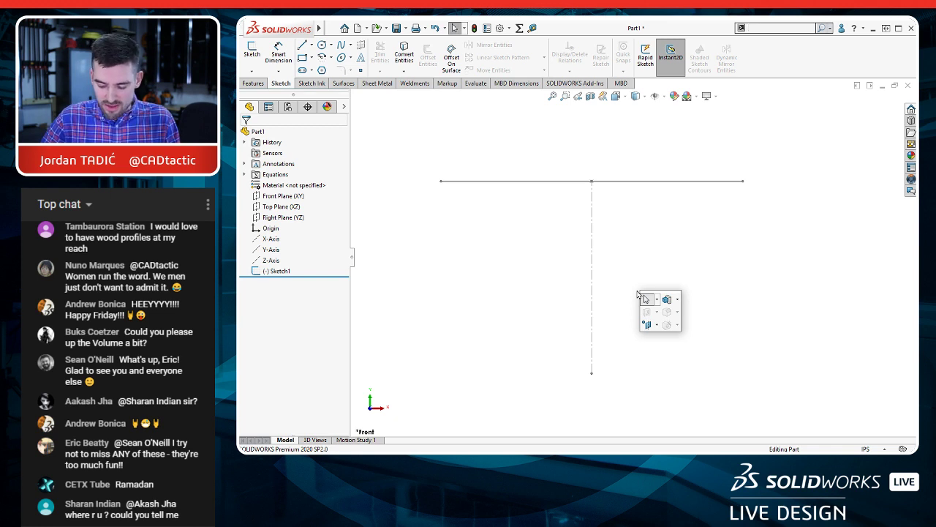
{"action": "type", "text": "e"}
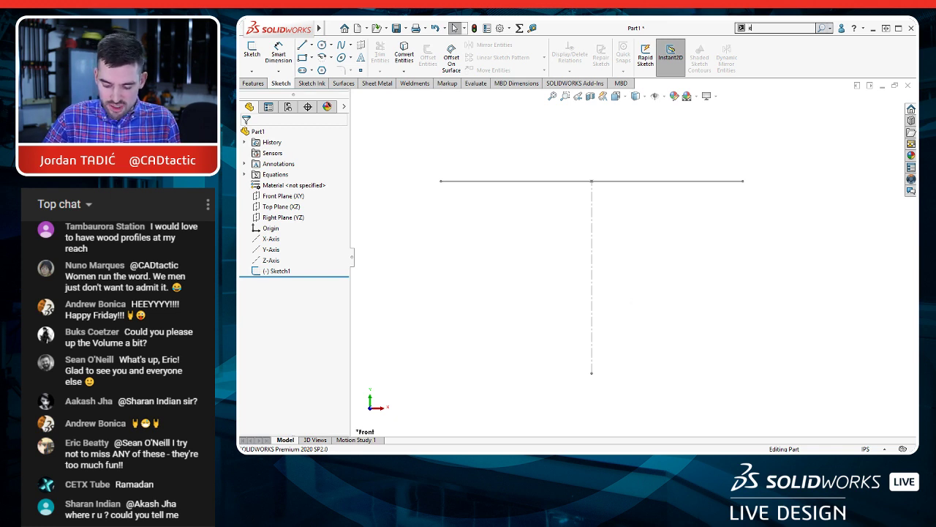
{"action": "type", "text": "quat"}
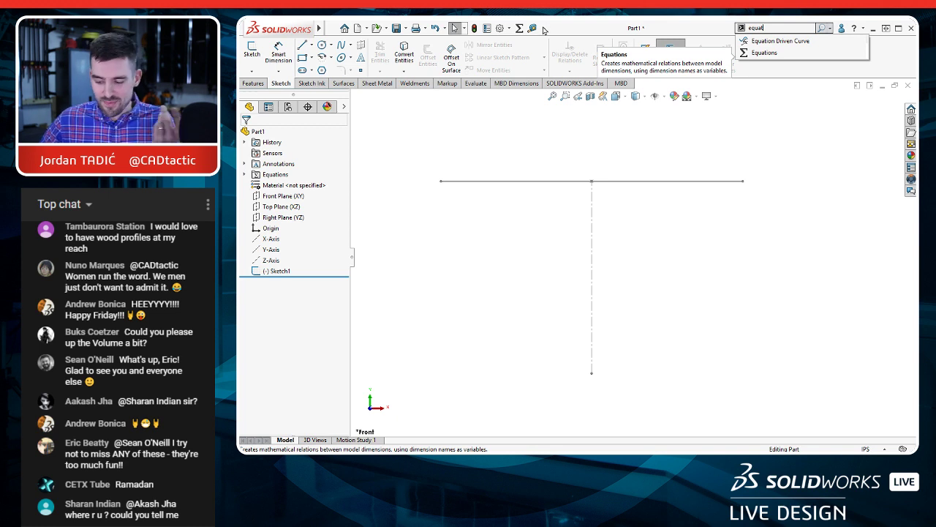
{"action": "key", "text": "Return"}
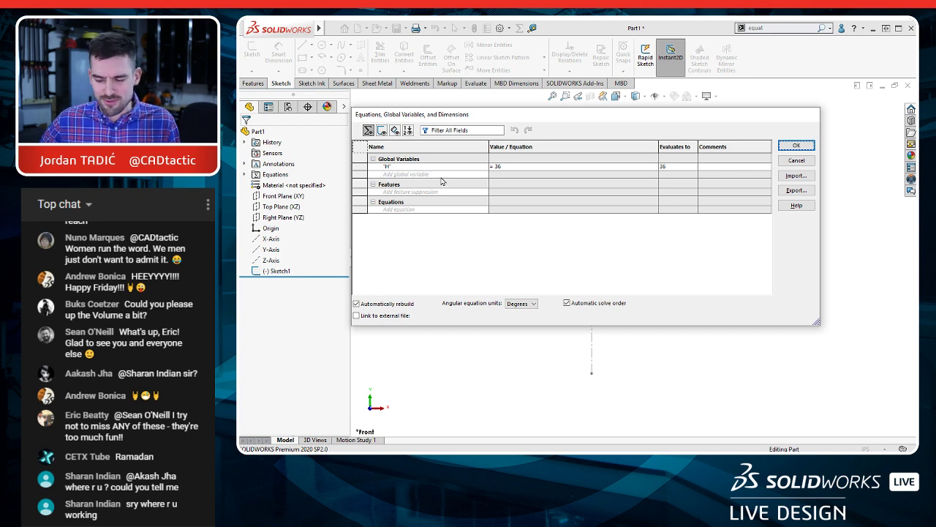
Step: Add a global variable W with the value 72
{"action": "left_click", "coordinate": [408, 174]}
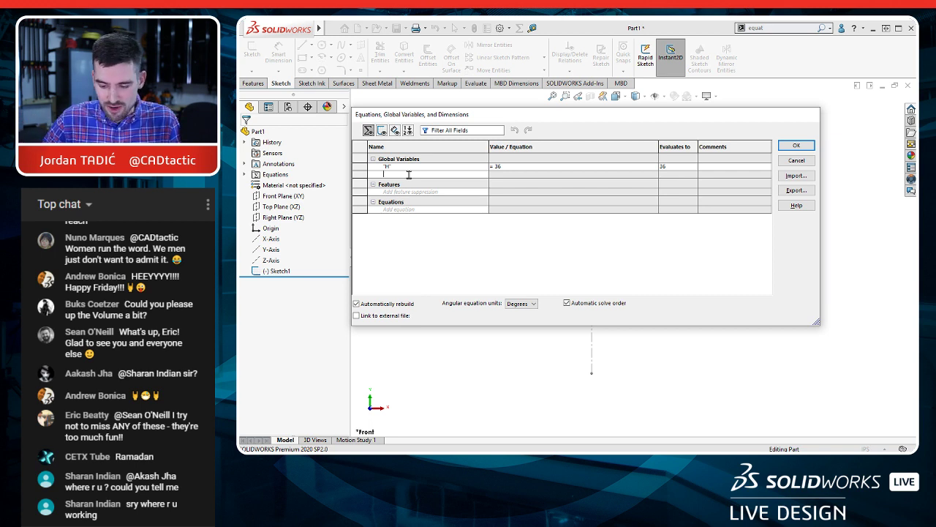
{"action": "type", "text": "W"}
{"action": "key", "text": "Tab"}
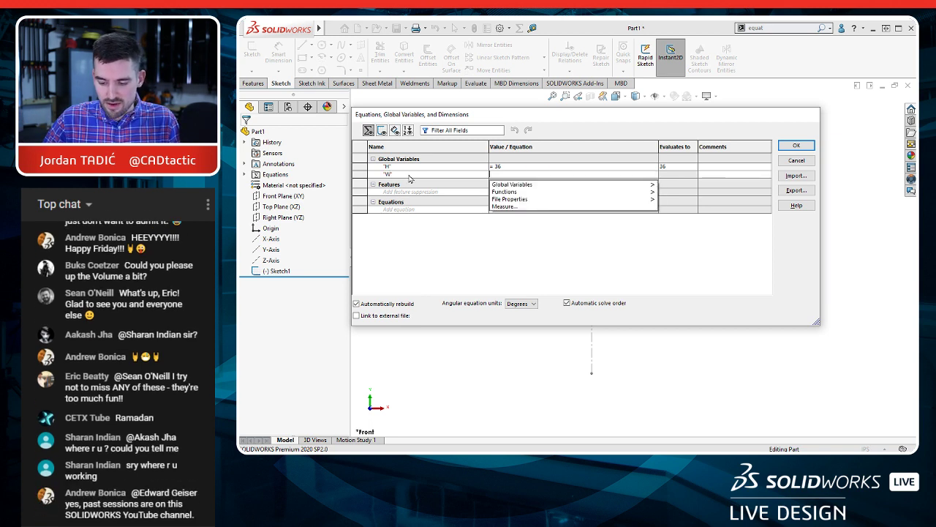
{"action": "type", "text": "72"}
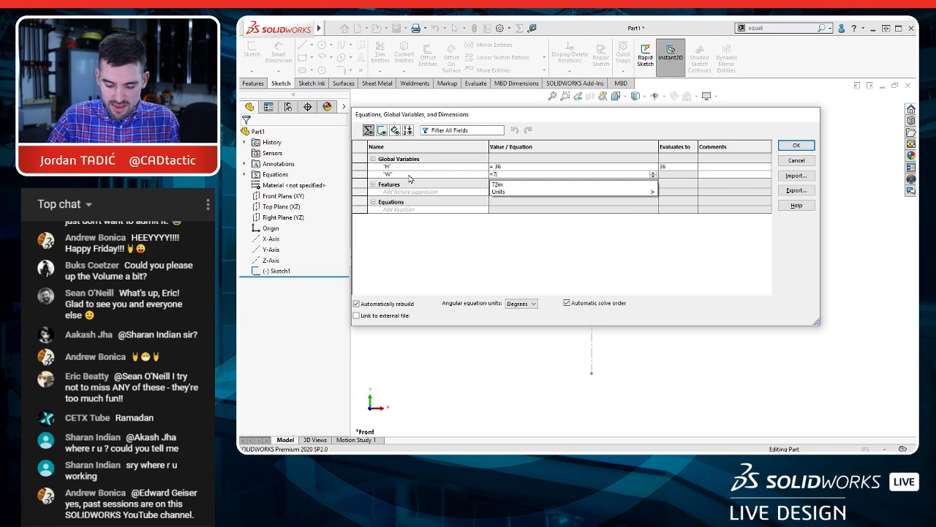
{"action": "key", "text": "Tab"}
Step: Add a global variable RUN with the value 10
{"action": "left_click", "coordinate": [405, 182]}
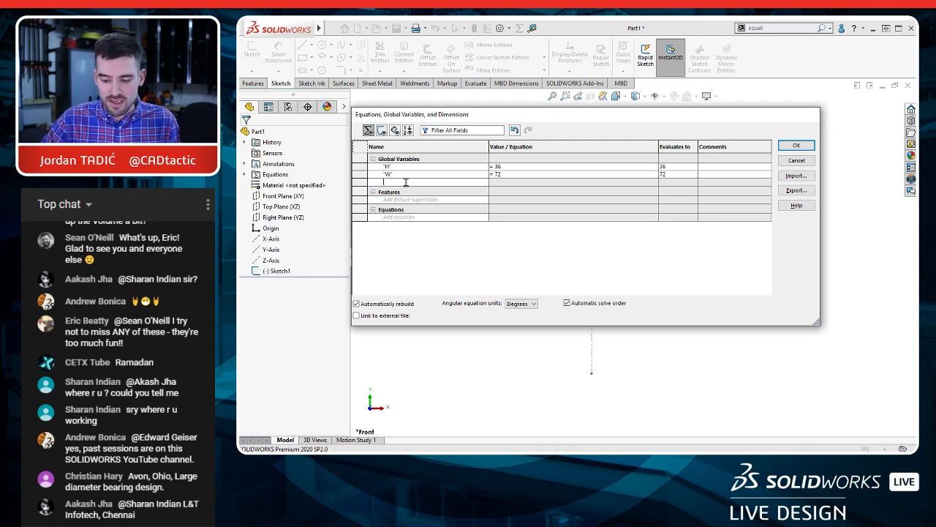
{"action": "type", "text": "RUN"}
{"action": "key", "text": "Tab"}
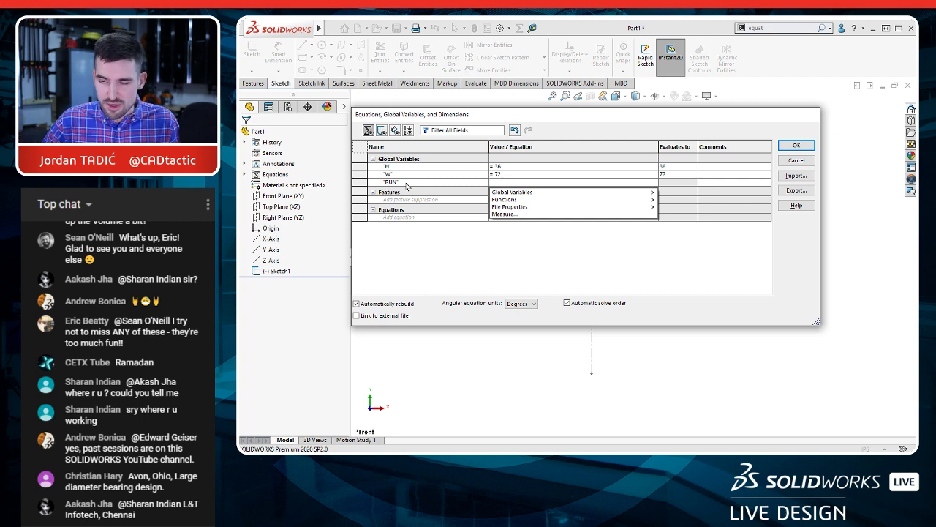
{"action": "type", "text": "10"}
{"action": "key", "text": "Tab"}
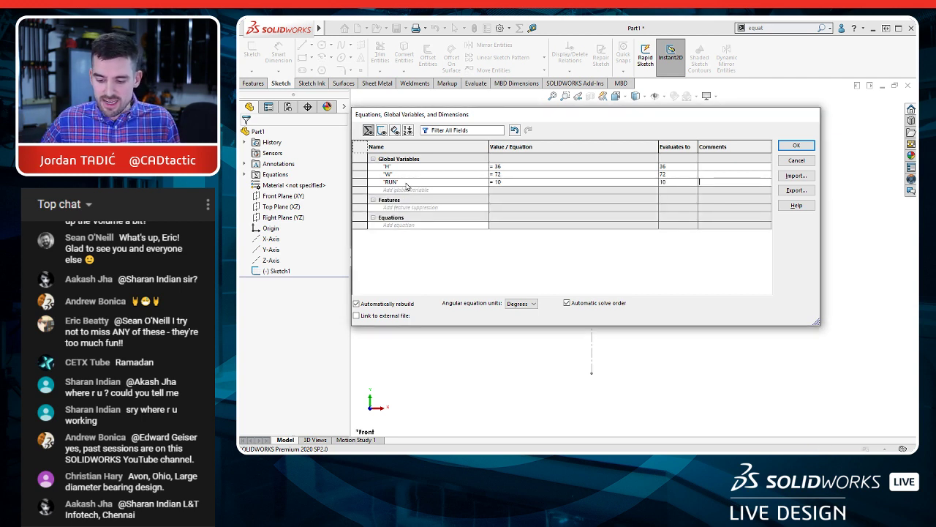
Step: Add a global variable MAX RISE with the value 7.75 and accept the equations
{"action": "left_click", "coordinate": [402, 189]}
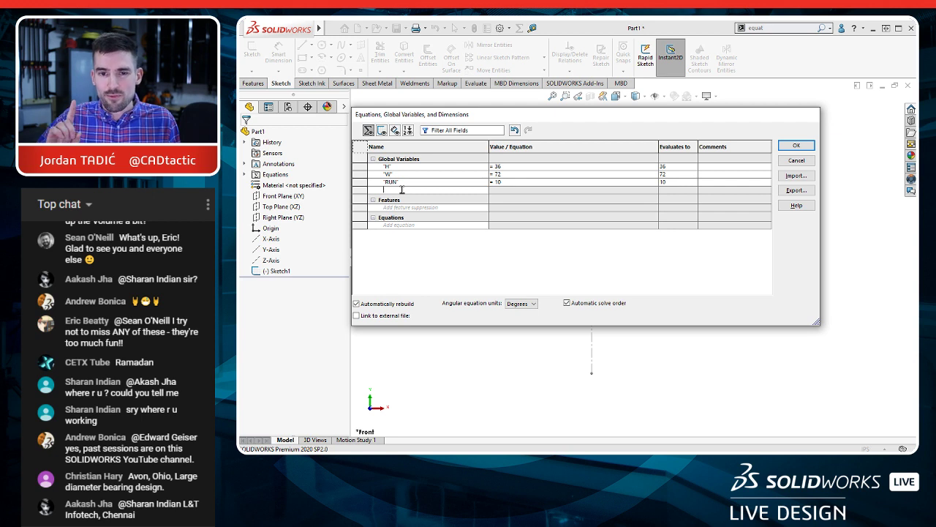
{"action": "type", "text": "M"}
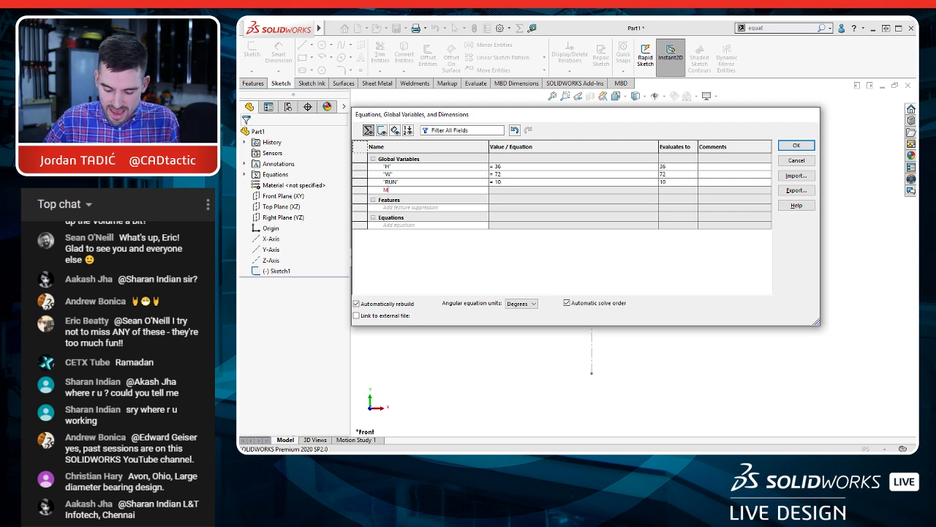
{"action": "type", "text": "AX R"}
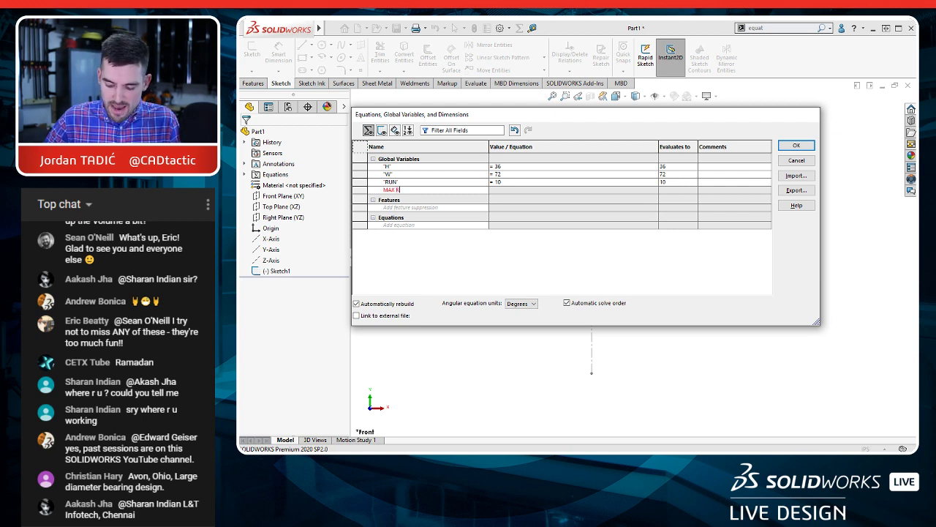
{"action": "type", "text": "ISE"}
{"action": "key", "text": "Tab"}
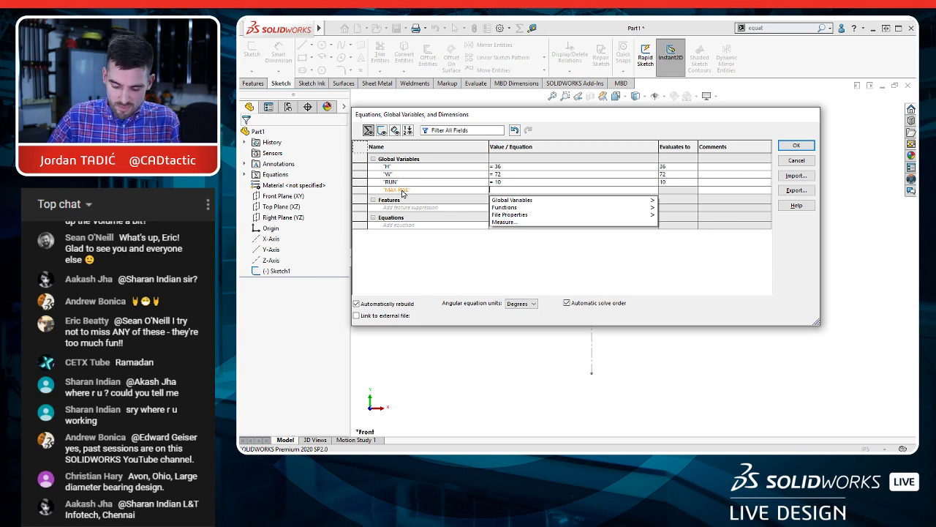
{"action": "type", "text": "7.7"}
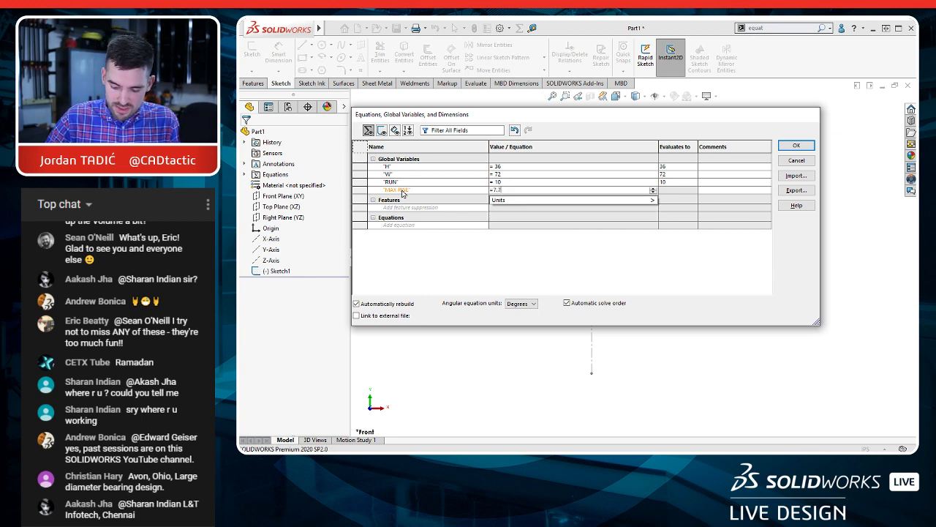
{"action": "type", "text": "5"}
{"action": "key", "text": "Return"}
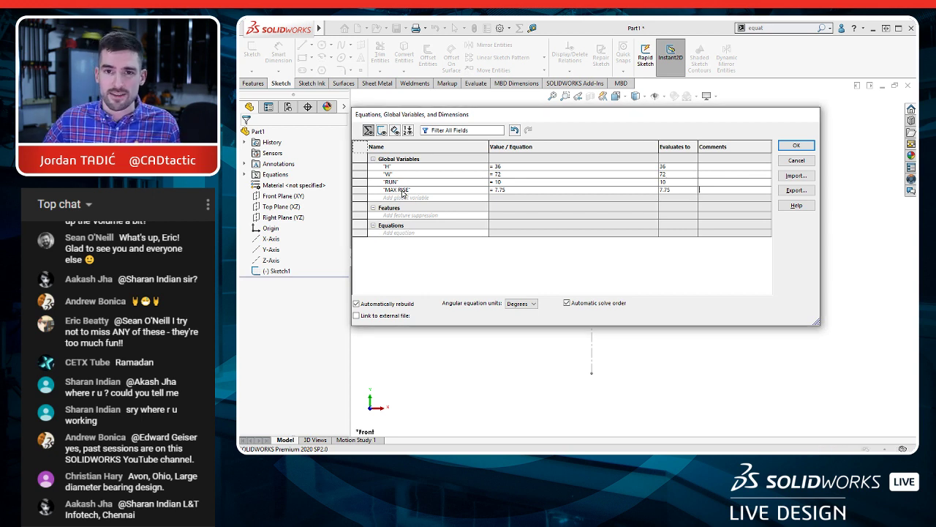
{"action": "left_click", "coordinate": [794, 146]}
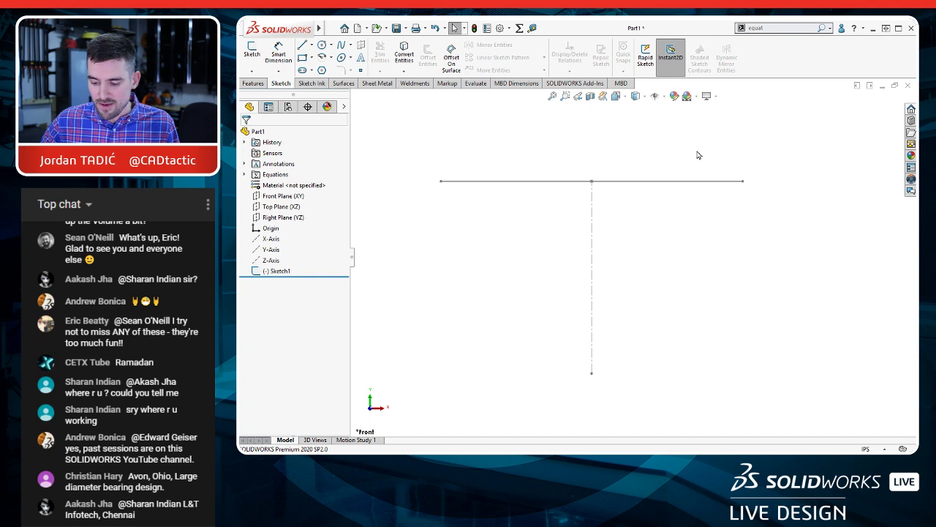
Step: Open the layout sketch for editing and link the horizontal line's length dimension to the global variable W
{"action": "left_click", "coordinate": [669, 188]}
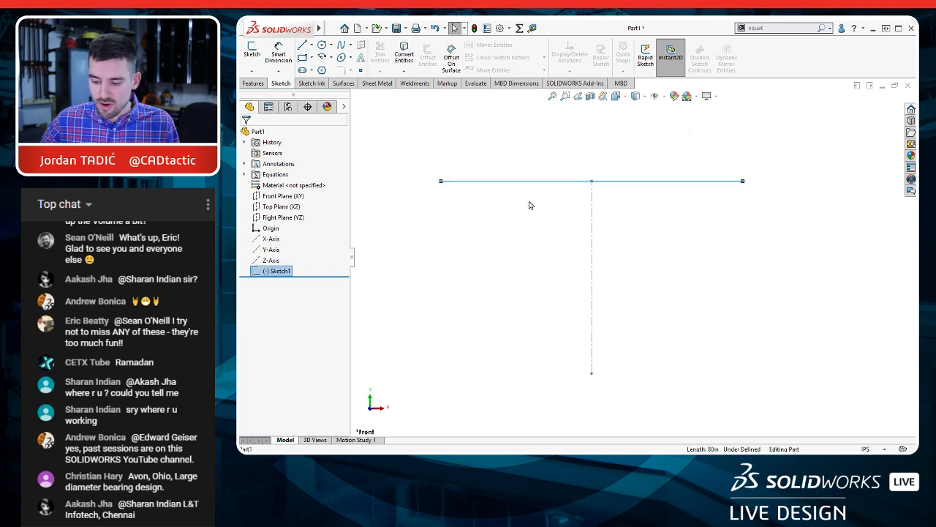
{"action": "left_click", "coordinate": [255, 273]}
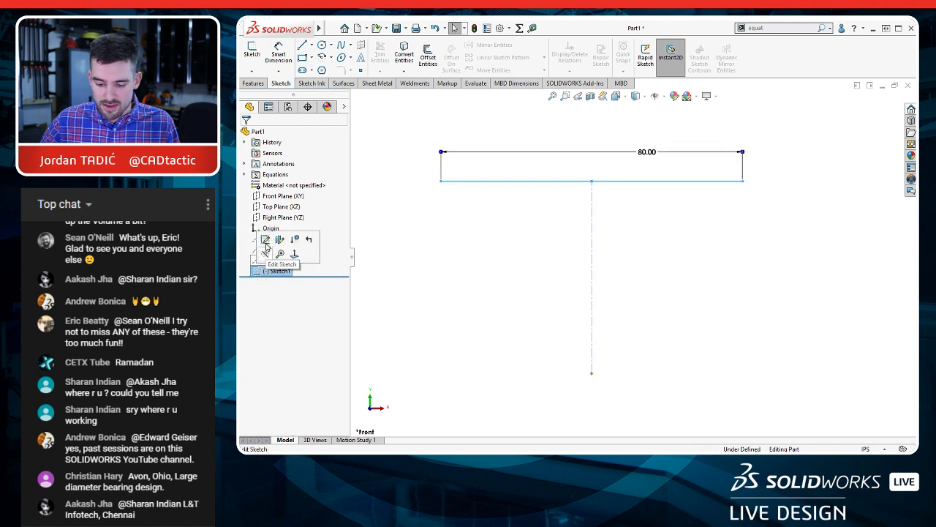
{"action": "left_click", "coordinate": [265, 251]}
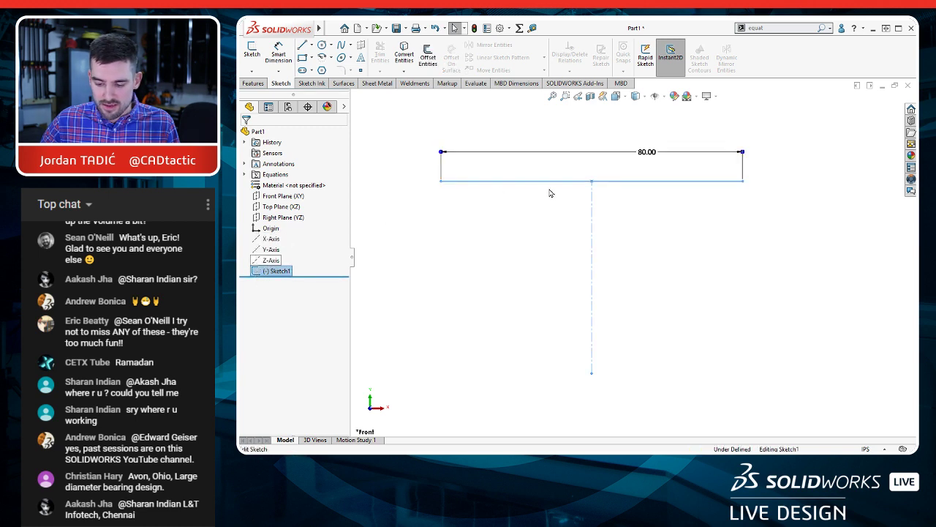
{"action": "left_click", "coordinate": [647, 154]}
{"action": "right_click", "coordinate": [646, 156]}
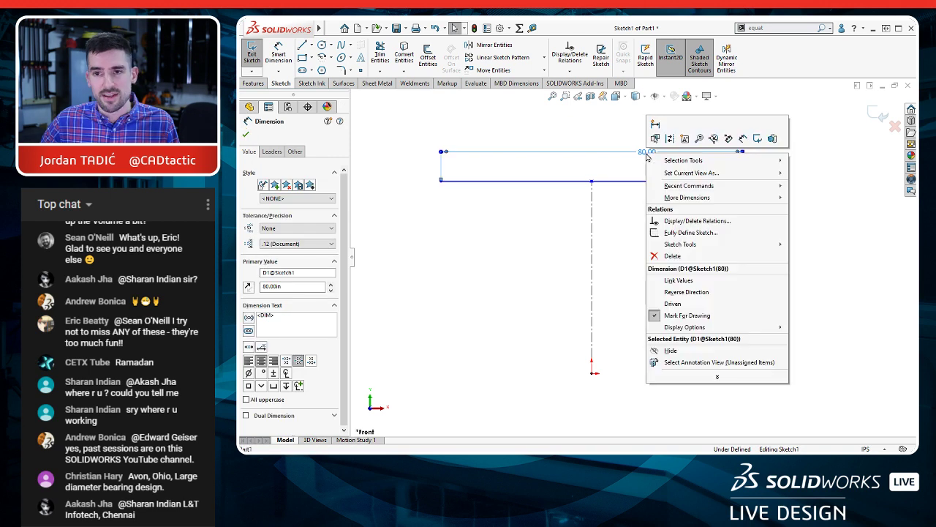
{"action": "left_click", "coordinate": [680, 282]}
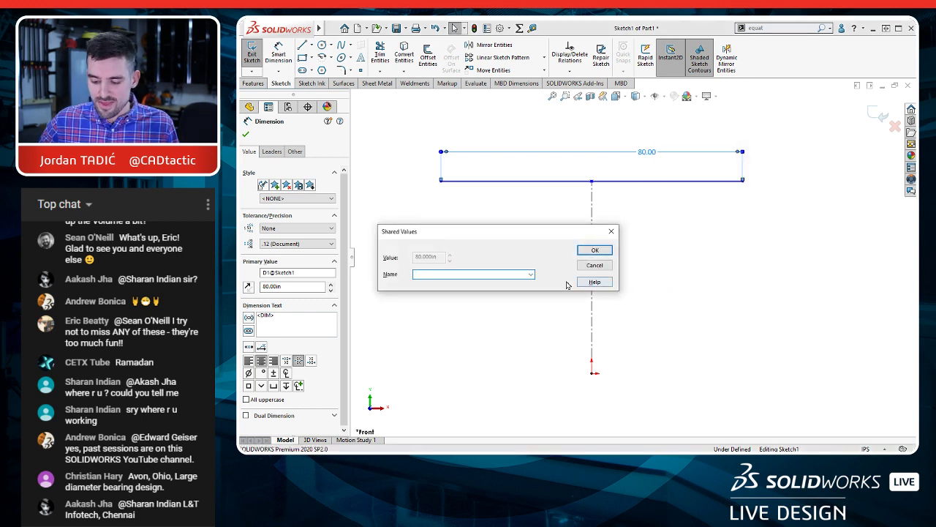
{"action": "left_click", "coordinate": [531, 275]}
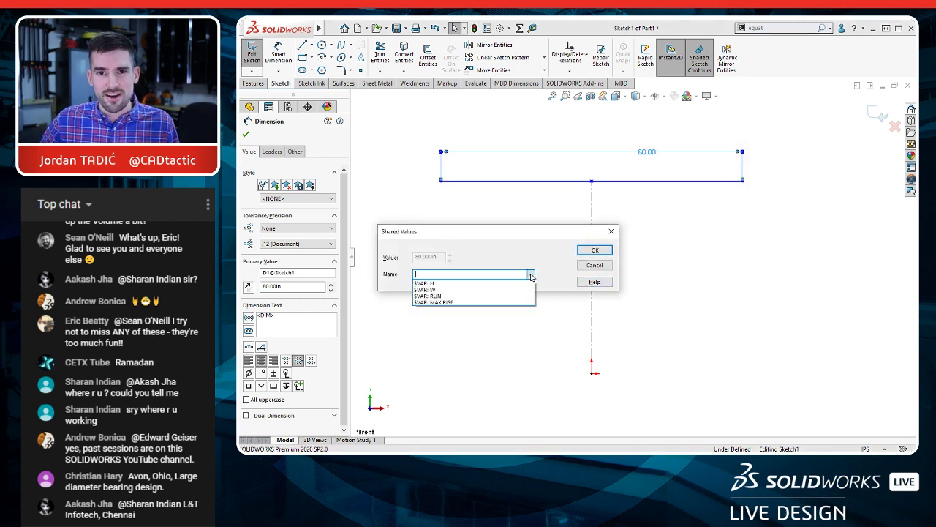
{"action": "left_click", "coordinate": [471, 290]}
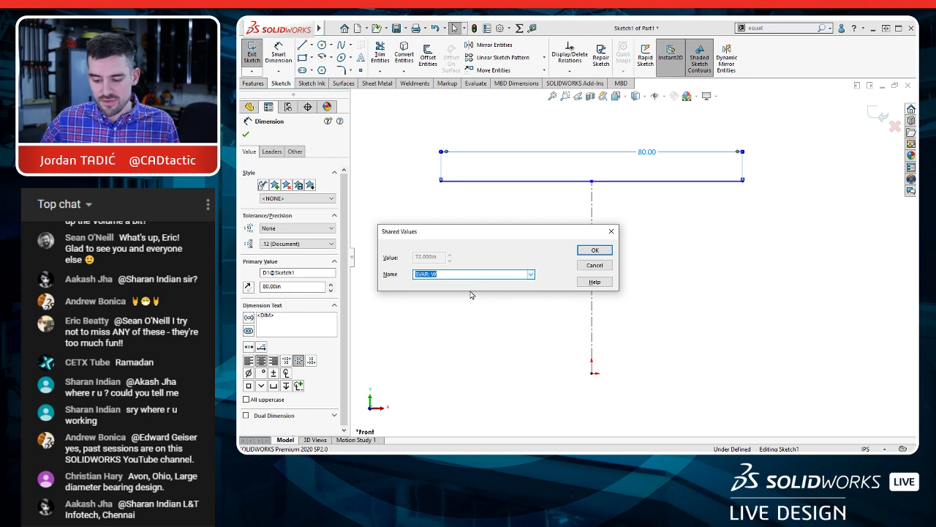
{"action": "left_click", "coordinate": [594, 250]}
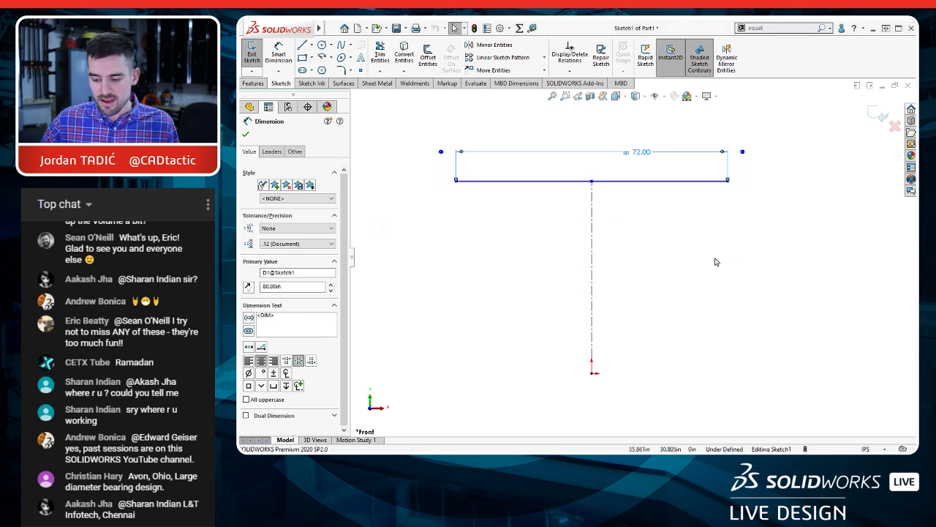
{"action": "left_click", "coordinate": [685, 259]}
Step: Dimension the length of the vertical construction line, keeping its drawn value, and leave the dimension command
{"action": "key", "text": "d"}
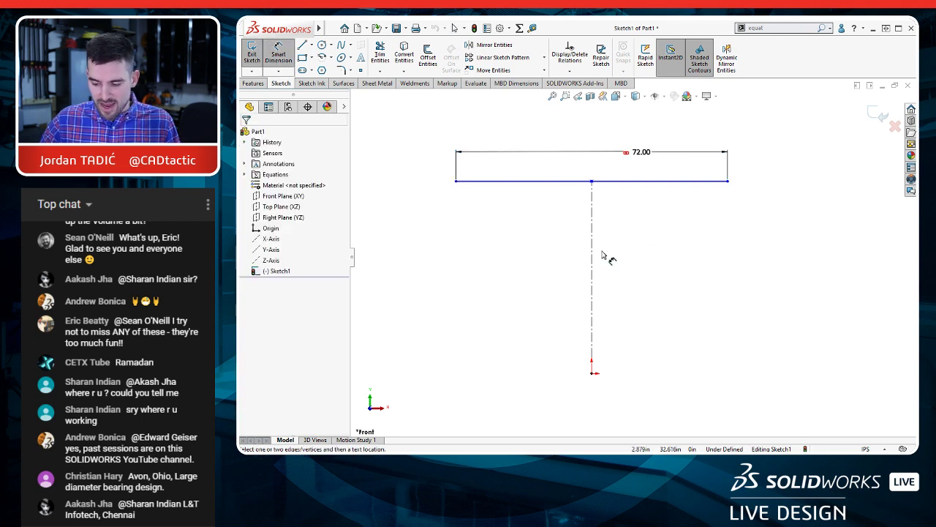
{"action": "left_click", "coordinate": [593, 253]}
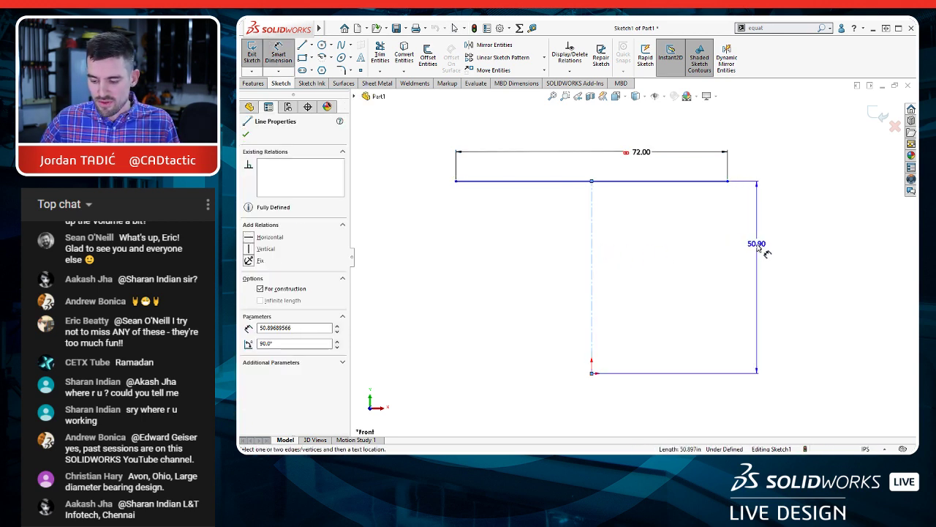
{"action": "left_click", "coordinate": [755, 246]}
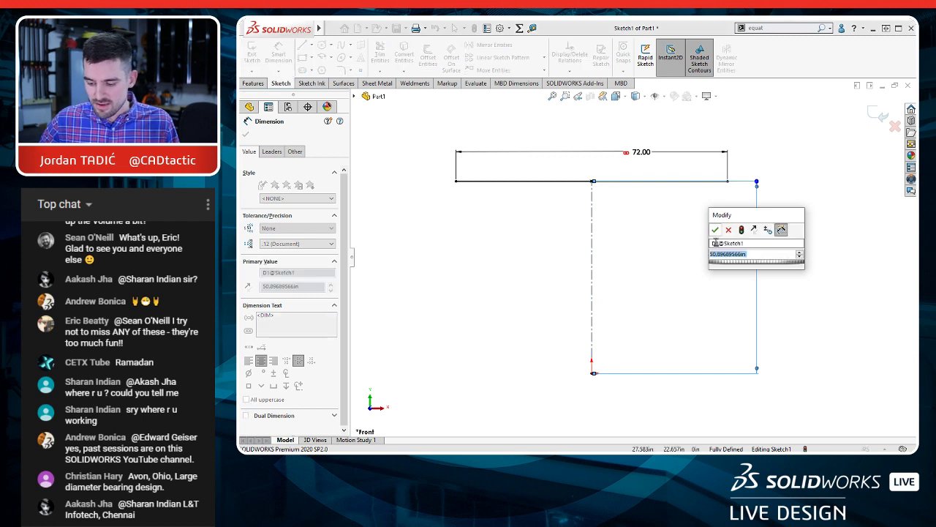
{"action": "left_click", "coordinate": [715, 229]}
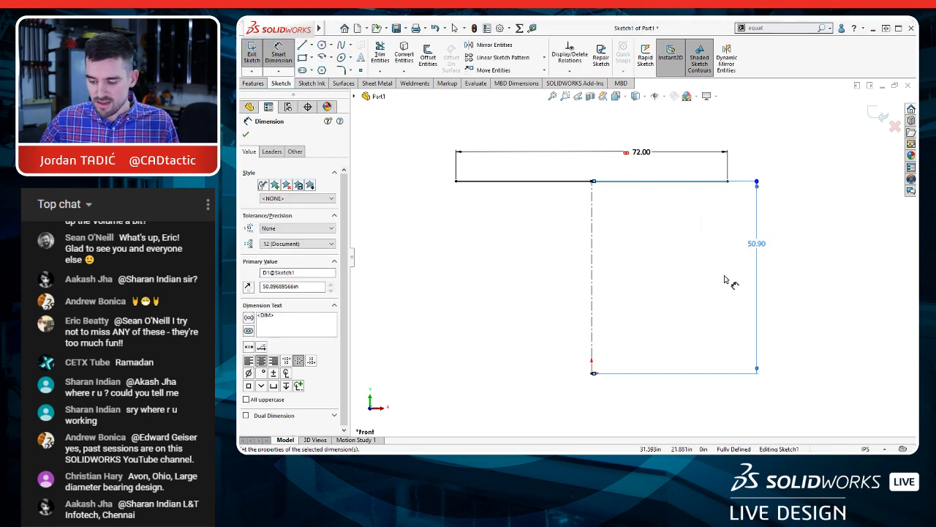
{"action": "right_click", "coordinate": [756, 246]}
{"action": "left_click", "coordinate": [666, 269]}
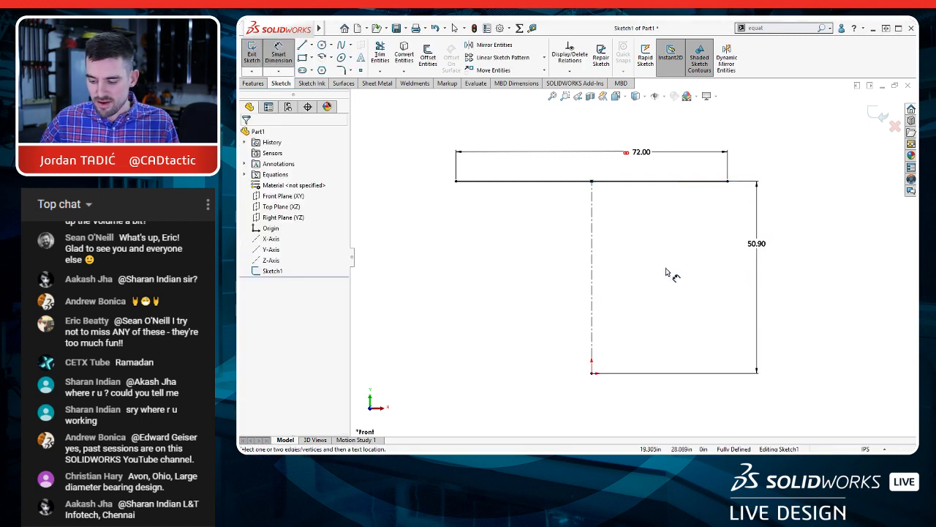
{"action": "key", "text": "Escape"}
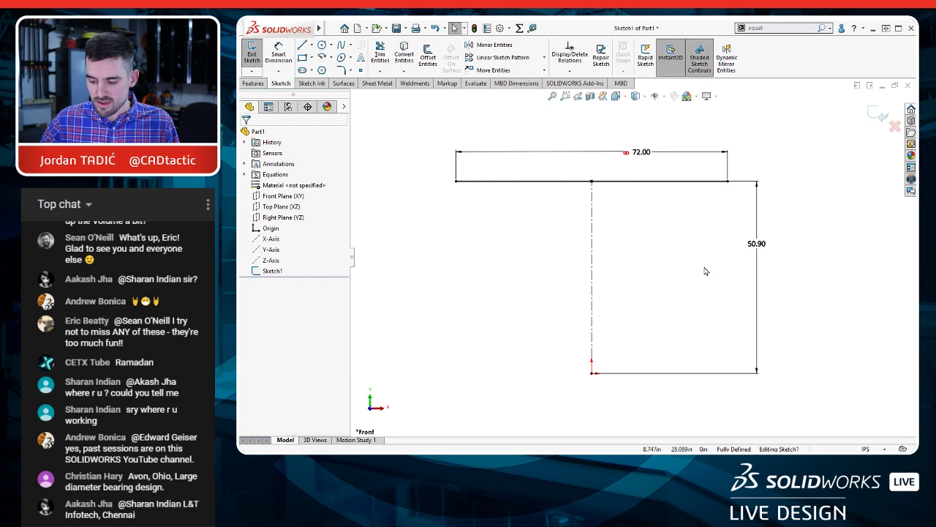
Step: Link the vertical construction line's length dimension to the global variable H
{"action": "right_click", "coordinate": [759, 248]}
{"action": "left_click", "coordinate": [788, 360]}
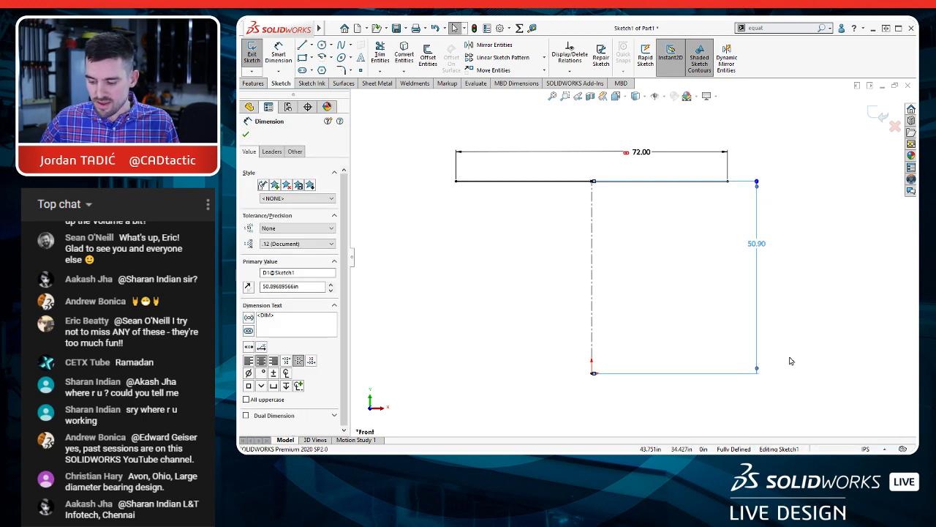
{"action": "left_click", "coordinate": [531, 274]}
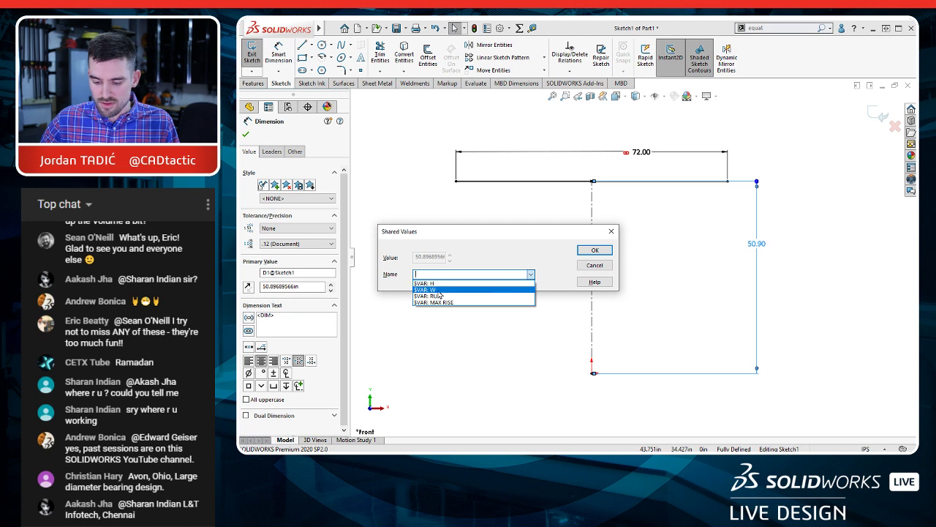
{"action": "left_click", "coordinate": [440, 291]}
{"action": "left_click", "coordinate": [594, 250]}
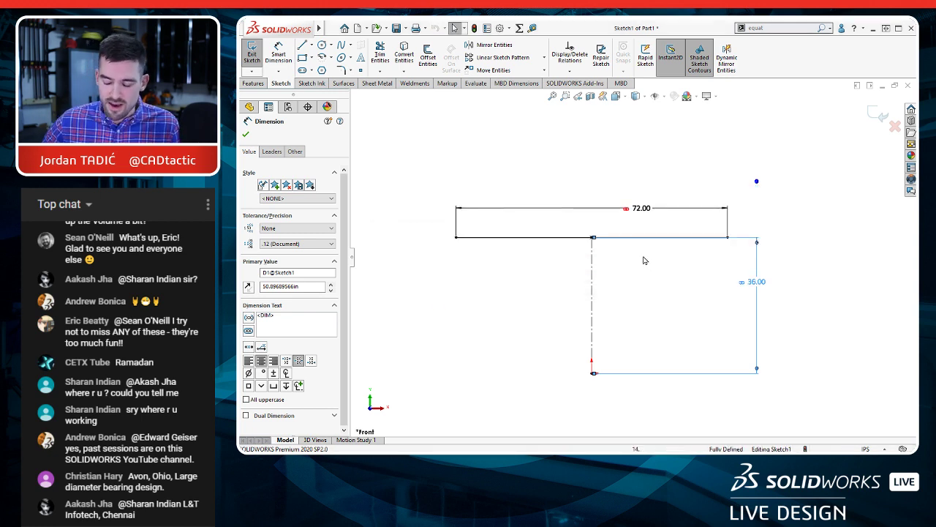
{"action": "left_click", "coordinate": [550, 284]}
Step: Sketch three separate downward-sloping lines to the left of the vertical construction line, about 37.5, 43 and 31 in long
{"action": "scroll", "coordinate": [558, 304], "scroll_direction": "down", "scroll_amount": 2}
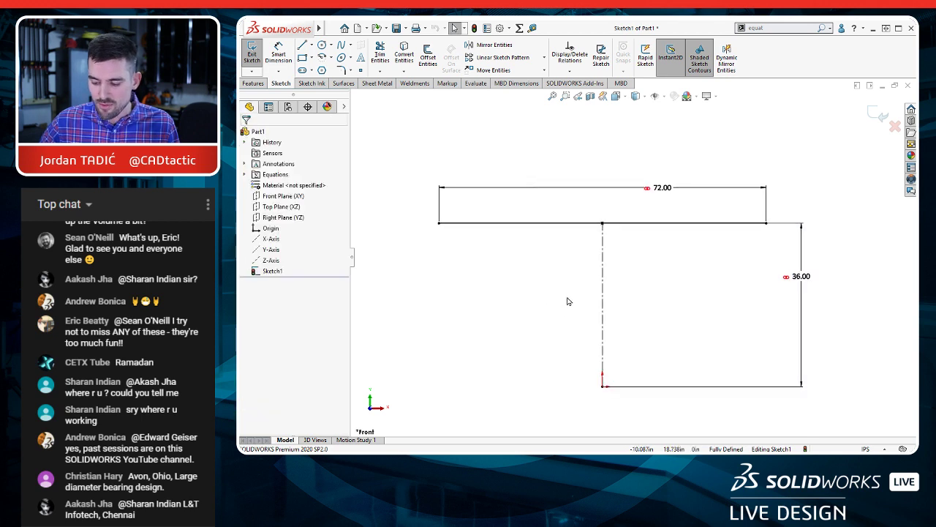
{"action": "middle_click_drag", "start_coordinate": [569, 298], "coordinate": [588, 293], "text": "ctrl"}
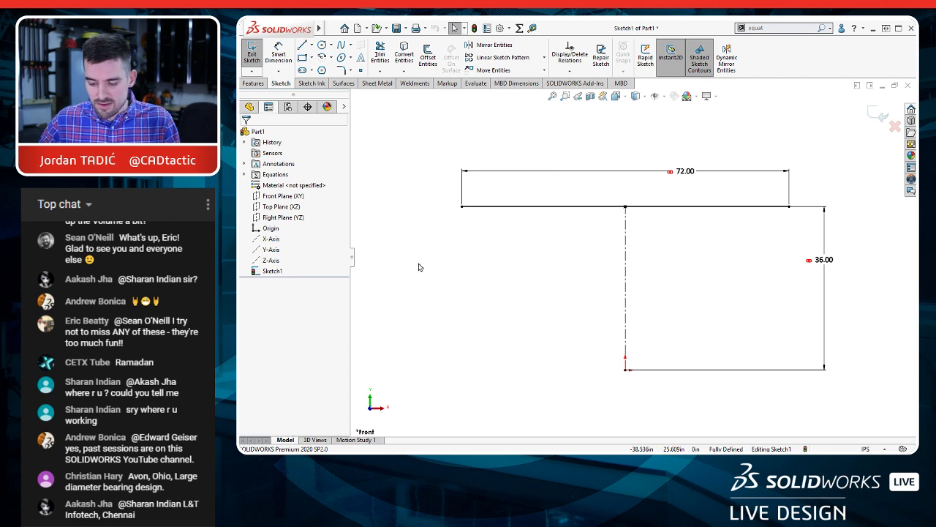
{"action": "key", "text": "l"}
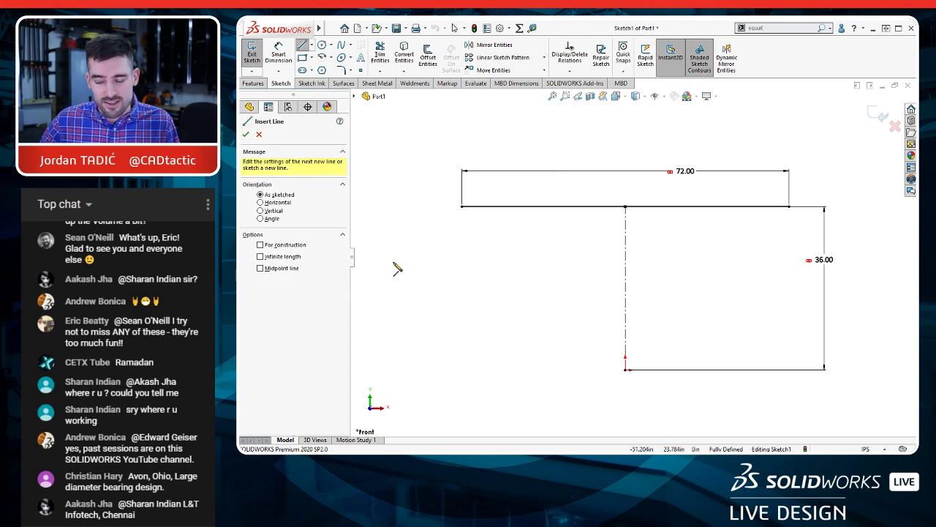
{"action": "left_click", "coordinate": [388, 256]}
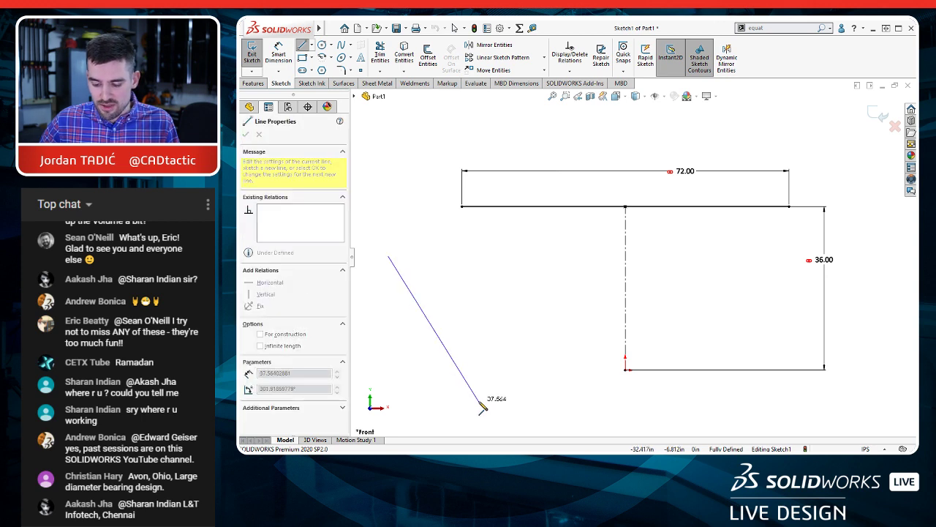
{"action": "left_click_drag", "start_coordinate": [482, 408], "coordinate": [479, 400]}
{"action": "left_click_drag", "start_coordinate": [417, 247], "coordinate": [554, 386]}
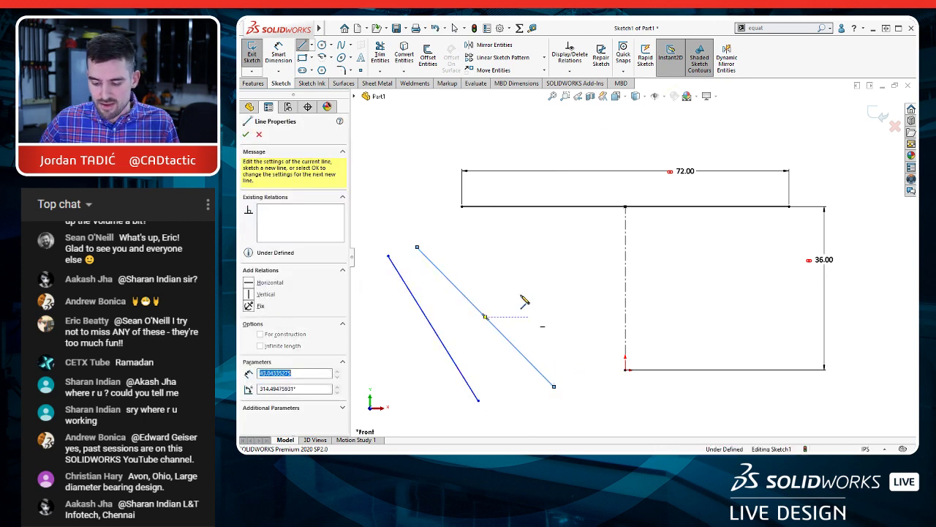
{"action": "left_click", "coordinate": [453, 249]}
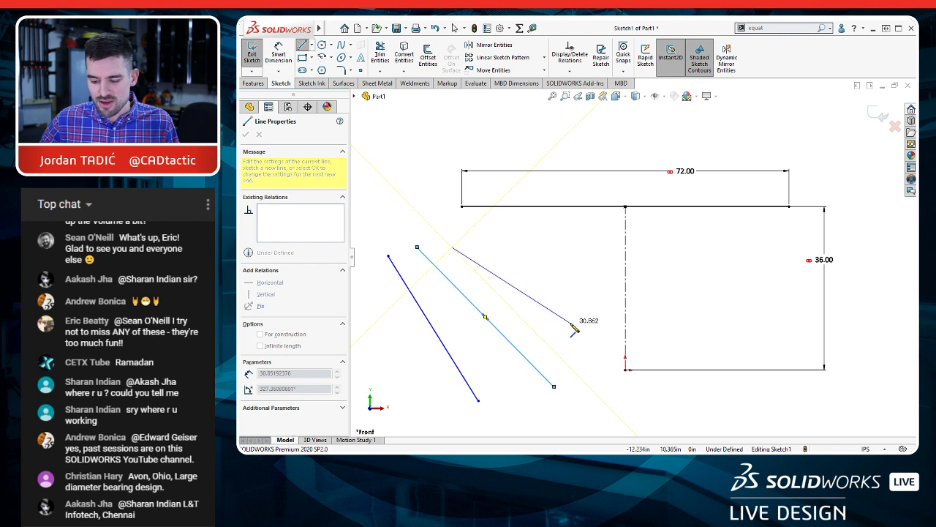
{"action": "left_click", "coordinate": [570, 321]}
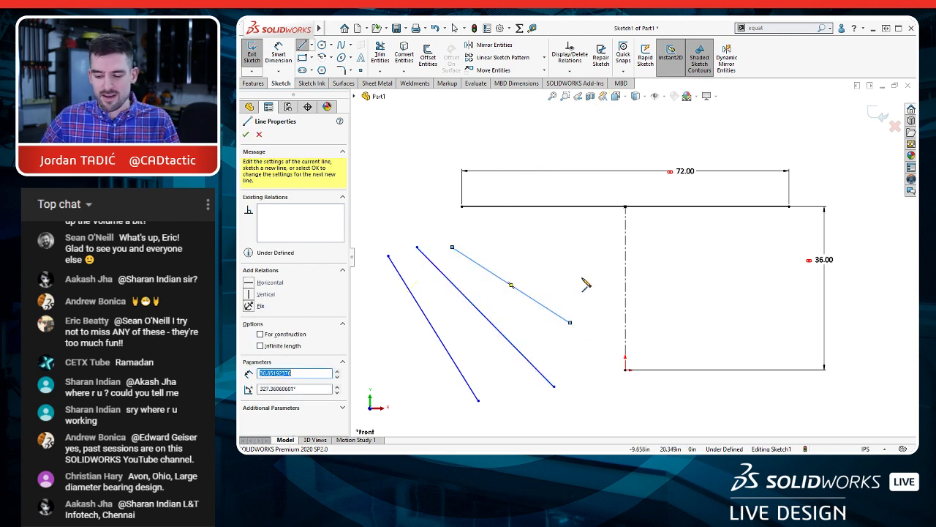
Step: Sketch two separate upward-sloping lines above the level of the horizontal line, about 24 and 27.4 in long
{"action": "left_click", "coordinate": [389, 172]}
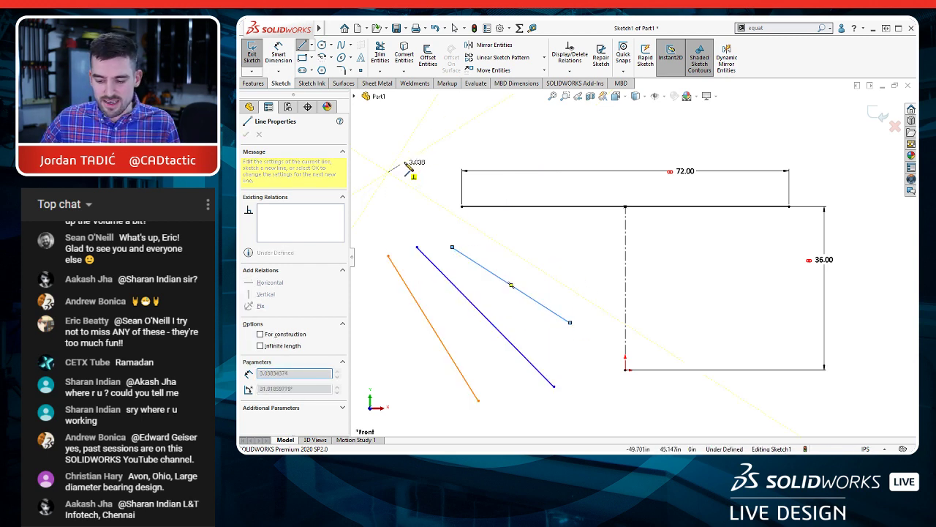
{"action": "left_click", "coordinate": [486, 126]}
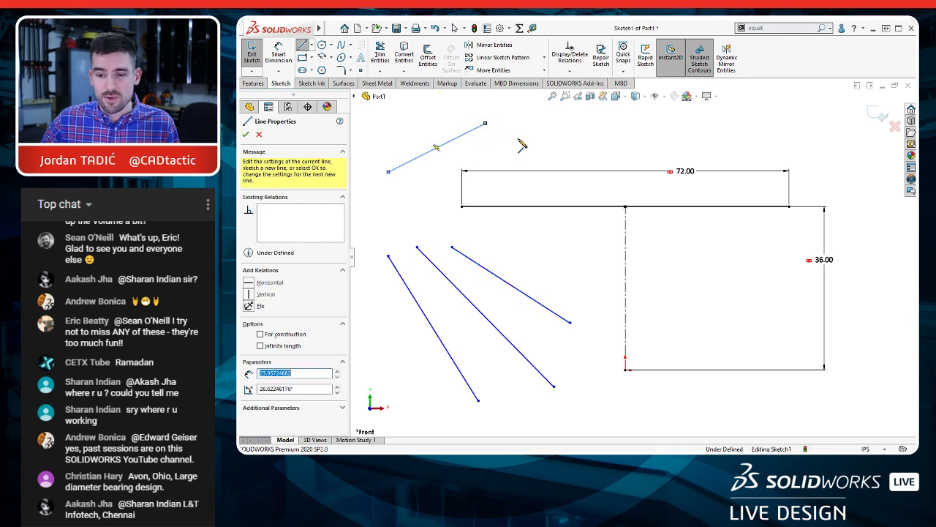
{"action": "left_click", "coordinate": [462, 160]}
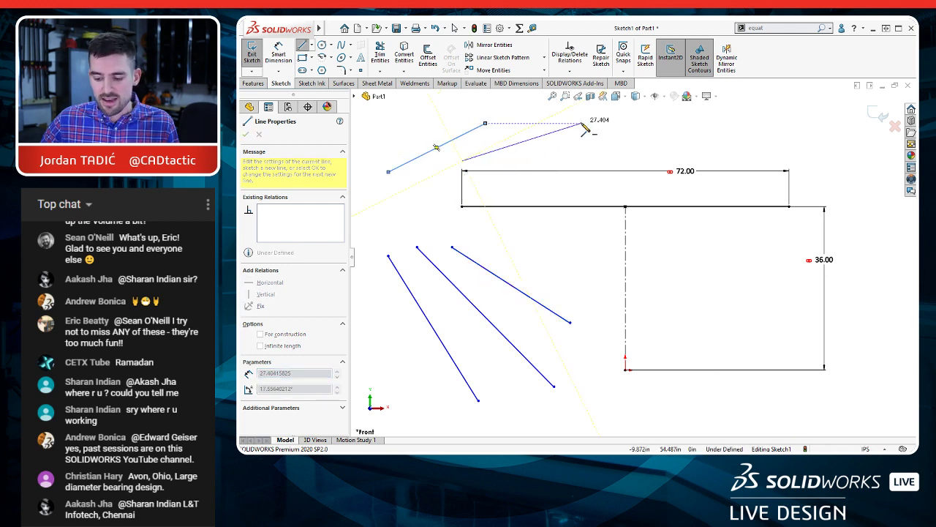
{"action": "left_click", "coordinate": [581, 123]}
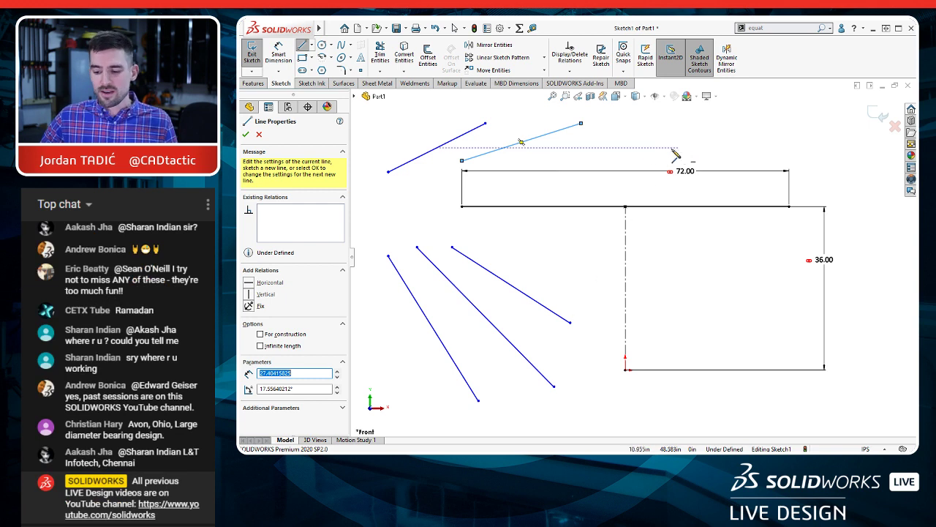
Step: Sketch a connected zigzag of four lines above the 72 in dimension, its first segment about 12.4 in long
{"action": "left_click", "coordinate": [604, 154]}
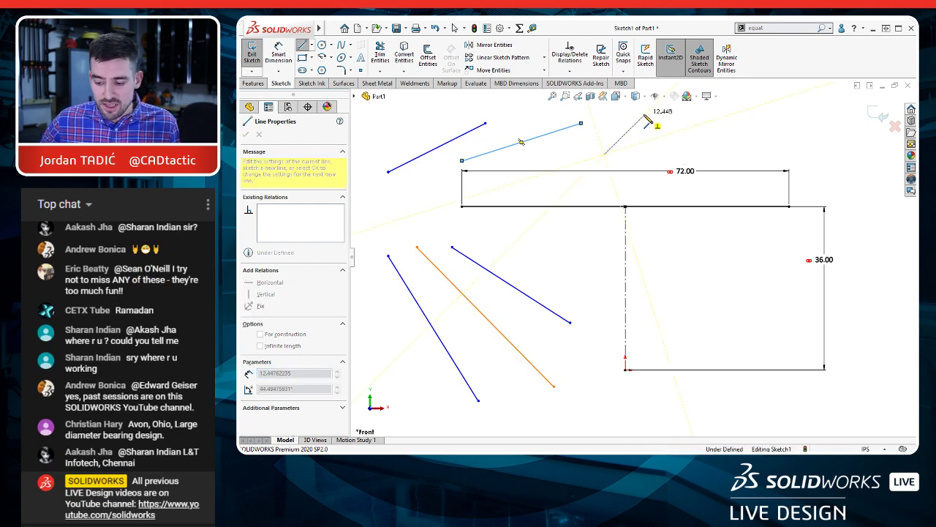
{"action": "left_click", "coordinate": [643, 115]}
{"action": "left_click", "coordinate": [661, 147]}
{"action": "left_click", "coordinate": [703, 115]}
{"action": "left_click", "coordinate": [719, 147]}
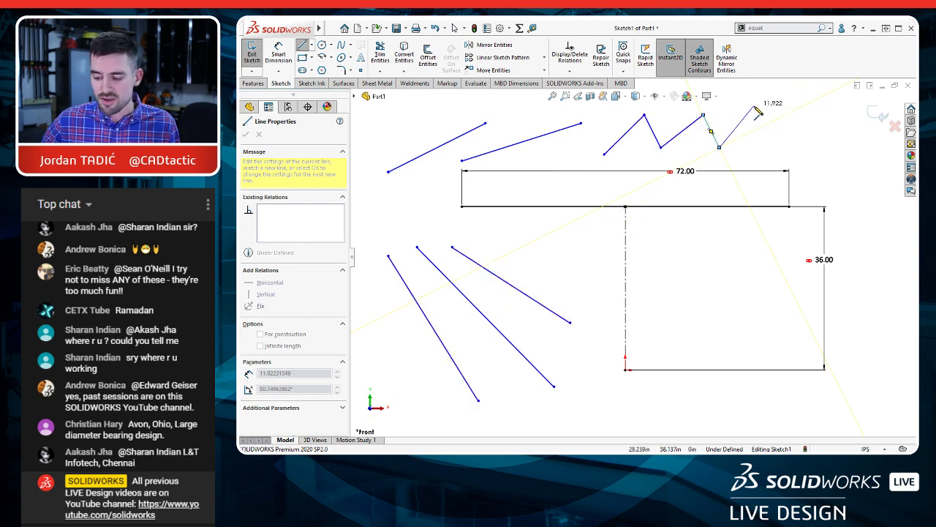
{"action": "key", "text": "Escape"}
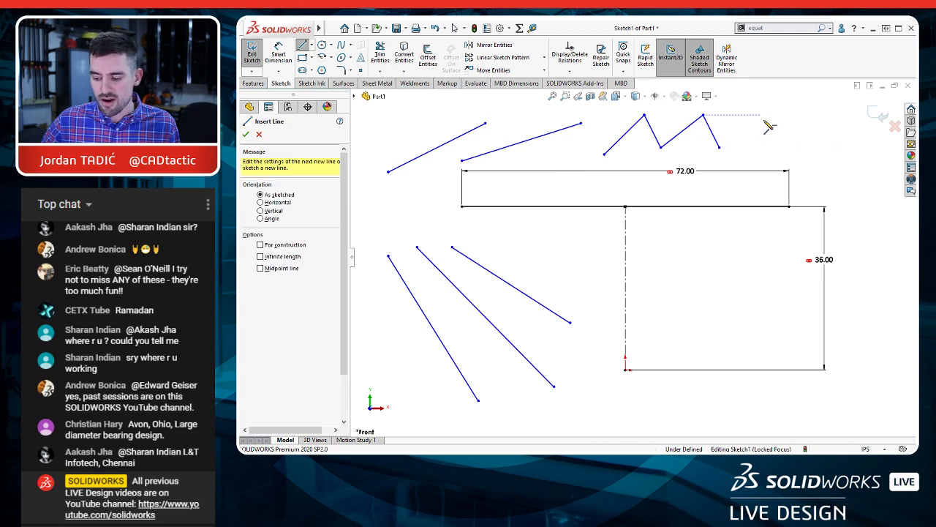
Step: Sketch a second four-line zigzag to the right of the first, starting downward, with its third segment about 14 in long
{"action": "left_click", "coordinate": [760, 115]}
{"action": "left_click", "coordinate": [783, 153]}
{"action": "left_click", "coordinate": [799, 110]}
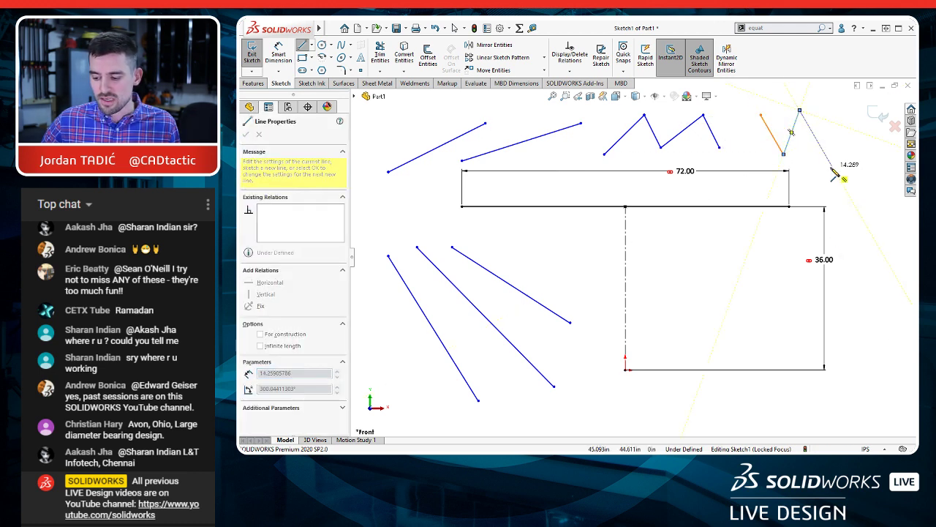
{"action": "left_click", "coordinate": [831, 166]}
{"action": "double_click", "coordinate": [847, 138]}
{"action": "key", "text": "Escape"}
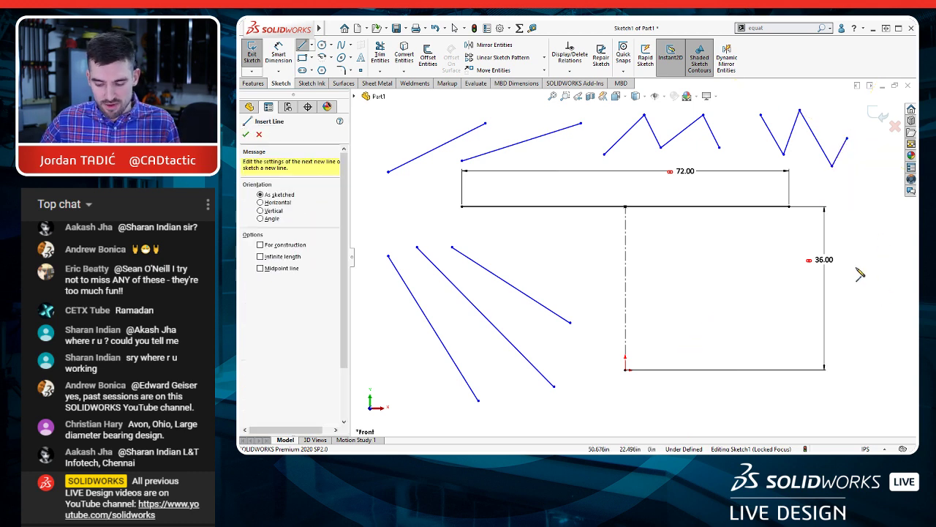
Step: Delete all the loose sloping and zigzag lines above the 72 in horizontal line
{"action": "key", "text": "Escape"}
{"action": "mouse_move", "coordinate": [834, 116]}
{"action": "left_mouse_down"}
{"action": "mouse_move", "coordinate": [468, 133]}
{"action": "mouse_move", "coordinate": [403, 152]}
{"action": "left_mouse_up"}
{"action": "key", "text": "Delete"}
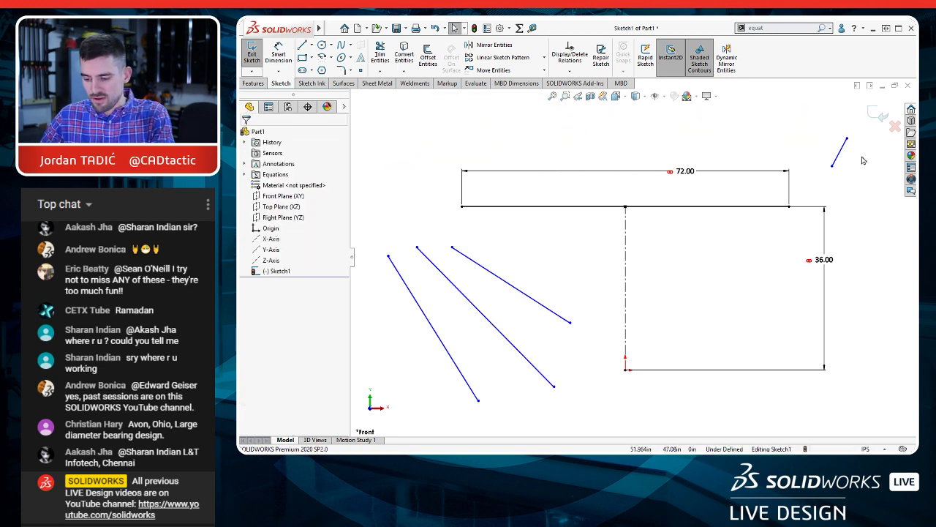
{"action": "left_click_drag", "start_coordinate": [865, 166], "coordinate": [817, 131]}
{"action": "key", "text": "Delete"}
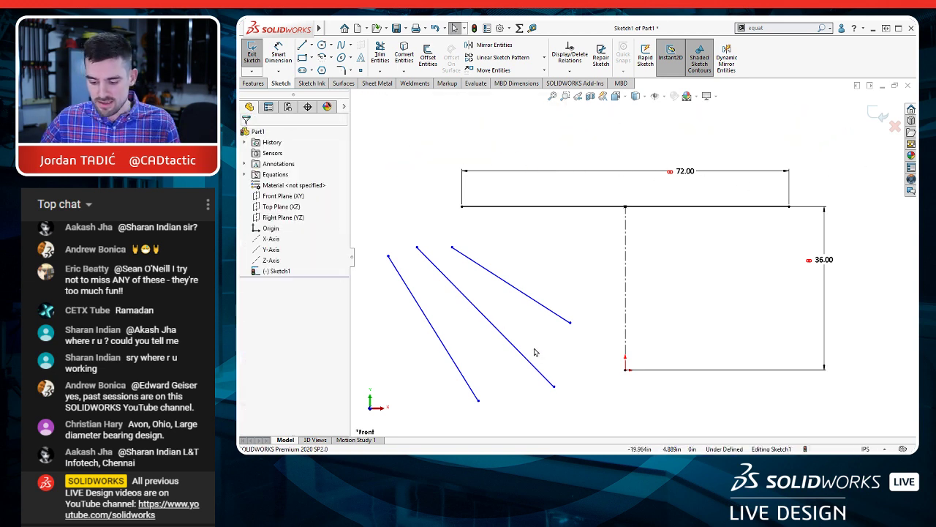
Step: Dimension the lengths of the three sloping lines left of the construction line, keep their drawn values, and leave the dimension command
{"action": "key", "text": "d"}
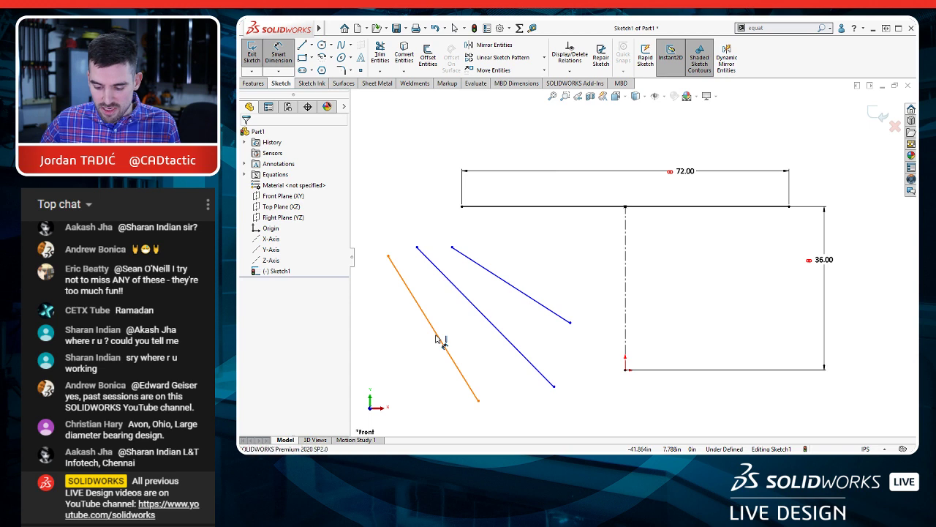
{"action": "left_click", "coordinate": [437, 339]}
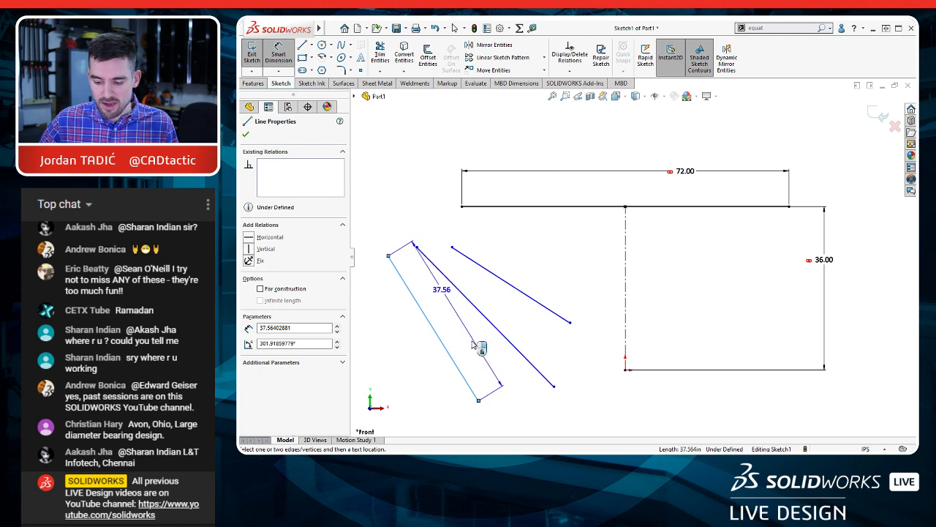
{"action": "left_click", "coordinate": [398, 208]}
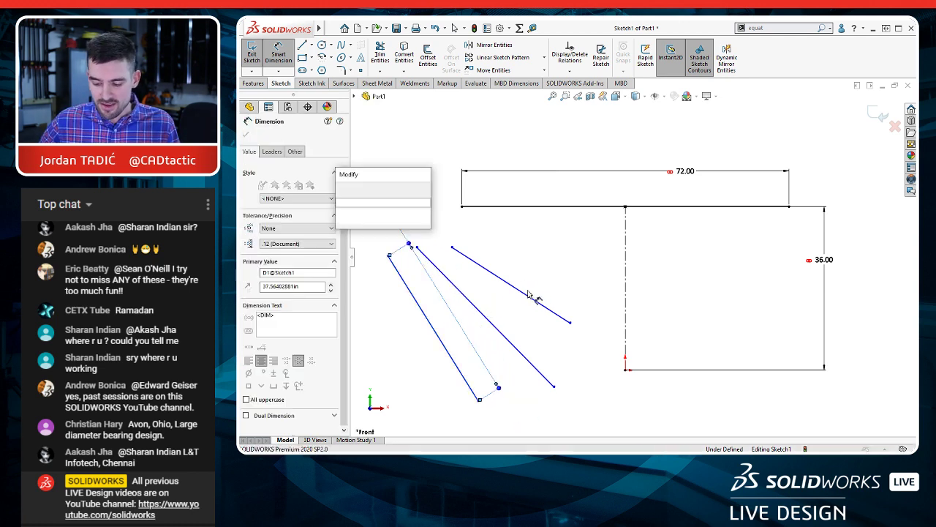
{"action": "left_click", "coordinate": [342, 191]}
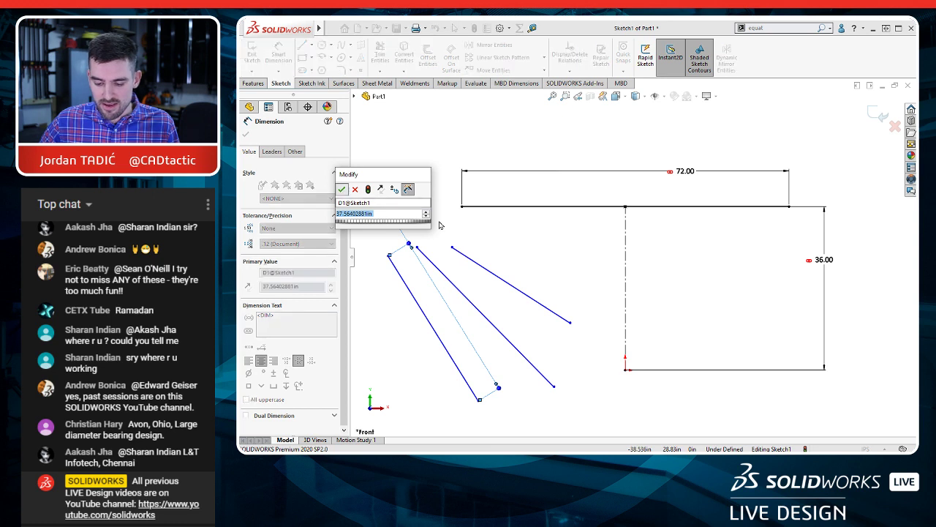
{"action": "left_click", "coordinate": [485, 316]}
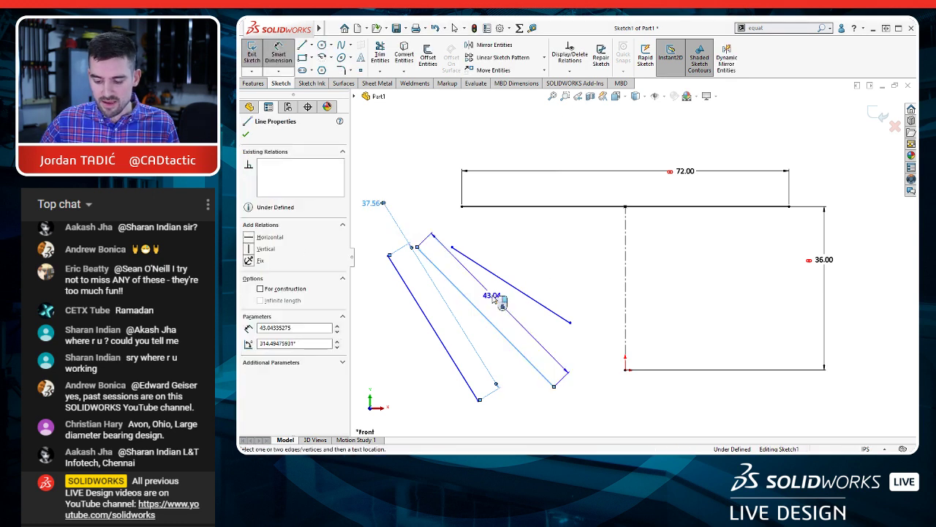
{"action": "left_click", "coordinate": [417, 202]}
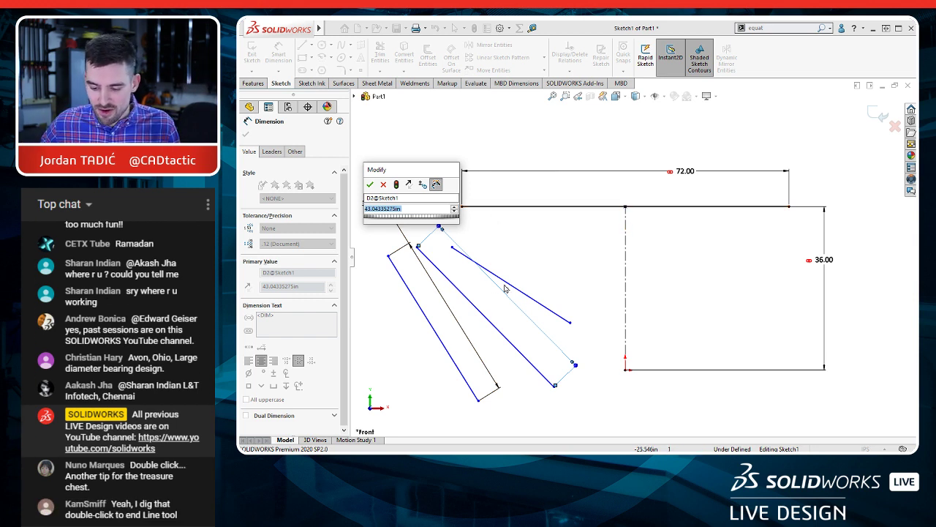
{"action": "left_click", "coordinate": [370, 184]}
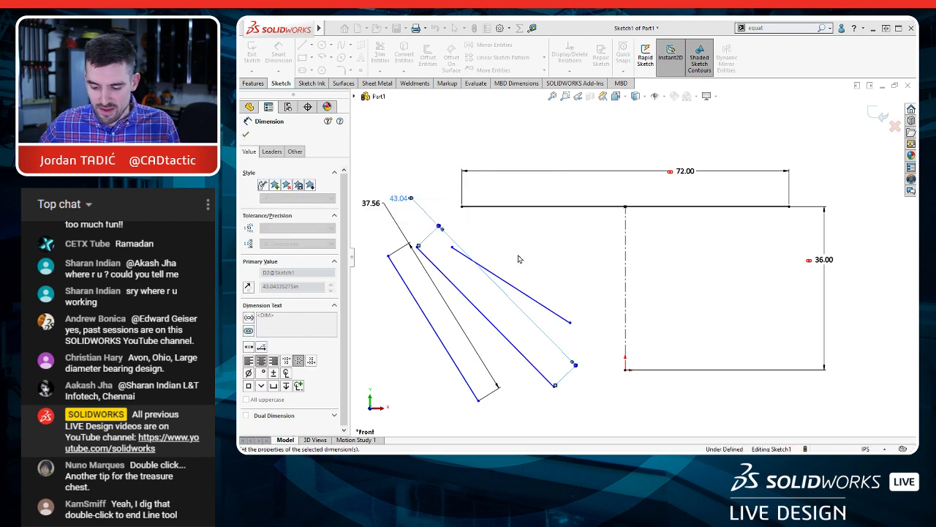
{"action": "left_click", "coordinate": [529, 295]}
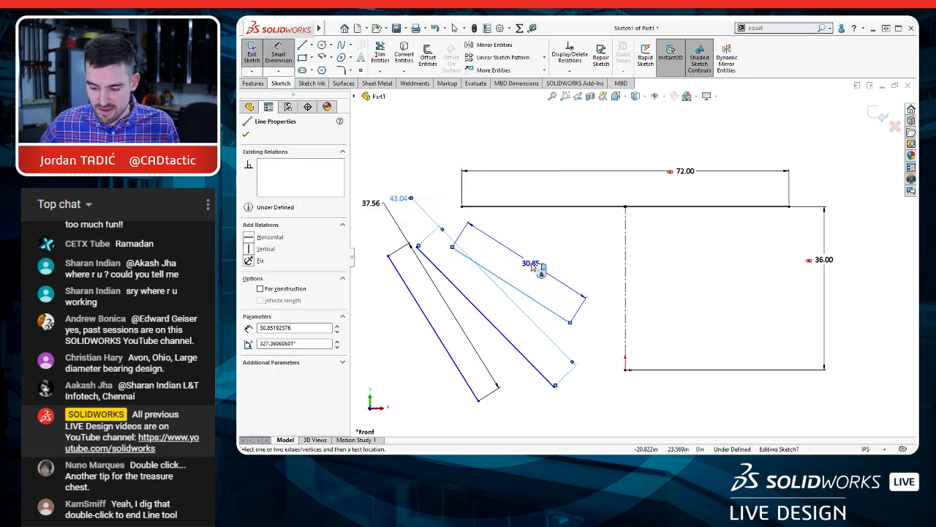
{"action": "left_click", "coordinate": [440, 200]}
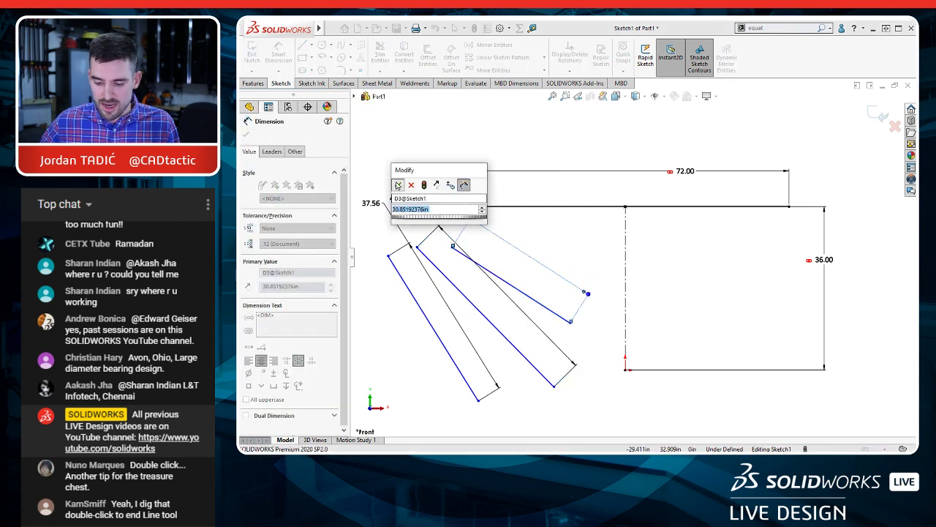
{"action": "key", "text": "Return"}
{"action": "key", "text": "Escape"}
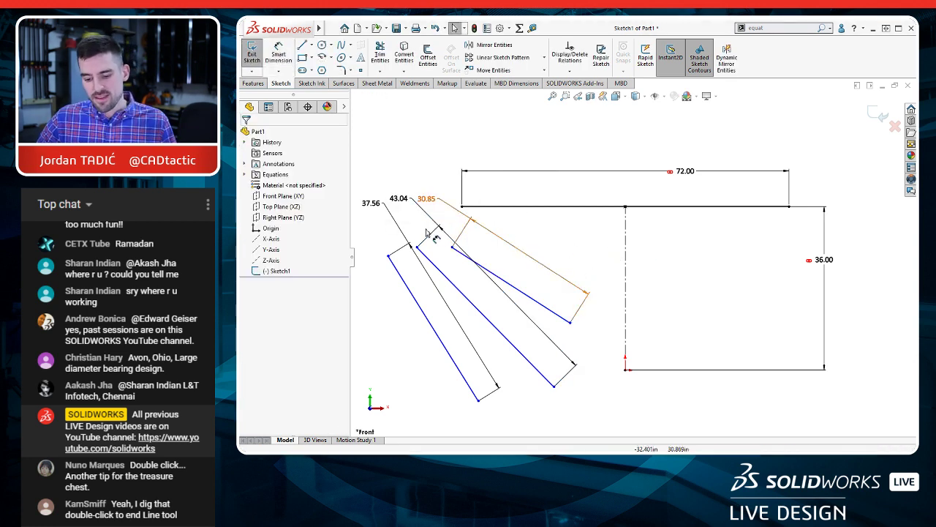
Step: Link the length dimensions of the leftmost and middle sloping lines to the global variable H as a shared value
{"action": "left_click", "coordinate": [389, 215]}
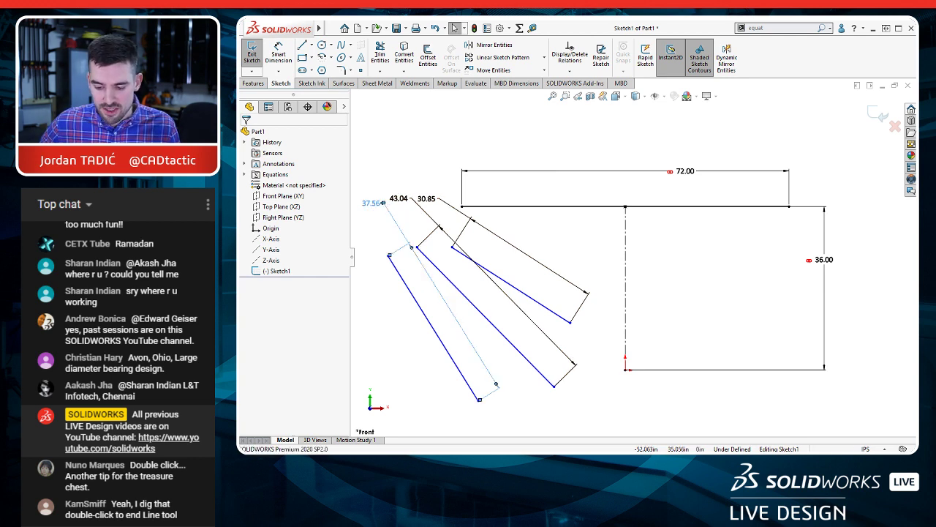
{"action": "left_click", "coordinate": [399, 199], "text": "ctrl"}
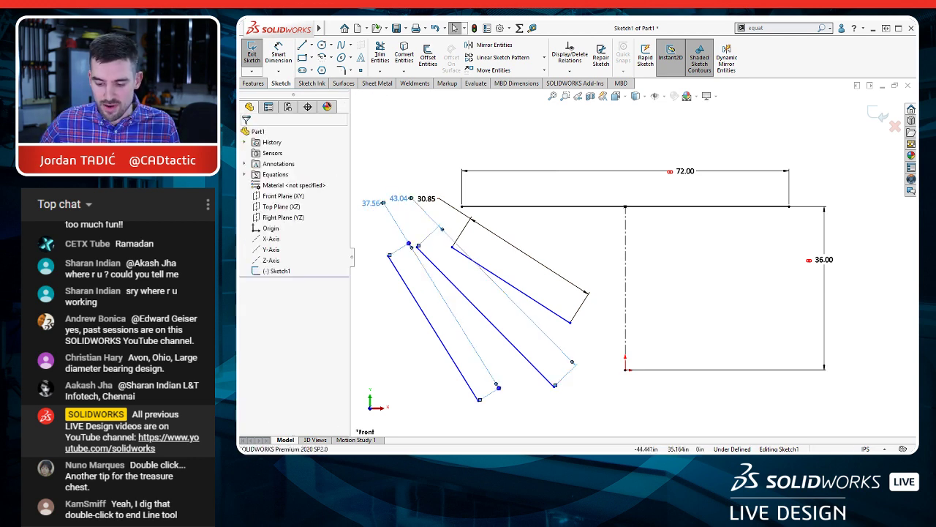
{"action": "right_click", "coordinate": [425, 213]}
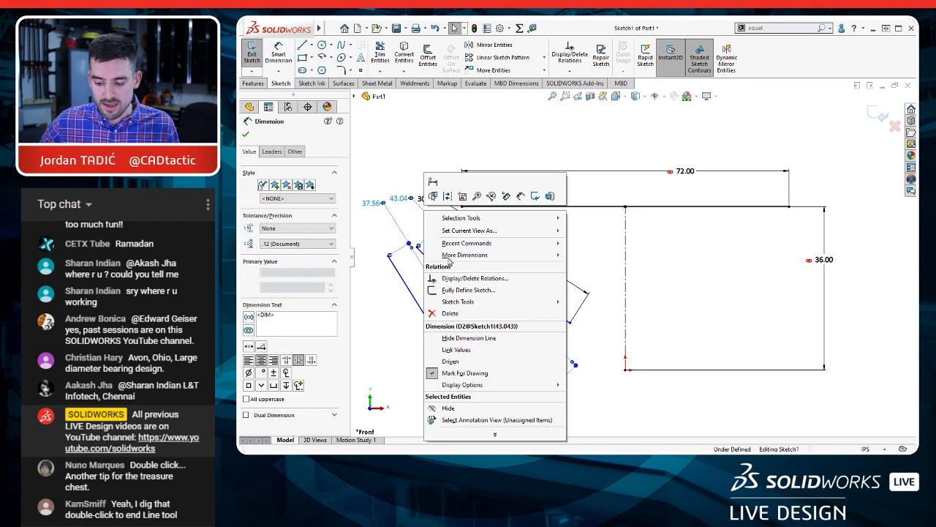
{"action": "left_click", "coordinate": [457, 350]}
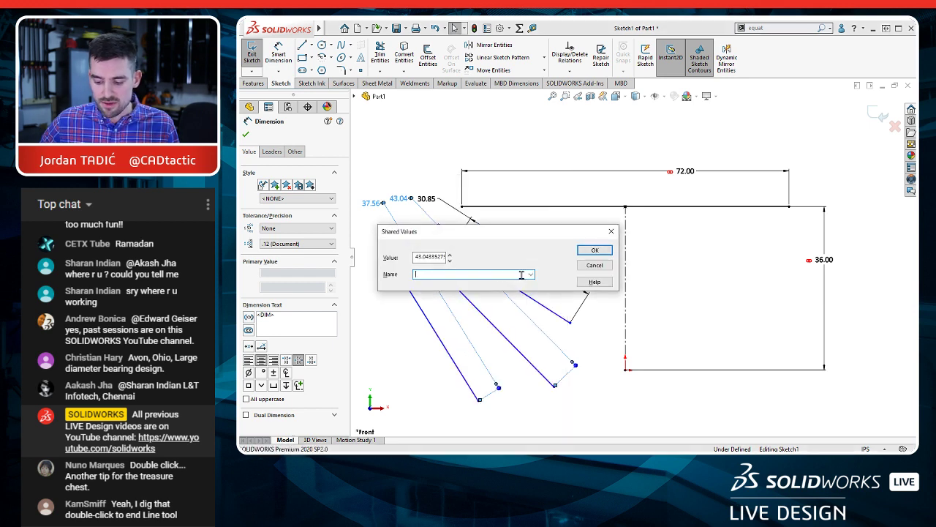
{"action": "left_click", "coordinate": [531, 274]}
{"action": "left_click", "coordinate": [453, 293]}
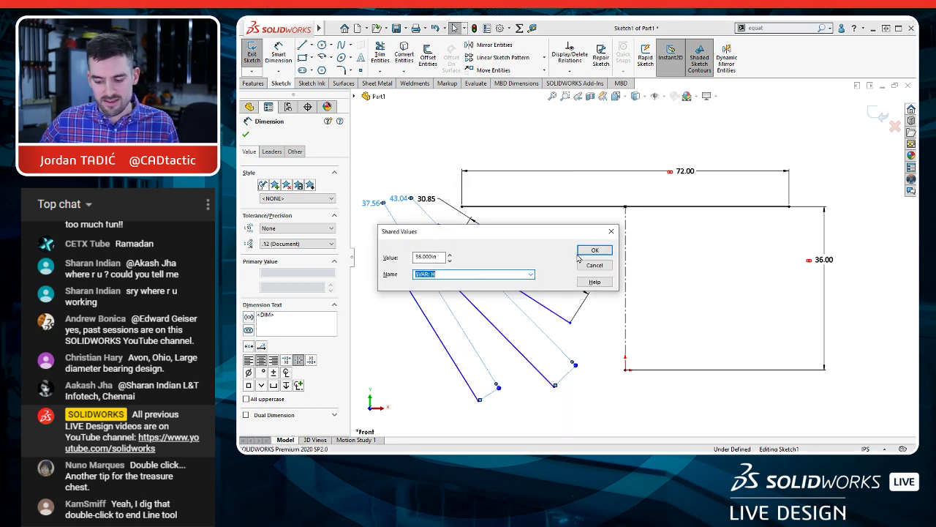
{"action": "left_click", "coordinate": [593, 250]}
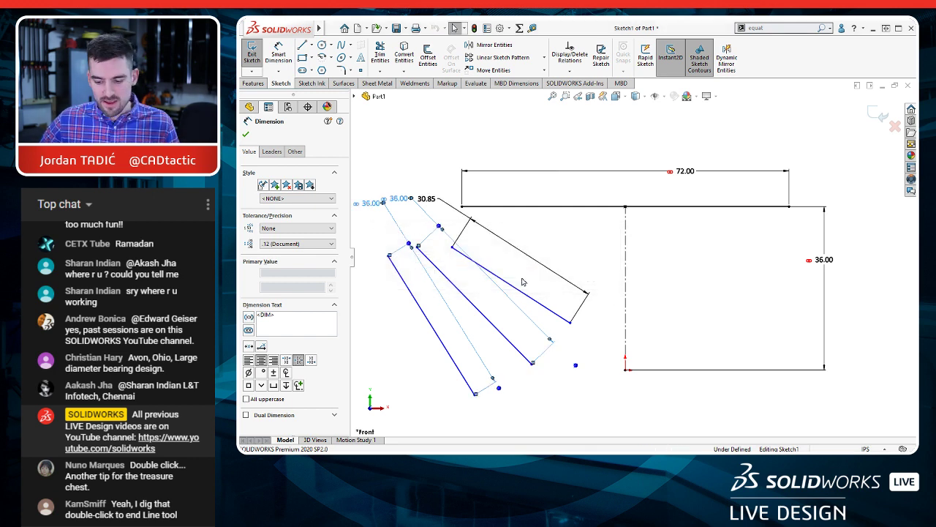
Step: Move the leftmost and middle sloping lines down and to the left, away from the third sloping line
{"action": "scroll", "coordinate": [474, 240], "scroll_direction": "up", "scroll_amount": 1}
{"action": "scroll", "coordinate": [478, 239], "scroll_direction": "down", "scroll_amount": 1}
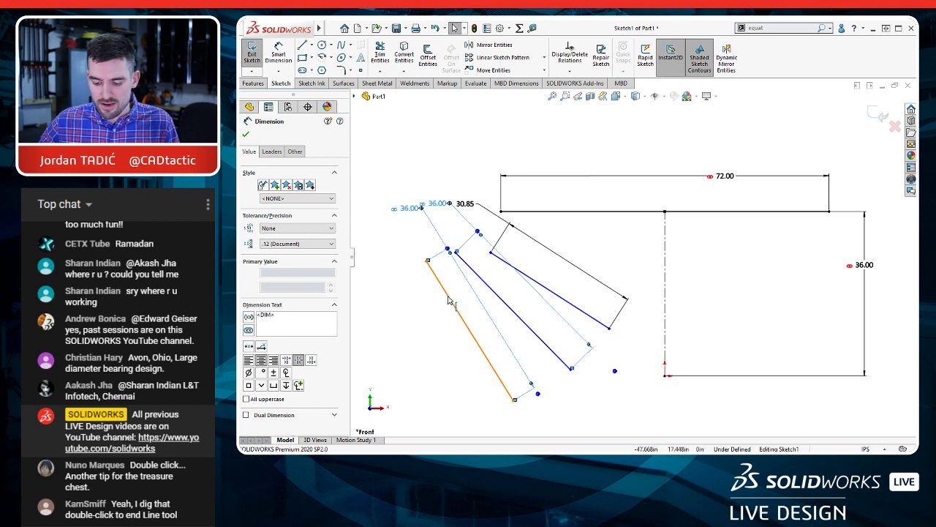
{"action": "key", "text": "Escape"}
{"action": "left_click_drag", "start_coordinate": [449, 300], "coordinate": [421, 318]}
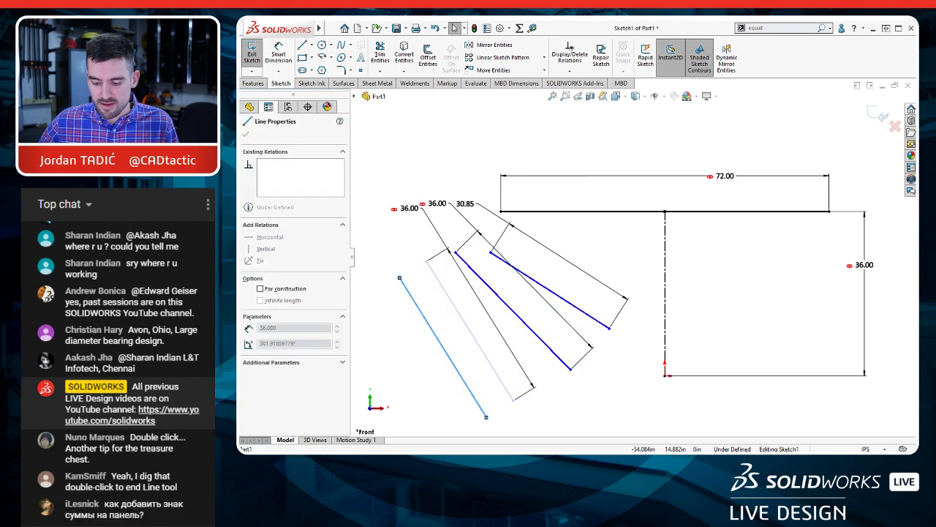
{"action": "left_click_drag", "start_coordinate": [495, 293], "coordinate": [479, 307]}
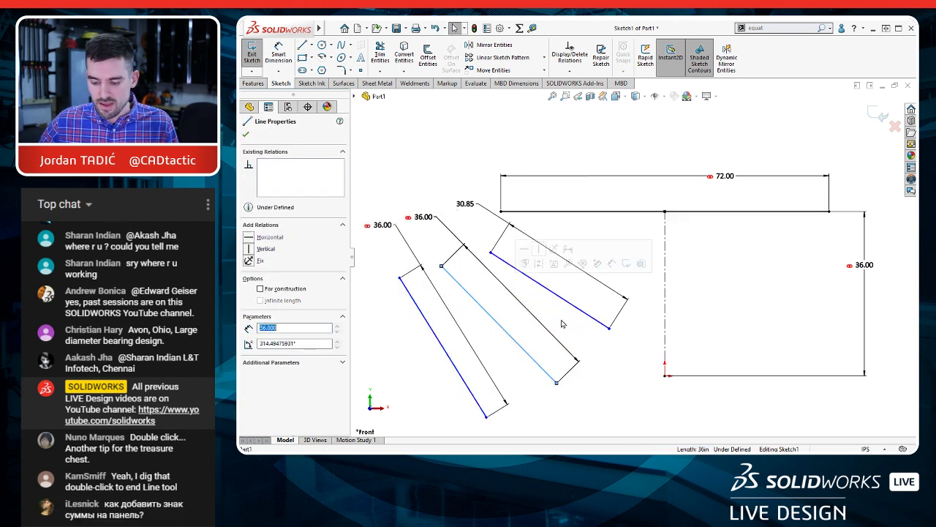
Step: Set the third sloping line's length with an equation equal to the global variable H
{"action": "left_click", "coordinate": [471, 205]}
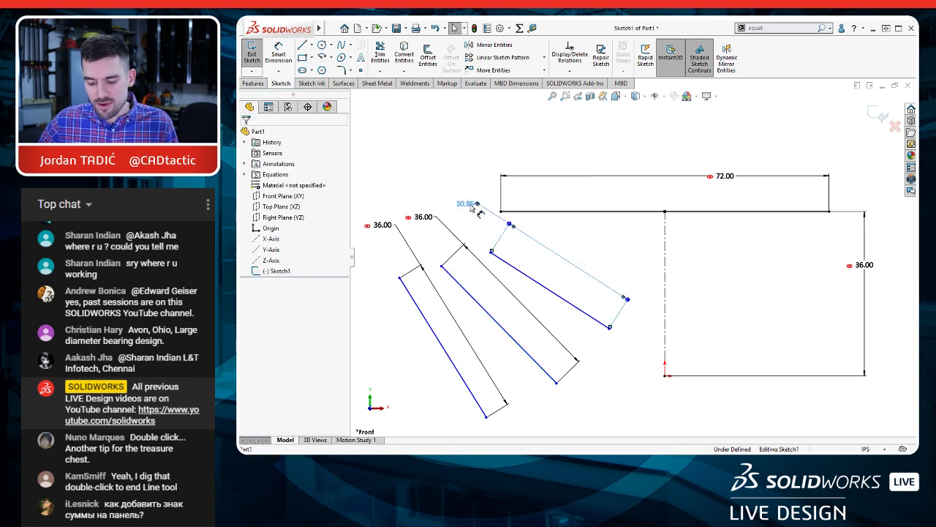
{"action": "double_click", "coordinate": [472, 207]}
{"action": "key", "text": "Escape"}
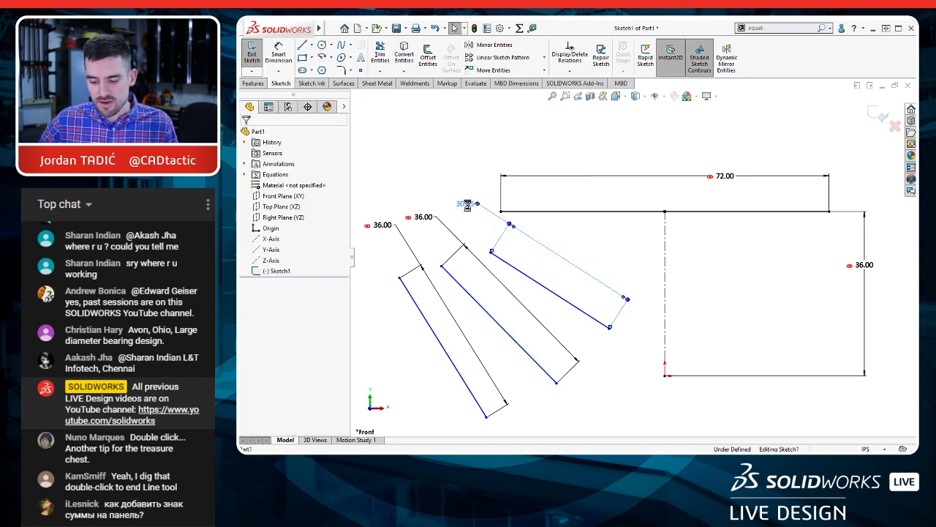
{"action": "left_click", "coordinate": [469, 207]}
{"action": "double_click", "coordinate": [469, 208]}
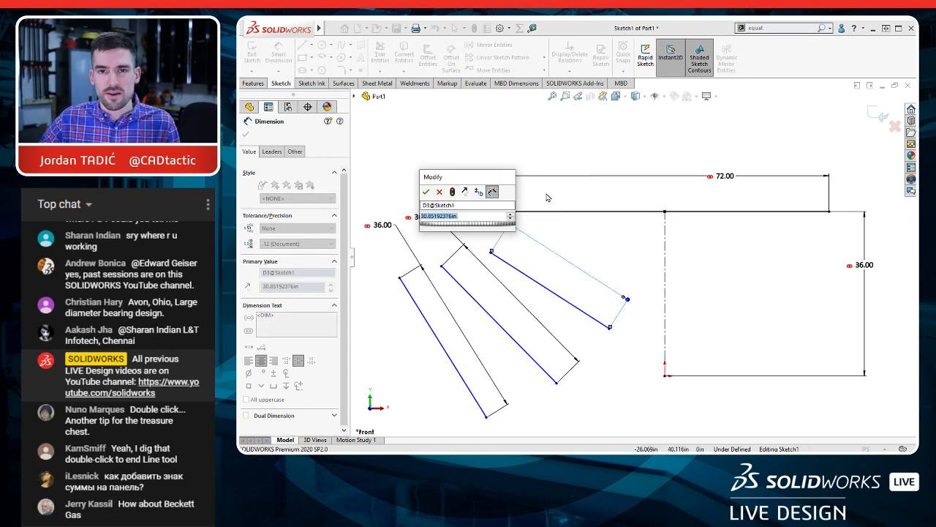
{"action": "type", "text": "="}
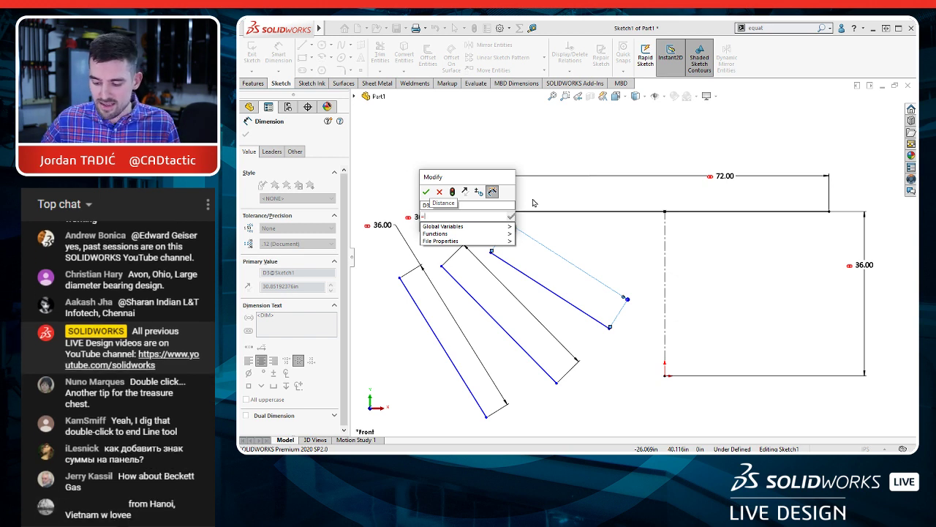
{"action": "mouse_move", "coordinate": [470, 229]}
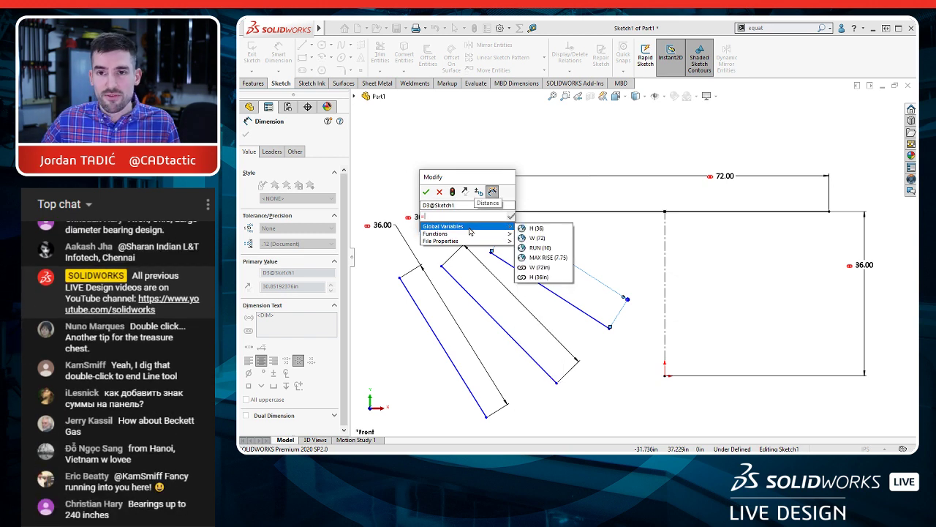
{"action": "left_click", "coordinate": [536, 229]}
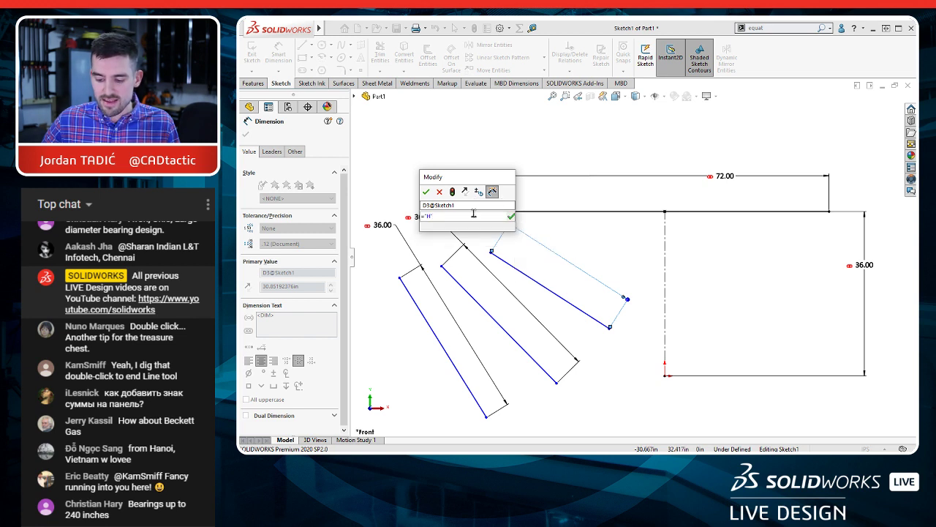
{"action": "left_click", "coordinate": [426, 192]}
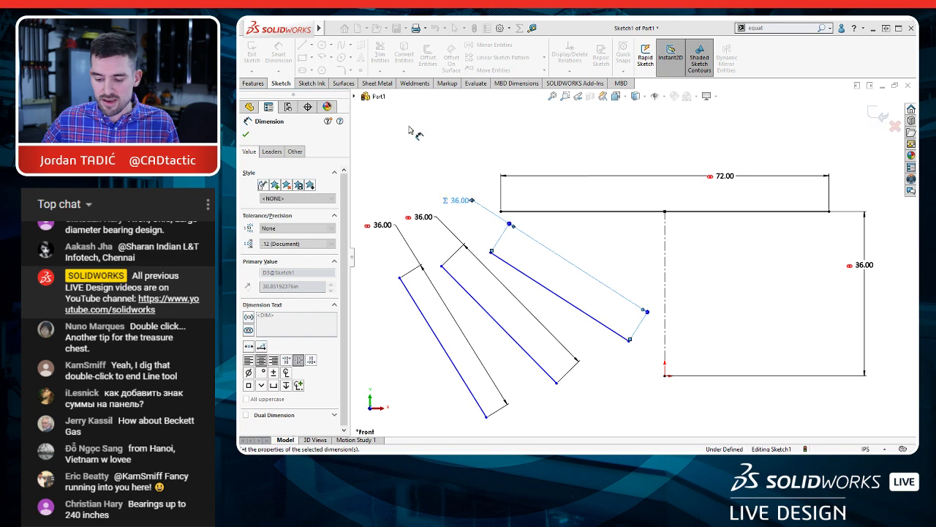
{"action": "left_click", "coordinate": [445, 155]}
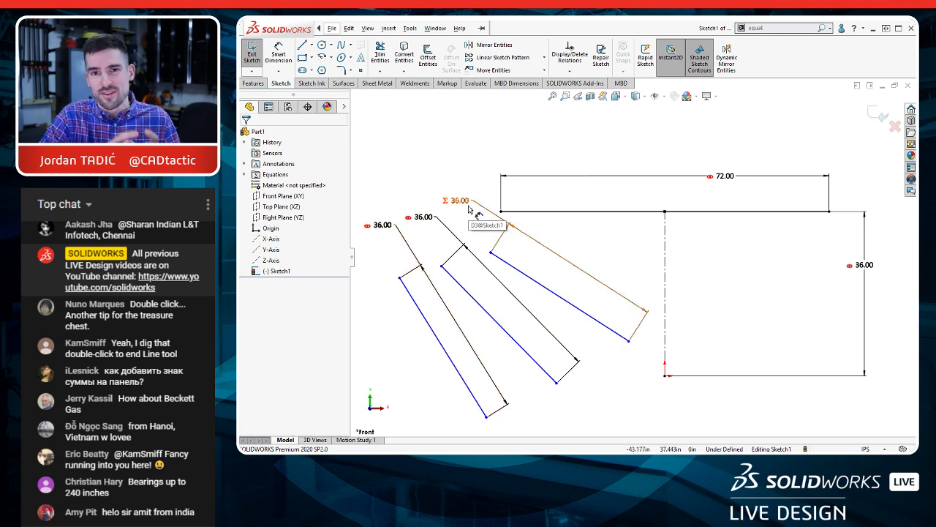
Step: Set the leftmost sloping line's linked length to 40 in
{"action": "left_click", "coordinate": [386, 224]}
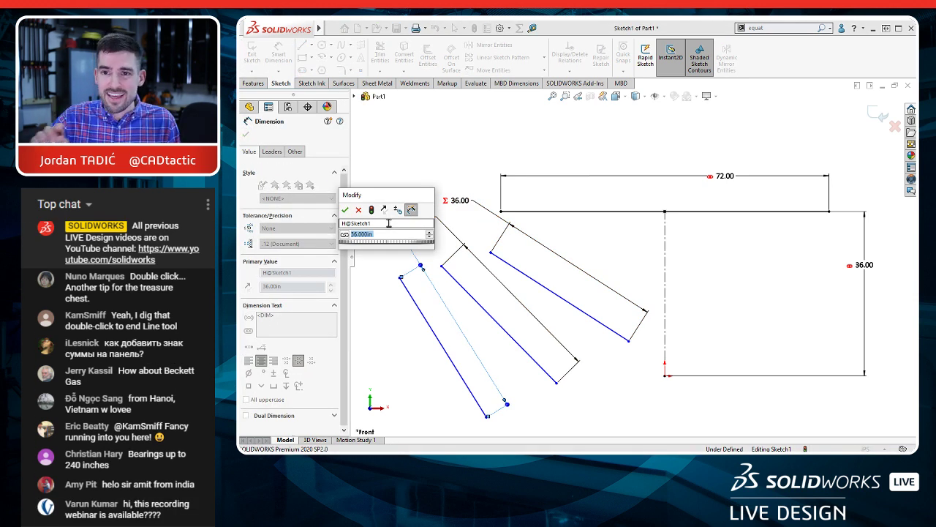
{"action": "type", "text": "40"}
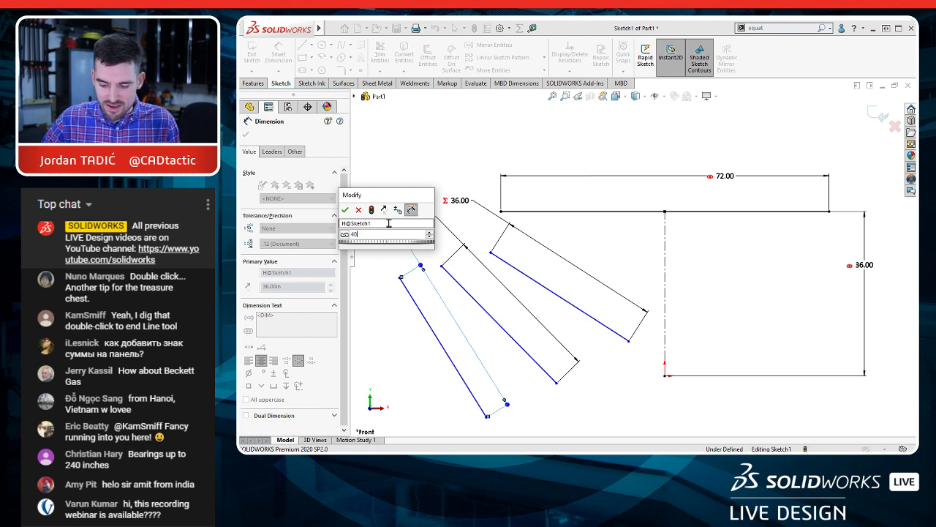
{"action": "key", "text": "Return"}
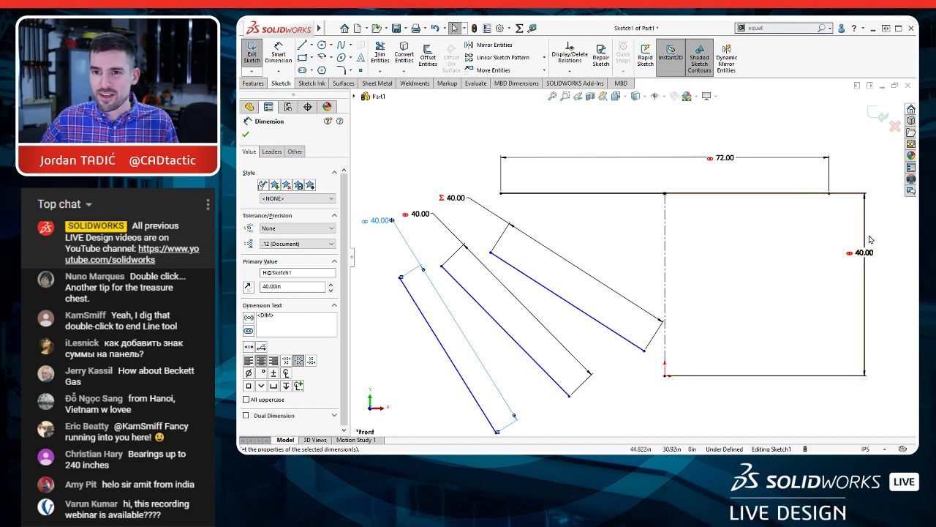
{"action": "key", "text": "Escape"}
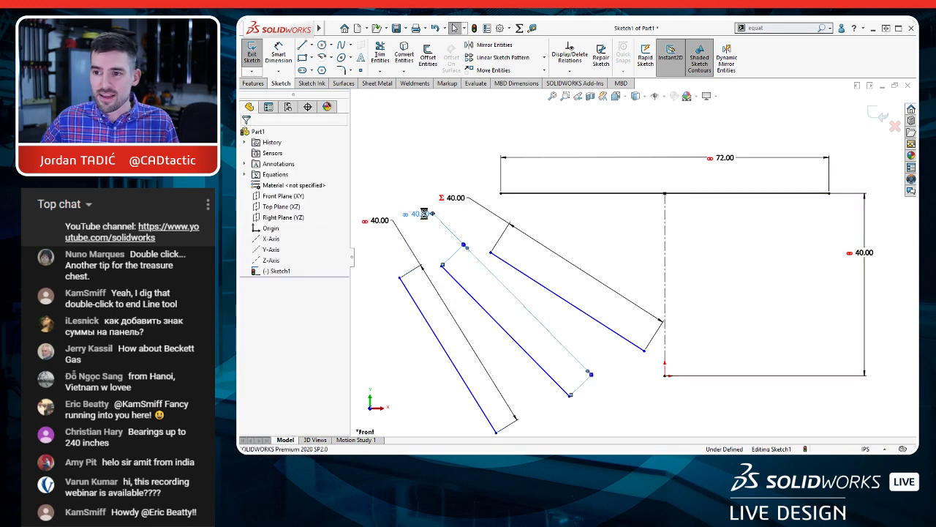
Step: Set the middle sloping line's linked length to 36 in
{"action": "double_click", "coordinate": [423, 213]}
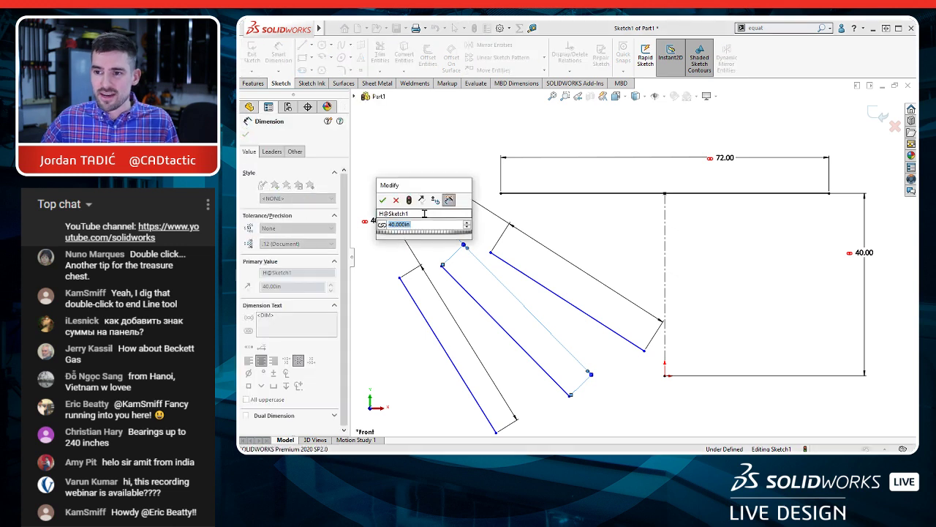
{"action": "type", "text": "3"}
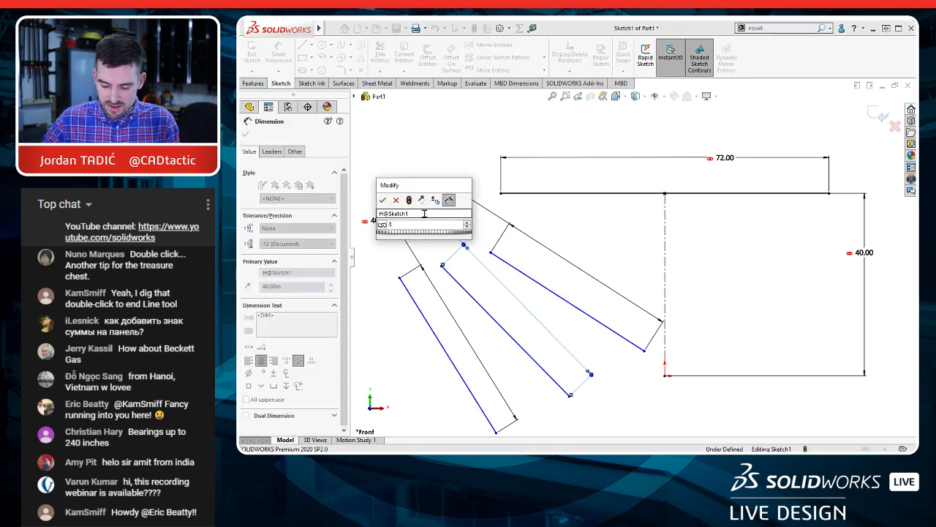
{"action": "type", "text": "6"}
{"action": "key", "text": "Return"}
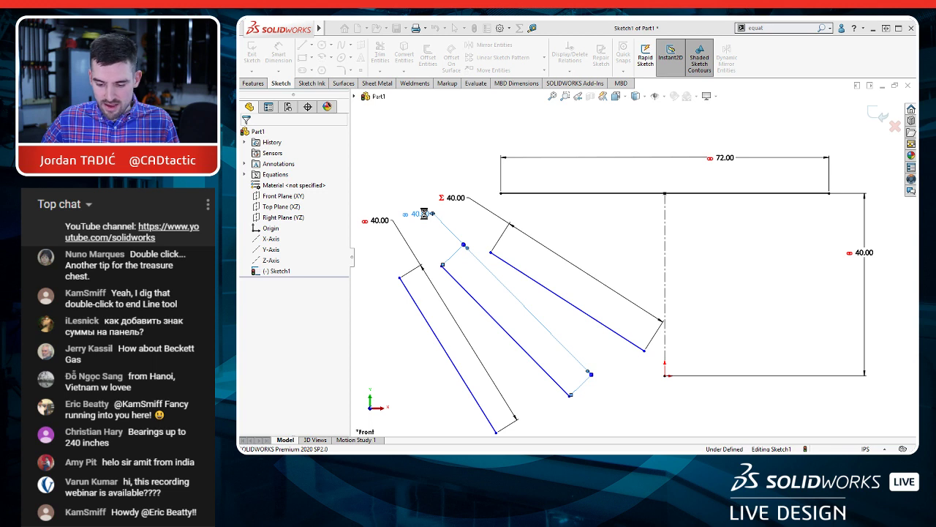
Step: Exit and reopen the layout sketch, view the equation driving the third sloping line's length, and close it without editing
{"action": "double_click", "coordinate": [449, 243]}
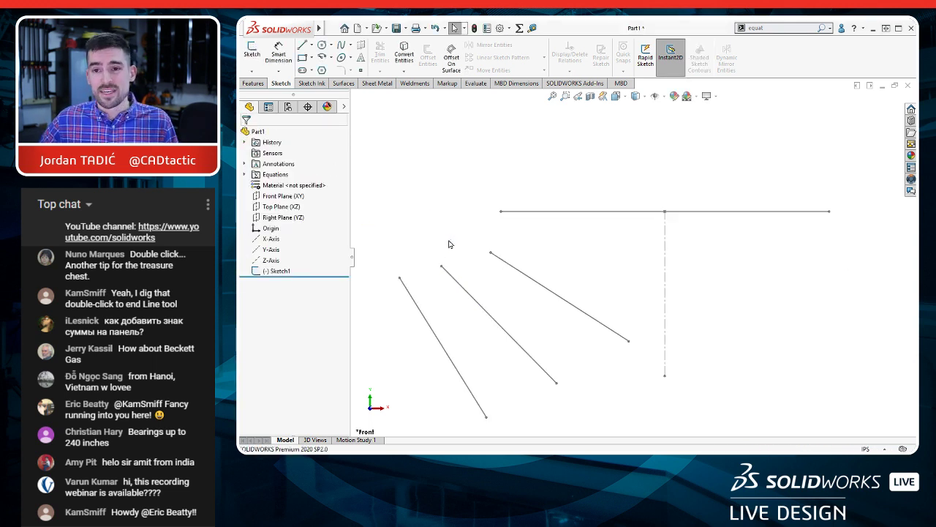
{"action": "double_click", "coordinate": [466, 296]}
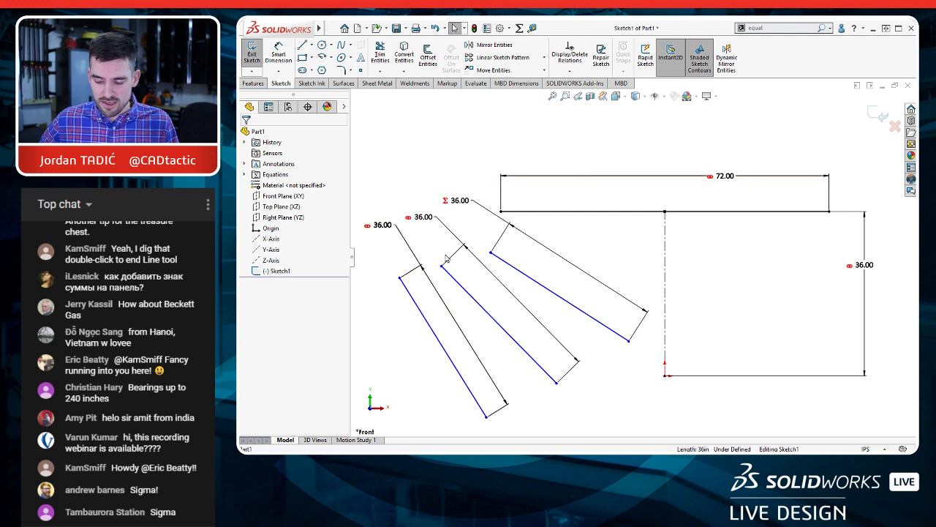
{"action": "left_click", "coordinate": [471, 200]}
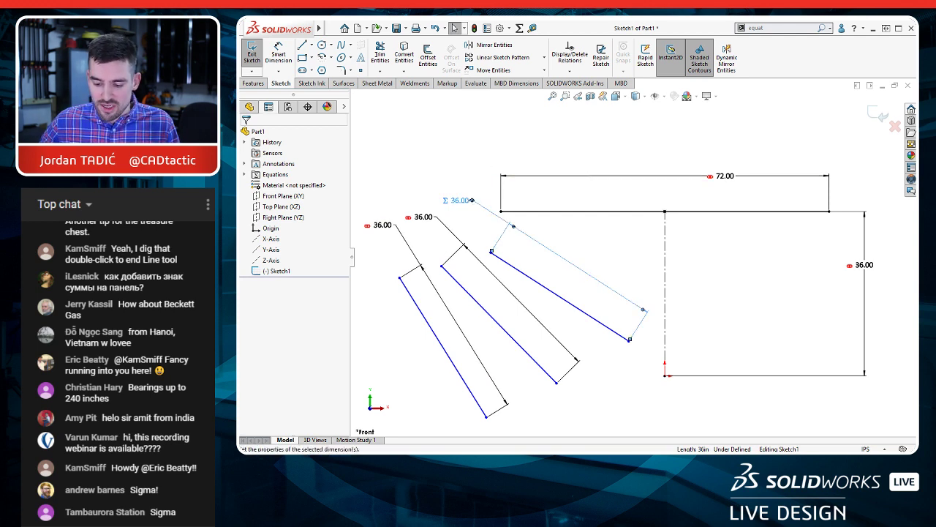
{"action": "double_click", "coordinate": [461, 199]}
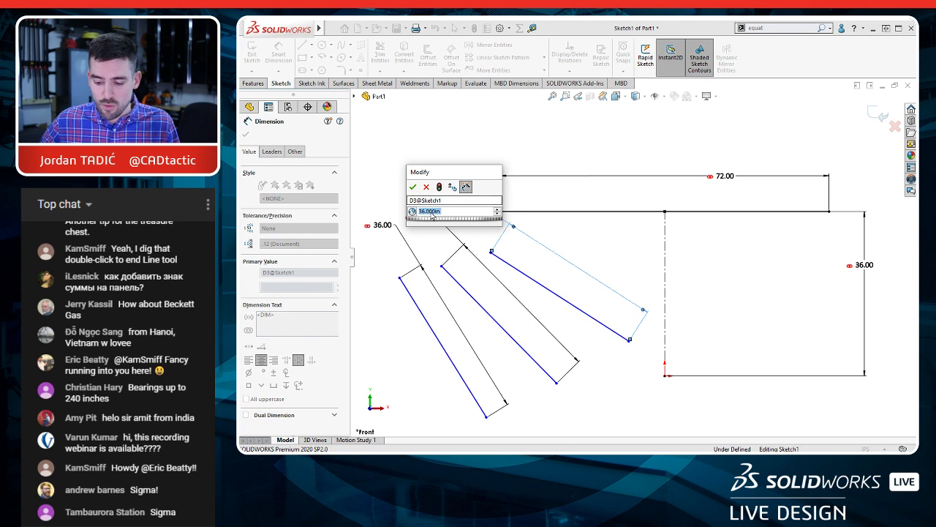
{"action": "type", "text": "=\"H"}
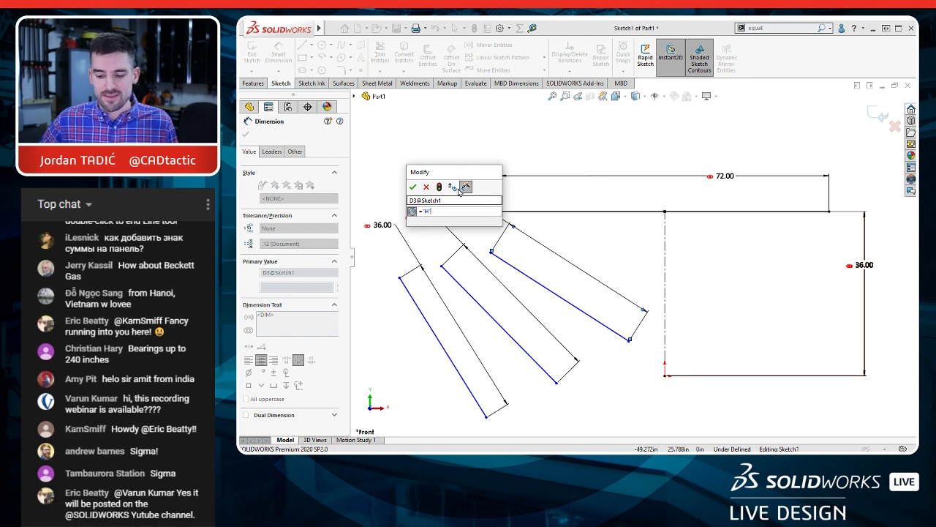
{"action": "left_click", "coordinate": [427, 188]}
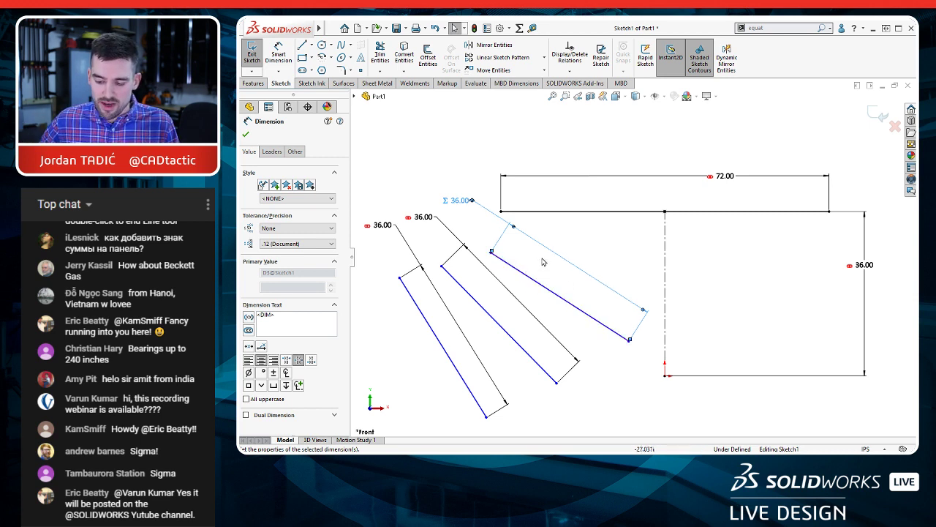
Step: Delete the three sloping lines with their dimensions from the layout sketch and exit the sketch
{"action": "mouse_move", "coordinate": [542, 257]}
{"action": "left_mouse_down"}
{"action": "mouse_move", "coordinate": [403, 303]}
{"action": "mouse_move", "coordinate": [403, 341]}
{"action": "left_mouse_up"}
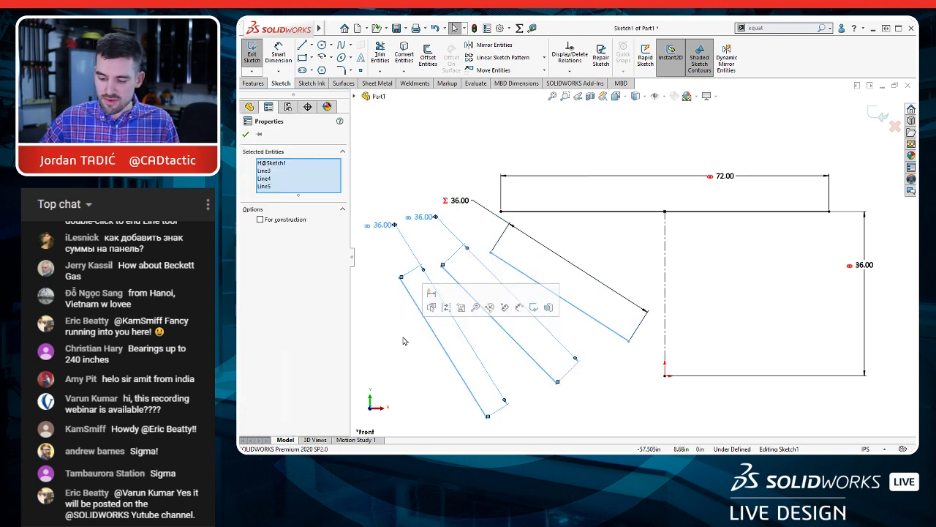
{"action": "key", "text": "Delete"}
{"action": "left_click", "coordinate": [394, 270]}
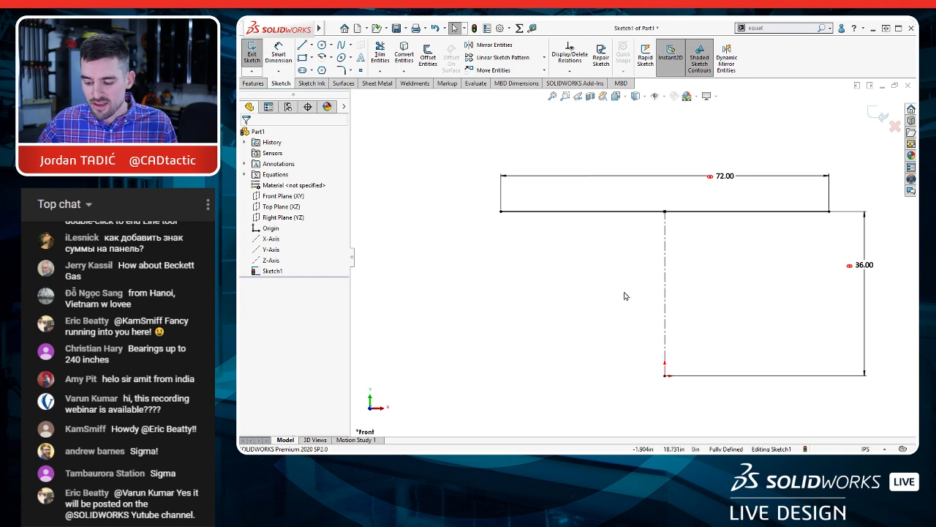
{"action": "middle_click_drag", "start_coordinate": [656, 293], "coordinate": [596, 283], "text": "ctrl"}
{"action": "scroll", "coordinate": [597, 285], "scroll_direction": "down", "scroll_amount": 1}
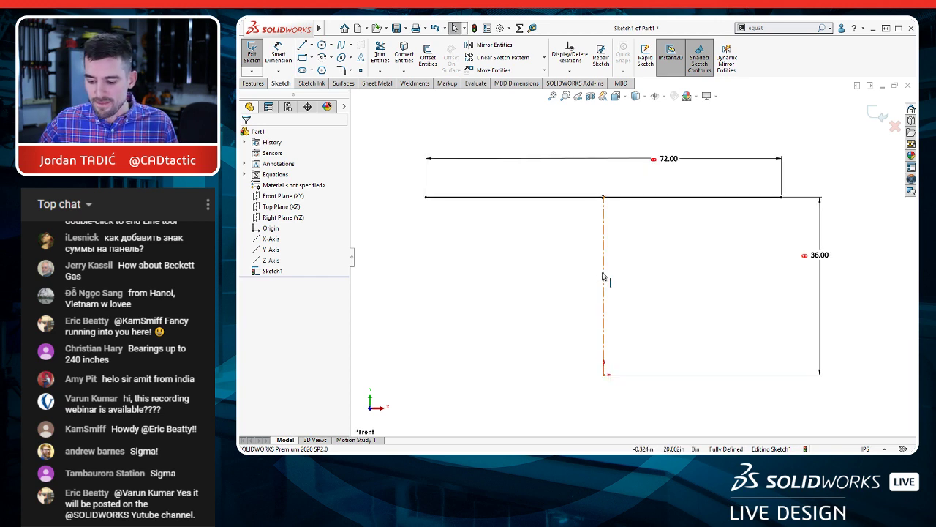
{"action": "left_click", "coordinate": [880, 116]}
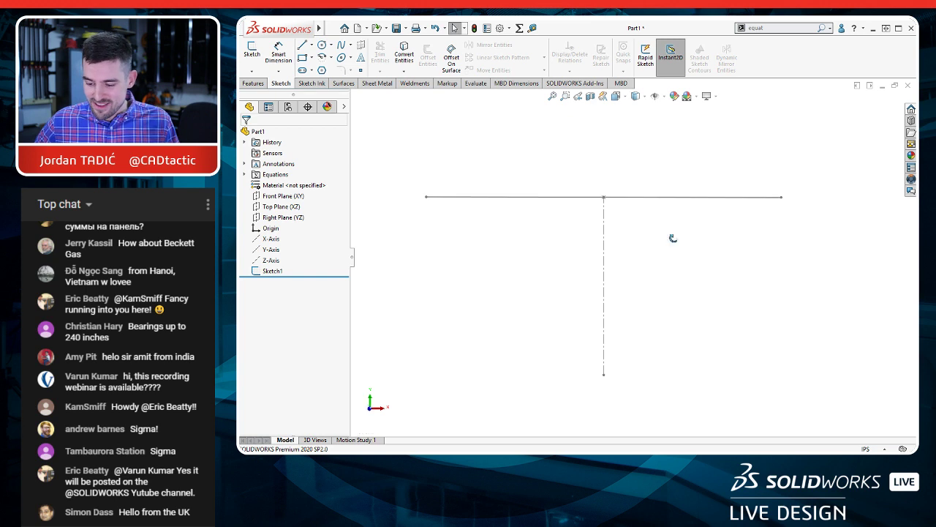
Step: Sketch on the Right Plane a horizontal centerline about 47 in long from the origin and a sloping centerline from its far end to the vertical line's top
{"action": "middle_click_drag", "start_coordinate": [671, 236], "coordinate": [648, 268]}
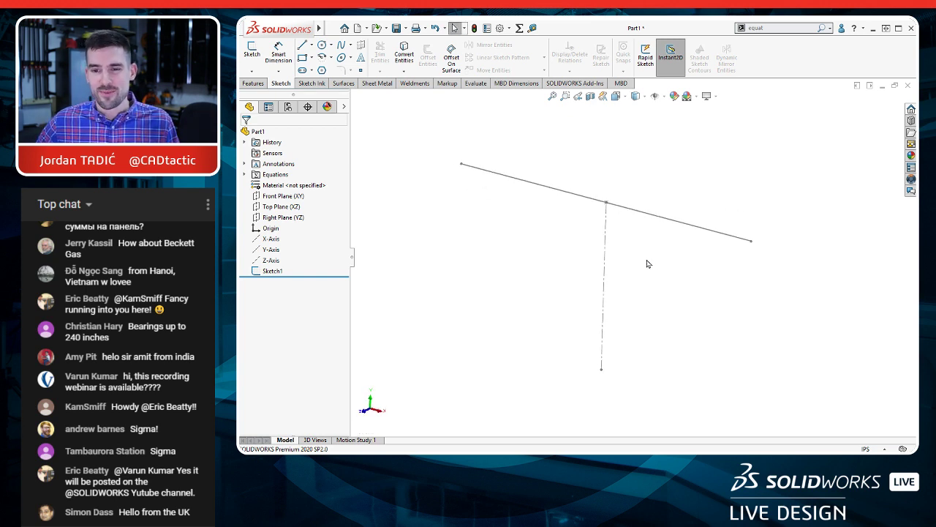
{"action": "left_click", "coordinate": [279, 218]}
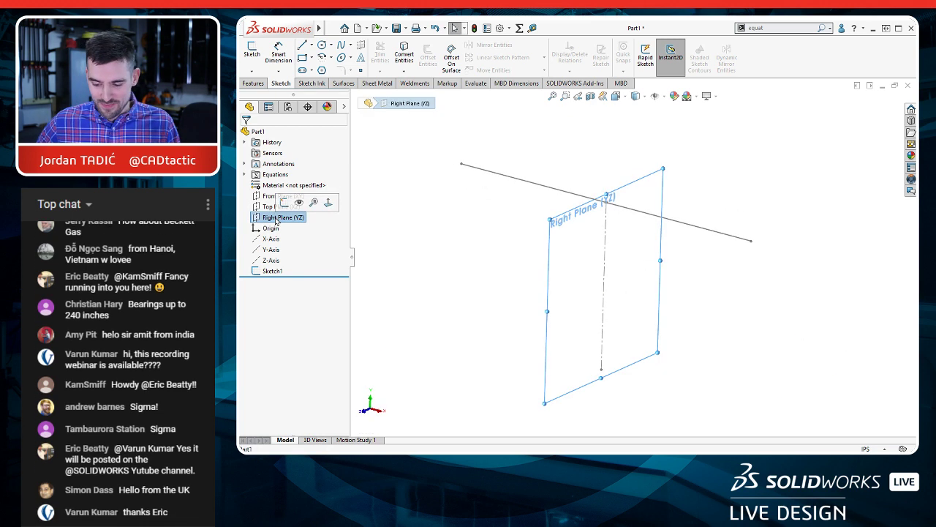
{"action": "left_click", "coordinate": [285, 202]}
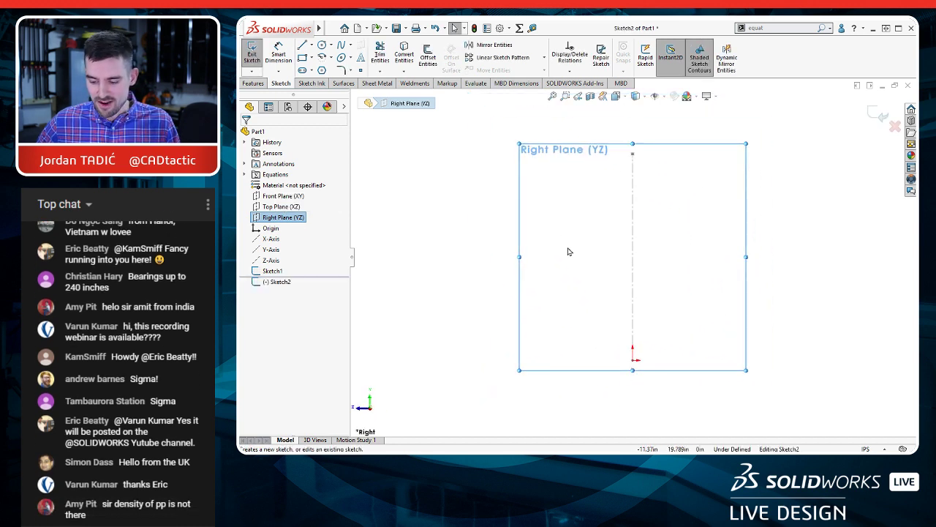
{"action": "key", "text": "s"}
{"action": "left_click", "coordinate": [628, 268]}
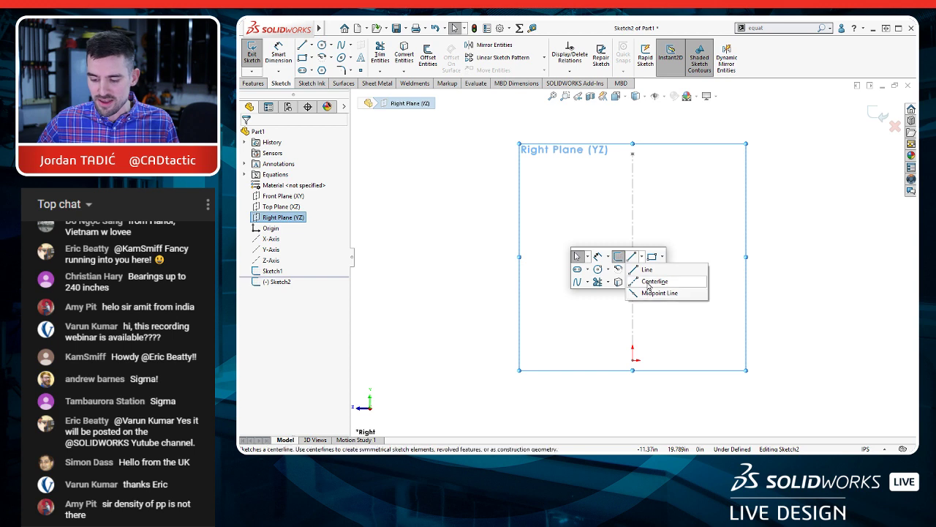
{"action": "key", "text": "l"}
{"action": "left_click", "coordinate": [633, 359]}
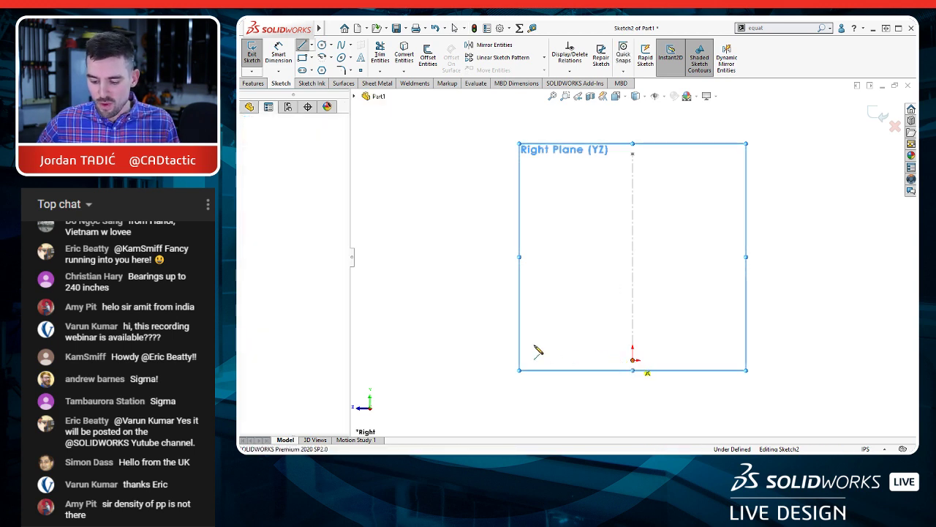
{"action": "left_click", "coordinate": [364, 359]}
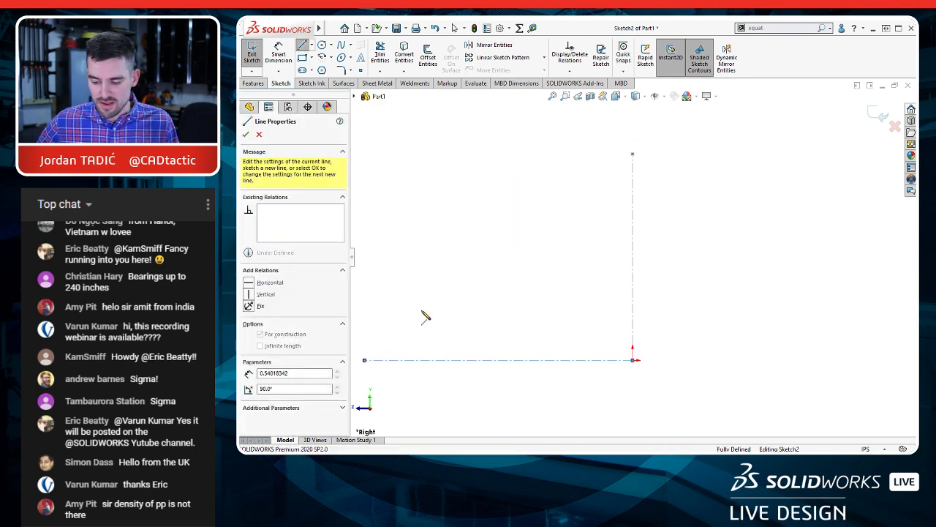
{"action": "left_click", "coordinate": [633, 155]}
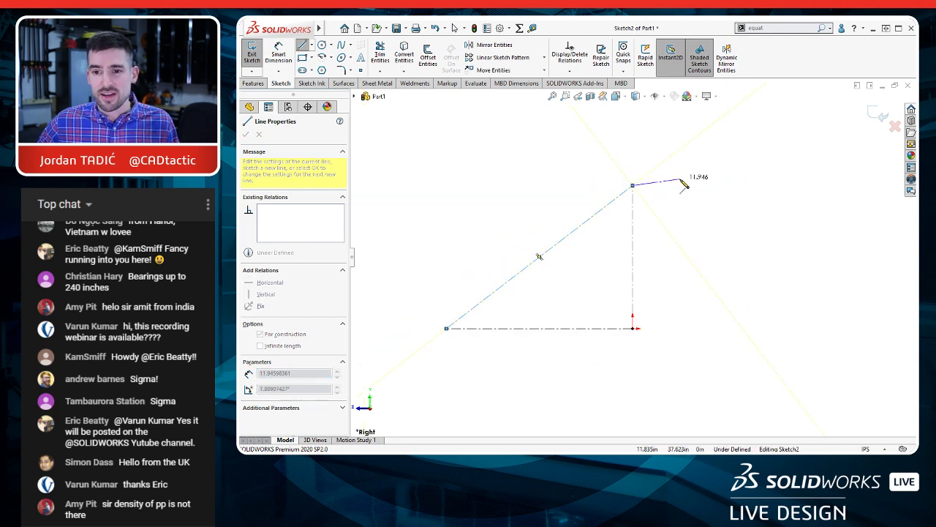
{"action": "key", "text": "Escape"}
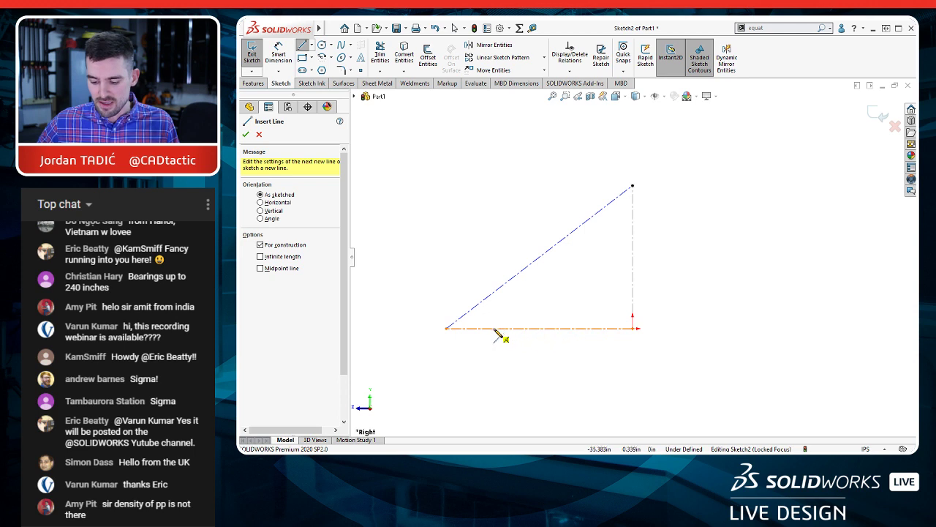
Step: Draw a vertical centerline about 9.3 in tall from the horizontal centerline up to the sloping one, near their shared corner
{"action": "left_click", "coordinate": [495, 328]}
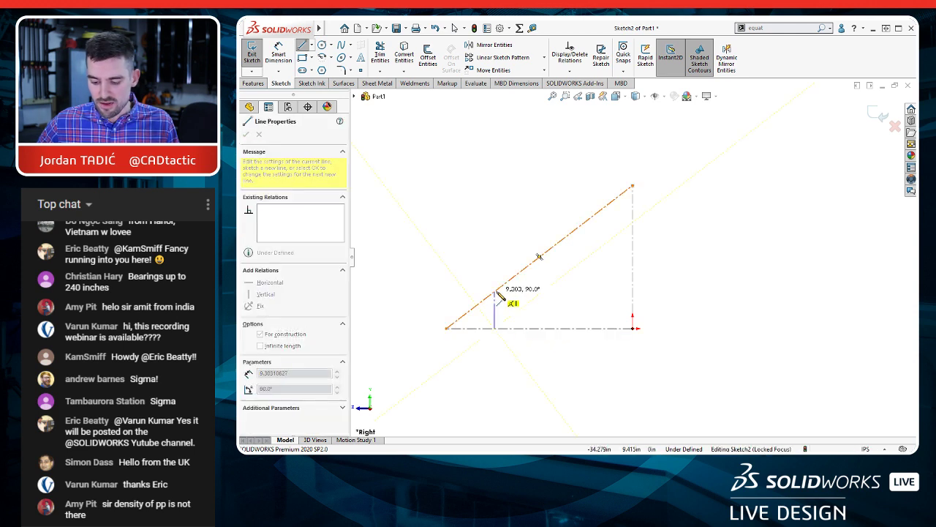
{"action": "left_click", "coordinate": [495, 291]}
{"action": "key", "text": "Escape"}
{"action": "key", "text": "Escape"}
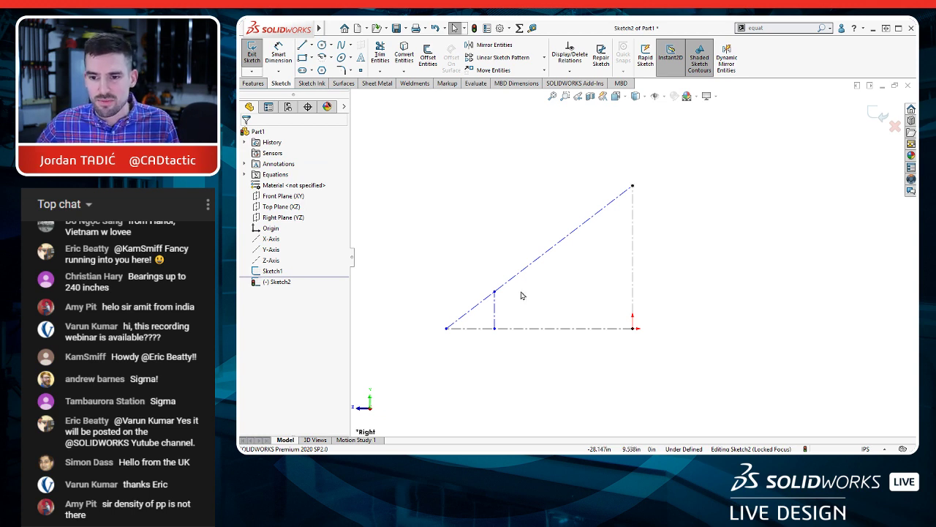
{"action": "left_click_drag", "start_coordinate": [495, 310], "coordinate": [515, 310]}
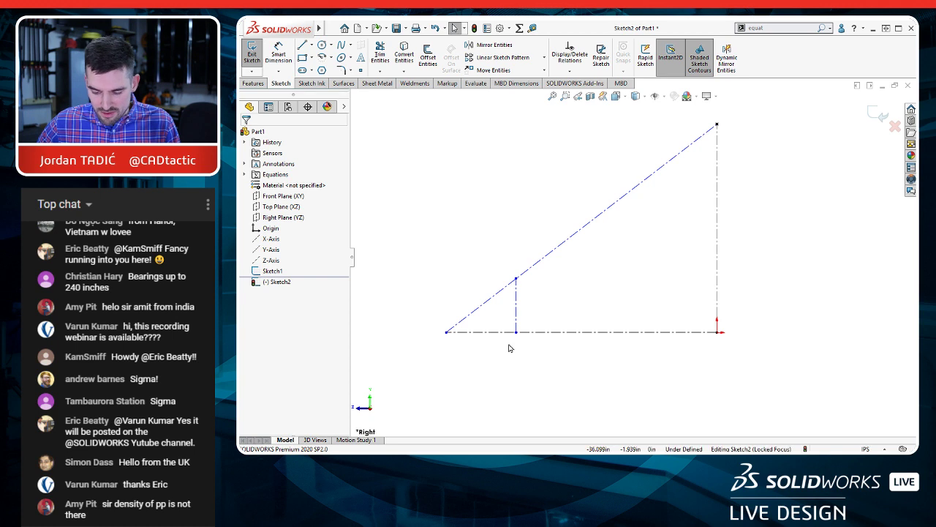
{"action": "left_click", "coordinate": [591, 333]}
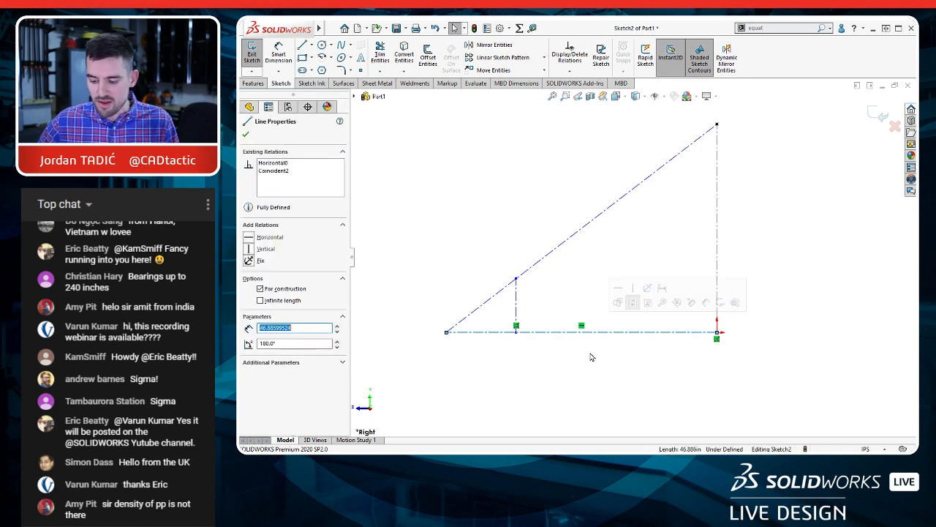
{"action": "left_click", "coordinate": [566, 242]}
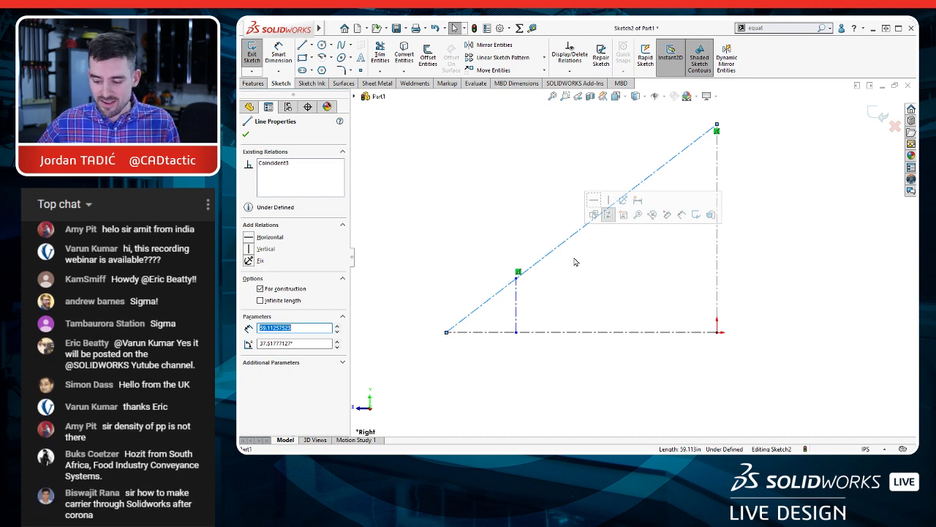
{"action": "left_click", "coordinate": [574, 262]}
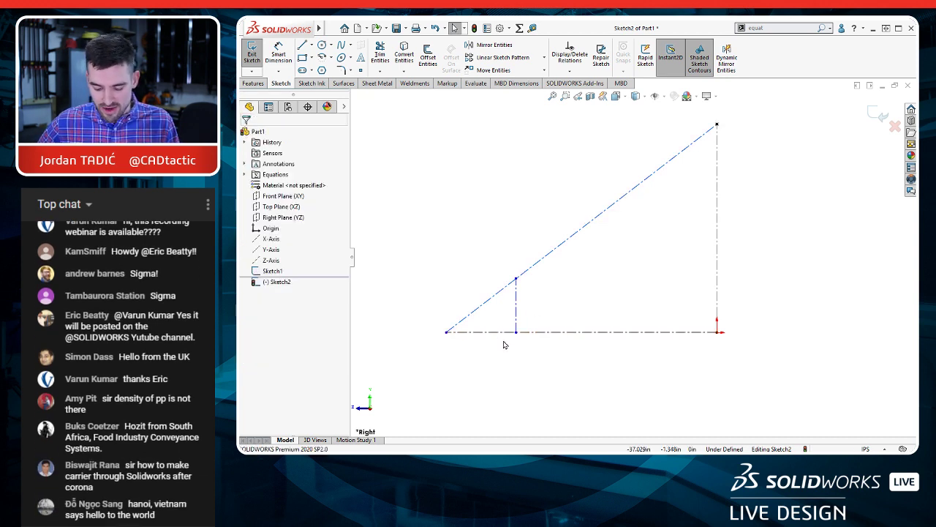
Step: Dimension the horizontal distance from the triangle's outer corner to the foot of the short vertical centerline, keeping its drawn value
{"action": "key", "text": "d"}
{"action": "left_click", "coordinate": [446, 333]}
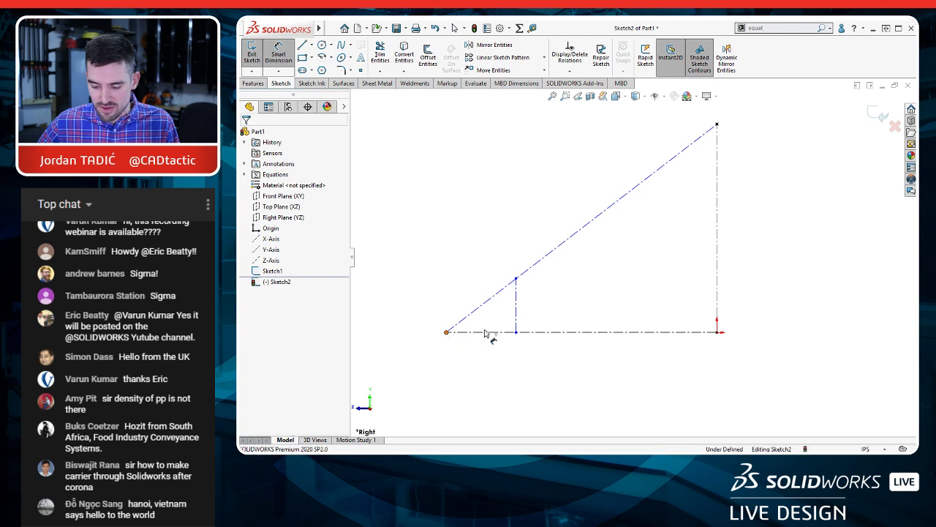
{"action": "left_click", "coordinate": [516, 333]}
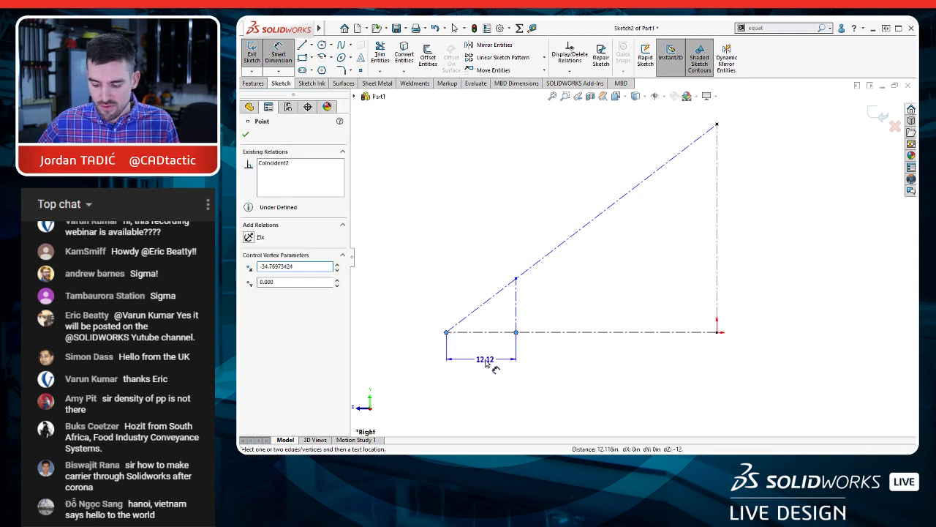
{"action": "left_click", "coordinate": [516, 359]}
{"action": "double_click", "coordinate": [485, 358]}
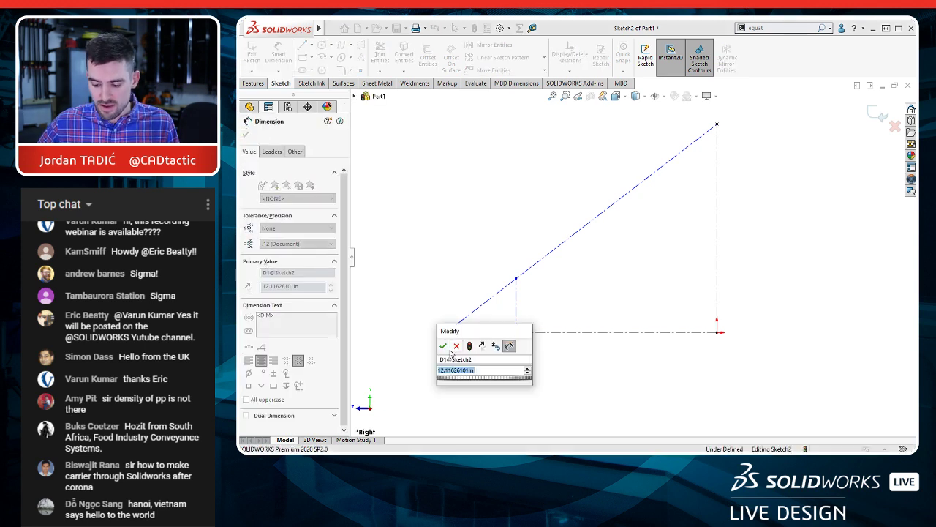
{"action": "left_click", "coordinate": [443, 347]}
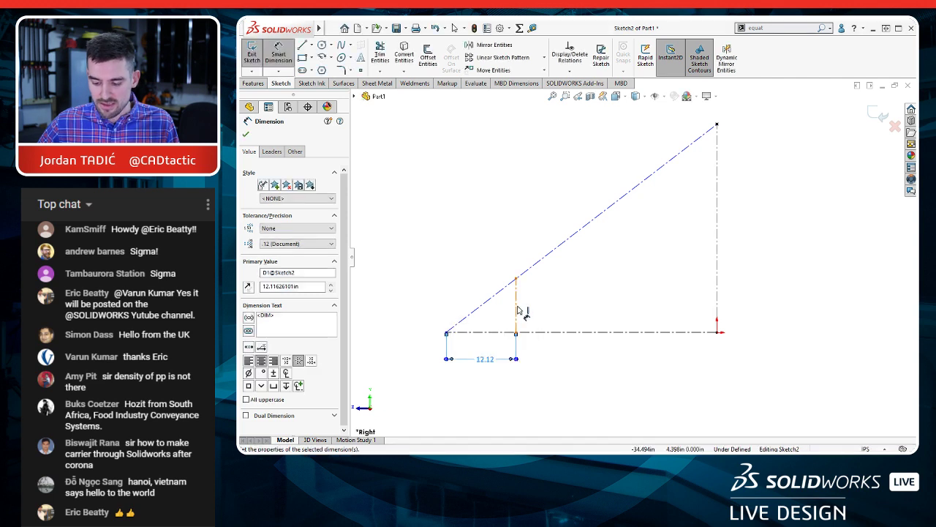
Step: Dimension the height of the short vertical centerline, keeping its drawn value
{"action": "left_click", "coordinate": [524, 306]}
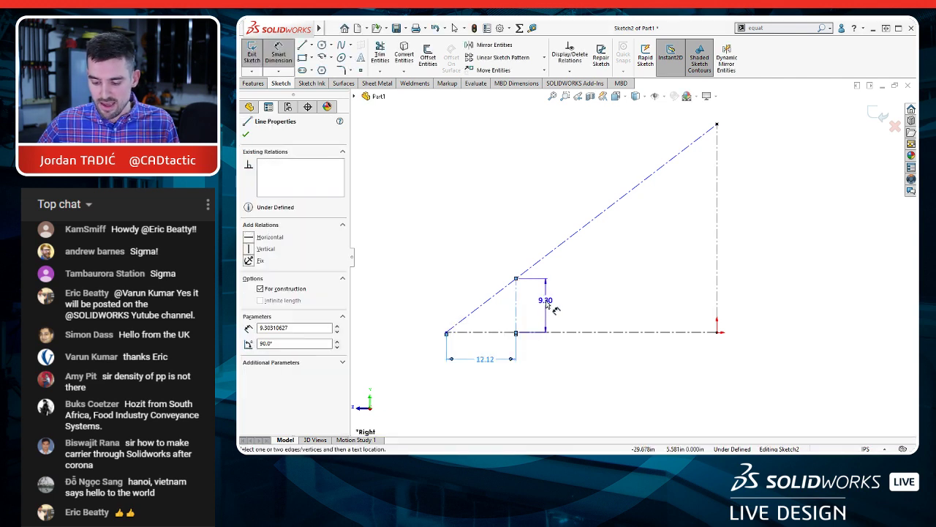
{"action": "left_click", "coordinate": [552, 306]}
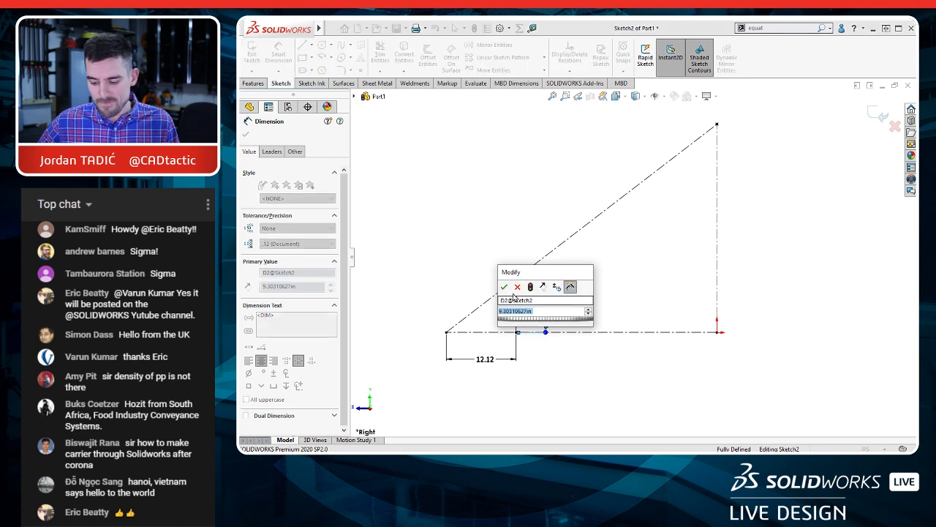
{"action": "left_click", "coordinate": [503, 288]}
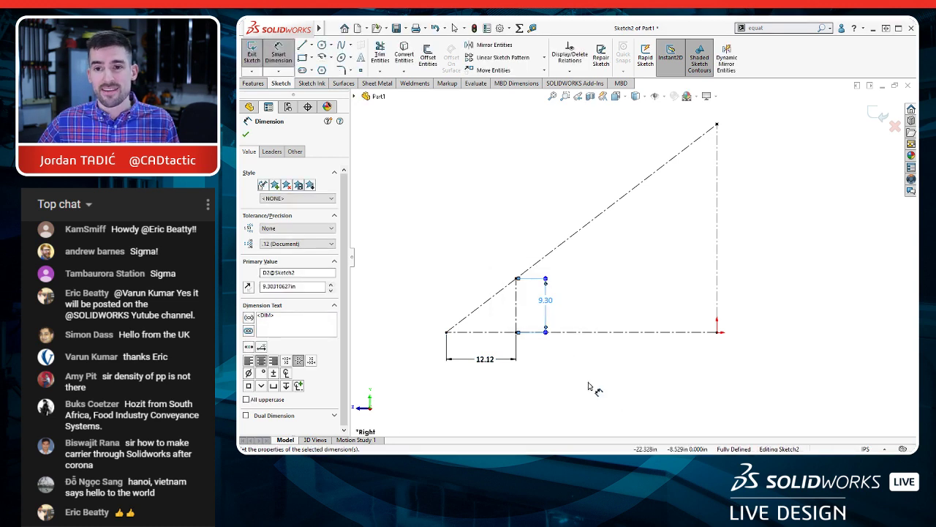
{"action": "key", "text": "Escape"}
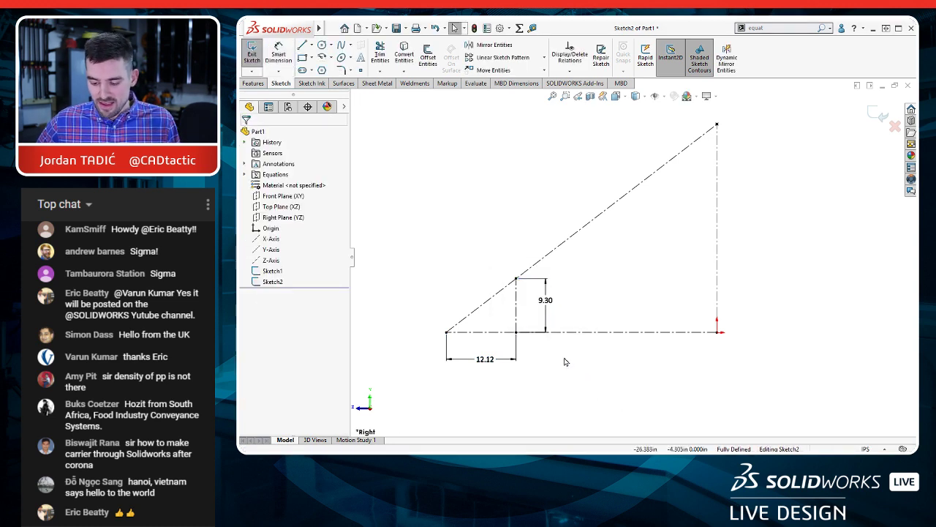
Step: Link the horizontal dimension between the triangle's outer corner and the short centerline to the shared value RUN
{"action": "right_click", "coordinate": [492, 365]}
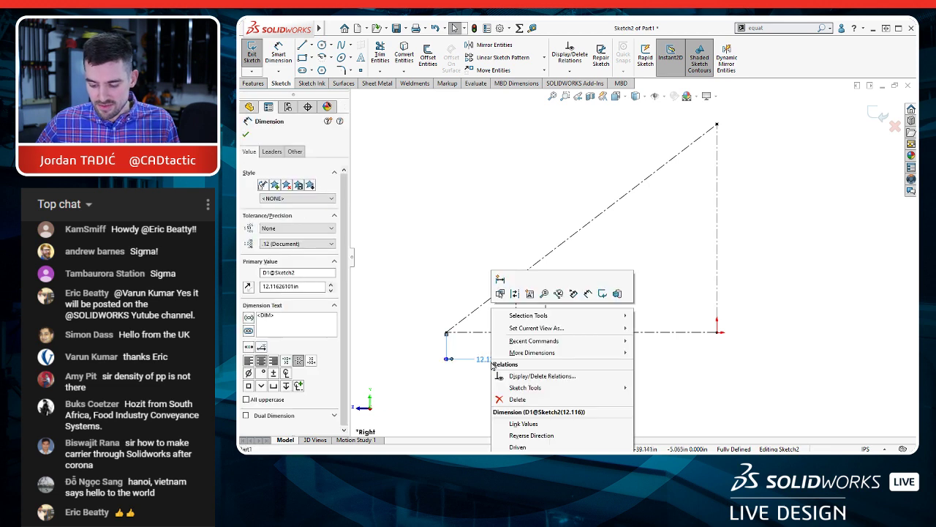
{"action": "left_click", "coordinate": [523, 424]}
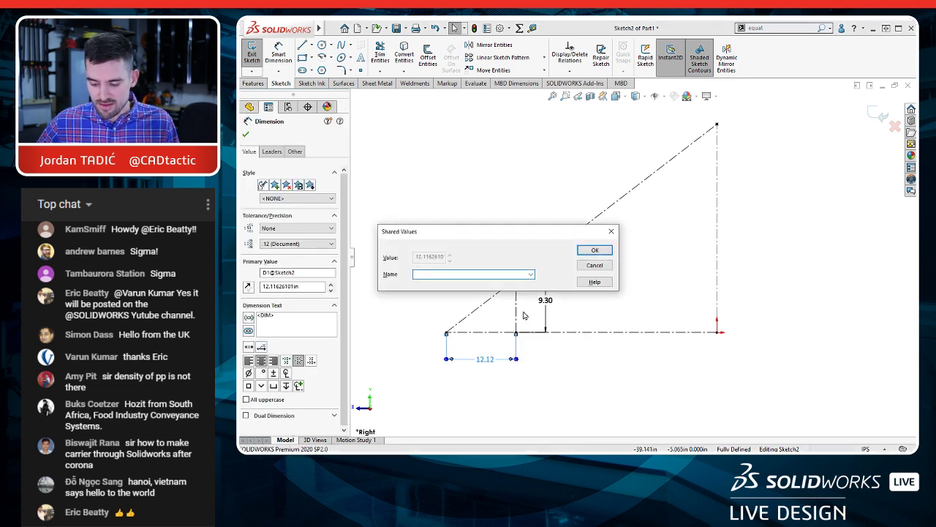
{"action": "left_click", "coordinate": [532, 274]}
{"action": "left_click", "coordinate": [433, 281]}
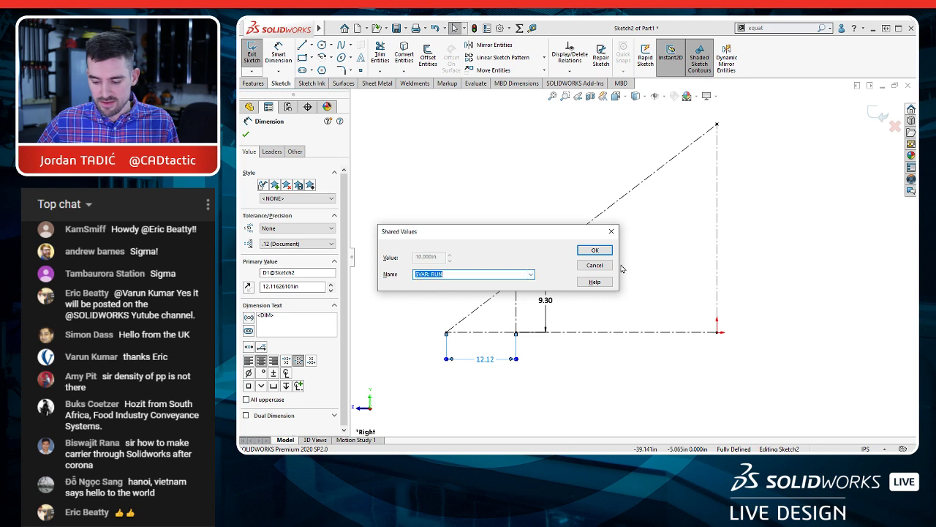
{"action": "left_click", "coordinate": [602, 252]}
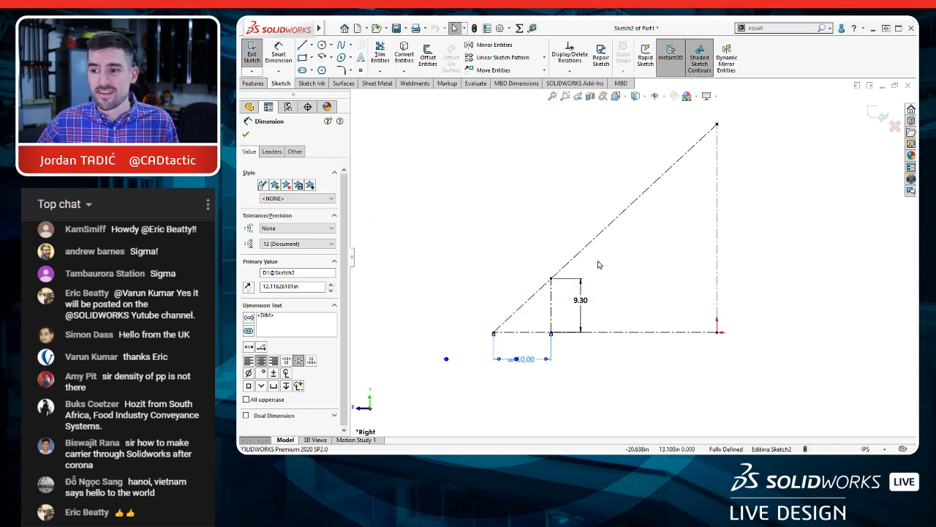
{"action": "left_click", "coordinate": [591, 354]}
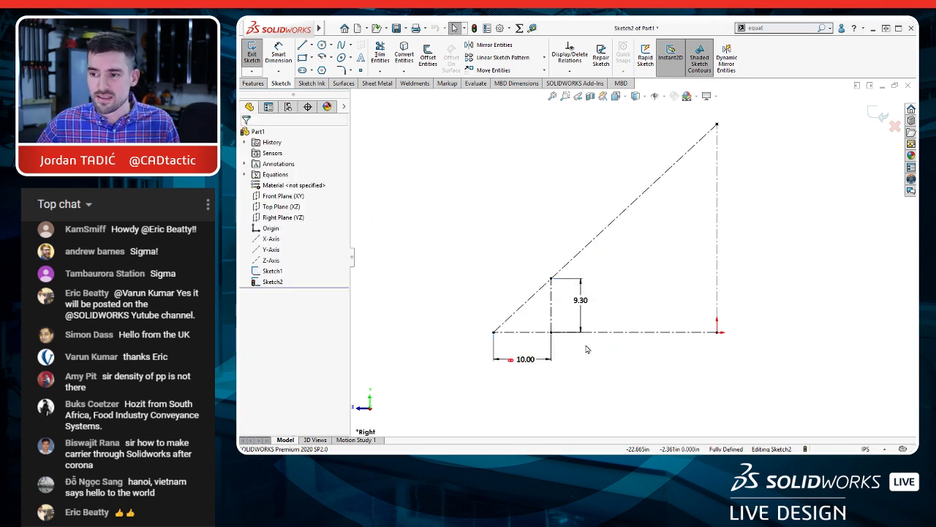
Step: Turn on the display of dimension names in the sketch
{"action": "right_click", "coordinate": [583, 305]}
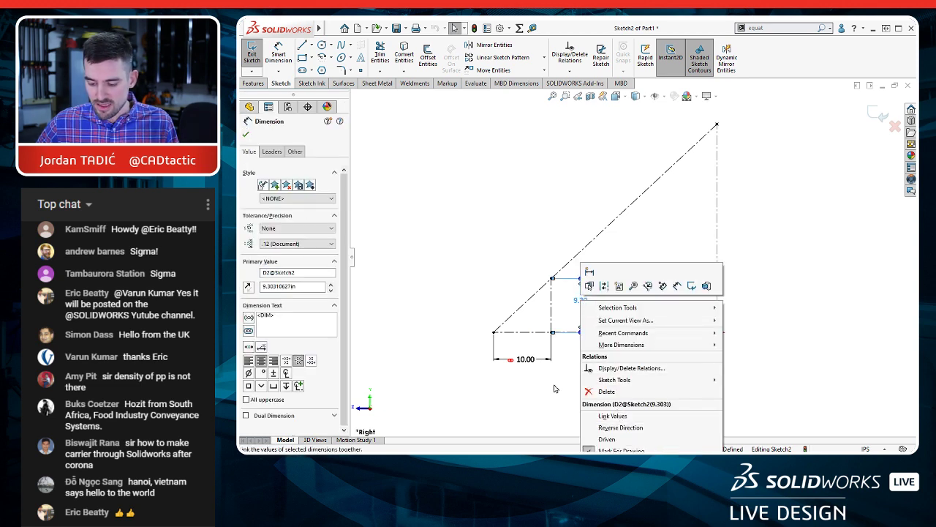
{"action": "left_click", "coordinate": [613, 416]}
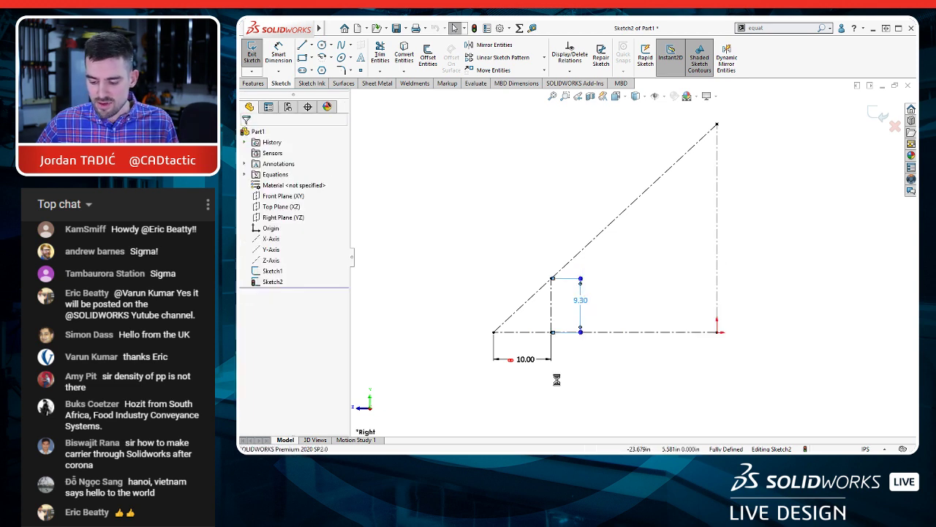
{"action": "left_click", "coordinate": [665, 97]}
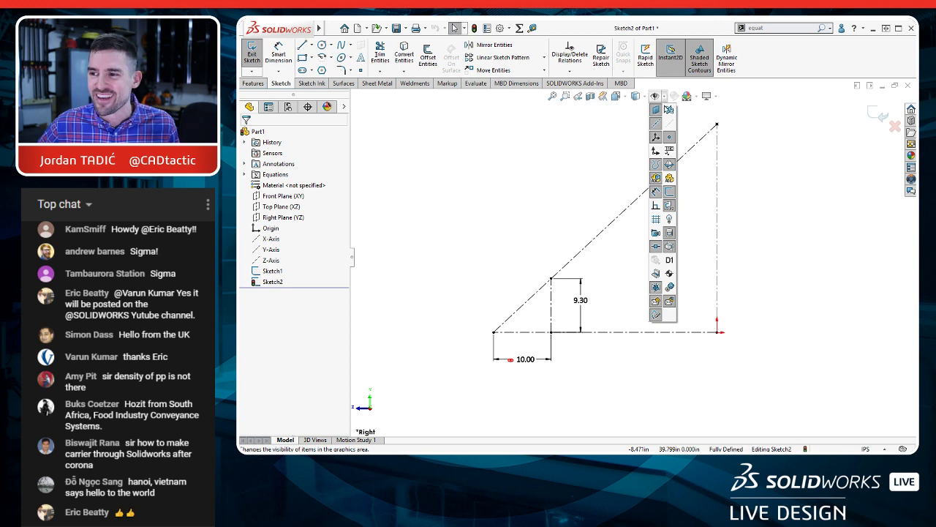
{"action": "left_click", "coordinate": [670, 262]}
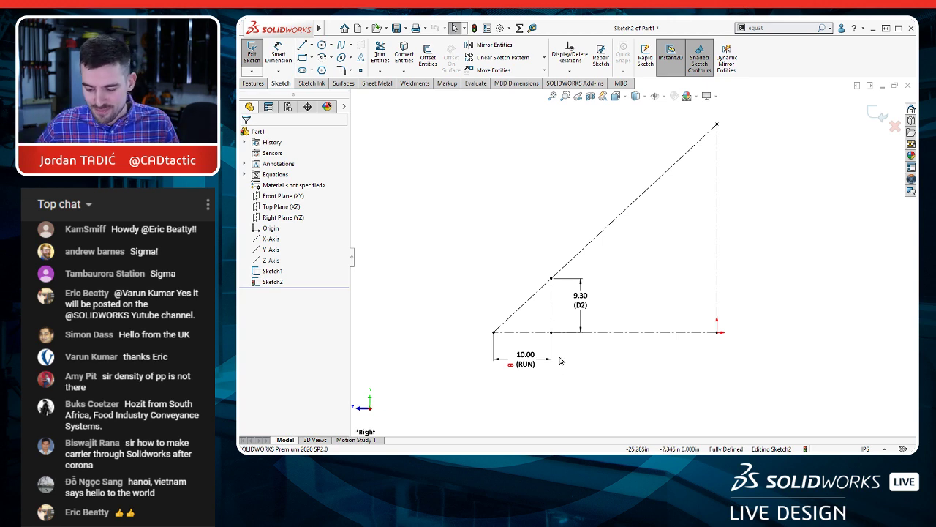
Step: Link the short vertical centerline's height dimension to the shared value MAX RISE
{"action": "right_click", "coordinate": [584, 303]}
{"action": "left_click", "coordinate": [614, 413]}
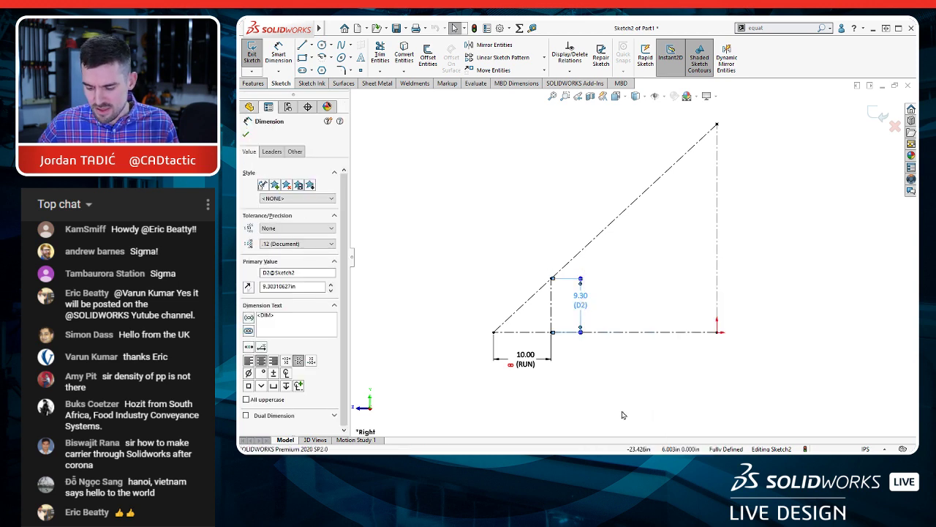
{"action": "left_click", "coordinate": [520, 276]}
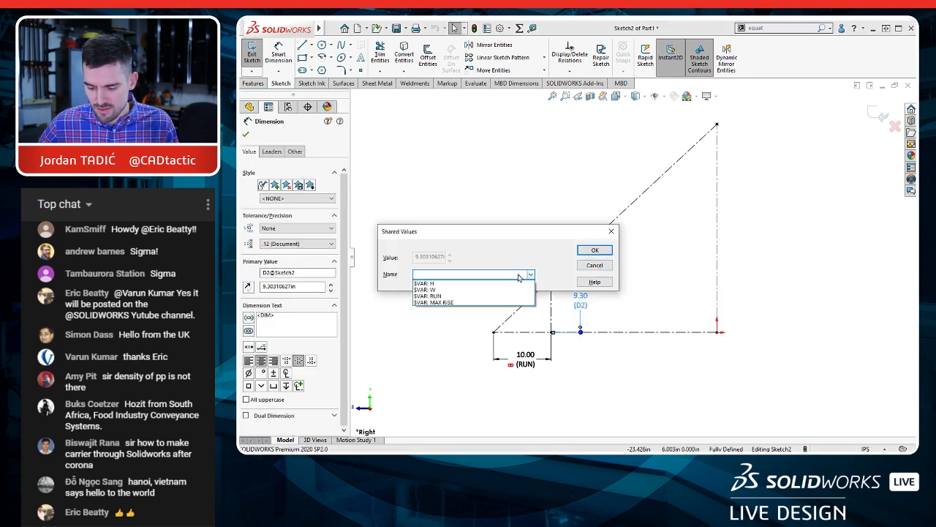
{"action": "left_click", "coordinate": [455, 302]}
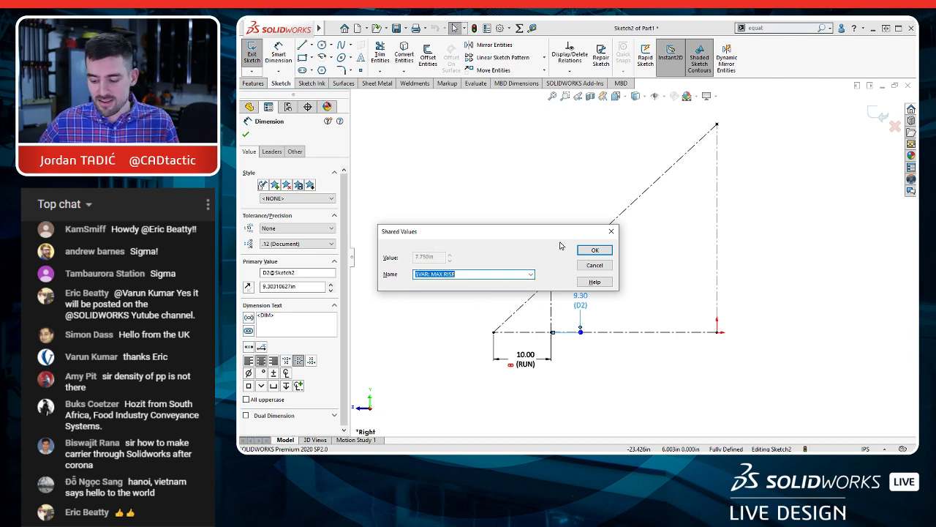
{"action": "left_click", "coordinate": [594, 250]}
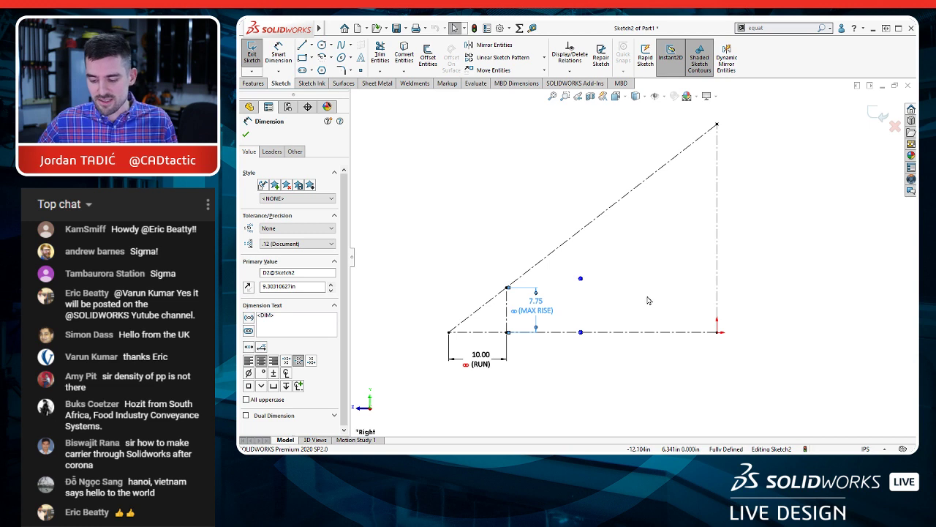
{"action": "key", "text": "Escape"}
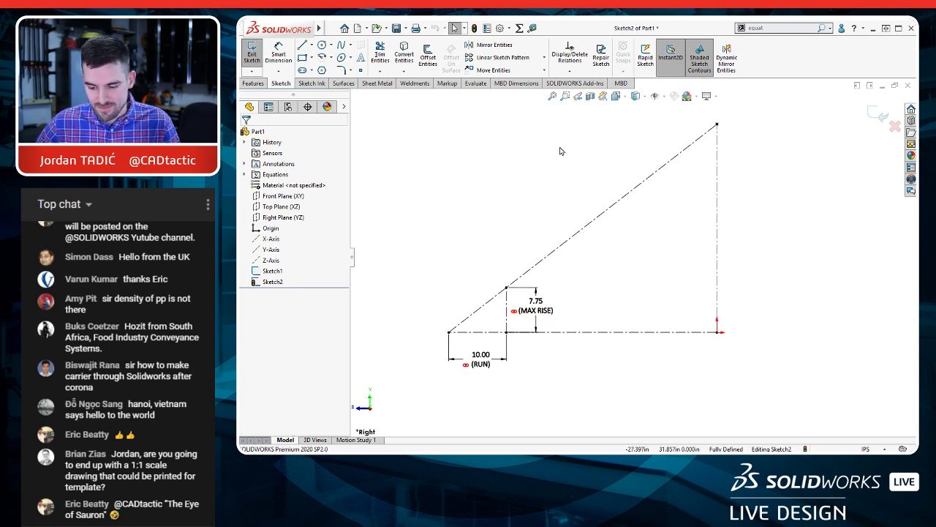
Step: Add a global variable named STAIR TY in the part's equations table, below MAX RISE
{"action": "left_click", "coordinate": [519, 28]}
{"action": "left_click", "coordinate": [414, 197]}
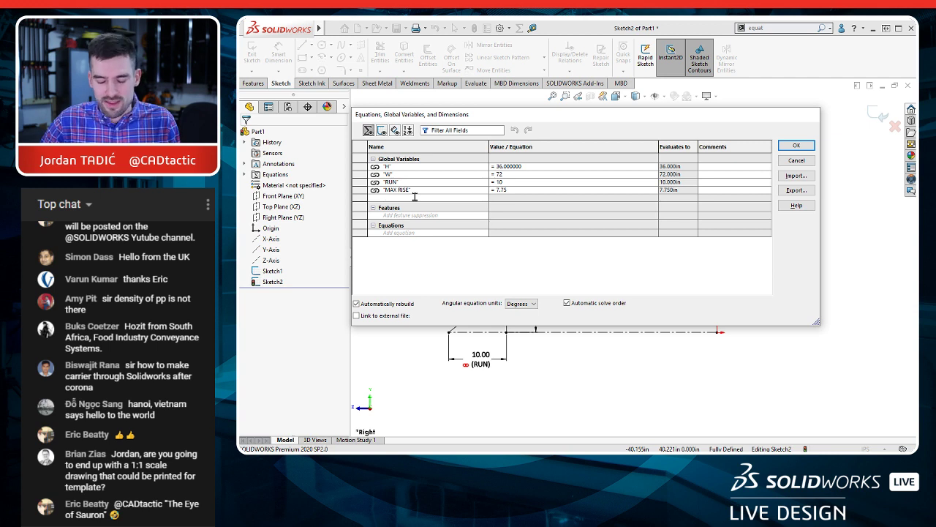
{"action": "left_click", "coordinate": [415, 196]}
{"action": "type", "text": "STAIR"}
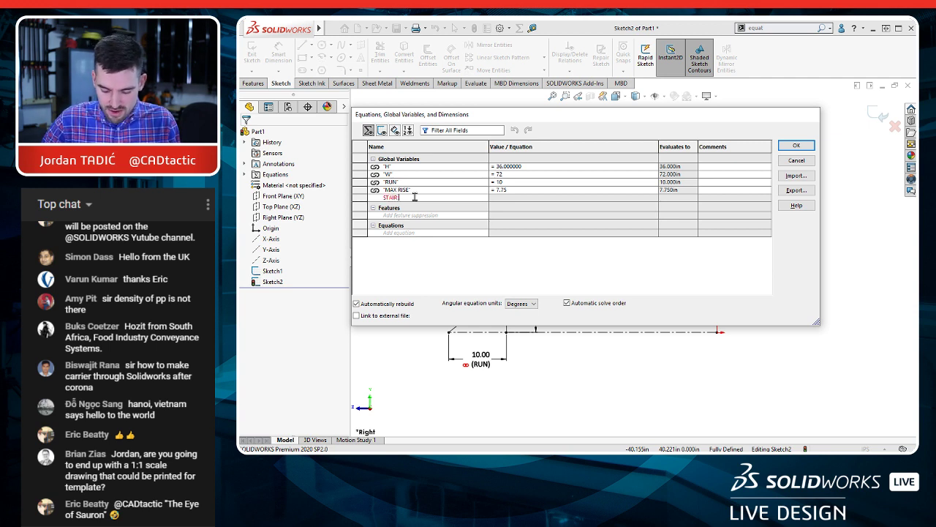
{"action": "type", "text": " TY"}
{"action": "key", "text": "Tab"}
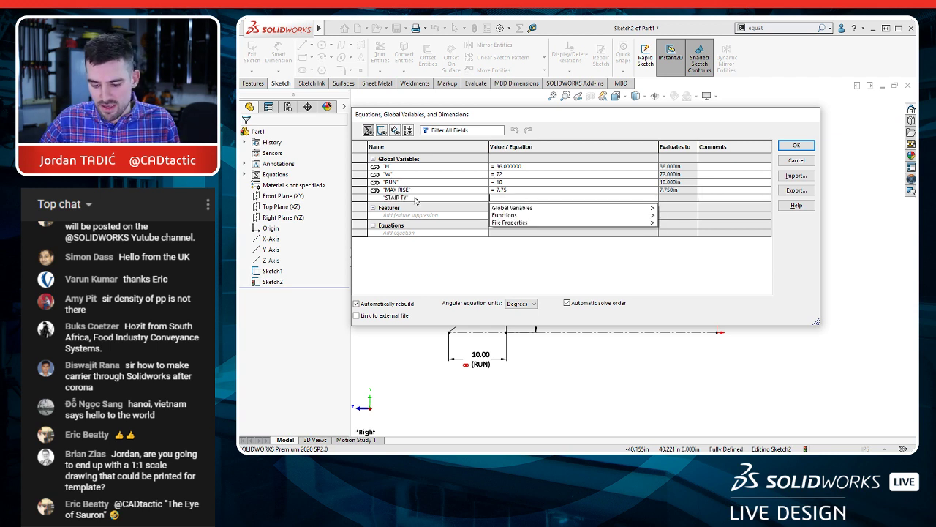
Step: Define the STAIR TY variable with the equation "H" / "MAX RISE"
{"action": "type", "text": "="}
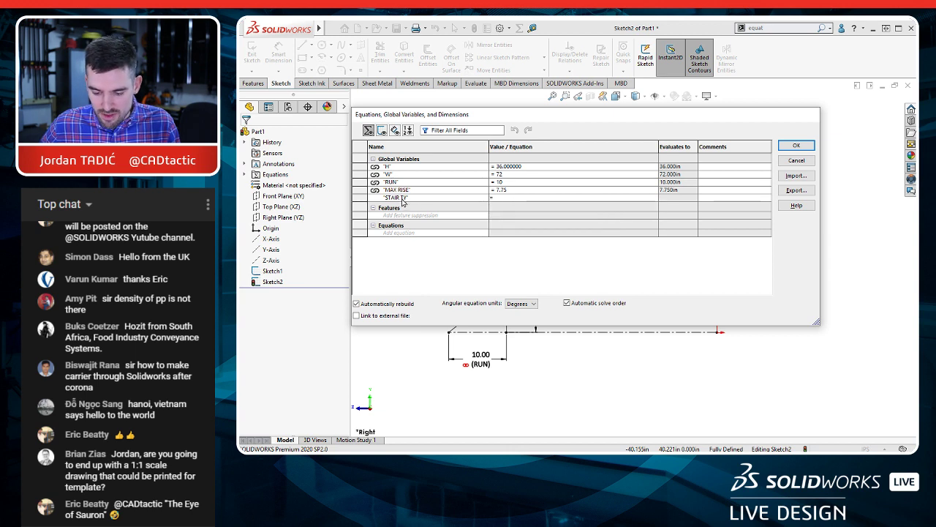
{"action": "left_click", "coordinate": [520, 197]}
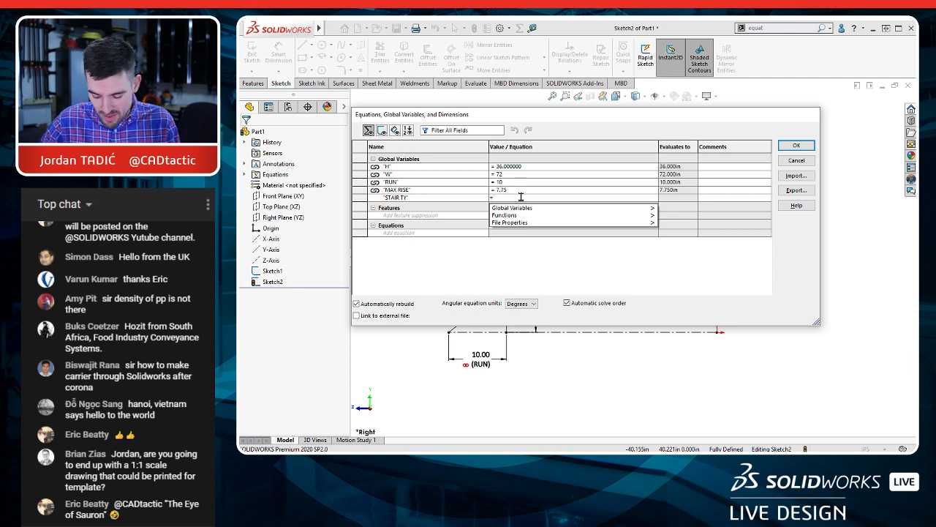
{"action": "left_click", "coordinate": [388, 167]}
{"action": "left_click", "coordinate": [388, 167]}
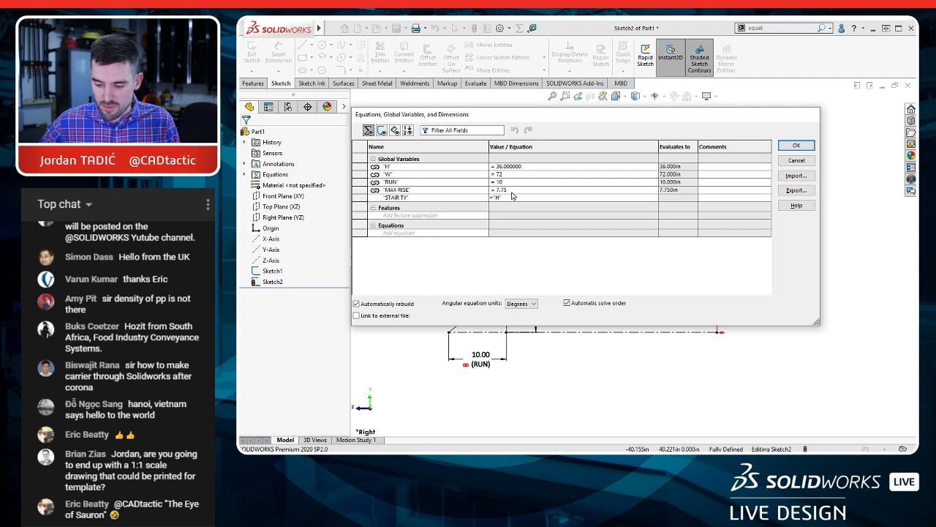
{"action": "type", "text": "/"}
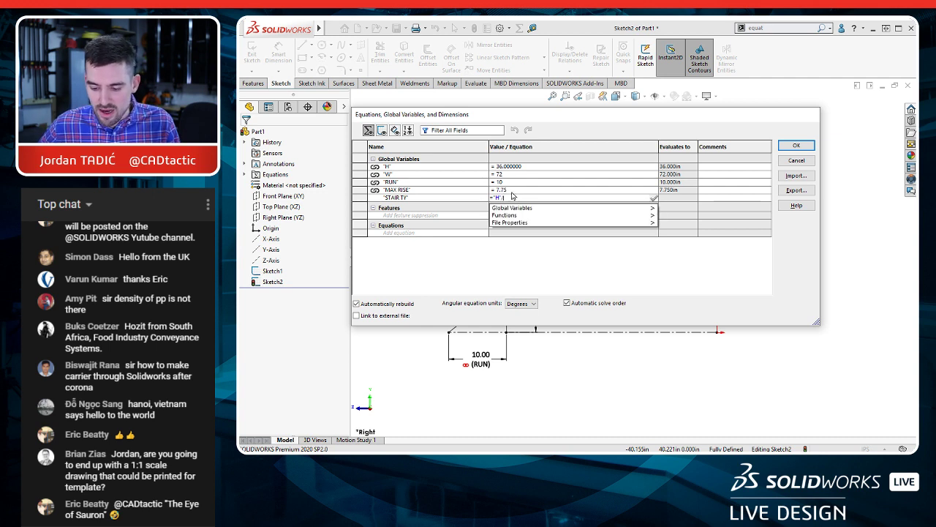
{"action": "left_click", "coordinate": [397, 191]}
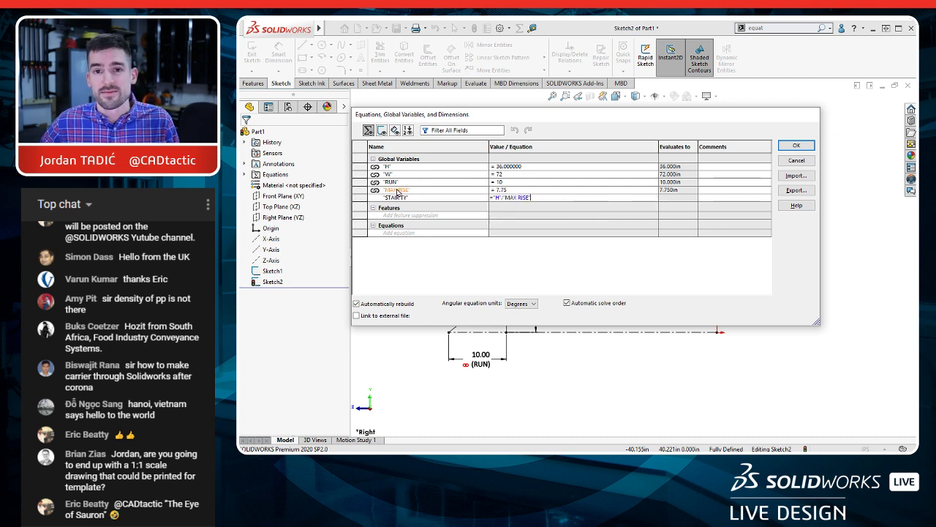
{"action": "key", "text": "Return"}
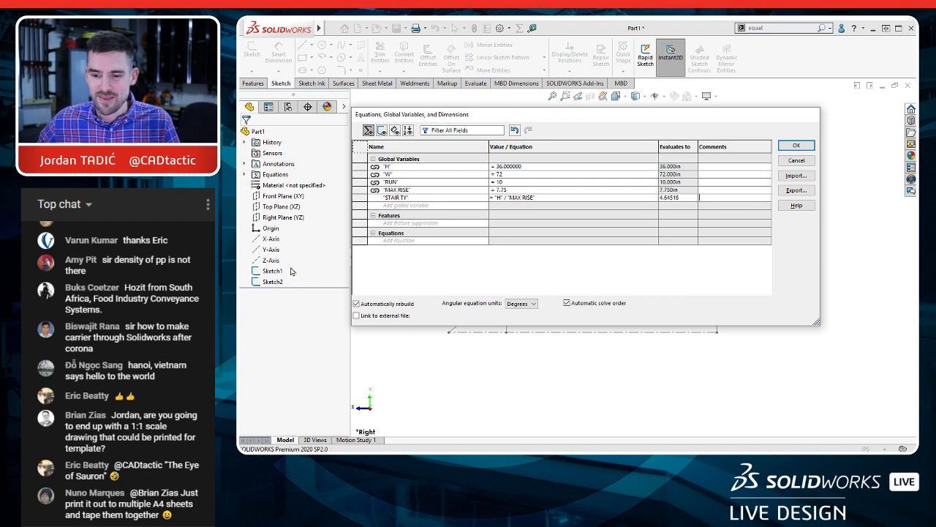
Step: Correct the variable's name to STAIR QTY and wrap its equation in the integer function as INT("H" / "MAX RISE")
{"action": "left_click", "coordinate": [402, 198]}
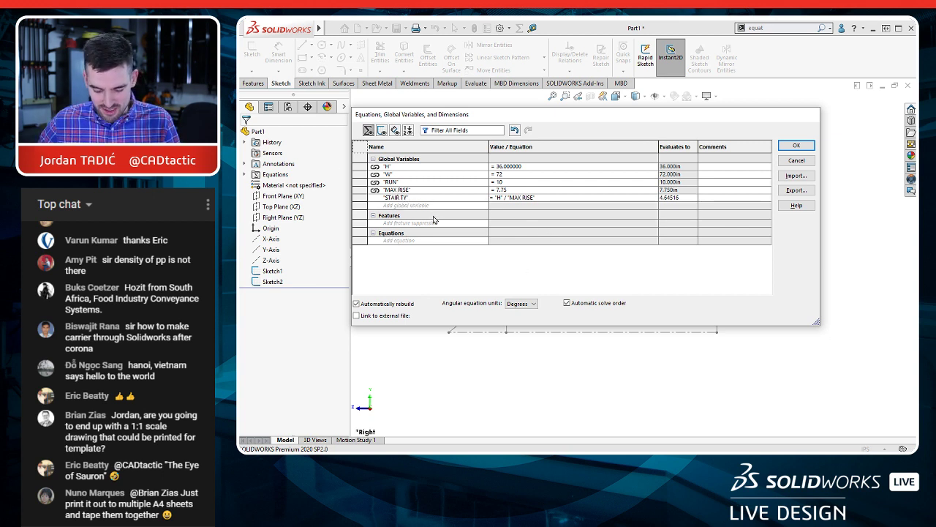
{"action": "type", "text": "Q"}
{"action": "left_click", "coordinate": [513, 199]}
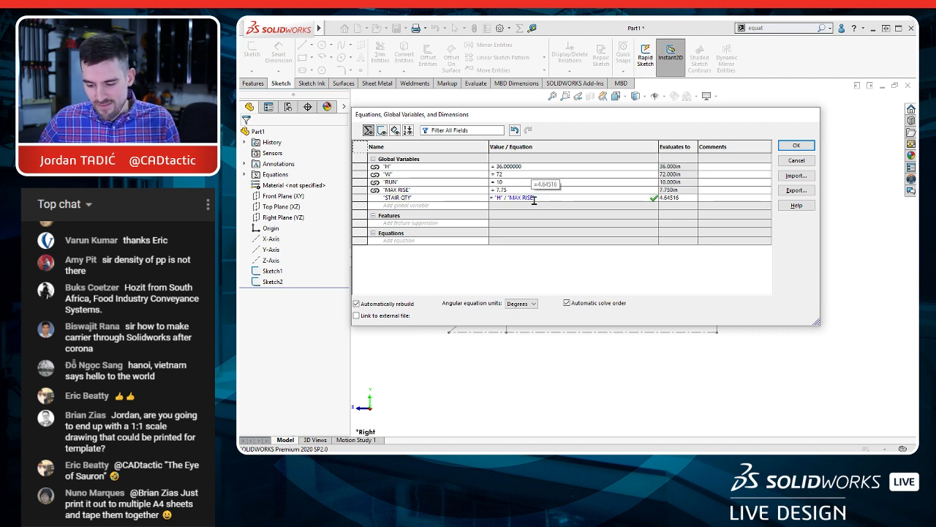
{"action": "left_click", "coordinate": [497, 198]}
{"action": "mouse_move", "coordinate": [584, 217]}
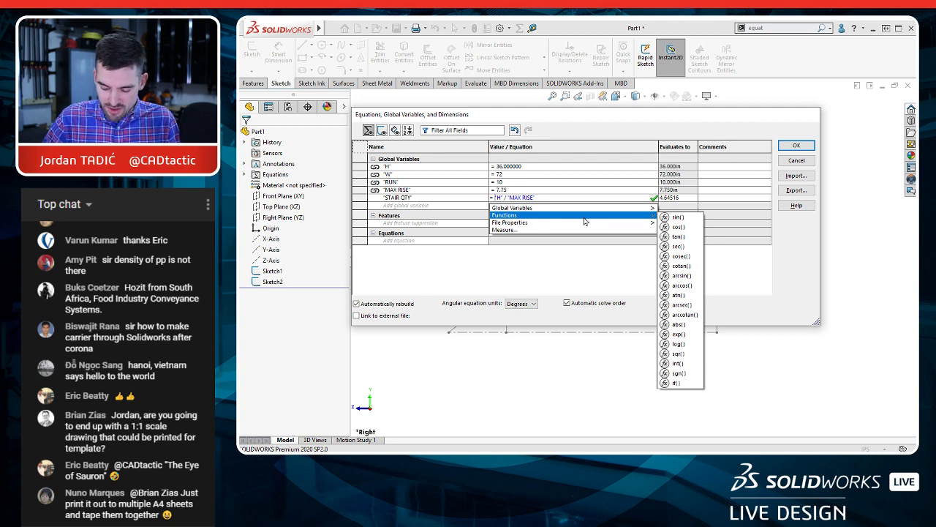
{"action": "type", "text": "INT"}
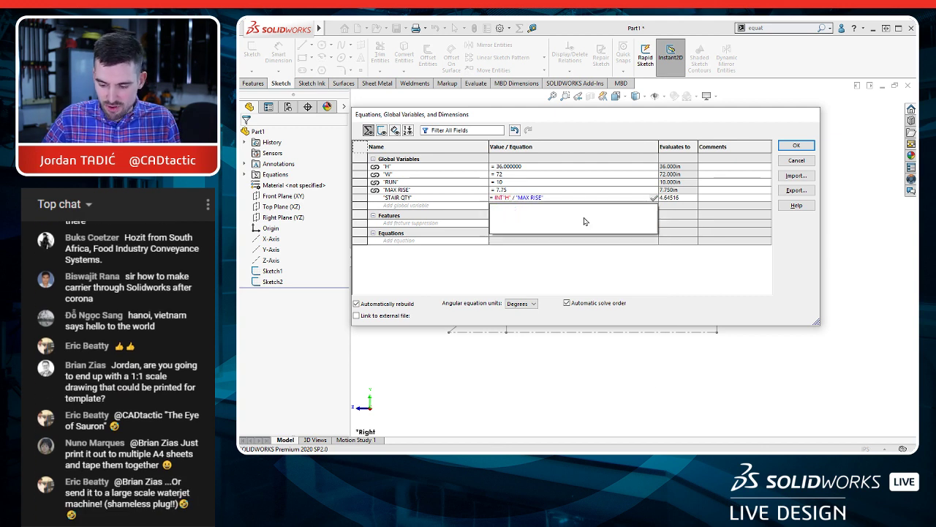
{"action": "type", "text": "("}
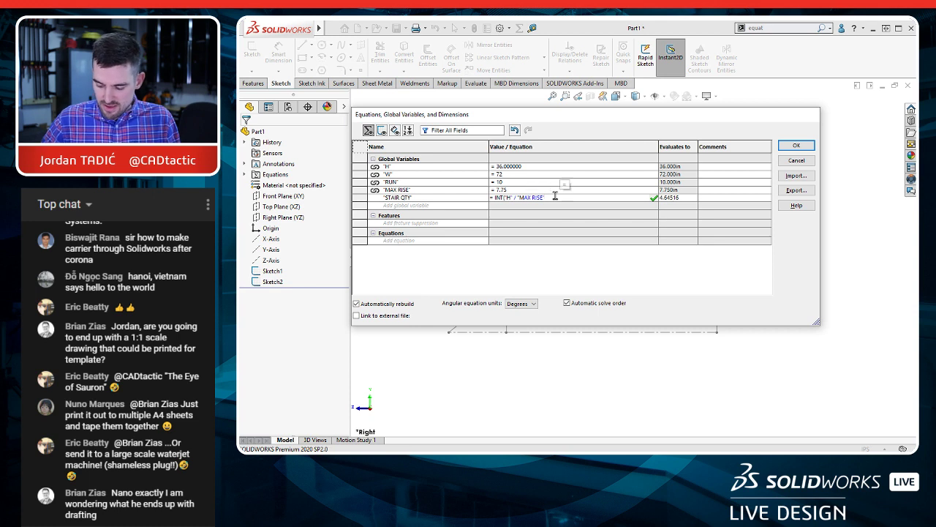
{"action": "type", "text": ")"}
{"action": "key", "text": "Return"}
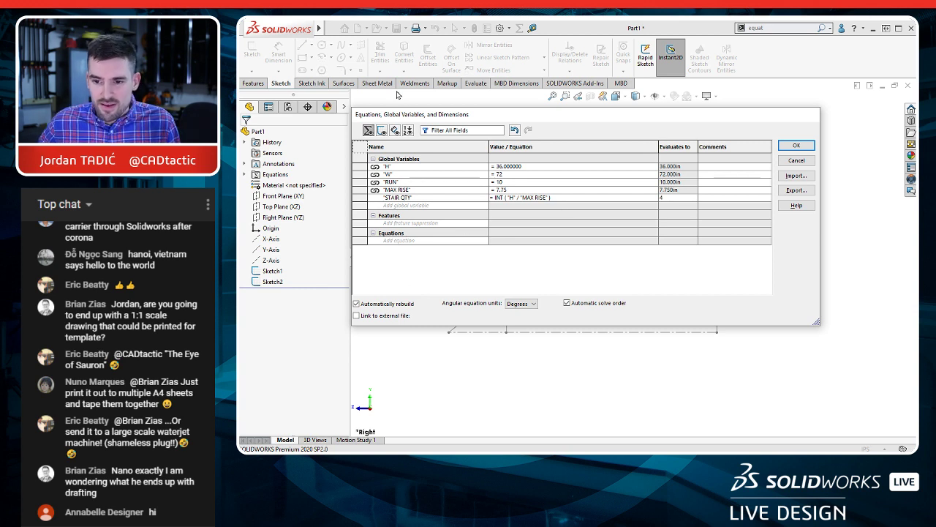
Step: Add a global variable named RISE below STAIR QTY with the equation "H" / "STAIR QTY"
{"action": "left_click", "coordinate": [393, 206]}
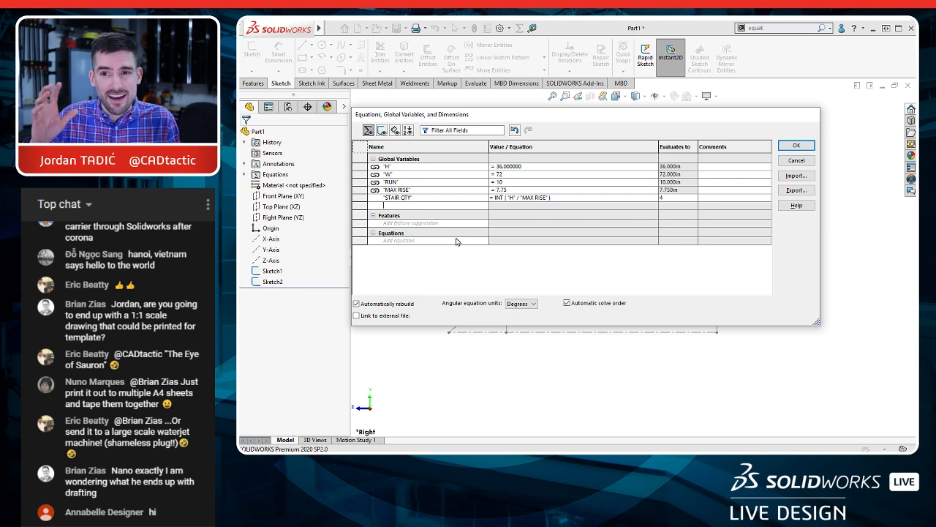
{"action": "type", "text": "RISE"}
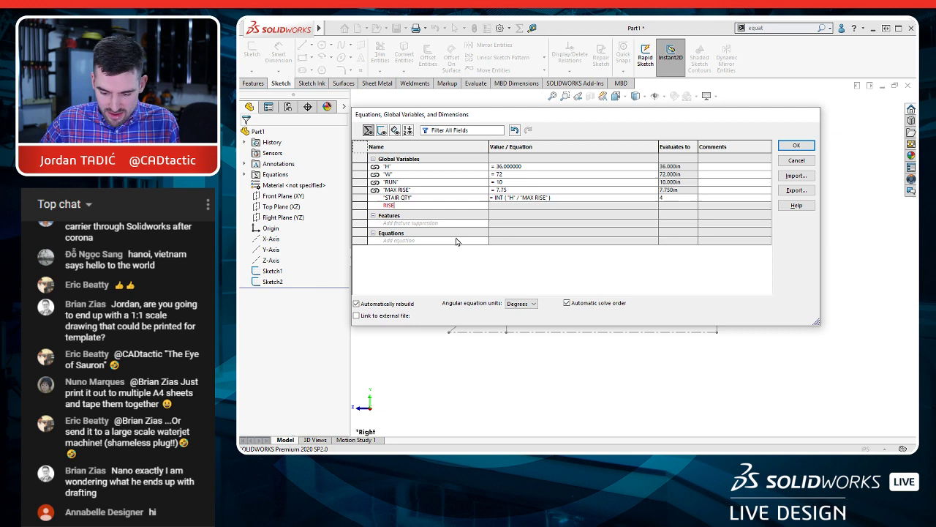
{"action": "key", "text": "Tab"}
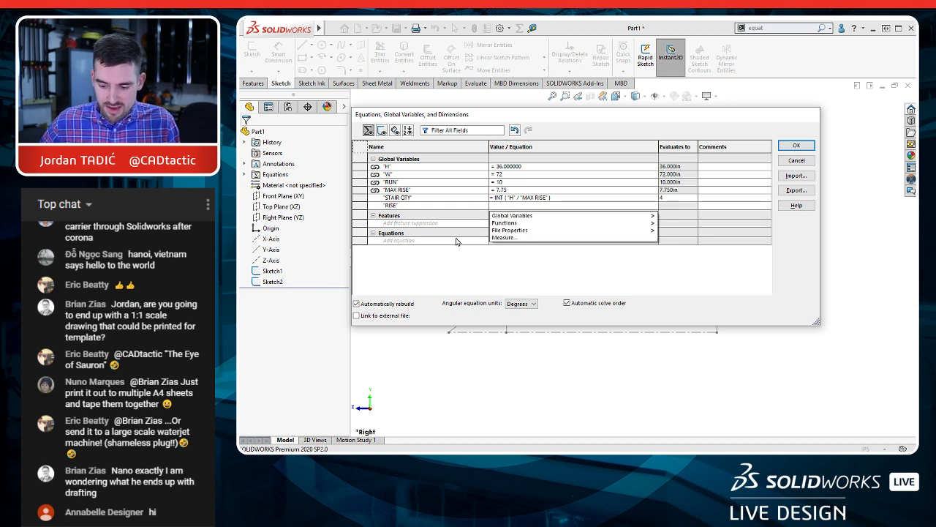
{"action": "left_click", "coordinate": [387, 167]}
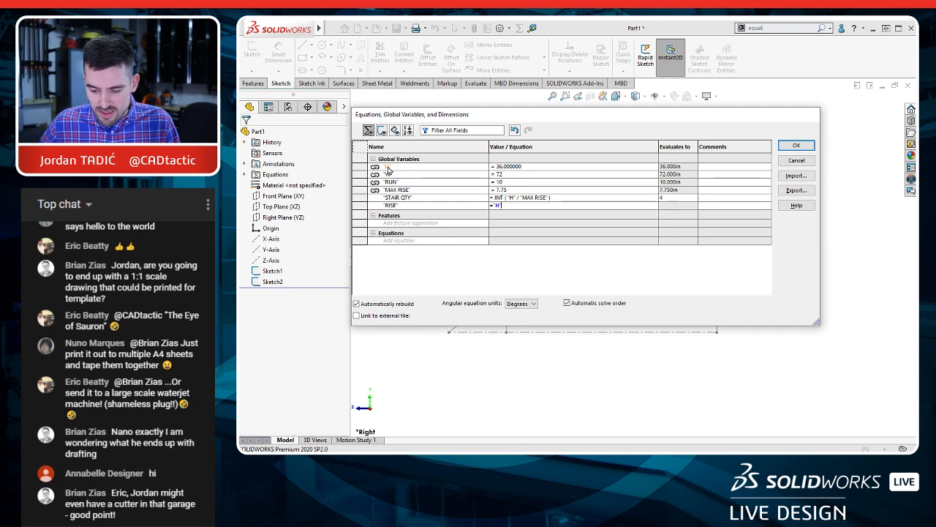
{"action": "type", "text": "/"}
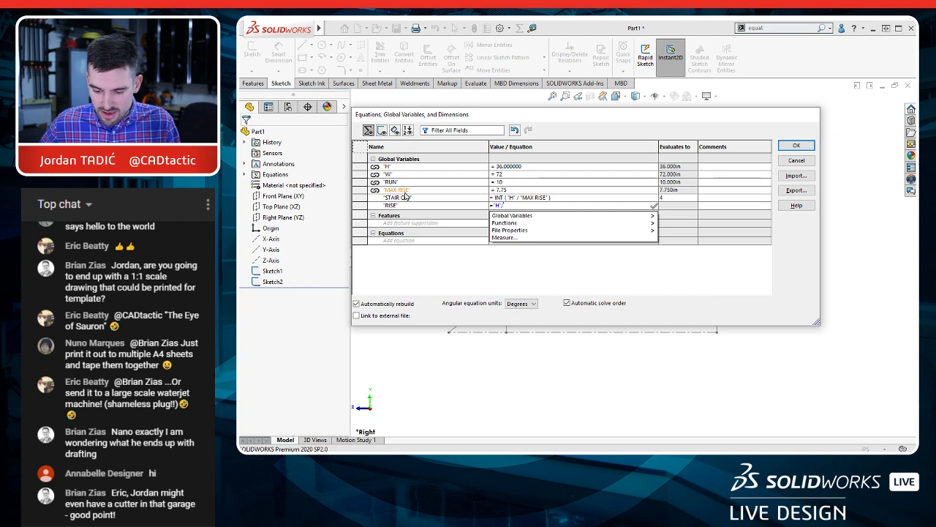
{"action": "left_click", "coordinate": [402, 198]}
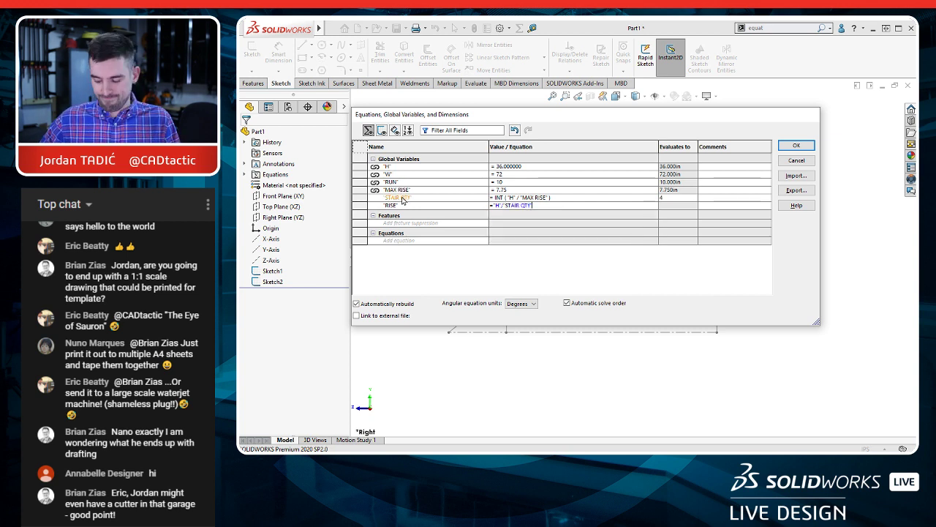
{"action": "key", "text": "Return"}
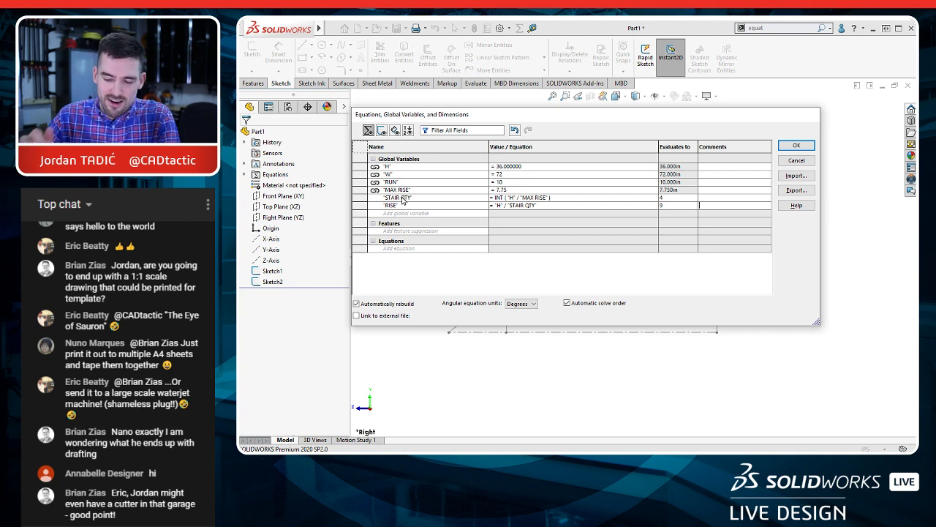
Step: Delete the RISE global variable from the equations table
{"action": "left_click", "coordinate": [358, 205]}
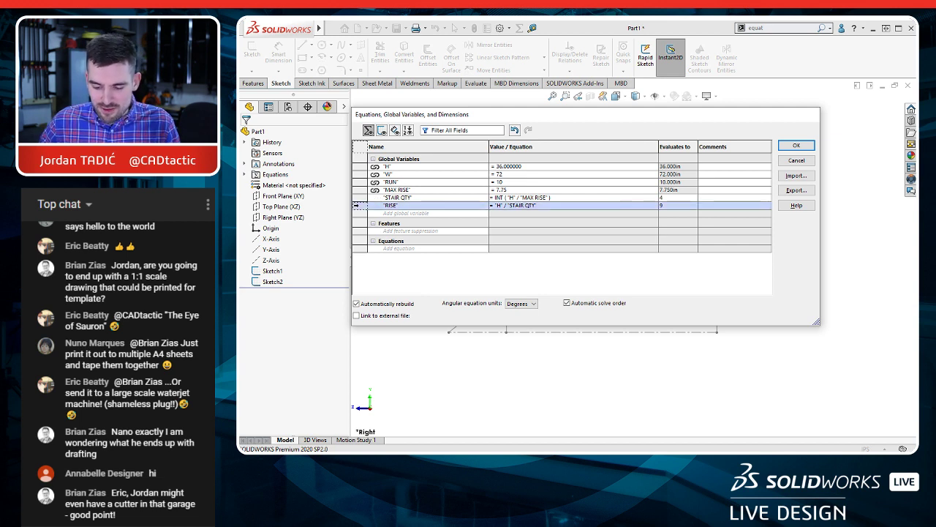
{"action": "right_click", "coordinate": [358, 206]}
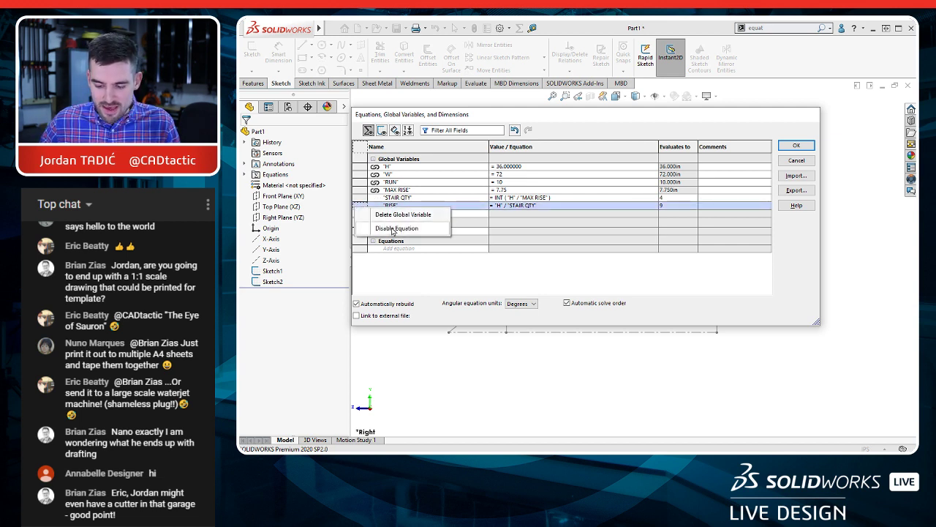
{"action": "left_click", "coordinate": [396, 215]}
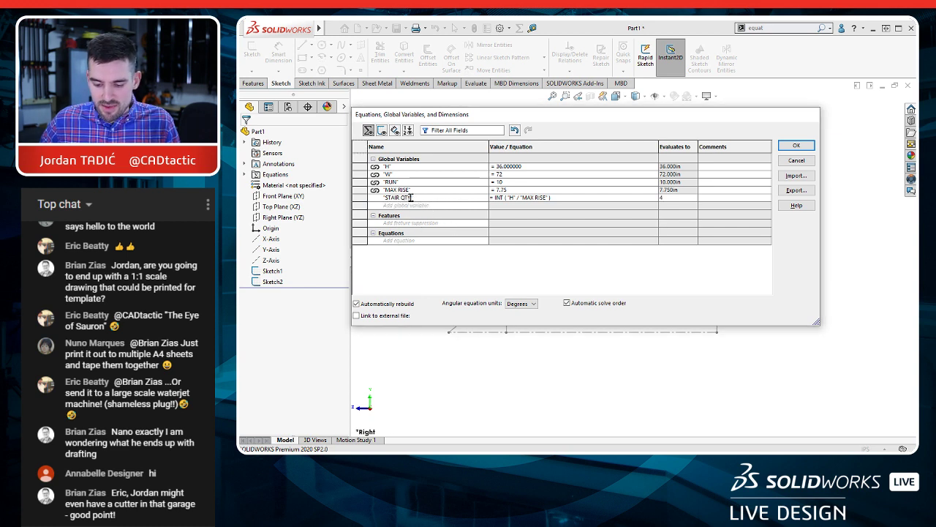
Step: Rename the STAIR QTY variable to STAIR QTY X and add a new global variable named STAIR QTY below it
{"action": "left_click", "coordinate": [411, 197]}
{"action": "type", "text": "X"}
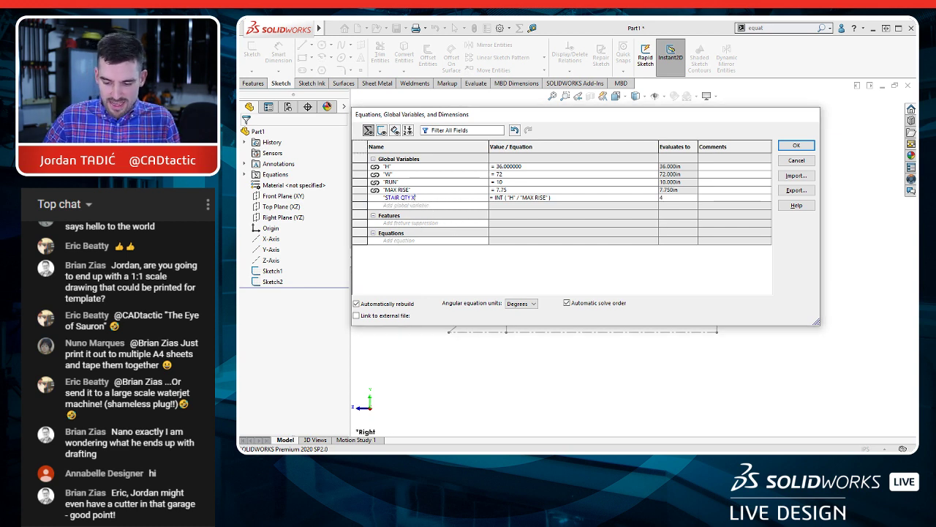
{"action": "left_click", "coordinate": [458, 206]}
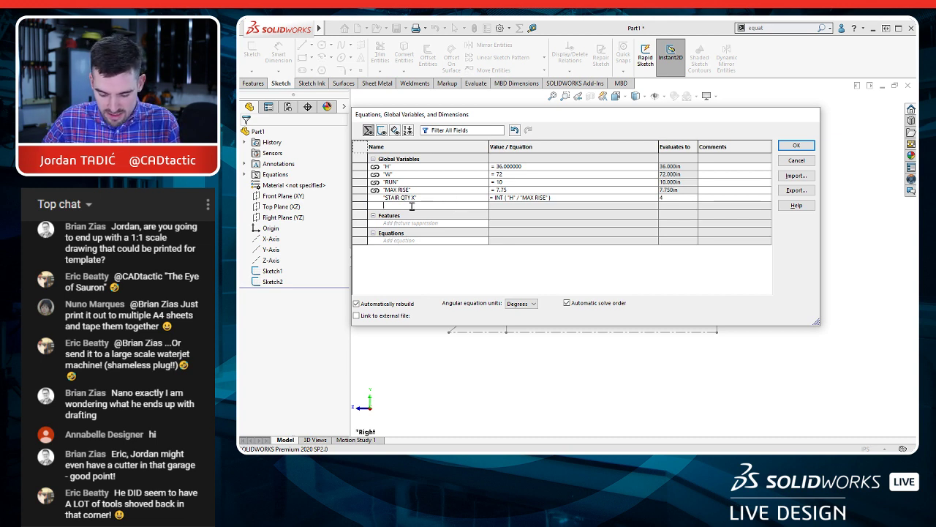
{"action": "type", "text": "STAIR"}
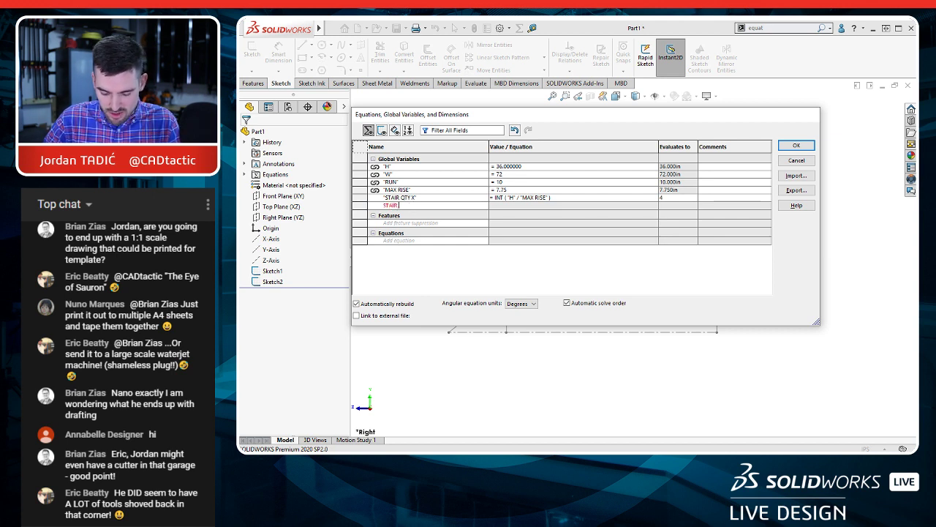
{"action": "type", "text": " QTY"}
{"action": "key", "text": "Tab"}
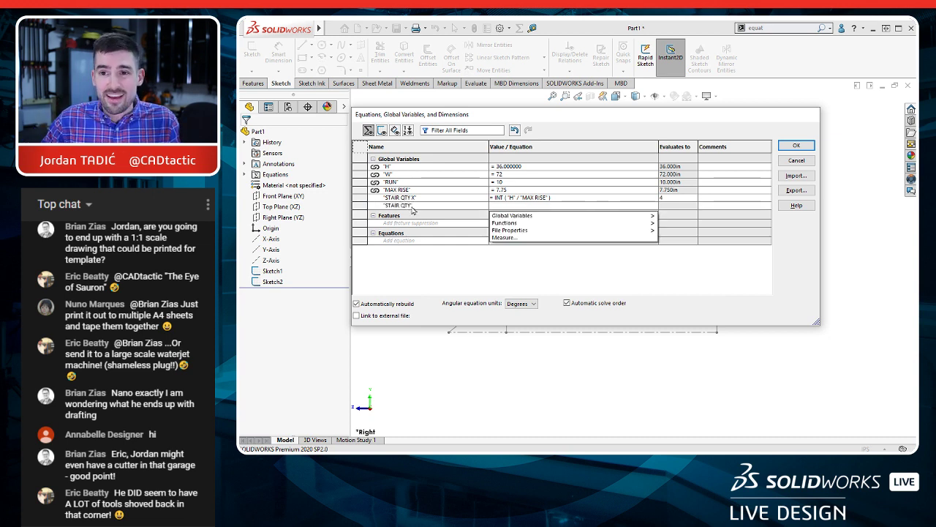
Step: Begin the new STAIR QTY equation as an IIF function with the condition "H" / "STAIR QTY X" > "MAX RISE"
{"action": "type", "text": "=i"}
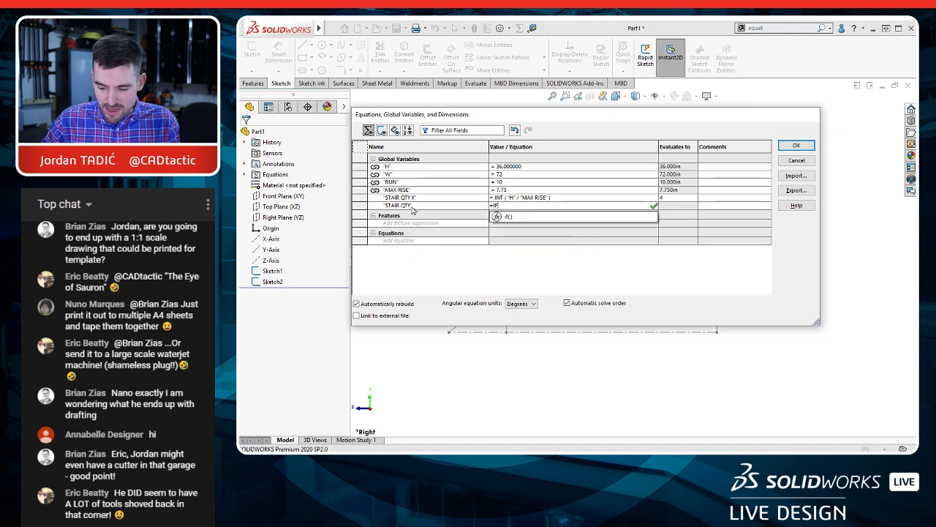
{"action": "type", "text": "IF"}
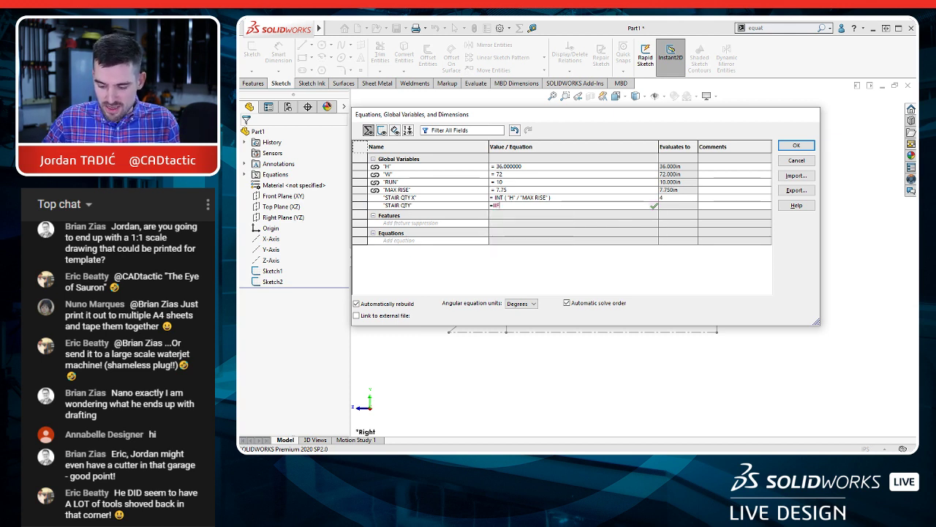
{"action": "type", "text": "("}
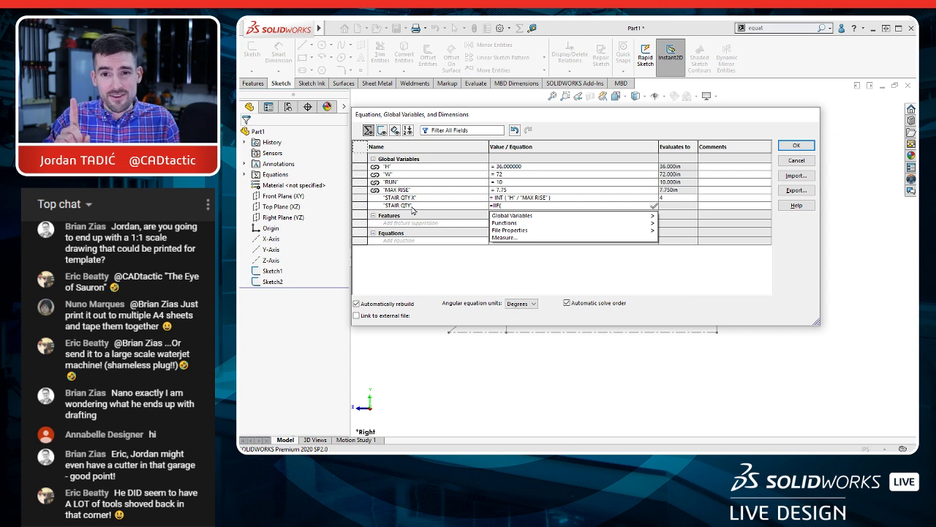
{"action": "left_click", "coordinate": [387, 168]}
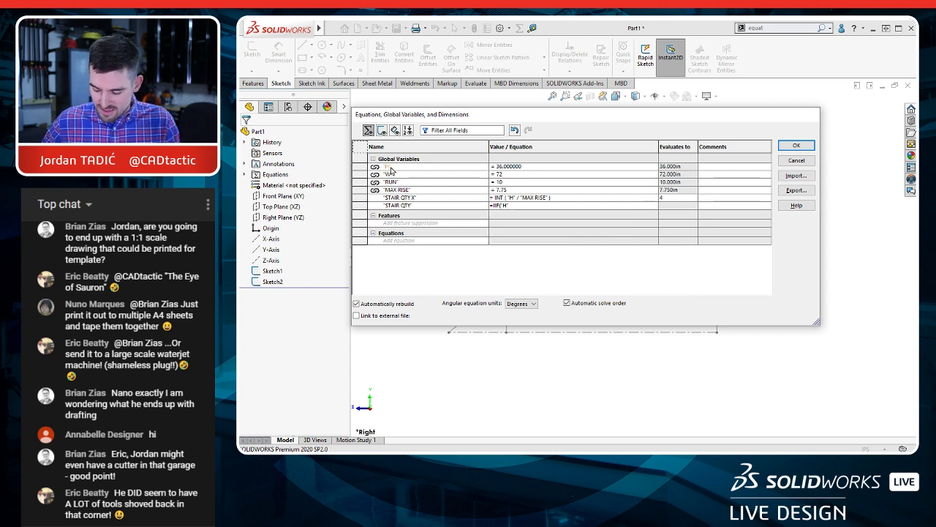
{"action": "type", "text": ","}
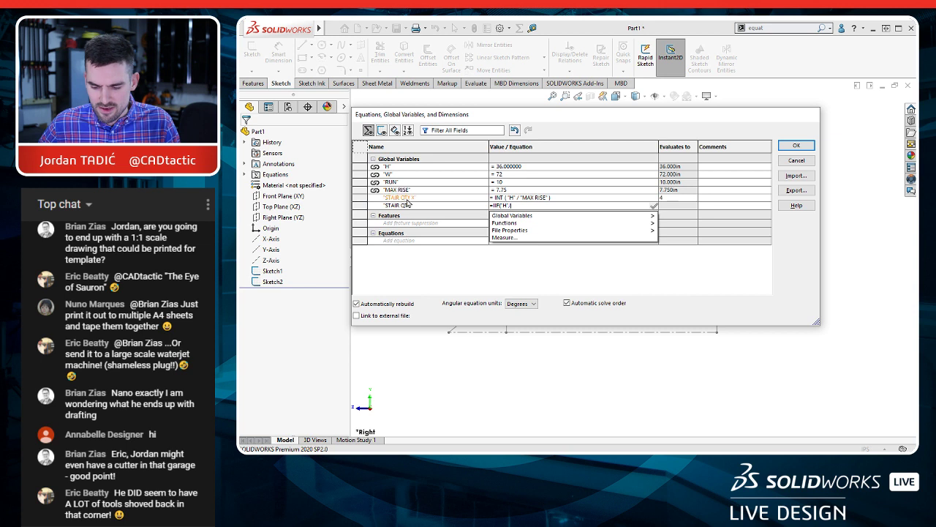
{"action": "left_click", "coordinate": [408, 199]}
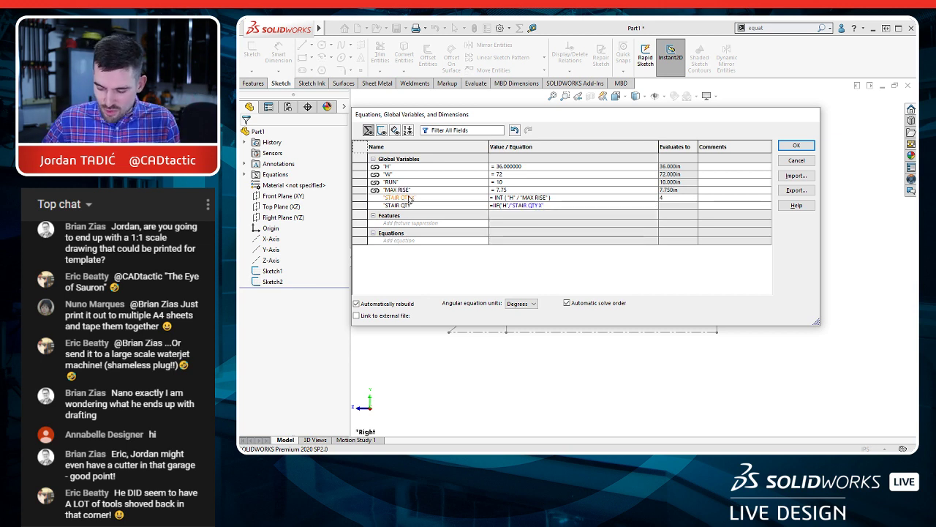
{"action": "type", "text": ">"}
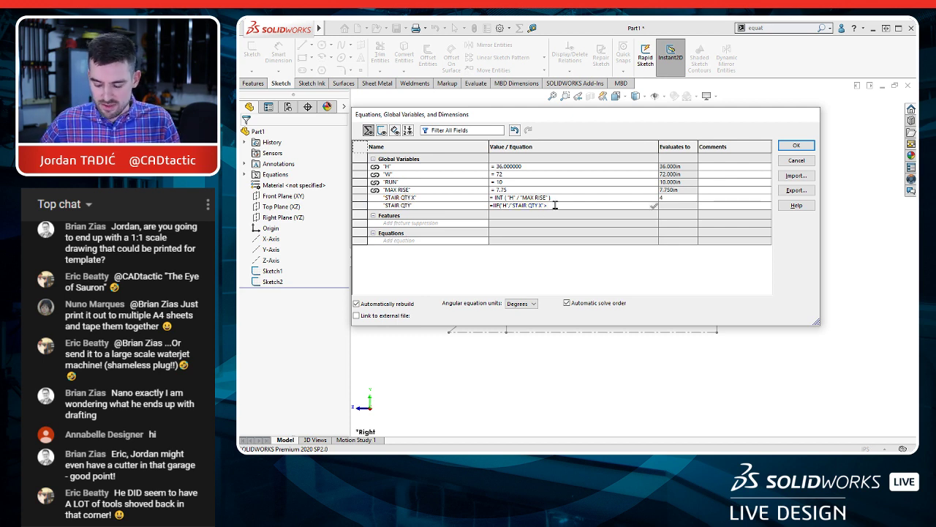
{"action": "type", "text": "\"MAX R"}
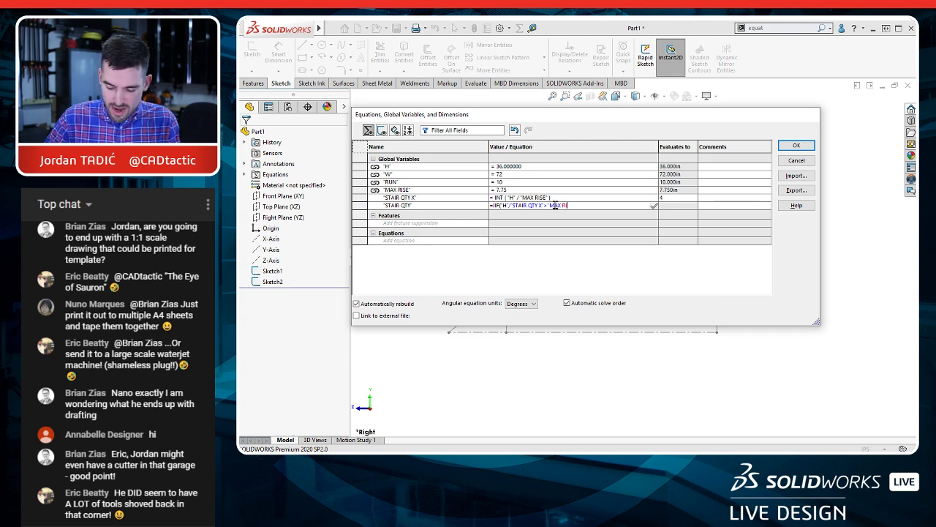
{"action": "type", "text": "ISE\""}
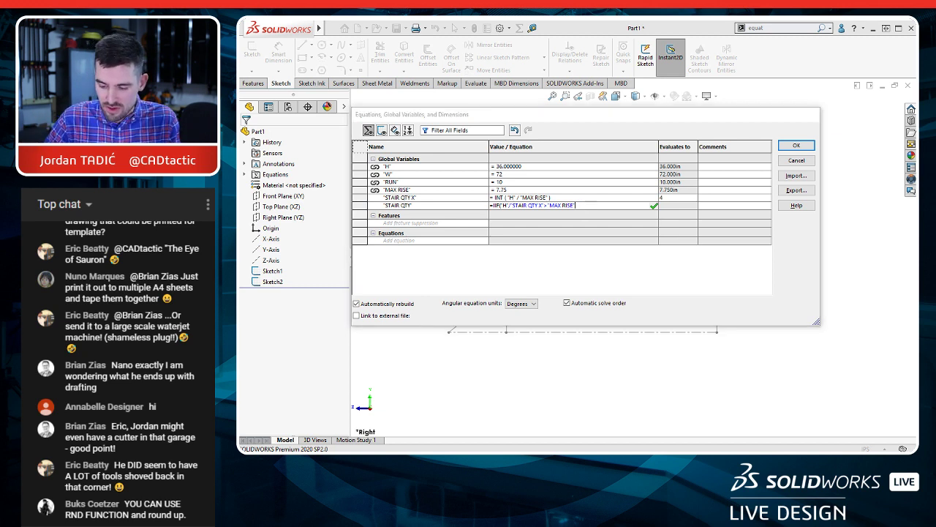
Step: Complete the IIF equation to return "STAIR QTY X" + 1 when the condition is true and "STAIR QTY X" otherwise
{"action": "type", "text": ","}
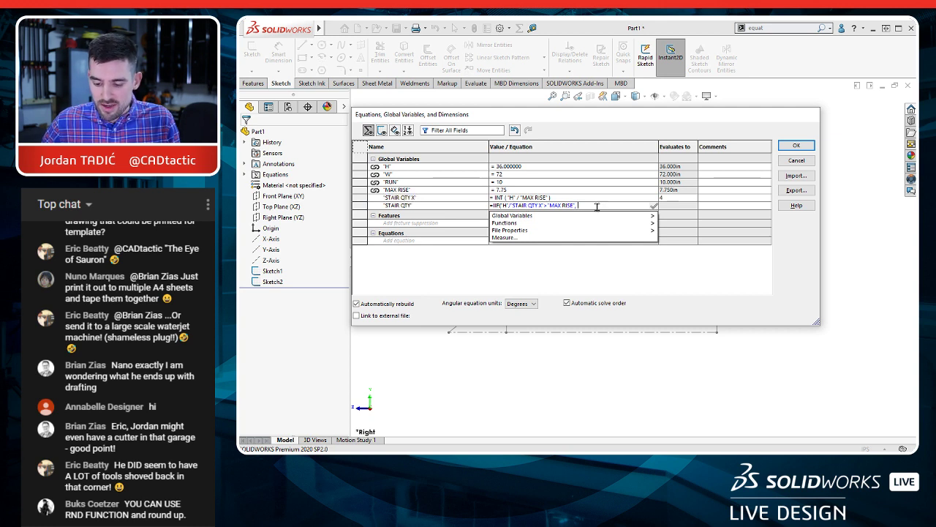
{"action": "left_click", "coordinate": [413, 201]}
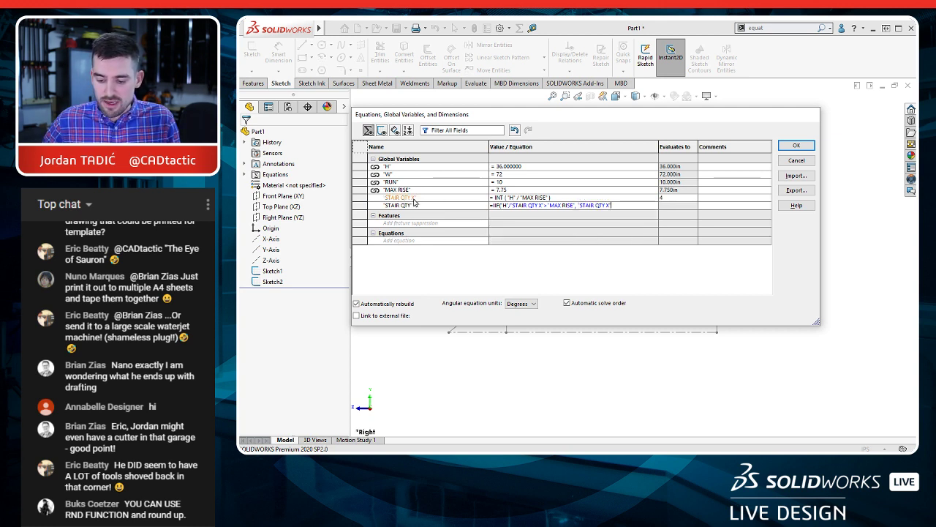
{"action": "type", "text": "+1"}
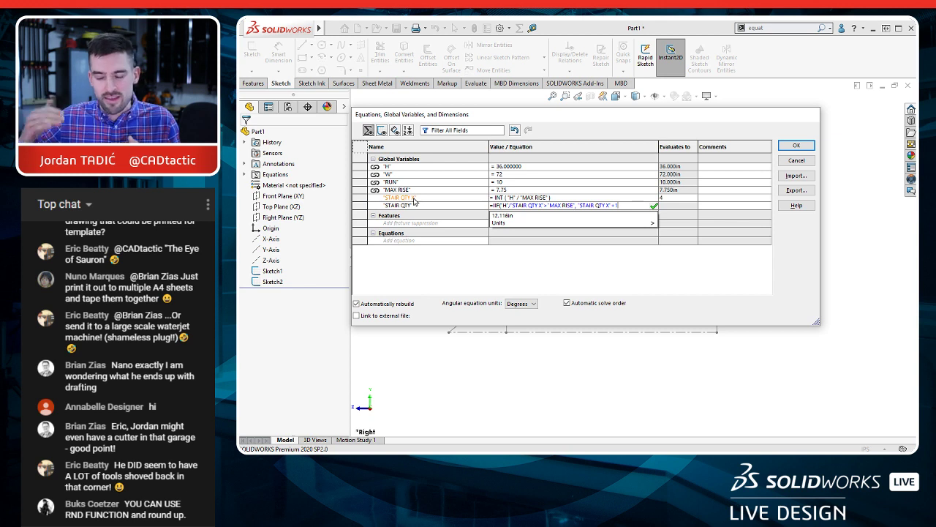
{"action": "type", "text": ","}
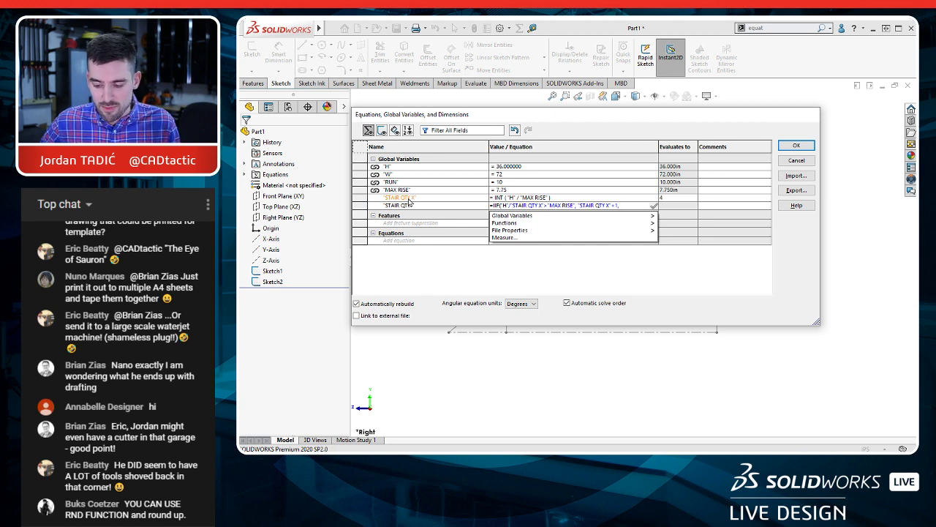
{"action": "left_click", "coordinate": [408, 200]}
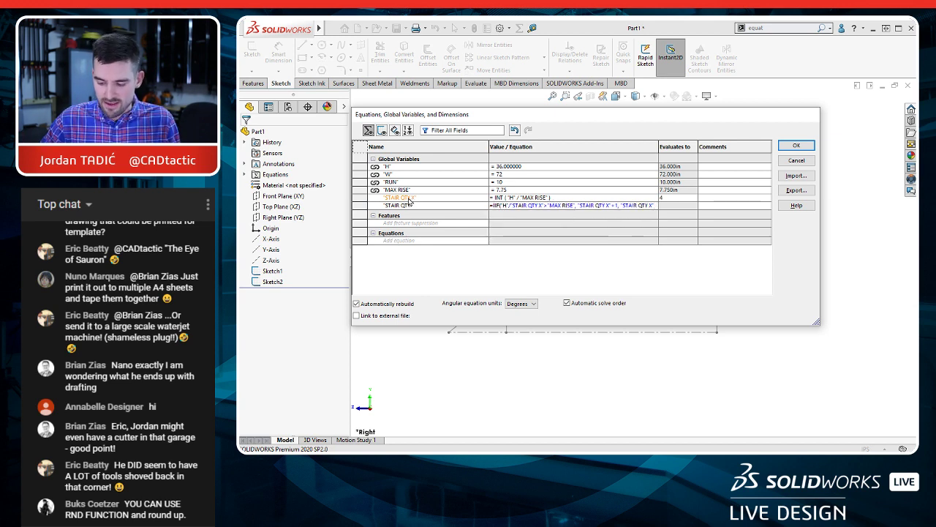
{"action": "key", "text": "Return"}
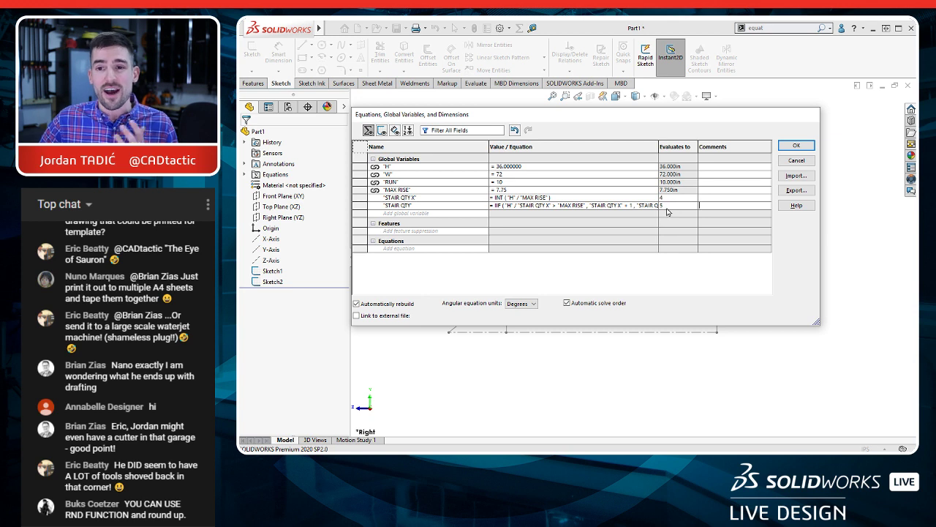
Step: Add a RISE global variable below the IIF-based STAIR QTY, defined as "H" / "STAIR QTY"
{"action": "left_click", "coordinate": [393, 214]}
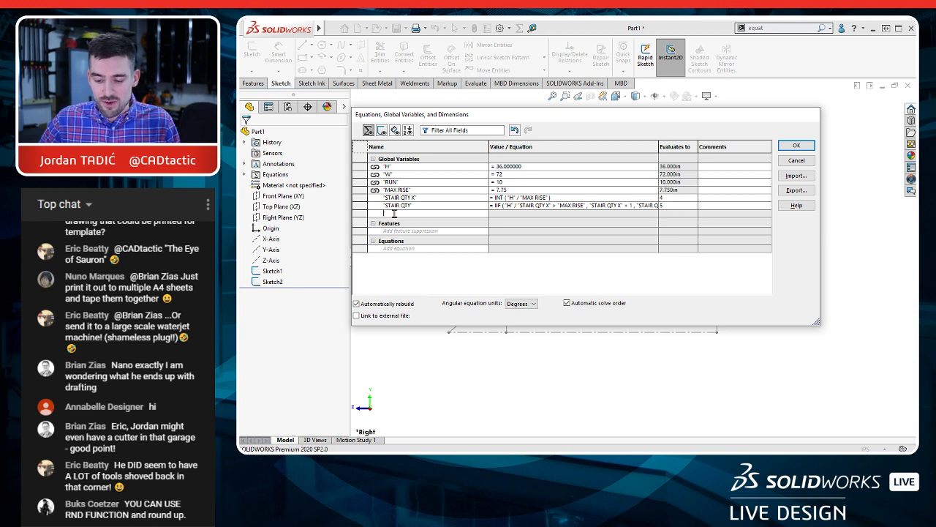
{"action": "type", "text": "RISE"}
{"action": "key", "text": "Tab"}
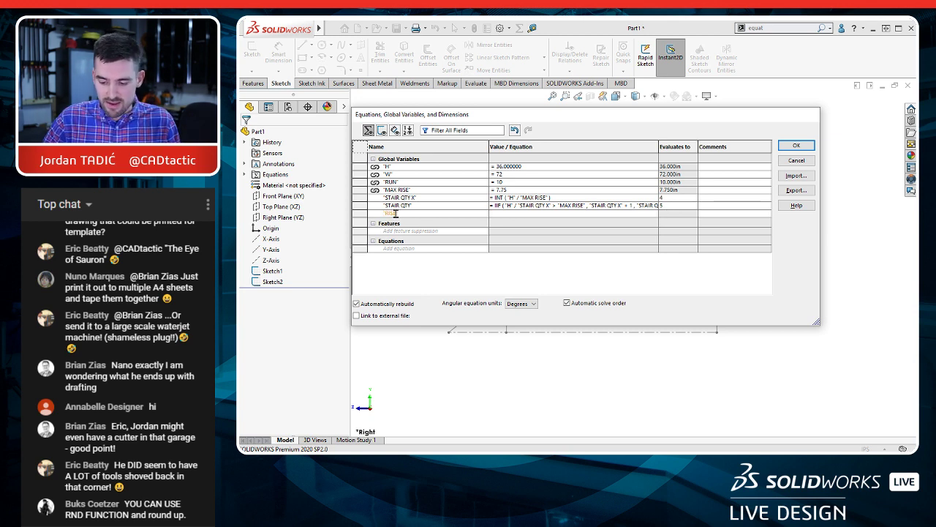
{"action": "left_click", "coordinate": [387, 169]}
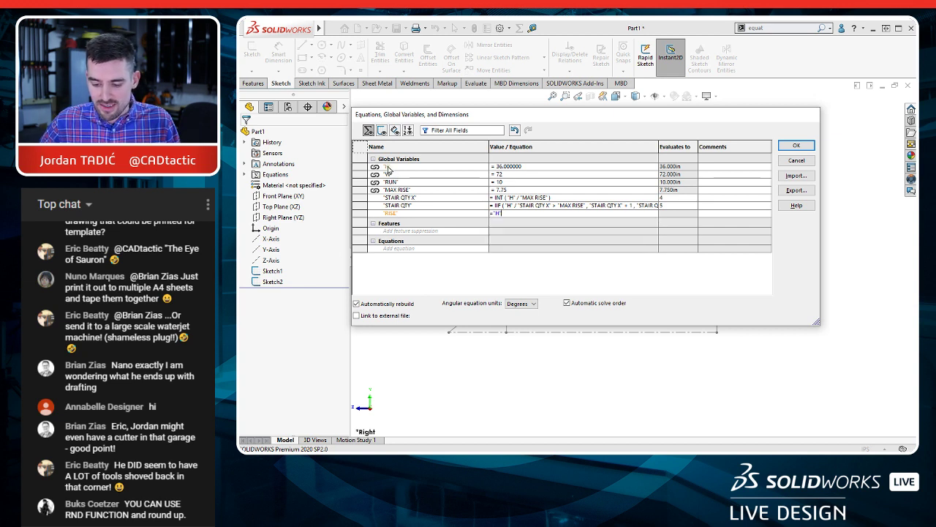
{"action": "type", "text": "/"}
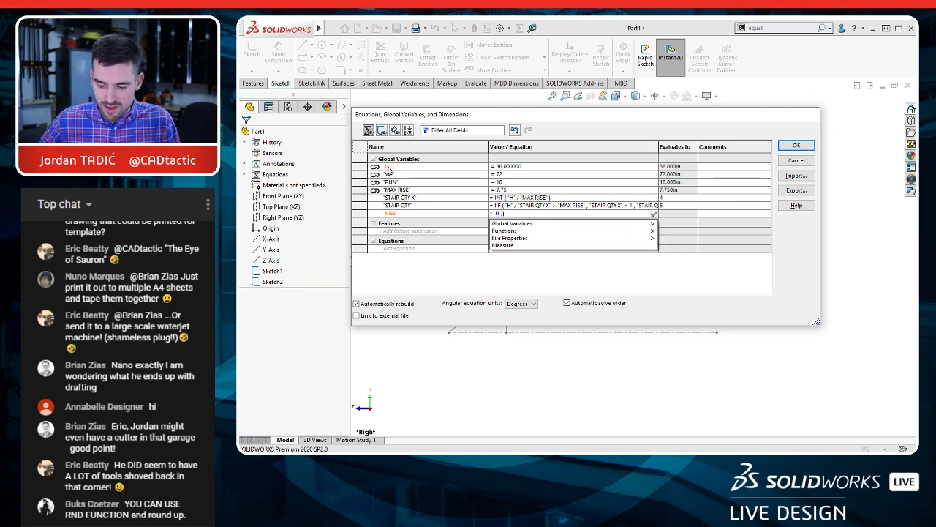
{"action": "left_click", "coordinate": [398, 206]}
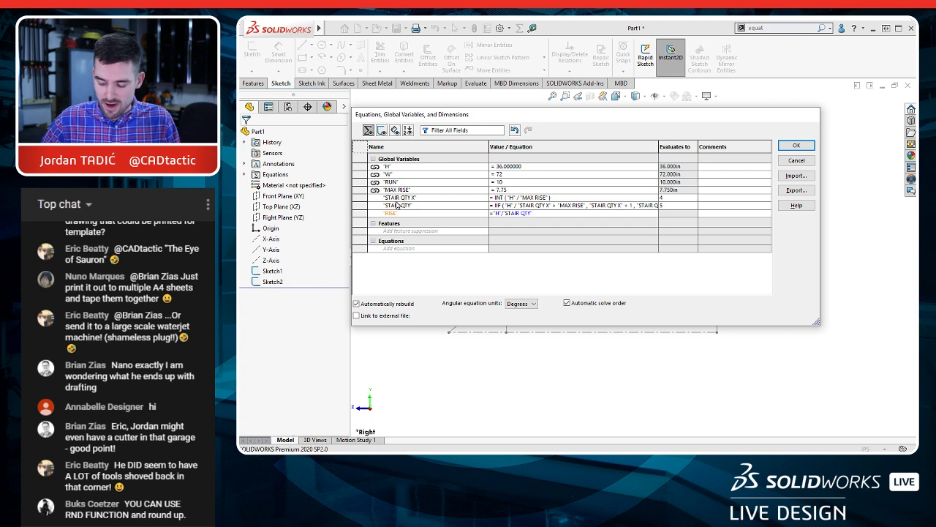
{"action": "key", "text": "Return"}
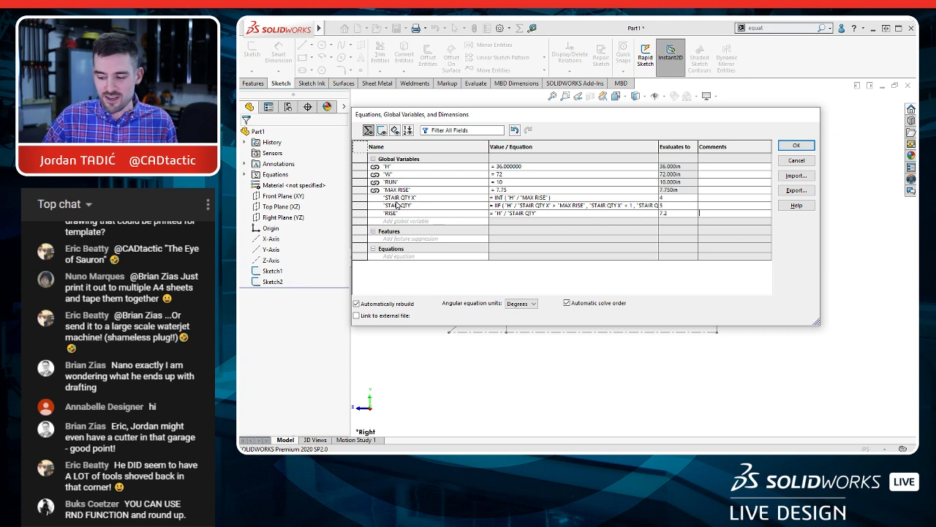
Step: Accept the equations and, in the slope sketch, draw a horizontal centerline about 56.8 in long from the origin and a sloped one up to the apex
{"action": "left_click", "coordinate": [802, 146]}
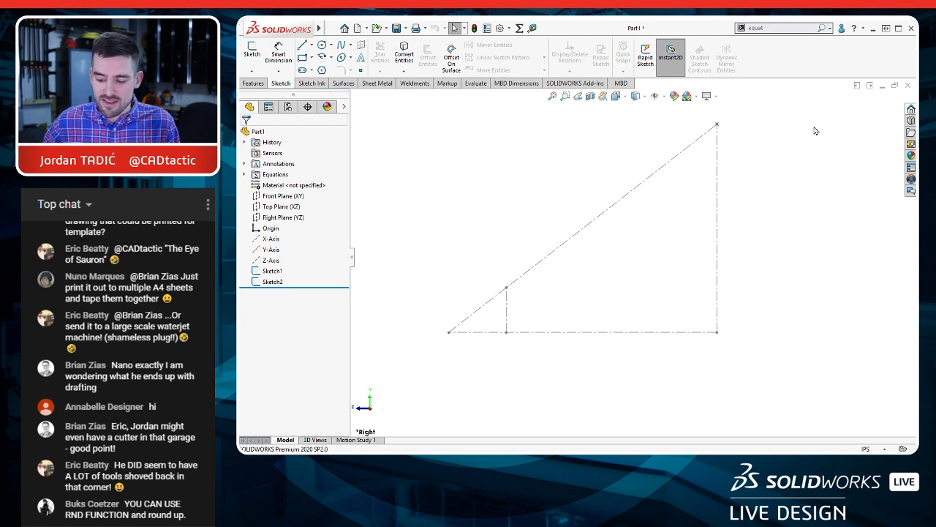
{"action": "left_click", "coordinate": [611, 208]}
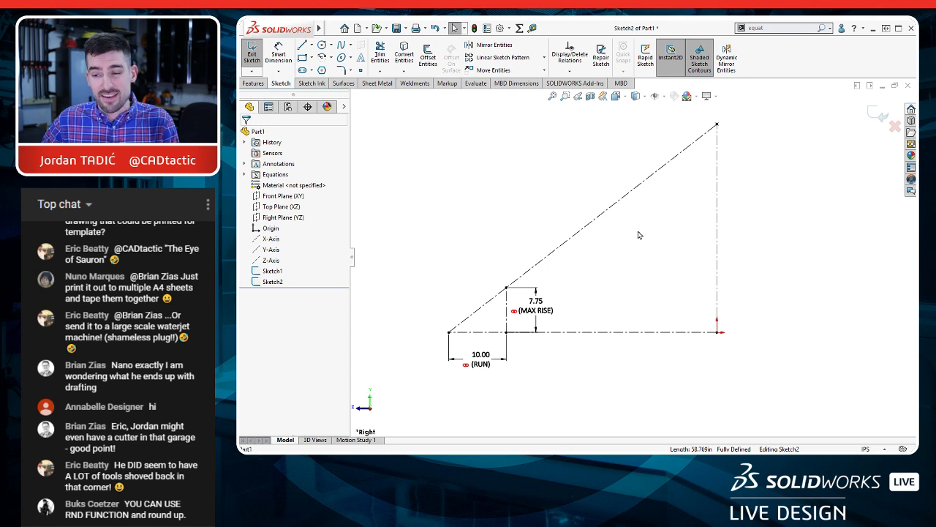
{"action": "key", "text": "s"}
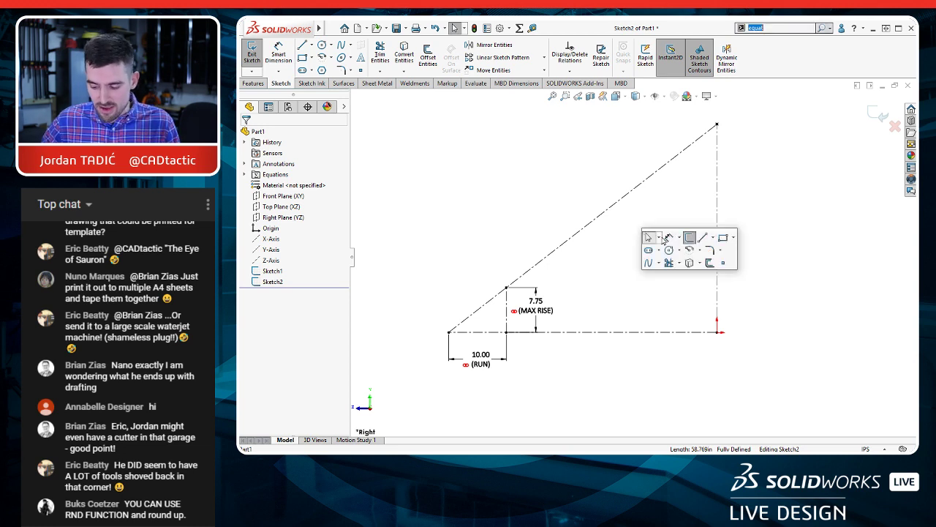
{"action": "left_click", "coordinate": [712, 238]}
{"action": "left_click", "coordinate": [726, 262]}
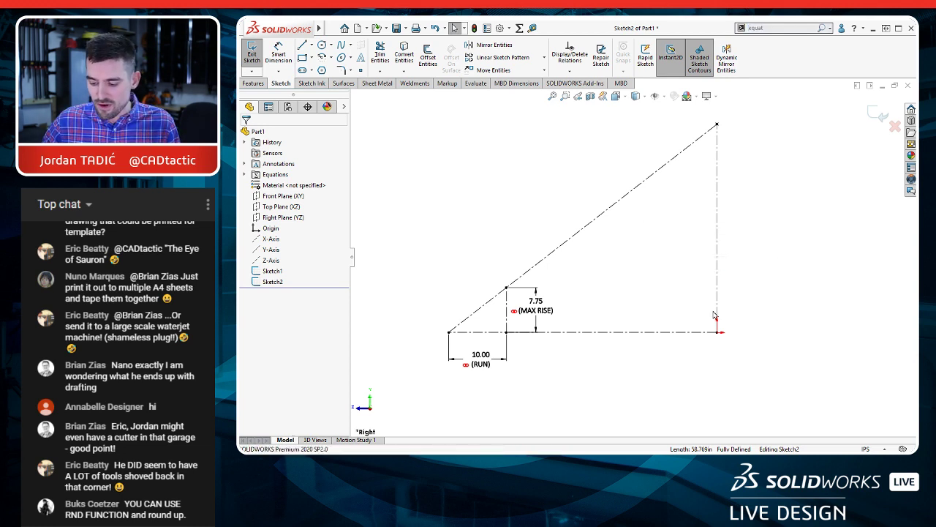
{"action": "left_click", "coordinate": [389, 332]}
{"action": "left_click", "coordinate": [717, 124]}
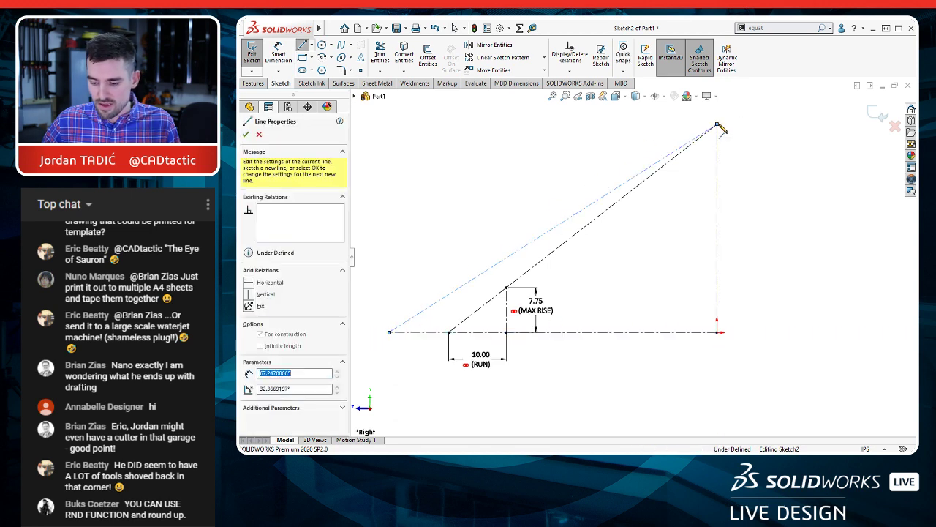
{"action": "key", "text": "Escape"}
{"action": "key", "text": "Escape"}
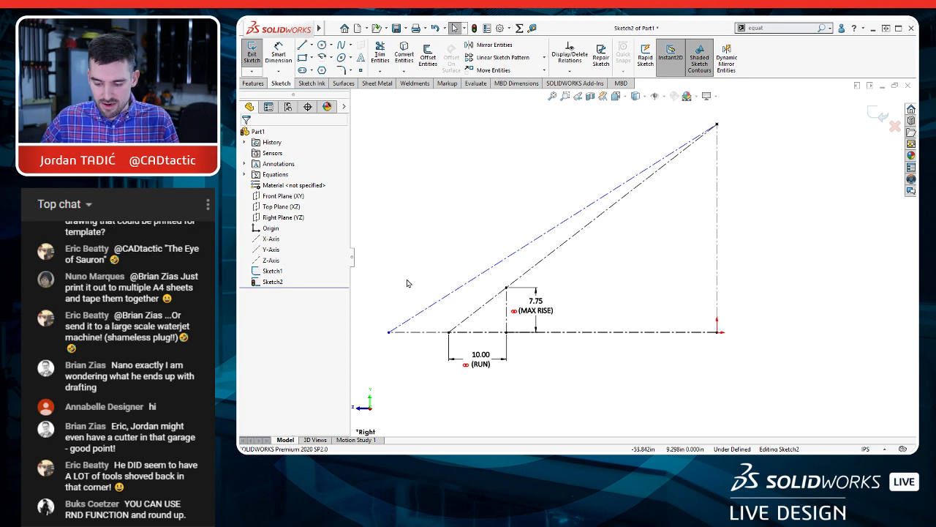
Step: Draw a vertical centerline about 5.73 in tall from the baseline up to the new slope line, near its lower end
{"action": "key", "text": "s"}
{"action": "left_click", "coordinate": [486, 280]}
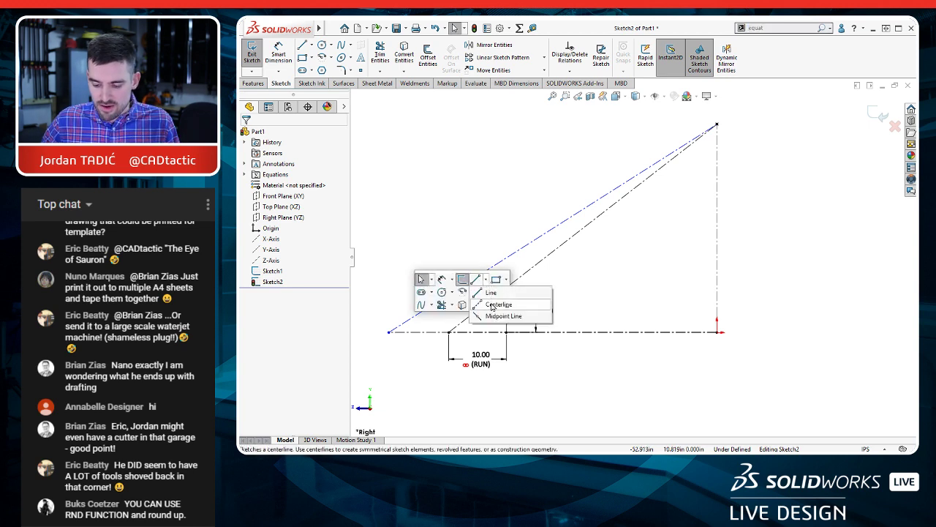
{"action": "left_click", "coordinate": [527, 307]}
{"action": "left_click", "coordinate": [441, 332]}
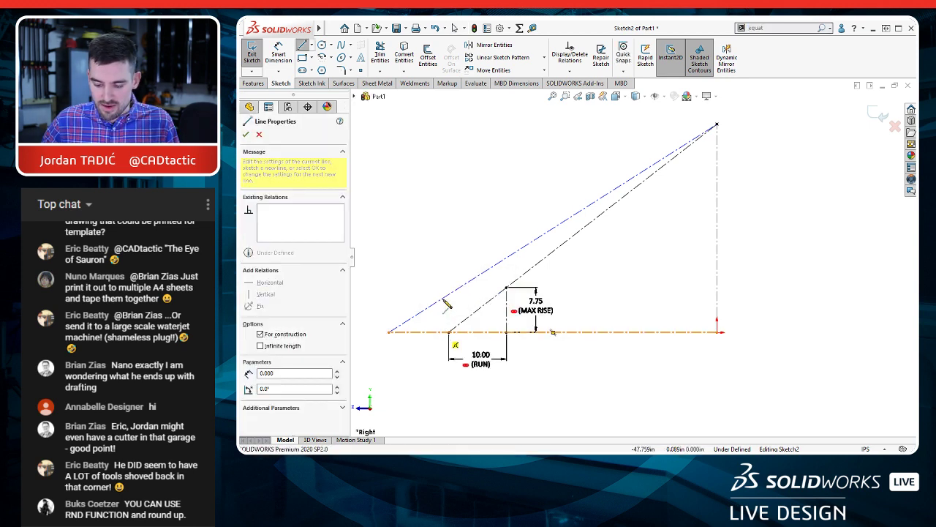
{"action": "left_click", "coordinate": [441, 299]}
{"action": "key", "text": "Escape"}
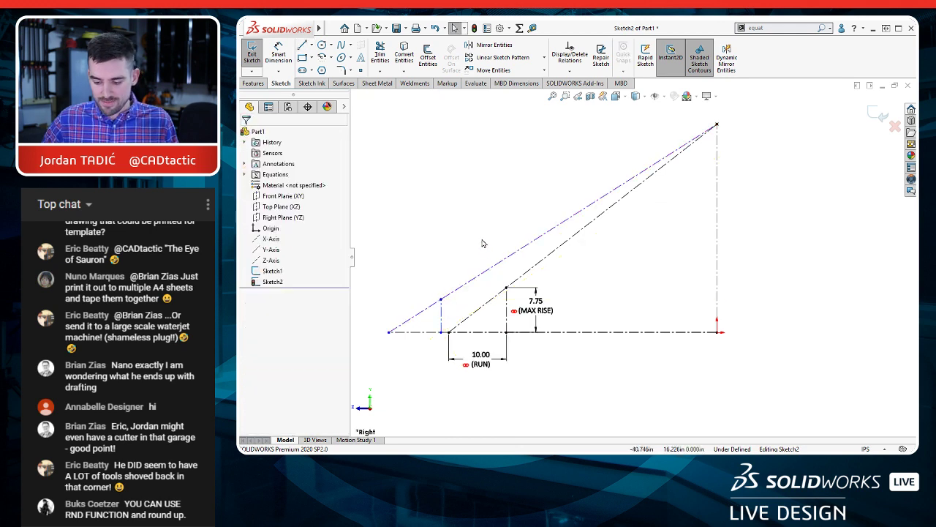
Step: Dimension the new short vertical centerline's height and its horizontal distance from the new slope line's lower endpoint, keeping the drawn values
{"action": "key", "text": "d"}
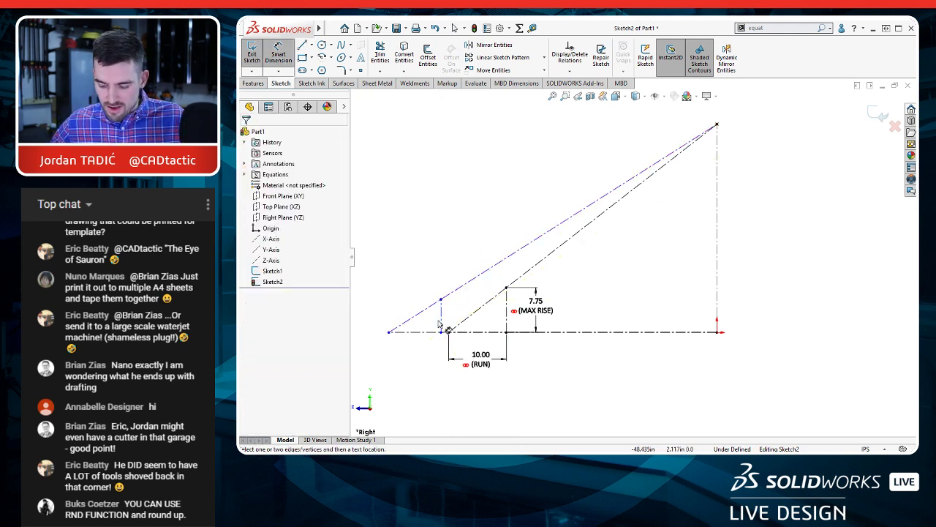
{"action": "left_click", "coordinate": [438, 303]}
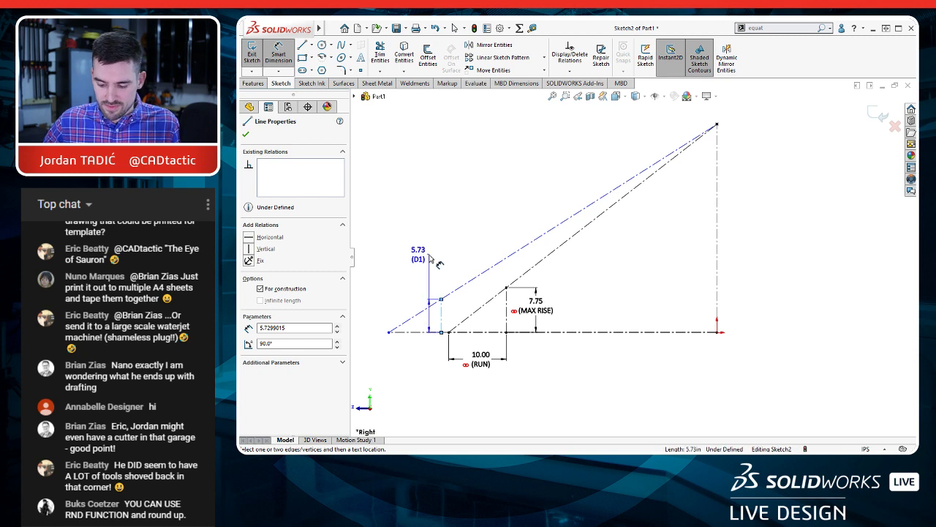
{"action": "left_click", "coordinate": [419, 255]}
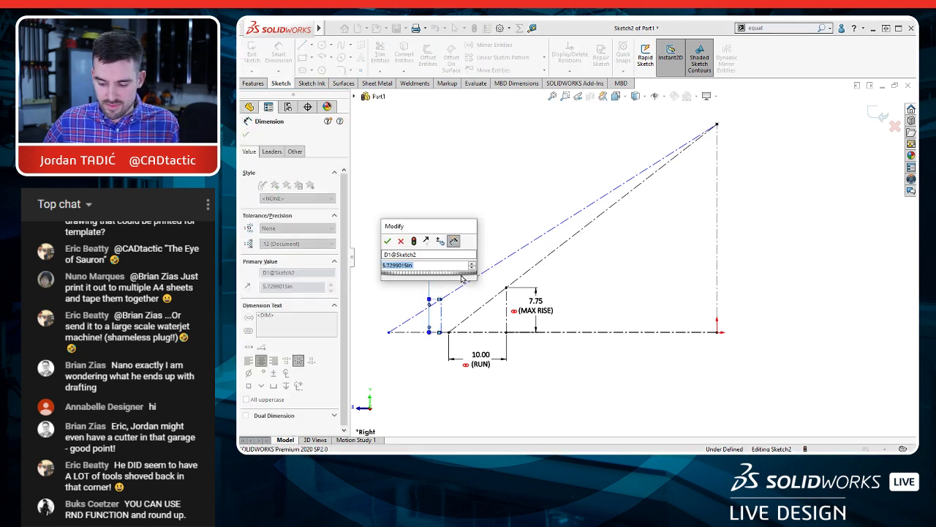
{"action": "key", "text": "Escape"}
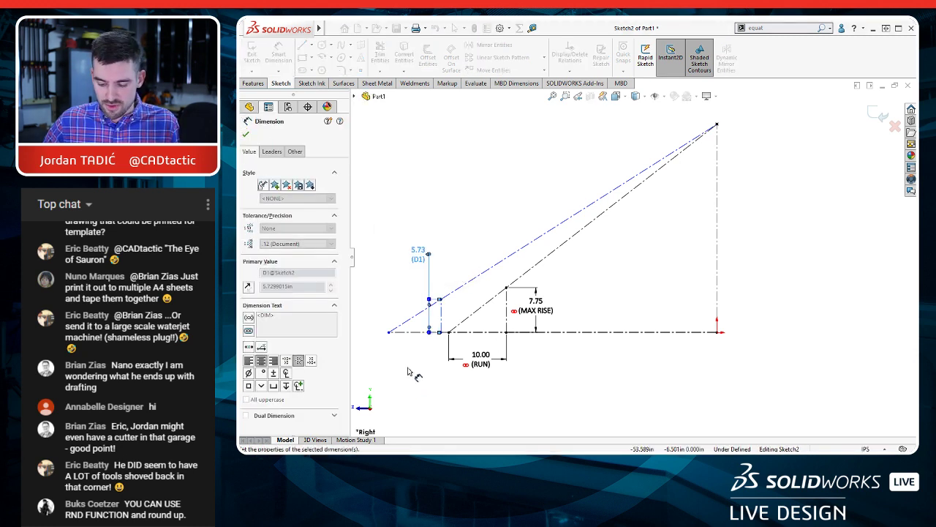
{"action": "left_click", "coordinate": [390, 333]}
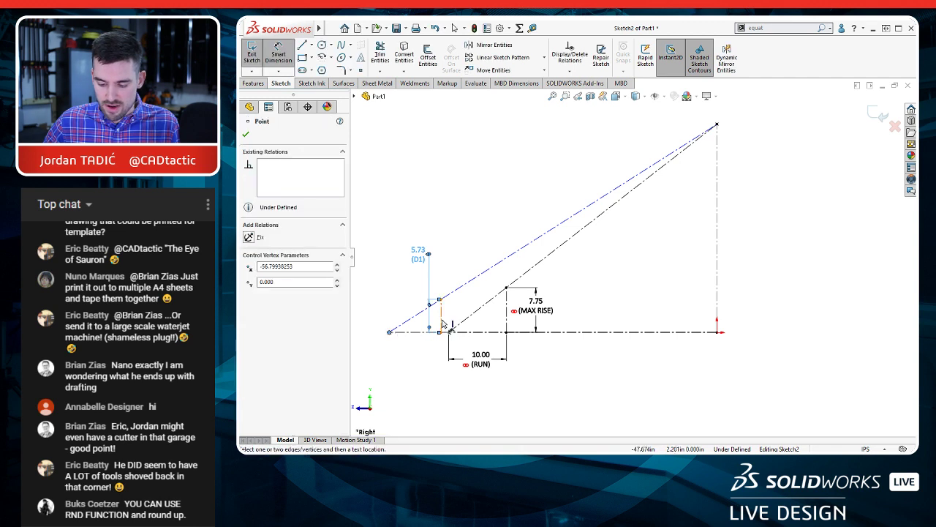
{"action": "left_click", "coordinate": [441, 320]}
{"action": "left_click", "coordinate": [426, 362]}
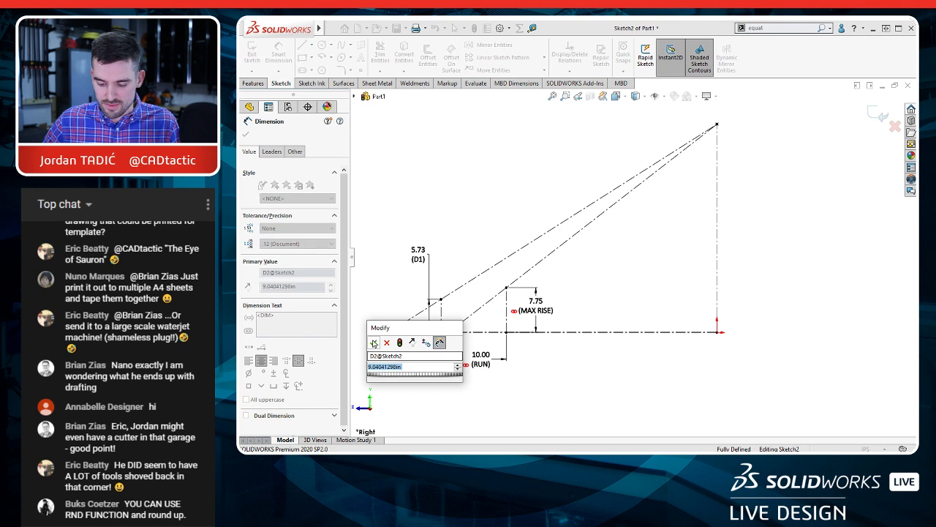
{"action": "left_click", "coordinate": [373, 341]}
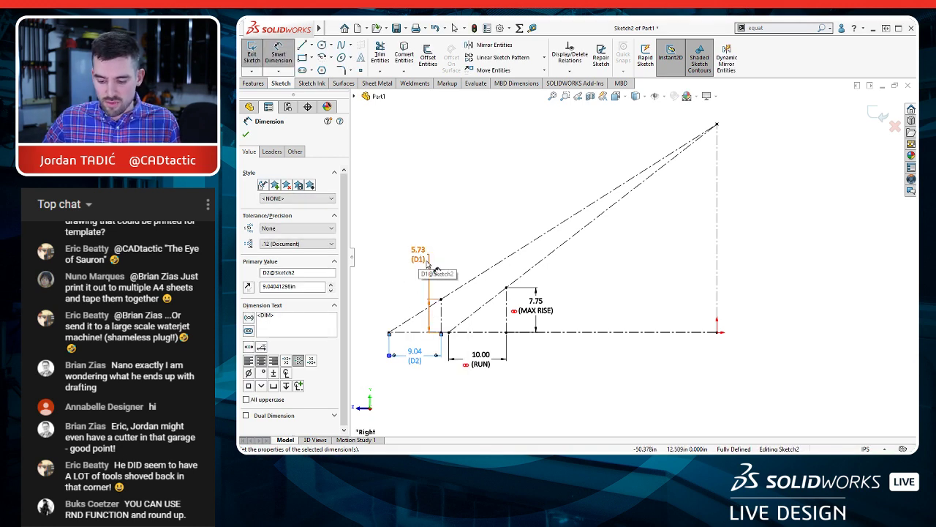
{"action": "key", "text": "Escape"}
{"action": "key", "text": "Escape"}
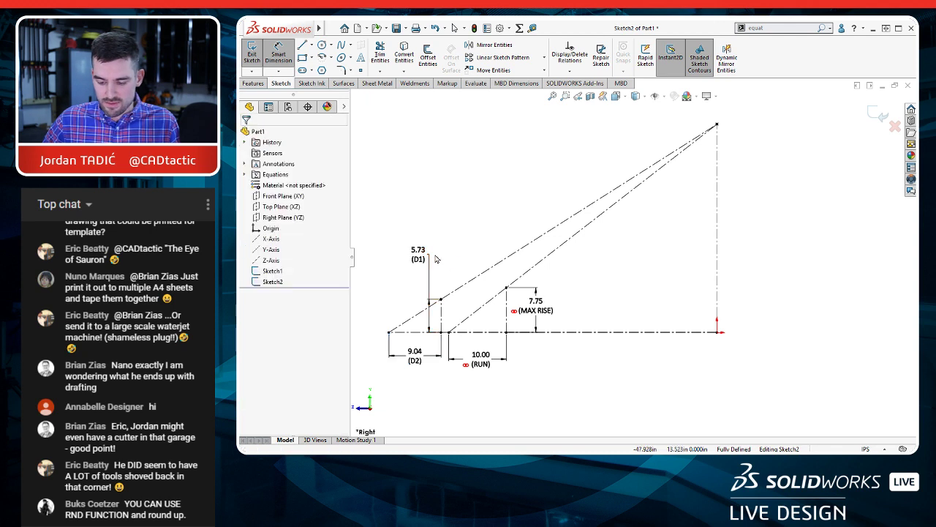
Step: Link the height dimension of the new short vertical centerline to the RISE global variable
{"action": "right_click", "coordinate": [419, 258]}
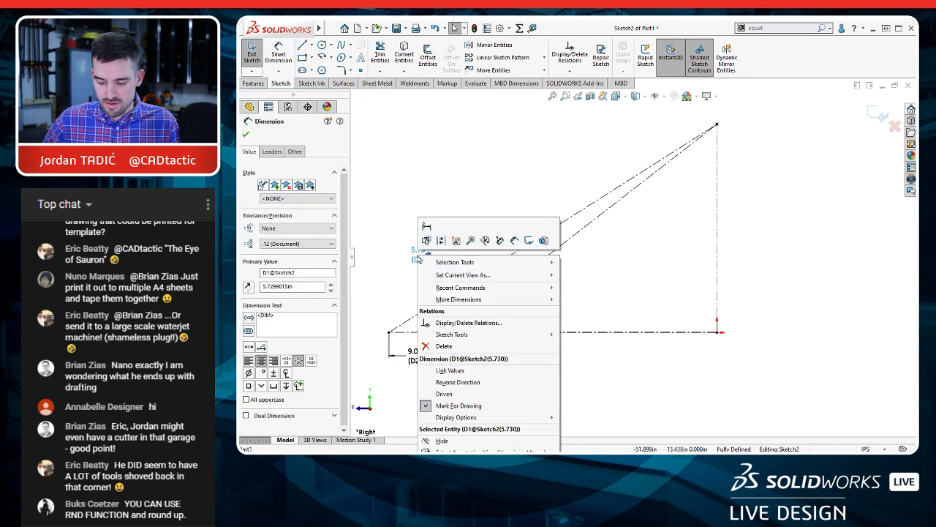
{"action": "left_click", "coordinate": [472, 370]}
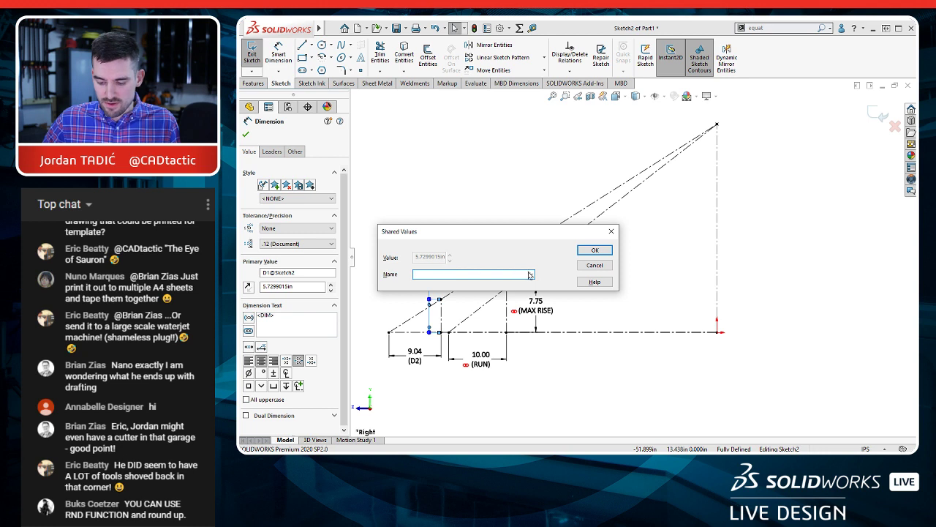
{"action": "left_click", "coordinate": [530, 275]}
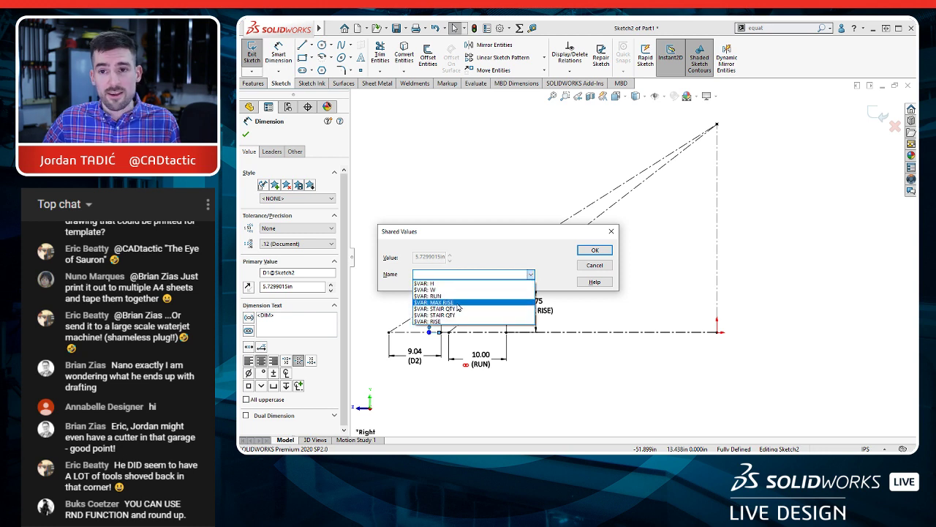
{"action": "left_click", "coordinate": [453, 323]}
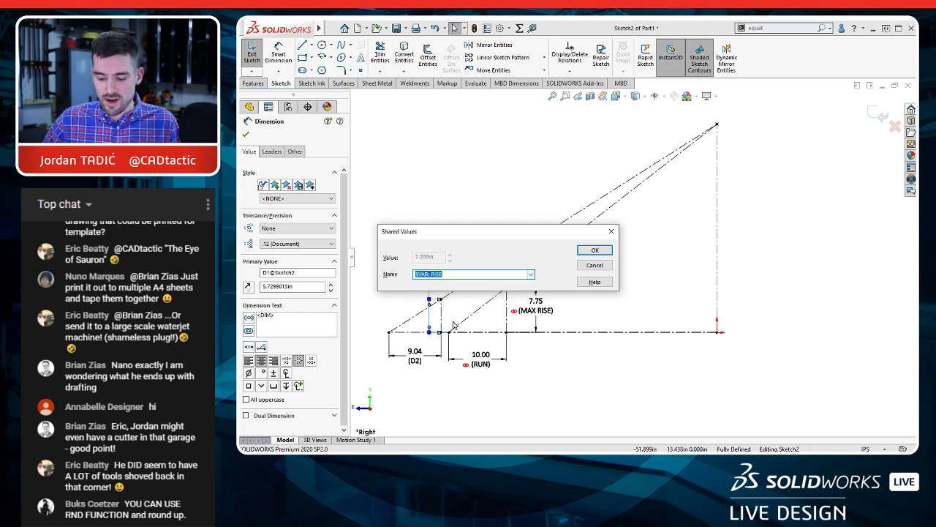
{"action": "left_click", "coordinate": [595, 250]}
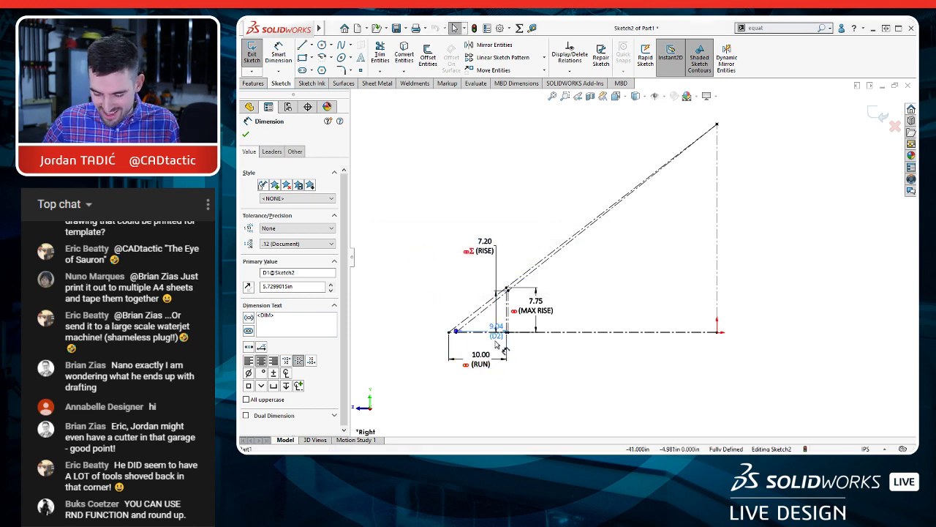
Step: Move the new horizontal dimension clear of the slope lines and link its value to the RUN global variable
{"action": "left_click", "coordinate": [423, 292]}
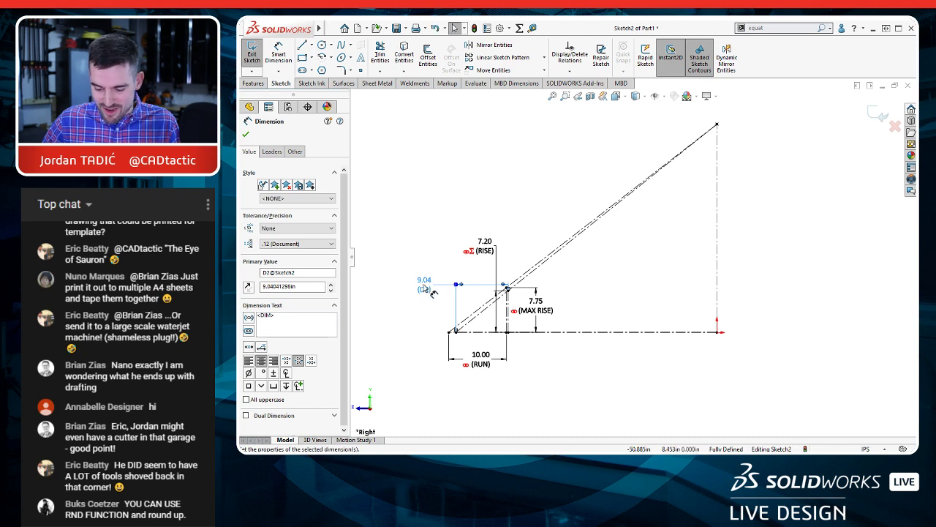
{"action": "right_click", "coordinate": [424, 287]}
{"action": "left_click", "coordinate": [465, 412]}
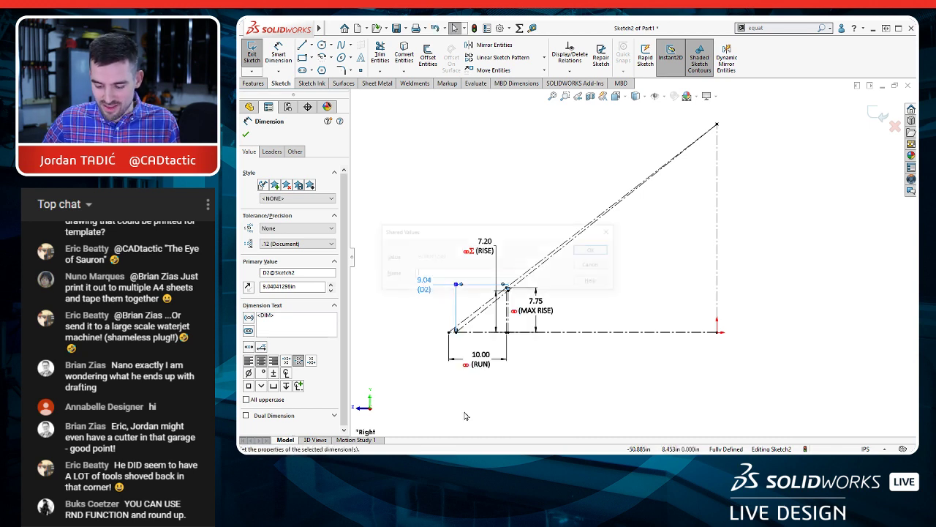
{"action": "left_click", "coordinate": [530, 275]}
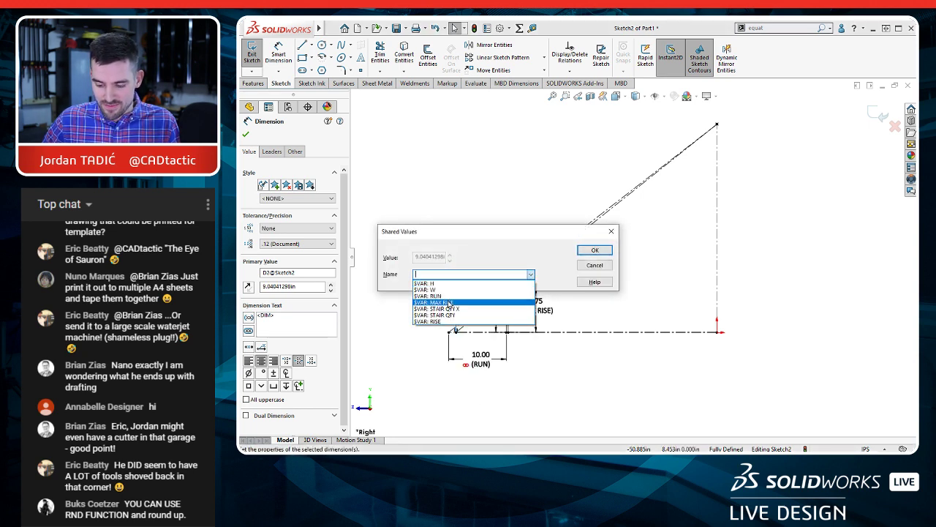
{"action": "left_click", "coordinate": [431, 296]}
{"action": "left_click", "coordinate": [595, 249]}
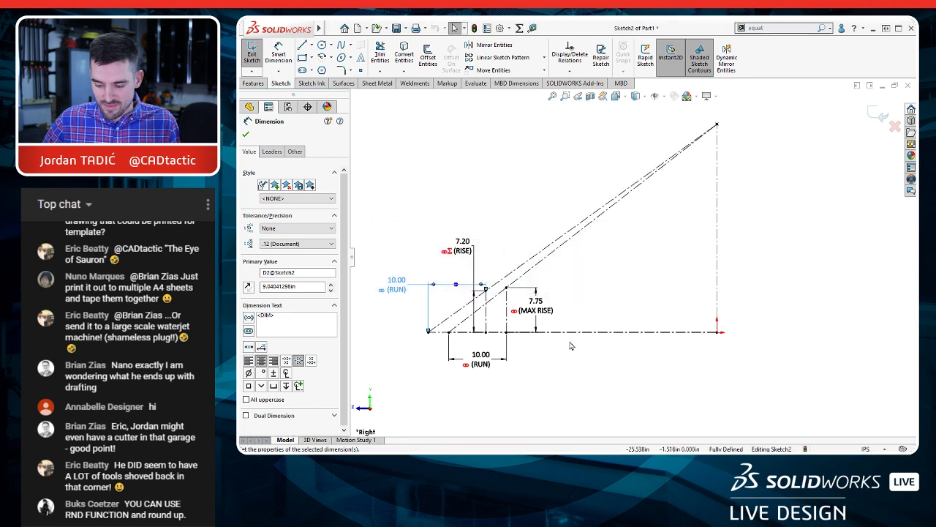
Step: Reposition the new RUN and RISE dimensions for a clearer layout beside the slope's lower end and exit the sketch
{"action": "mouse_move", "coordinate": [398, 286]}
{"action": "left_mouse_down"}
{"action": "mouse_move", "coordinate": [395, 327]}
{"action": "mouse_move", "coordinate": [399, 309]}
{"action": "left_mouse_up"}
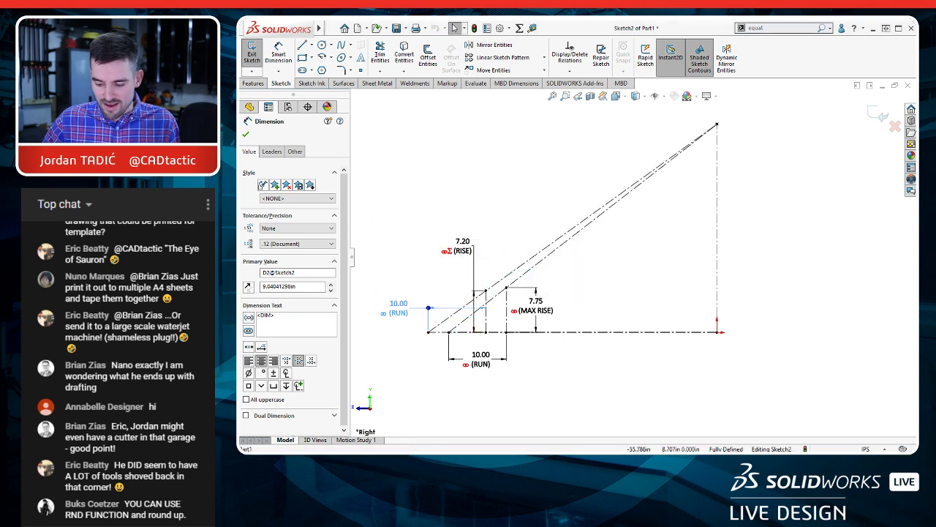
{"action": "left_click_drag", "start_coordinate": [469, 250], "coordinate": [443, 246]}
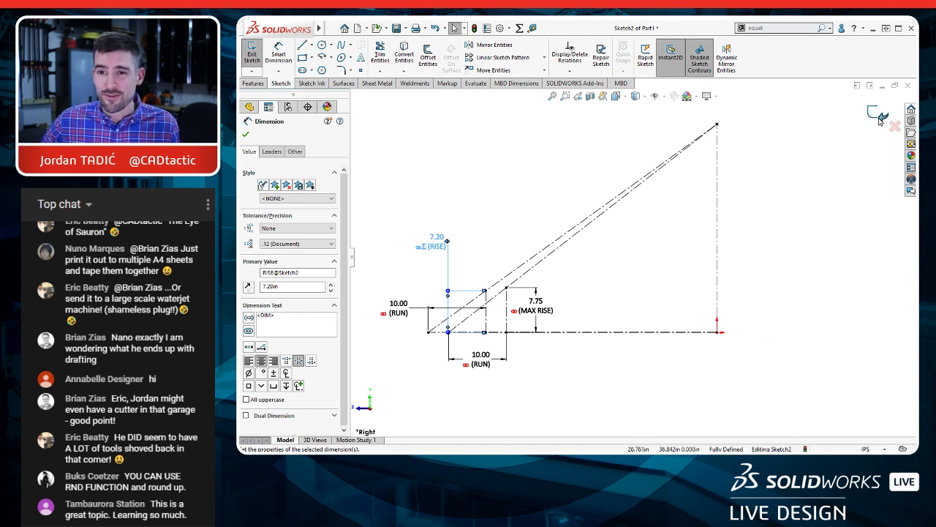
{"action": "left_click", "coordinate": [876, 115]}
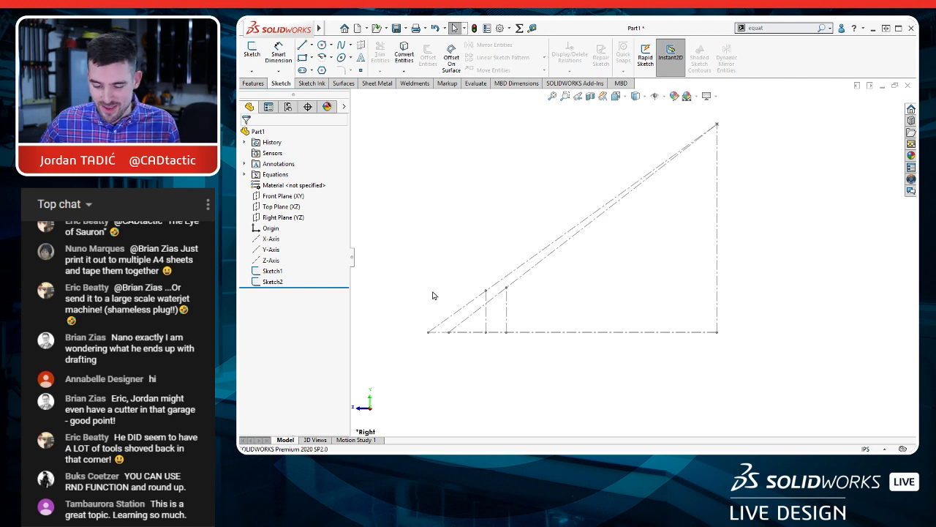
Step: Rename Sketch1 as FRONT LAYOUT
{"action": "mouse_move", "coordinate": [494, 262]}
{"action": "middle_mouse_down"}
{"action": "mouse_move", "coordinate": [522, 266]}
{"action": "mouse_move", "coordinate": [519, 254]}
{"action": "mouse_move", "coordinate": [547, 264]}
{"action": "middle_mouse_up"}
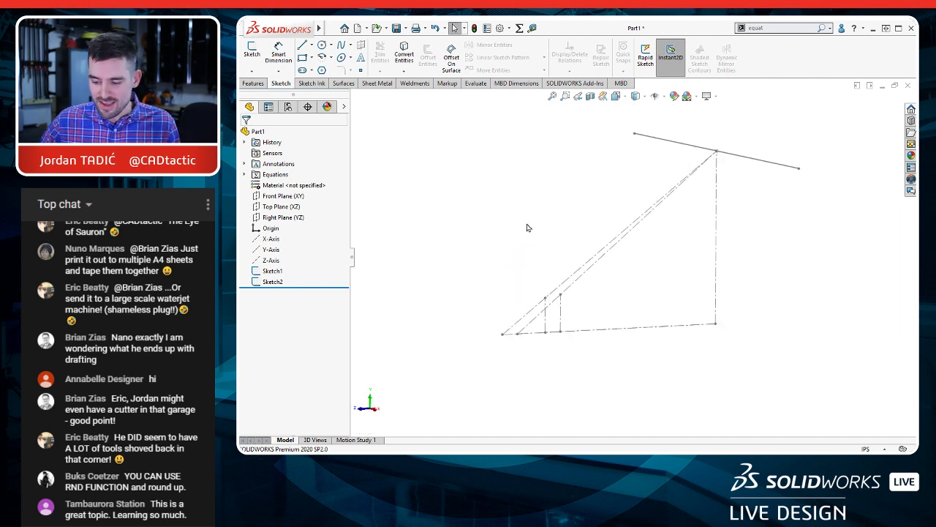
{"action": "left_click", "coordinate": [273, 272]}
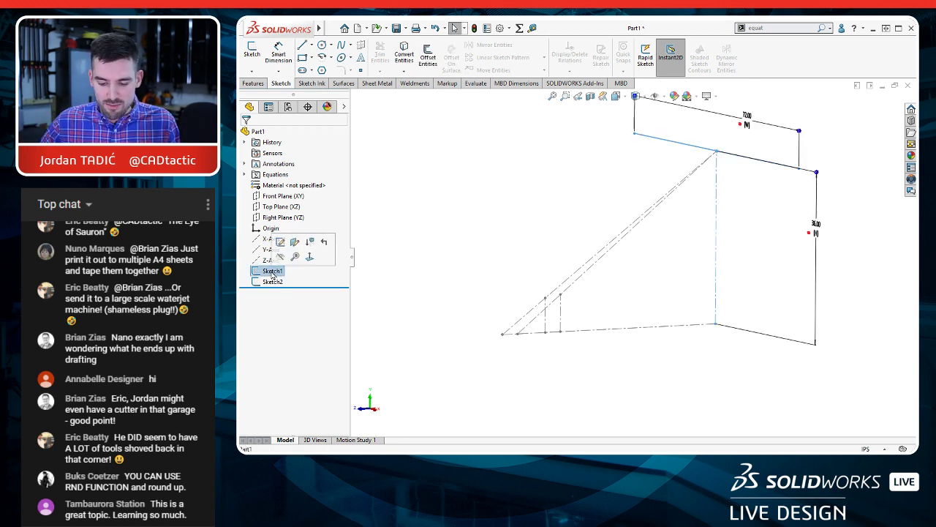
{"action": "left_click", "coordinate": [272, 271]}
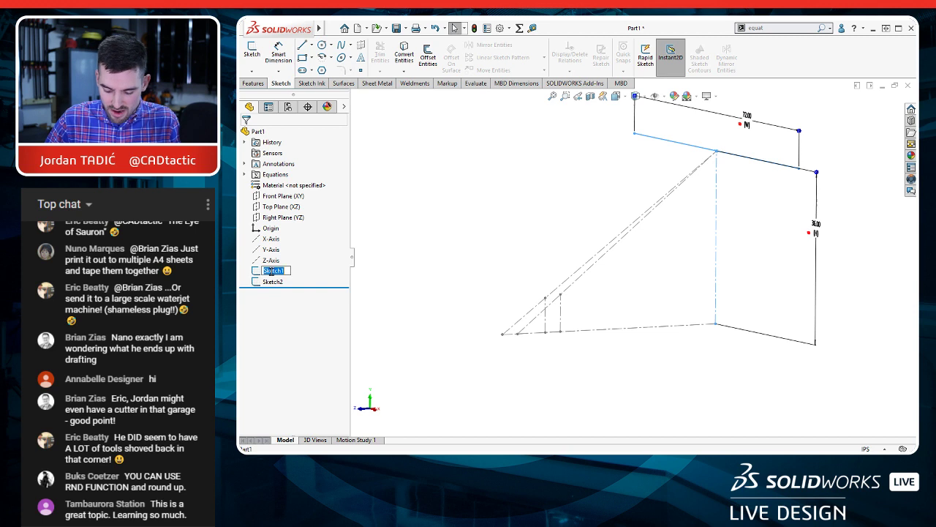
{"action": "type", "text": "FRONT LAYOUT"}
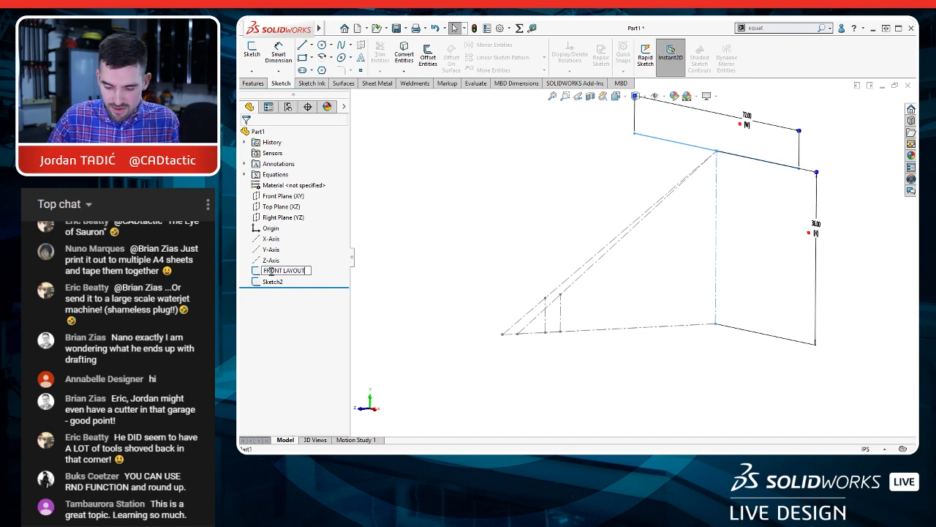
{"action": "key", "text": "Return"}
Step: Rename Sketch2 as SIDE LAYOUT
{"action": "left_click", "coordinate": [273, 282]}
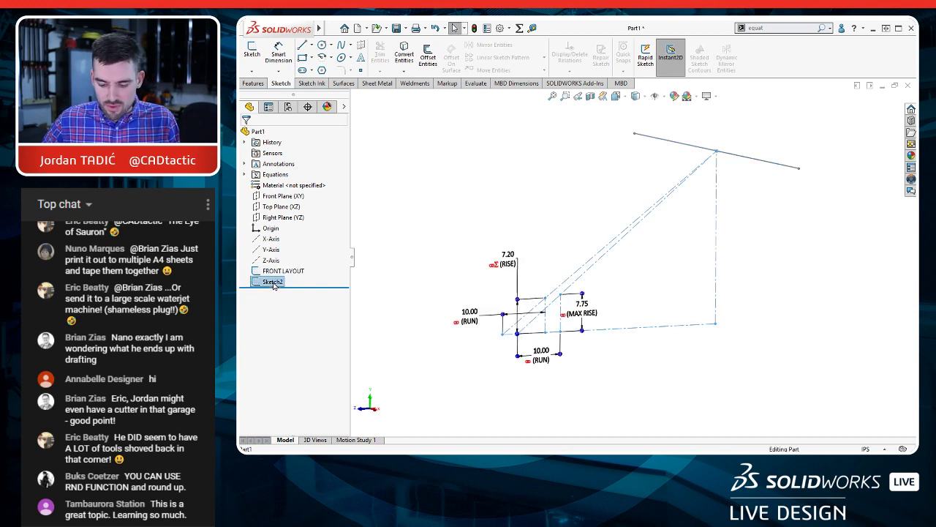
{"action": "left_click", "coordinate": [272, 283]}
{"action": "type", "text": "SIDE"}
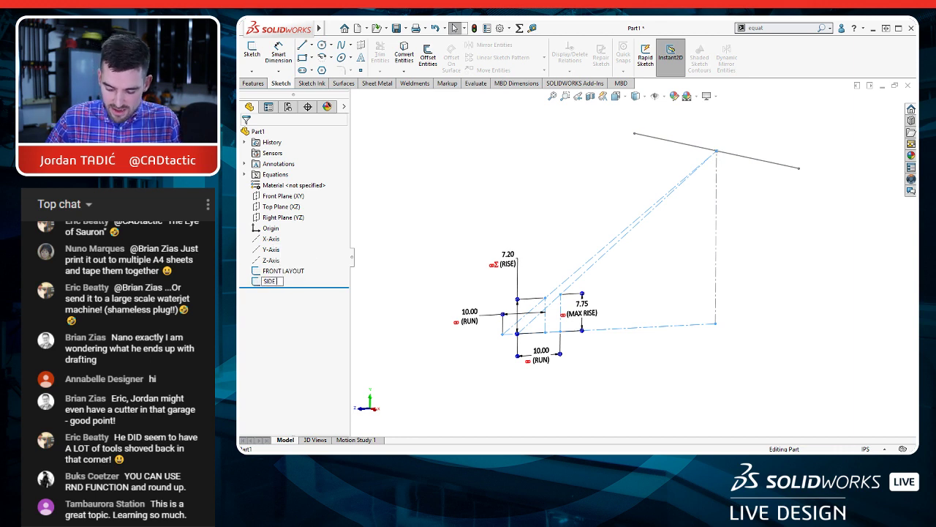
{"action": "type", "text": " LAYOUT"}
{"action": "key", "text": "Return"}
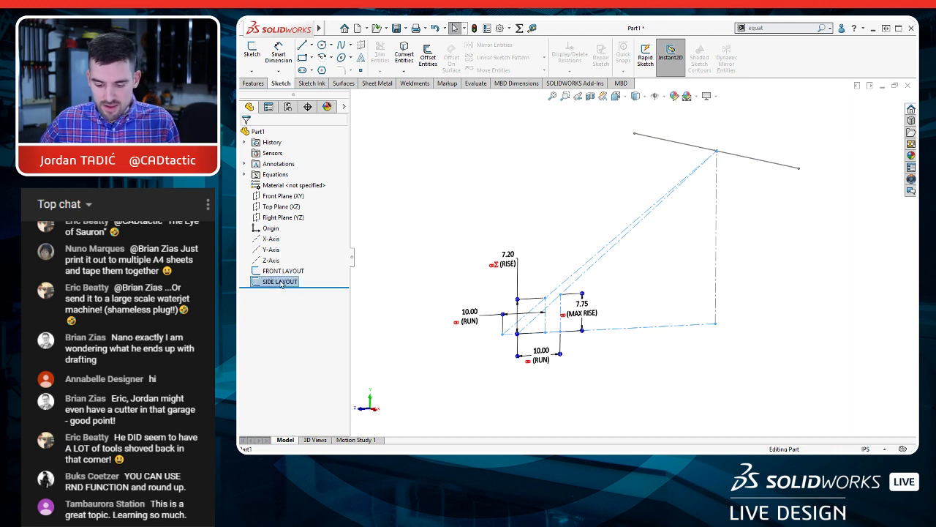
Step: Add the FRONT LAYOUT and SIDE LAYOUT sketches together to Favorites and expand the Favorites folder in the feature tree
{"action": "left_click", "coordinate": [295, 273], "text": "ctrl"}
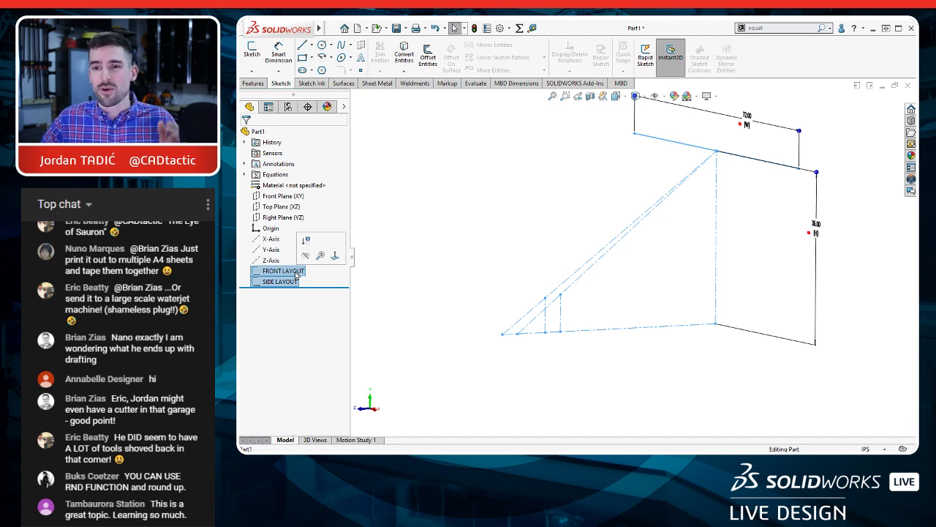
{"action": "right_click", "coordinate": [296, 275]}
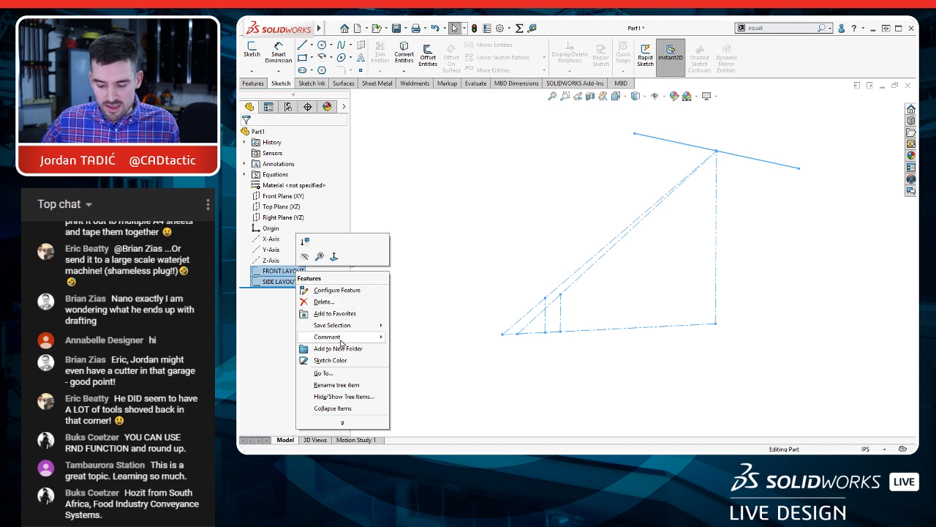
{"action": "left_click", "coordinate": [337, 315]}
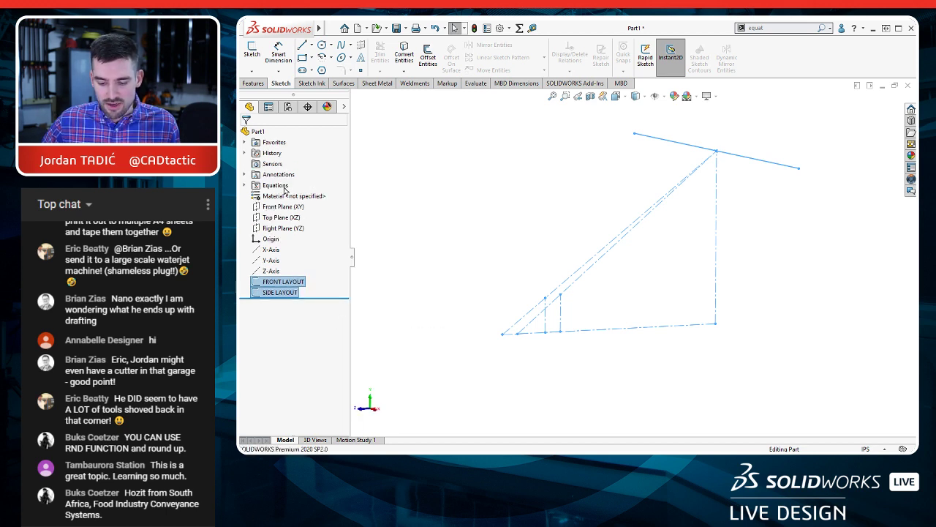
{"action": "left_click", "coordinate": [245, 142]}
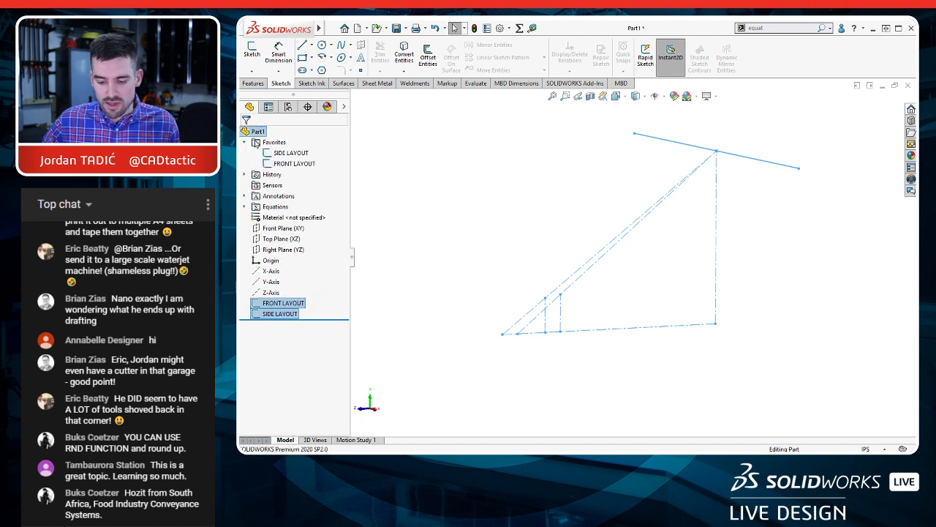
{"action": "left_click", "coordinate": [389, 198]}
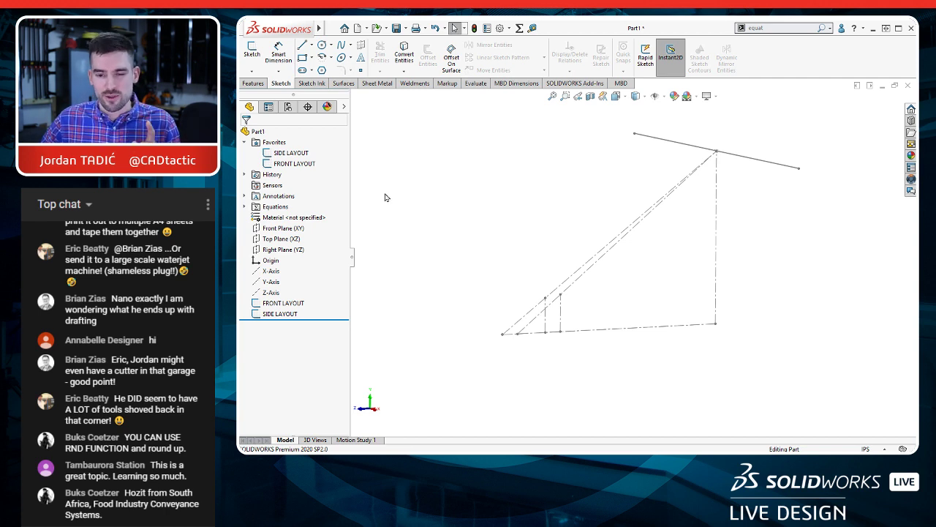
Step: Start a new sketch on the Right Plane (YZ), over the side layout
{"action": "left_click", "coordinate": [281, 250]}
{"action": "left_click", "coordinate": [286, 228]}
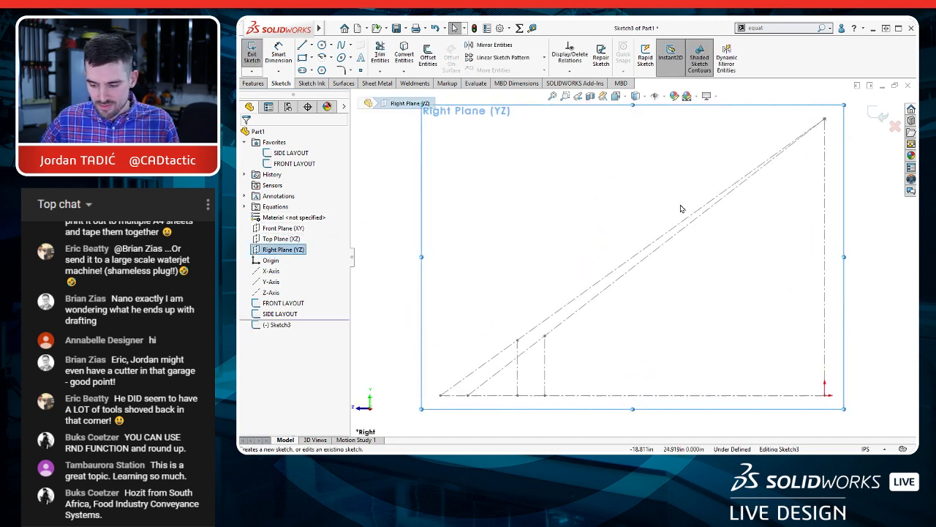
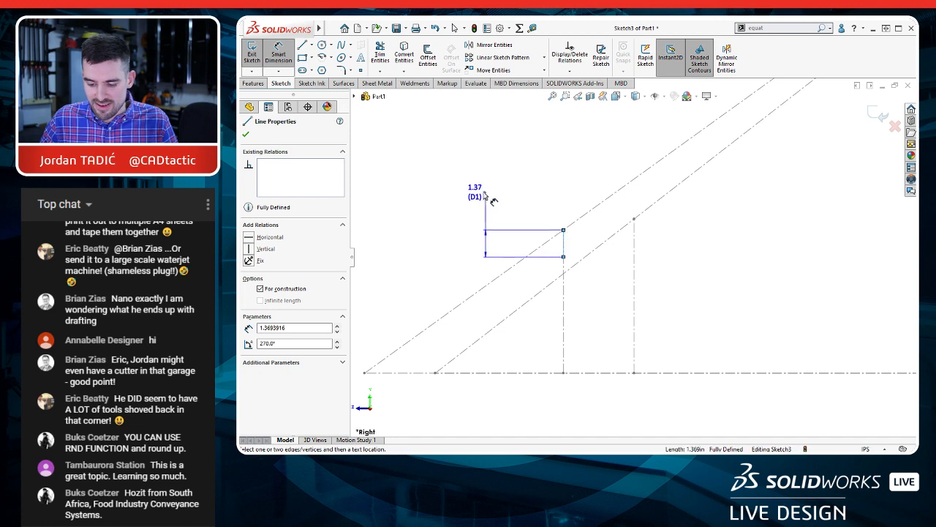
Step: Dimension the short vertical construction line below the first-step corner to 1.5 in
{"action": "left_click", "coordinate": [479, 191]}
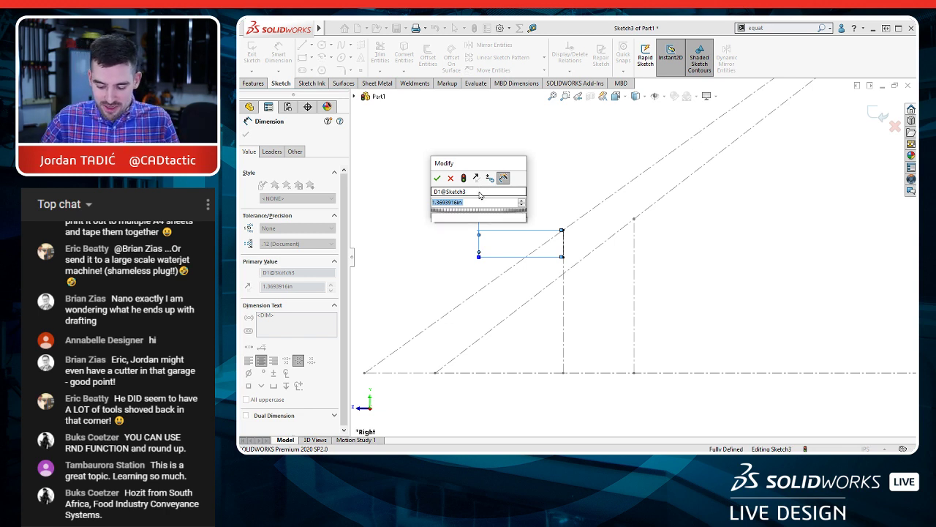
{"action": "type", "text": "1.5"}
{"action": "key", "text": "Return"}
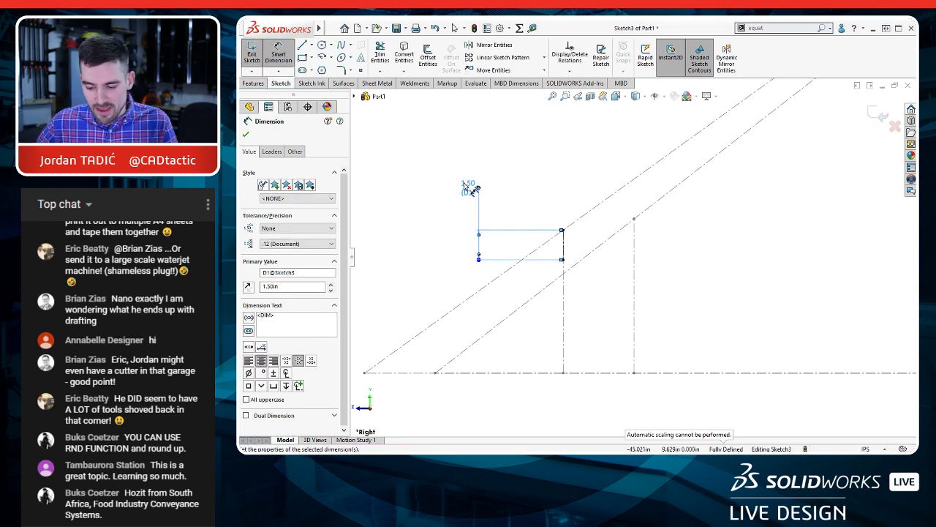
{"action": "right_click", "coordinate": [465, 188]}
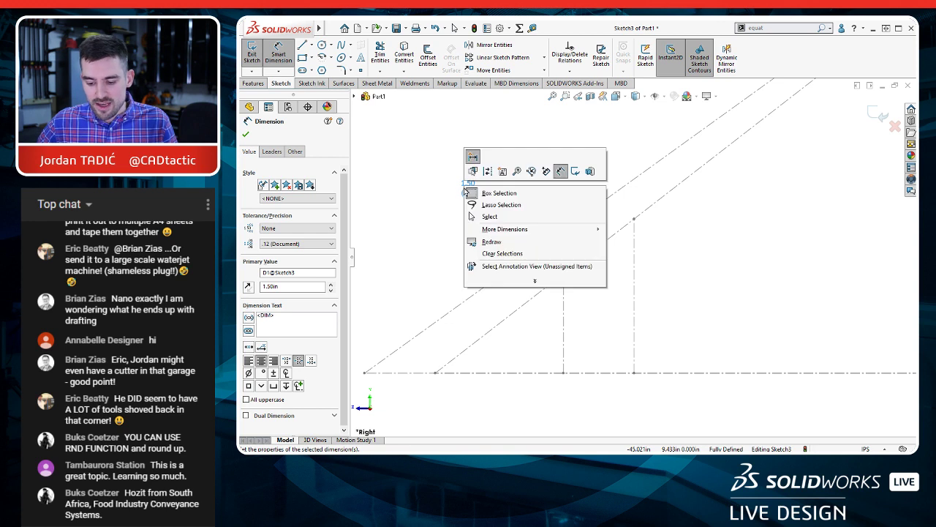
{"action": "left_click", "coordinate": [600, 123]}
{"action": "key", "text": "Escape"}
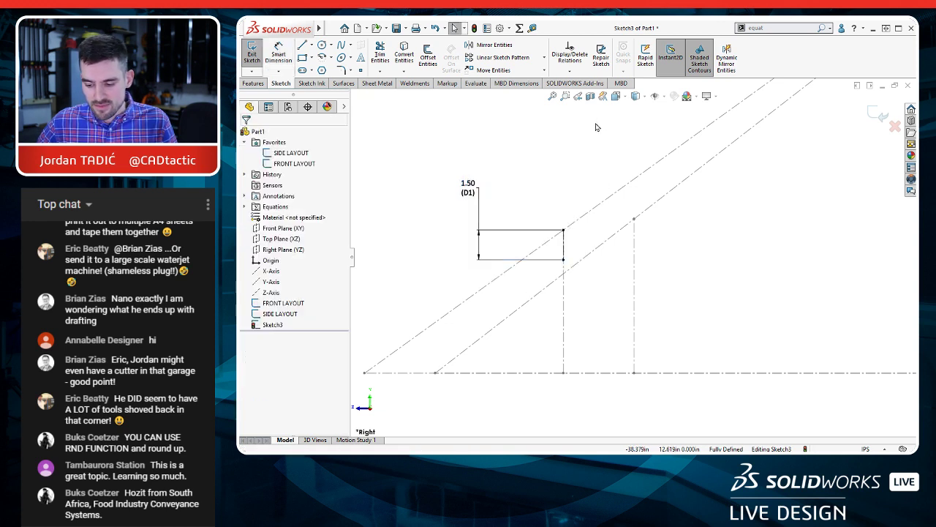
Step: Link the 1.50 in dimension to a shared value named Thickness
{"action": "left_click", "coordinate": [472, 189]}
{"action": "right_click", "coordinate": [472, 189]}
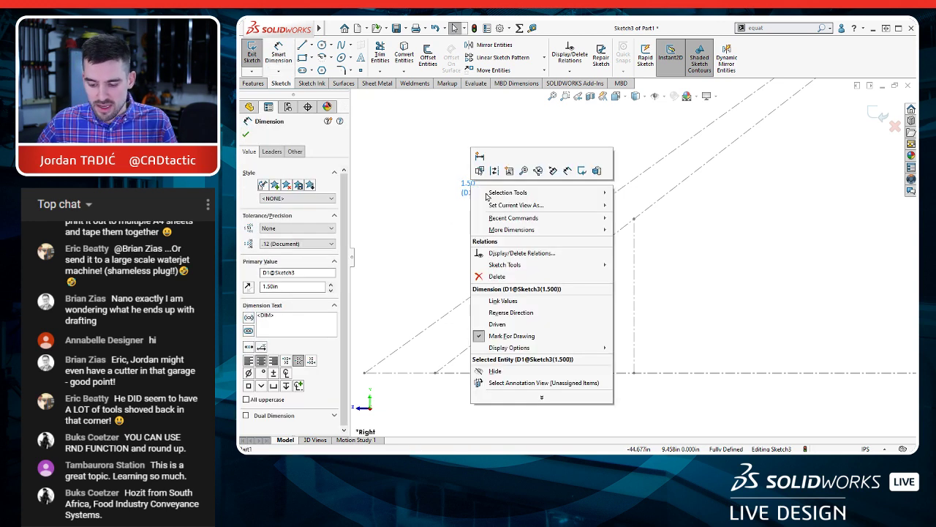
{"action": "left_click", "coordinate": [509, 304]}
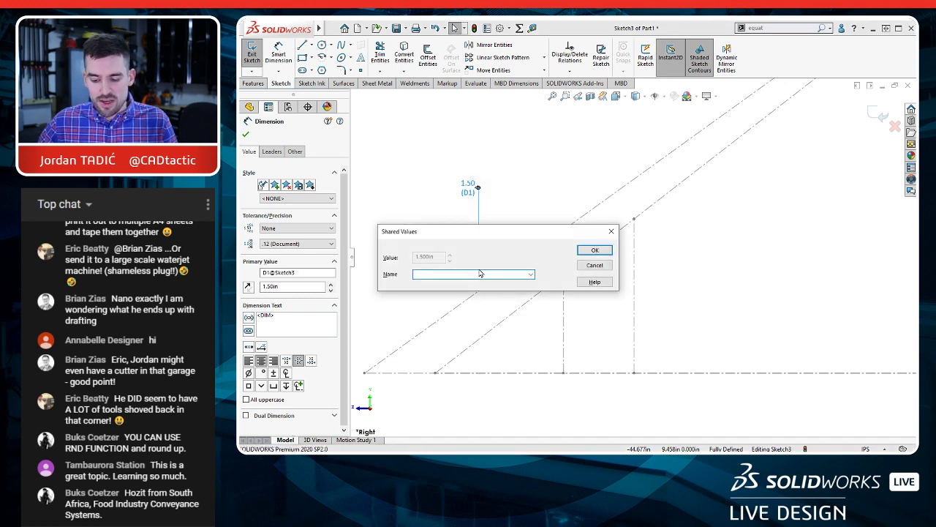
{"action": "type", "text": "T"}
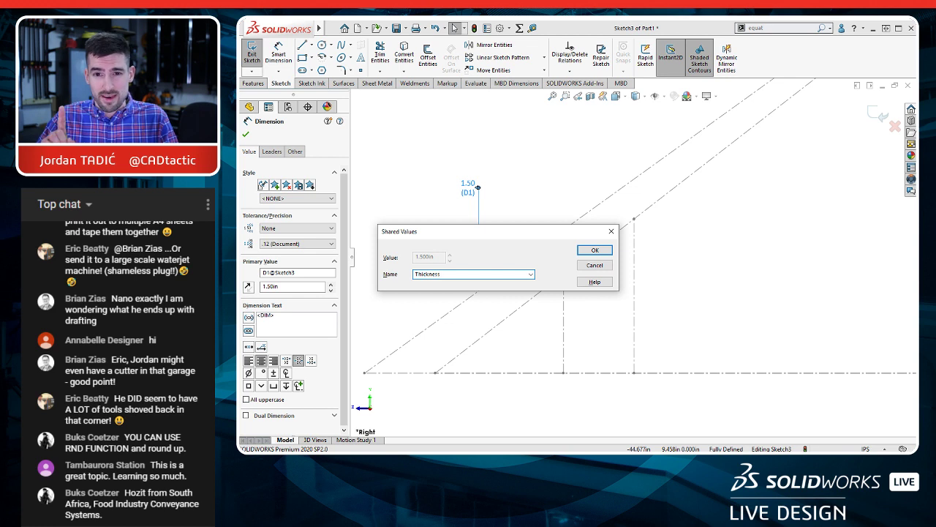
{"action": "type", "text": "hickness"}
{"action": "left_click", "coordinate": [595, 250]}
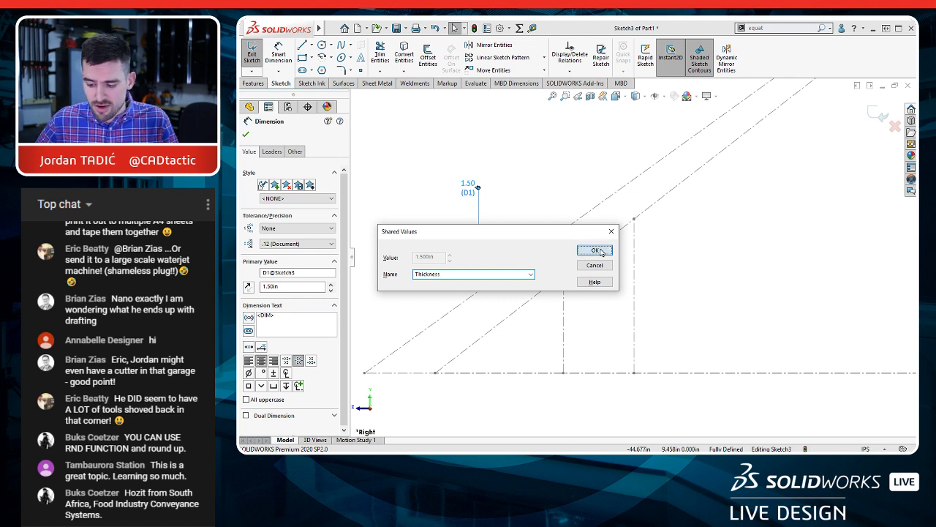
{"action": "key", "text": "Escape"}
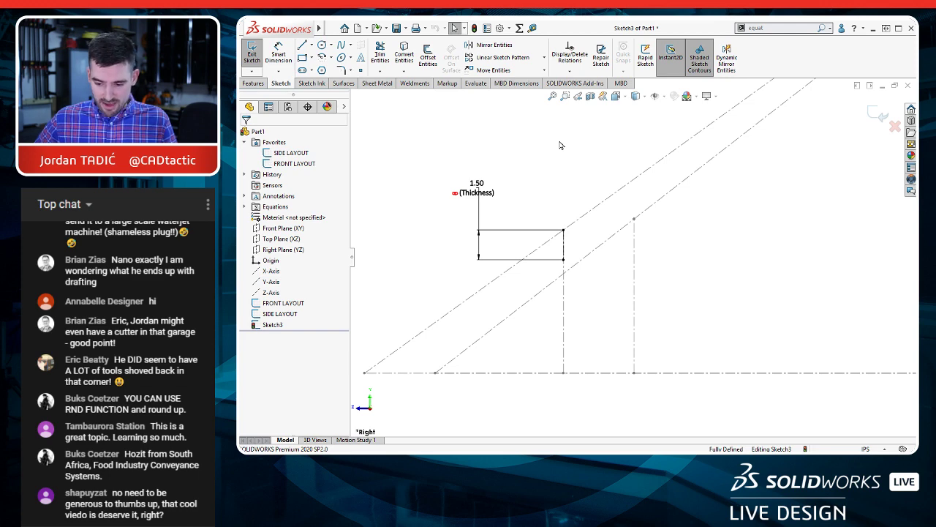
Step: Save the part on the Desktop with the file name Stairs
{"action": "key", "text": "ctrl+s"}
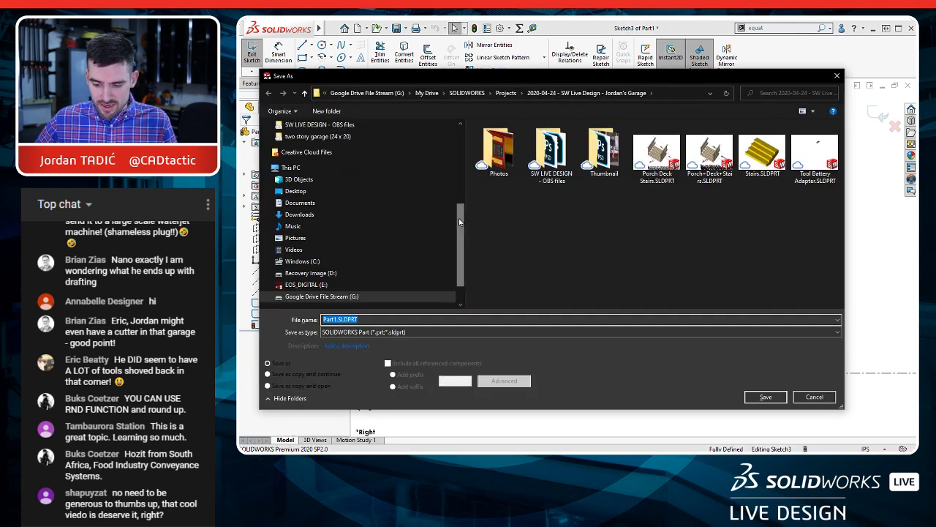
{"action": "scroll", "coordinate": [459, 218], "scroll_direction": "up", "scroll_amount": 5}
{"action": "left_click", "coordinate": [296, 144]}
{"action": "left_click", "coordinate": [379, 319]}
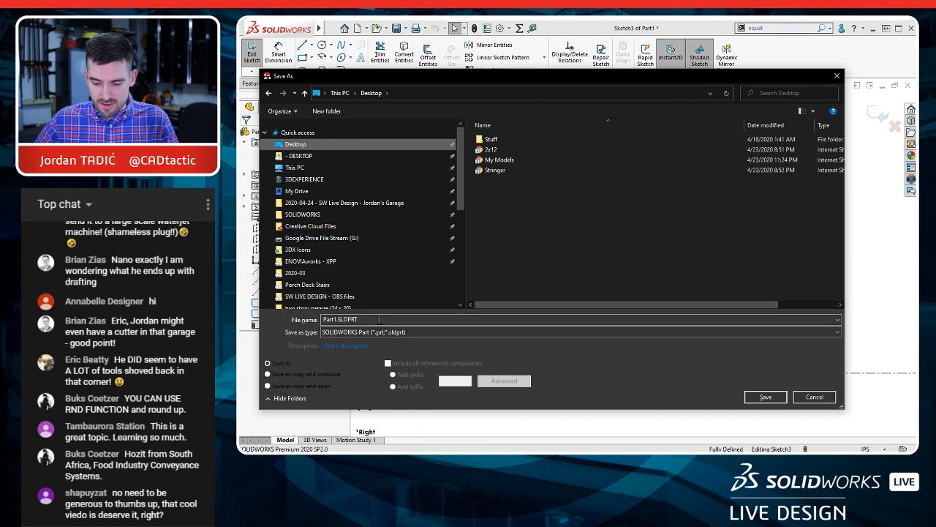
{"action": "double_click", "coordinate": [378, 320]}
{"action": "type", "text": "Stairs"}
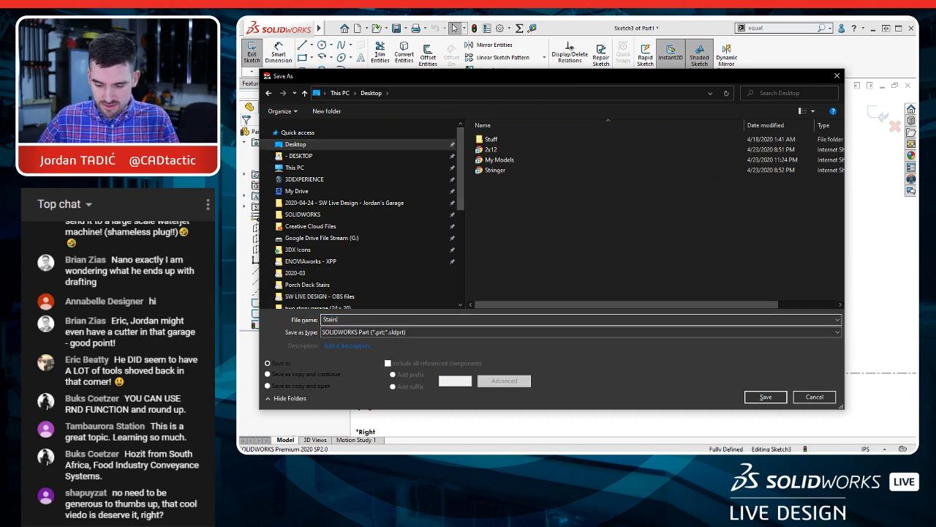
{"action": "key", "text": "Return"}
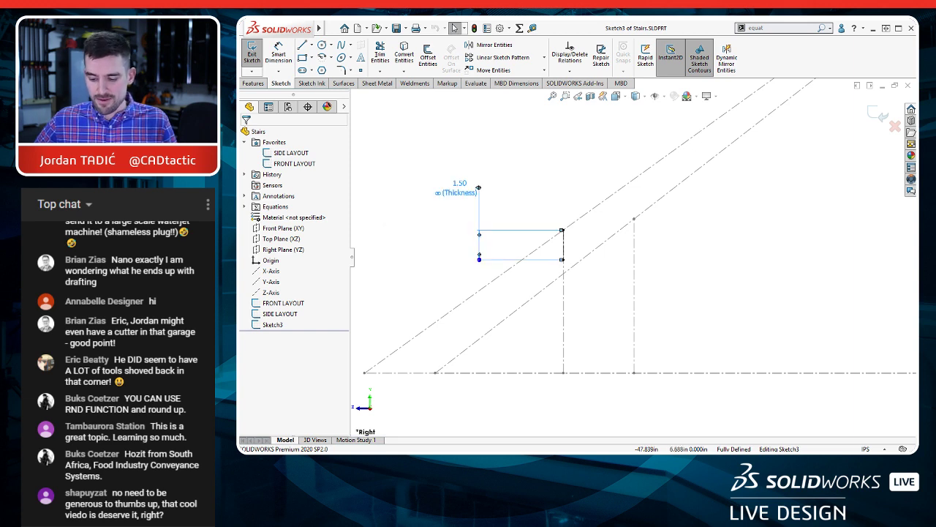
Step: Sketch a closed five-sided stringer outline from the construction line's lower endpoint to the back vertical and down to the ground line, with a base about 10 in long
{"action": "scroll", "coordinate": [618, 270], "scroll_direction": "up", "scroll_amount": 1}
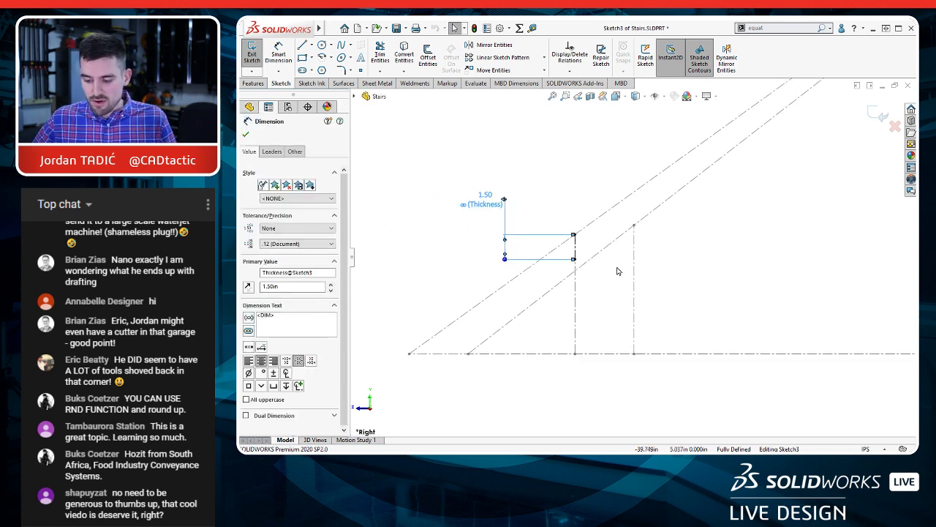
{"action": "scroll", "coordinate": [649, 269], "scroll_direction": "up", "scroll_amount": 3}
{"action": "scroll", "coordinate": [543, 319], "scroll_direction": "up", "scroll_amount": 2}
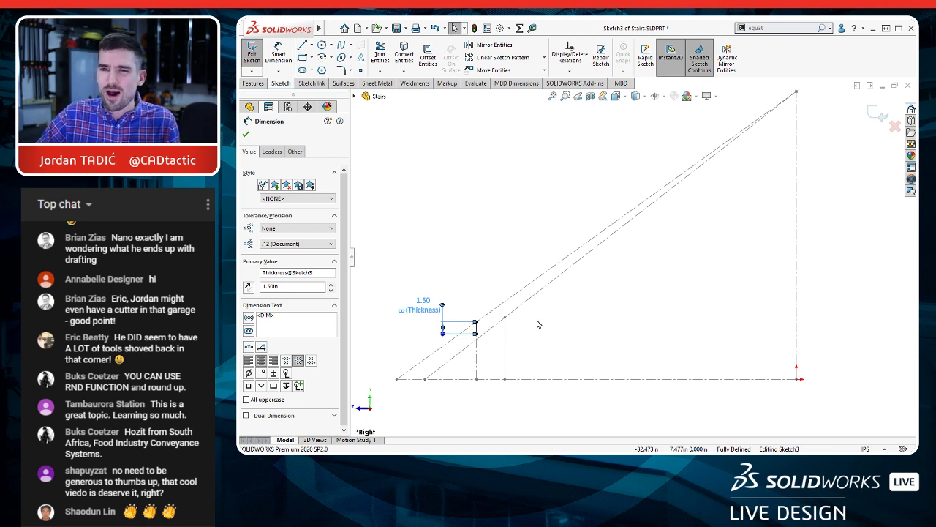
{"action": "key", "text": "s"}
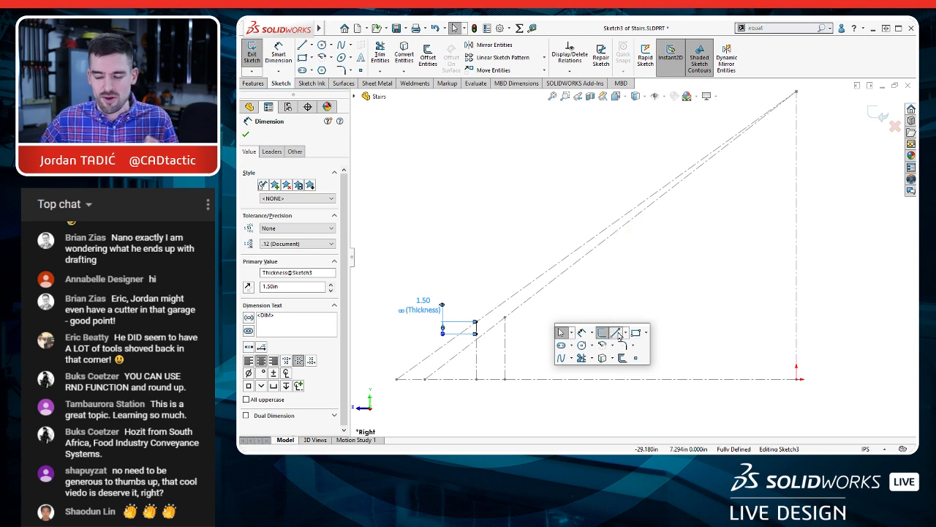
{"action": "left_click", "coordinate": [618, 335]}
{"action": "left_click", "coordinate": [476, 333]}
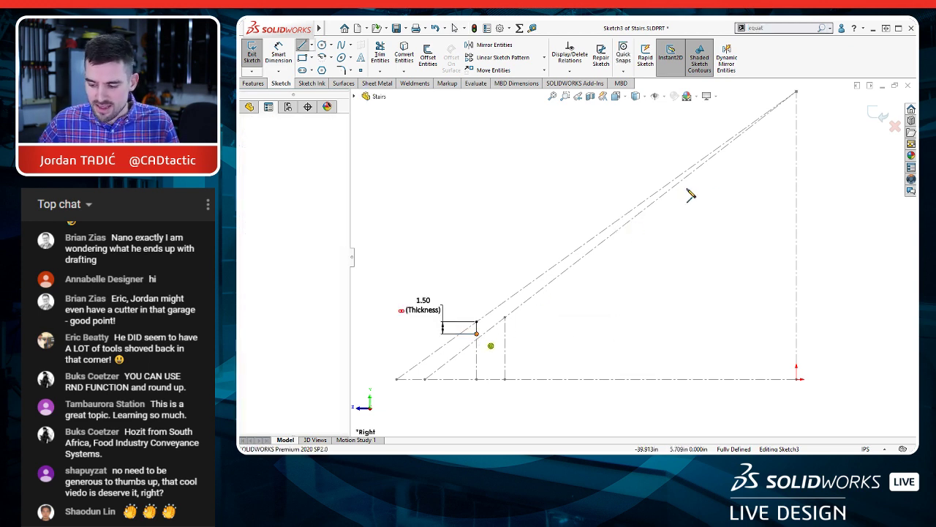
{"action": "left_click", "coordinate": [796, 113]}
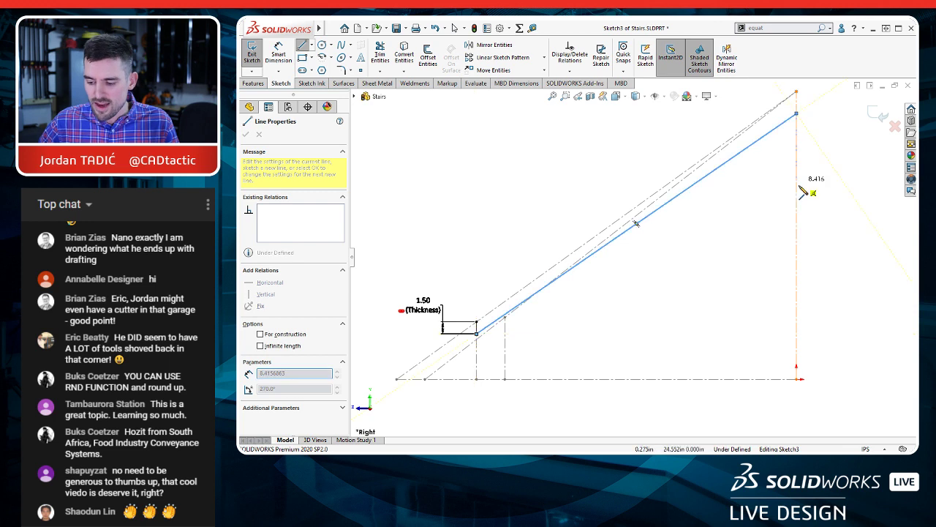
{"action": "left_click", "coordinate": [796, 195]}
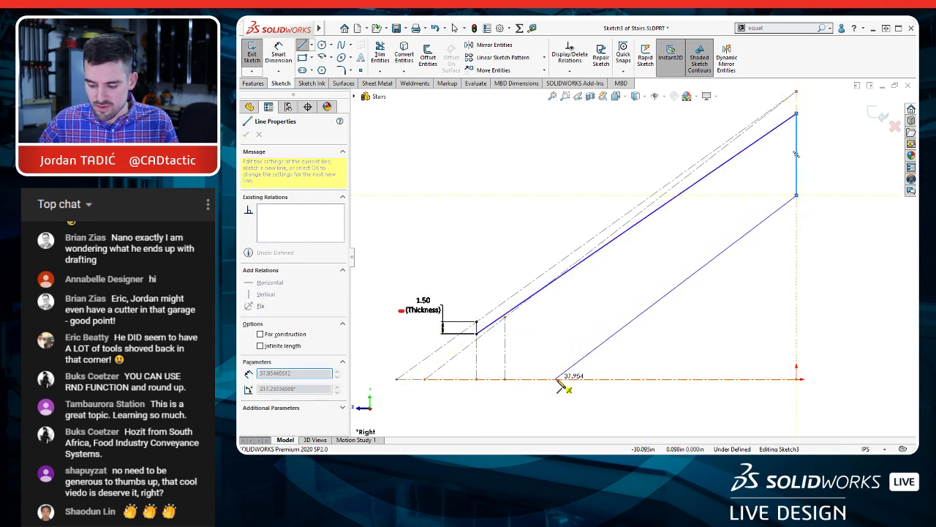
{"action": "left_click", "coordinate": [557, 379]}
{"action": "left_click", "coordinate": [476, 378]}
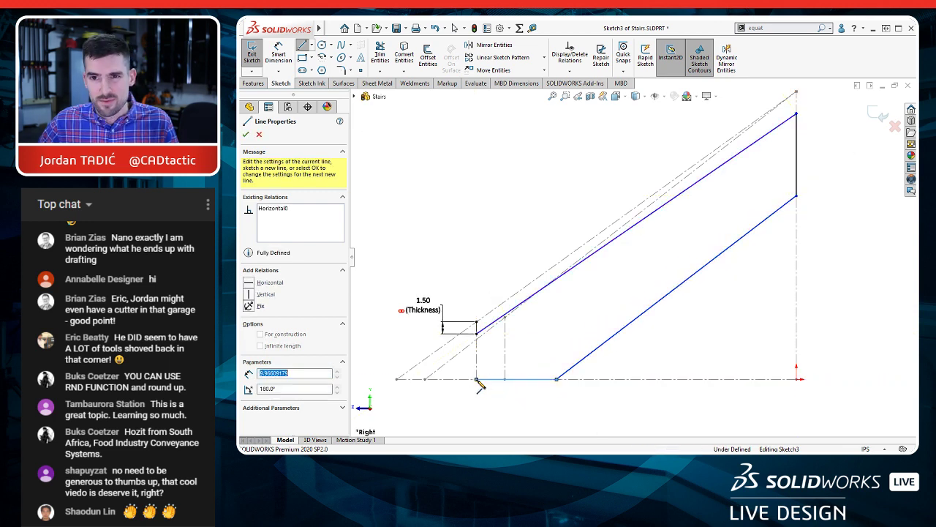
{"action": "left_click", "coordinate": [476, 333]}
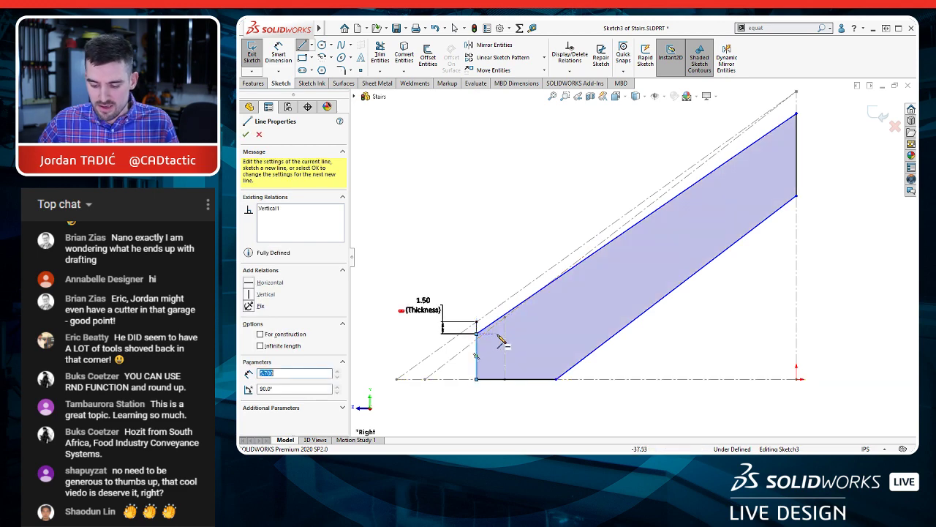
Step: Make the stringer's upper and lower sloped edges parallel to the upper sloped line of the SIDE LAYOUT sketch
{"action": "scroll", "coordinate": [492, 351], "scroll_direction": "down", "scroll_amount": 5}
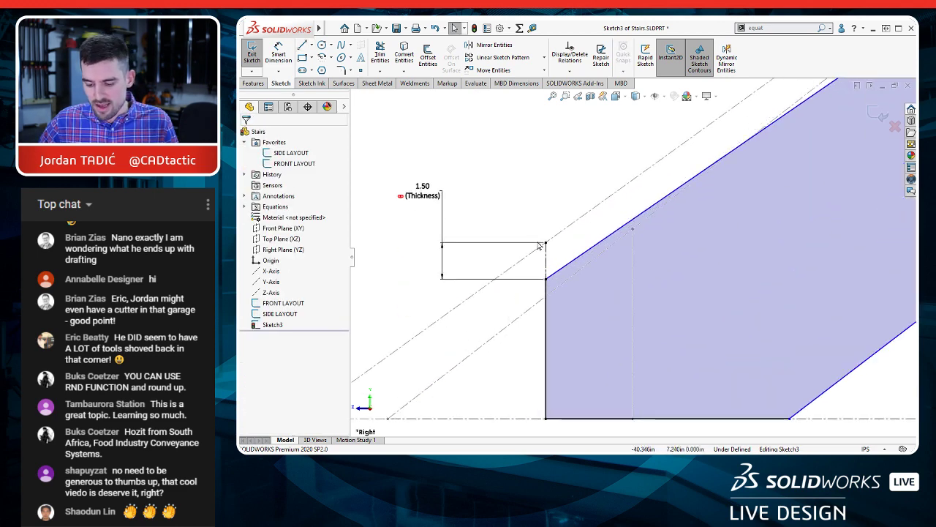
{"action": "scroll", "coordinate": [623, 300], "scroll_direction": "up", "scroll_amount": 5}
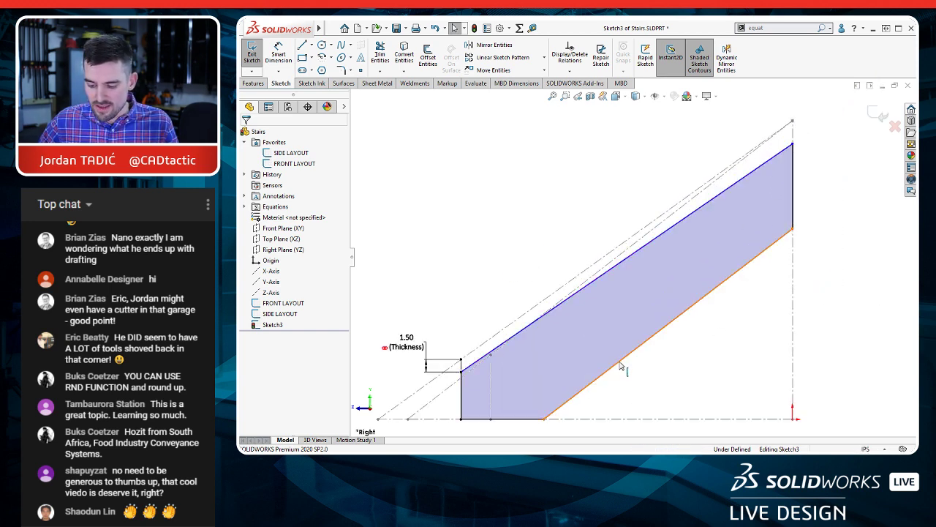
{"action": "left_click", "coordinate": [619, 268]}
{"action": "left_click", "coordinate": [619, 265], "text": "ctrl"}
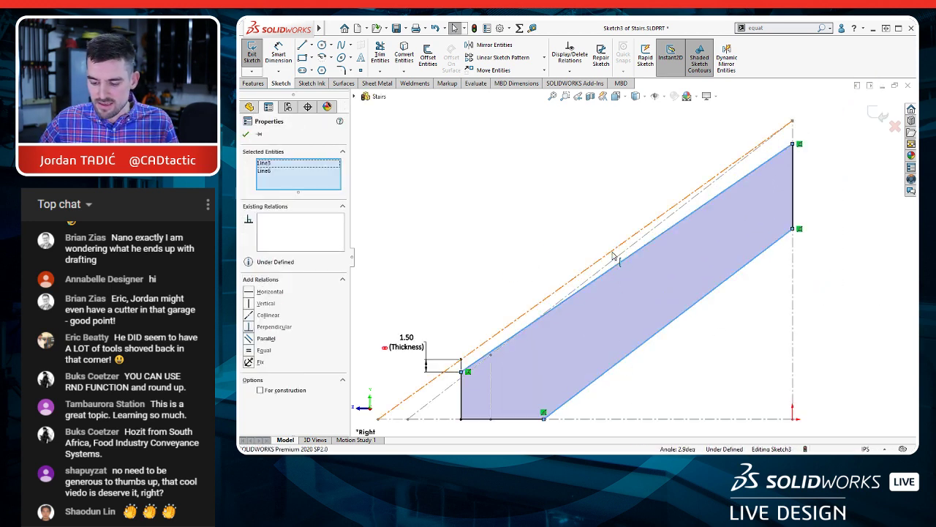
{"action": "left_click", "coordinate": [613, 254], "text": "ctrl"}
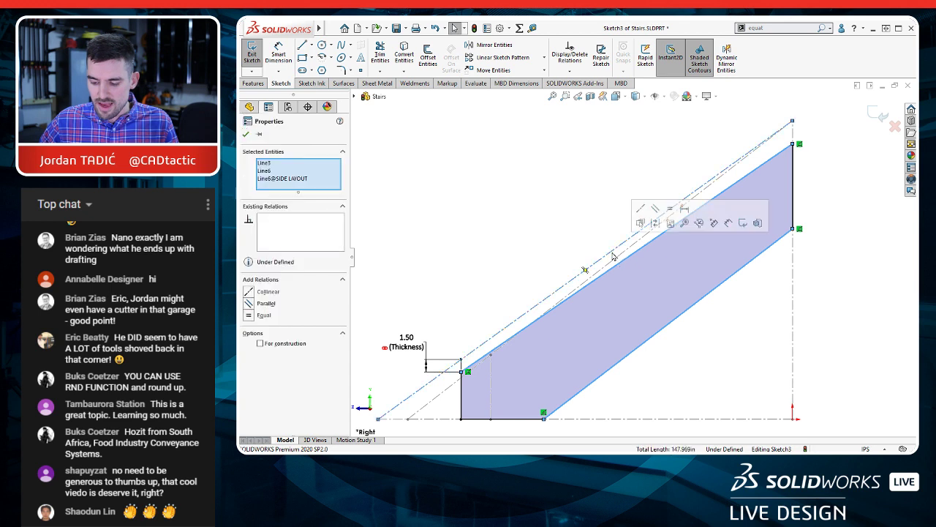
{"action": "left_click", "coordinate": [656, 210]}
{"action": "key", "text": "Escape"}
Step: Move the stringer's lower sloped edge slightly toward the upper edge to test its remaining freedom
{"action": "scroll", "coordinate": [586, 307], "scroll_direction": "up", "scroll_amount": 1}
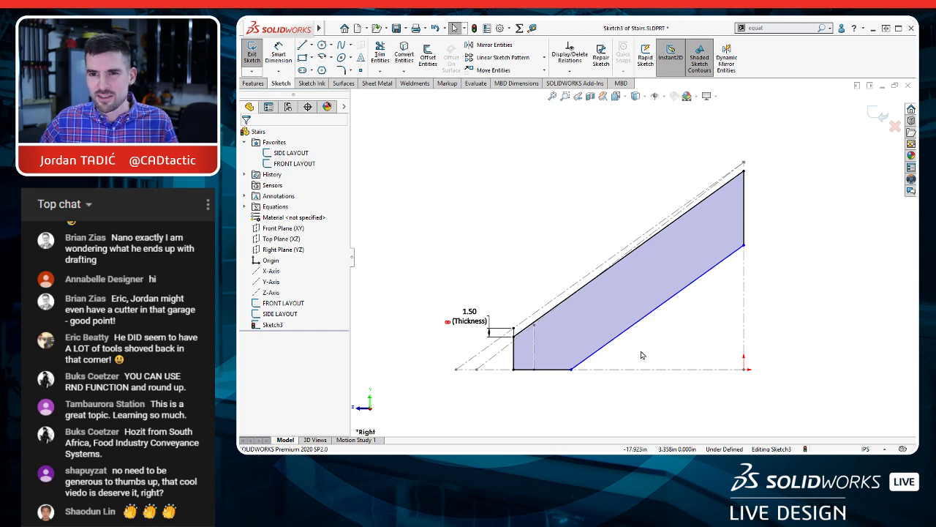
{"action": "left_click", "coordinate": [646, 315]}
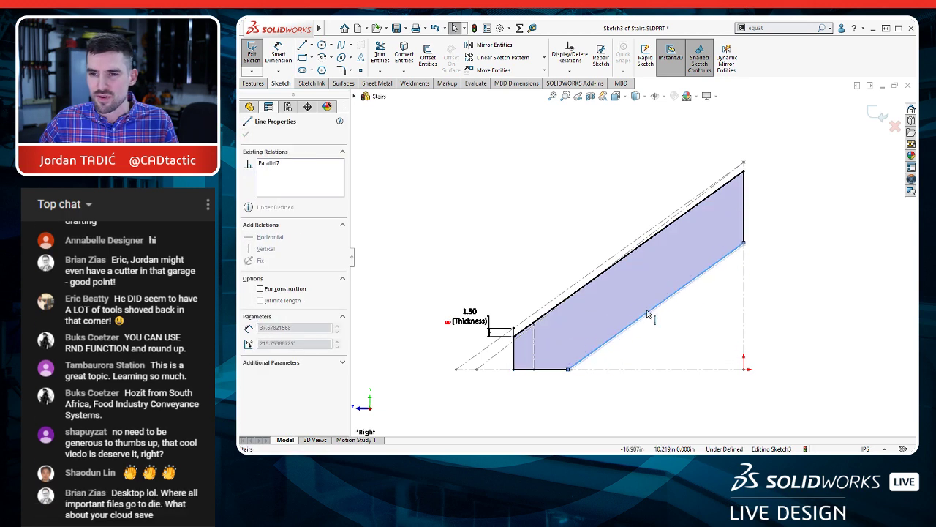
{"action": "left_click_drag", "start_coordinate": [646, 315], "coordinate": [648, 312]}
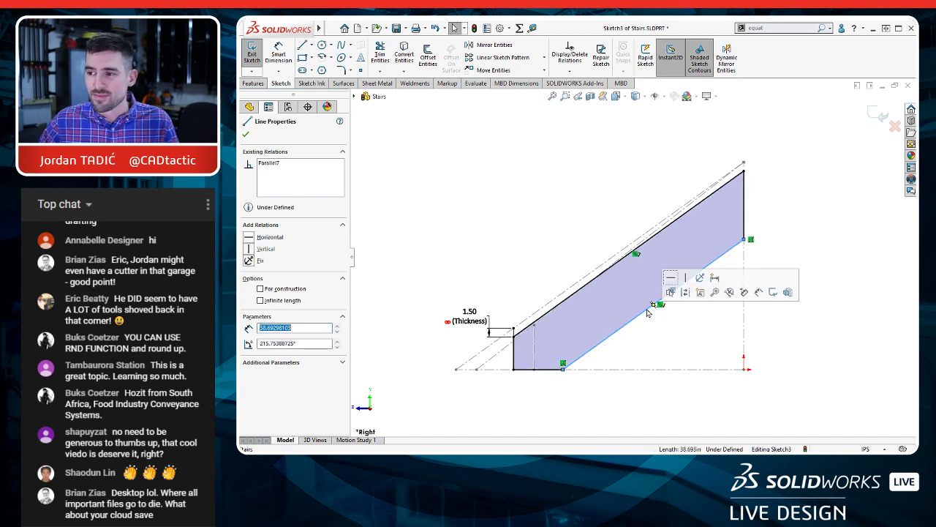
{"action": "left_click", "coordinate": [677, 338]}
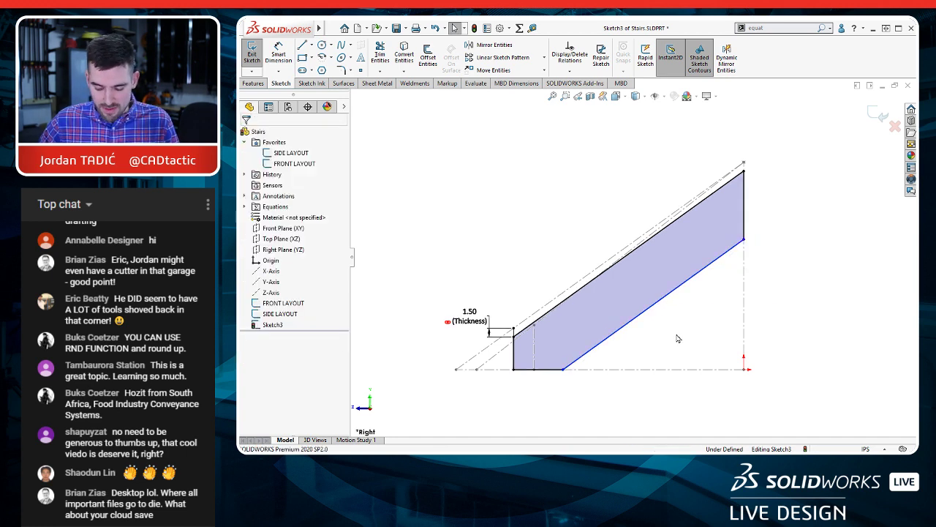
Step: Dimension the perpendicular distance between the stringer's two sloped edges to 11.25 in
{"action": "key", "text": "d"}
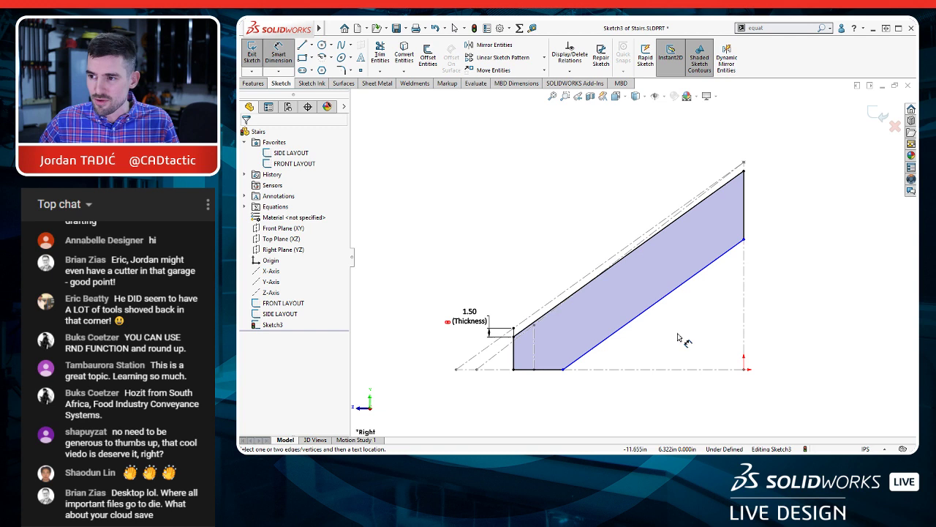
{"action": "left_click", "coordinate": [702, 207]}
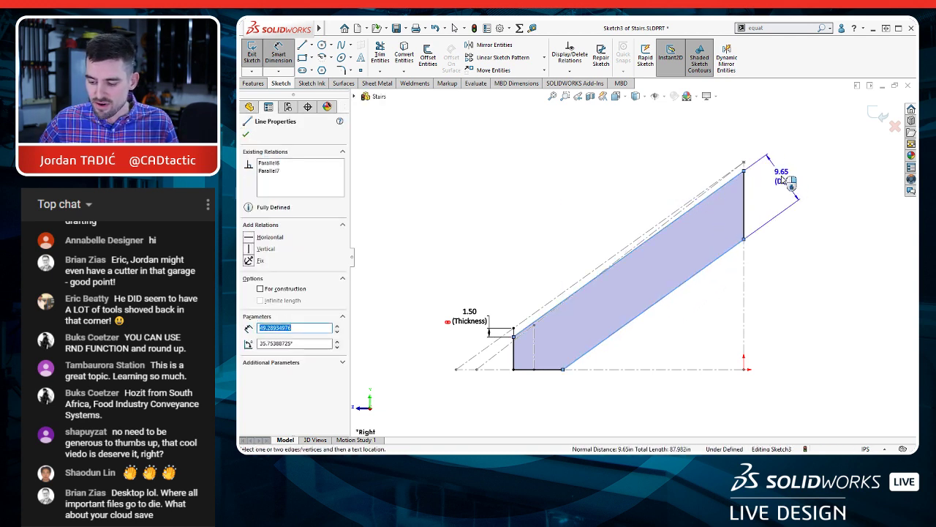
{"action": "left_click", "coordinate": [790, 181]}
{"action": "type", "text": "1"}
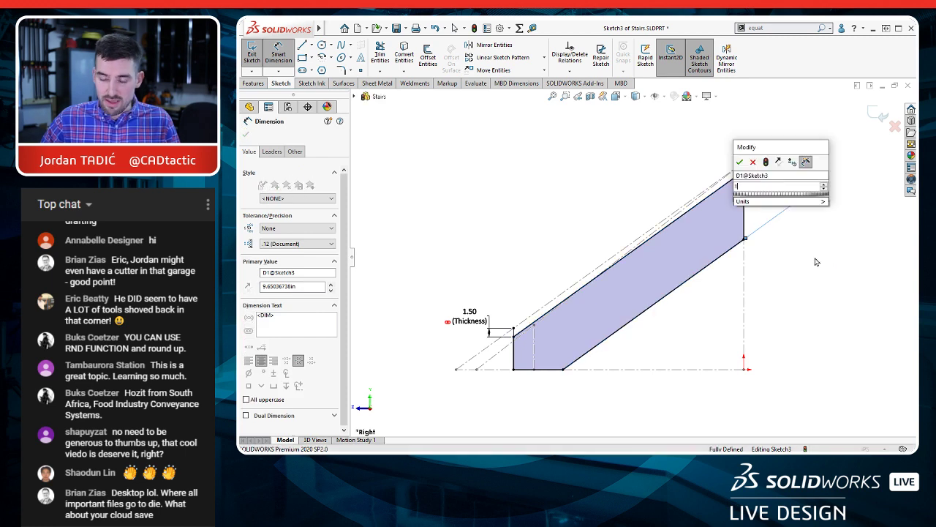
{"action": "type", "text": "1.2"}
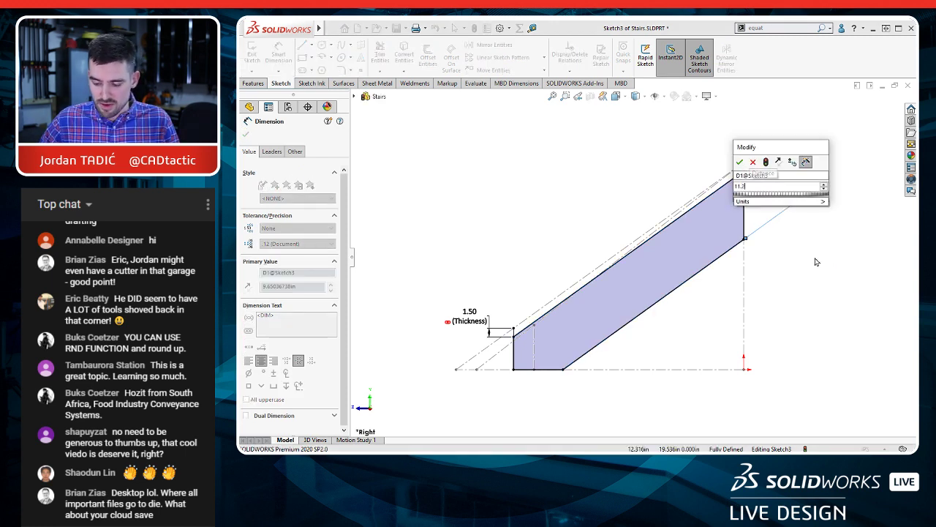
{"action": "type", "text": "5"}
{"action": "key", "text": "Return"}
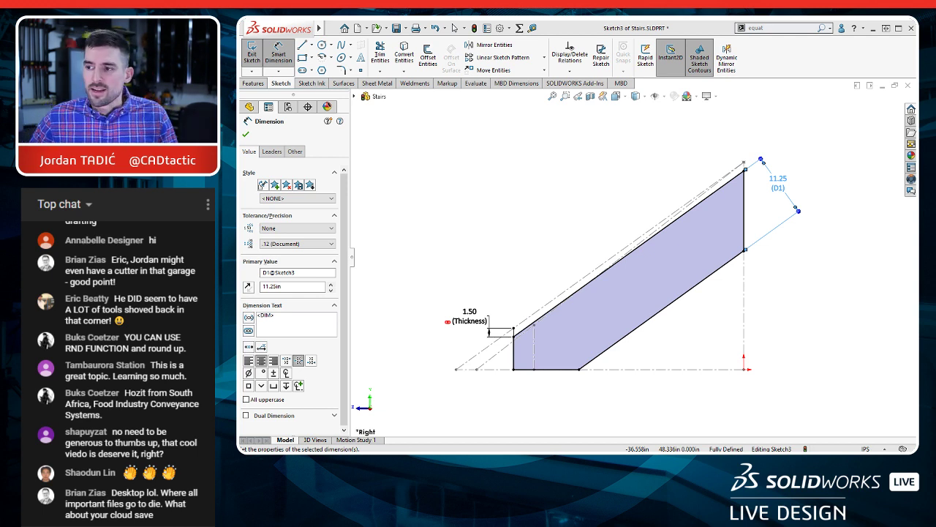
{"action": "left_click", "coordinate": [547, 198]}
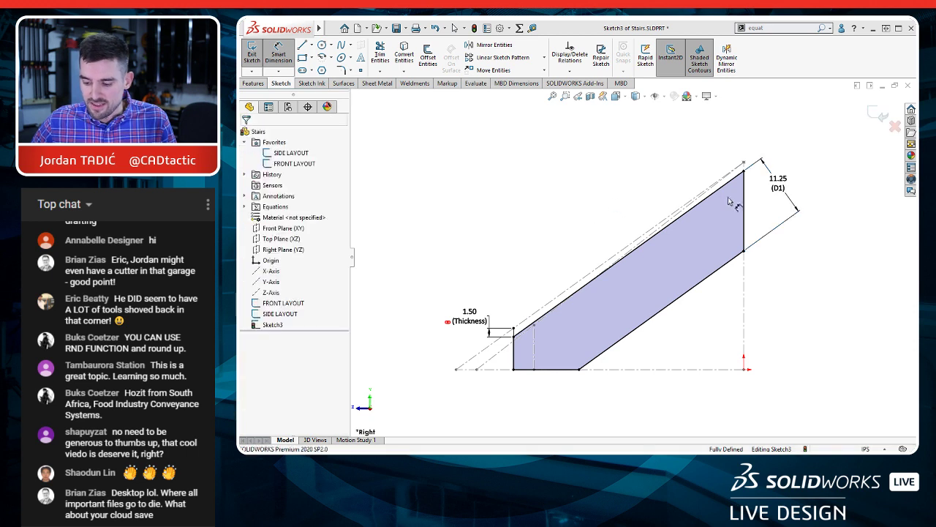
Step: Finish the dimensioned stringer profile sketch and exit it
{"action": "key", "text": "Escape"}
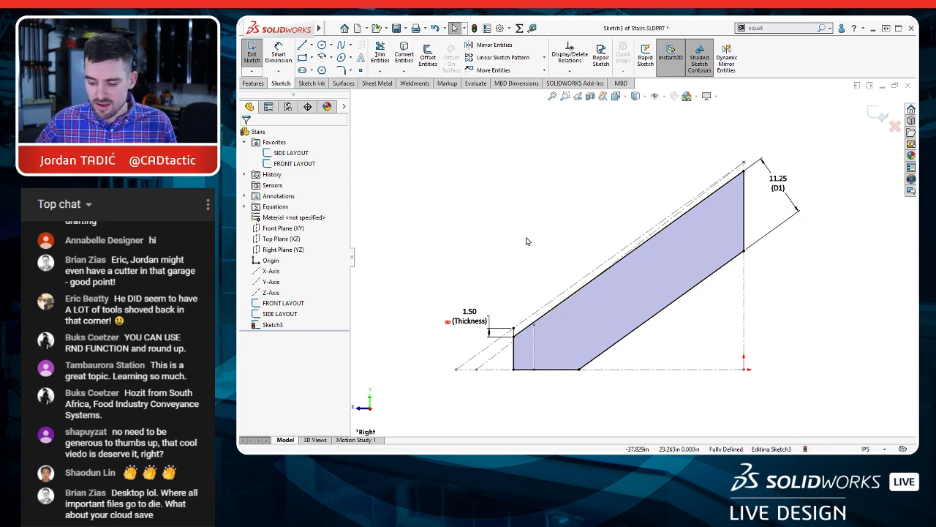
{"action": "middle_click_drag", "start_coordinate": [530, 241], "coordinate": [566, 259]}
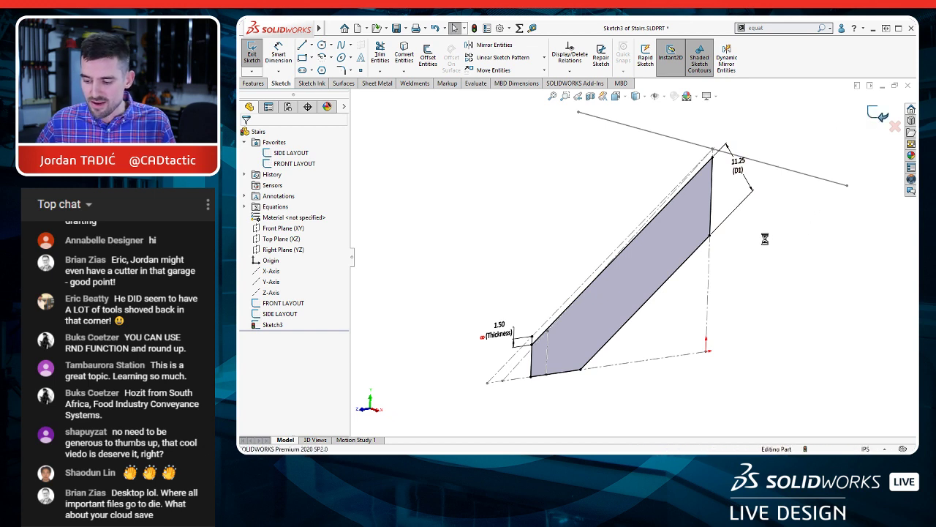
{"action": "scroll", "coordinate": [766, 244], "scroll_direction": "up", "scroll_amount": 1}
{"action": "left_click", "coordinate": [481, 248]}
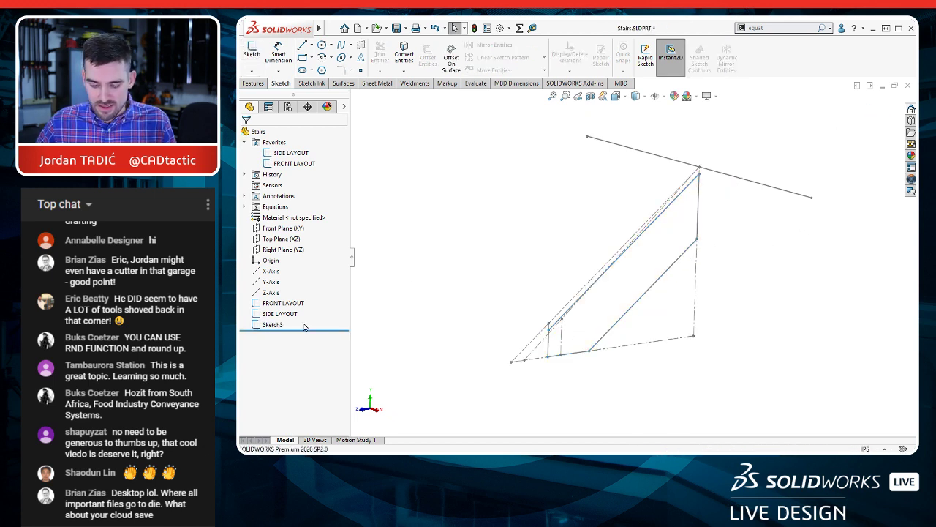
Step: Roll the model back before the stringer sketch and create a plane parallel to the Right Plane through the FRONT LAYOUT line's right endpoint
{"action": "left_click_drag", "start_coordinate": [298, 325], "coordinate": [311, 319]}
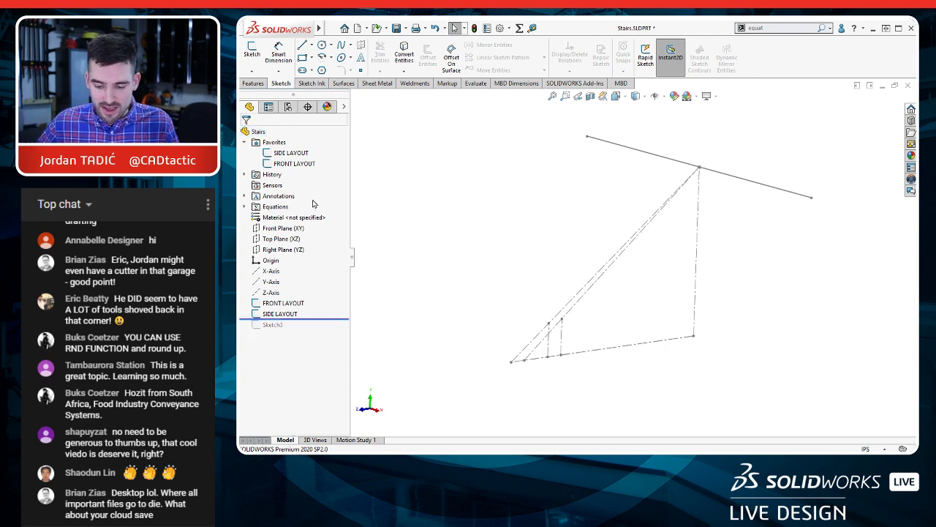
{"action": "left_click", "coordinate": [289, 250]}
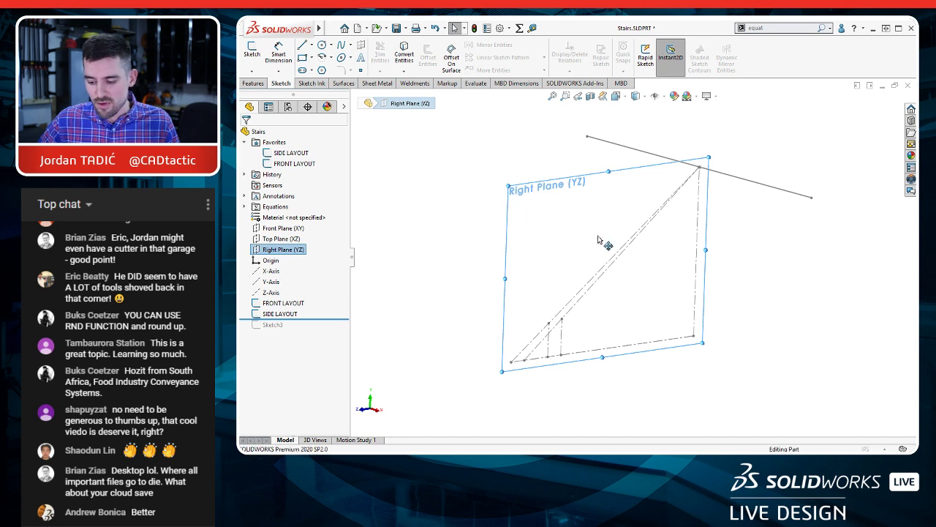
{"action": "left_click", "coordinate": [661, 259]}
{"action": "left_click_drag", "start_coordinate": [660, 256], "coordinate": [670, 259], "text": "ctrl"}
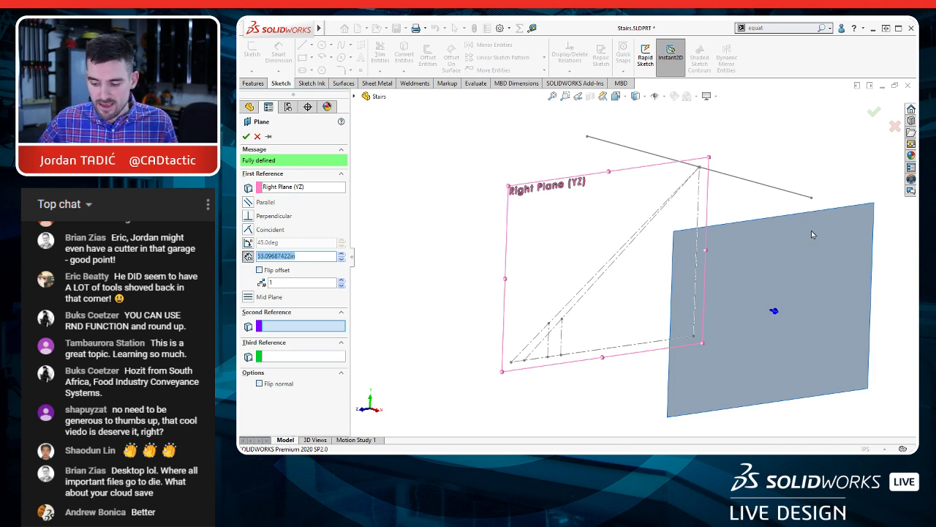
{"action": "left_click", "coordinate": [811, 198]}
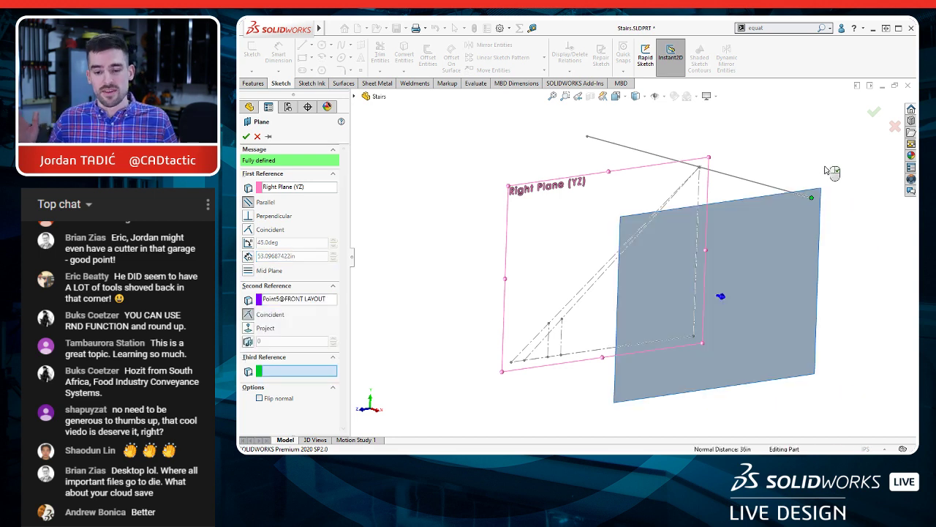
{"action": "left_click", "coordinate": [246, 136]}
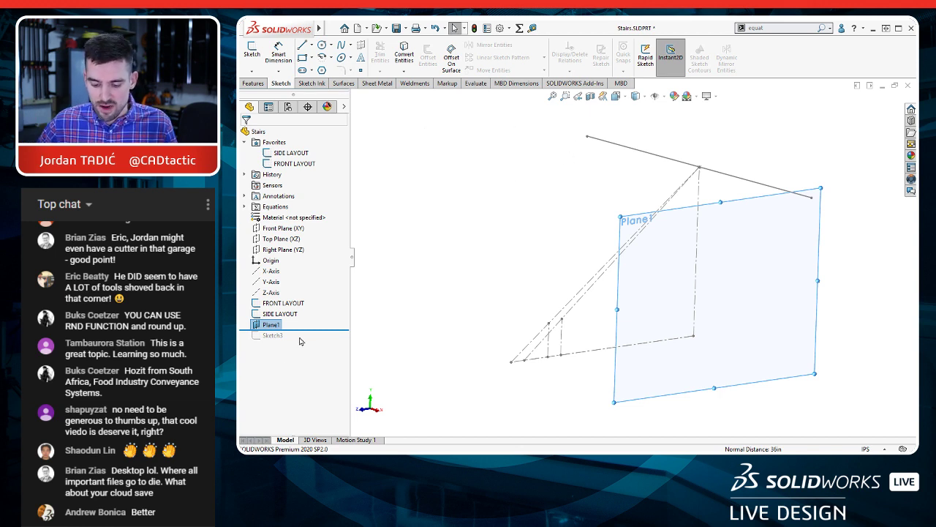
Step: Roll the model forward past Sketch3 and change its sketch plane from the Right Plane to Plane1
{"action": "left_click_drag", "start_coordinate": [304, 330], "coordinate": [305, 342]}
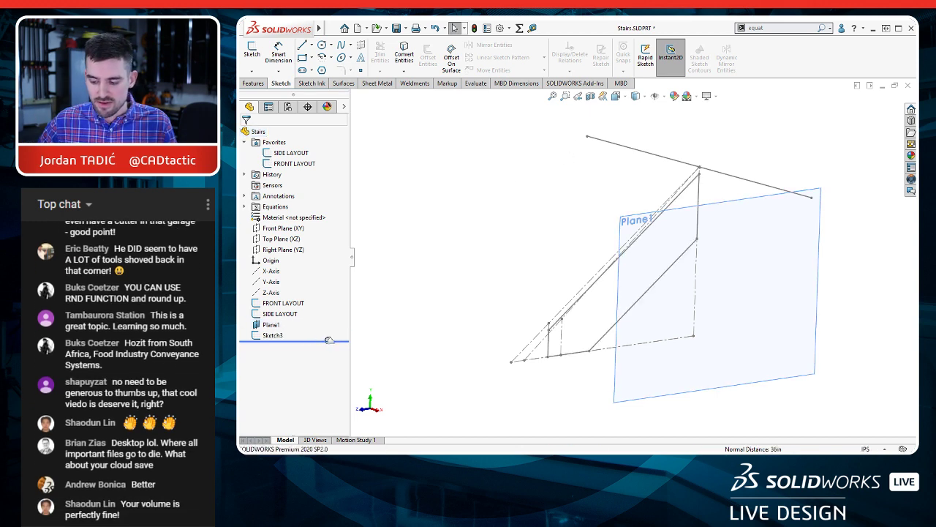
{"action": "left_click", "coordinate": [269, 336]}
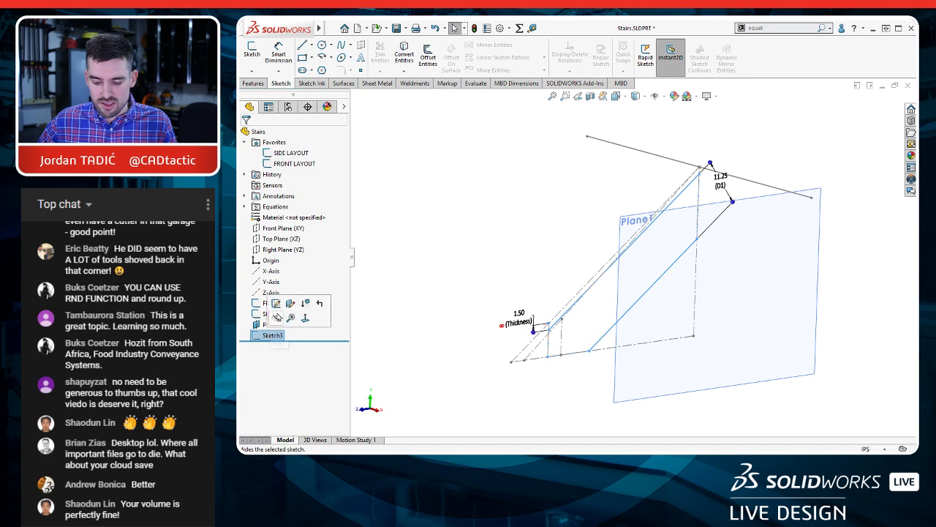
{"action": "left_click", "coordinate": [290, 305]}
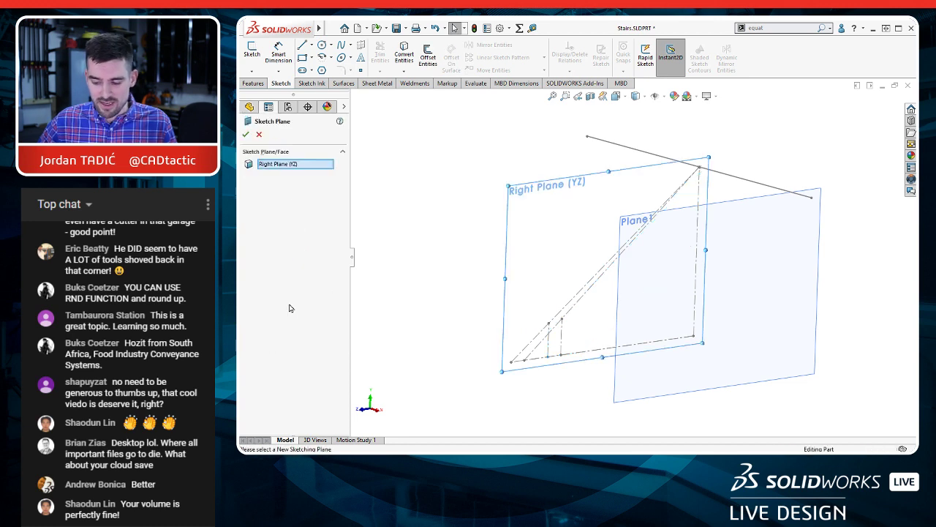
{"action": "left_click", "coordinate": [744, 206]}
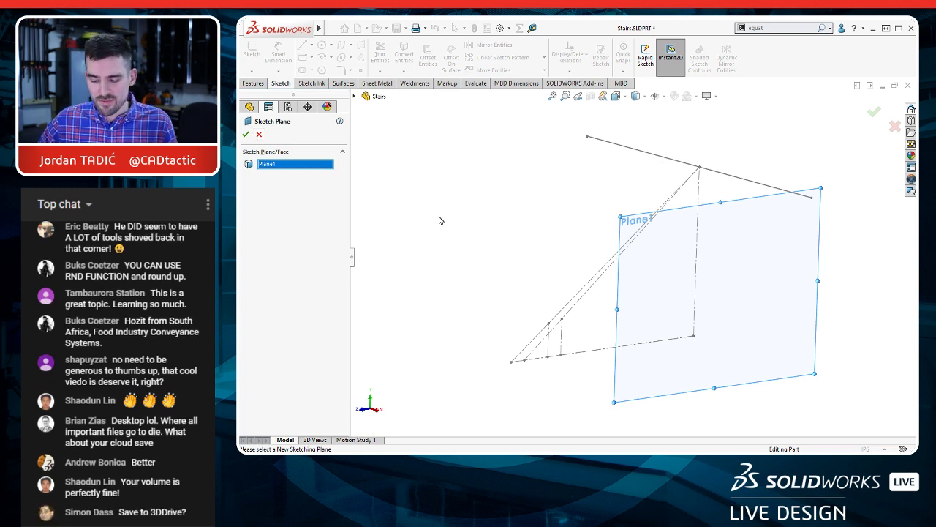
{"action": "right_click_drag", "start_coordinate": [439, 217], "coordinate": [451, 217]}
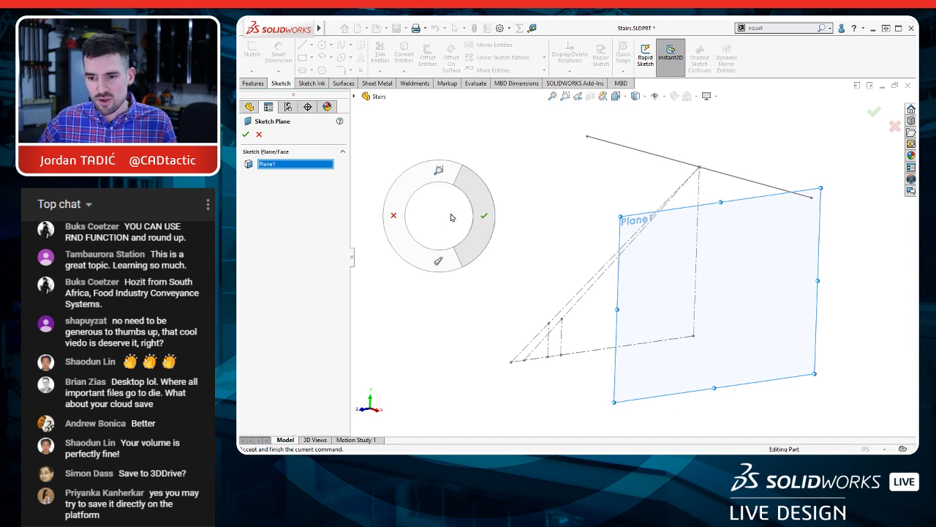
{"action": "right_click_drag", "start_coordinate": [452, 218], "coordinate": [484, 215]}
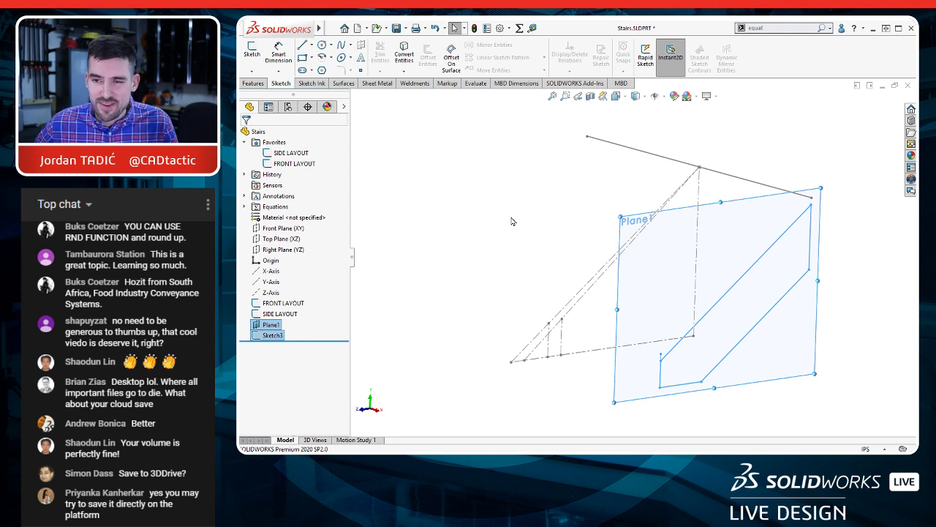
Step: Hide Plane1 in the model view
{"action": "left_click", "coordinate": [511, 220]}
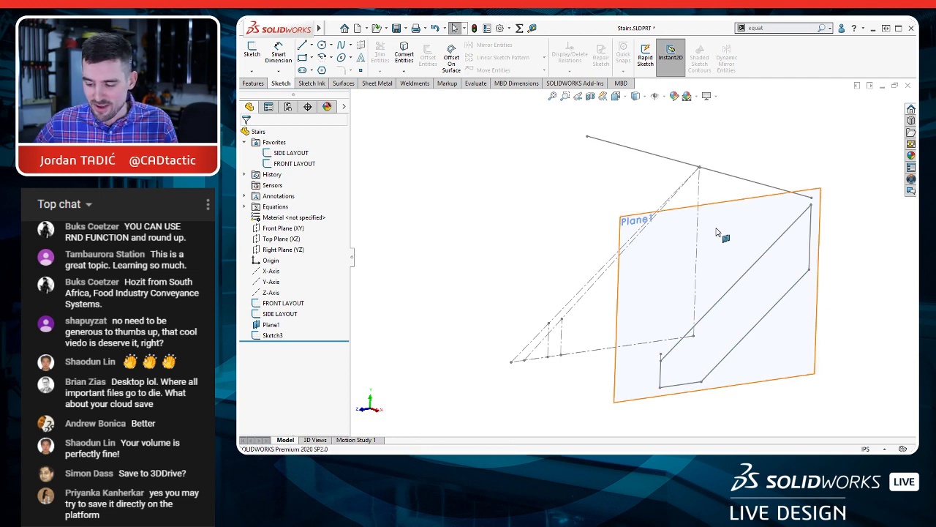
{"action": "left_click", "coordinate": [741, 198]}
{"action": "left_click", "coordinate": [795, 170]}
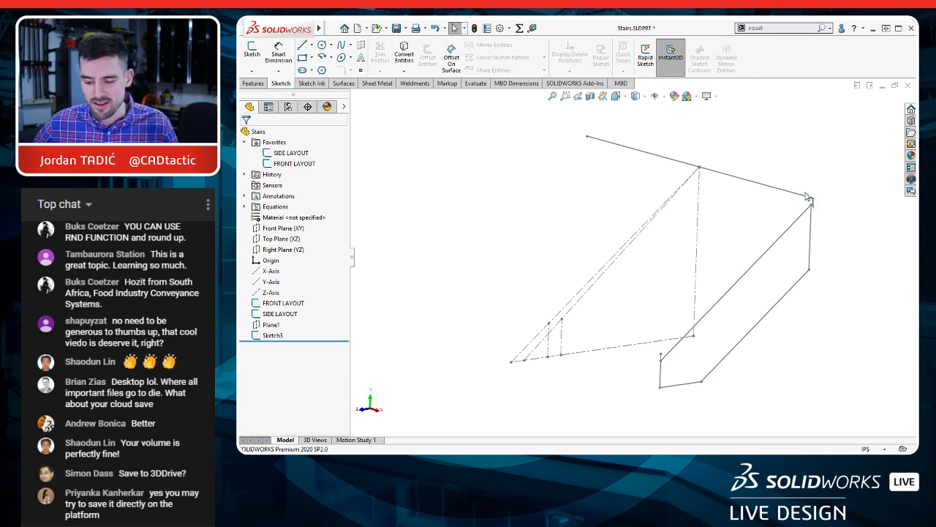
Step: Open the mouse gesture customization and set the gesture guide to 8 gestures
{"action": "left_click", "coordinate": [508, 31]}
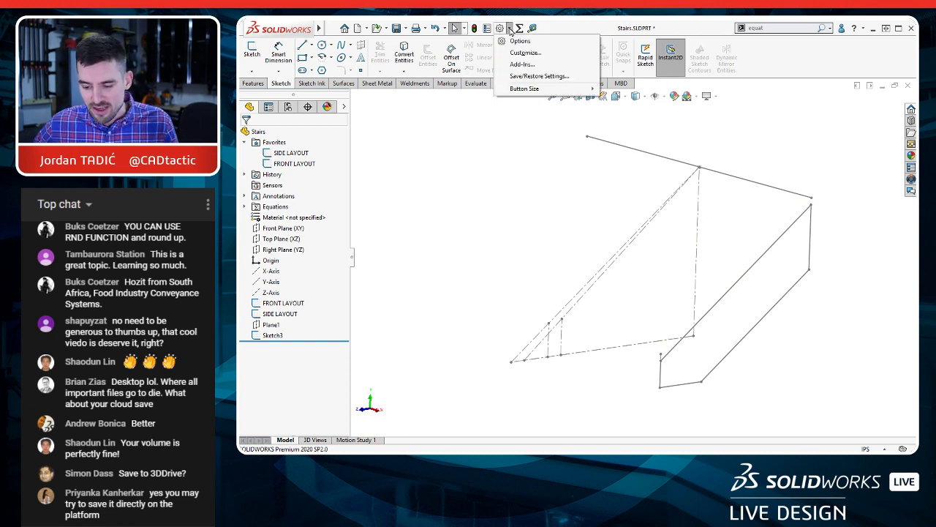
{"action": "left_click", "coordinate": [528, 57]}
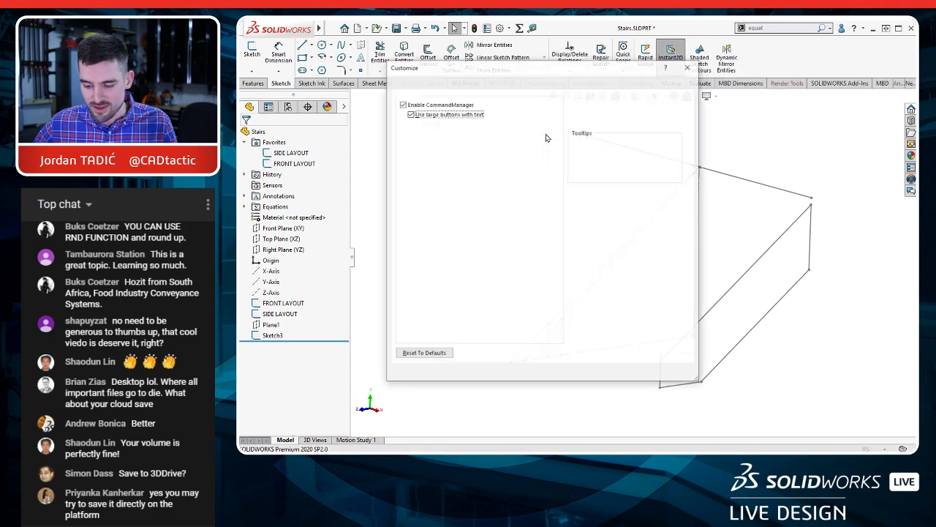
{"action": "left_click_drag", "start_coordinate": [553, 73], "coordinate": [468, 76]}
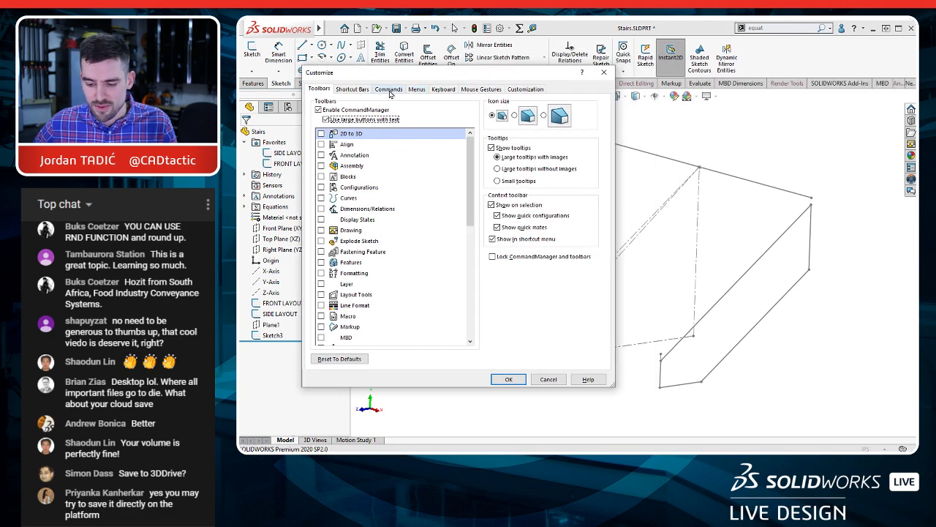
{"action": "left_click", "coordinate": [477, 88]}
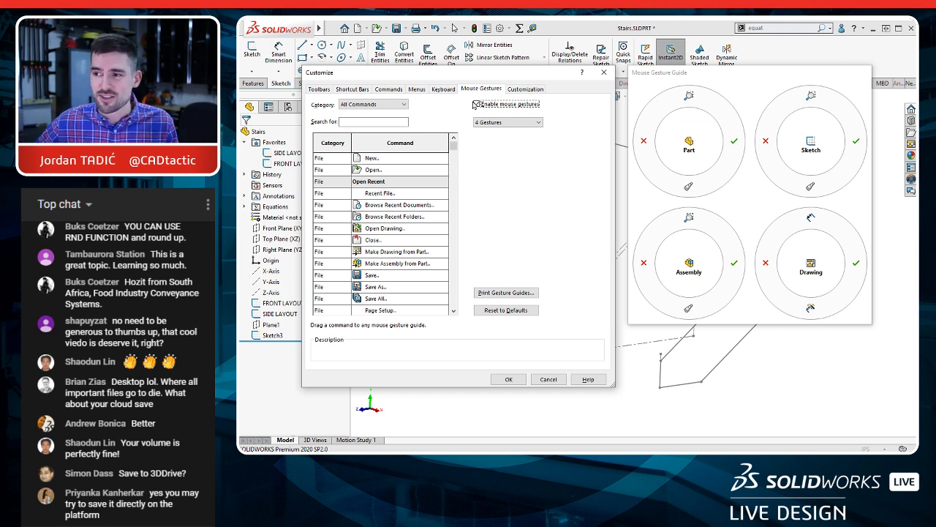
{"action": "left_click", "coordinate": [500, 123]}
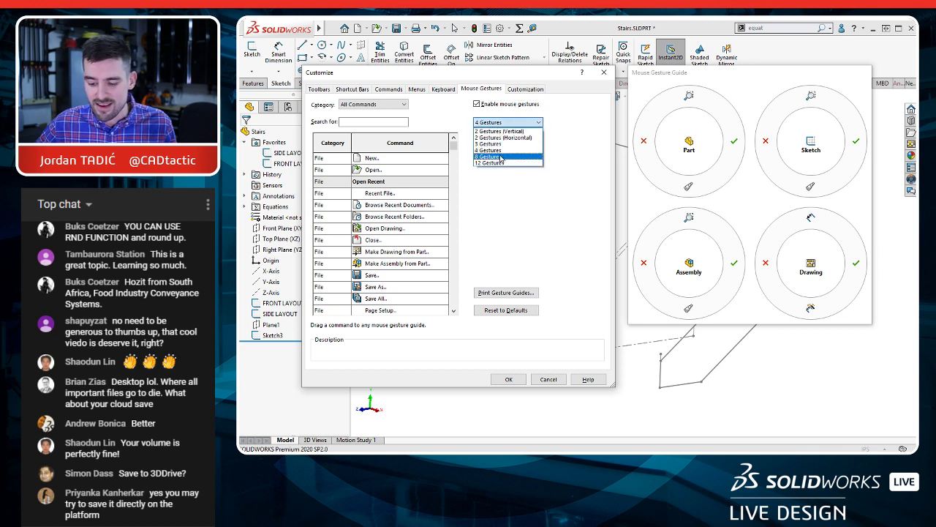
{"action": "left_click", "coordinate": [501, 157]}
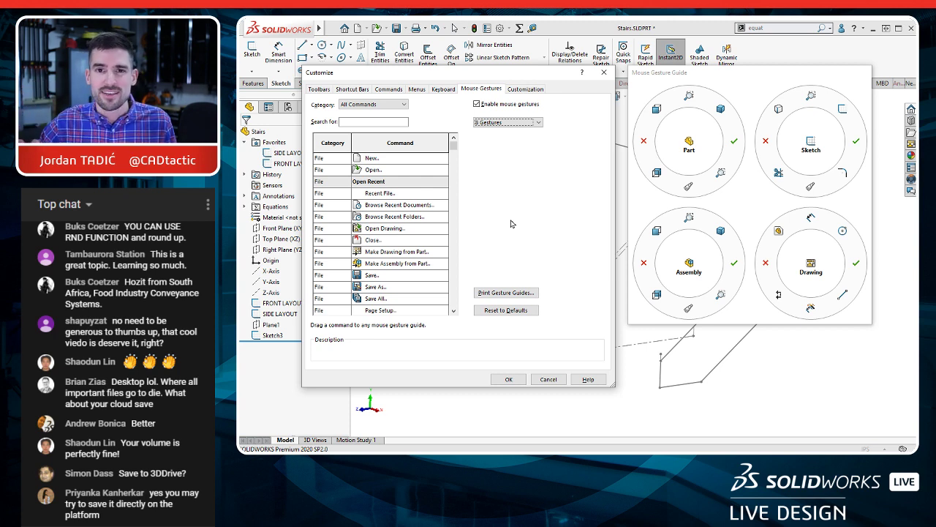
Step: Compare the 4- and 8-gesture guides, then keep 4 gestures and accept the customization
{"action": "left_click", "coordinate": [510, 122]}
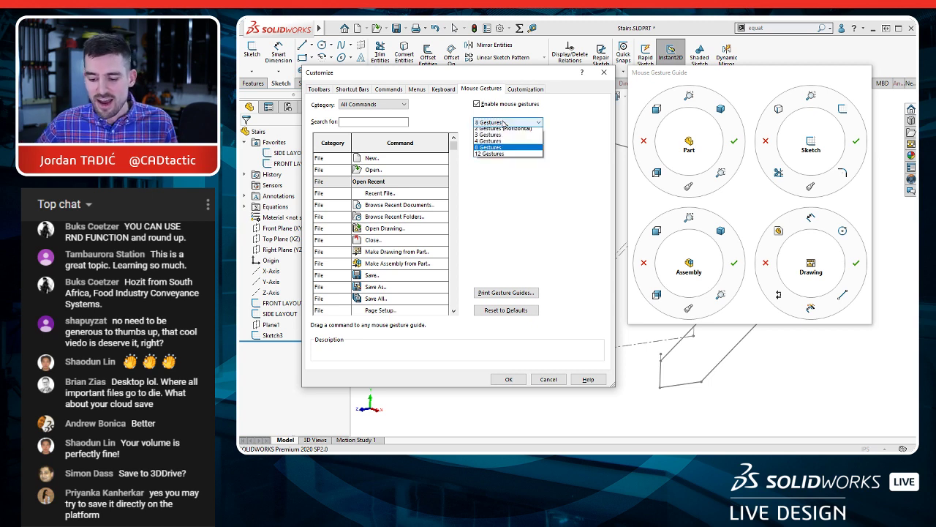
{"action": "left_click", "coordinate": [504, 150]}
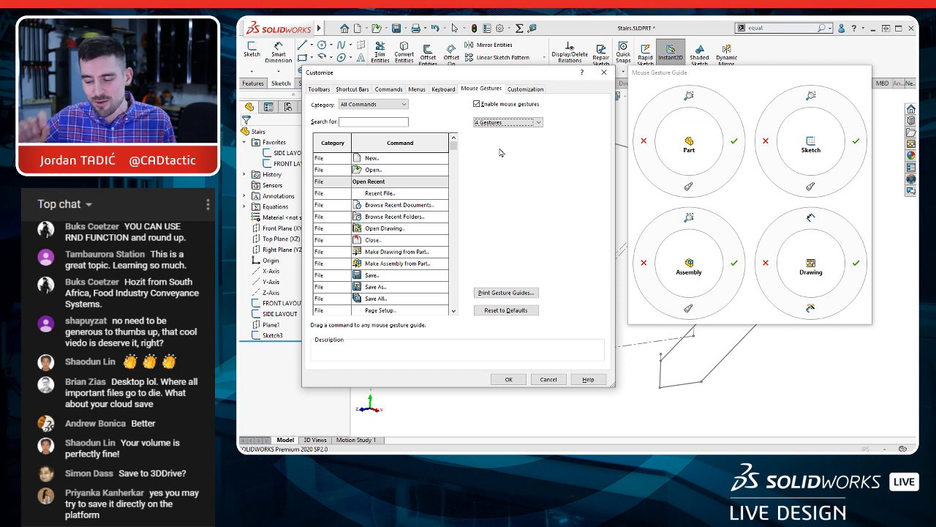
{"action": "left_click", "coordinate": [501, 123]}
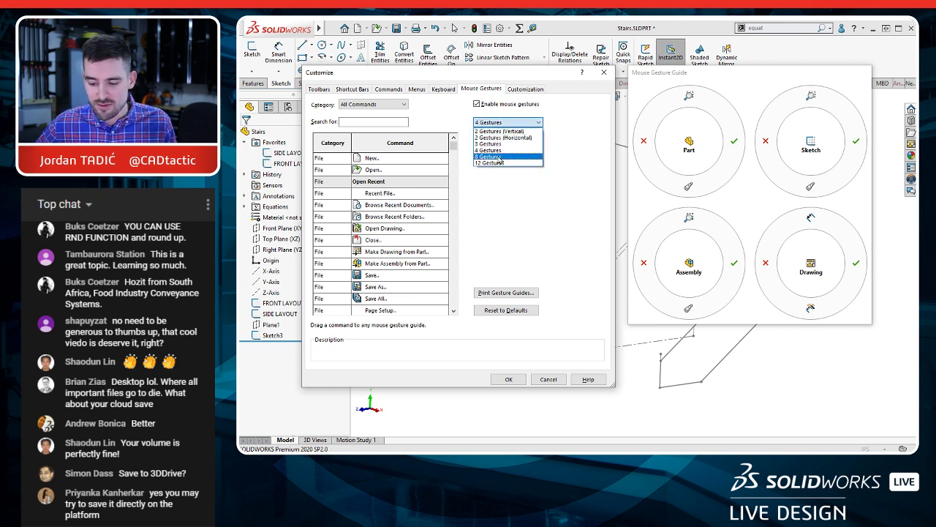
{"action": "left_click", "coordinate": [500, 158]}
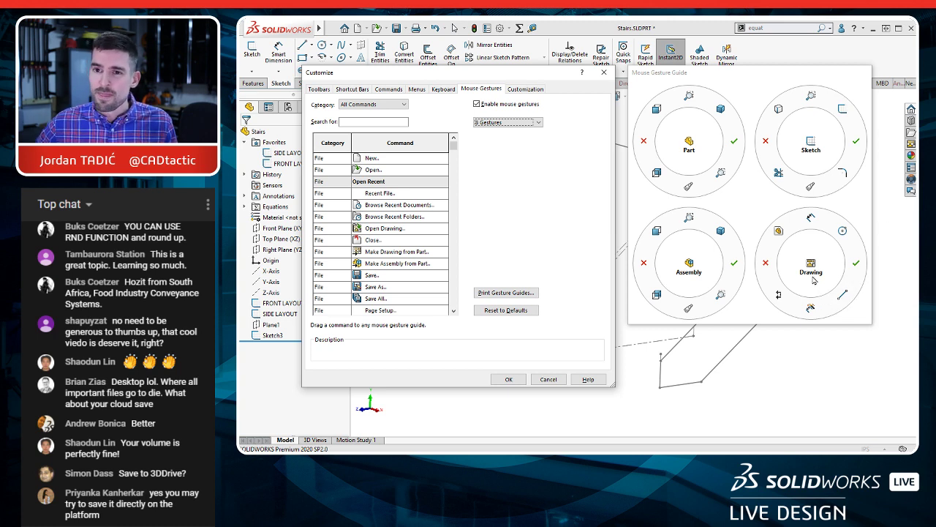
{"action": "left_click", "coordinate": [514, 122]}
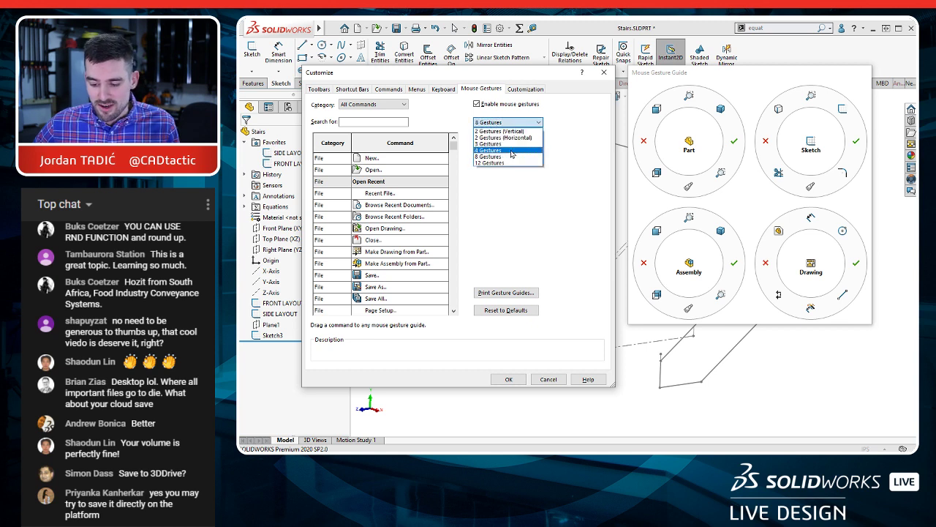
{"action": "left_click", "coordinate": [512, 146]}
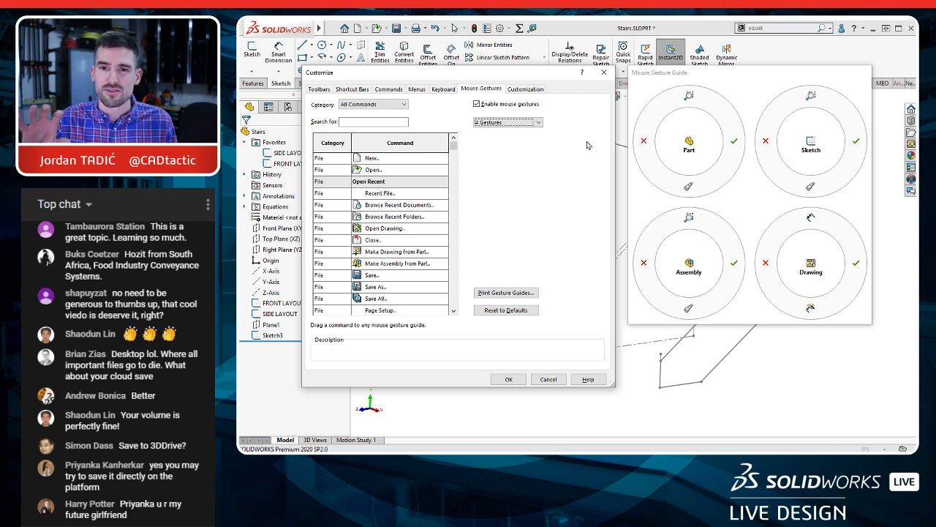
{"action": "left_click", "coordinate": [519, 380]}
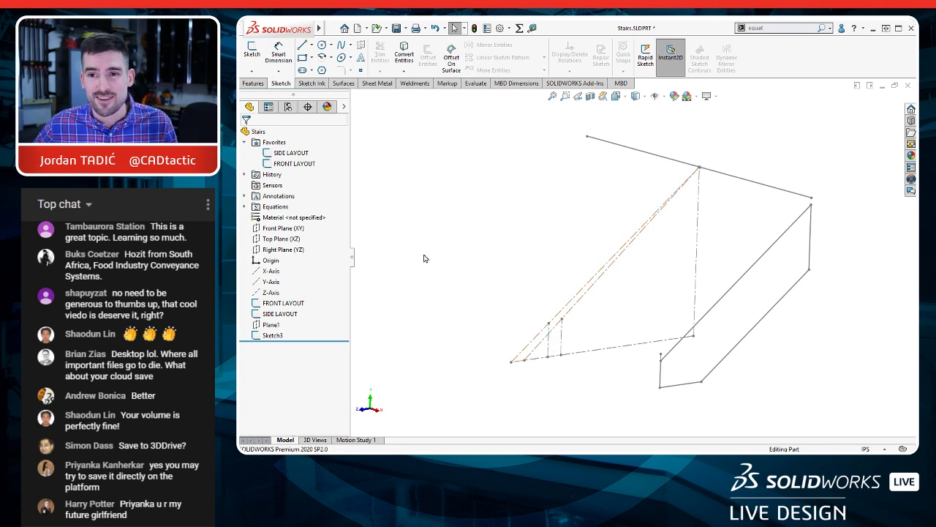
Step: Extrude Sketch3 as a blind boss in the reversed direction with its depth linked to the shared thickness
{"action": "left_click", "coordinate": [272, 335]}
{"action": "key", "text": "e"}
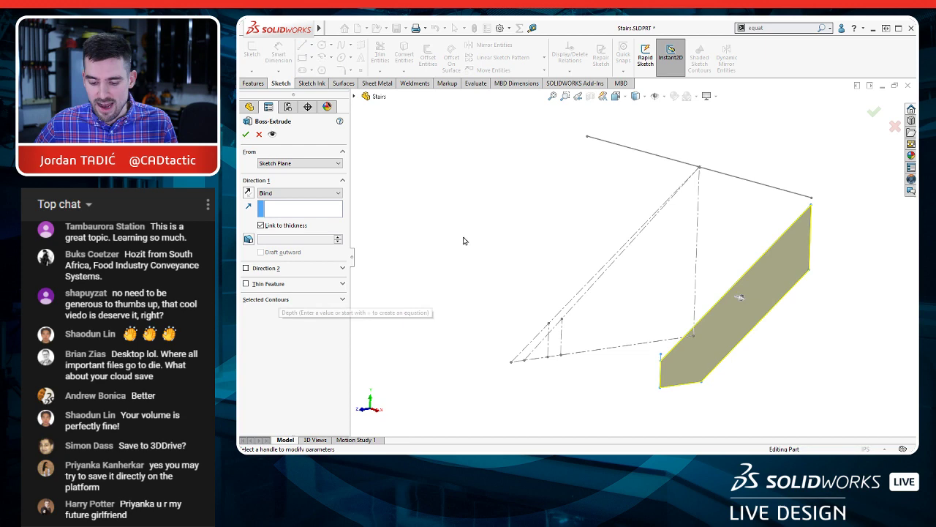
{"action": "left_click", "coordinate": [262, 225]}
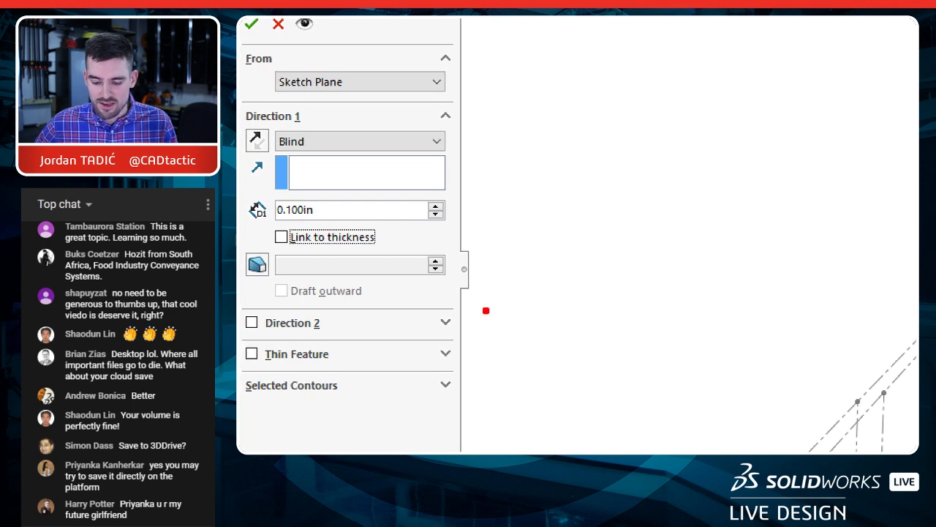
{"action": "mouse_move", "coordinate": [346, 196]}
{"action": "left_mouse_down"}
{"action": "mouse_move", "coordinate": [257, 216]}
{"action": "mouse_move", "coordinate": [406, 246]}
{"action": "mouse_move", "coordinate": [318, 196]}
{"action": "left_mouse_up"}
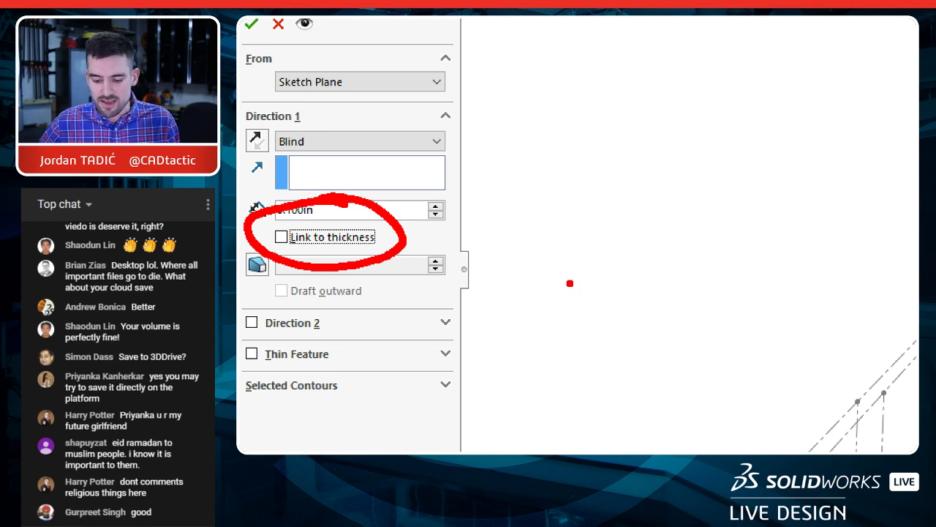
{"action": "left_click", "coordinate": [273, 238]}
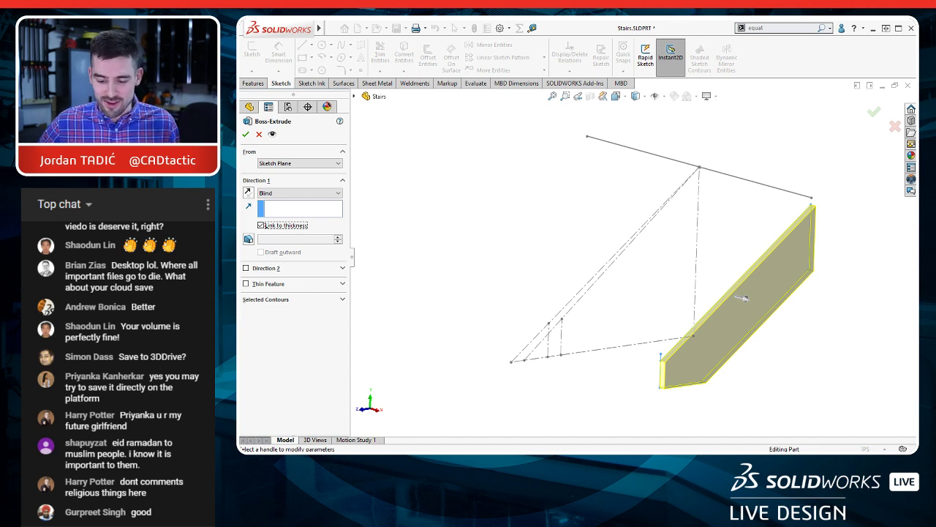
{"action": "left_click", "coordinate": [249, 193]}
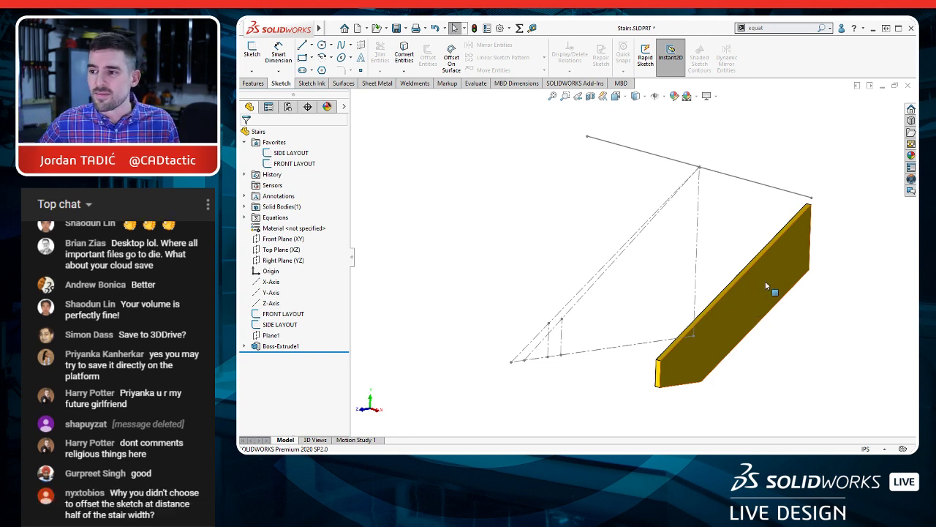
Step: Sketch a closed right triangle about 9.5 in wide and 6.8 in high on the stringer's side face, starting at its lower front corner
{"action": "left_click", "coordinate": [683, 361]}
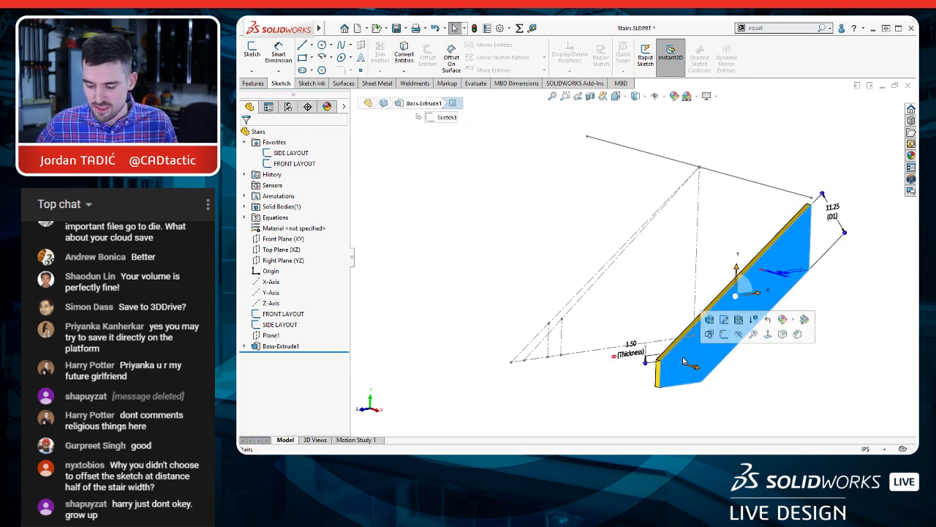
{"action": "left_click", "coordinate": [723, 334]}
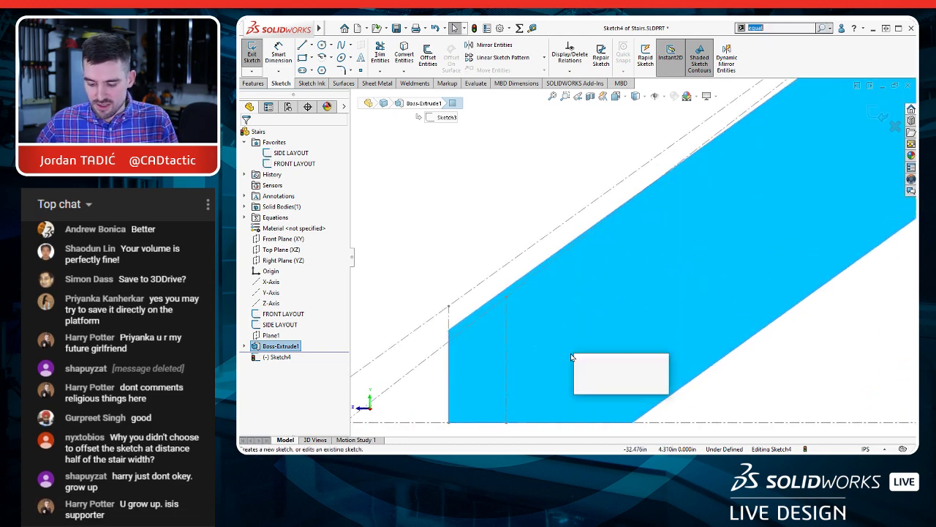
{"action": "key", "text": "l"}
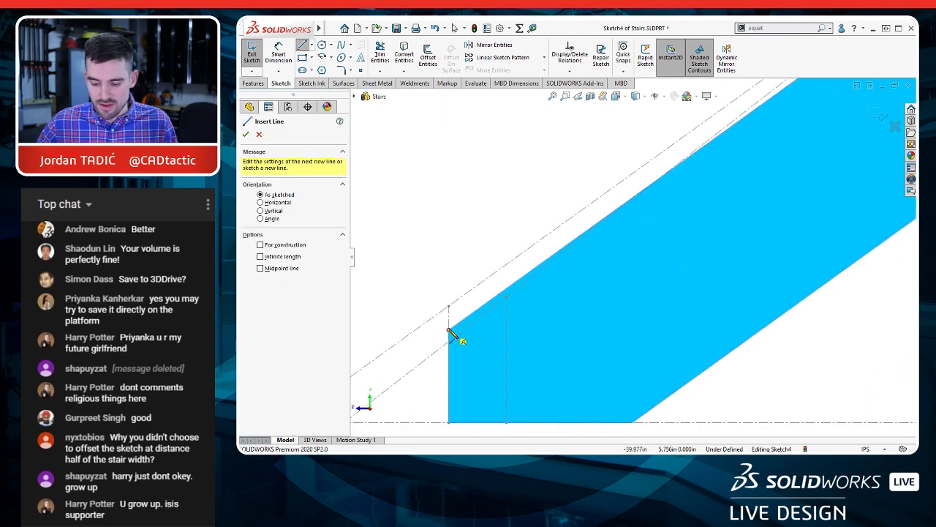
{"action": "left_click", "coordinate": [449, 330]}
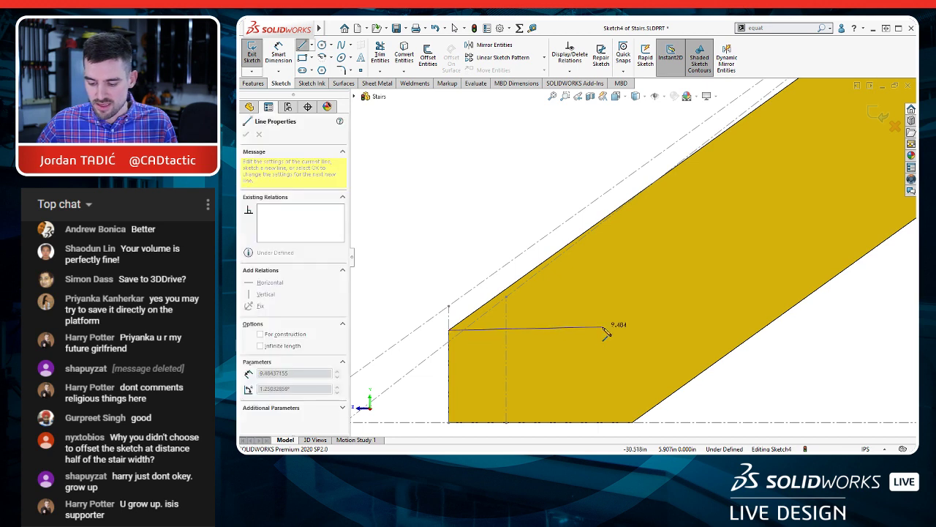
{"action": "left_click", "coordinate": [602, 330]}
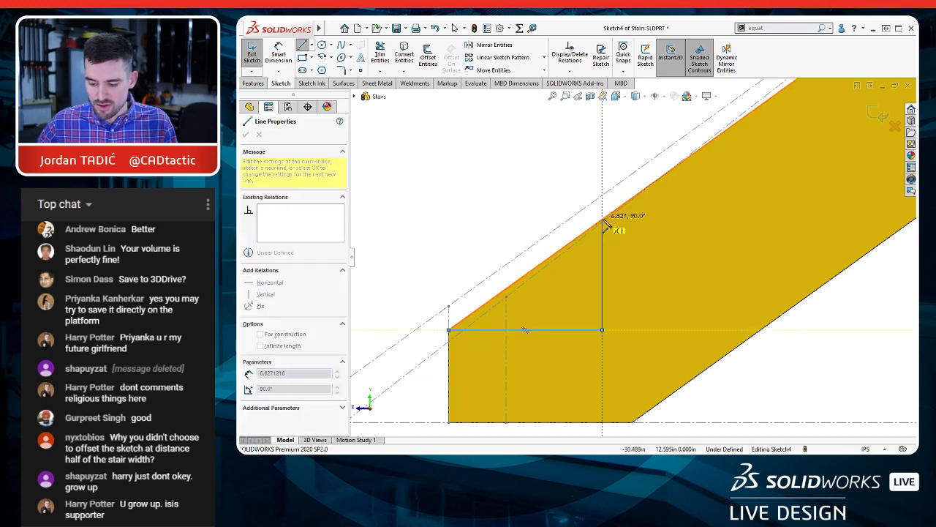
{"action": "left_click", "coordinate": [602, 219]}
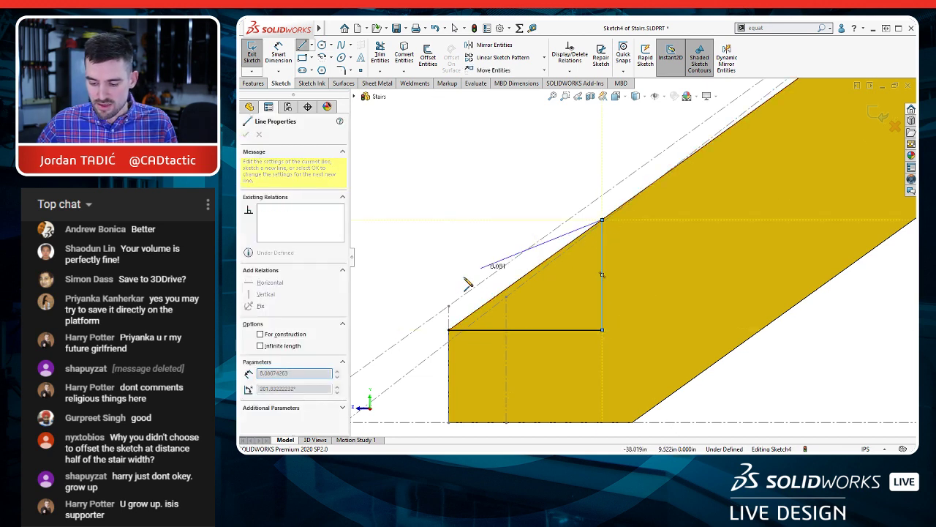
{"action": "left_click", "coordinate": [449, 330]}
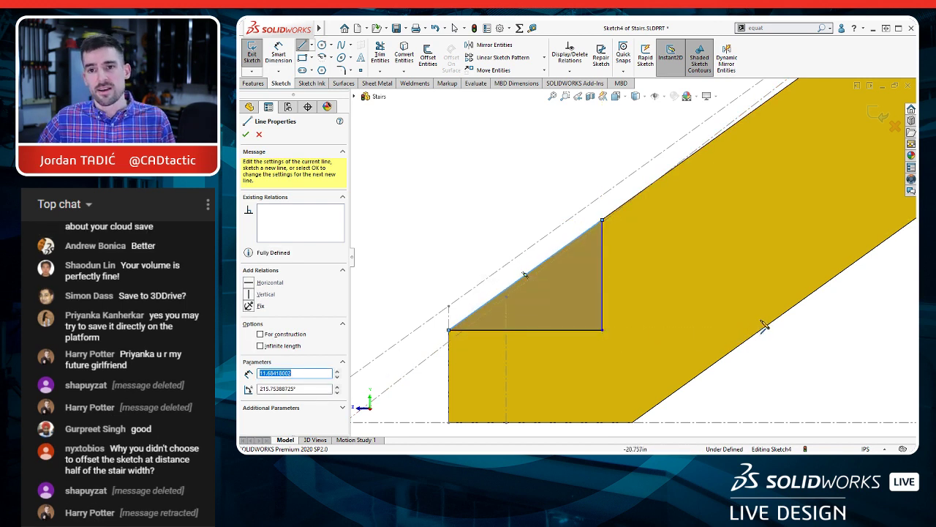
{"action": "key", "text": "Escape"}
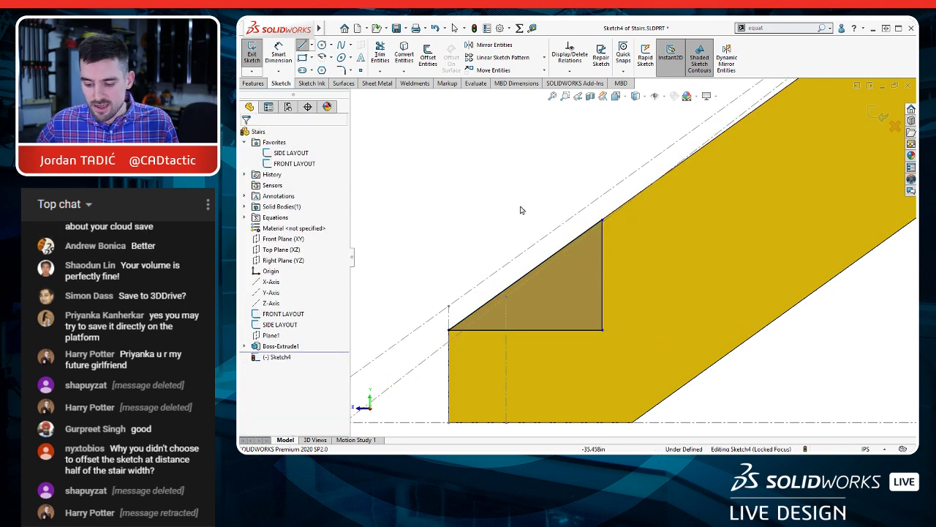
Step: Dimension the length of the triangle's horizontal line
{"action": "scroll", "coordinate": [523, 211], "scroll_direction": "up", "scroll_amount": 2}
{"action": "right_click_drag", "start_coordinate": [550, 228], "coordinate": [549, 208]}
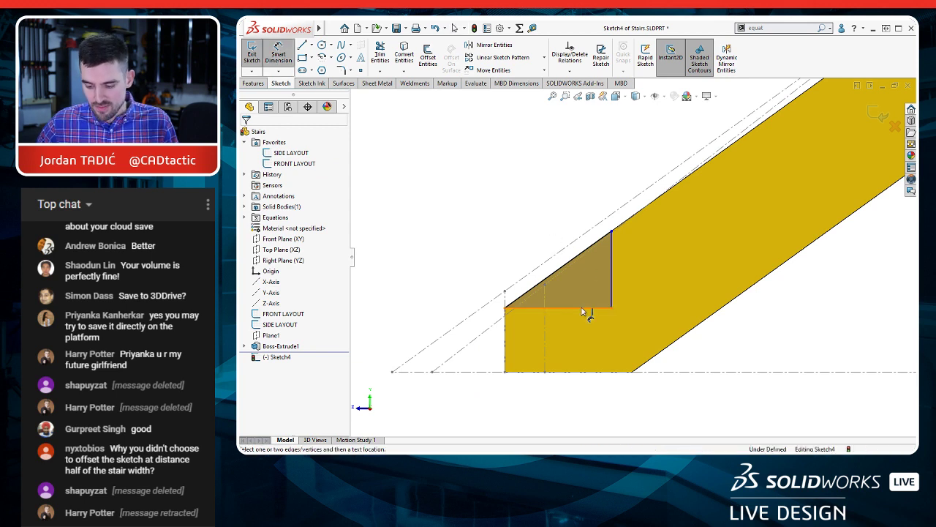
{"action": "left_click", "coordinate": [583, 312]}
{"action": "left_click", "coordinate": [569, 335]}
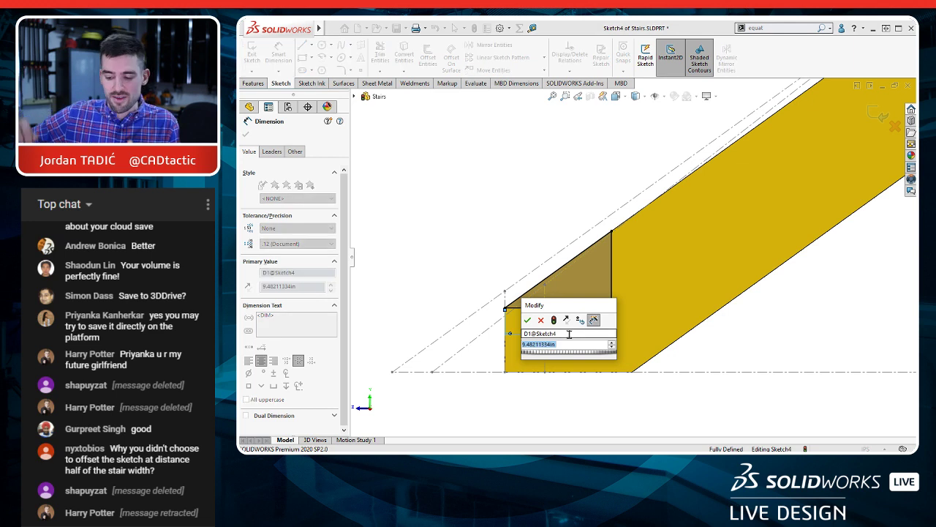
{"action": "left_click", "coordinate": [528, 321]}
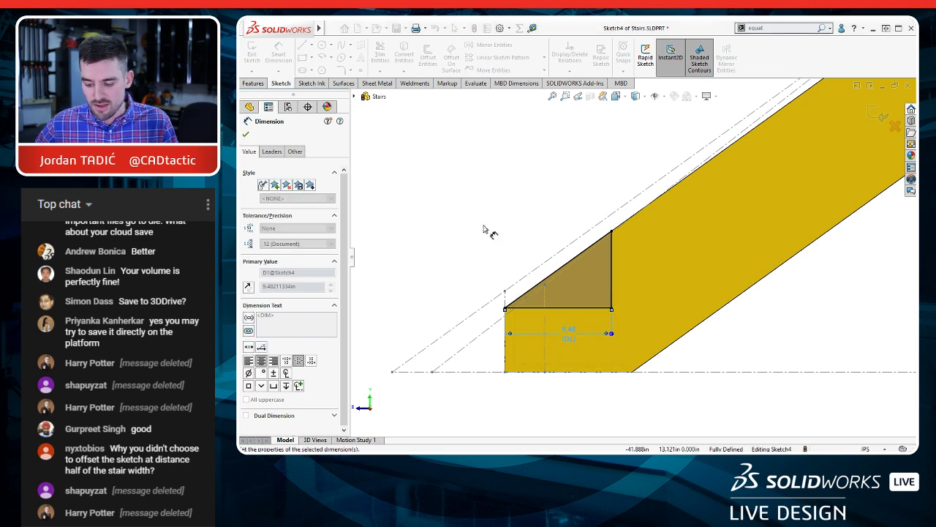
{"action": "key", "text": "Escape"}
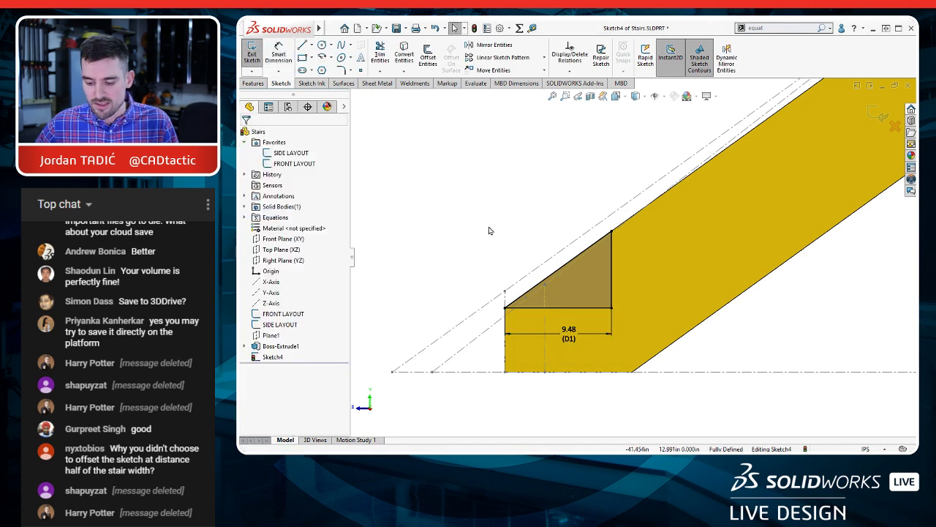
Step: Link the triangle's horizontal dimension to the shared value $VAR: RUN
{"action": "left_click", "coordinate": [569, 336]}
{"action": "right_click", "coordinate": [570, 336]}
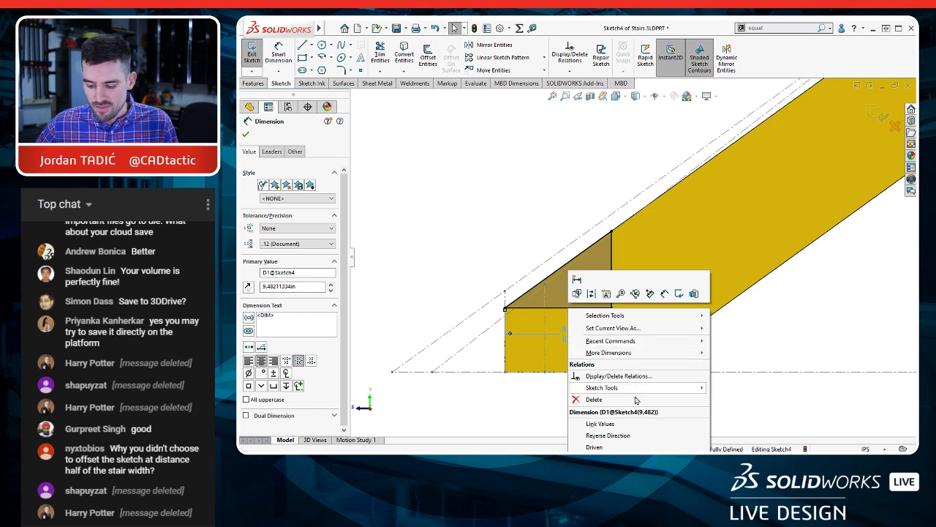
{"action": "left_click", "coordinate": [600, 424]}
{"action": "left_click", "coordinate": [531, 273]}
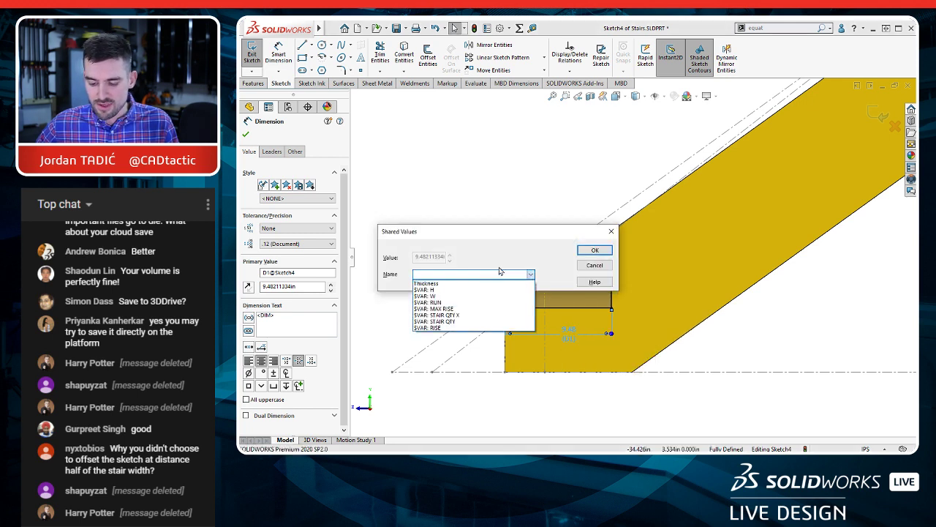
{"action": "left_click", "coordinate": [457, 302]}
{"action": "left_click", "coordinate": [605, 251]}
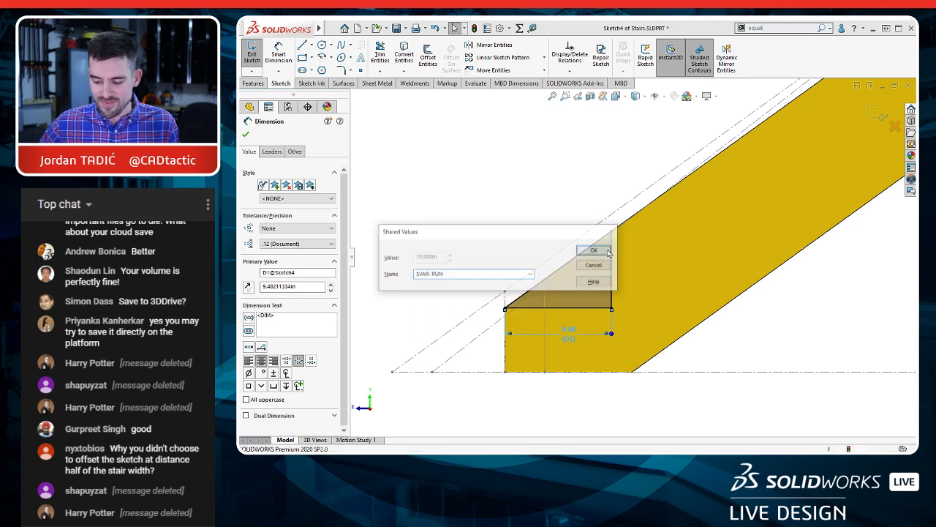
{"action": "left_click", "coordinate": [542, 139]}
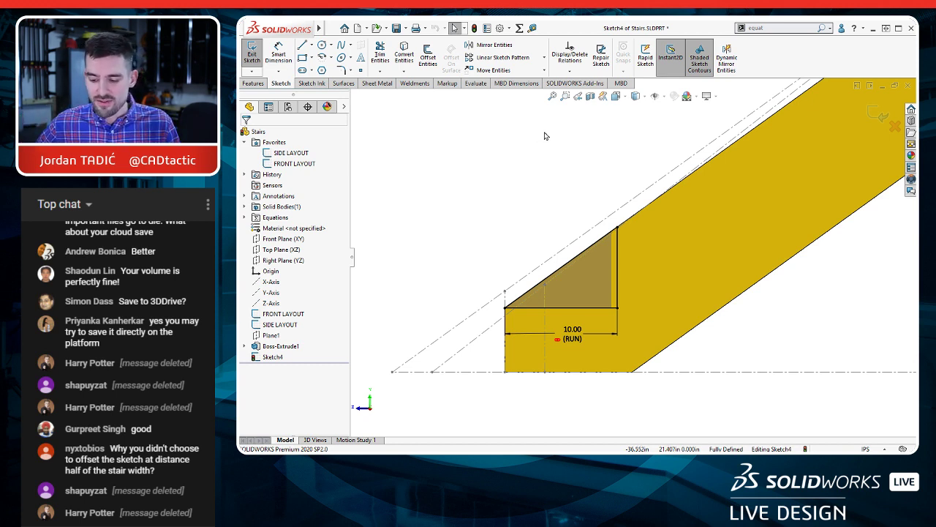
Step: Cut-extrude the triangle as a blind cut into the stringer with its depth linked to thickness
{"action": "scroll", "coordinate": [623, 177], "scroll_direction": "up", "scroll_amount": 5}
{"action": "middle_click_drag", "start_coordinate": [620, 241], "coordinate": [572, 201]}
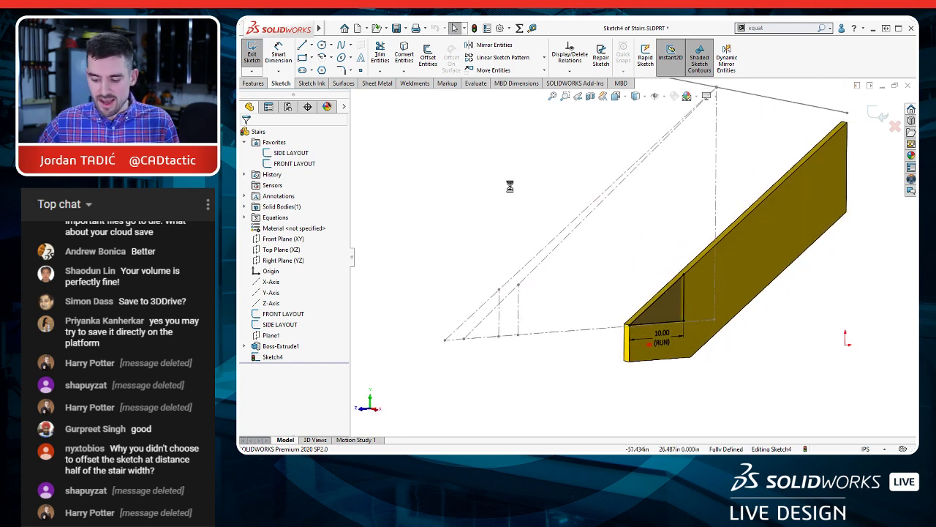
{"action": "key", "text": "ctrl+shift+e"}
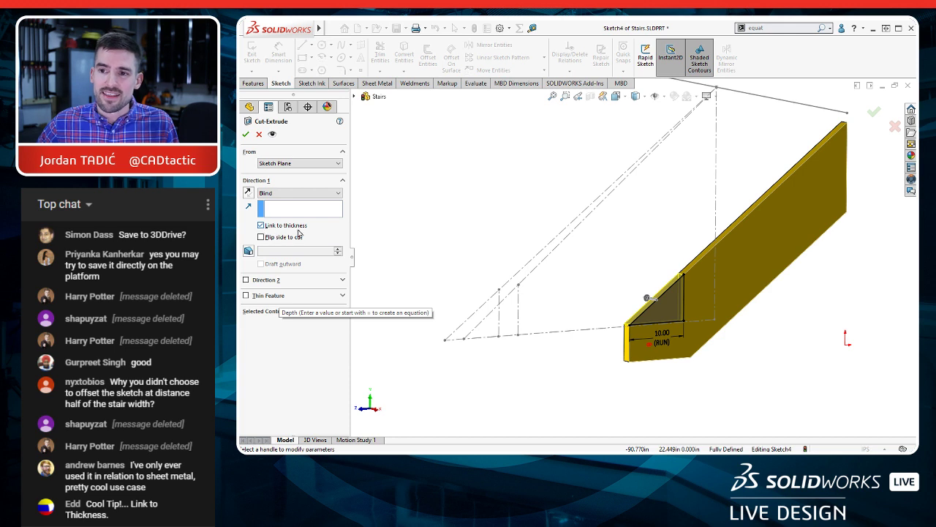
{"action": "right_click_drag", "start_coordinate": [422, 214], "coordinate": [469, 214]}
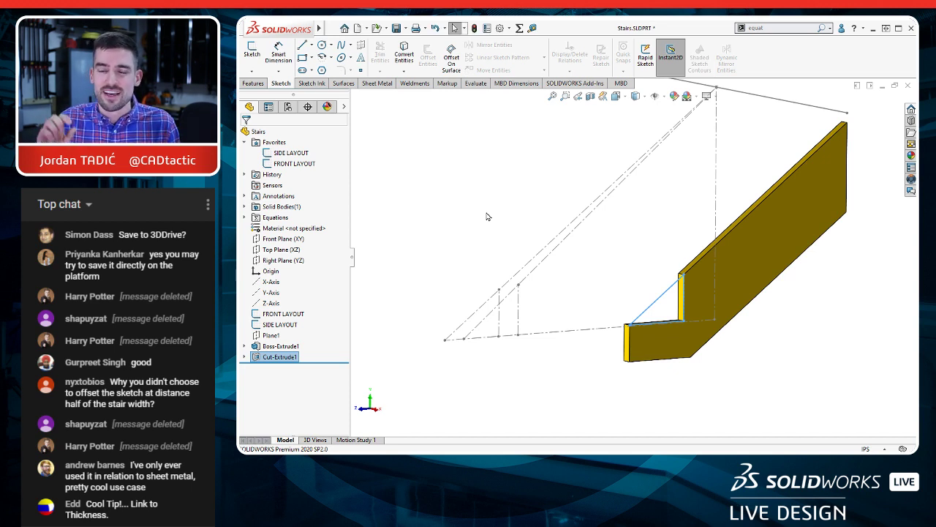
{"action": "left_click", "coordinate": [488, 214]}
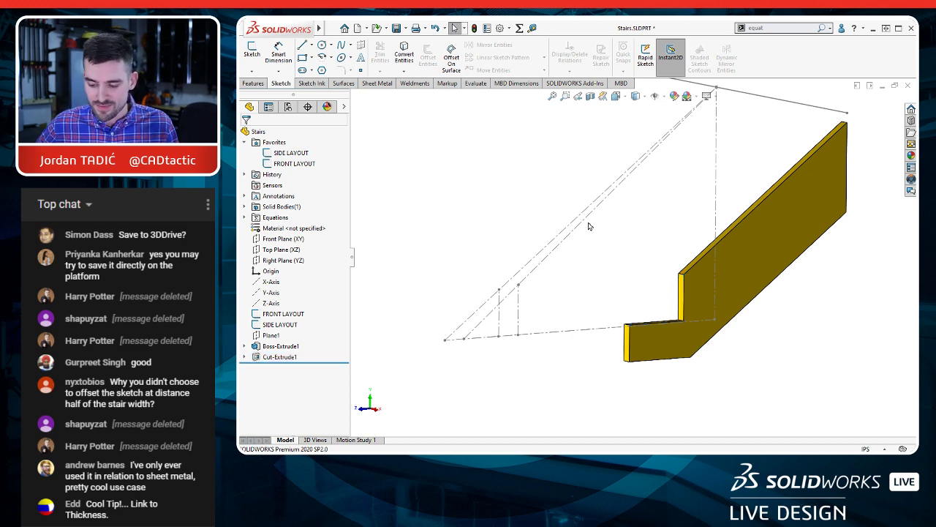
Step: Start a Linear Pattern with the triangular notch cut as the feature to pattern
{"action": "scroll", "coordinate": [695, 256], "scroll_direction": "down", "scroll_amount": 3}
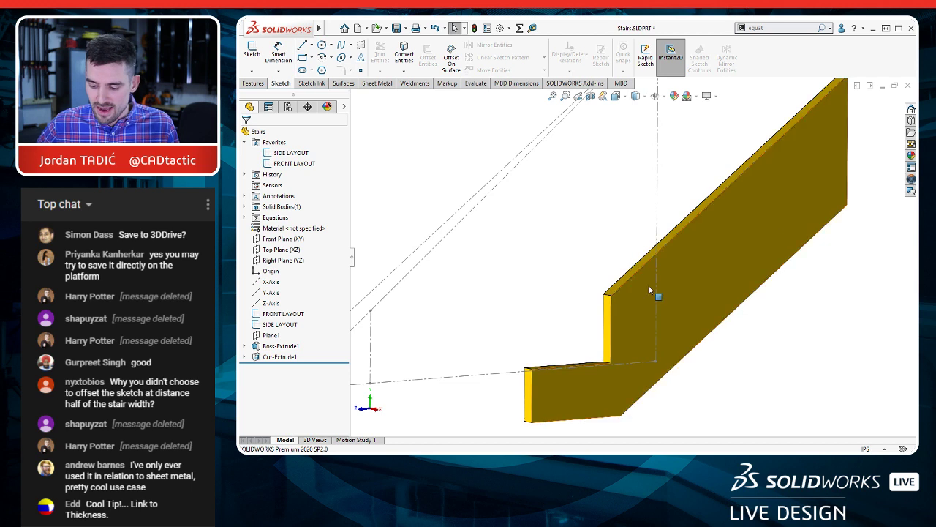
{"action": "middle_click_drag", "start_coordinate": [648, 284], "coordinate": [651, 241], "text": "ctrl"}
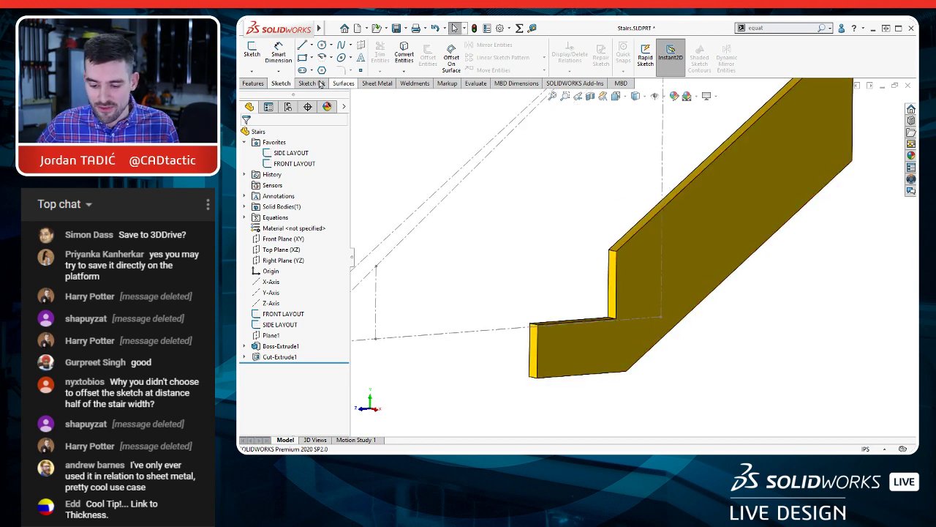
{"action": "left_click", "coordinate": [253, 83]}
{"action": "left_click", "coordinate": [529, 55]}
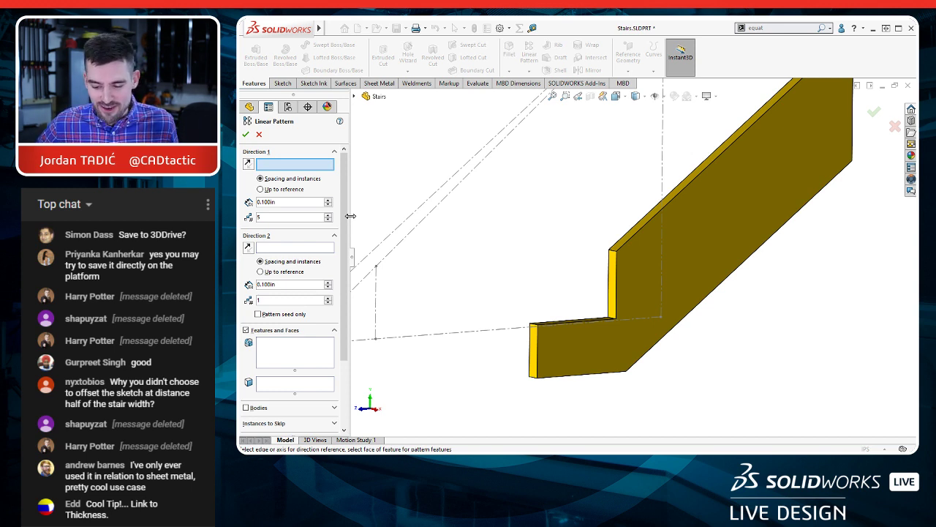
{"action": "scroll", "coordinate": [343, 210], "scroll_direction": "down", "scroll_amount": 1}
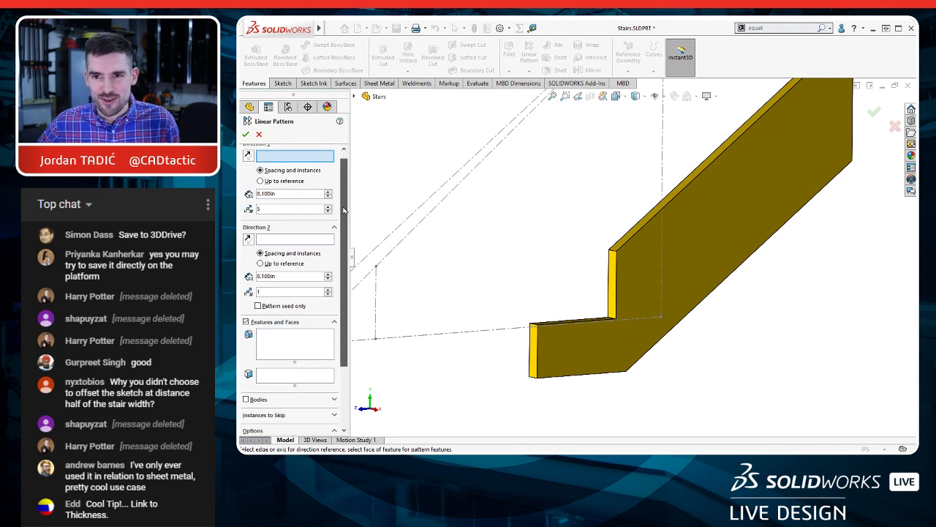
{"action": "scroll", "coordinate": [344, 210], "scroll_direction": "up", "scroll_amount": 1}
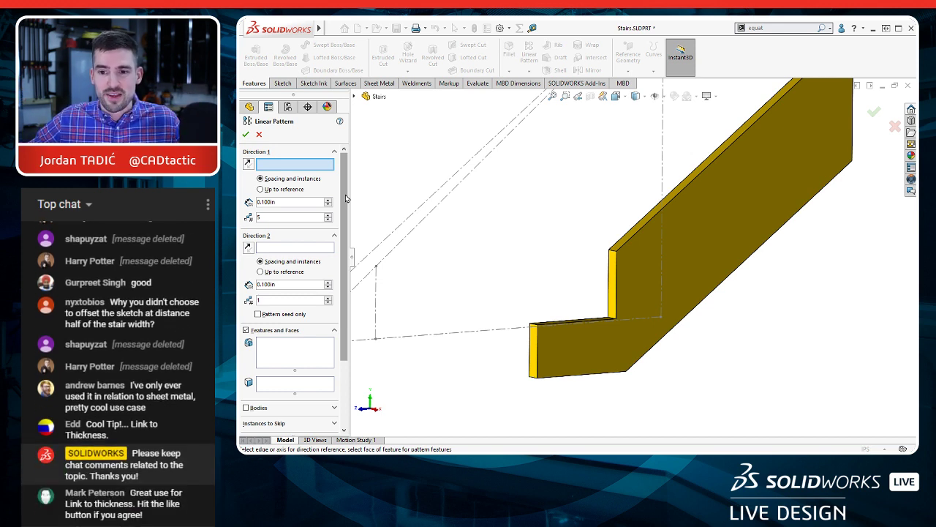
{"action": "scroll", "coordinate": [326, 265], "scroll_direction": "down", "scroll_amount": 3}
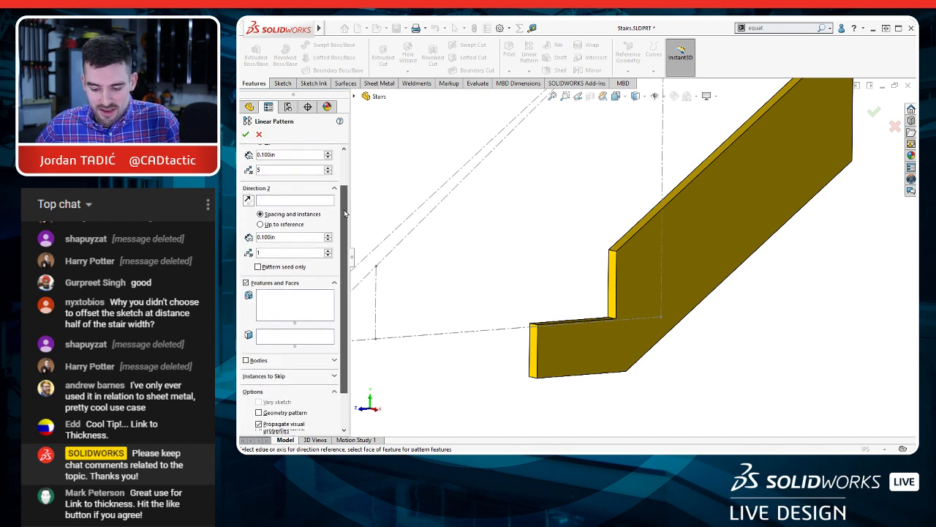
{"action": "left_click", "coordinate": [284, 267]}
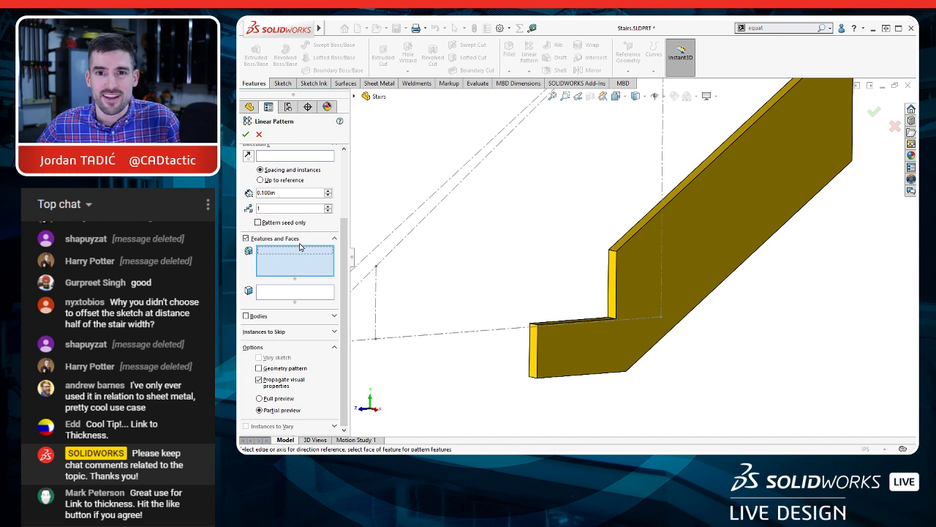
{"action": "left_click", "coordinate": [619, 278]}
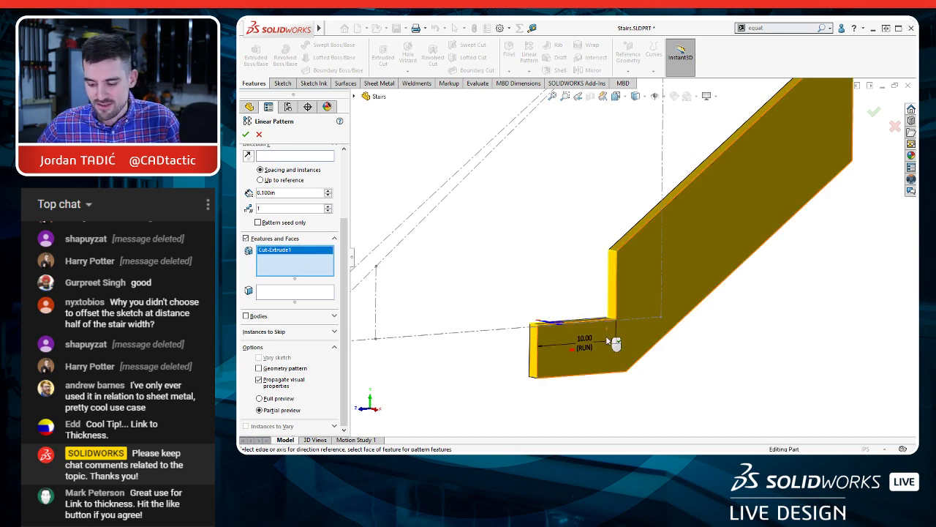
Step: Set the outer sloped construction line of the SIDE LAYOUT sketch as the first pattern direction for the notch cut
{"action": "scroll", "coordinate": [304, 174], "scroll_direction": "up", "scroll_amount": 3}
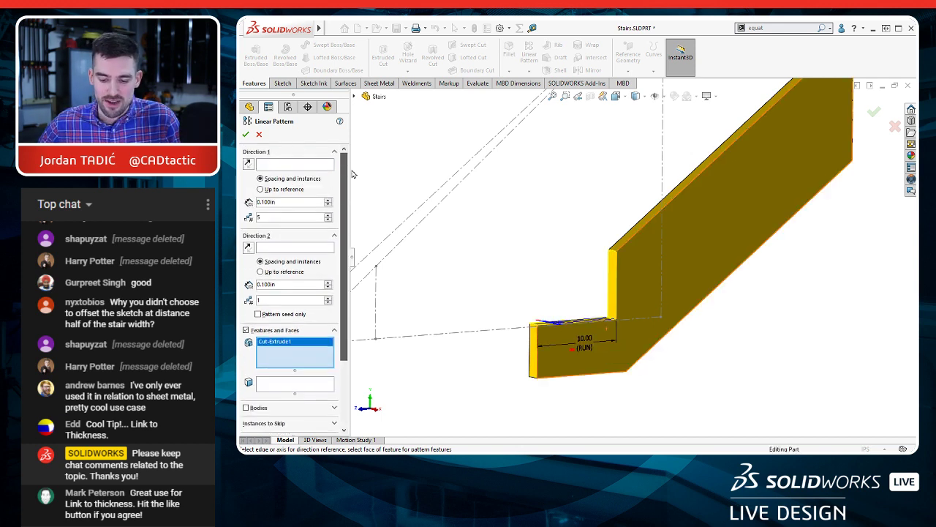
{"action": "left_click", "coordinate": [297, 165]}
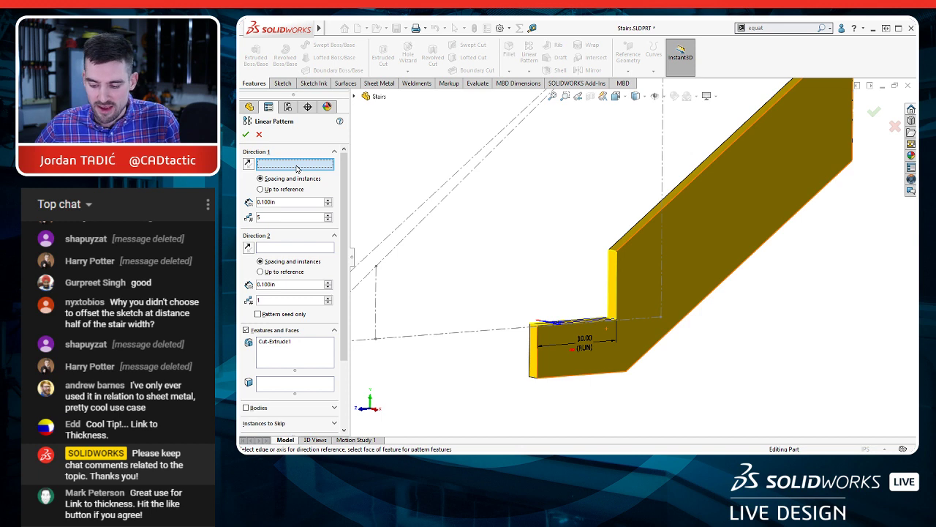
{"action": "left_click", "coordinate": [443, 190]}
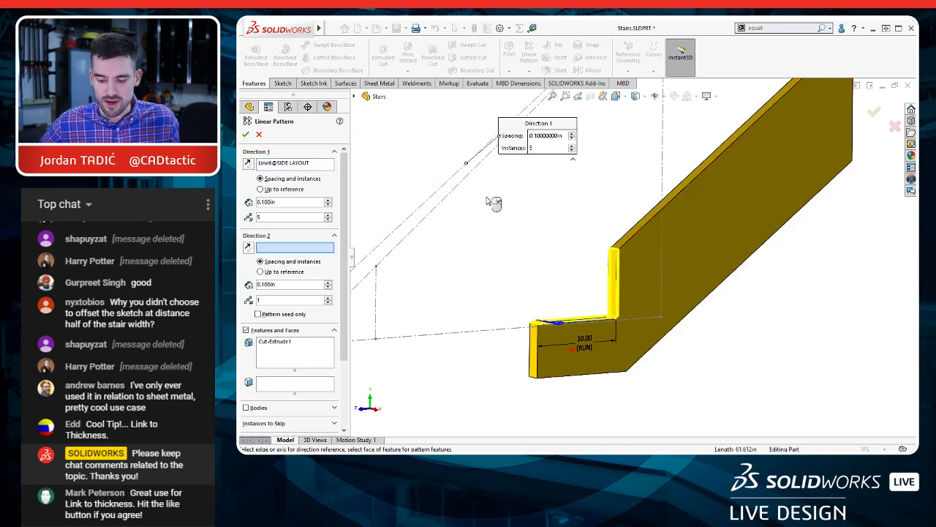
Step: Pattern the notch along the slope with a spacing of 20 in and 2 instances, and finish the Linear Pattern
{"action": "left_click", "coordinate": [292, 202]}
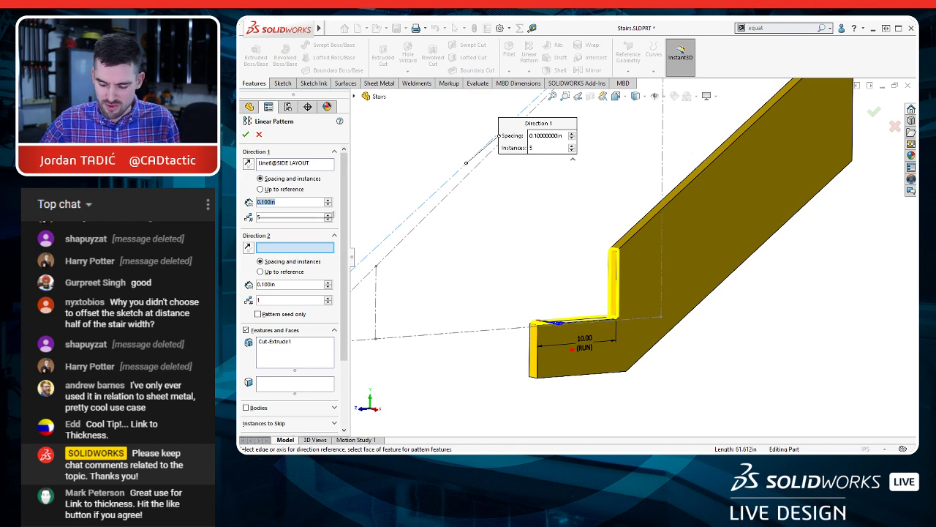
{"action": "type", "text": "20"}
{"action": "key", "text": "Tab"}
{"action": "type", "text": "2"}
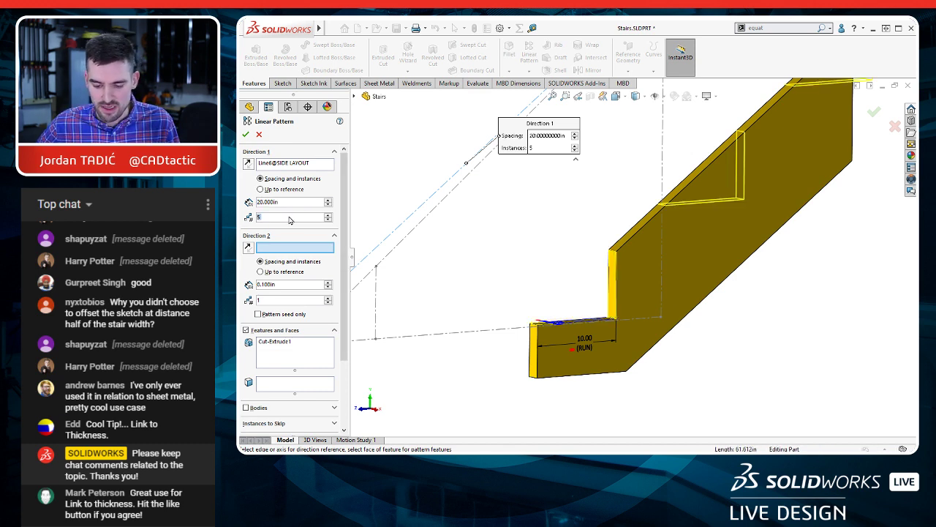
{"action": "scroll", "coordinate": [455, 257], "scroll_direction": "up", "scroll_amount": 1}
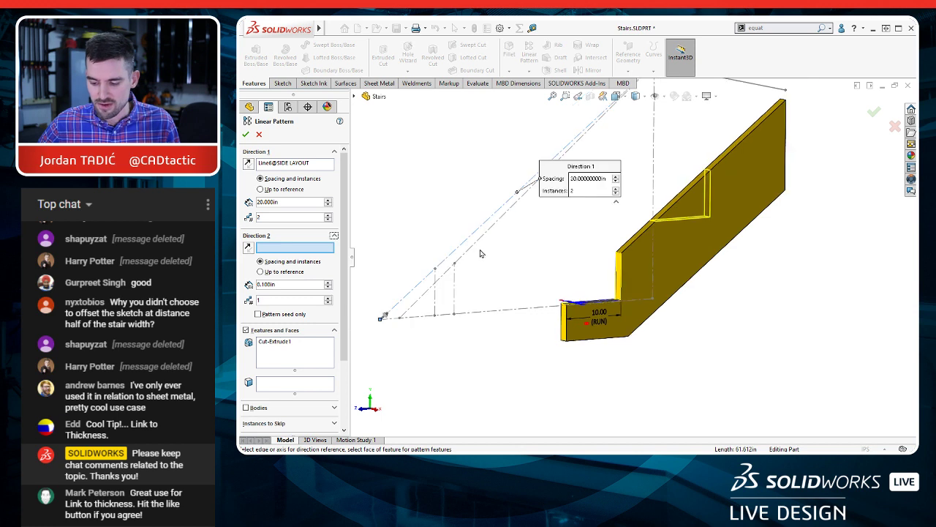
{"action": "middle_click_drag", "start_coordinate": [480, 253], "coordinate": [489, 307], "text": "ctrl"}
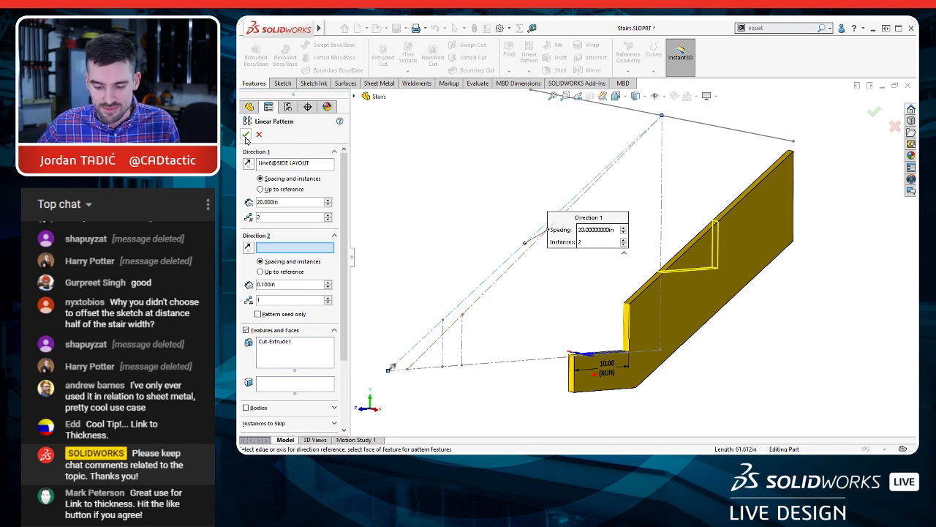
{"action": "key", "text": "Return"}
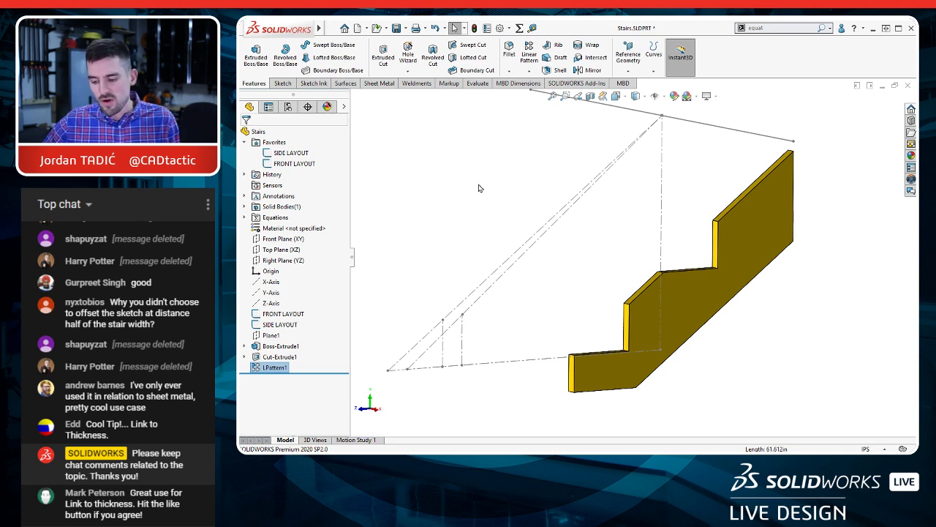
Step: Compare the sloped layout line with the stringer edge left between the two notches
{"action": "left_click", "coordinate": [491, 279]}
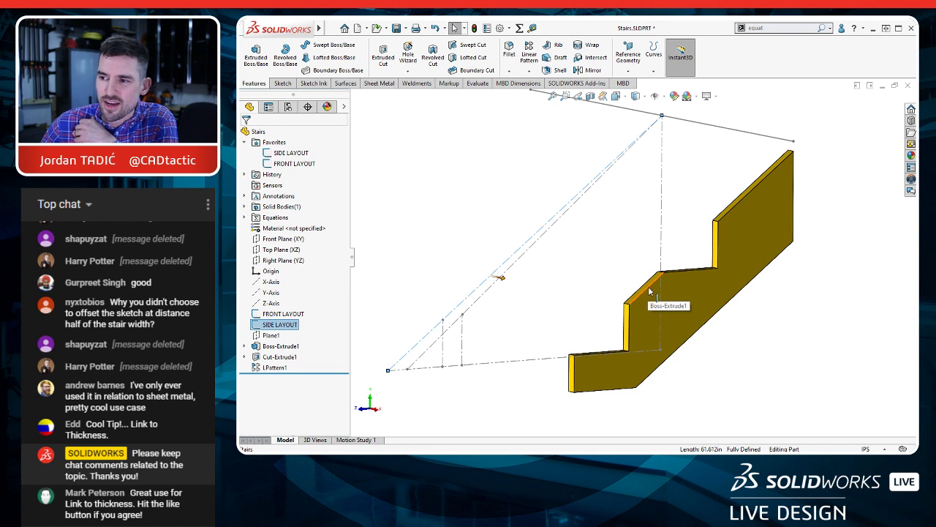
{"action": "left_click", "coordinate": [647, 284]}
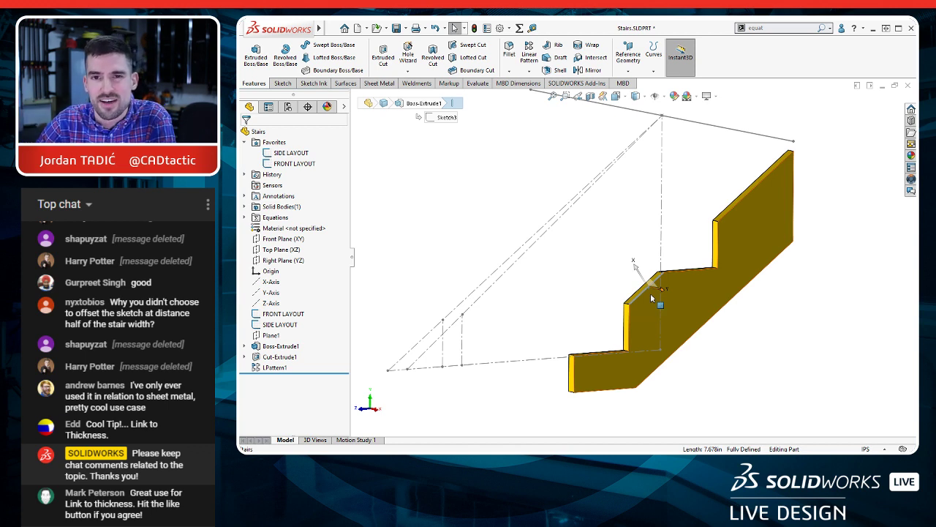
{"action": "left_click", "coordinate": [531, 262]}
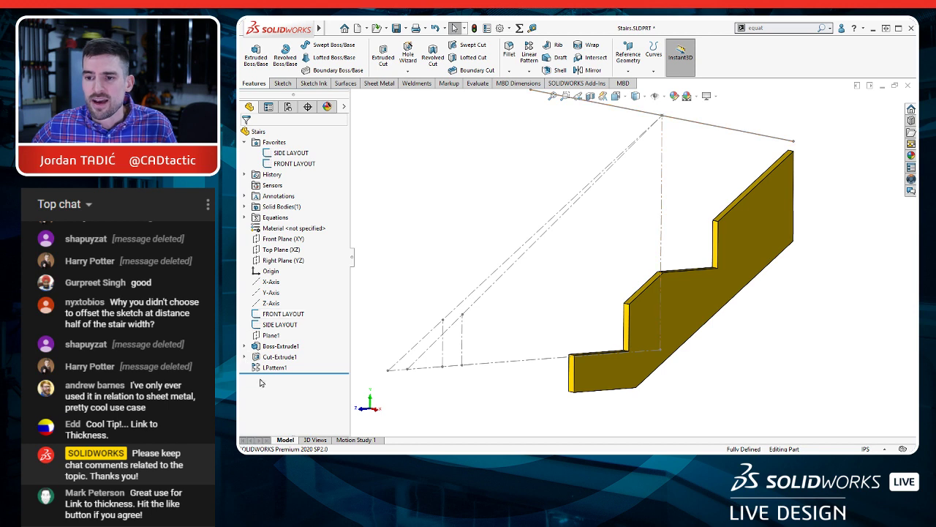
Step: Display the linear pattern's dimensions on the model and examine its spacing and instance count
{"action": "mouse_move", "coordinate": [275, 371]}
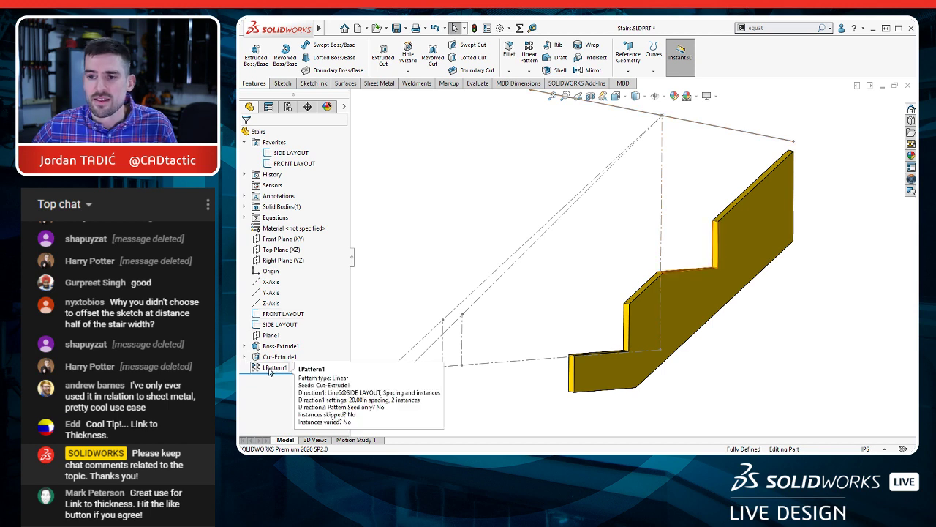
{"action": "left_click", "coordinate": [270, 369]}
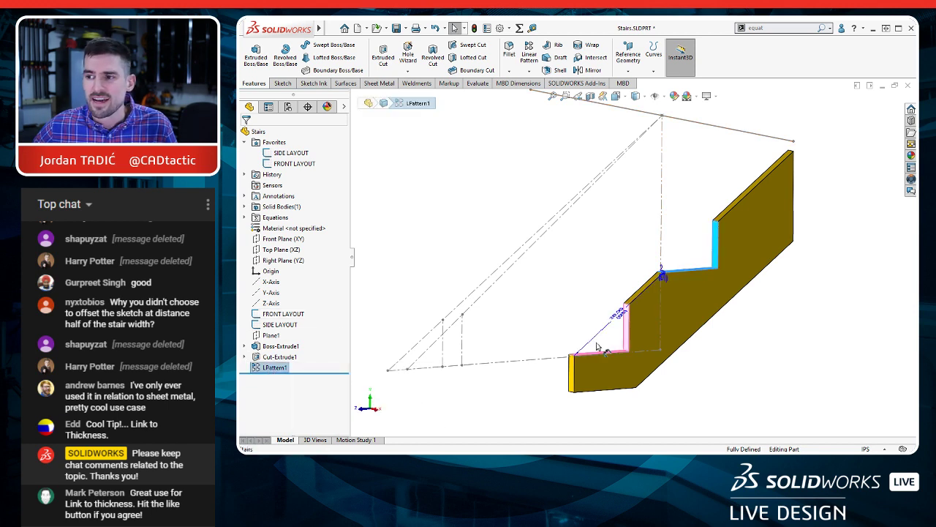
{"action": "middle_click_drag", "start_coordinate": [594, 338], "coordinate": [620, 357]}
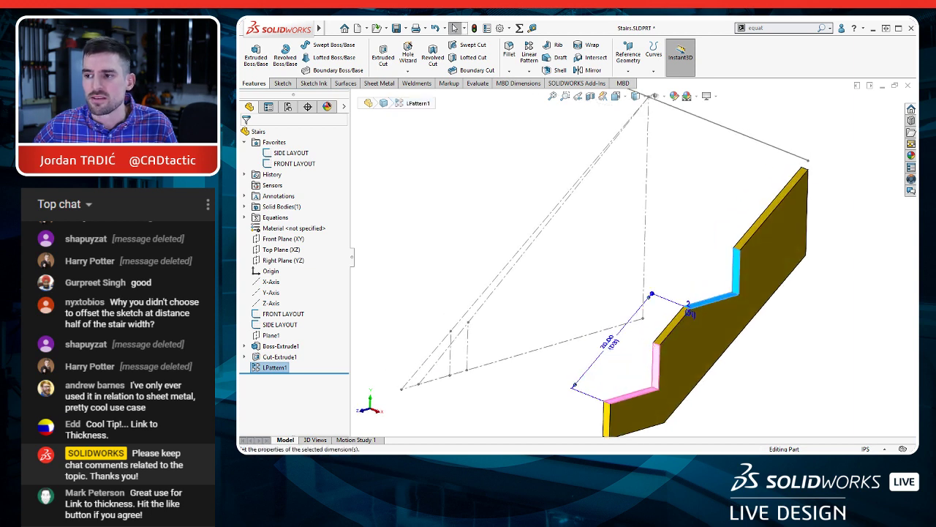
{"action": "left_click", "coordinate": [610, 345]}
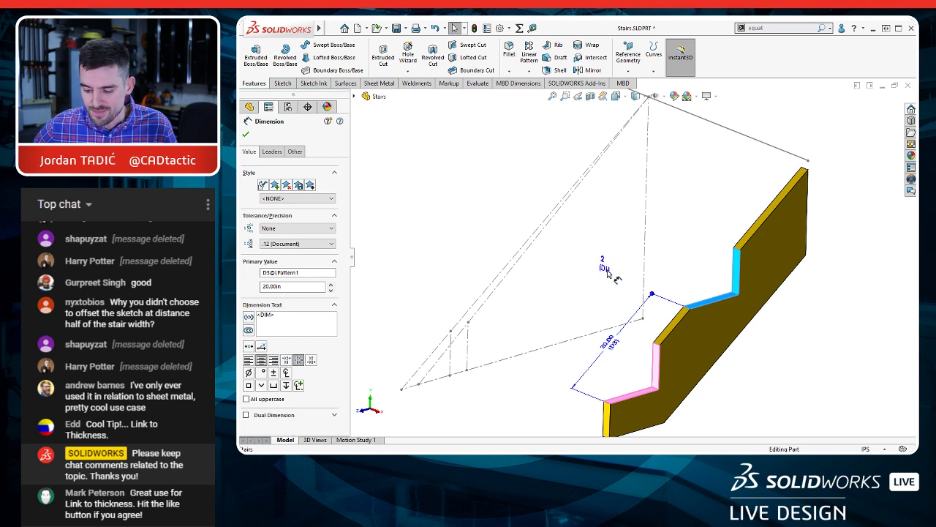
{"action": "left_click", "coordinate": [604, 265]}
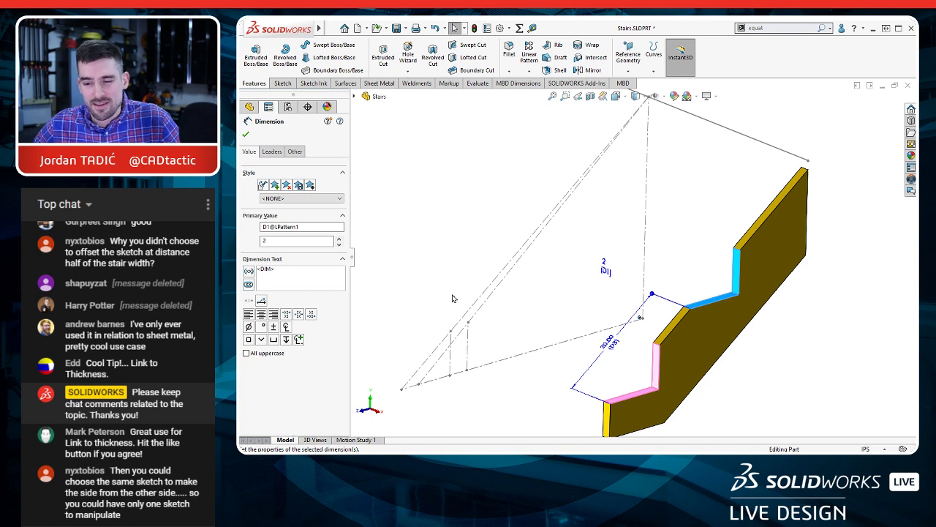
{"action": "left_click", "coordinate": [461, 251]}
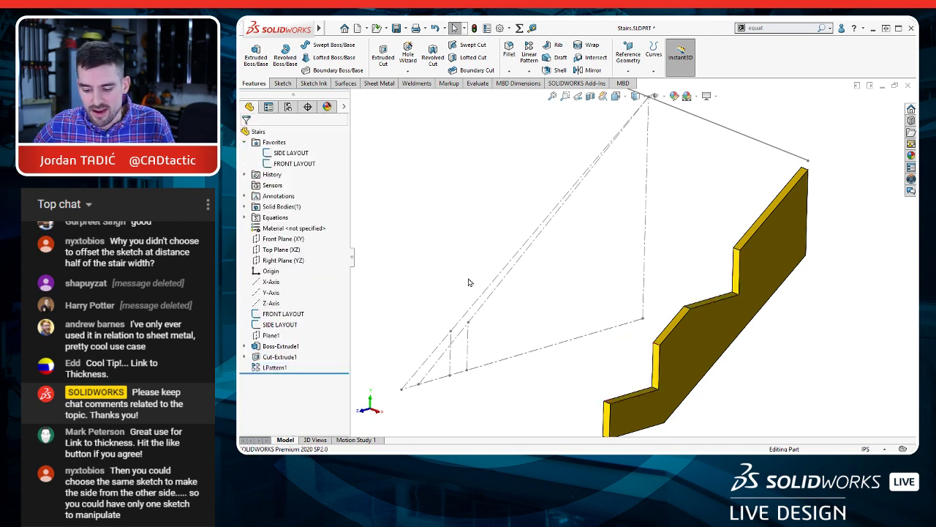
Step: In the SIDE LAYOUT sketch, add a driven aligned dimension from the outer slope's lower endpoint to the top of its rise line
{"action": "double_click", "coordinate": [438, 346]}
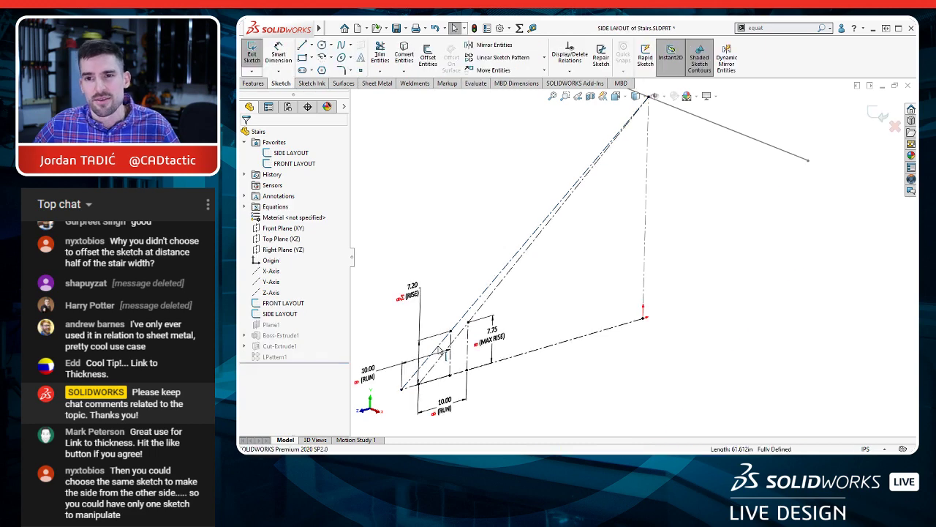
{"action": "scroll", "coordinate": [430, 321], "scroll_direction": "up", "scroll_amount": 2}
{"action": "scroll", "coordinate": [443, 340], "scroll_direction": "down", "scroll_amount": 4}
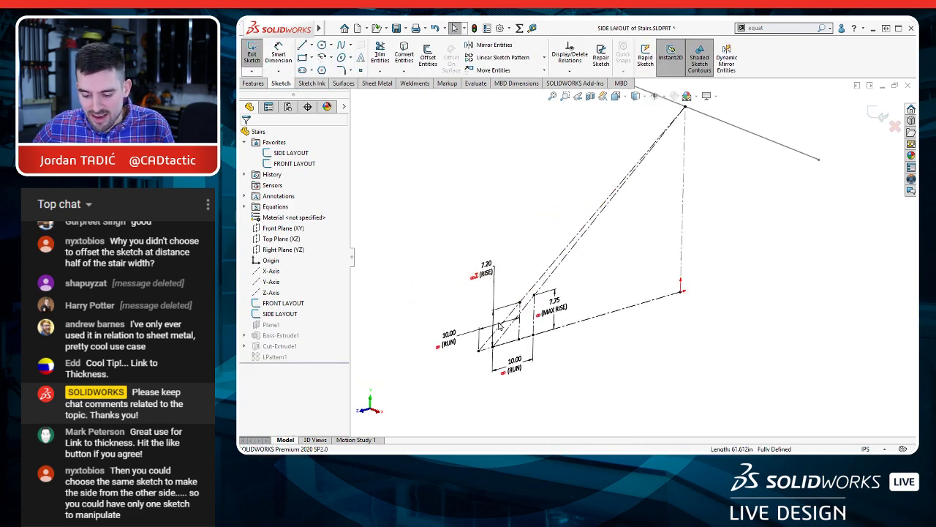
{"action": "left_click_drag", "start_coordinate": [504, 220], "coordinate": [552, 242]}
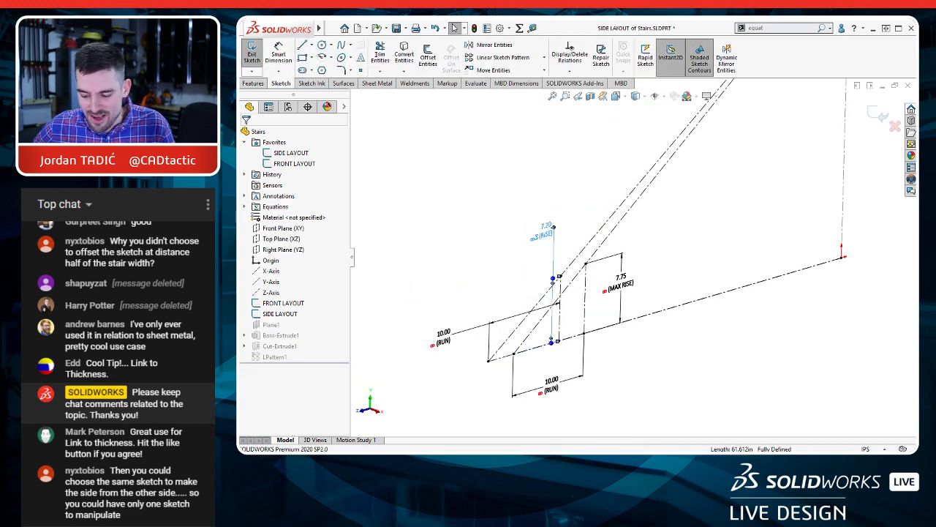
{"action": "key", "text": "d"}
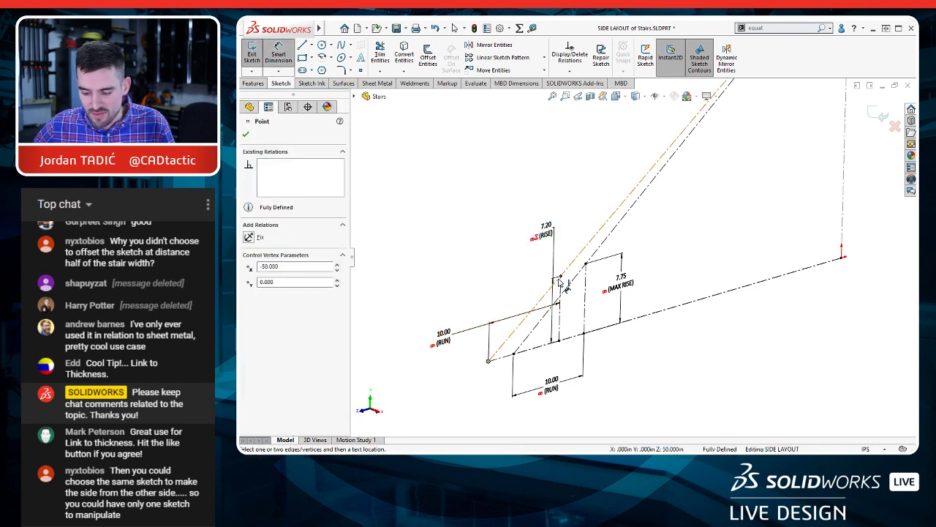
{"action": "left_click", "coordinate": [488, 361]}
{"action": "left_click", "coordinate": [561, 276]}
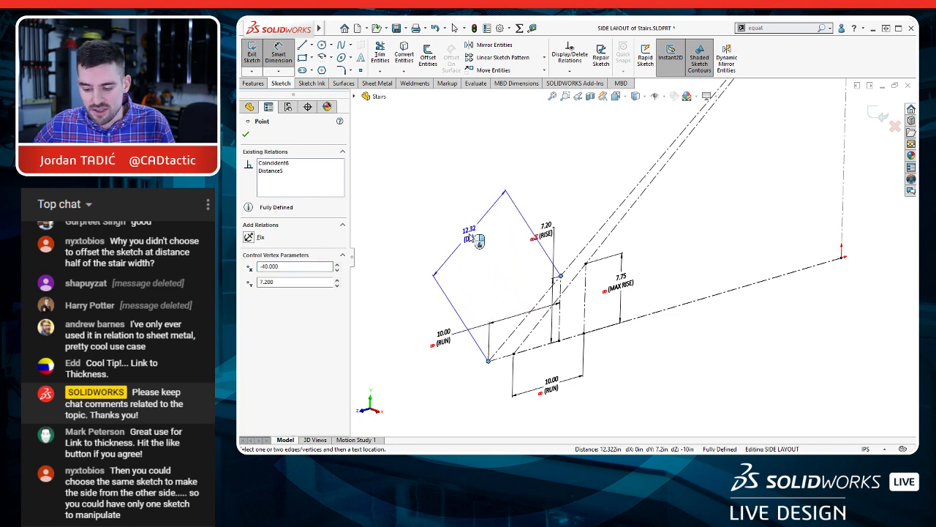
{"action": "left_click", "coordinate": [472, 238]}
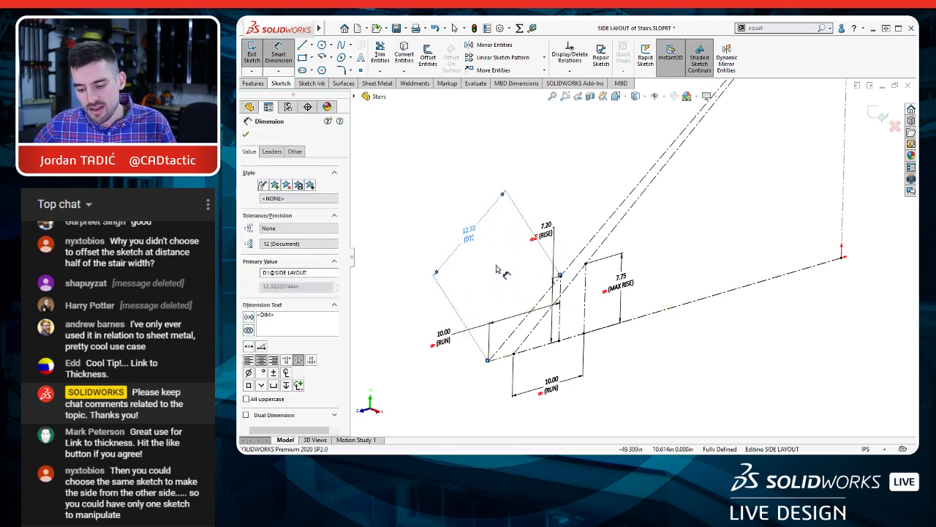
{"action": "key", "text": "Escape"}
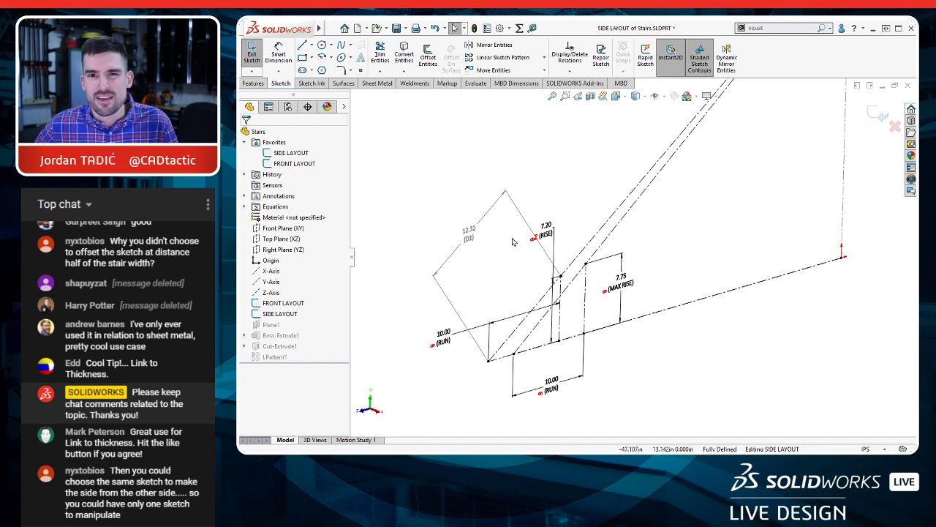
{"action": "left_click", "coordinate": [878, 114]}
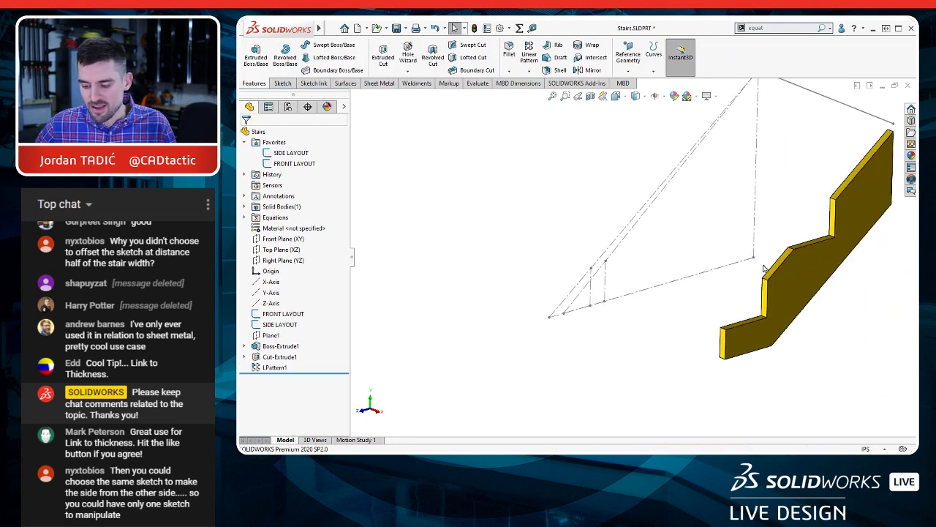
Step: Link the linear pattern's spacing to the driven slope dimension with the equation ="D1@SIDE LAYOUT" and rebuild the part
{"action": "left_click", "coordinate": [316, 367]}
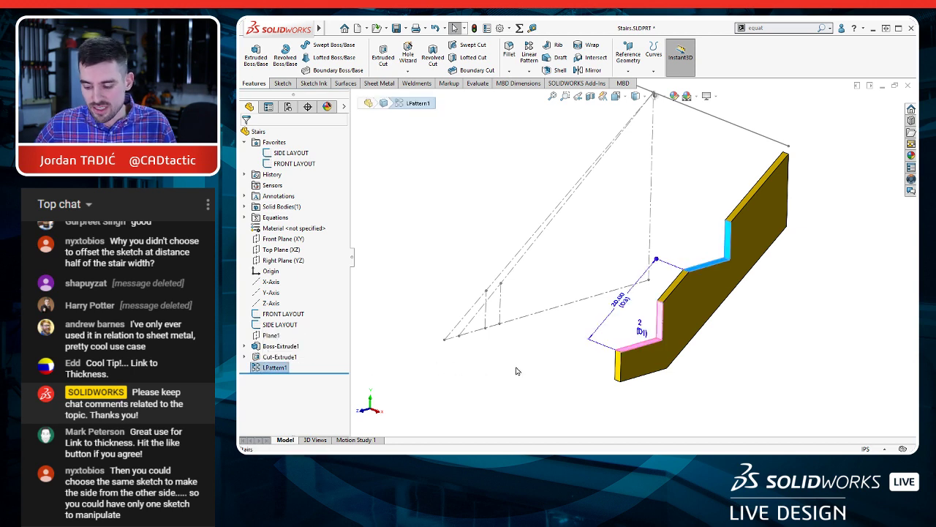
{"action": "left_click", "coordinate": [621, 305]}
{"action": "double_click", "coordinate": [618, 301]}
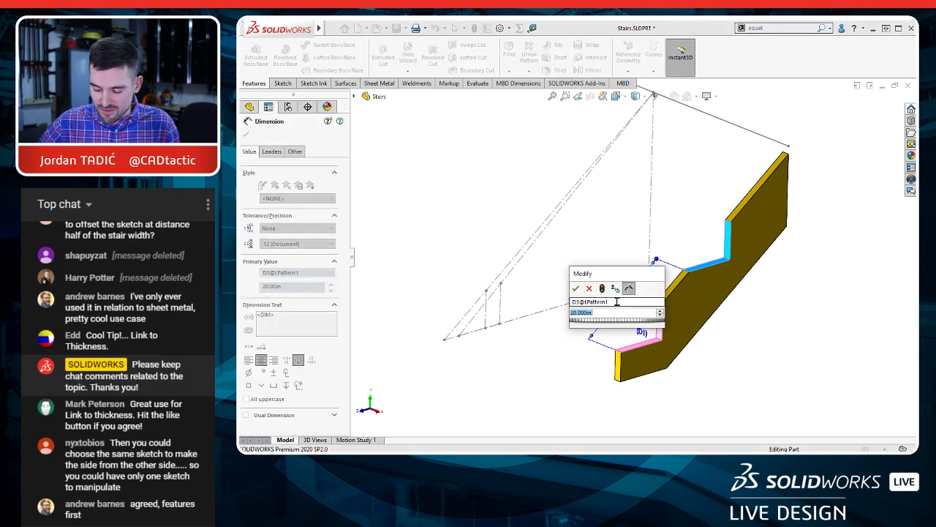
{"action": "type", "text": "="}
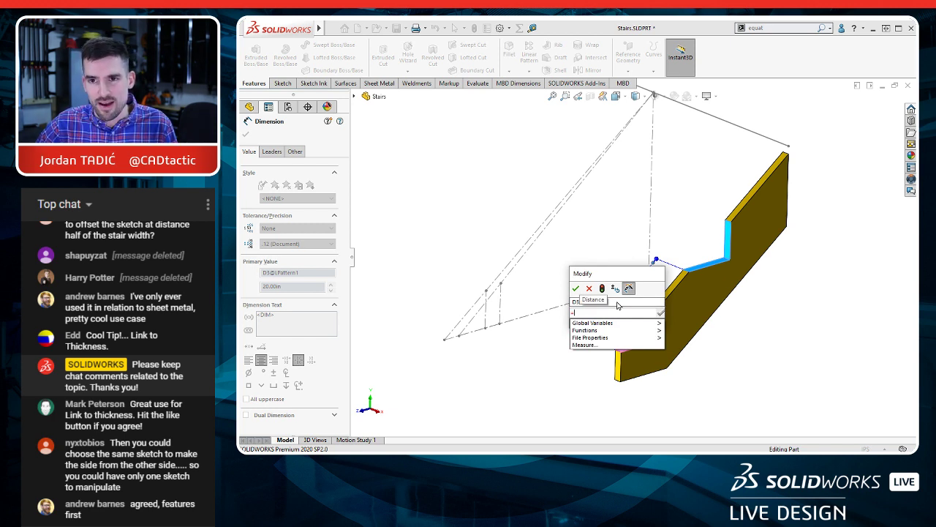
{"action": "left_click", "coordinate": [249, 108]}
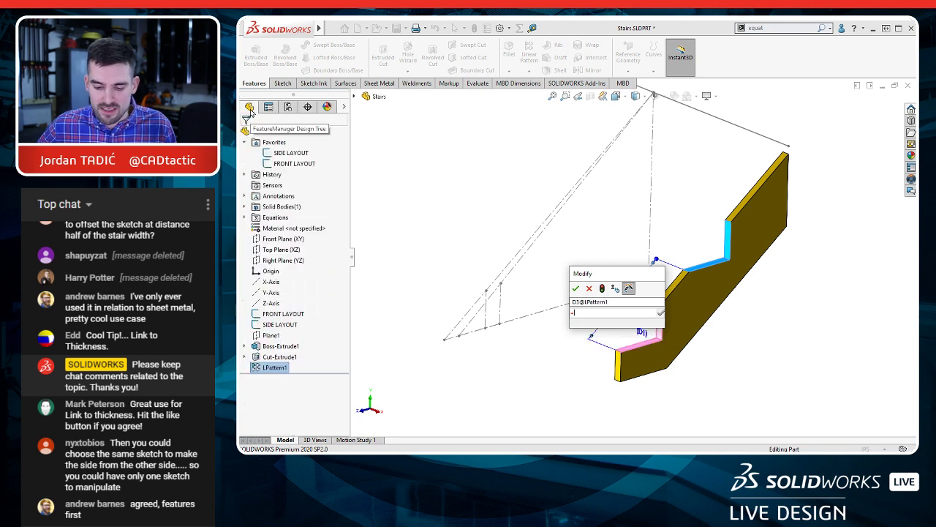
{"action": "left_click", "coordinate": [280, 324]}
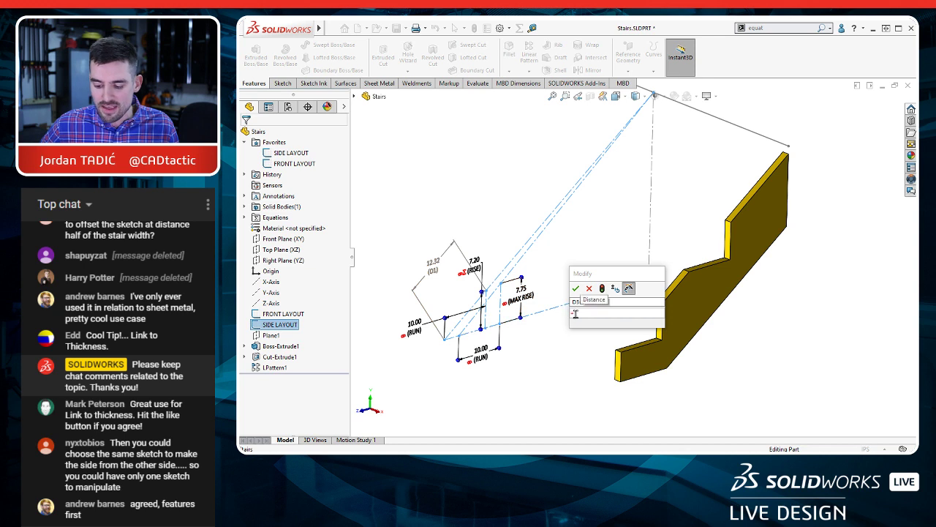
{"action": "left_click", "coordinate": [435, 268]}
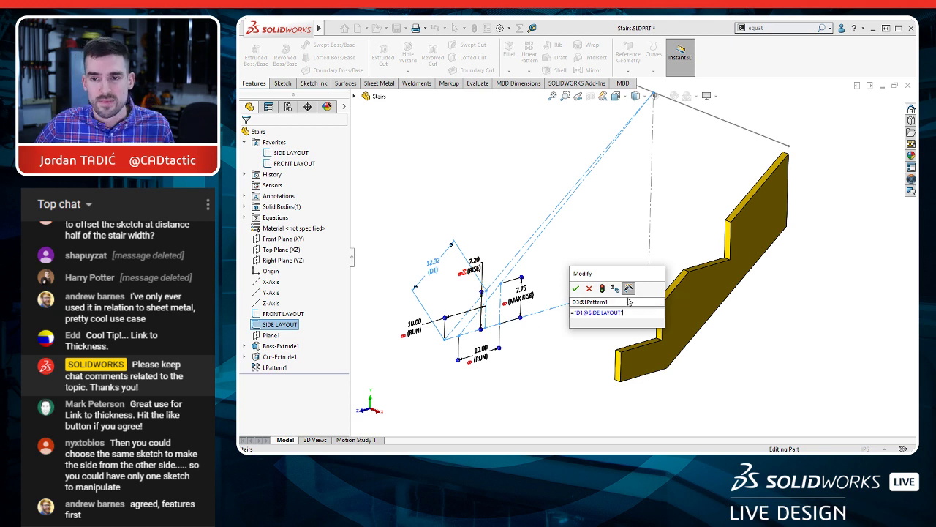
{"action": "left_click", "coordinate": [576, 288]}
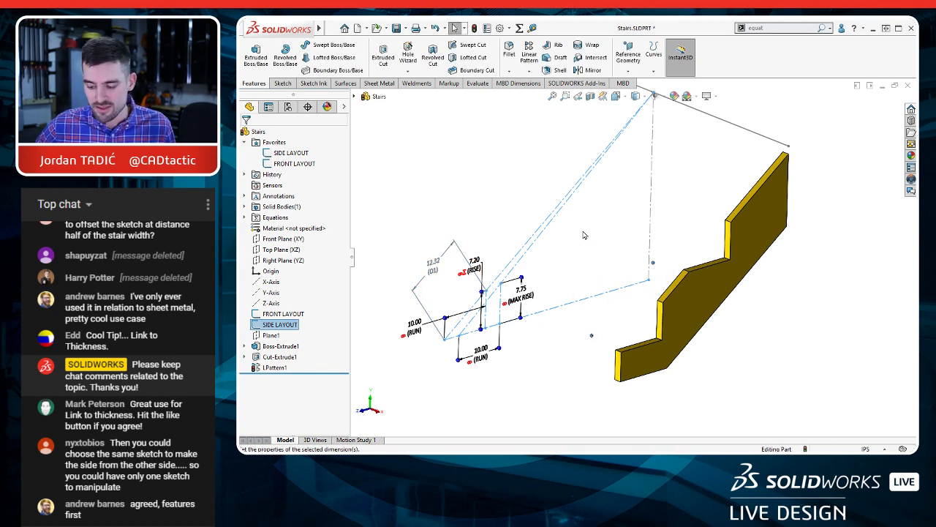
{"action": "left_click", "coordinate": [585, 236]}
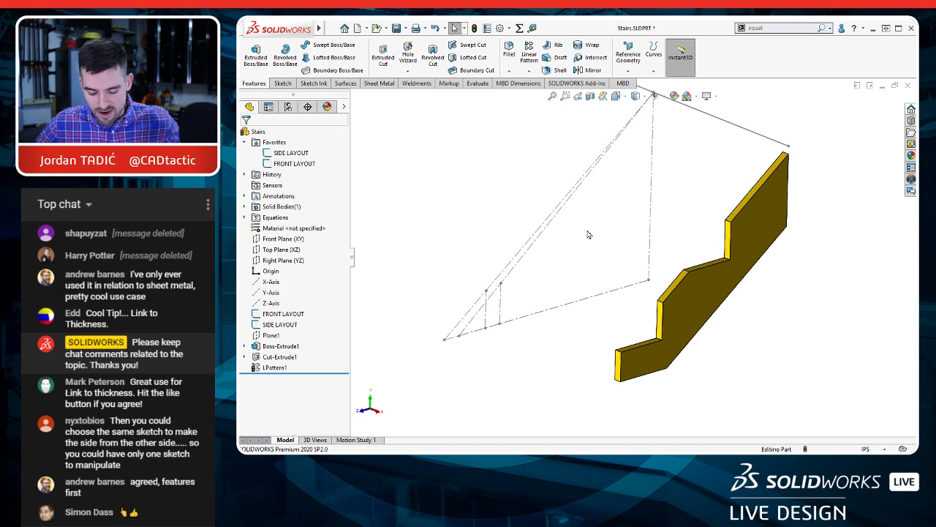
{"action": "key", "text": "ctrl+b"}
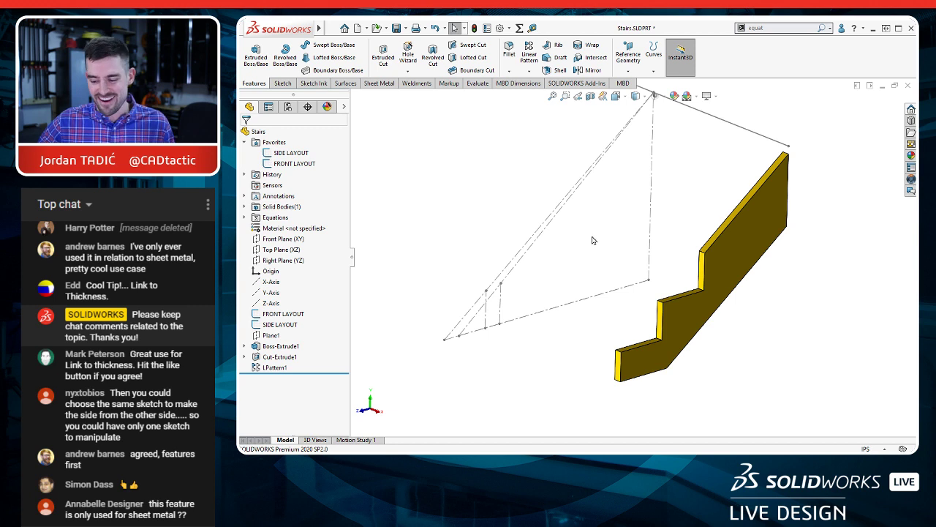
{"action": "mouse_move", "coordinate": [681, 285]}
{"action": "middle_mouse_down"}
{"action": "mouse_move", "coordinate": [682, 276]}
{"action": "mouse_move", "coordinate": [675, 286]}
{"action": "middle_mouse_up"}
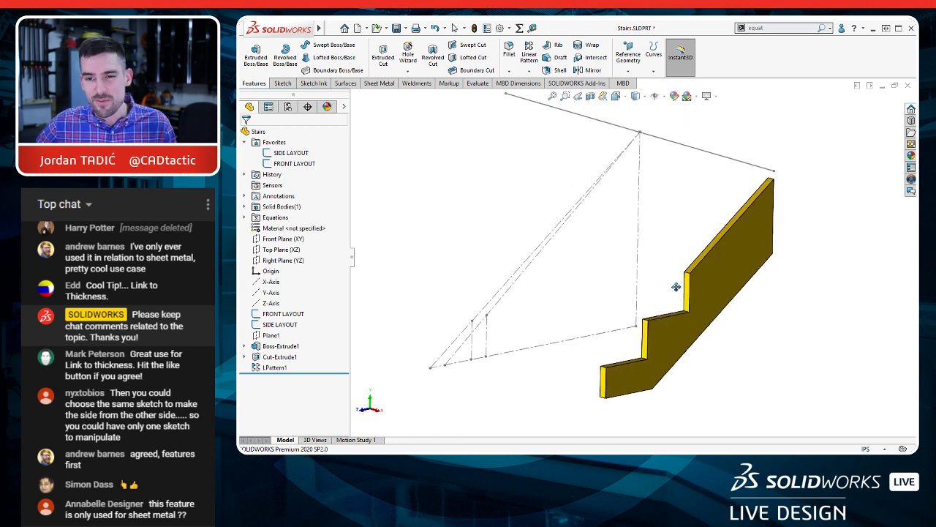
Step: Link the linear pattern's instance count to the shared value STAIR QTY and rebuild the part
{"action": "left_click", "coordinate": [274, 367]}
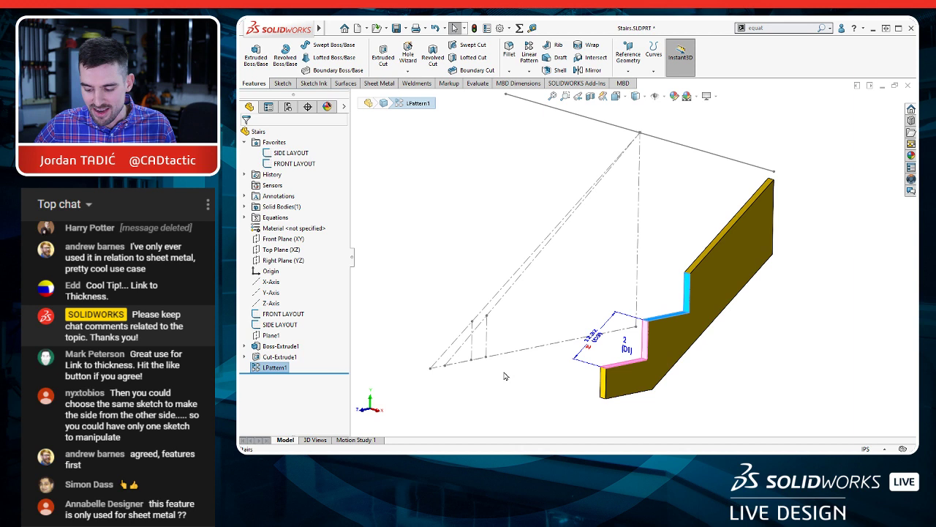
{"action": "right_click", "coordinate": [626, 350]}
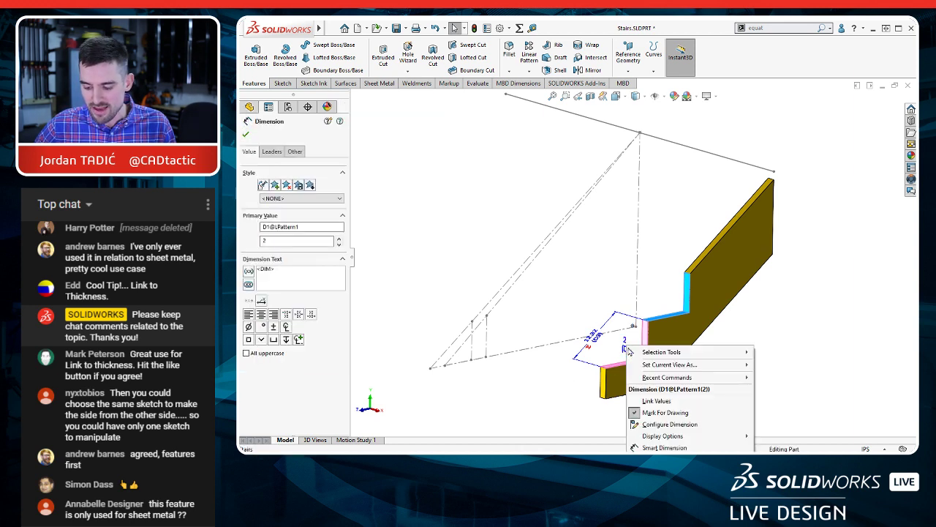
{"action": "left_click", "coordinate": [647, 399]}
{"action": "left_click", "coordinate": [530, 274]}
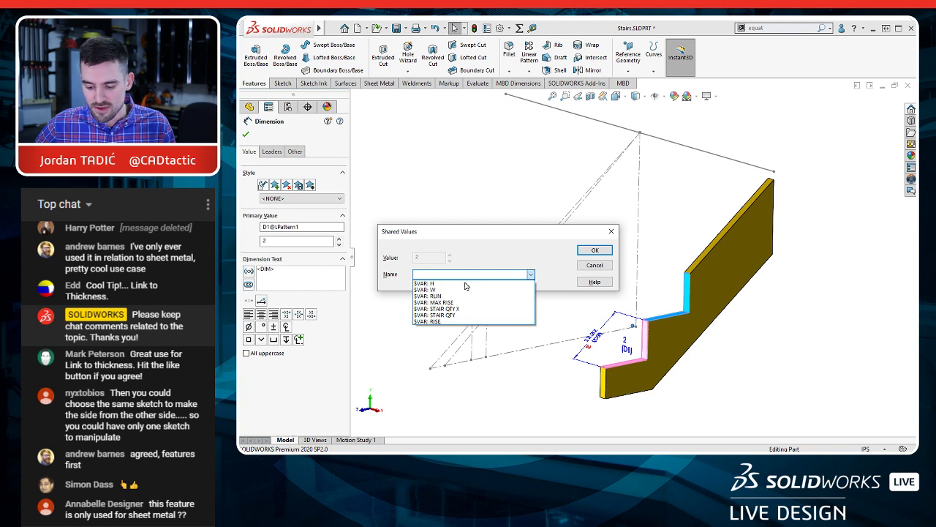
{"action": "left_click", "coordinate": [447, 315]}
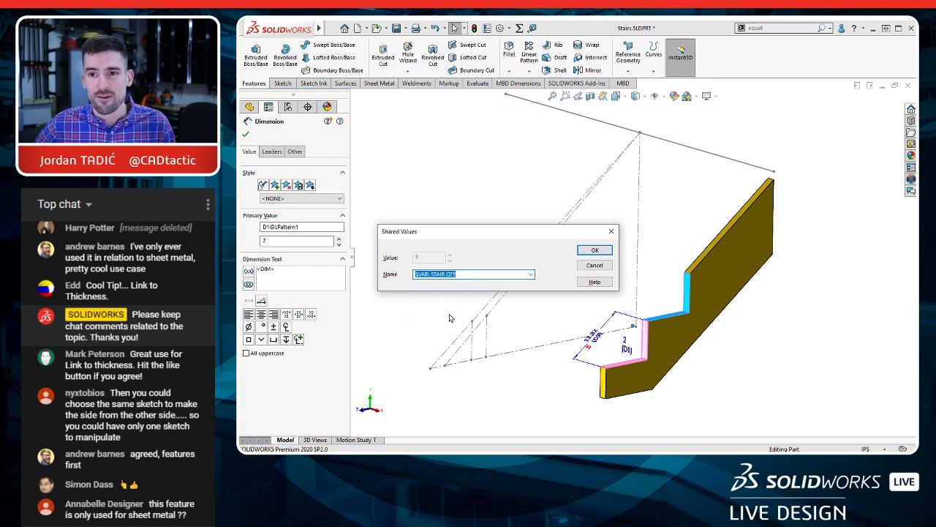
{"action": "left_click", "coordinate": [595, 250]}
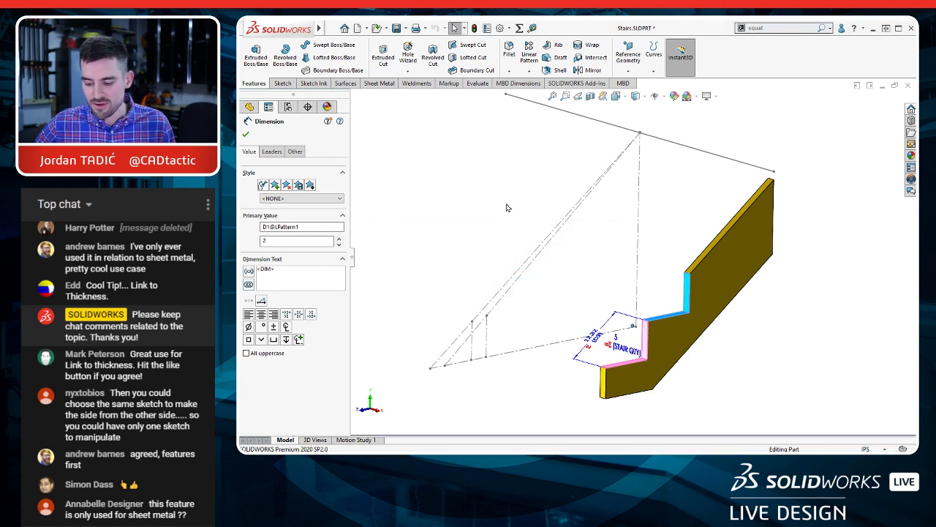
{"action": "left_click", "coordinate": [505, 204]}
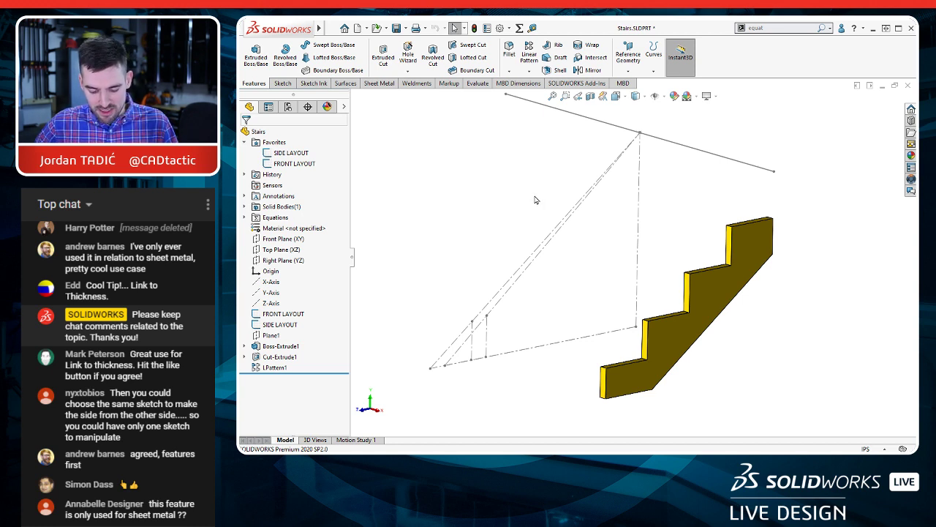
Step: In the Right view, measure the vertical edge lengths of the stringer's two lowest notches
{"action": "key", "text": "ctrl+4"}
{"action": "scroll", "coordinate": [688, 322], "scroll_direction": "down", "scroll_amount": 3}
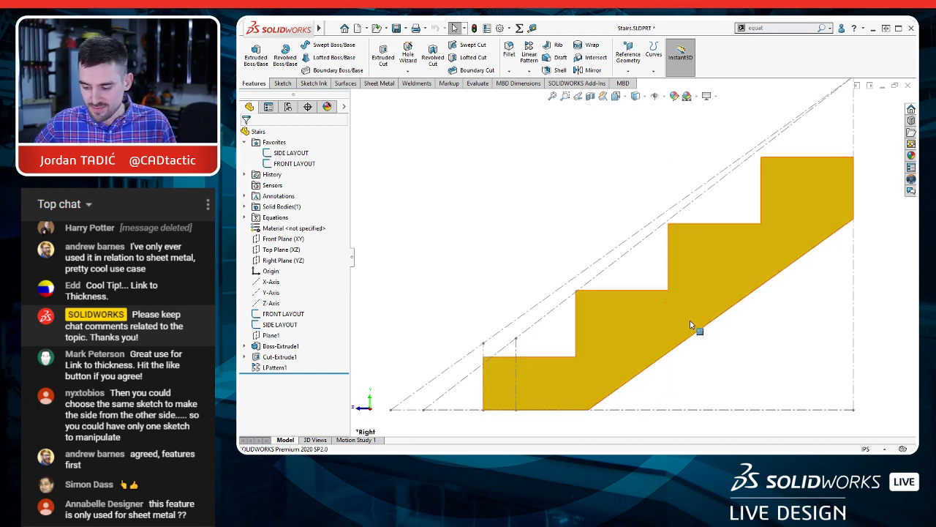
{"action": "middle_click_drag", "start_coordinate": [674, 305], "coordinate": [651, 291], "text": "ctrl"}
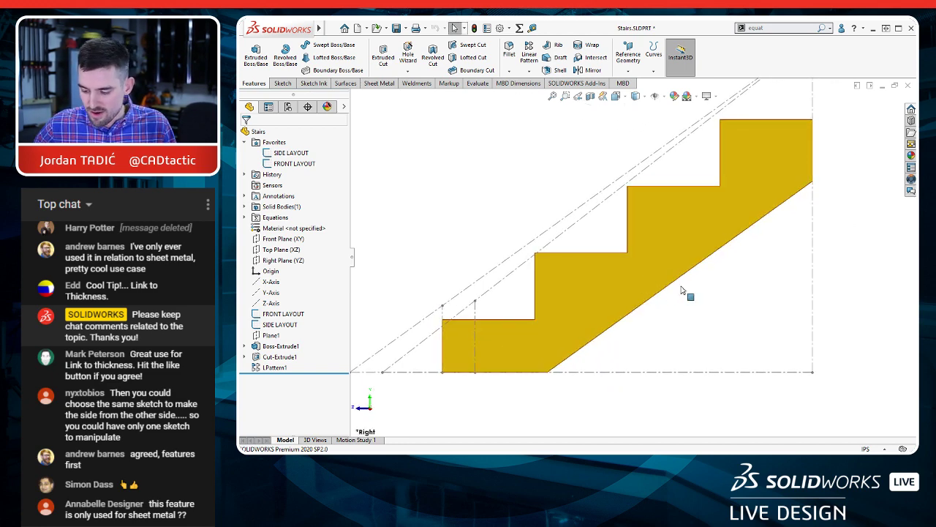
{"action": "middle_click_drag", "start_coordinate": [716, 310], "coordinate": [692, 324], "text": "ctrl"}
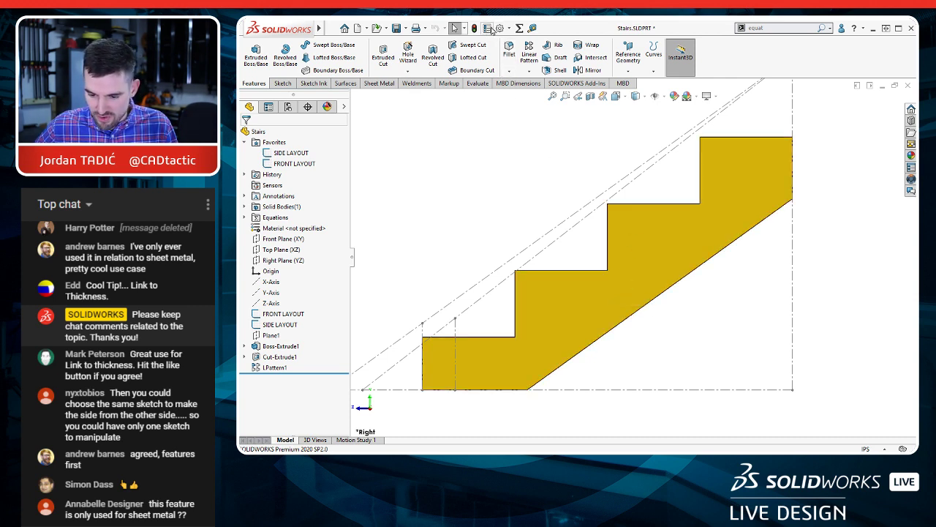
{"action": "left_click", "coordinate": [531, 28]}
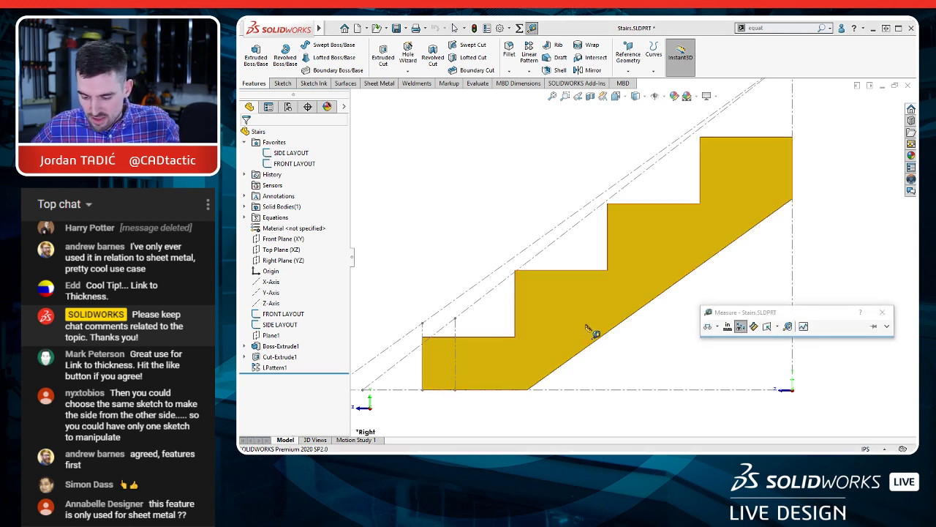
{"action": "left_click", "coordinate": [516, 295]}
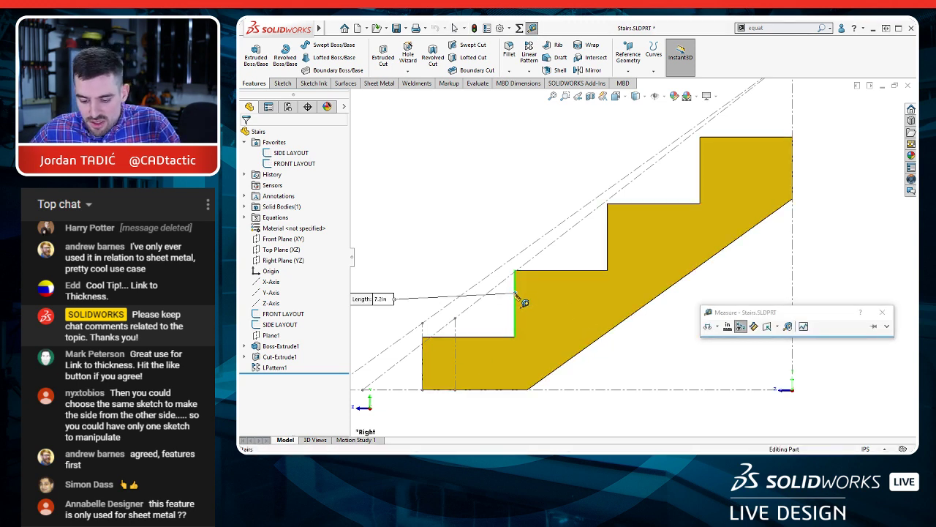
{"action": "left_click_drag", "start_coordinate": [364, 299], "coordinate": [414, 265]}
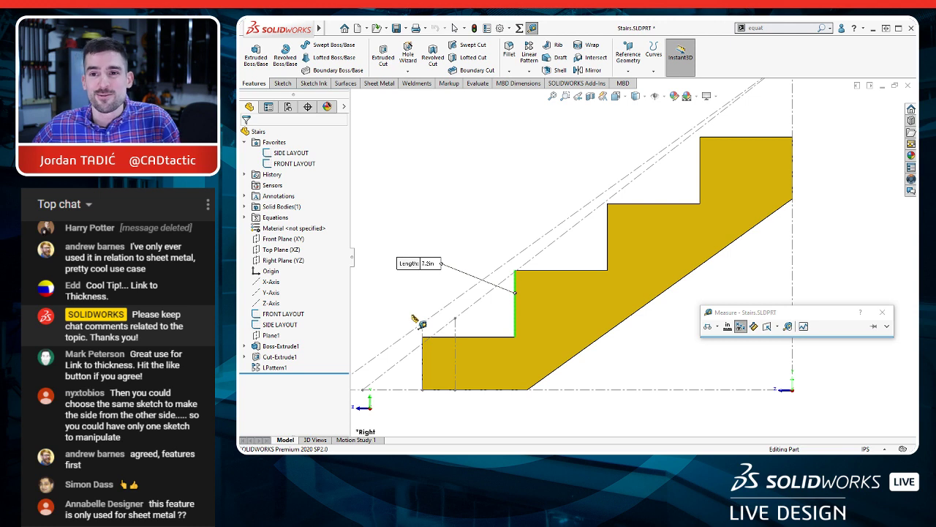
{"action": "left_click", "coordinate": [515, 303]}
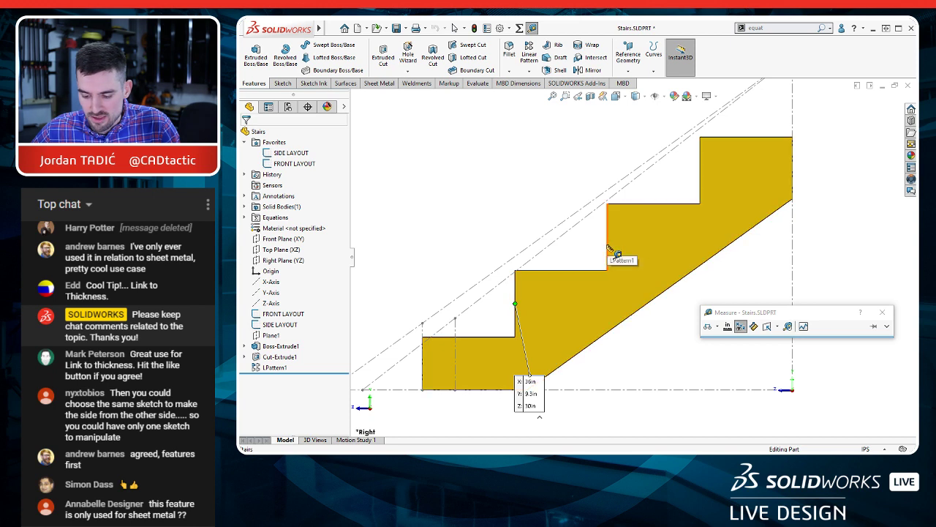
{"action": "left_click", "coordinate": [516, 303]}
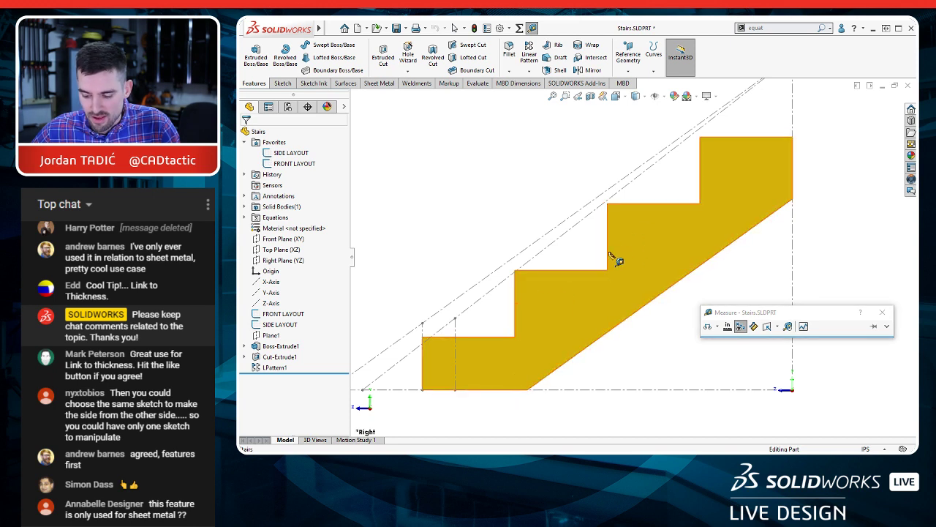
{"action": "left_click", "coordinate": [607, 253]}
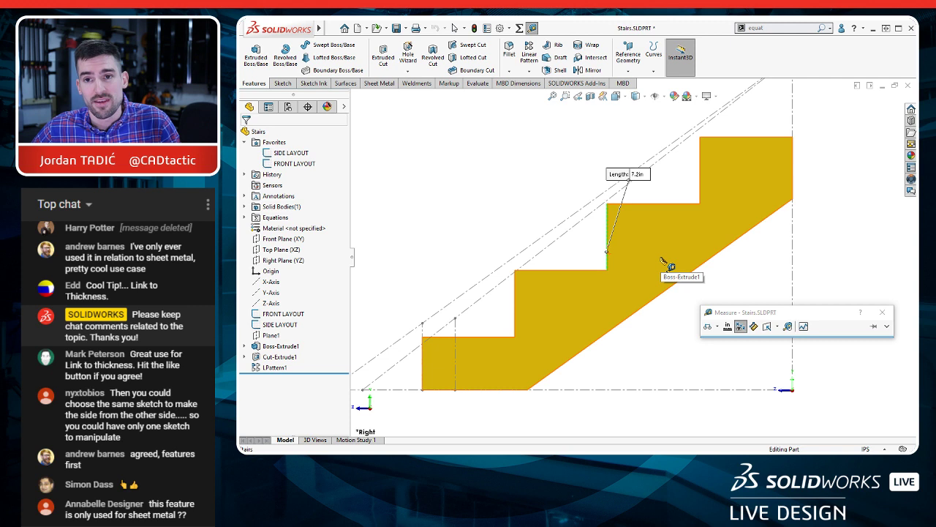
{"action": "left_click", "coordinate": [608, 256]}
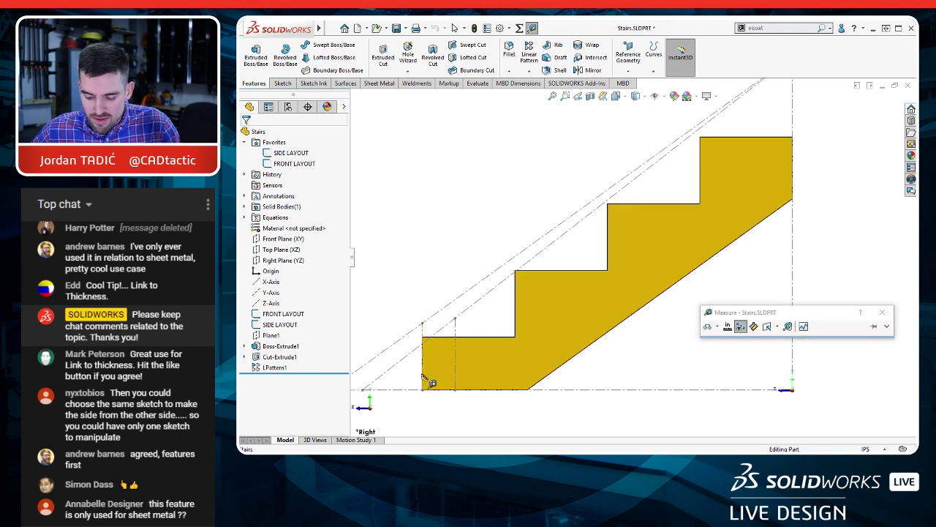
Step: Measure the vertical distance from the lowest tread edge to the layout's base line and clear the selection
{"action": "scroll", "coordinate": [457, 379], "scroll_direction": "down", "scroll_amount": 5}
{"action": "left_click", "coordinate": [533, 238]}
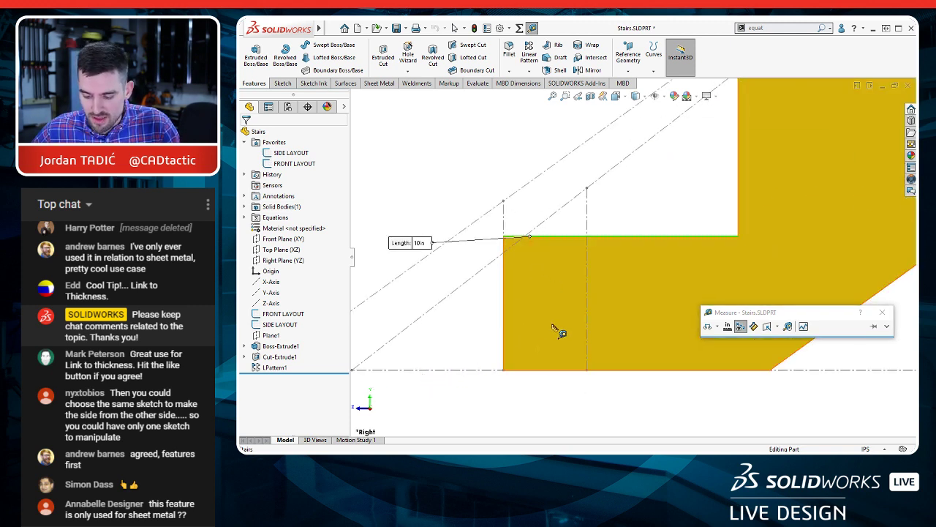
{"action": "left_click", "coordinate": [542, 370]}
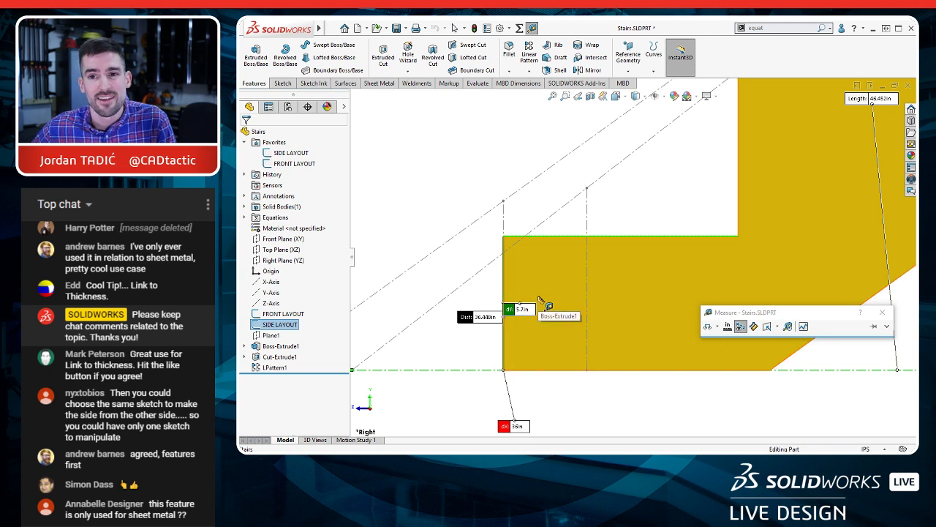
{"action": "scroll", "coordinate": [548, 307], "scroll_direction": "up", "scroll_amount": 5}
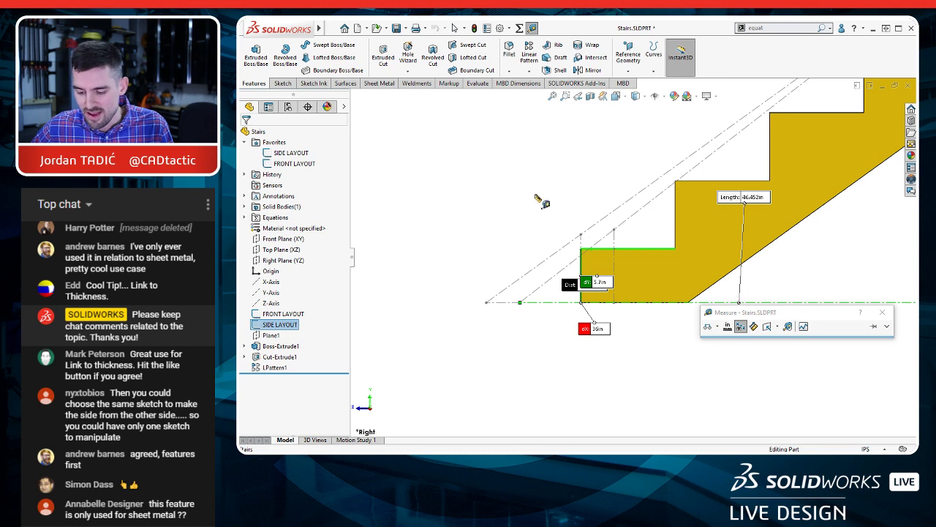
{"action": "right_click", "coordinate": [539, 196]}
{"action": "left_click", "coordinate": [572, 261]}
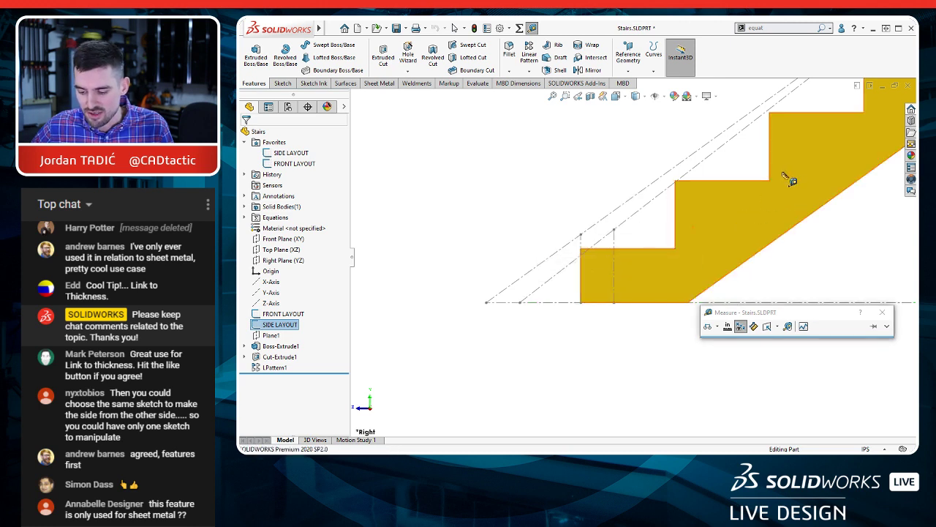
Step: Measure the vertical distance from the layout's top endpoint to the stringer's highest tread edge and close the measurement
{"action": "middle_click_drag", "start_coordinate": [789, 178], "coordinate": [529, 348], "text": "ctrl"}
{"action": "scroll", "coordinate": [731, 142], "scroll_direction": "down", "scroll_amount": 6}
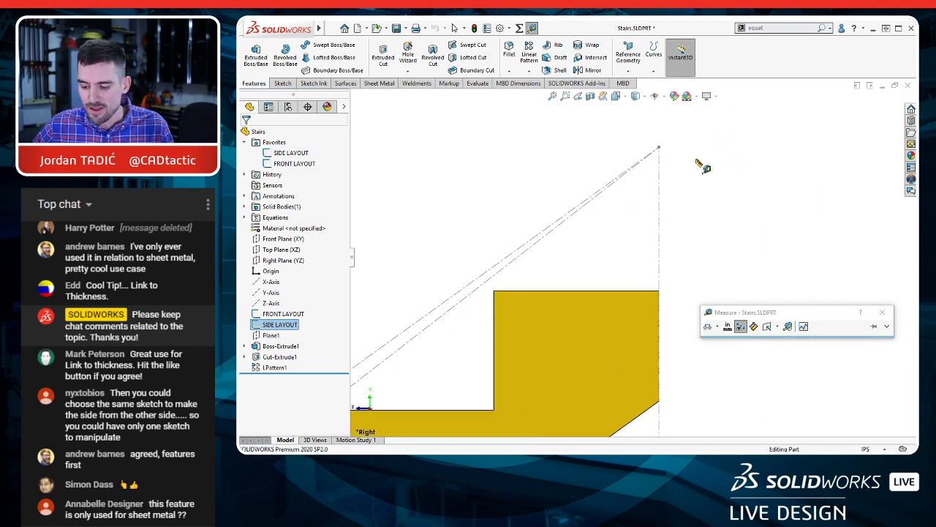
{"action": "left_click", "coordinate": [659, 149]}
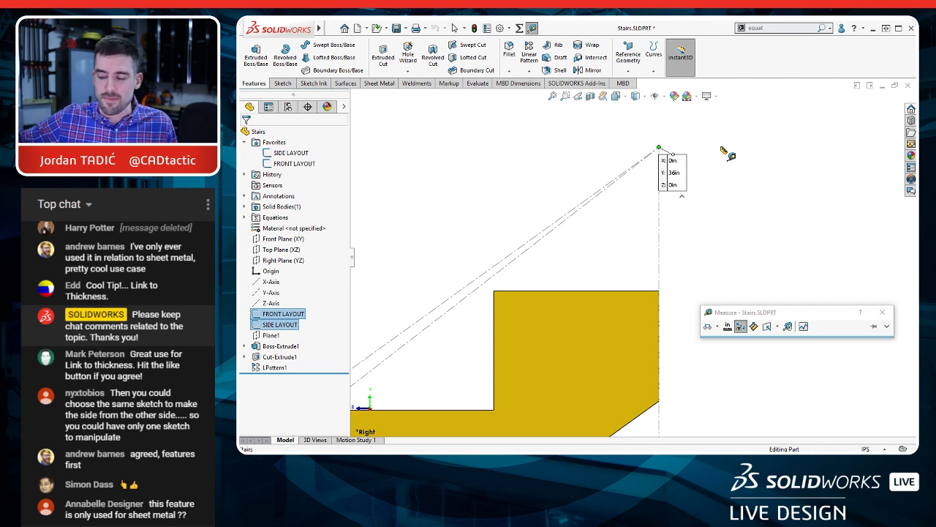
{"action": "left_click", "coordinate": [562, 293]}
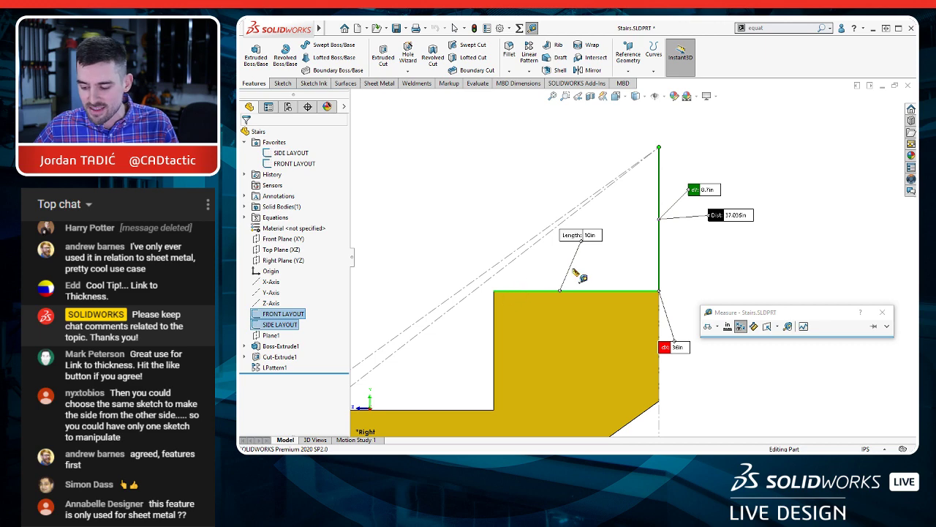
{"action": "key", "text": "Escape"}
{"action": "key", "text": "f"}
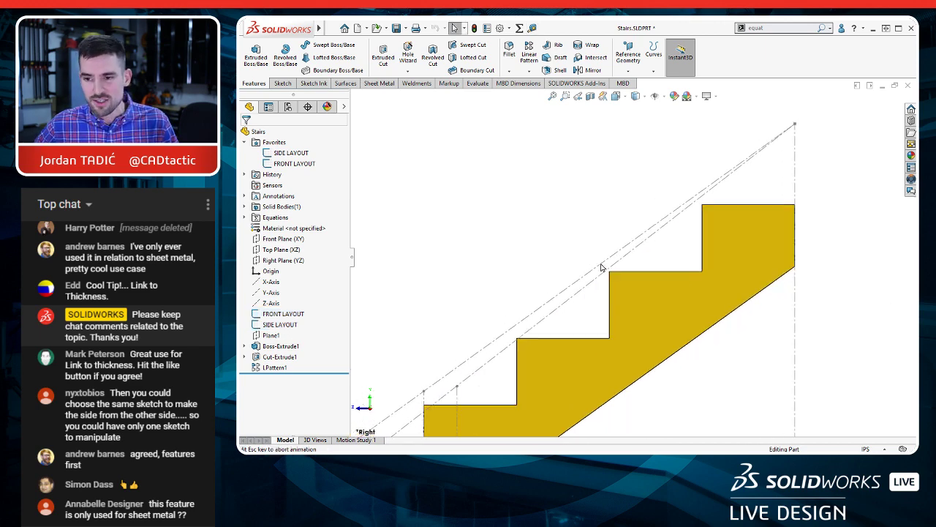
Step: Switch to the browser, compare the stringer with the 8-Step Ground Contact Pressure Treated Pine Stair Stringer page, and return to SOLIDWORKS
{"action": "mouse_move", "coordinate": [634, 279]}
{"action": "middle_mouse_down"}
{"action": "mouse_move", "coordinate": [702, 311]}
{"action": "mouse_move", "coordinate": [549, 296]}
{"action": "middle_mouse_up"}
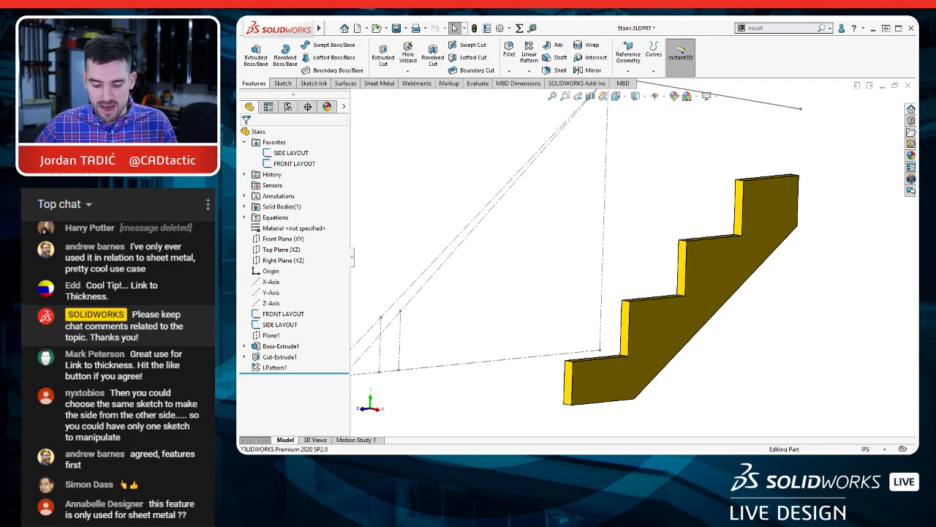
{"action": "key", "text": "alt+Tab"}
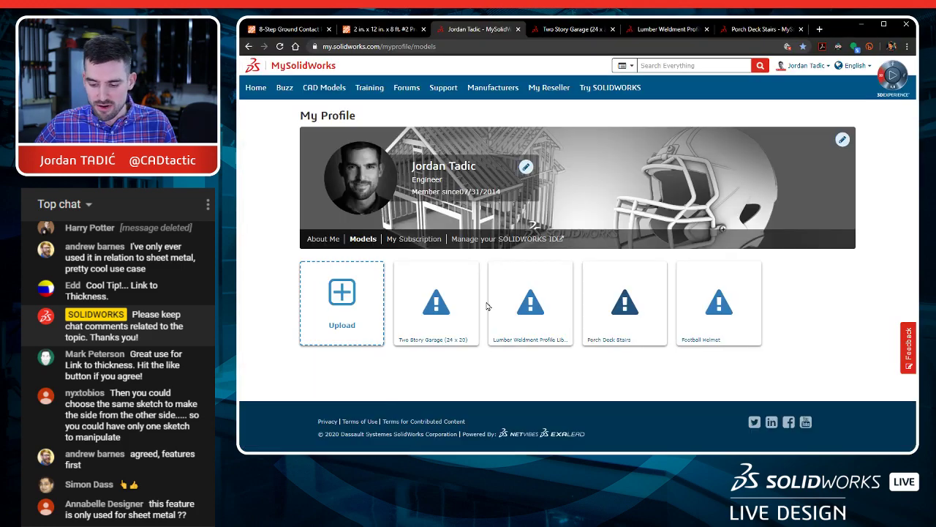
{"action": "left_click", "coordinate": [291, 30]}
{"action": "scroll", "coordinate": [575, 273], "scroll_direction": "up", "scroll_amount": 15}
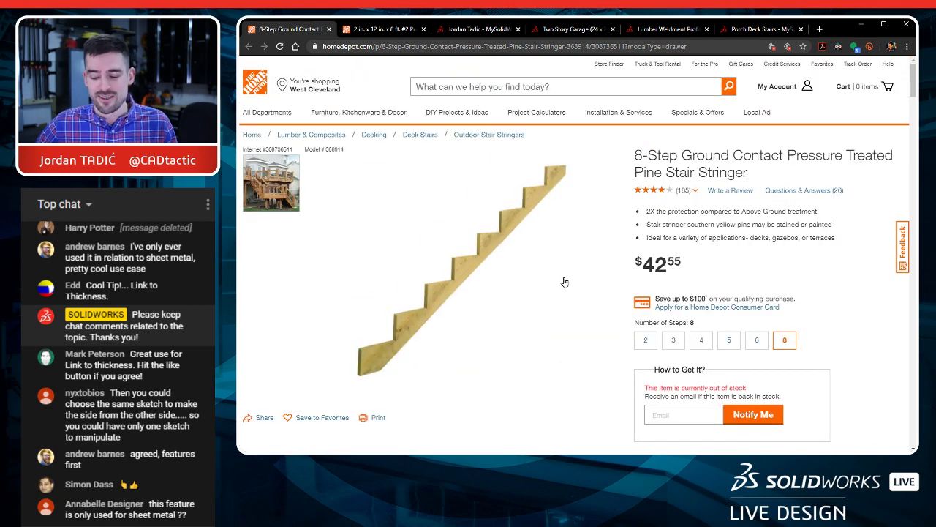
{"action": "left_click", "coordinate": [861, 25]}
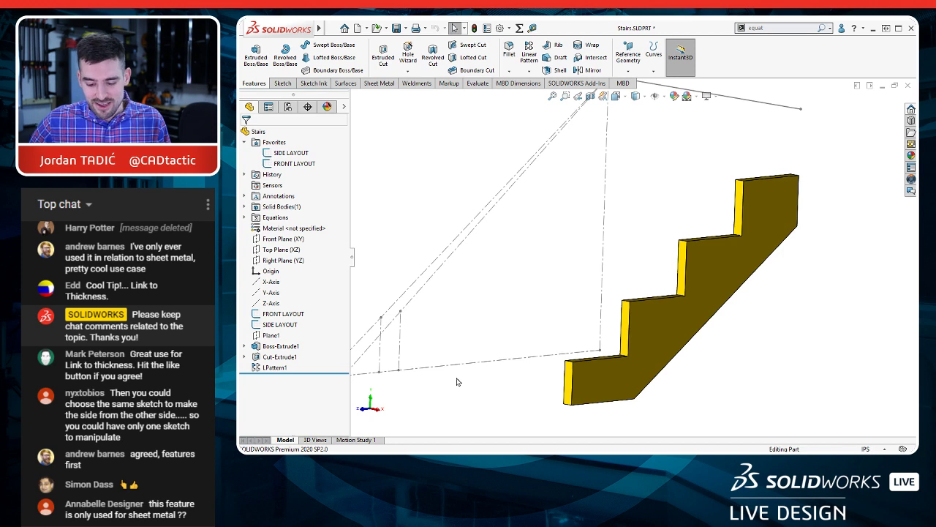
Step: Set the FRONT LAYOUT sketch's height dimension H to 80 in and rebuild the stairs
{"action": "scroll", "coordinate": [527, 354], "scroll_direction": "up", "scroll_amount": 2}
{"action": "middle_click_drag", "start_coordinate": [523, 332], "coordinate": [558, 370], "text": "ctrl"}
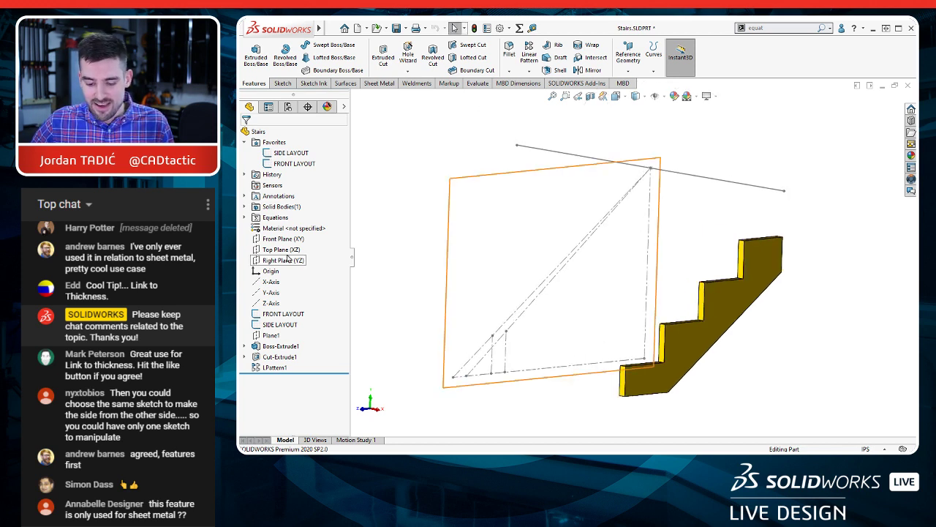
{"action": "left_click", "coordinate": [283, 313]}
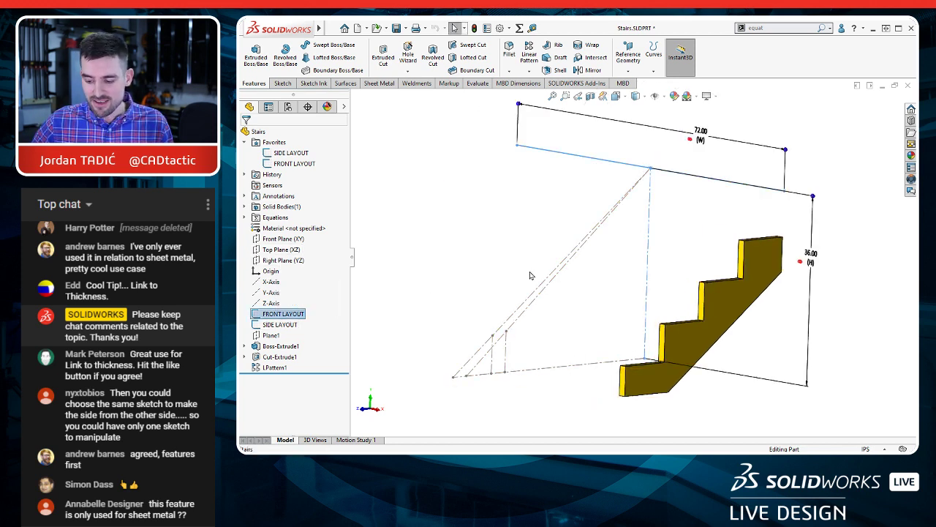
{"action": "double_click", "coordinate": [812, 255]}
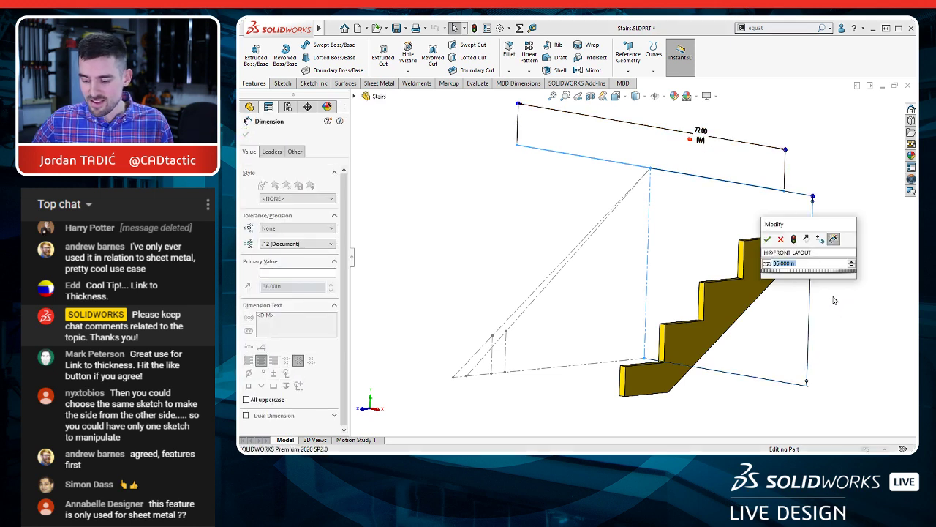
{"action": "type", "text": "80"}
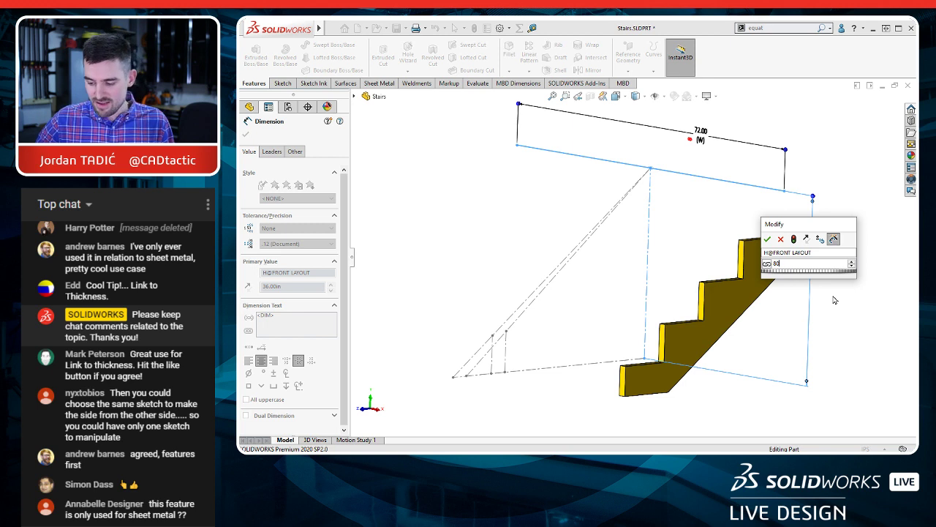
{"action": "key", "text": "Escape"}
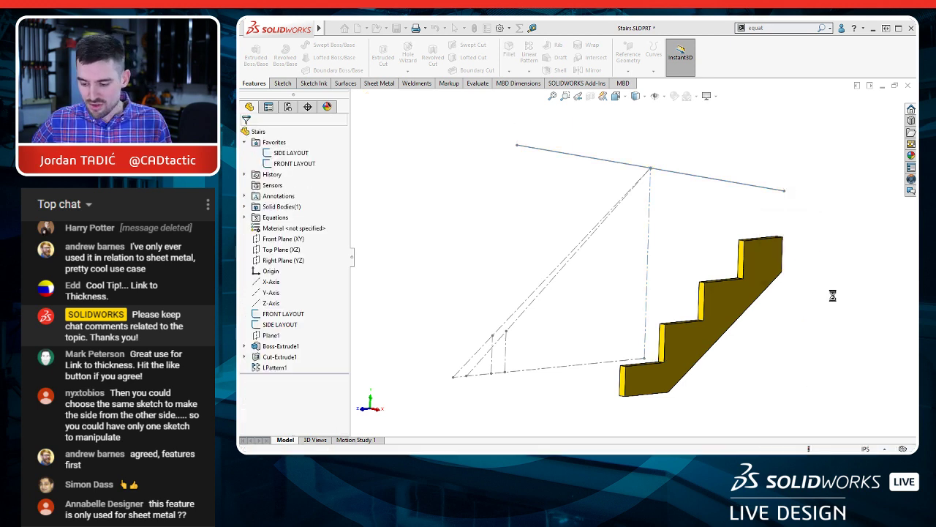
{"action": "key", "text": "f"}
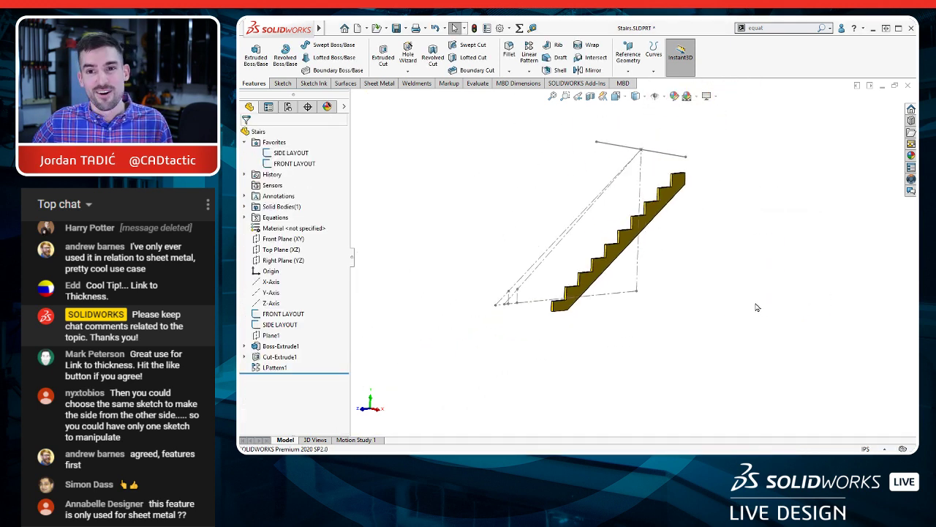
{"action": "scroll", "coordinate": [632, 262], "scroll_direction": "down", "scroll_amount": 3}
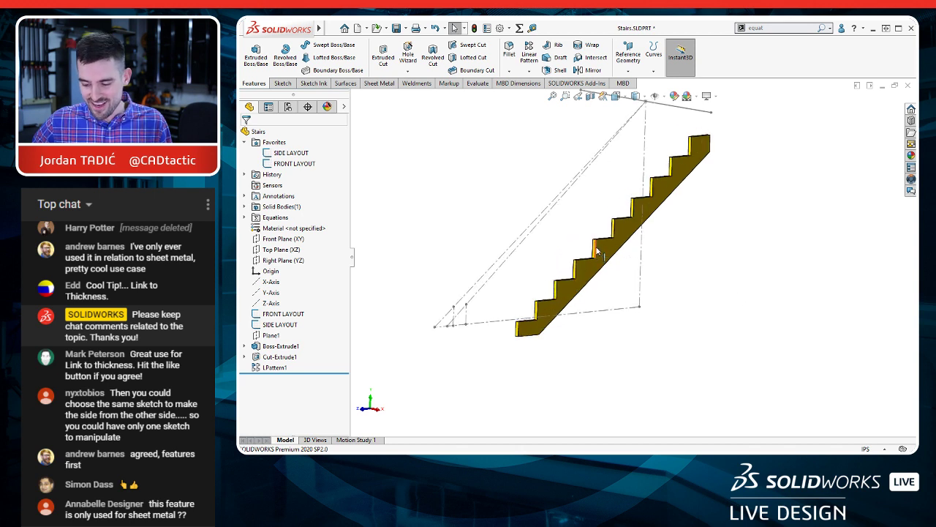
Step: Check the length of a riser edge midway up the stringer
{"action": "left_click", "coordinate": [595, 247]}
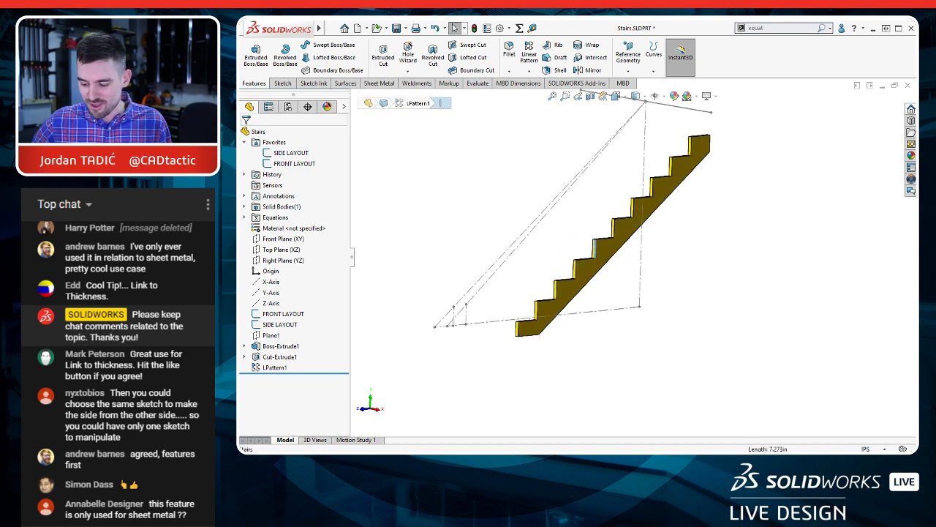
{"action": "key", "text": "F11"}
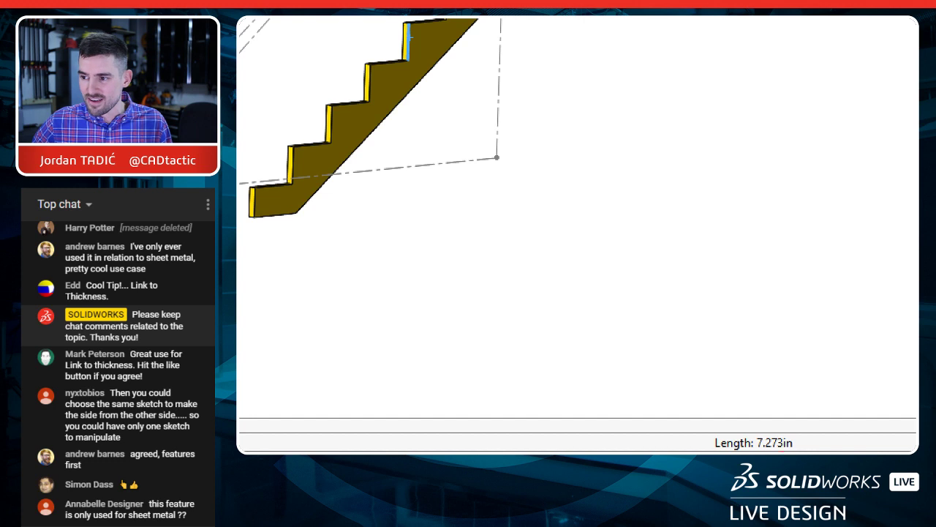
{"action": "mouse_move", "coordinate": [779, 423]}
{"action": "left_mouse_down"}
{"action": "mouse_move", "coordinate": [745, 439]}
{"action": "mouse_move", "coordinate": [769, 448]}
{"action": "mouse_move", "coordinate": [781, 424]}
{"action": "left_mouse_up"}
{"action": "key", "text": "Escape"}
{"action": "key", "text": "F11"}
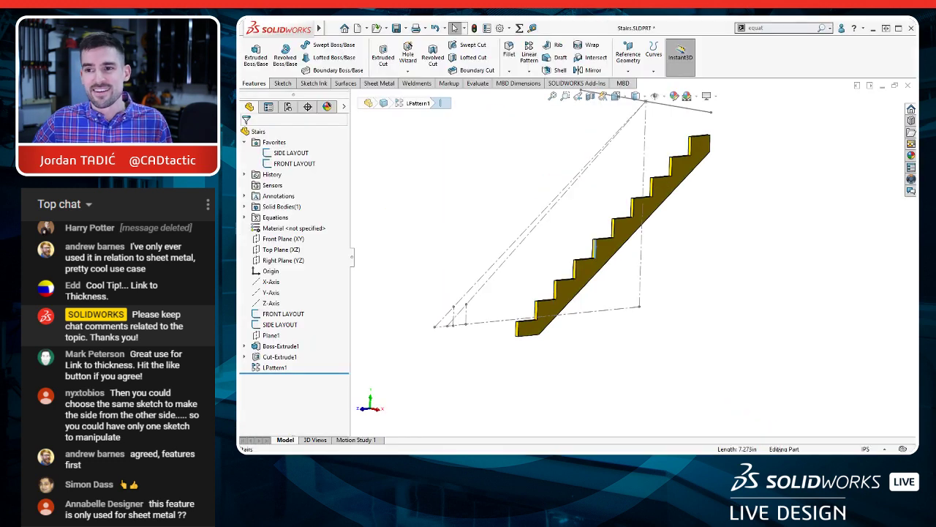
{"action": "scroll", "coordinate": [557, 167], "scroll_direction": "up", "scroll_amount": 1}
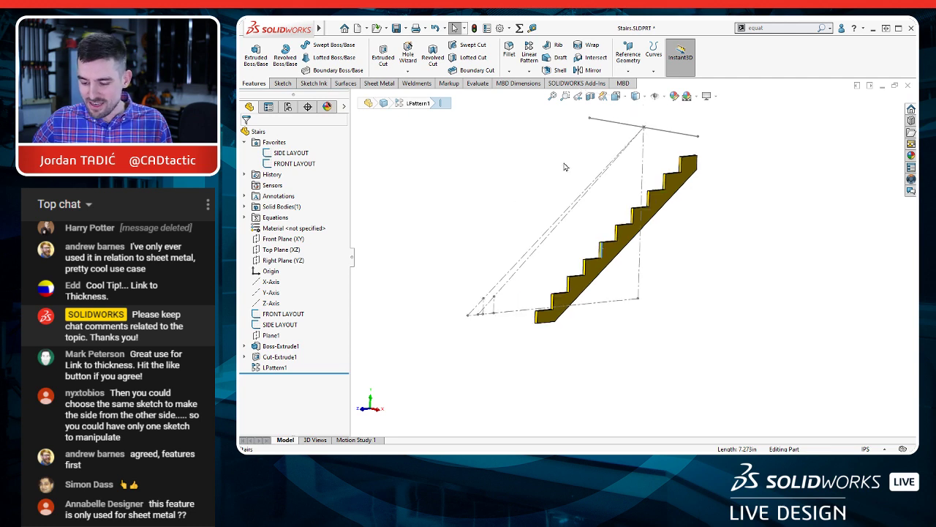
{"action": "scroll", "coordinate": [565, 165], "scroll_direction": "down", "scroll_amount": 2}
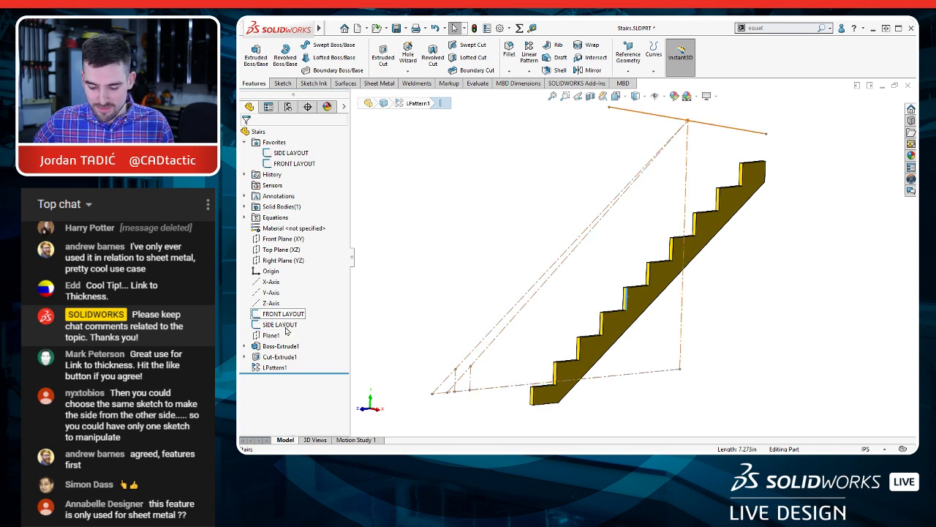
Step: Lower the FRONT LAYOUT sketch's height dimension H and rebuild the stairs
{"action": "left_click", "coordinate": [282, 326]}
{"action": "left_click", "coordinate": [279, 314]}
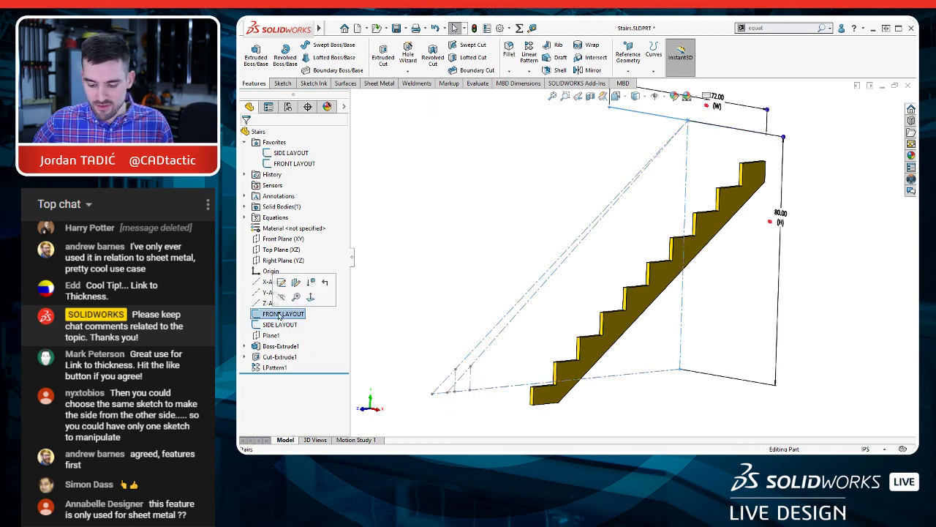
{"action": "double_click", "coordinate": [785, 219]}
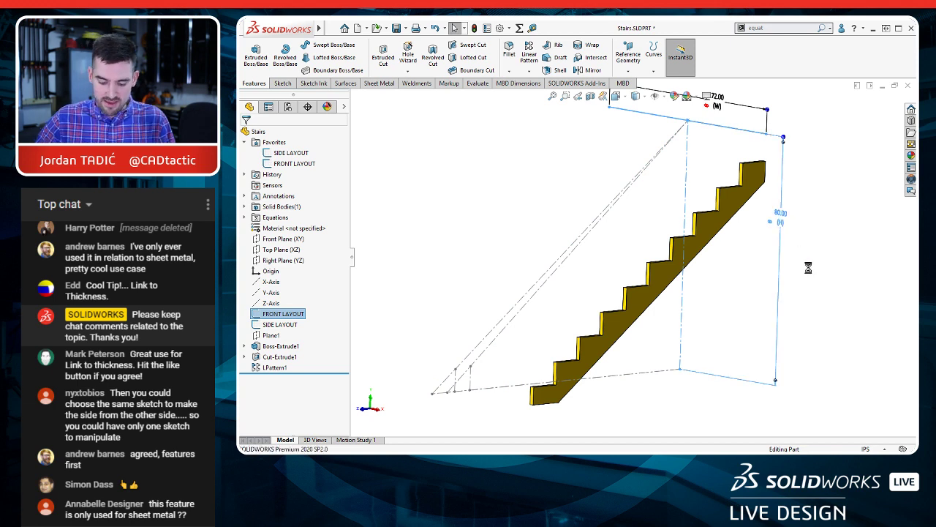
{"action": "key", "text": "Return"}
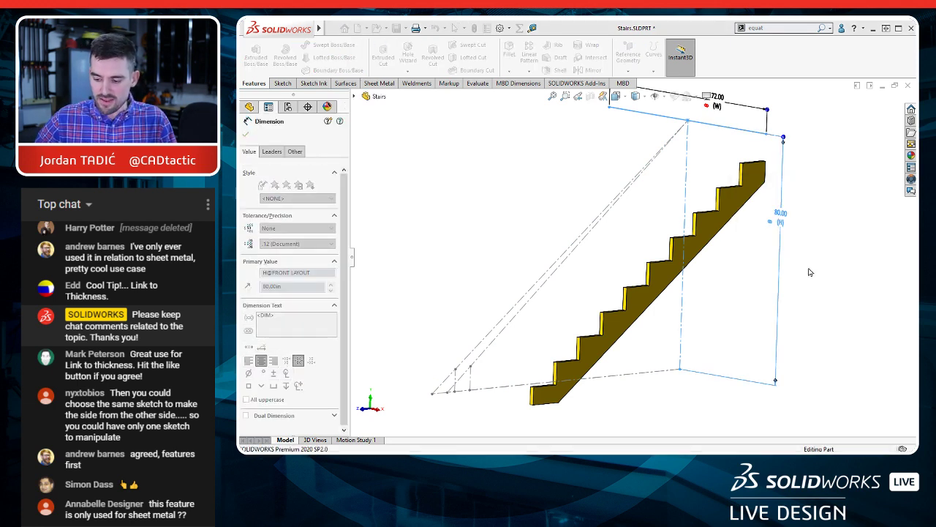
{"action": "key", "text": "ctrl+b"}
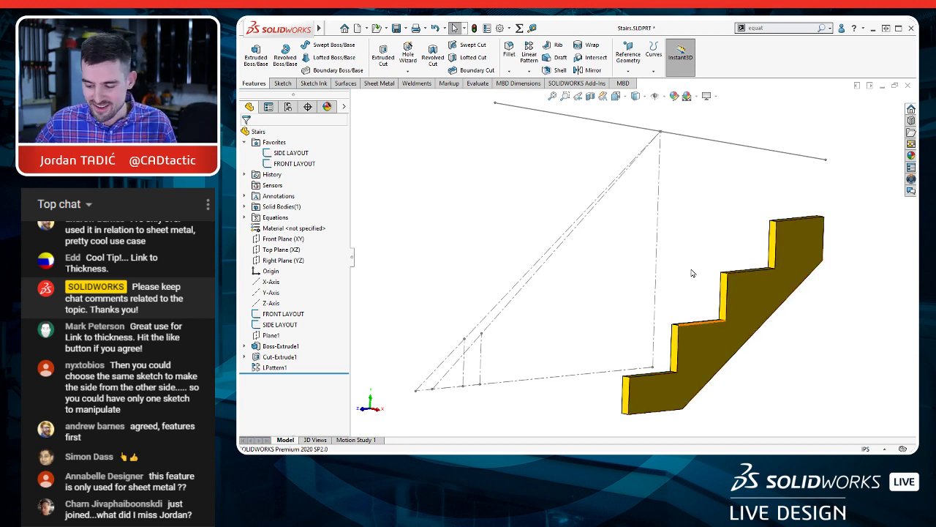
Step: Start a linear pattern of the stringer body along the FRONT LAYOUT sketch's 72 in width line
{"action": "scroll", "coordinate": [650, 265], "scroll_direction": "up", "scroll_amount": 2}
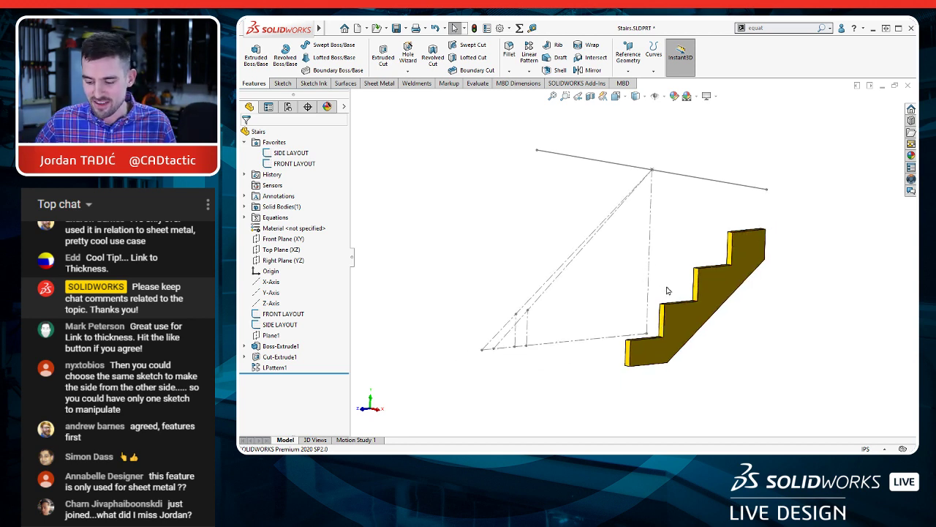
{"action": "scroll", "coordinate": [667, 288], "scroll_direction": "down", "scroll_amount": 1}
{"action": "mouse_move", "coordinate": [667, 292]}
{"action": "middle_mouse_down", "text": "ctrl"}
{"action": "mouse_move", "coordinate": [675, 286]}
{"action": "mouse_move", "coordinate": [695, 296]}
{"action": "middle_mouse_up", "text": "ctrl"}
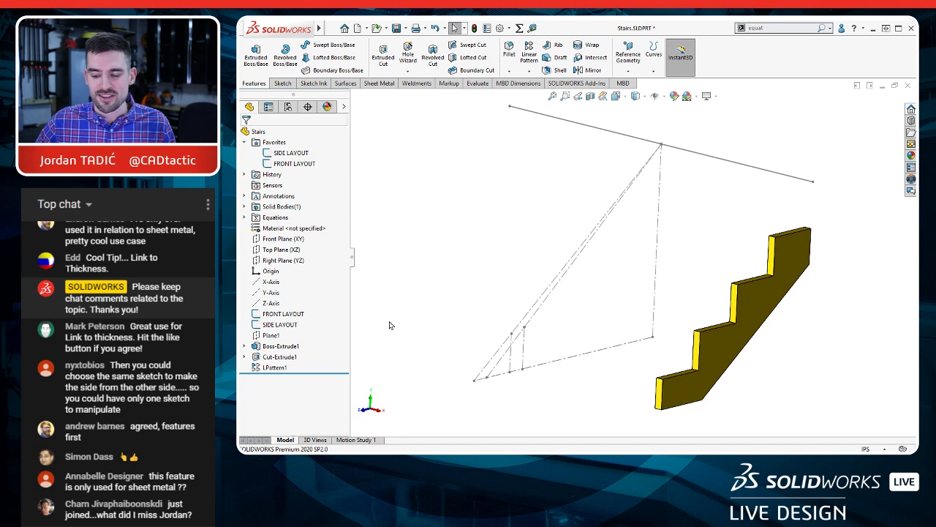
{"action": "left_click", "coordinate": [528, 59]}
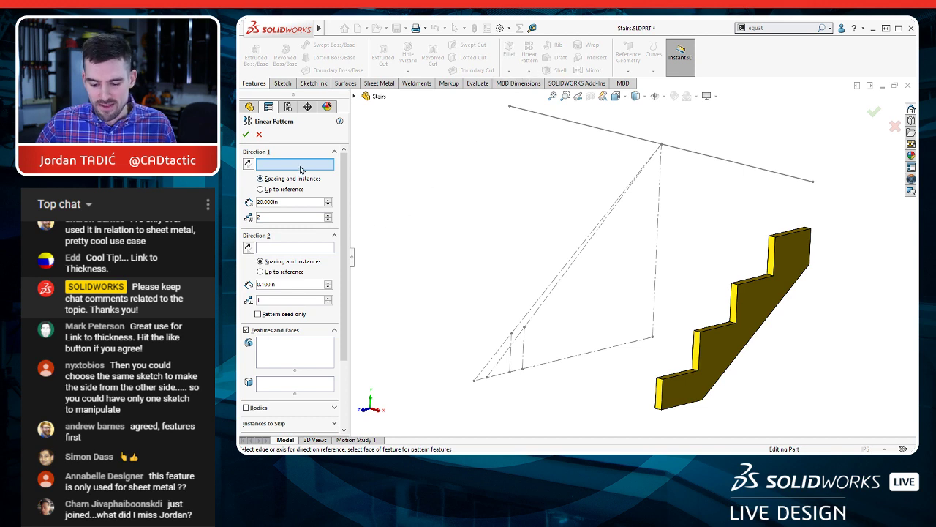
{"action": "left_click", "coordinate": [702, 160]}
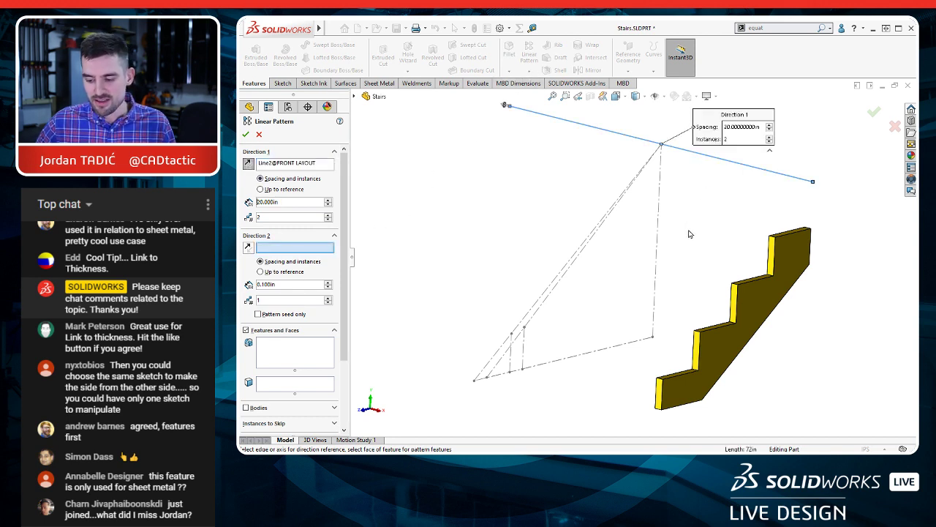
{"action": "scroll", "coordinate": [287, 266], "scroll_direction": "down", "scroll_amount": 3}
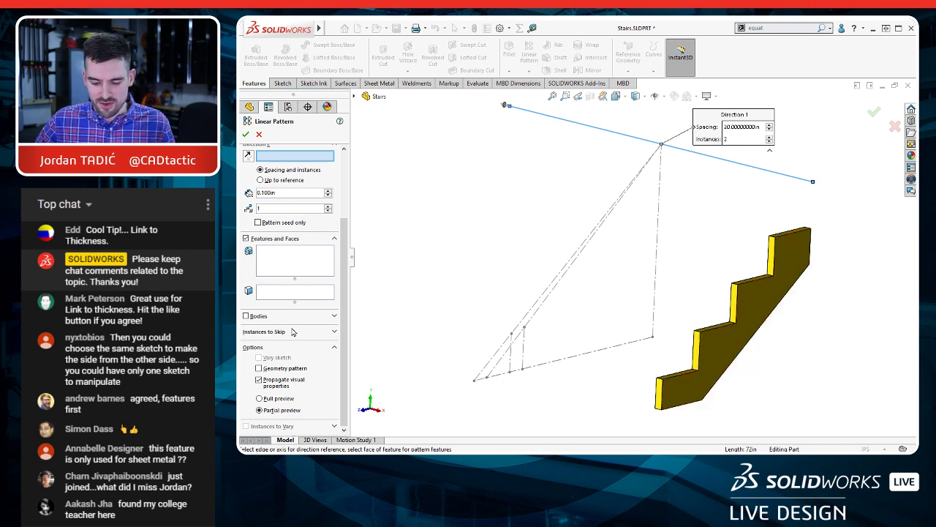
{"action": "left_click", "coordinate": [246, 316]}
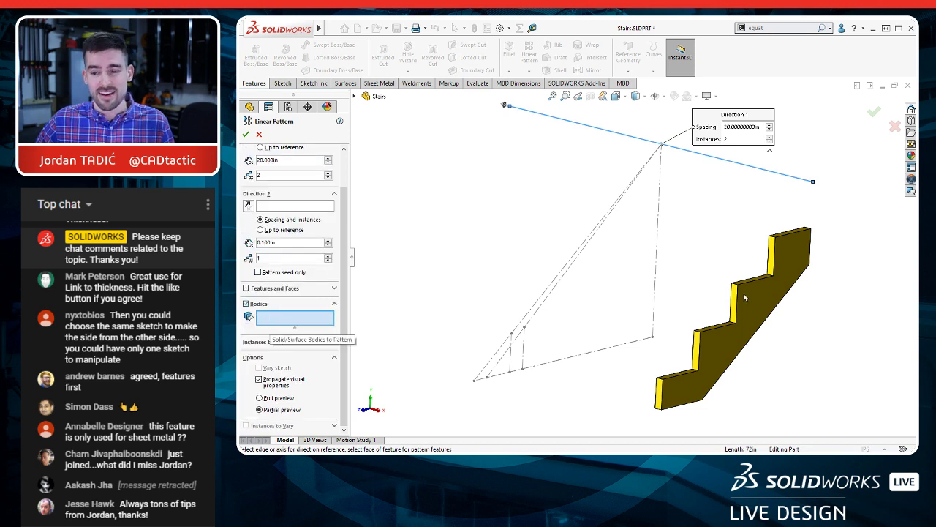
{"action": "left_click", "coordinate": [787, 283]}
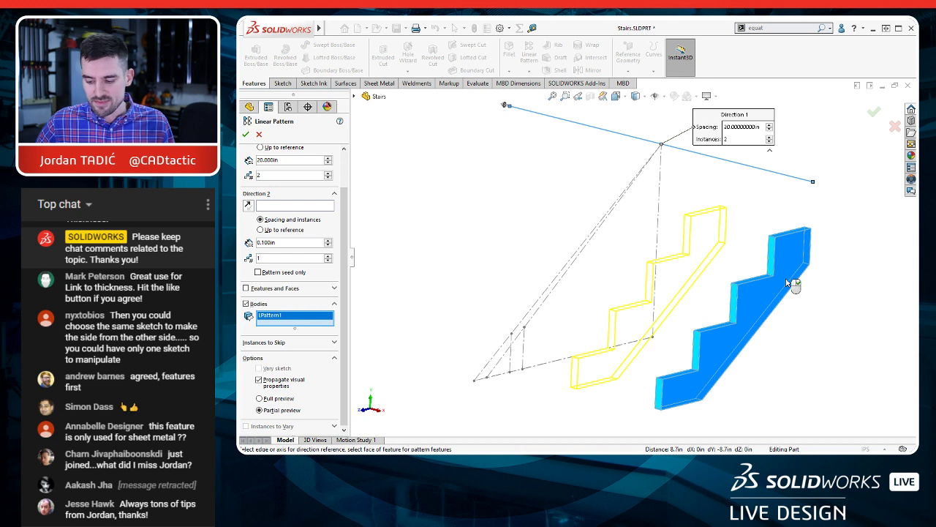
Step: Set the stringer pattern's spacing to 16 in with 5 instances
{"action": "scroll", "coordinate": [348, 218], "scroll_direction": "up", "scroll_amount": 2}
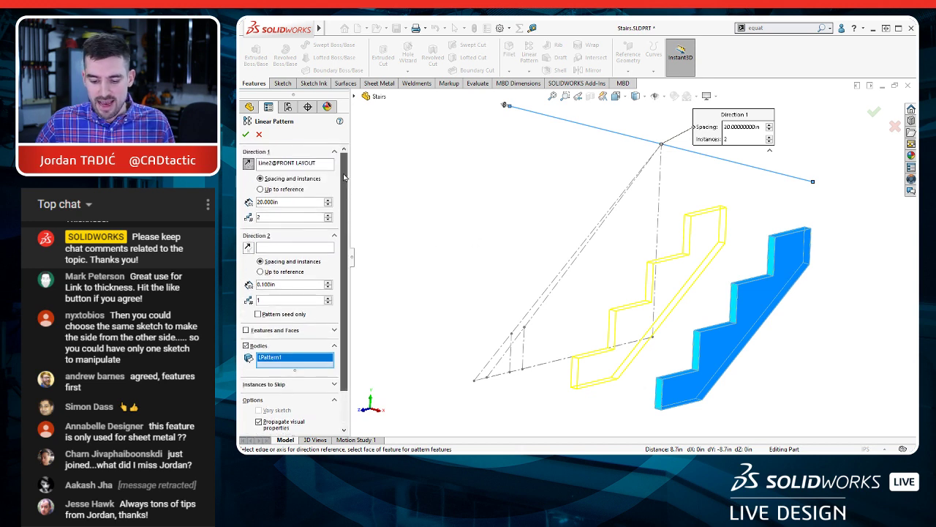
{"action": "double_click", "coordinate": [287, 202]}
{"action": "type", "text": "16"}
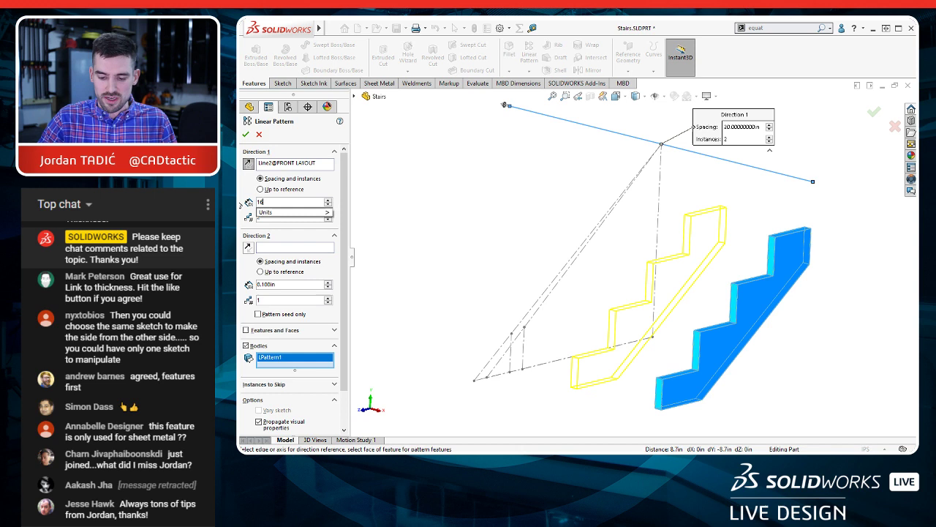
{"action": "key", "text": "Tab"}
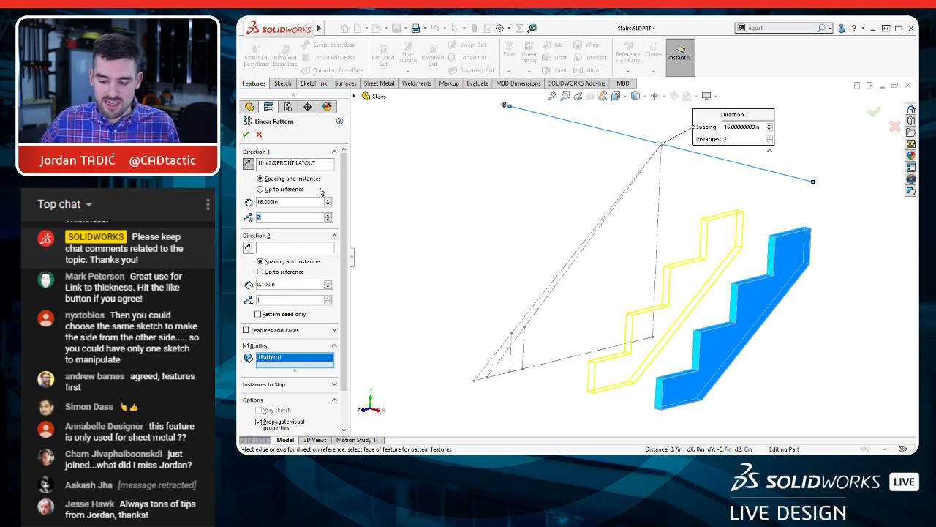
{"action": "left_click", "coordinate": [327, 215]}
{"action": "left_click", "coordinate": [328, 215]}
{"action": "left_click", "coordinate": [328, 216]}
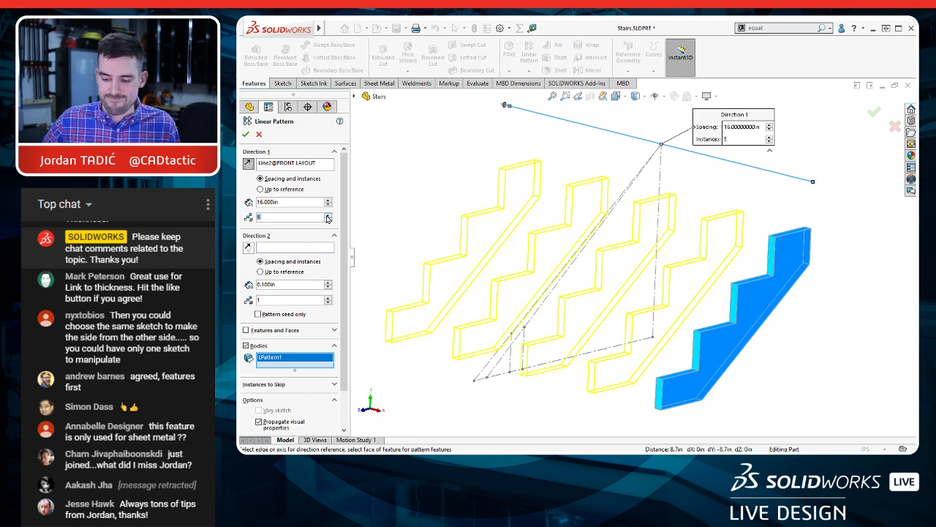
{"action": "middle_click_drag", "start_coordinate": [671, 331], "coordinate": [648, 331]}
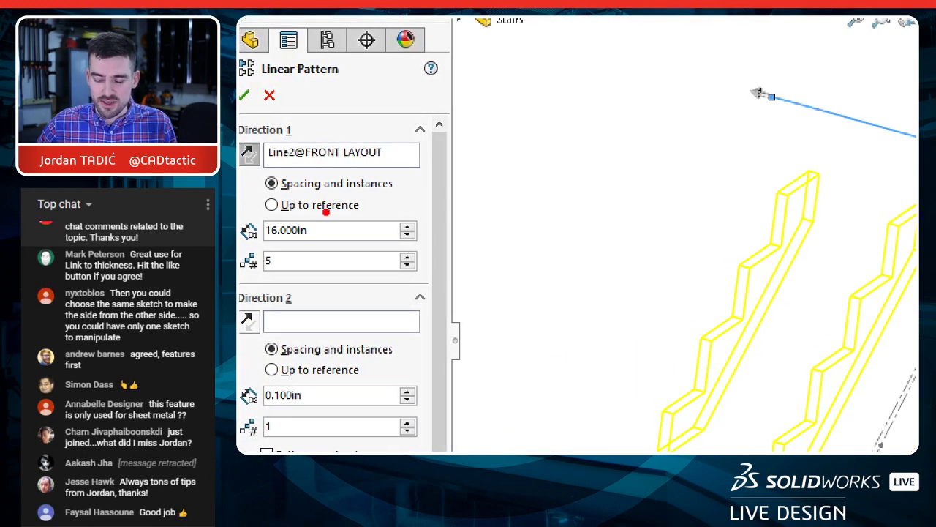
{"action": "mouse_move", "coordinate": [368, 189]}
{"action": "left_mouse_down"}
{"action": "mouse_move", "coordinate": [298, 184]}
{"action": "mouse_move", "coordinate": [241, 210]}
{"action": "mouse_move", "coordinate": [355, 234]}
{"action": "mouse_move", "coordinate": [366, 197]}
{"action": "left_mouse_up"}
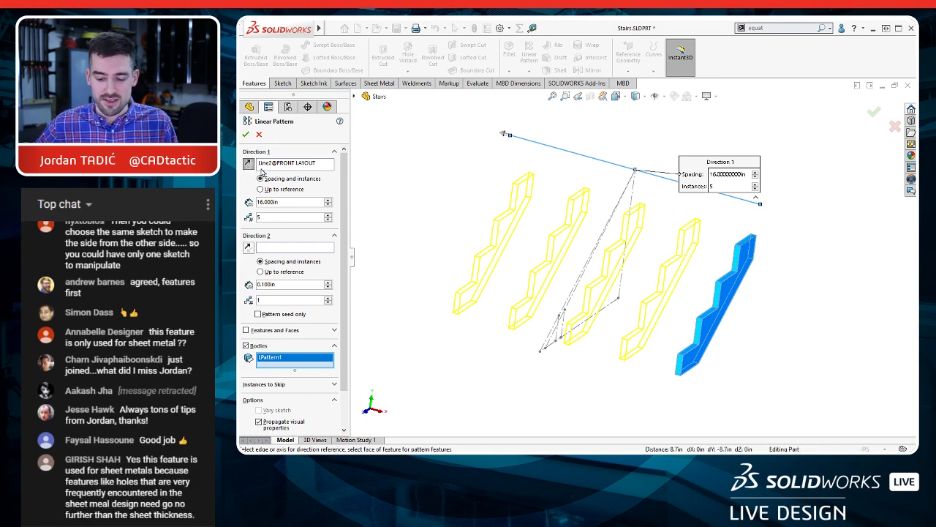
Step: Run the stringer pattern up to the width line's far endpoint as reference, trying spacings of 20 in and 25 in
{"action": "left_click", "coordinate": [264, 189]}
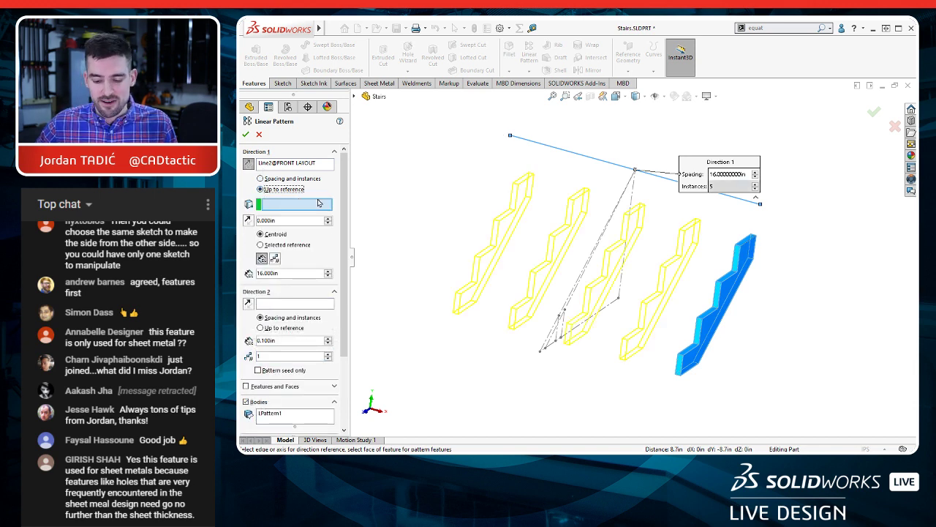
{"action": "left_click", "coordinate": [511, 137]}
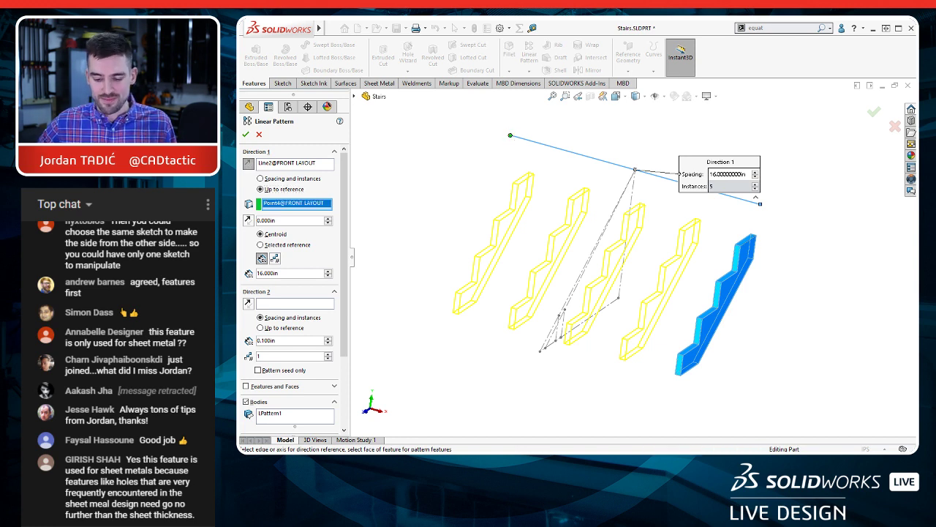
{"action": "left_click_drag", "start_coordinate": [294, 273], "coordinate": [253, 273]}
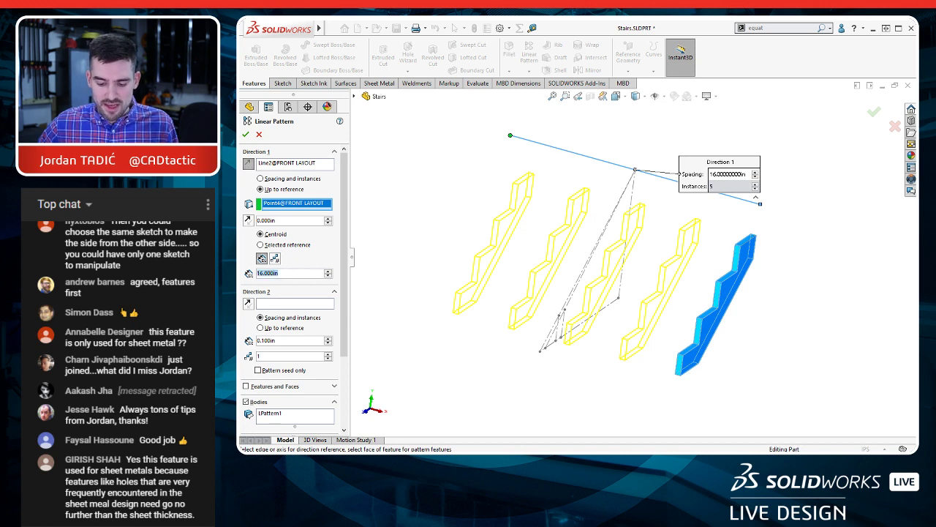
{"action": "type", "text": "20"}
{"action": "key", "text": "Return"}
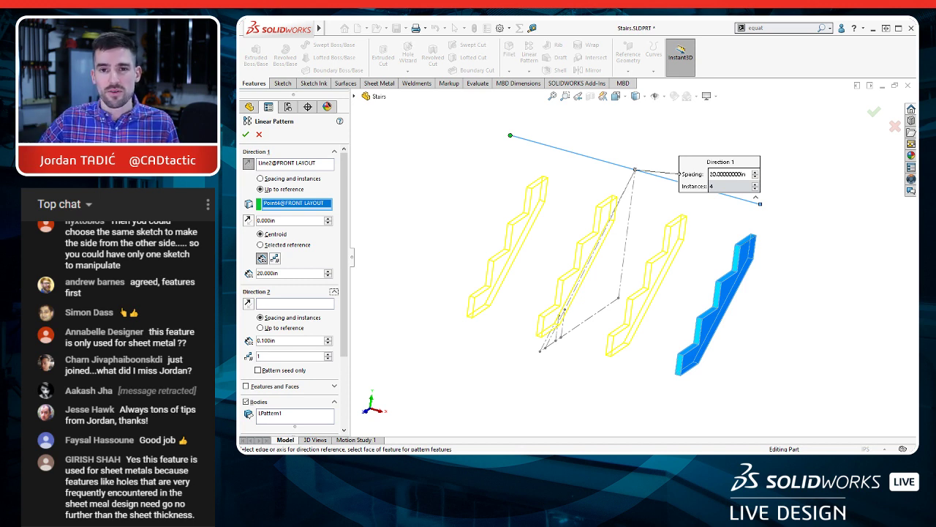
{"action": "double_click", "coordinate": [284, 272]}
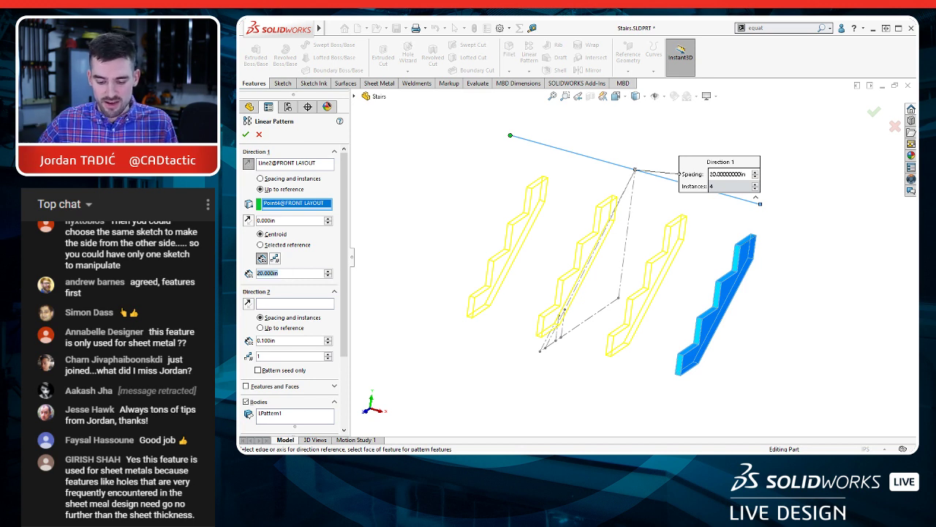
{"action": "type", "text": "25"}
{"action": "key", "text": "Return"}
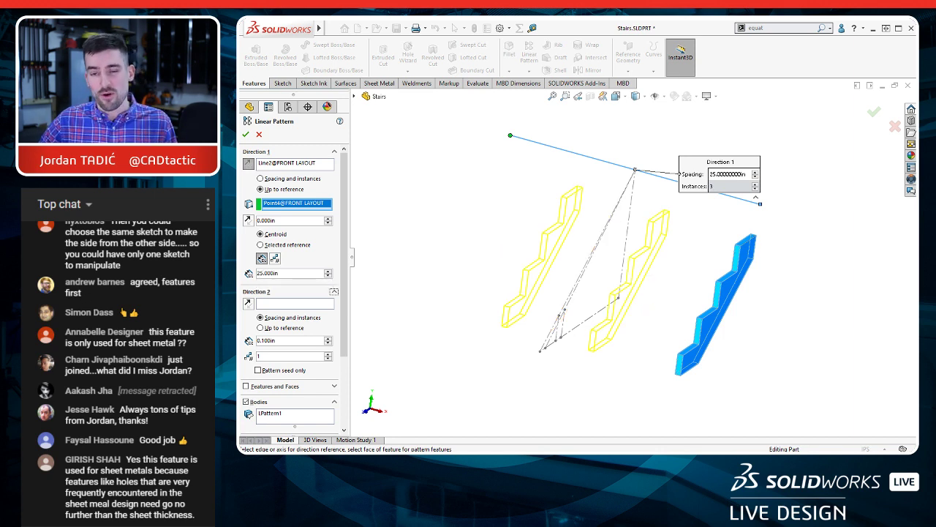
Step: Set the up-to-reference pattern's spacing to 16 in and create the stringer pattern
{"action": "double_click", "coordinate": [285, 273]}
{"action": "type", "text": "16"}
{"action": "key", "text": "Return"}
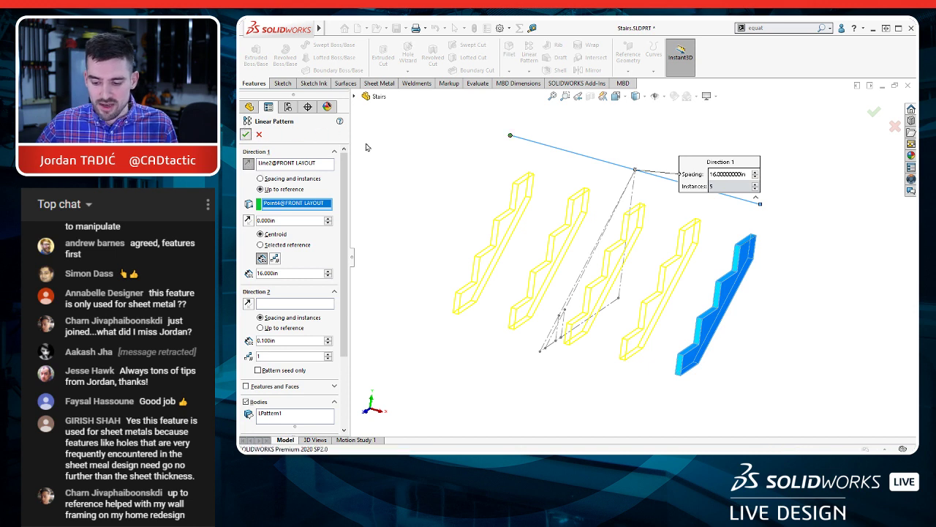
{"action": "key", "text": "Return"}
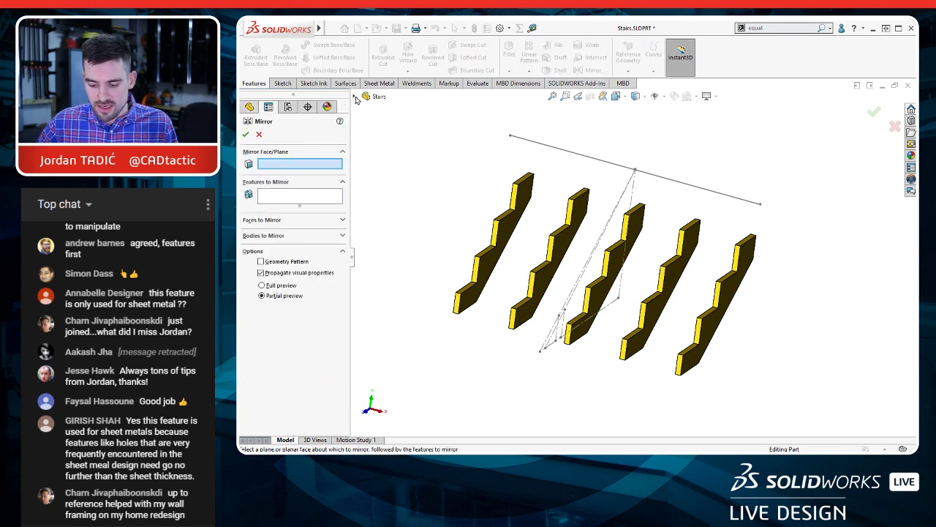
Step: Mirror the original outer stringer body about the Right Plane to place a stringer at the opposite end
{"action": "left_click", "coordinate": [354, 96]}
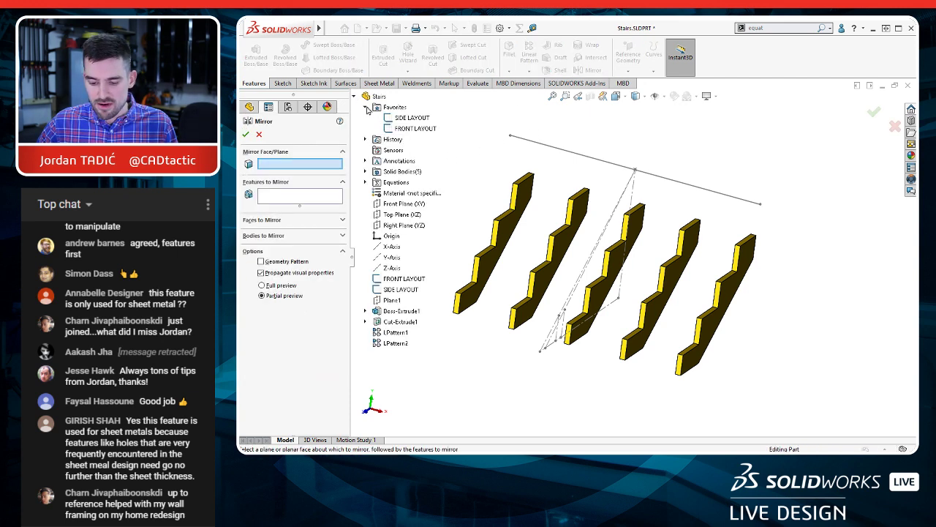
{"action": "left_click", "coordinate": [395, 225]}
{"action": "left_click", "coordinate": [259, 235]}
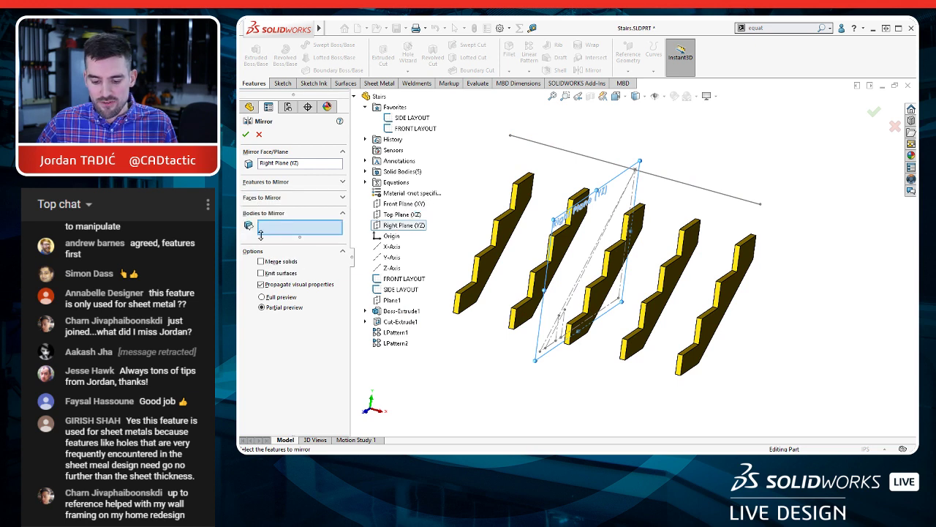
{"action": "left_click", "coordinate": [740, 301]}
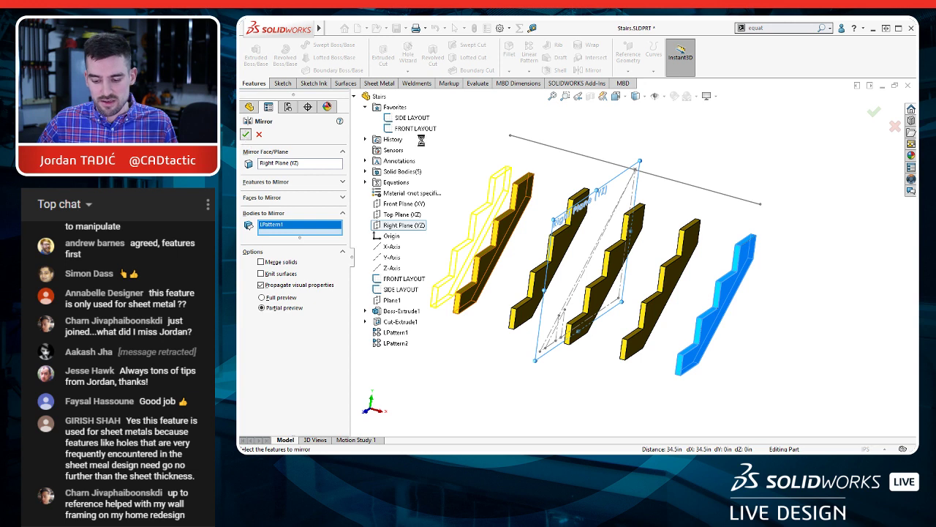
{"action": "key", "text": "Return"}
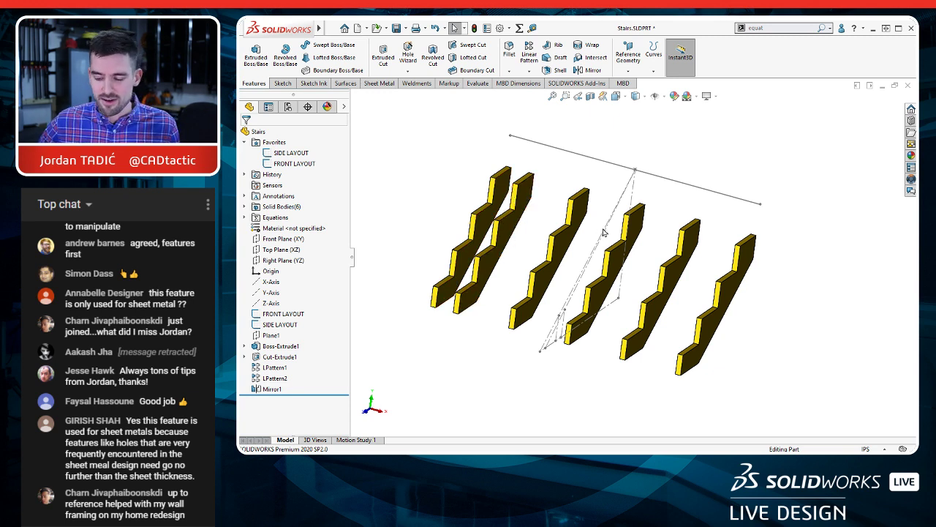
{"action": "scroll", "coordinate": [605, 263], "scroll_direction": "down", "scroll_amount": 1}
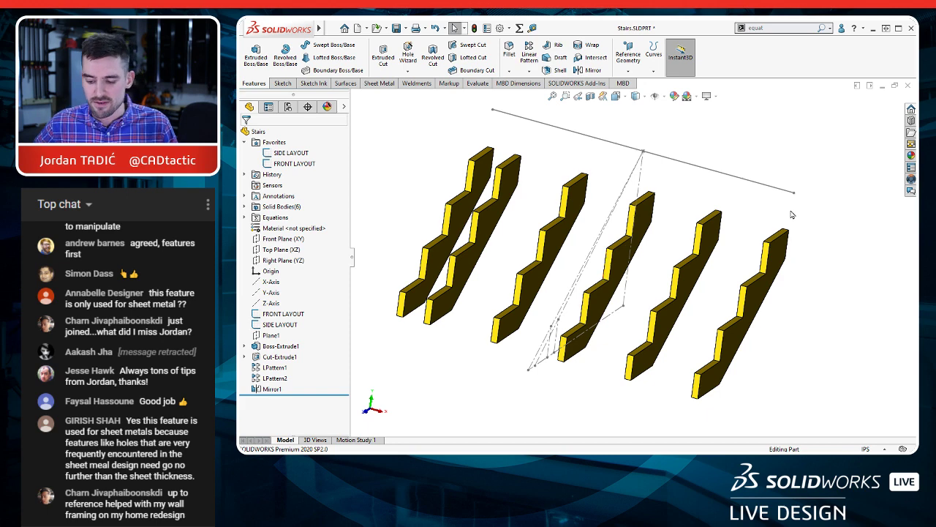
Step: Stretch the FRONT LAYOUT width line symmetrically to about 78.87 in to test how the patterned and mirrored stringers adapt
{"action": "middle_click_drag", "start_coordinate": [732, 285], "coordinate": [714, 275]}
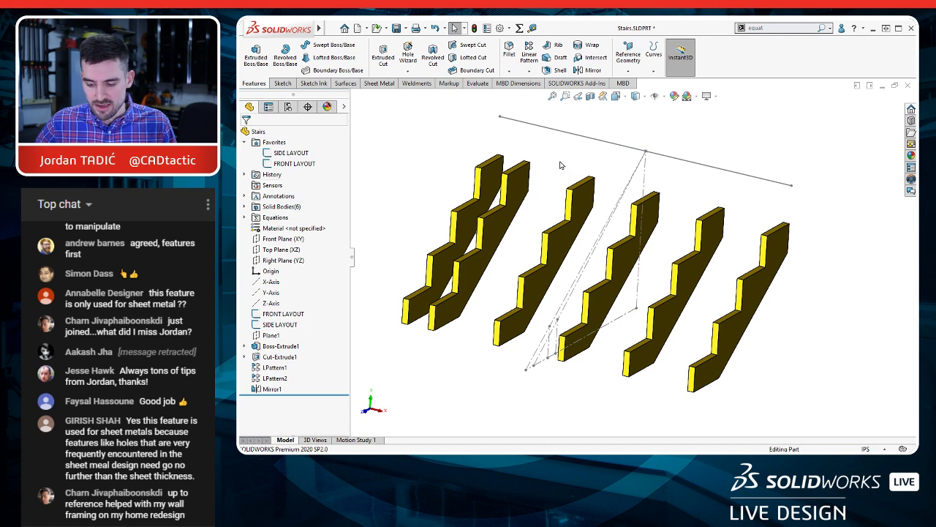
{"action": "scroll", "coordinate": [561, 165], "scroll_direction": "up", "scroll_amount": 1}
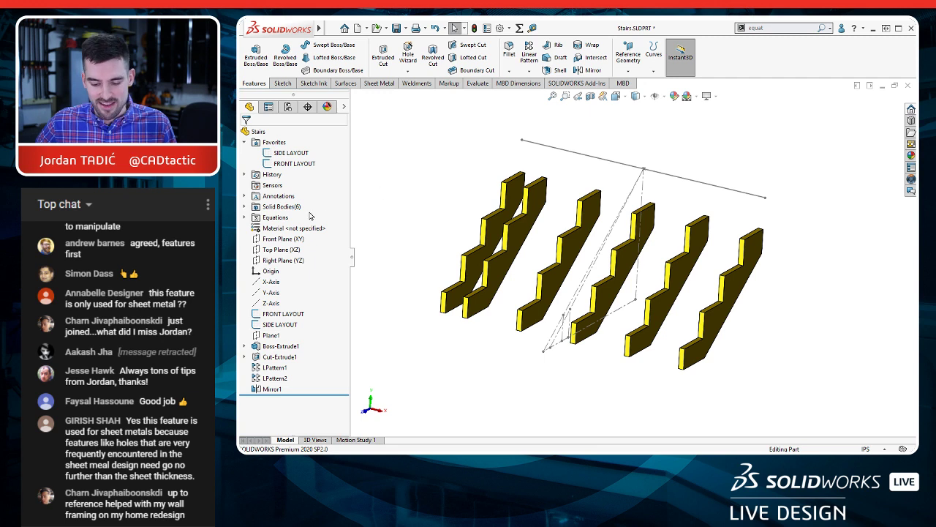
{"action": "left_click", "coordinate": [278, 316]}
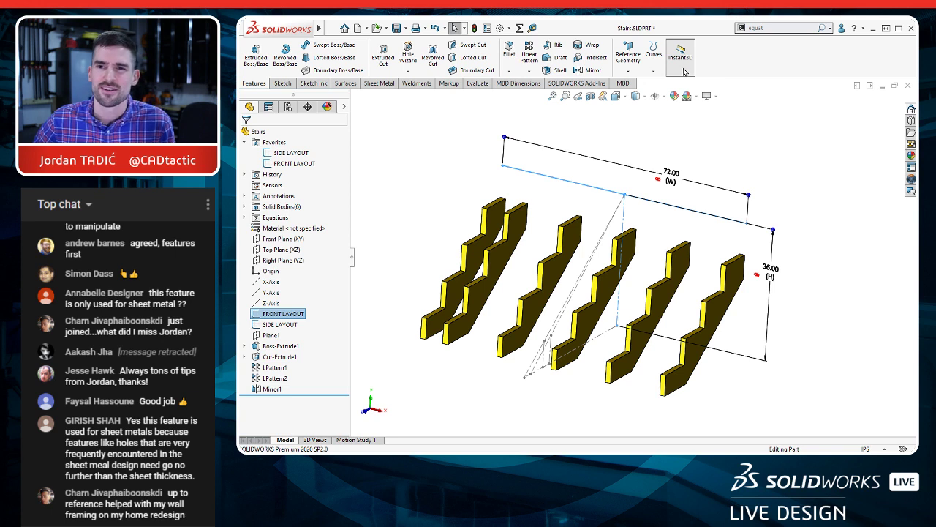
{"action": "left_click", "coordinate": [680, 74]}
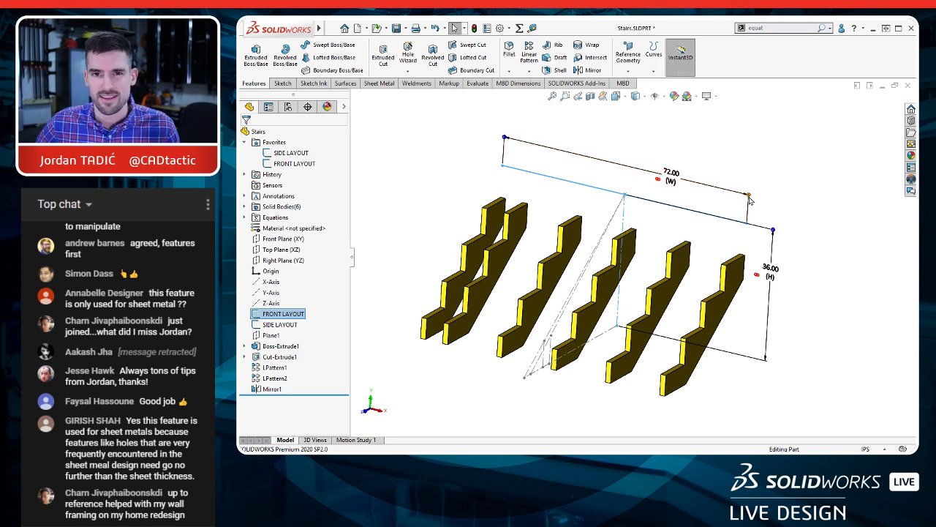
{"action": "mouse_move", "coordinate": [504, 138]}
{"action": "left_mouse_down"}
{"action": "mouse_move", "coordinate": [419, 123]}
{"action": "mouse_move", "coordinate": [506, 127]}
{"action": "left_mouse_up"}
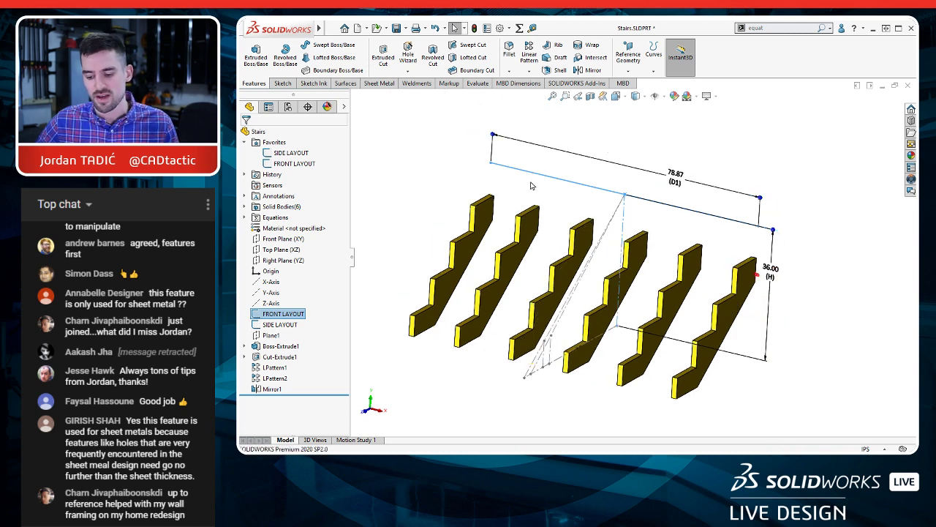
{"action": "left_click", "coordinate": [645, 188]}
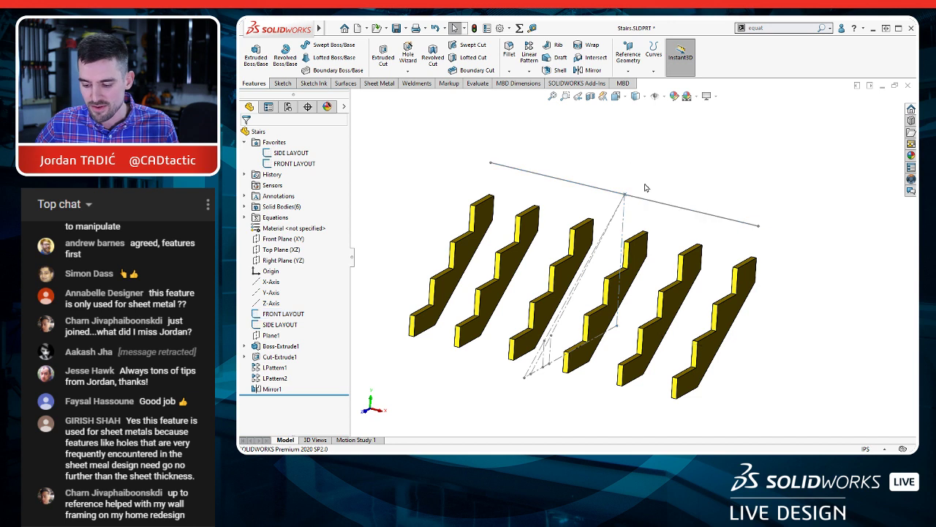
{"action": "left_click", "coordinate": [265, 389]}
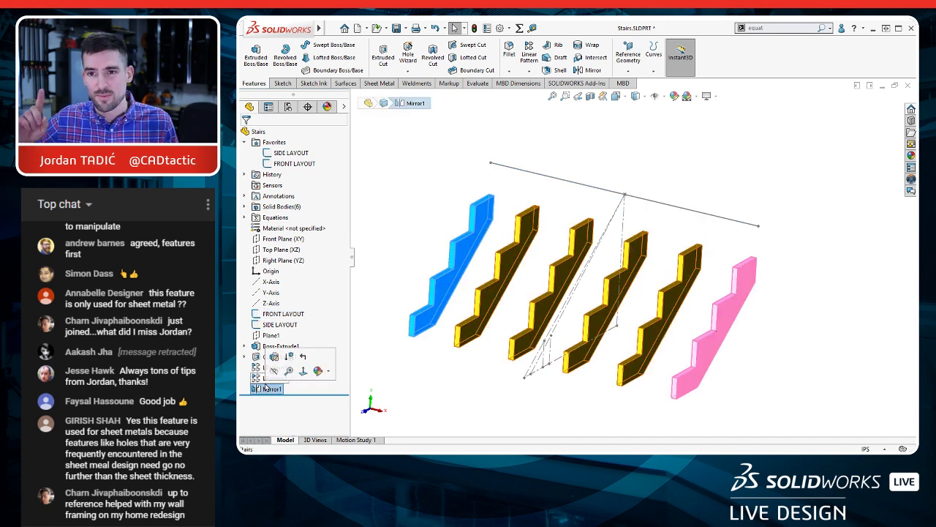
{"action": "left_click", "coordinate": [375, 329]}
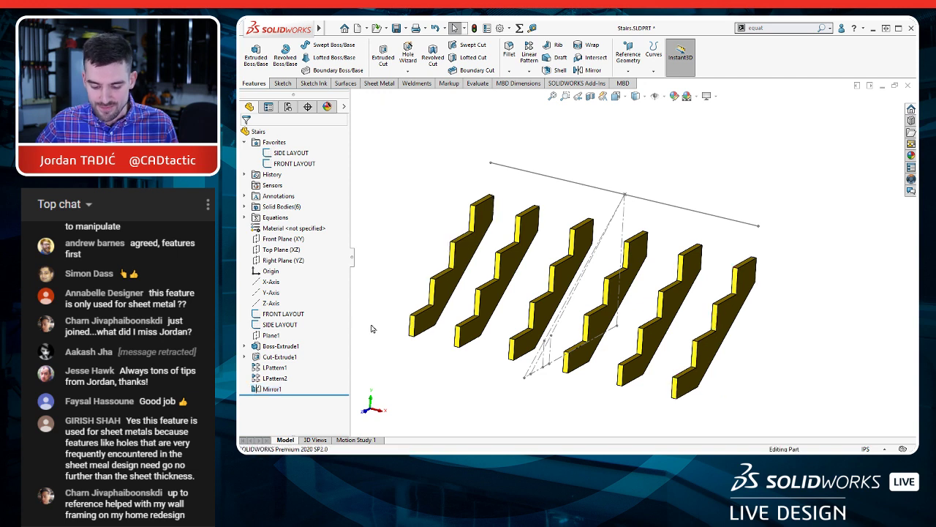
Step: Link the FRONT LAYOUT overall width dimension to the shared value $VAR: W
{"action": "left_click", "coordinate": [295, 313]}
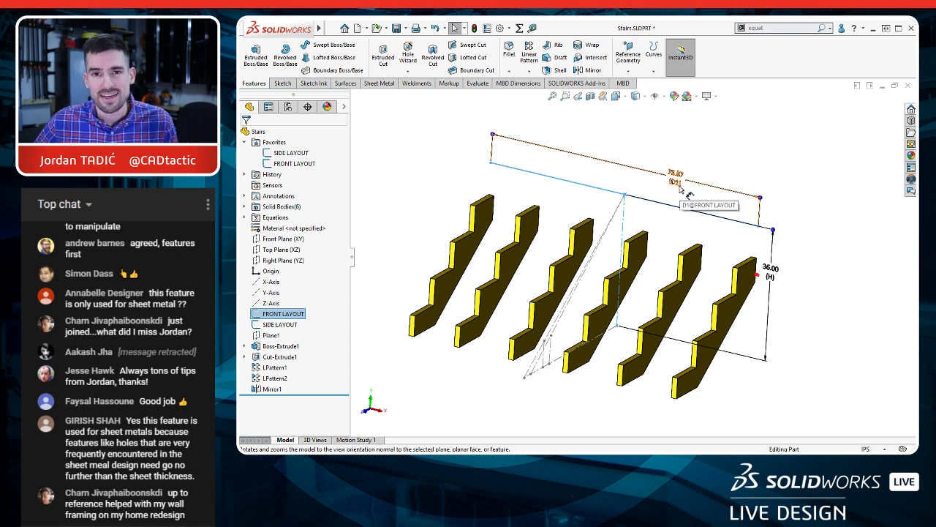
{"action": "left_click", "coordinate": [679, 183]}
{"action": "right_click", "coordinate": [679, 183]}
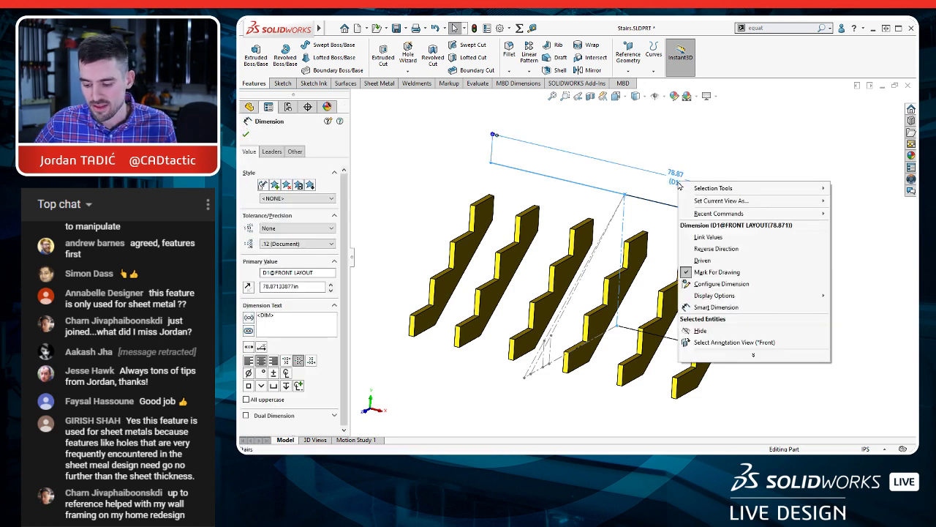
{"action": "left_click", "coordinate": [729, 243]}
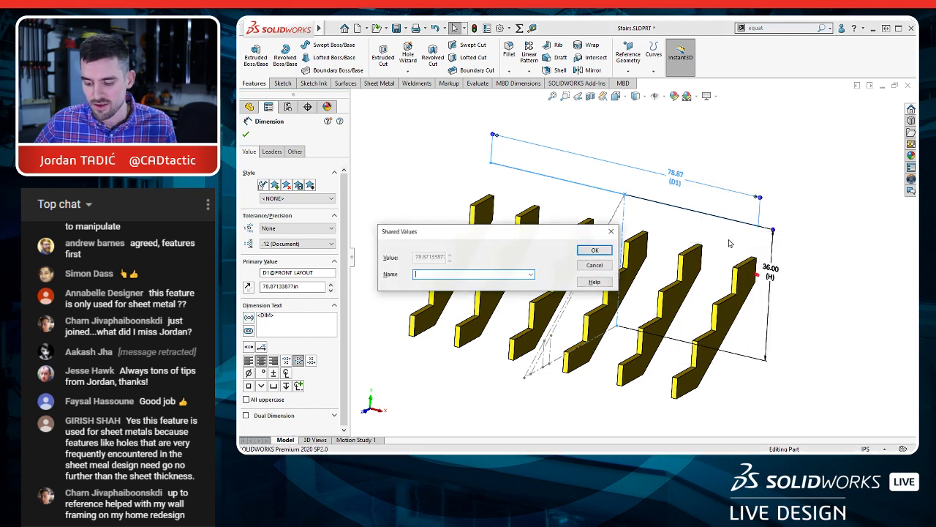
{"action": "left_click", "coordinate": [531, 274]}
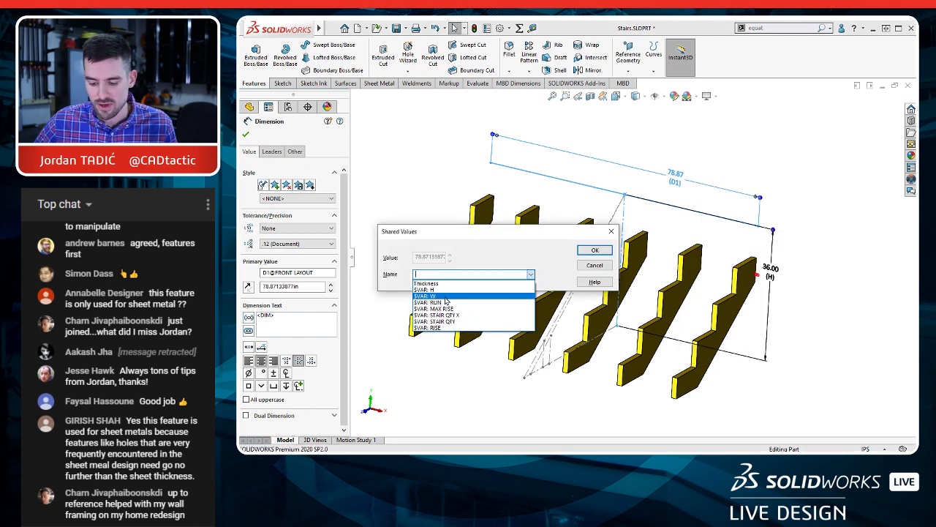
{"action": "left_click", "coordinate": [448, 296]}
{"action": "left_click", "coordinate": [594, 250]}
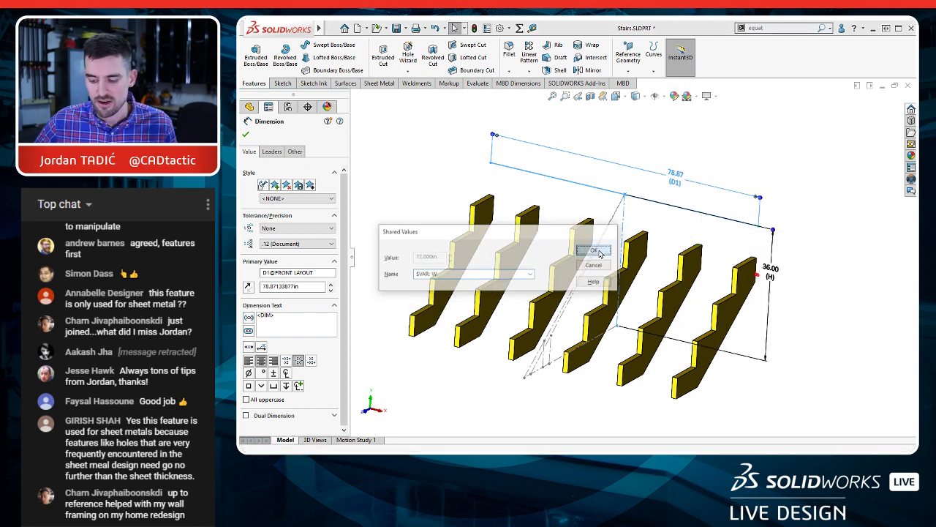
{"action": "left_click", "coordinate": [649, 130]}
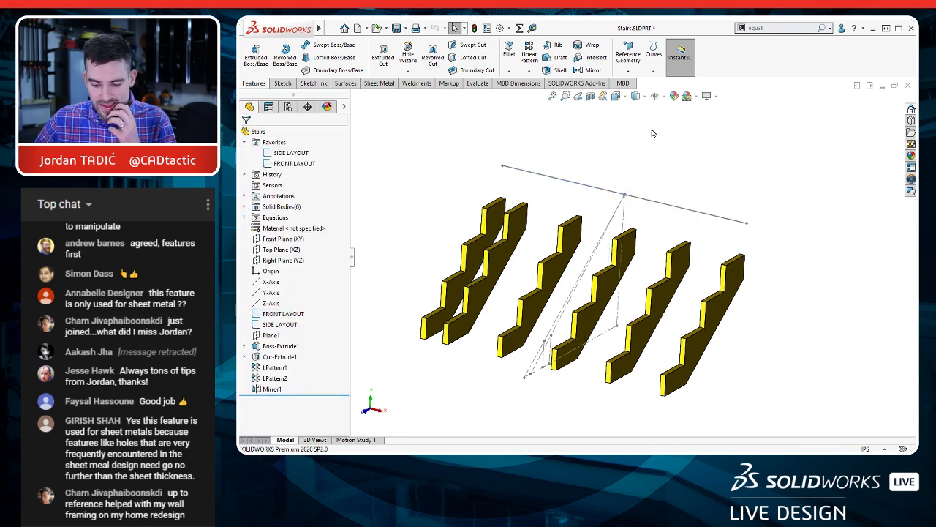
Step: Start a new sketch on the horizontal face of the lowest notch of the original outer stringer
{"action": "middle_click_drag", "start_coordinate": [537, 294], "coordinate": [554, 265], "text": "ctrl"}
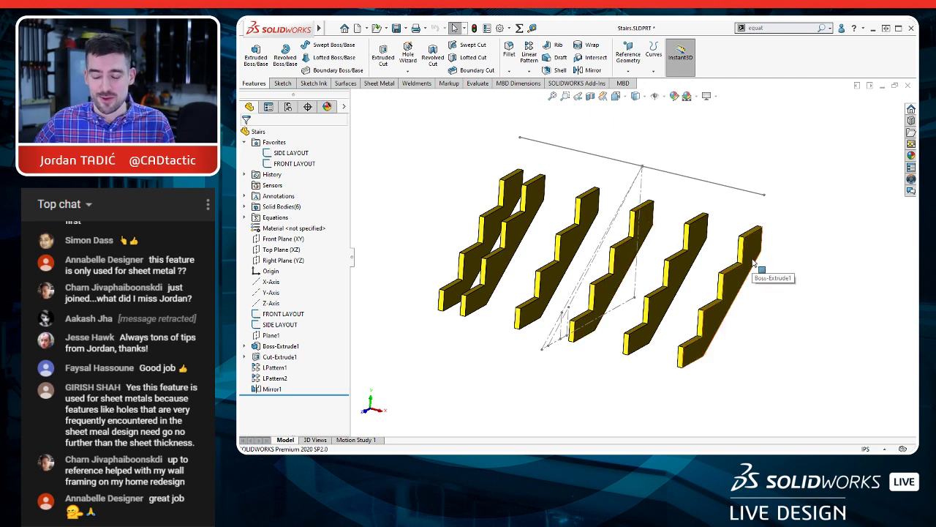
{"action": "scroll", "coordinate": [574, 324], "scroll_direction": "down", "scroll_amount": 3}
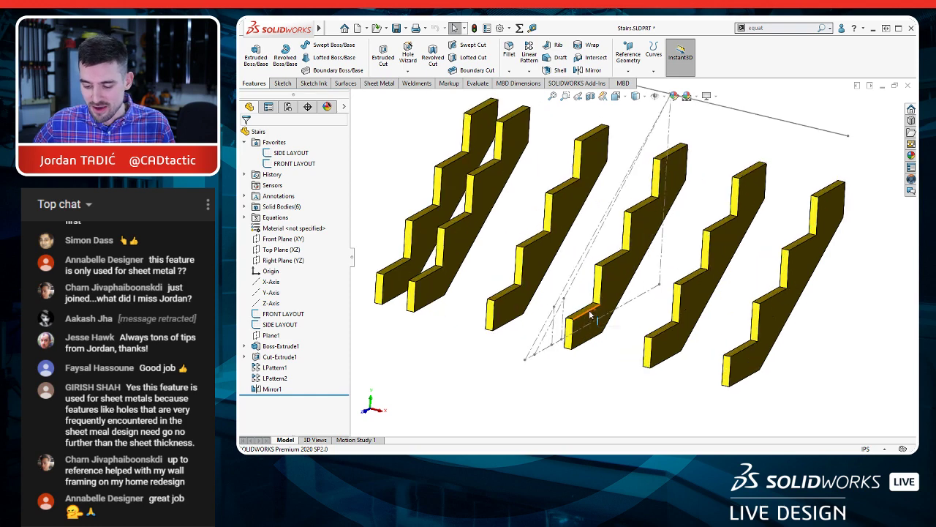
{"action": "scroll", "coordinate": [684, 333], "scroll_direction": "down", "scroll_amount": 5}
{"action": "left_click", "coordinate": [684, 309]}
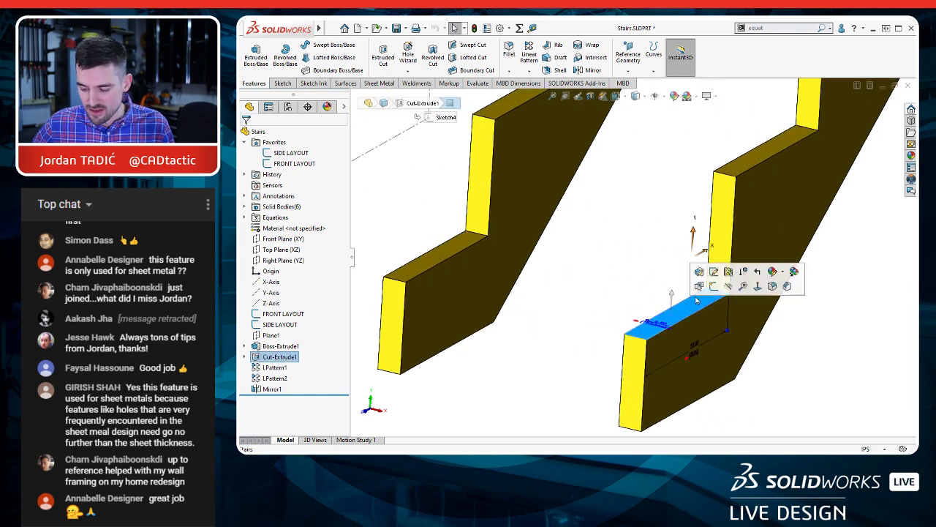
{"action": "left_click", "coordinate": [714, 286]}
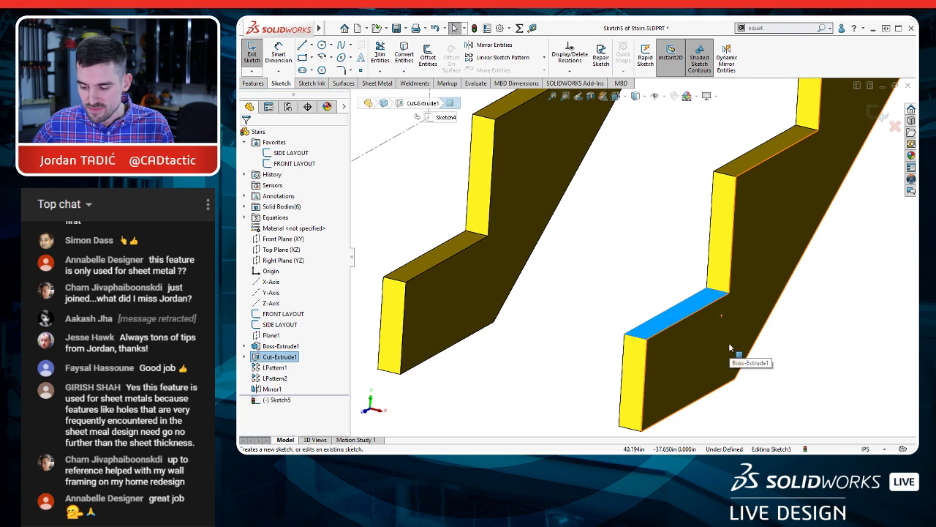
Step: Sketch a horizontal line about 78.66 in long across all stringers, from the original outer stringer past the mirrored one
{"action": "scroll", "coordinate": [707, 335], "scroll_direction": "up", "scroll_amount": 10}
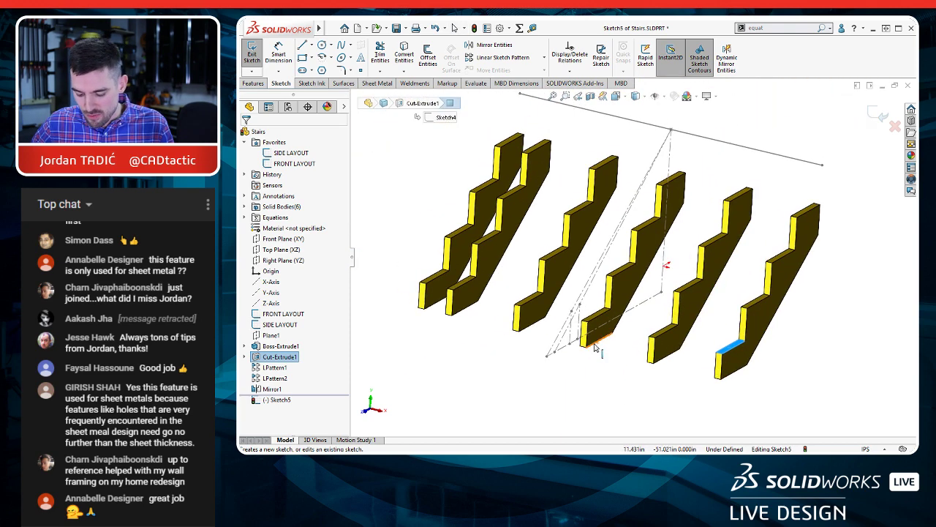
{"action": "key", "text": "l"}
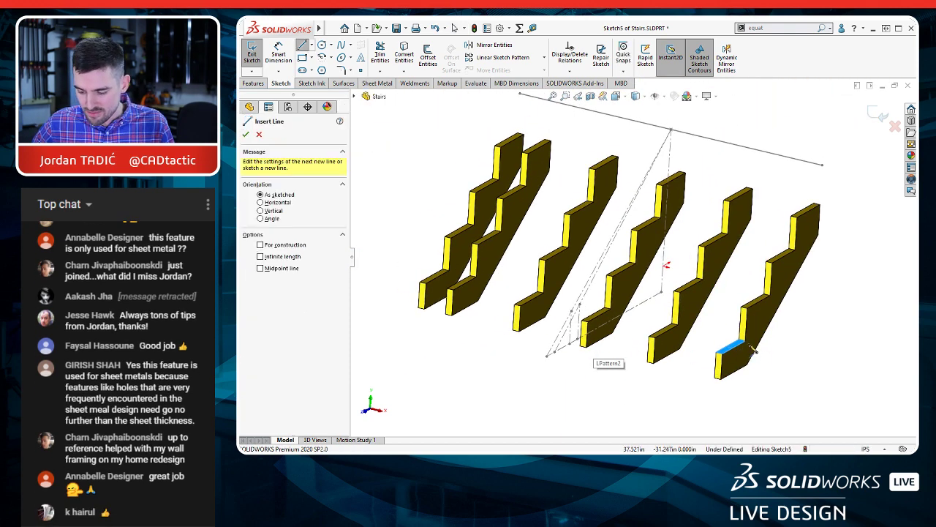
{"action": "scroll", "coordinate": [753, 351], "scroll_direction": "down", "scroll_amount": 5}
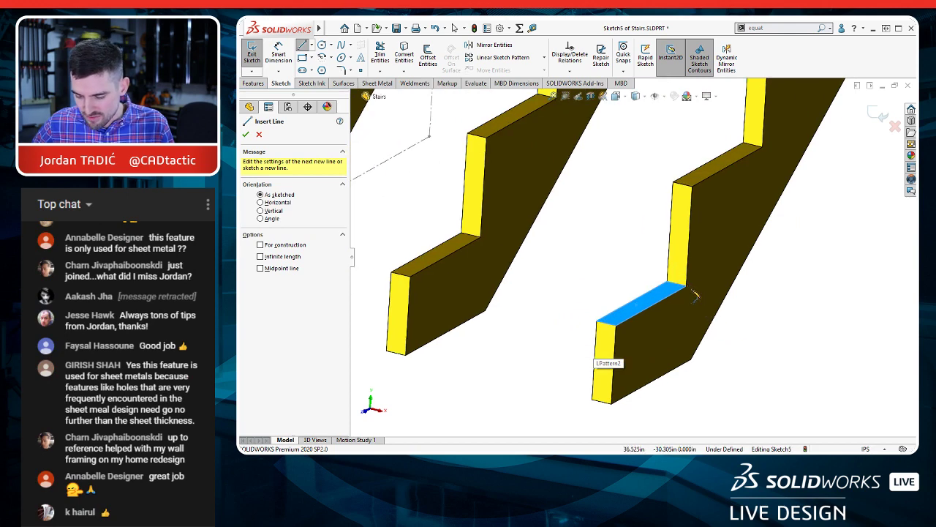
{"action": "key", "text": "Escape"}
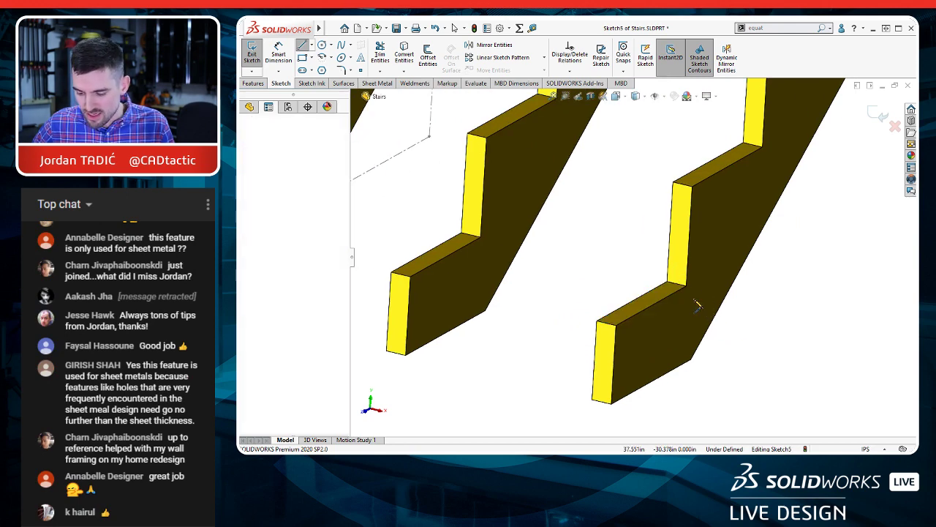
{"action": "left_click", "coordinate": [697, 305]}
{"action": "scroll", "coordinate": [698, 304], "scroll_direction": "up", "scroll_amount": 5}
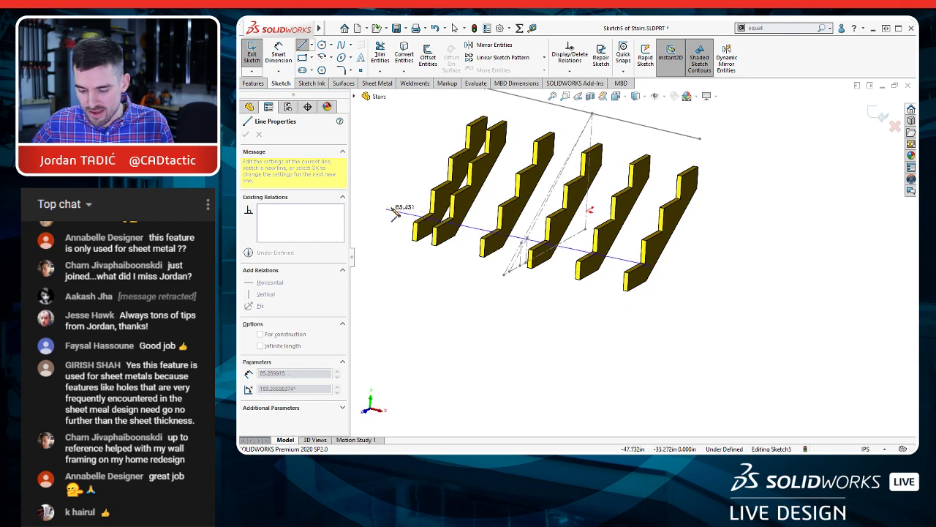
{"action": "left_click", "coordinate": [426, 220]}
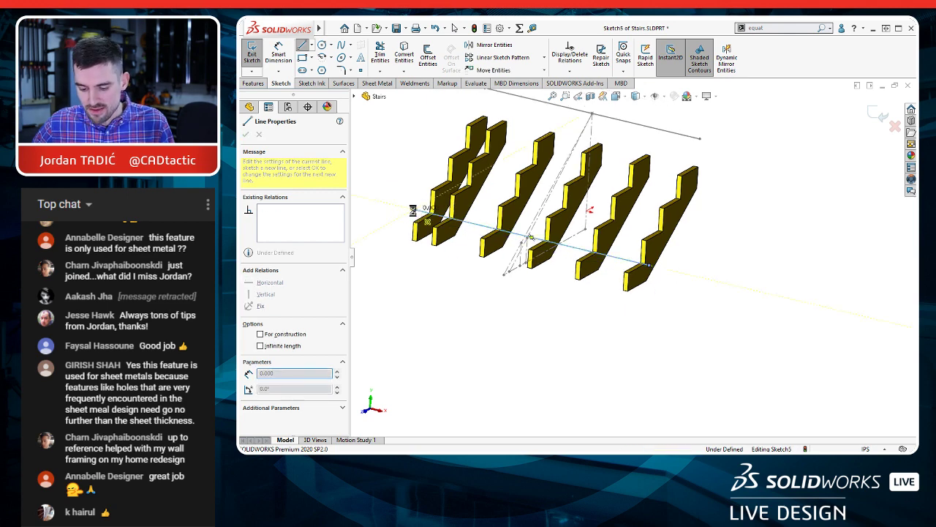
{"action": "key", "text": "Escape"}
Step: Align the horizontal sketch line with the inner back edge of the mirrored stringer's lowest notch
{"action": "scroll", "coordinate": [439, 219], "scroll_direction": "down", "scroll_amount": 3}
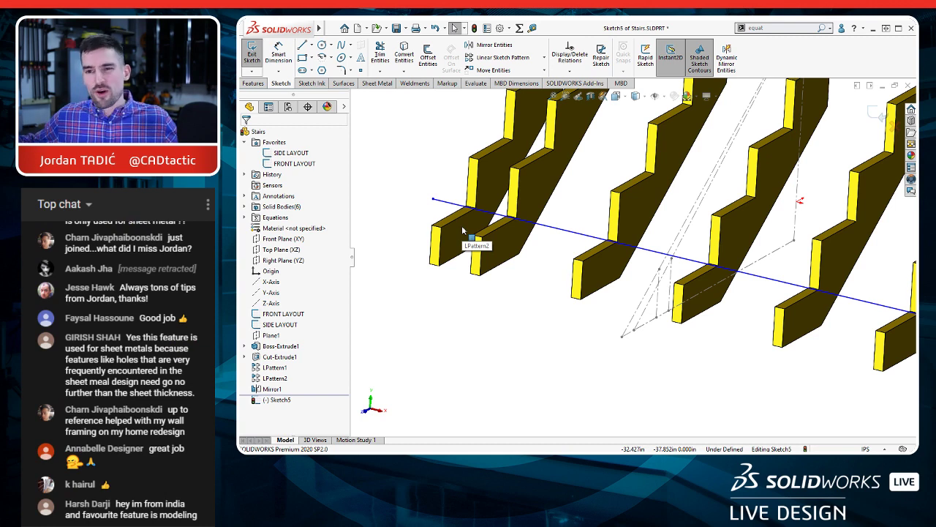
{"action": "scroll", "coordinate": [472, 219], "scroll_direction": "down", "scroll_amount": 2}
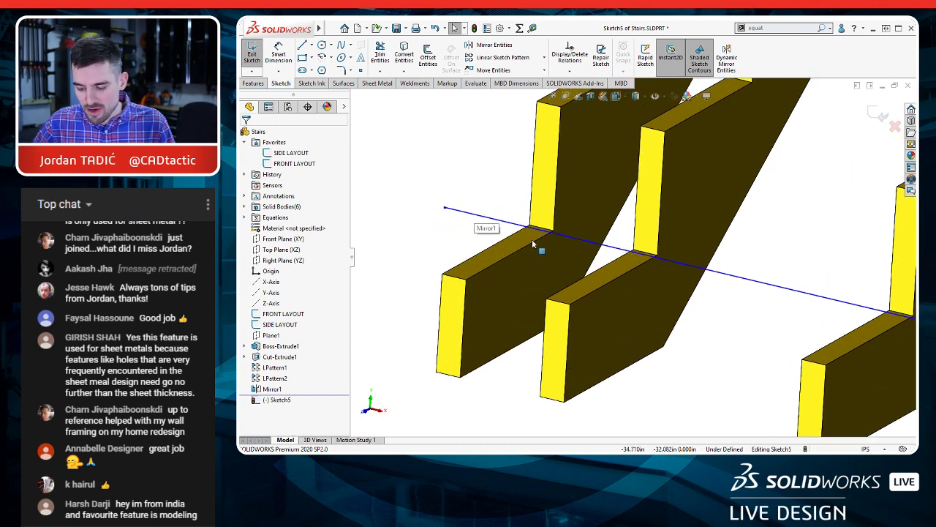
{"action": "scroll", "coordinate": [476, 216], "scroll_direction": "down", "scroll_amount": 2}
{"action": "left_click", "coordinate": [476, 216]}
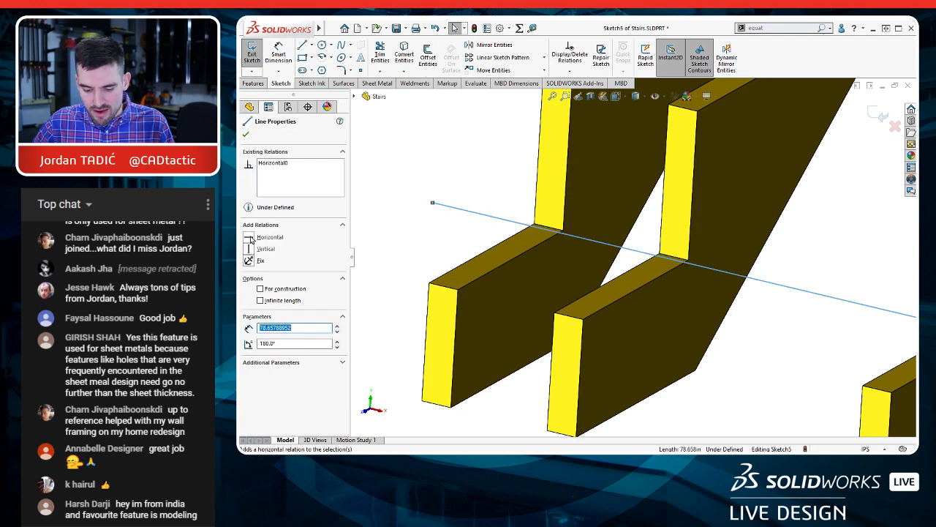
{"action": "left_click", "coordinate": [439, 213]}
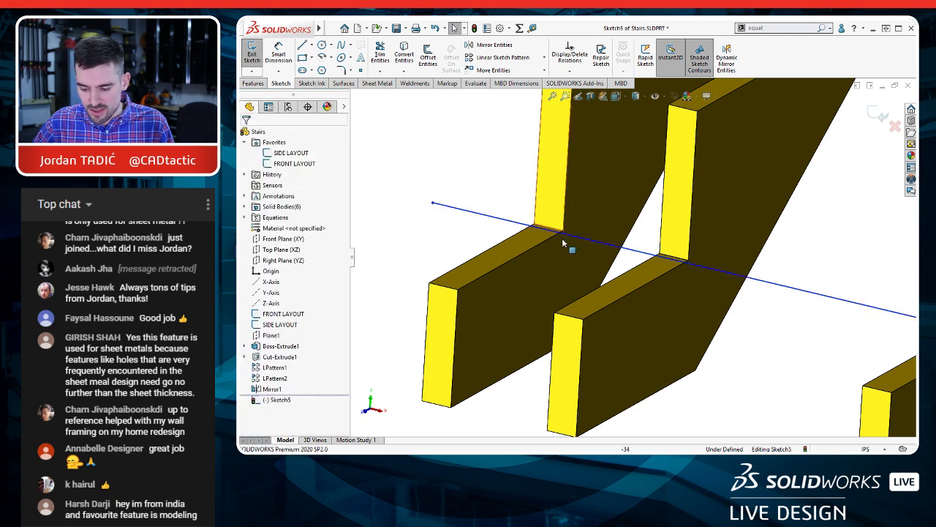
{"action": "scroll", "coordinate": [520, 225], "scroll_direction": "down", "scroll_amount": 2}
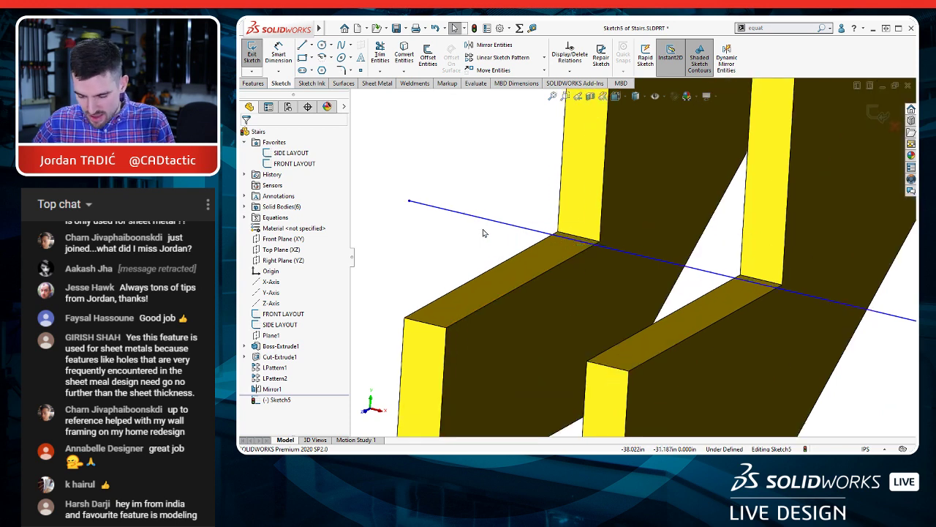
{"action": "key", "text": "s"}
{"action": "left_click", "coordinate": [566, 264]}
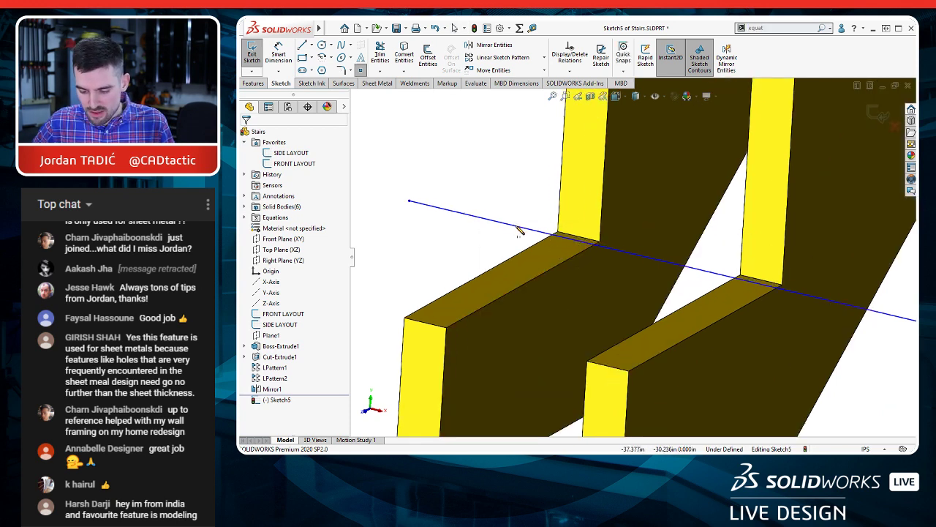
{"action": "key", "text": "Escape"}
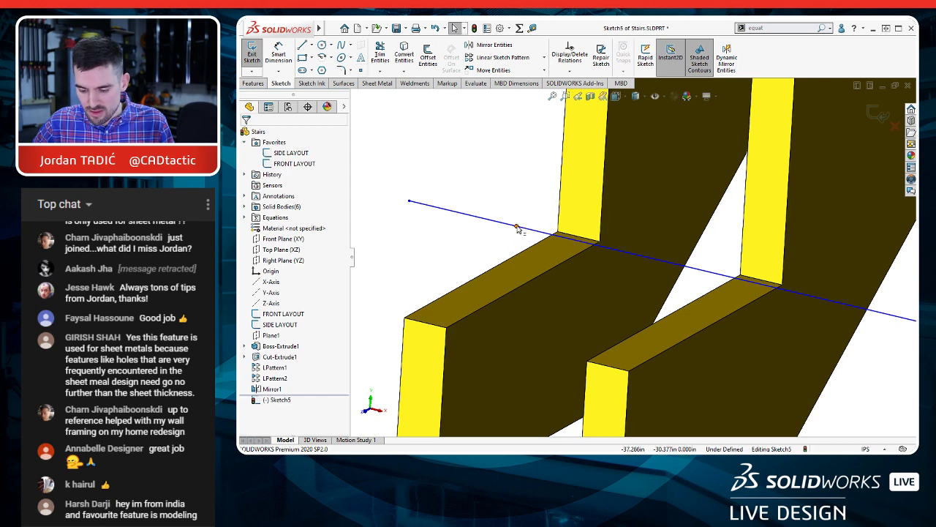
{"action": "mouse_move", "coordinate": [517, 227]}
{"action": "left_mouse_down"}
{"action": "mouse_move", "coordinate": [545, 219]}
{"action": "mouse_move", "coordinate": [557, 231]}
{"action": "left_mouse_up"}
{"action": "left_click", "coordinate": [492, 190]}
{"action": "scroll", "coordinate": [515, 221], "scroll_direction": "up", "scroll_amount": 9}
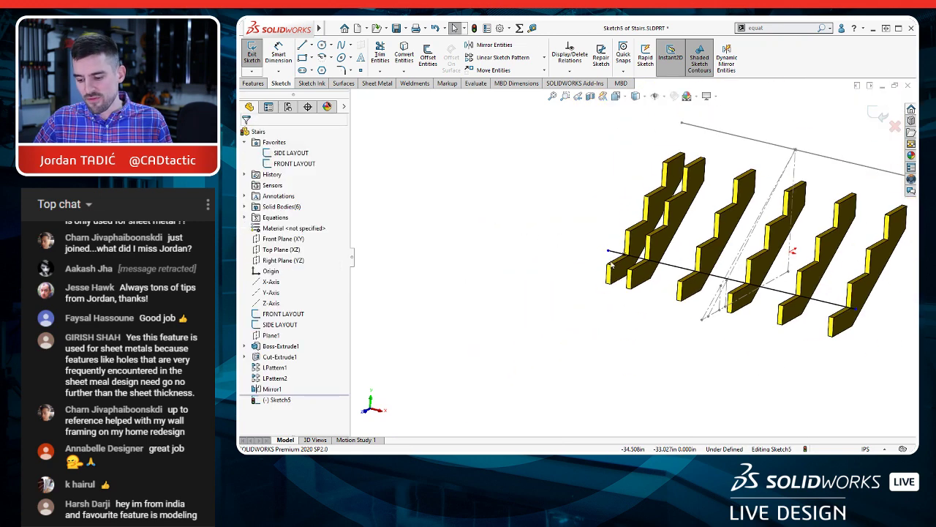
Step: Place a sketch point on the outer back corner of the original outer stringer's lowest notch
{"action": "scroll", "coordinate": [609, 264], "scroll_direction": "down", "scroll_amount": 10}
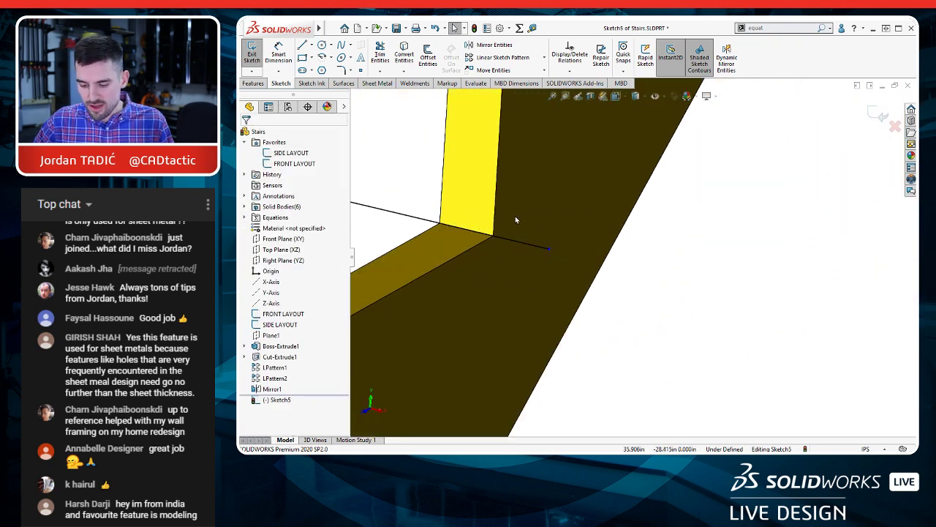
{"action": "left_click", "coordinate": [533, 218]}
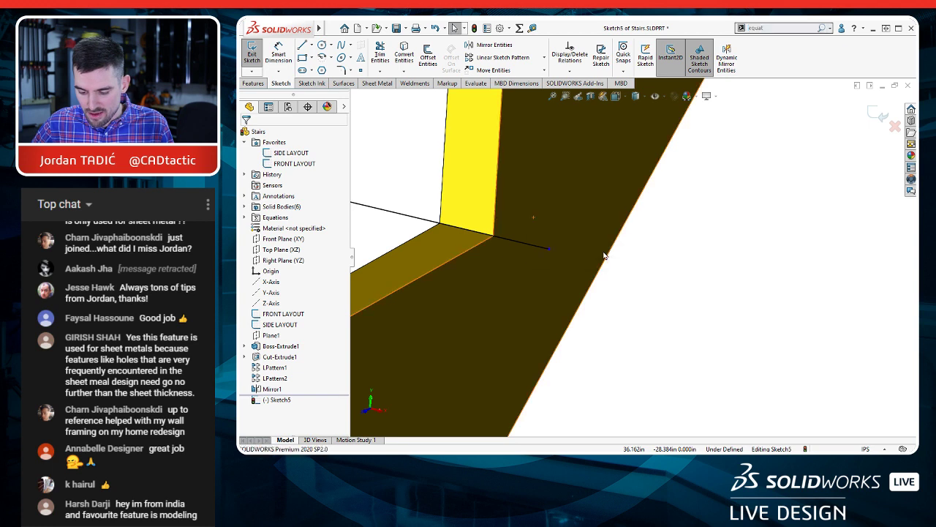
{"action": "left_click", "coordinate": [503, 238]}
{"action": "key", "text": "Escape"}
Step: Dimension the line's overhang from the notch corner point to its endpoint and set it equal to the Thickness variable
{"action": "key", "text": "d"}
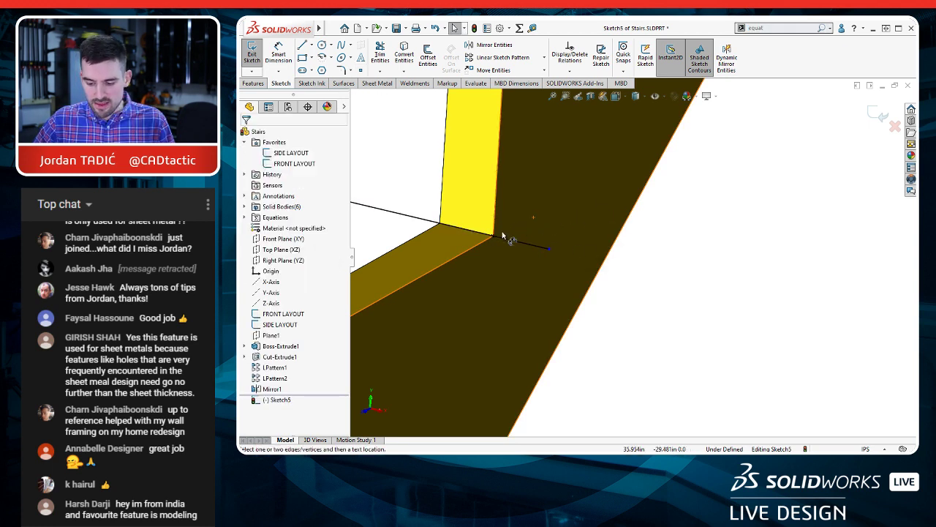
{"action": "left_click", "coordinate": [549, 249]}
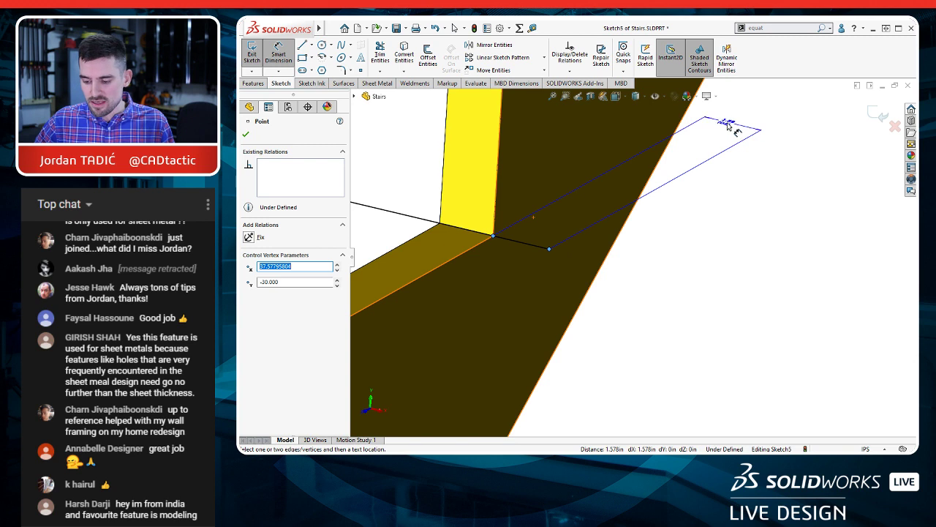
{"action": "left_click", "coordinate": [728, 126]}
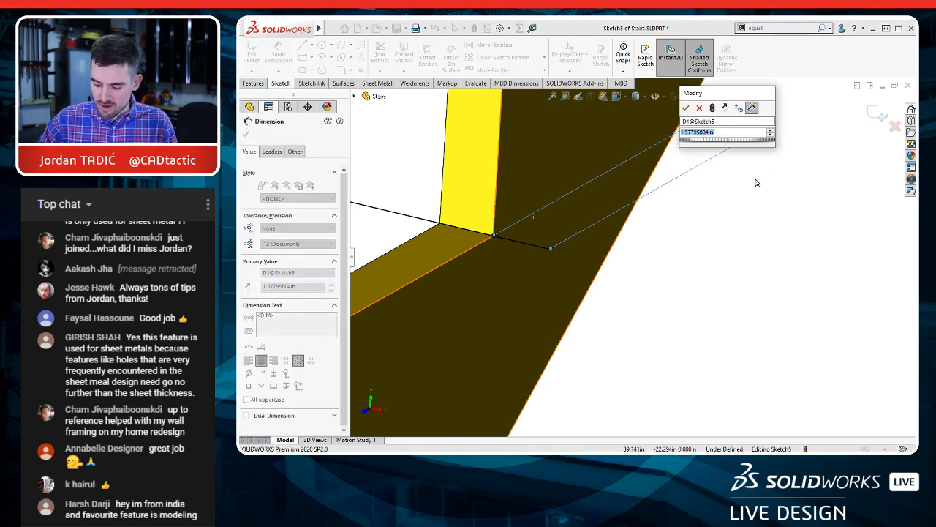
{"action": "type", "text": "="}
{"action": "mouse_move", "coordinate": [746, 145]}
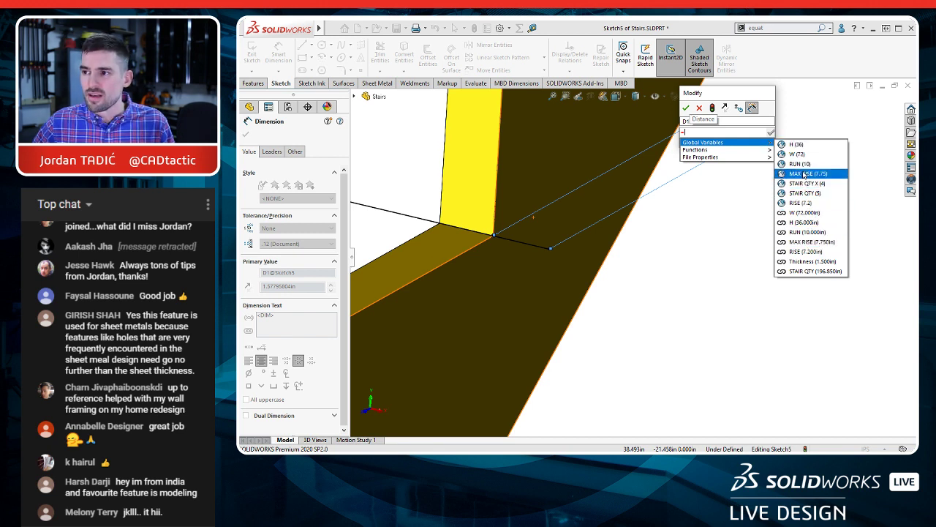
{"action": "left_click", "coordinate": [814, 262]}
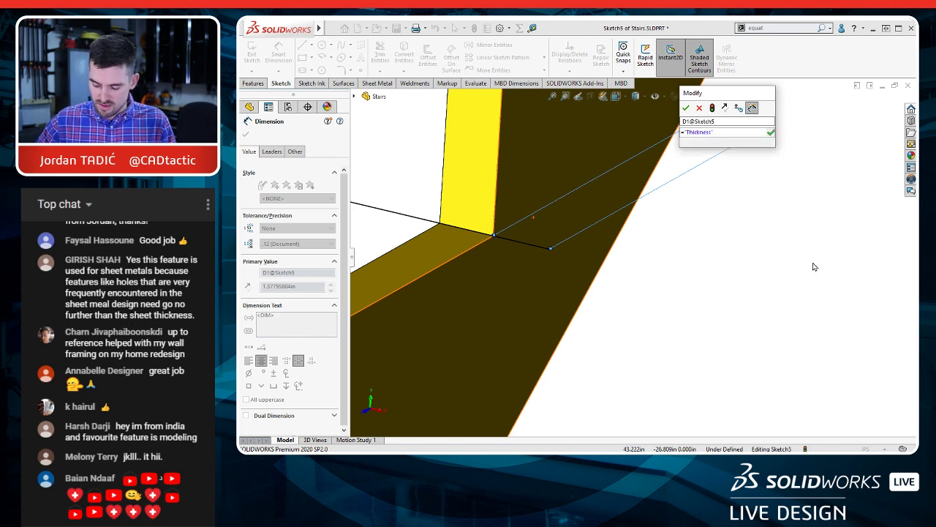
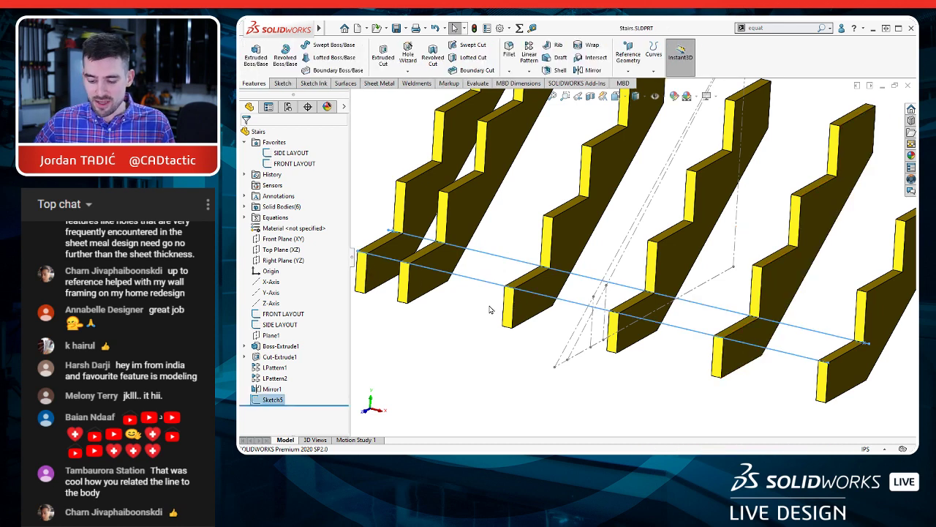
Step: Start a weldment structural member in the stair part
{"action": "scroll", "coordinate": [491, 308], "scroll_direction": "up", "scroll_amount": 1}
{"action": "middle_click_drag", "start_coordinate": [525, 327], "coordinate": [524, 348], "text": "ctrl"}
{"action": "left_click", "coordinate": [506, 359]}
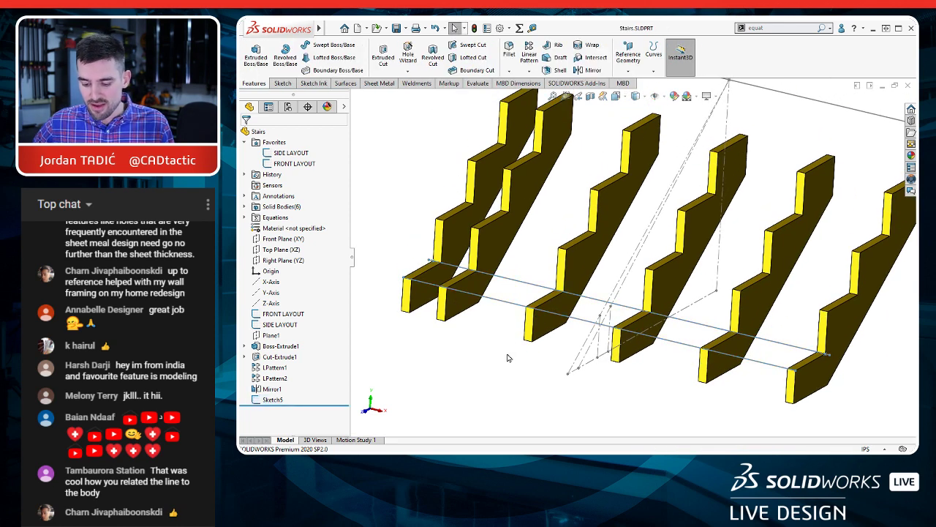
{"action": "left_click", "coordinate": [414, 82]}
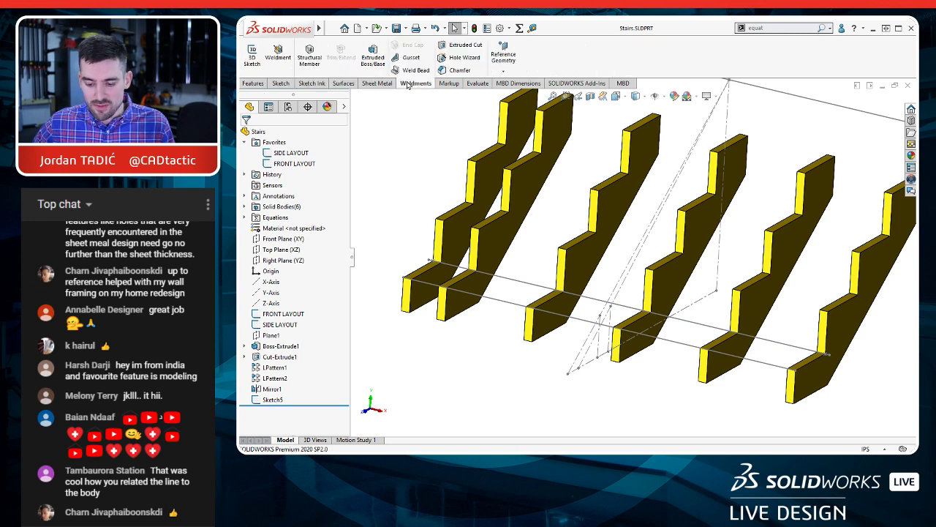
{"action": "left_click", "coordinate": [307, 69]}
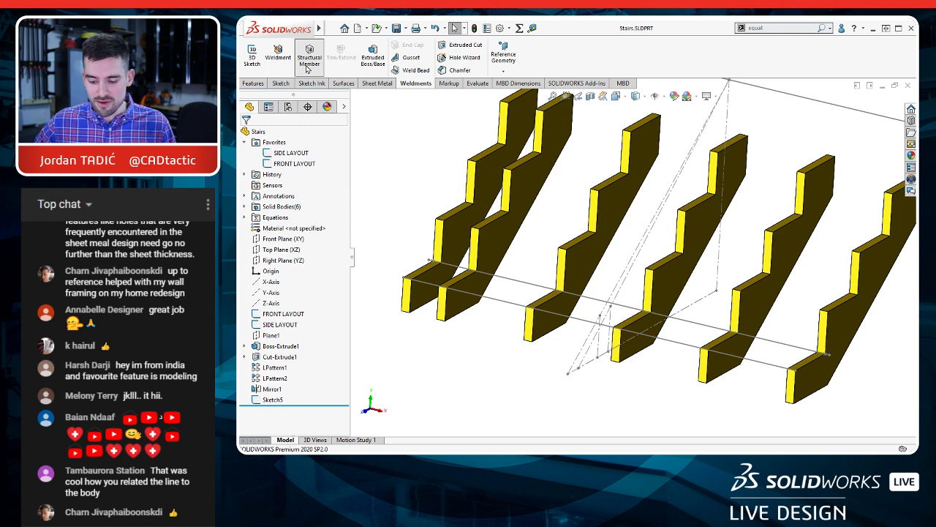
{"action": "left_click", "coordinate": [307, 67]}
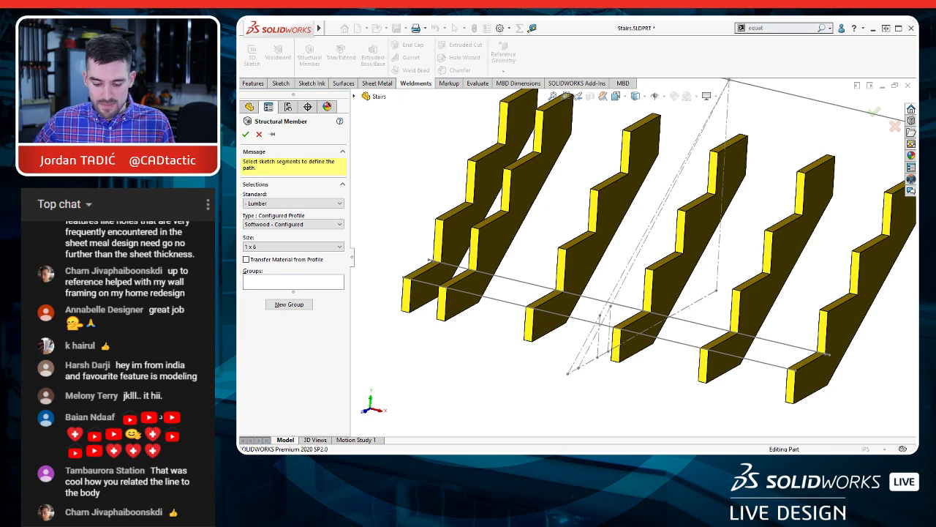
Step: Switch to the browser to view the Lumber Weldment Profile Library page, and return to the SOLIDWORKS stair model
{"action": "key", "text": "alt+Tab"}
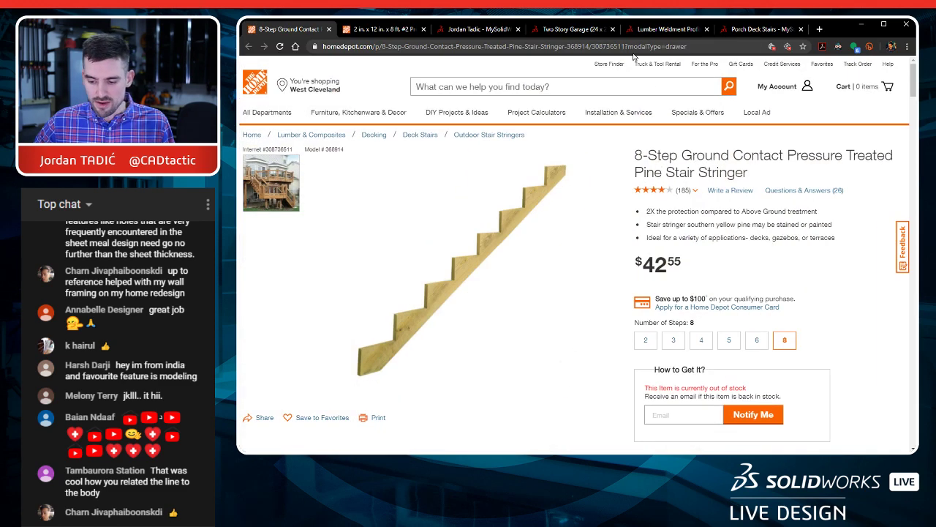
{"action": "left_click", "coordinate": [672, 31]}
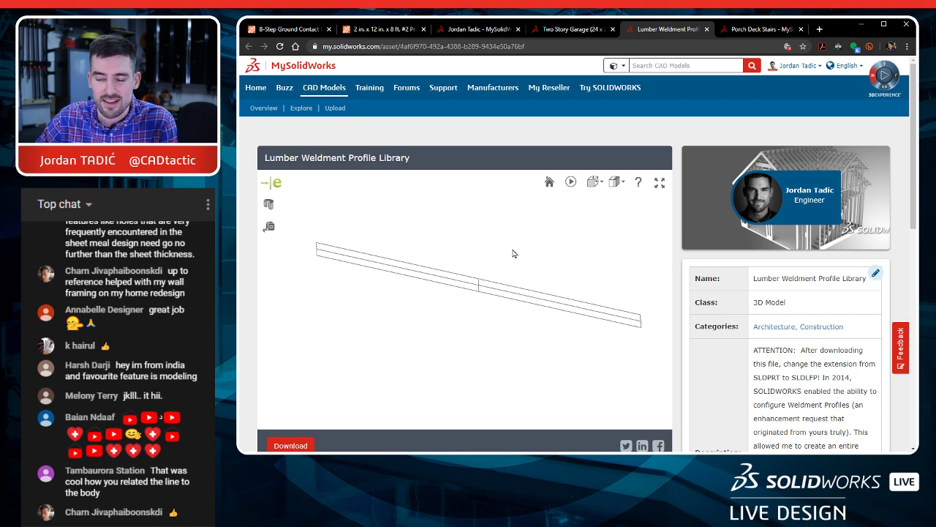
{"action": "left_click", "coordinate": [862, 25]}
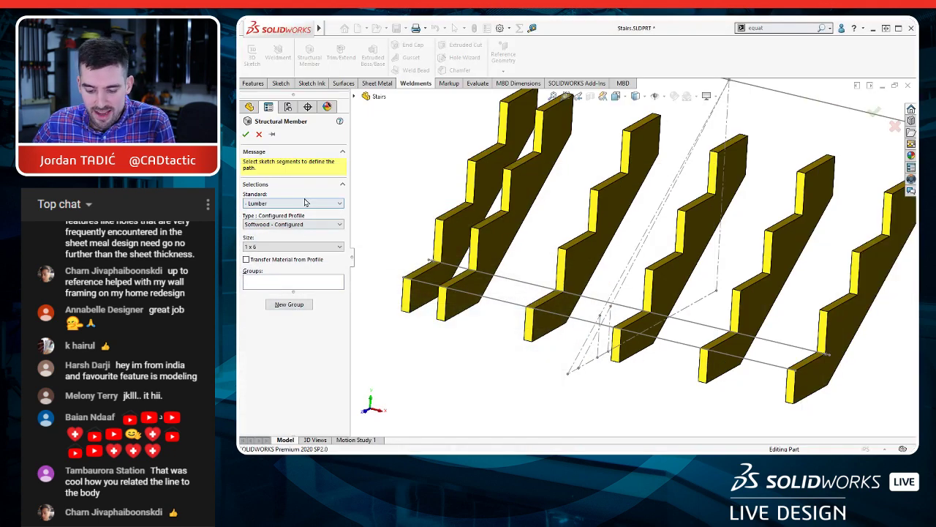
Step: Set the structural member to Lumber, Softwood - Configured, size 2 x 12, and run it along the back sketch line of the lowest notches
{"action": "left_click", "coordinate": [315, 225]}
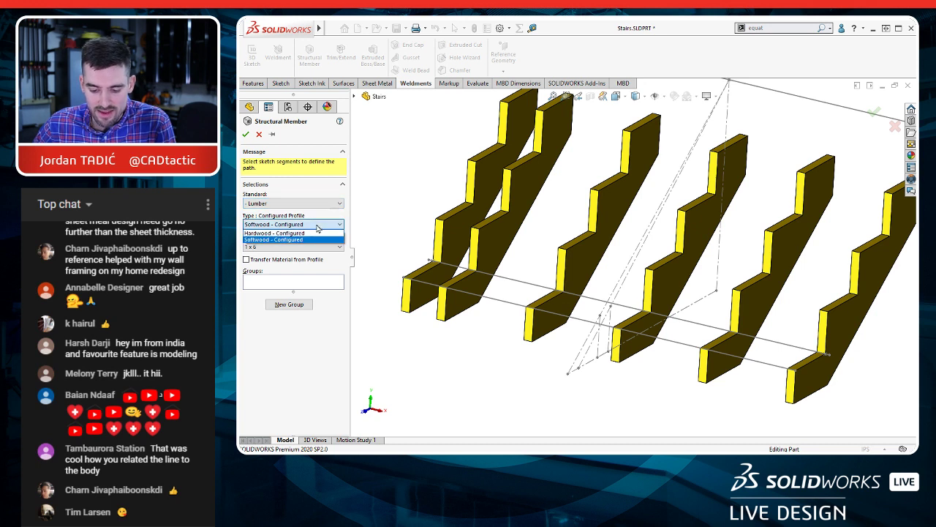
{"action": "left_click", "coordinate": [296, 240]}
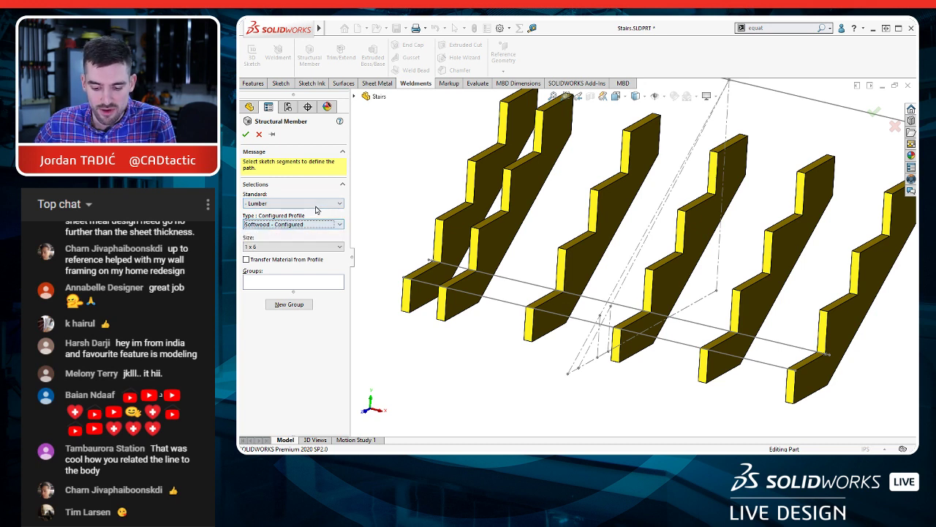
{"action": "left_click", "coordinate": [301, 204]}
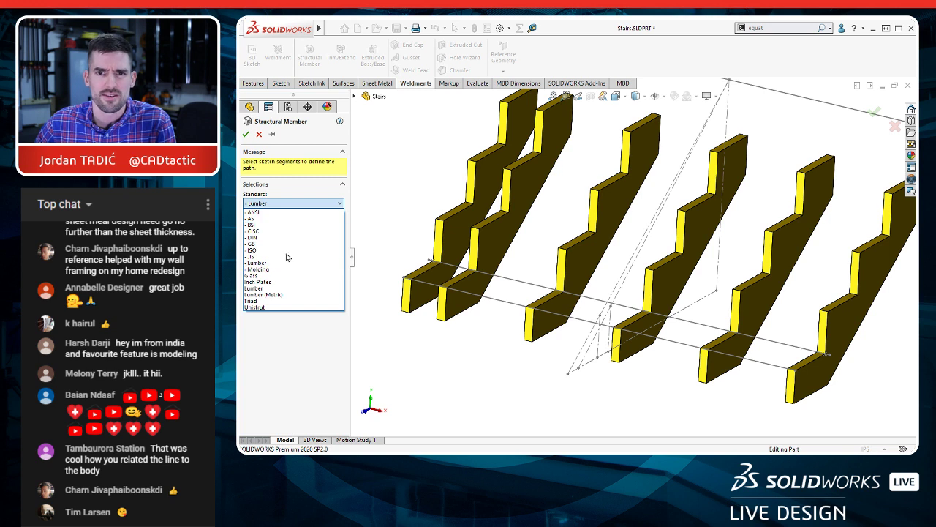
{"action": "left_click", "coordinate": [316, 204]}
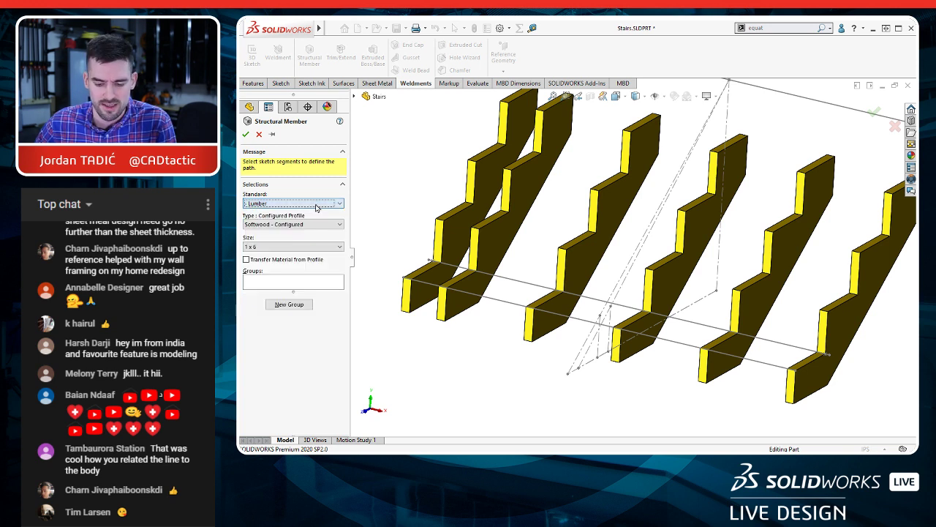
{"action": "left_click", "coordinate": [288, 248]}
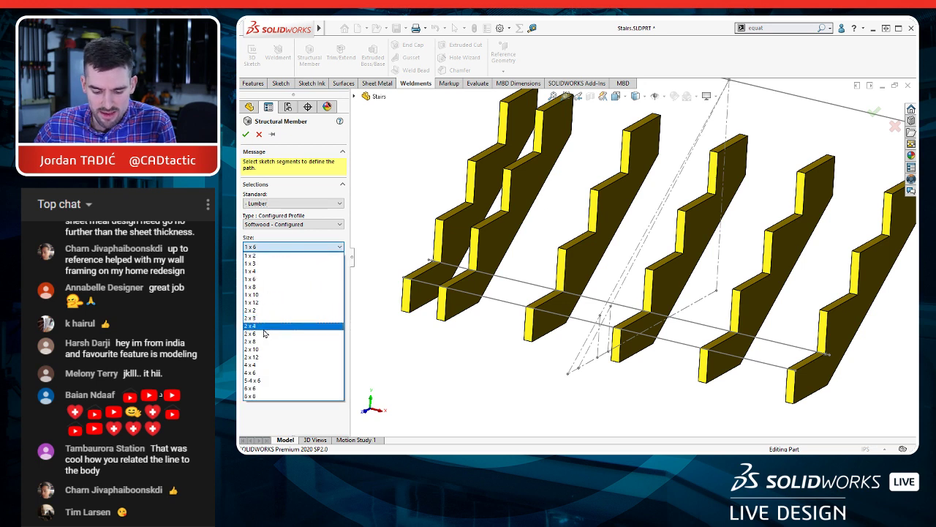
{"action": "left_click", "coordinate": [268, 358]}
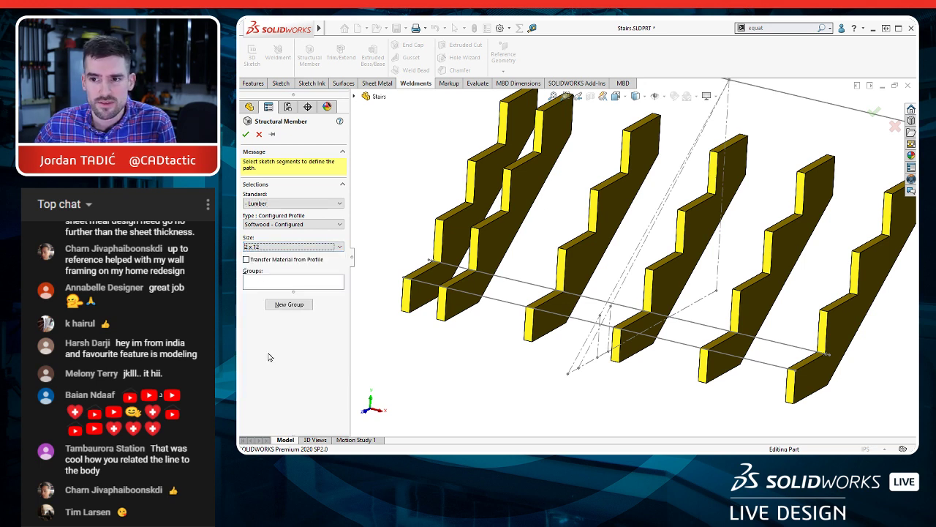
{"action": "left_click", "coordinate": [628, 309]}
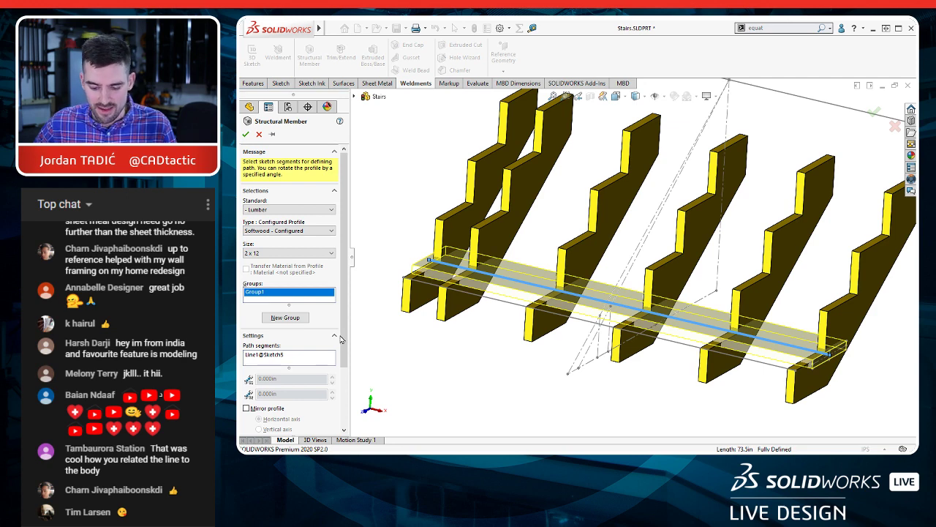
Step: Locate the 2 x 12 profile by its lower back corner on the path line and finish the tread member
{"action": "scroll", "coordinate": [340, 338], "scroll_direction": "down", "scroll_amount": 2}
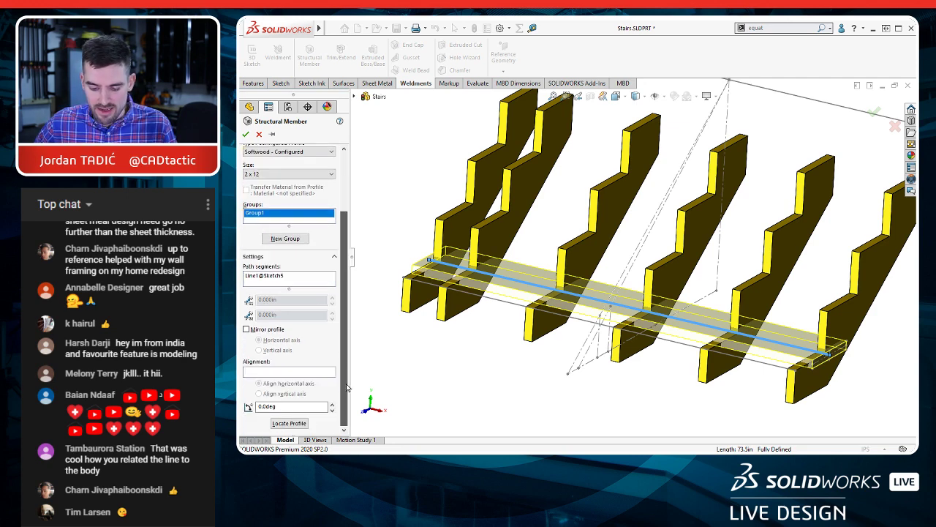
{"action": "left_click", "coordinate": [300, 425]}
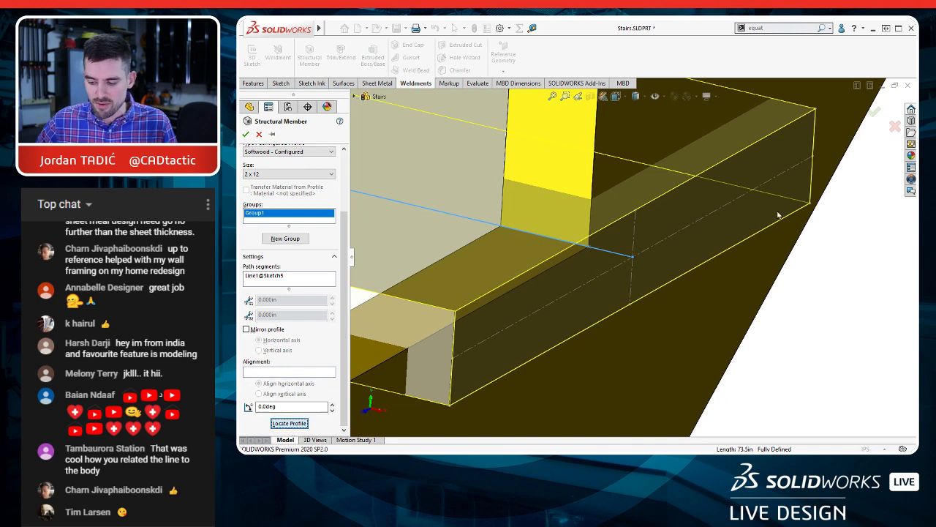
{"action": "left_click", "coordinate": [811, 206]}
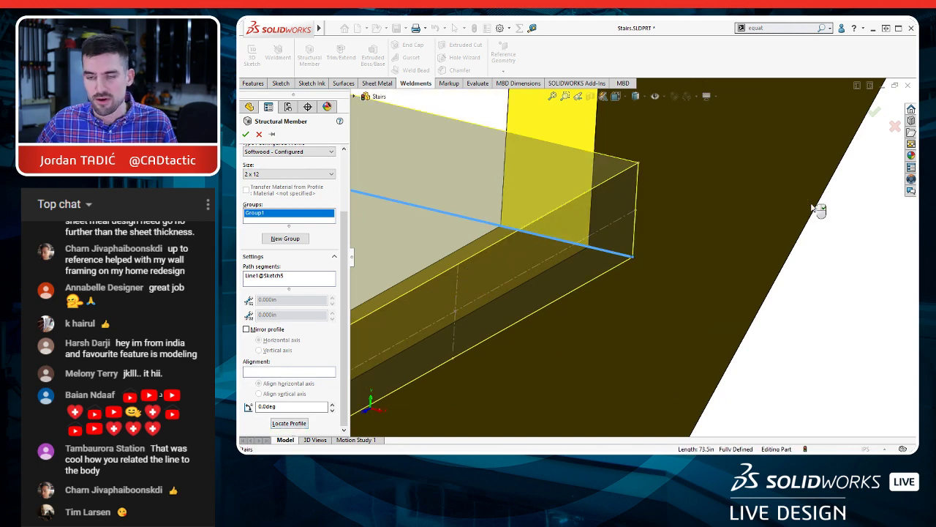
{"action": "scroll", "coordinate": [717, 281], "scroll_direction": "up", "scroll_amount": 7}
{"action": "scroll", "coordinate": [505, 251], "scroll_direction": "up", "scroll_amount": 5}
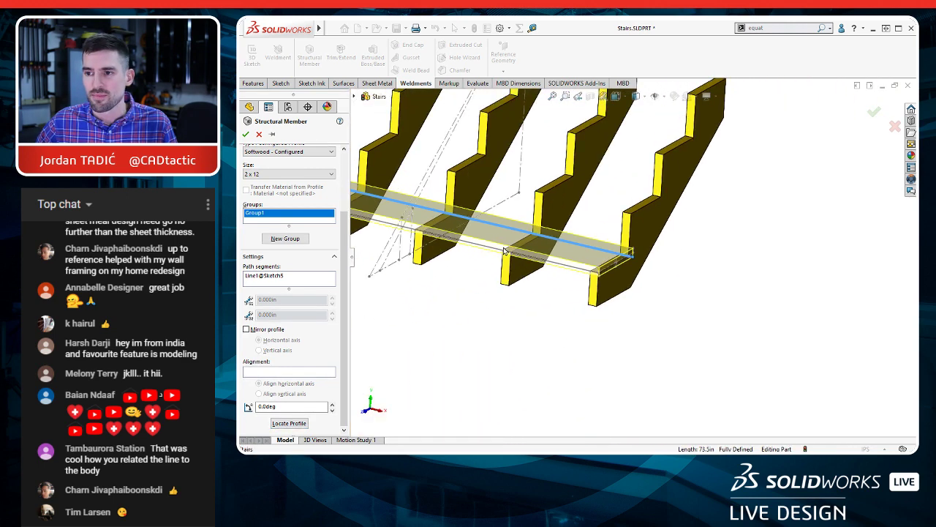
{"action": "middle_click_drag", "start_coordinate": [518, 257], "coordinate": [626, 316], "text": "ctrl"}
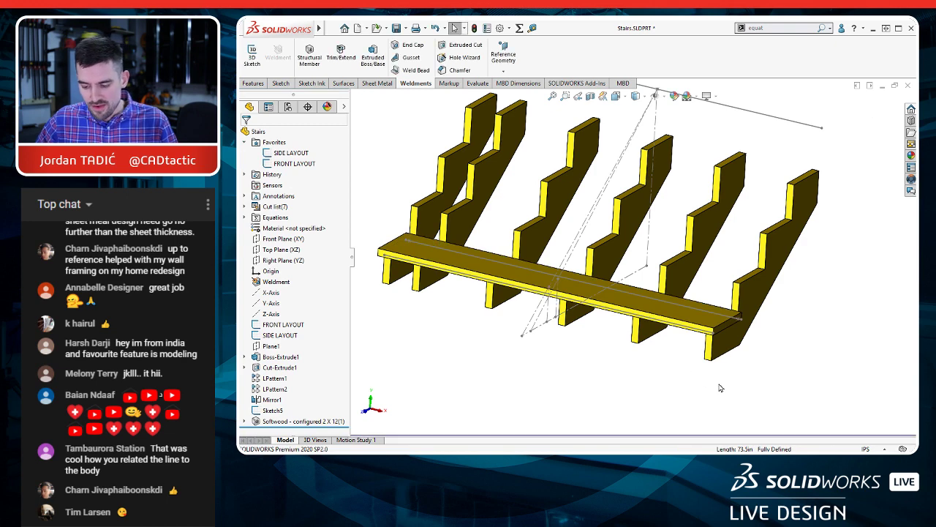
Step: Examine from the right side how the 2 x 12 tread sits on the lowest notch and overhangs its front
{"action": "key", "text": "ctrl+4"}
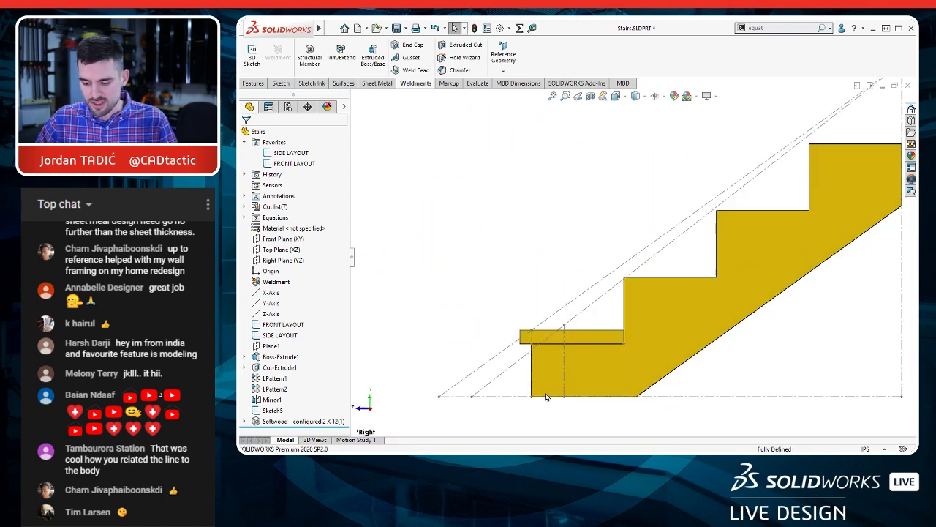
{"action": "scroll", "coordinate": [673, 368], "scroll_direction": "down", "scroll_amount": 4}
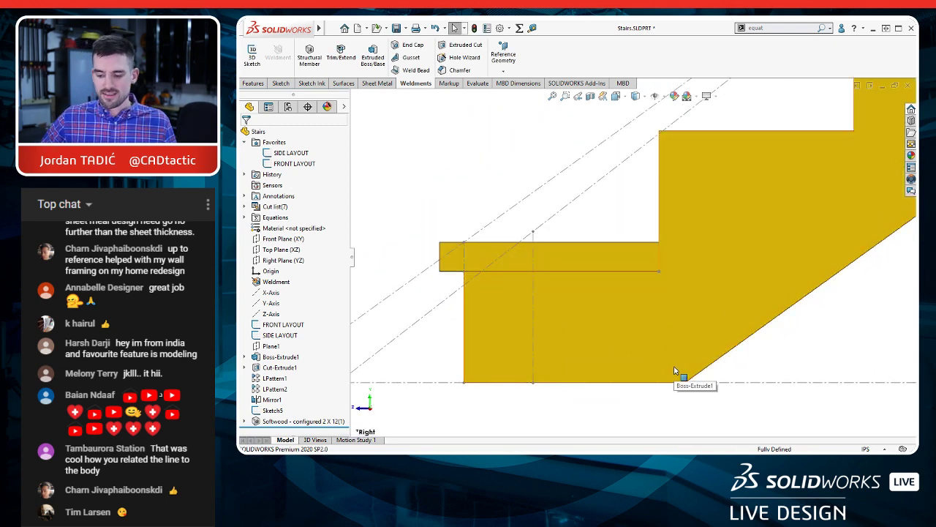
{"action": "left_click", "coordinate": [502, 242]}
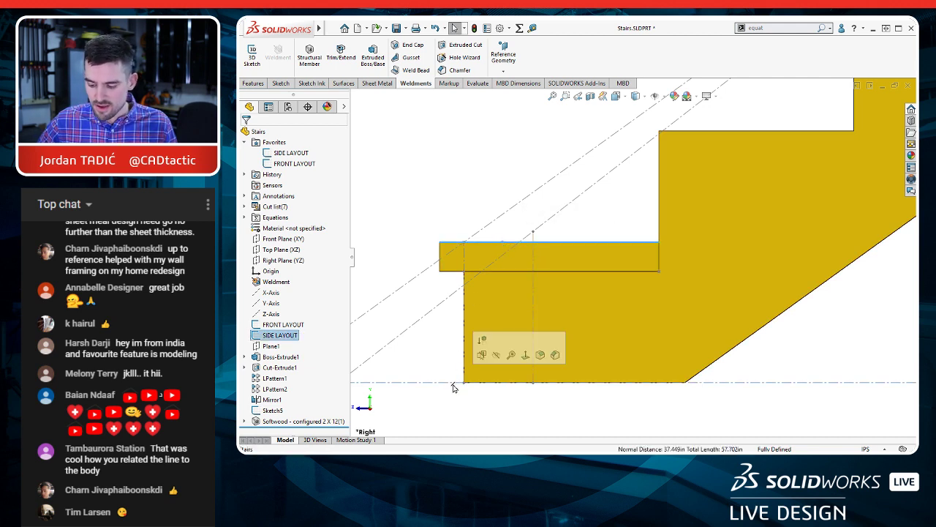
{"action": "left_click", "coordinate": [417, 360]}
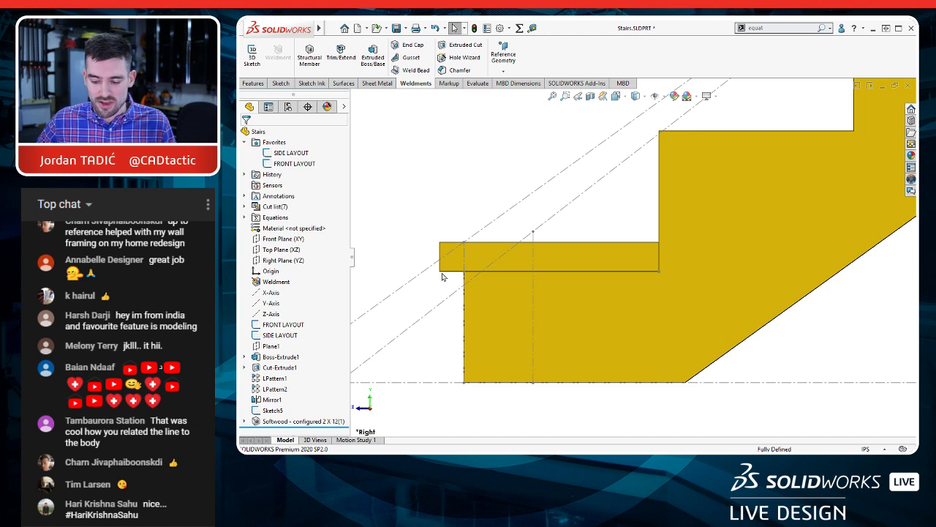
{"action": "scroll", "coordinate": [505, 298], "scroll_direction": "up", "scroll_amount": 3}
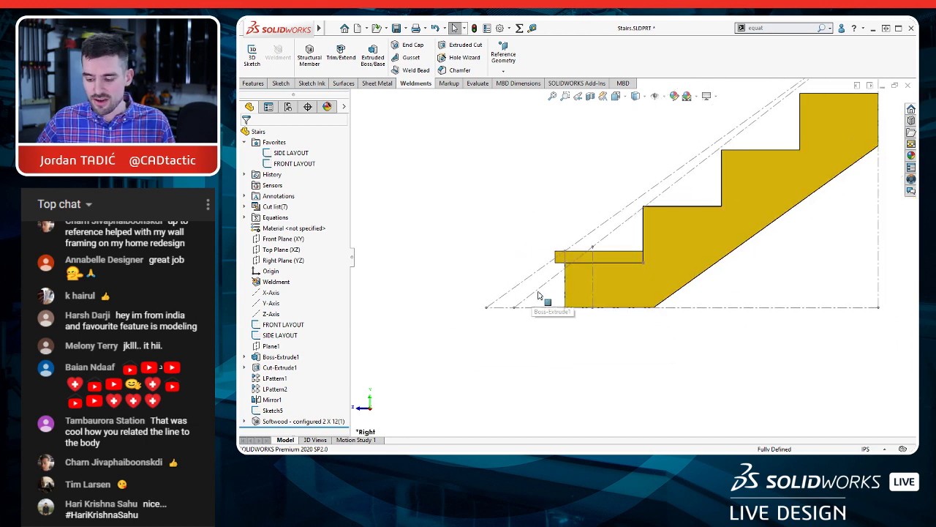
{"action": "middle_click_drag", "start_coordinate": [538, 296], "coordinate": [638, 259]}
{"action": "scroll", "coordinate": [638, 259], "scroll_direction": "down", "scroll_amount": 2}
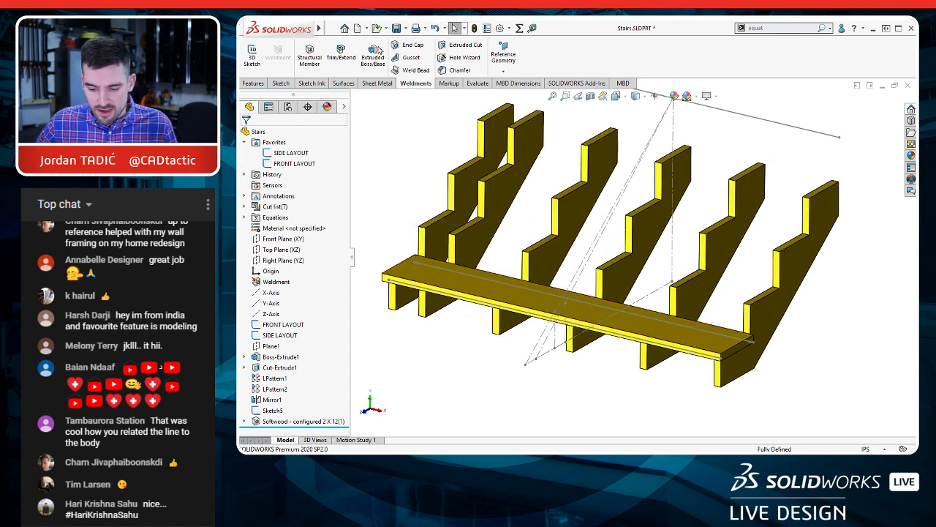
Step: Start another softwood lumber structural member, size 1 x 6, along the front sketch line of the lowest notches
{"action": "left_click", "coordinate": [309, 56]}
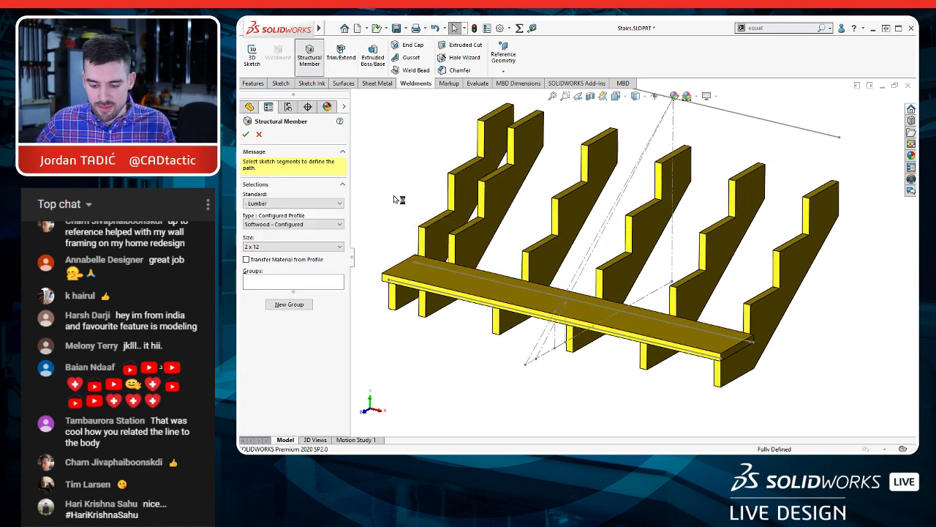
{"action": "left_click", "coordinate": [275, 247]}
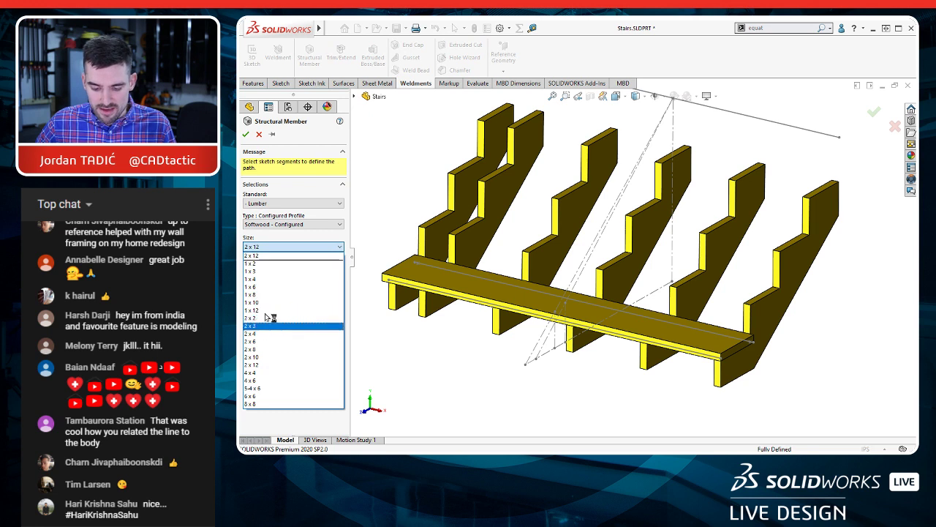
{"action": "left_click", "coordinate": [257, 287]}
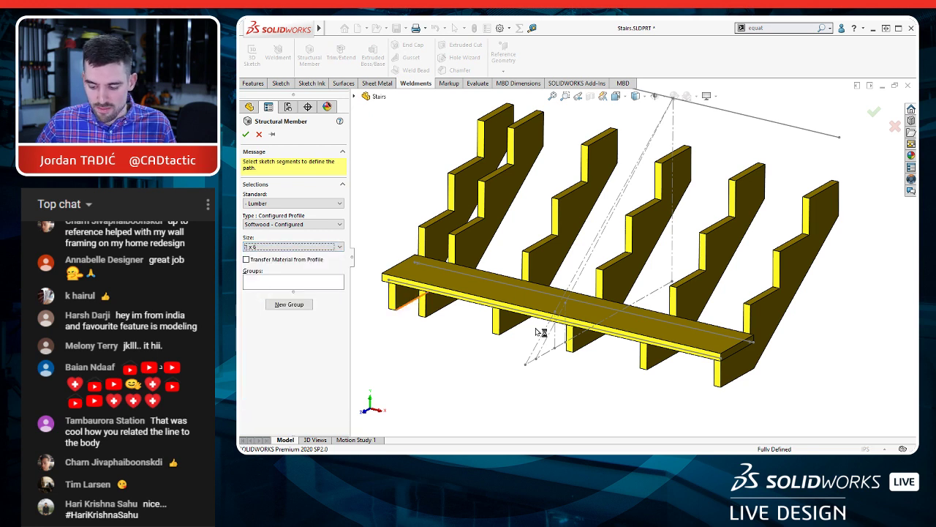
{"action": "left_click", "coordinate": [694, 352]}
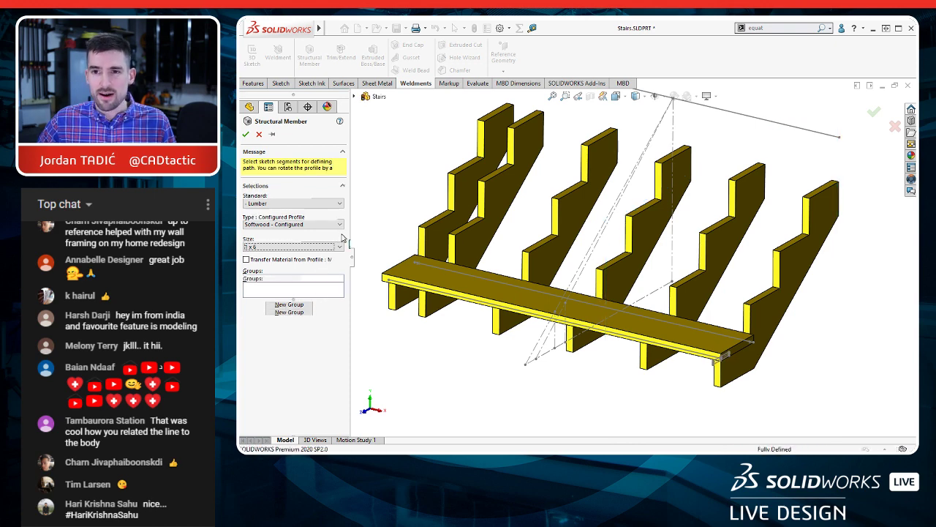
Step: Locate the 1 x 6 profile by its lower back corner on the front path line
{"action": "scroll", "coordinate": [314, 351], "scroll_direction": "down", "scroll_amount": 3}
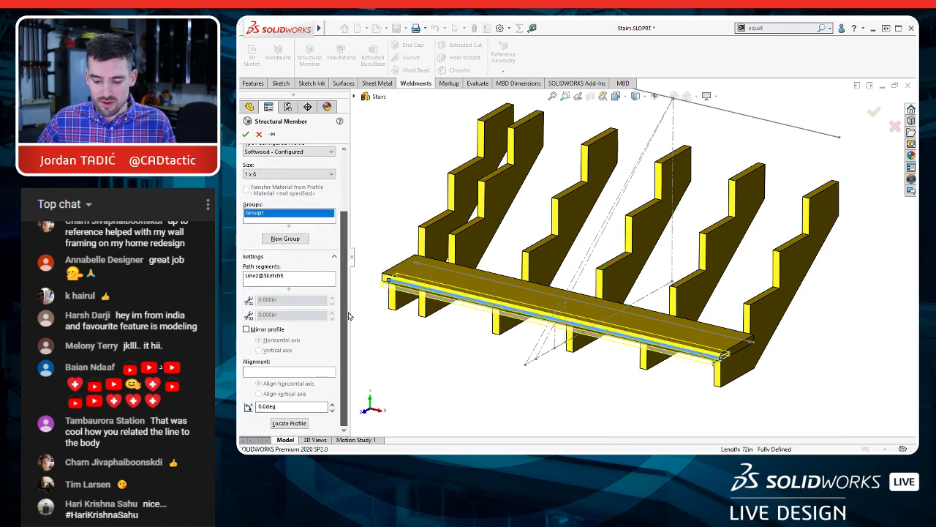
{"action": "left_click", "coordinate": [298, 422]}
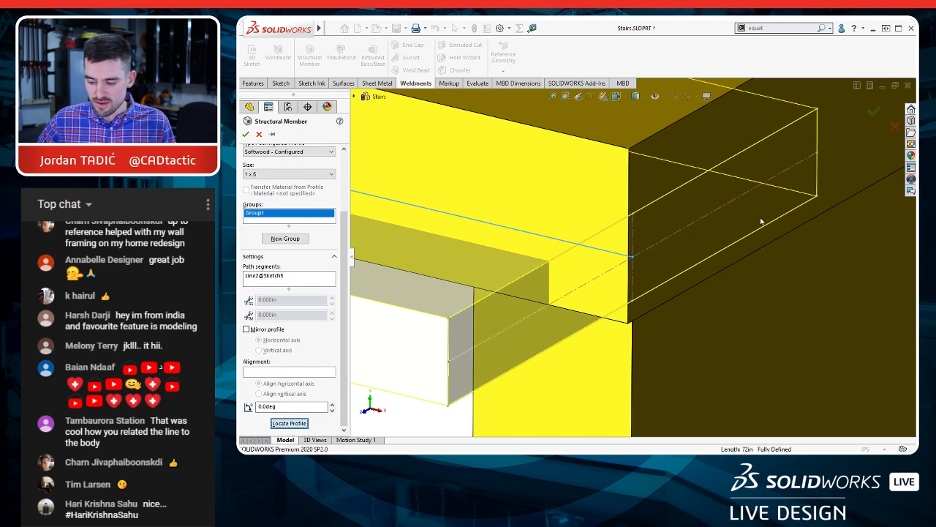
{"action": "left_click", "coordinate": [817, 195]}
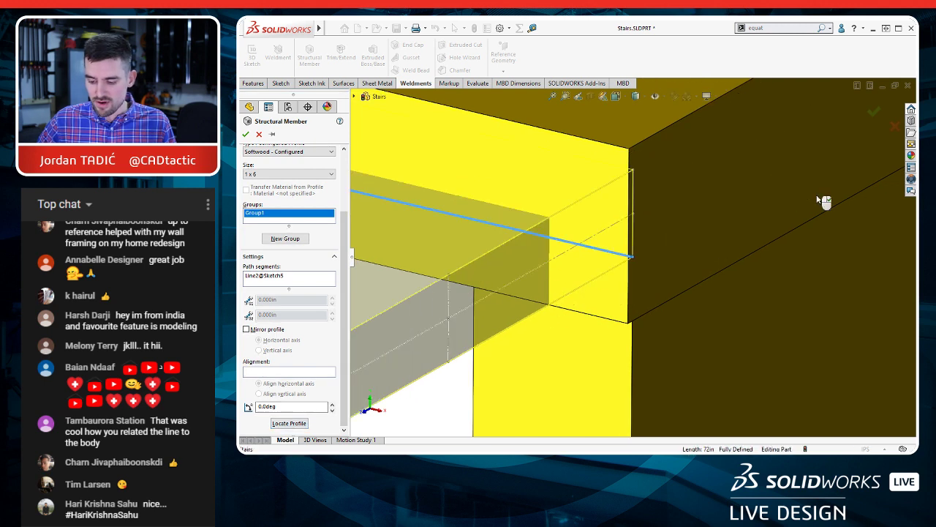
{"action": "scroll", "coordinate": [510, 290], "scroll_direction": "up", "scroll_amount": 3}
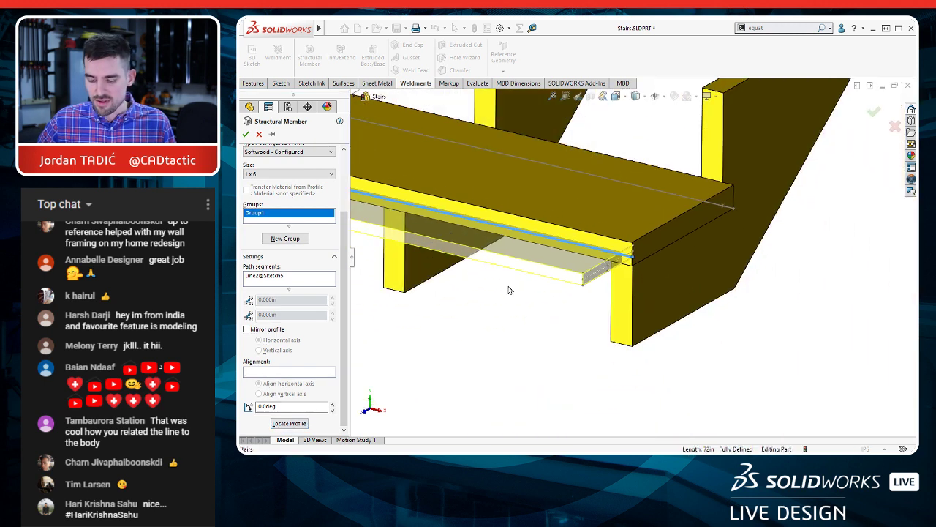
Step: Try rotating the 1 x 6 profile to 90 degrees
{"action": "double_click", "coordinate": [309, 403]}
{"action": "type", "text": "90"}
{"action": "key", "text": "Tab"}
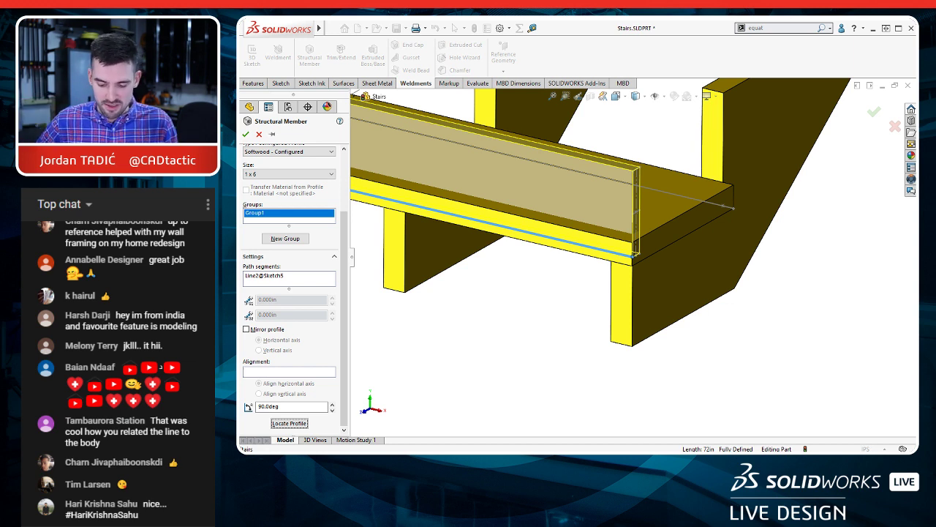
Step: Rotate the 1 x 6 profile to 270 degrees and create the riser beneath the front of the lowest tread
{"action": "double_click", "coordinate": [276, 407]}
{"action": "type", "text": "270"}
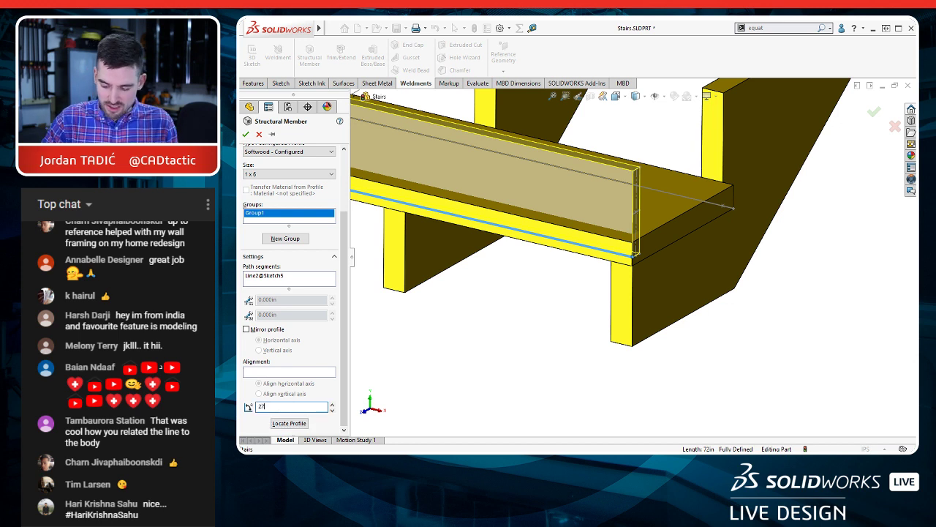
{"action": "key", "text": "Tab"}
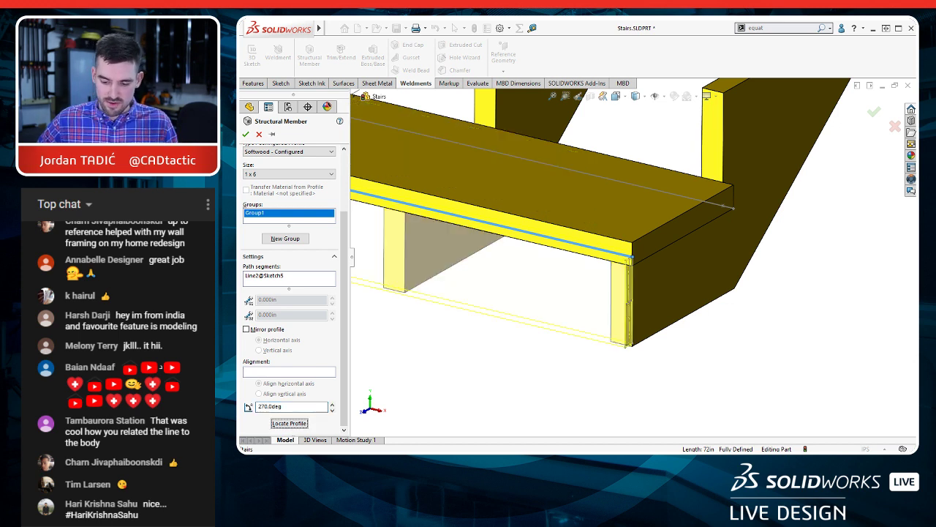
{"action": "left_click", "coordinate": [245, 134]}
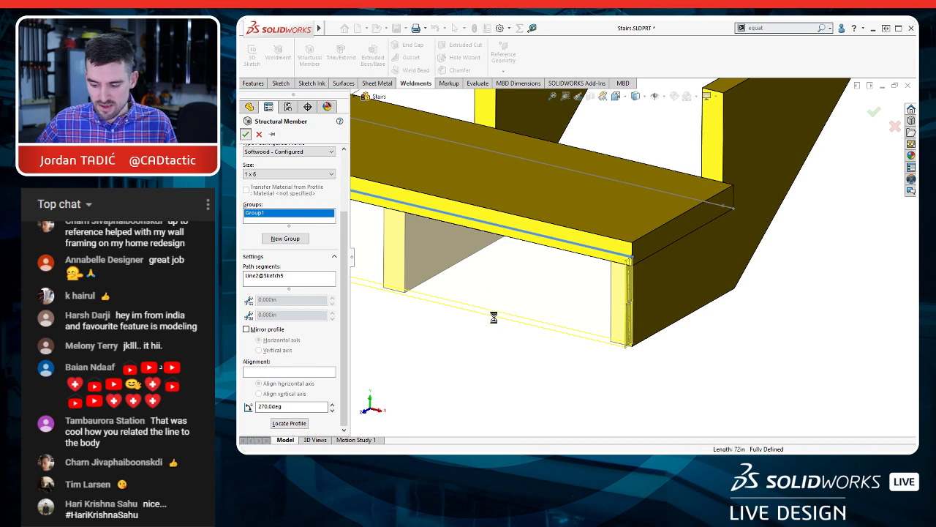
Step: Examine the 1 x 6 riser under the lowest tread across the full width of the stringers
{"action": "scroll", "coordinate": [543, 360], "scroll_direction": "up", "scroll_amount": 5}
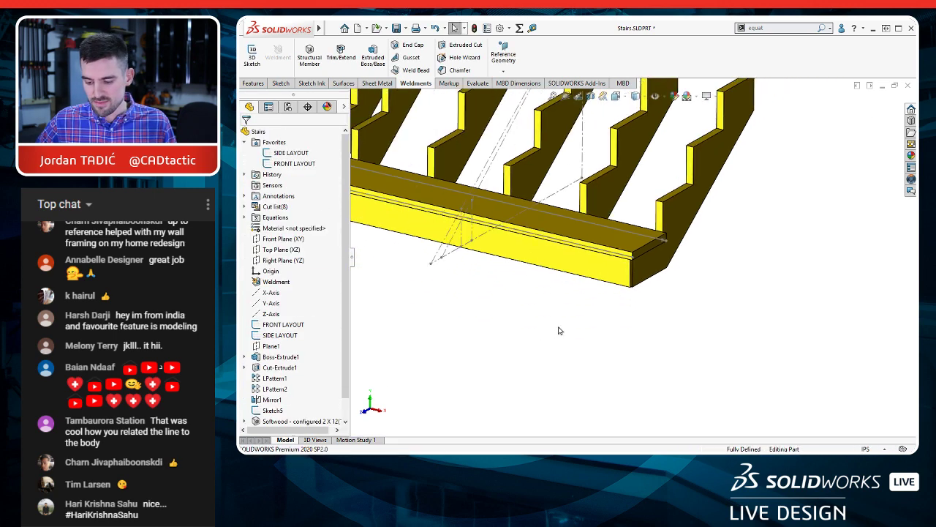
{"action": "middle_click_drag", "start_coordinate": [573, 308], "coordinate": [647, 382], "text": "ctrl"}
{"action": "left_click", "coordinate": [526, 263]}
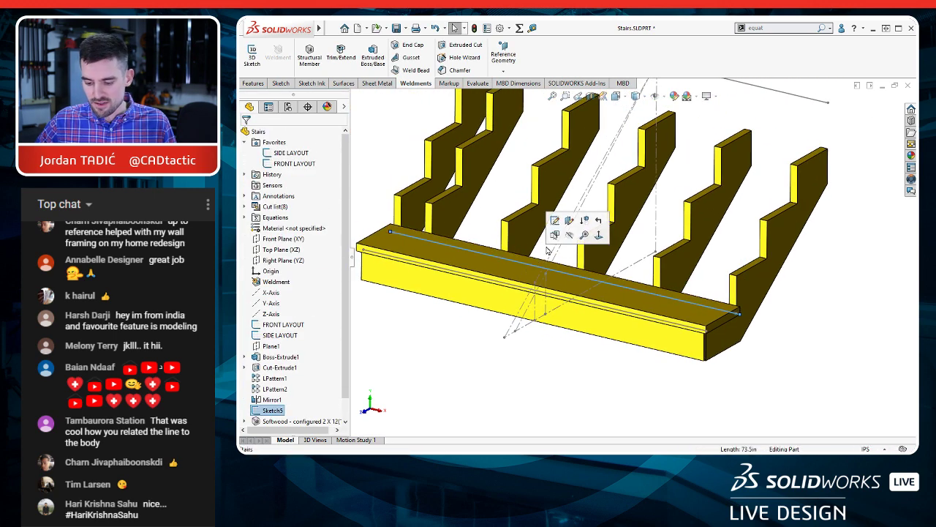
{"action": "left_click", "coordinate": [516, 386]}
{"action": "scroll", "coordinate": [543, 357], "scroll_direction": "up", "scroll_amount": 2}
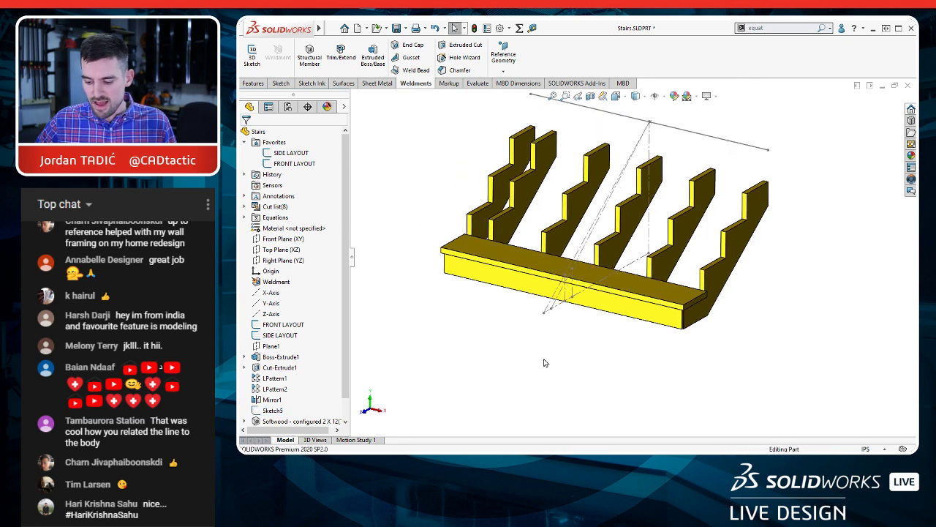
{"action": "middle_click_drag", "start_coordinate": [544, 359], "coordinate": [547, 394], "text": "ctrl"}
{"action": "scroll", "coordinate": [632, 246], "scroll_direction": "down", "scroll_amount": 1}
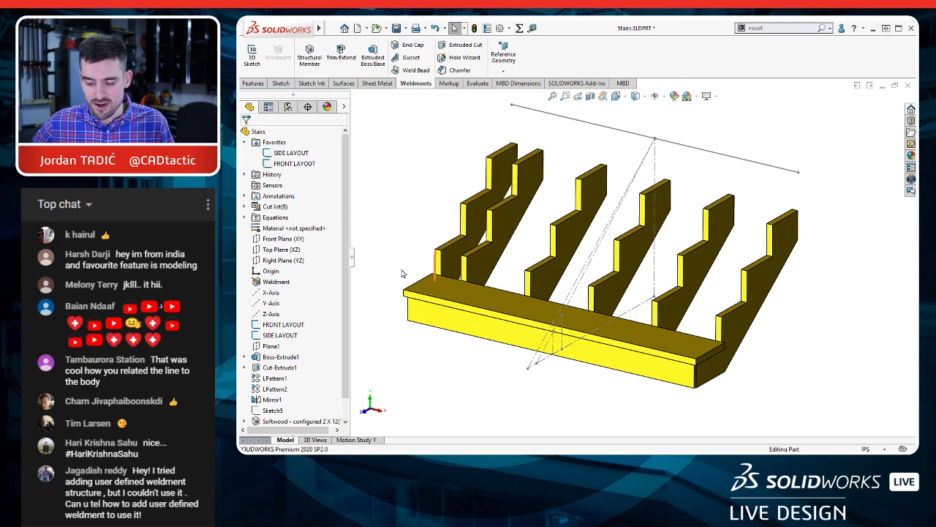
{"action": "scroll", "coordinate": [292, 381], "scroll_direction": "down", "scroll_amount": 1}
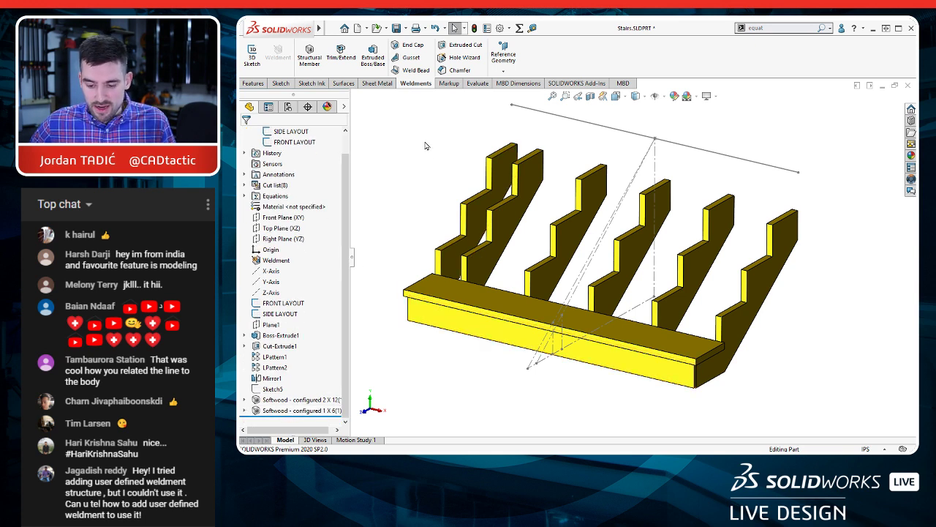
Step: Start a body-based linear pattern with the 1 x 6 riser and the 2 x 12 tread as the bodies to repeat
{"action": "left_click", "coordinate": [253, 83]}
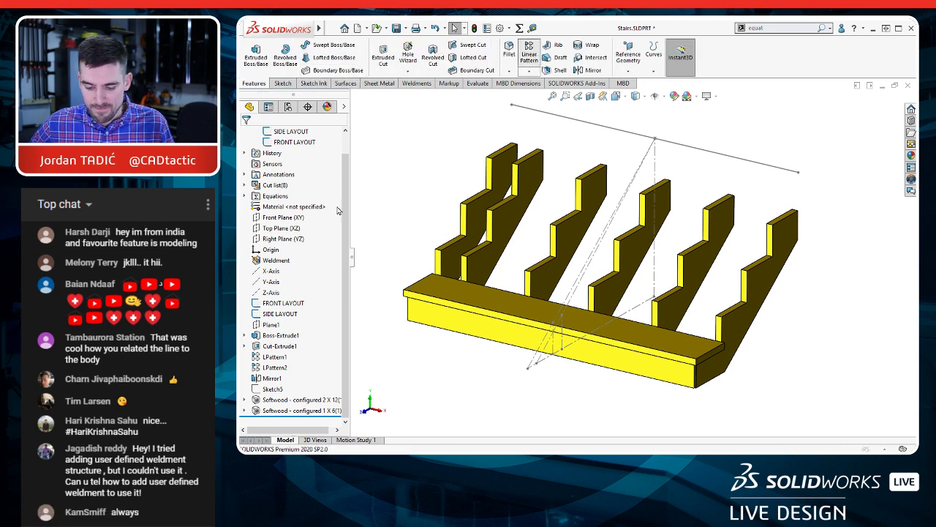
{"action": "left_click", "coordinate": [528, 55]}
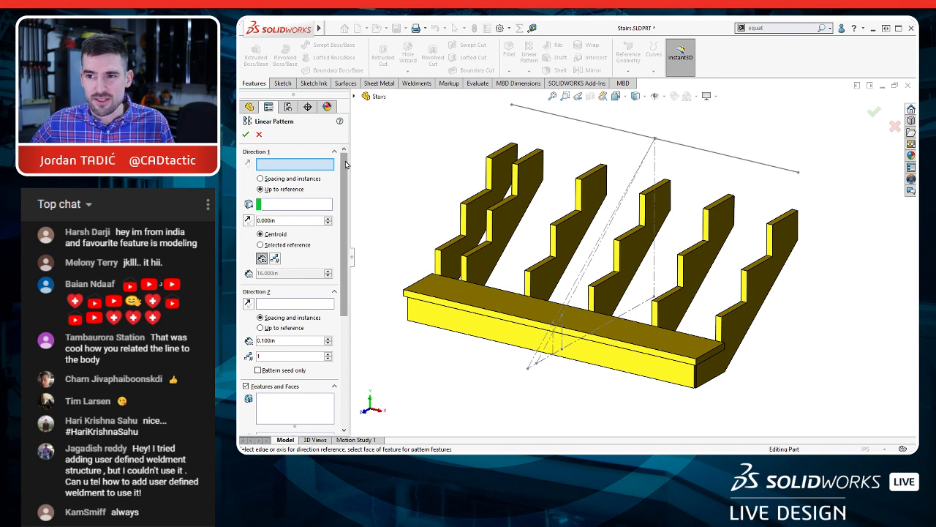
{"action": "left_click_drag", "start_coordinate": [345, 157], "coordinate": [348, 231]}
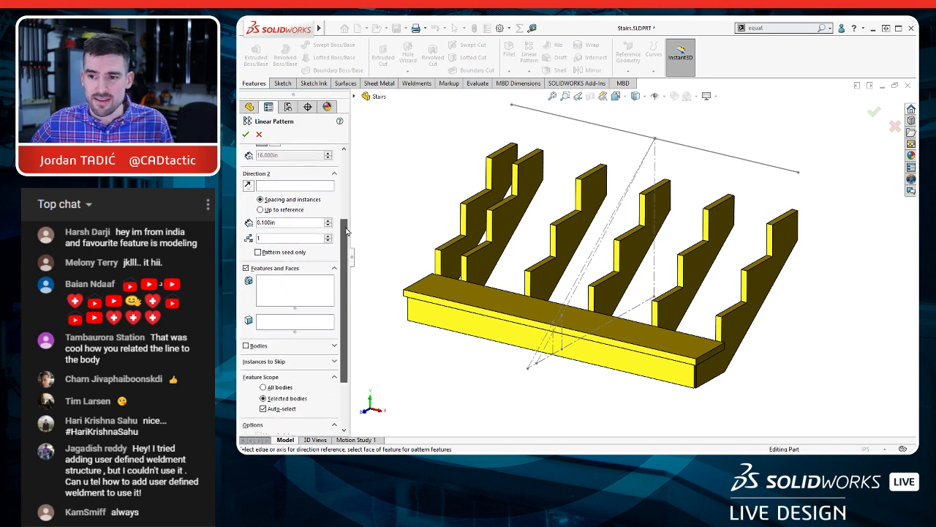
{"action": "left_click", "coordinate": [247, 345]}
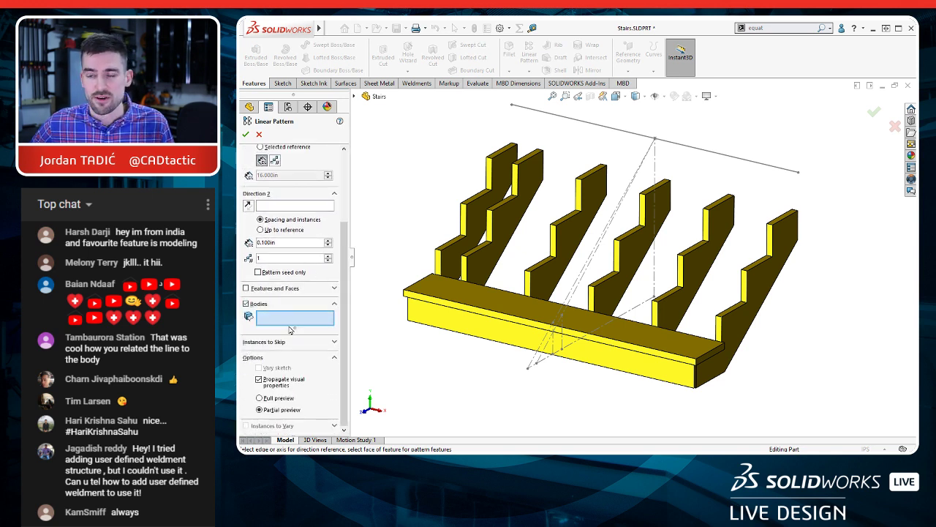
{"action": "left_click", "coordinate": [517, 316]}
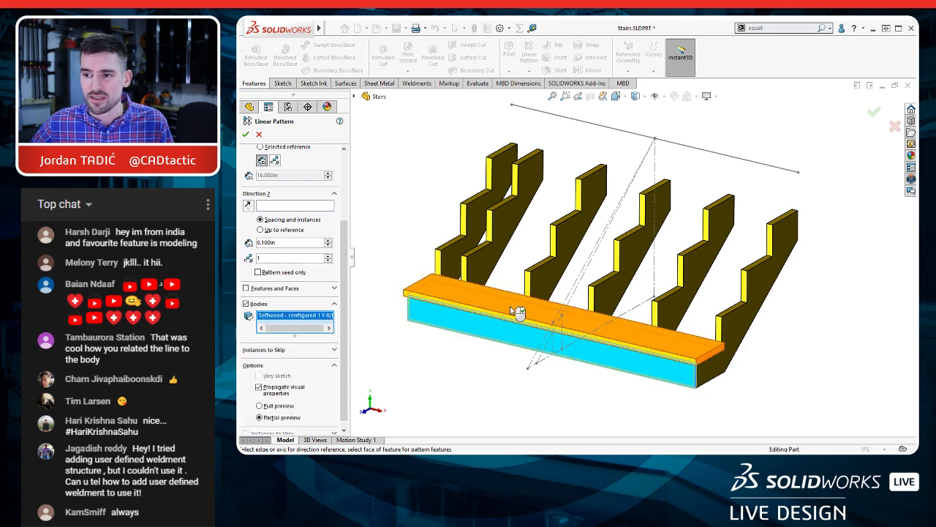
{"action": "left_click", "coordinate": [517, 312]}
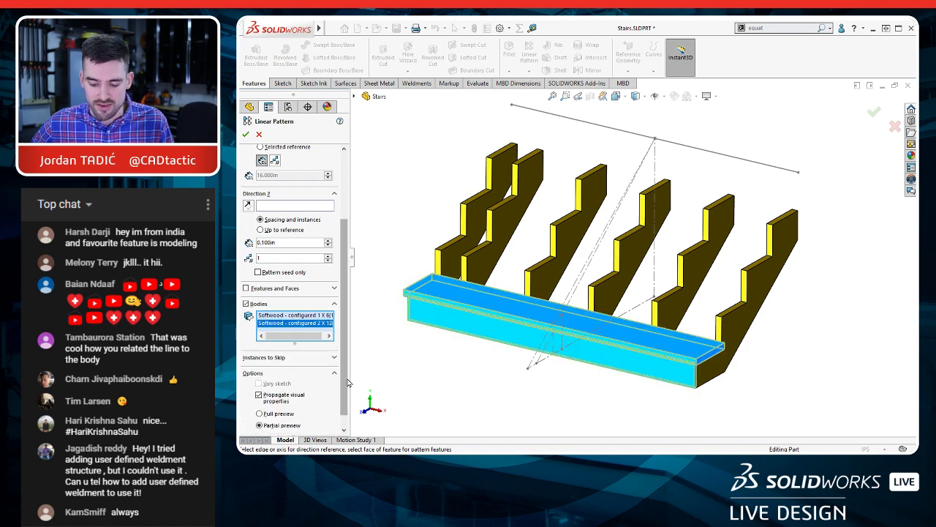
Step: Pattern both bodies up the sloped SIDE LAYOUT line by spacing and instances, reversed, with 5 instances at 16 in
{"action": "scroll", "coordinate": [348, 383], "scroll_direction": "up", "scroll_amount": 4}
{"action": "left_click", "coordinate": [301, 164]}
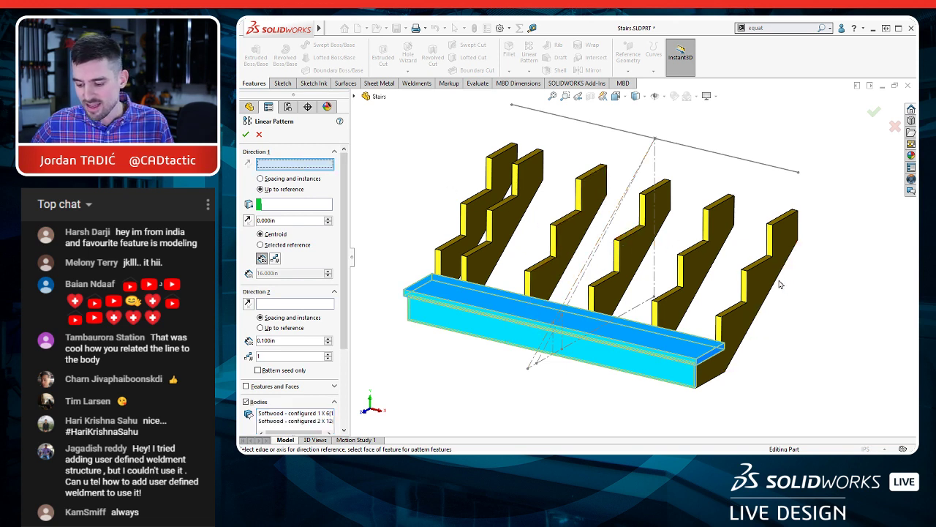
{"action": "left_click", "coordinate": [602, 236]}
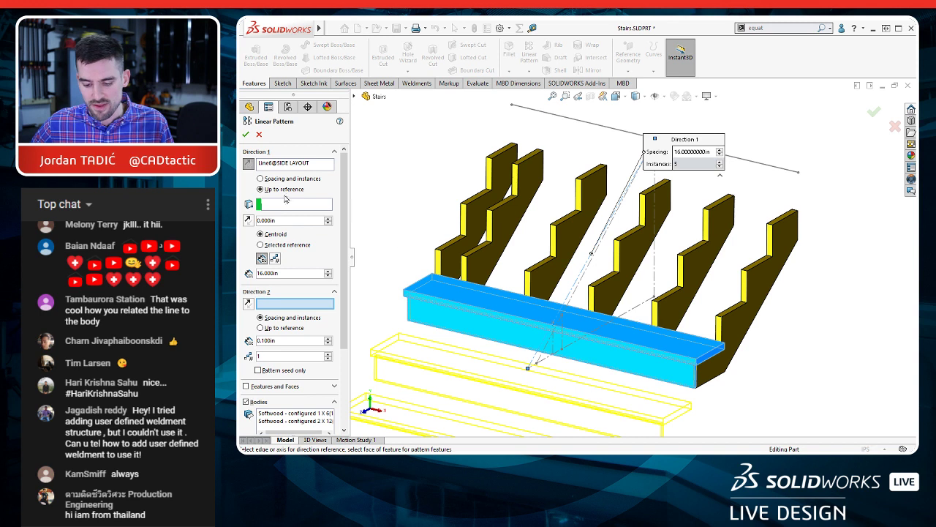
{"action": "left_click", "coordinate": [261, 179]}
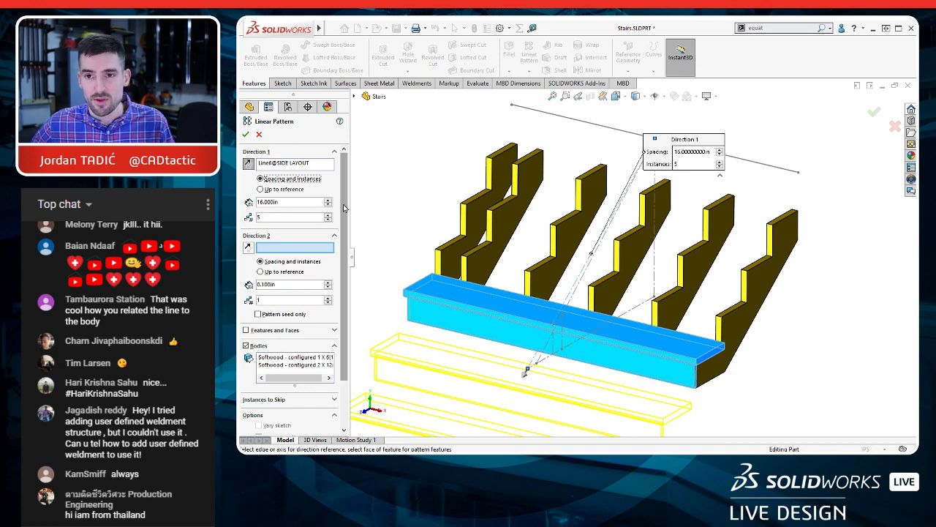
{"action": "left_click", "coordinate": [248, 163]}
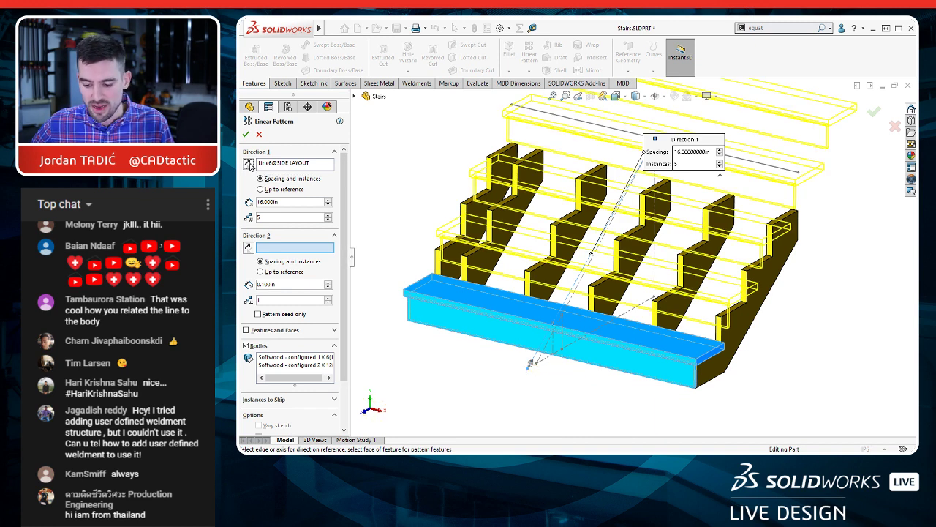
{"action": "left_click", "coordinate": [246, 136]}
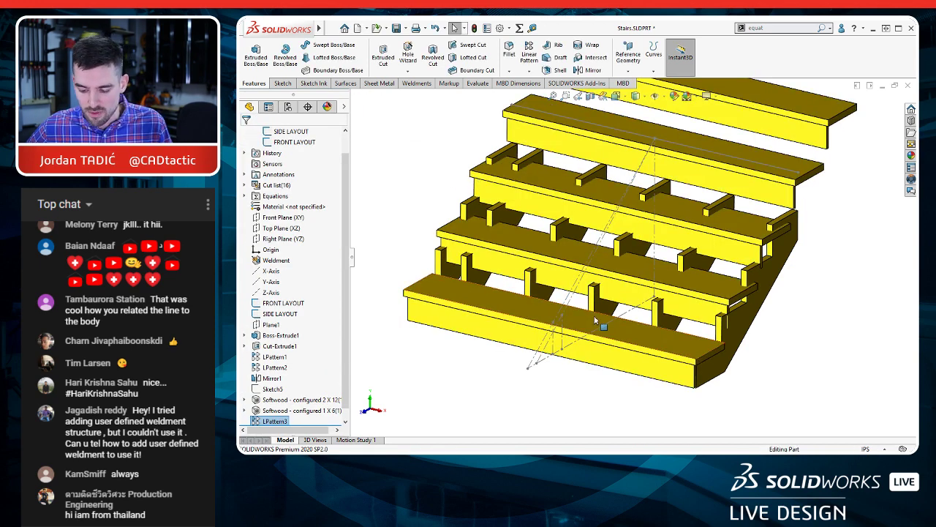
Step: Show the tread and riser pattern's dimensions and move the instance count and spacing clear of the stringer
{"action": "scroll", "coordinate": [597, 316], "scroll_direction": "up", "scroll_amount": 2}
{"action": "scroll", "coordinate": [639, 169], "scroll_direction": "down", "scroll_amount": 2}
{"action": "middle_click_drag", "start_coordinate": [606, 267], "coordinate": [610, 245], "text": "ctrl"}
{"action": "left_click", "coordinate": [275, 422]}
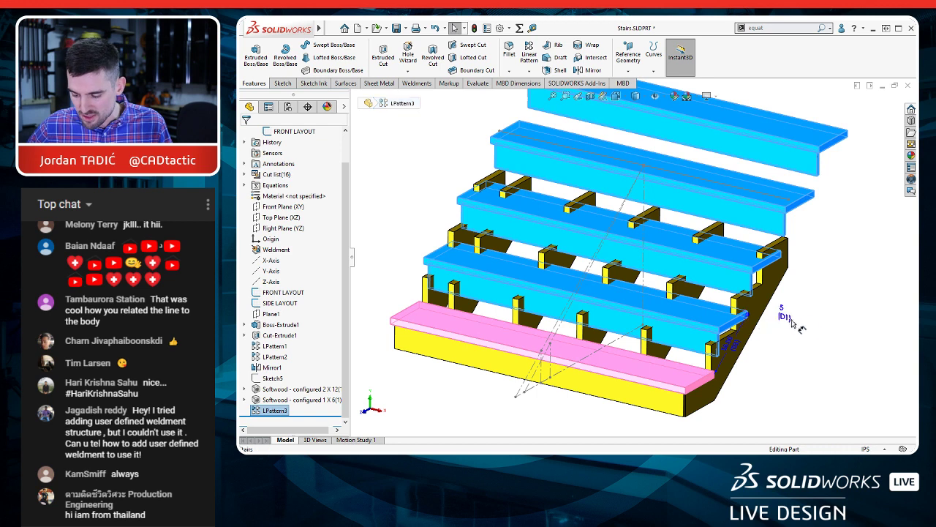
{"action": "left_click", "coordinate": [804, 316]}
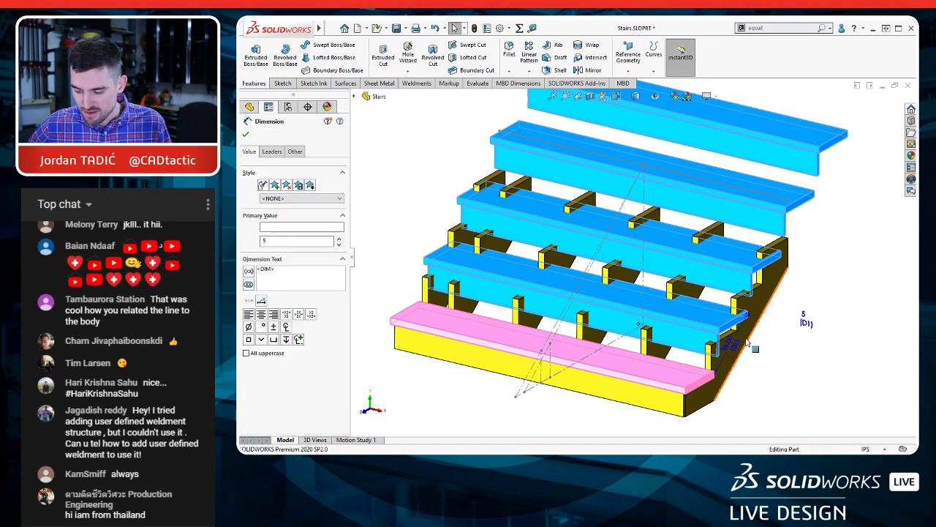
{"action": "left_click", "coordinate": [796, 361]}
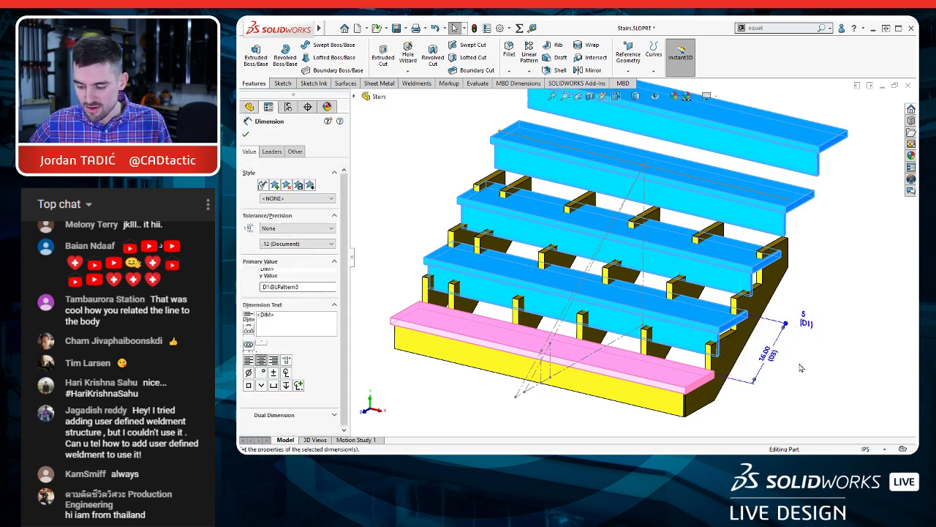
Step: Link the tread and riser pattern's spacing by equation to the sloped step dimension D1 of the SIDE LAYOUT sketch
{"action": "double_click", "coordinate": [765, 354]}
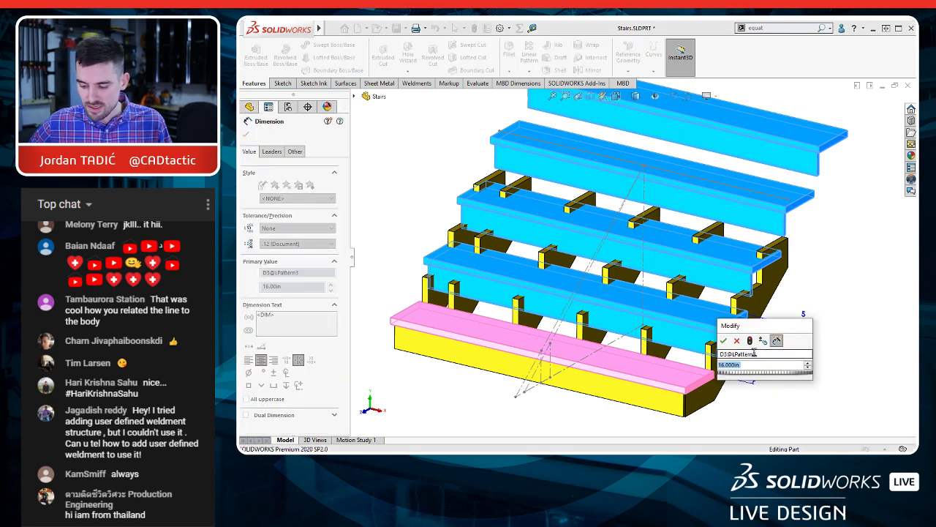
{"action": "type", "text": "="}
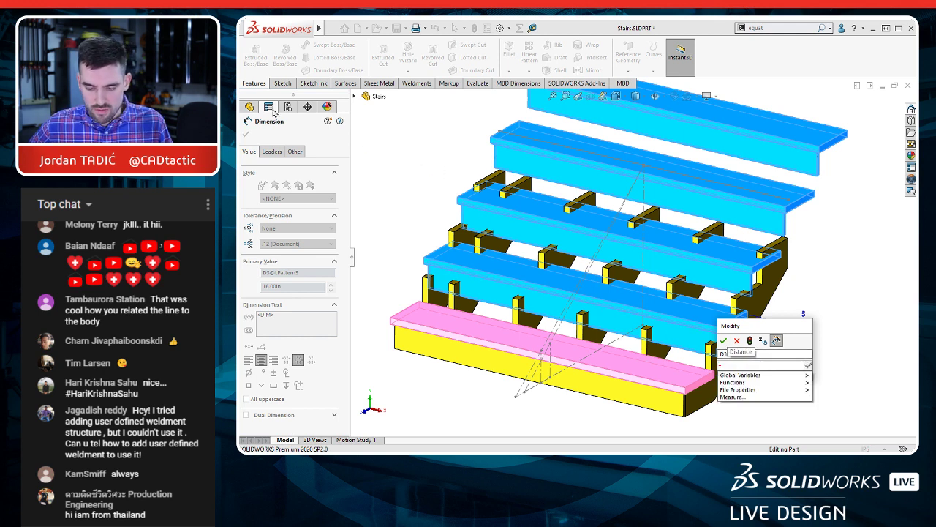
{"action": "left_click", "coordinate": [249, 107]}
{"action": "left_click", "coordinate": [280, 302]}
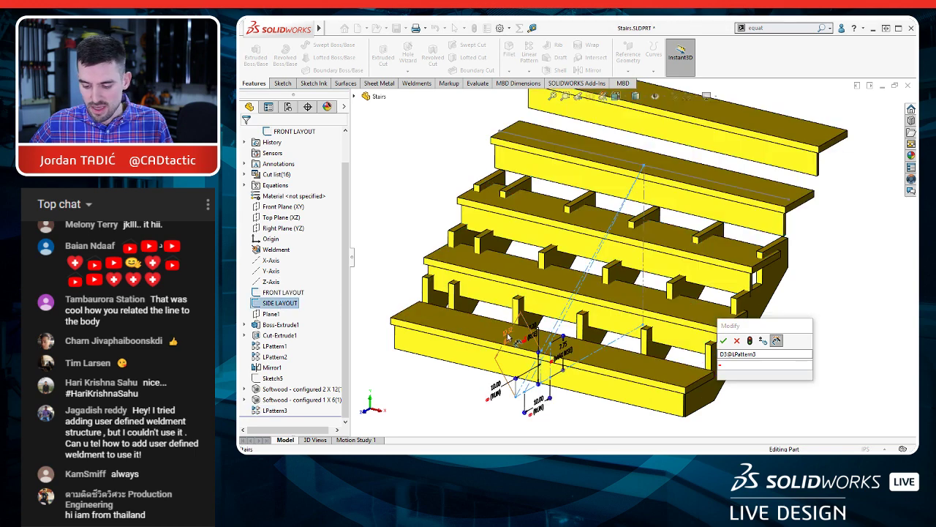
{"action": "left_click", "coordinate": [509, 336]}
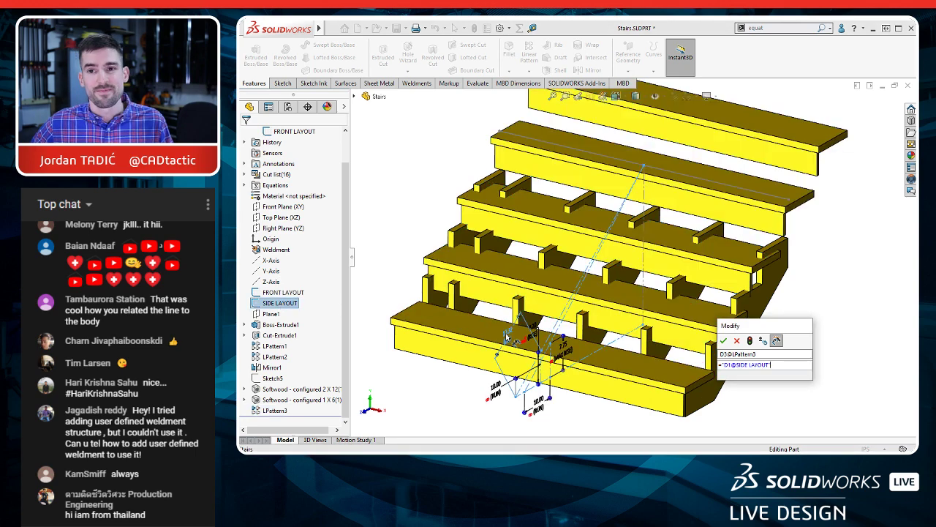
{"action": "left_click", "coordinate": [724, 341]}
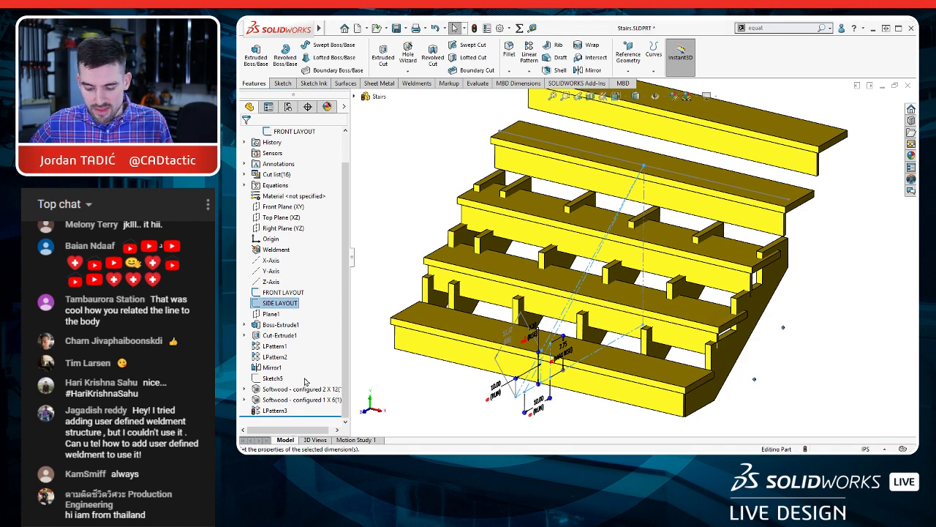
Step: Link the tread and riser pattern's instance count to the shared value STAIR QTY and rebuild the stairs
{"action": "left_click", "coordinate": [275, 410]}
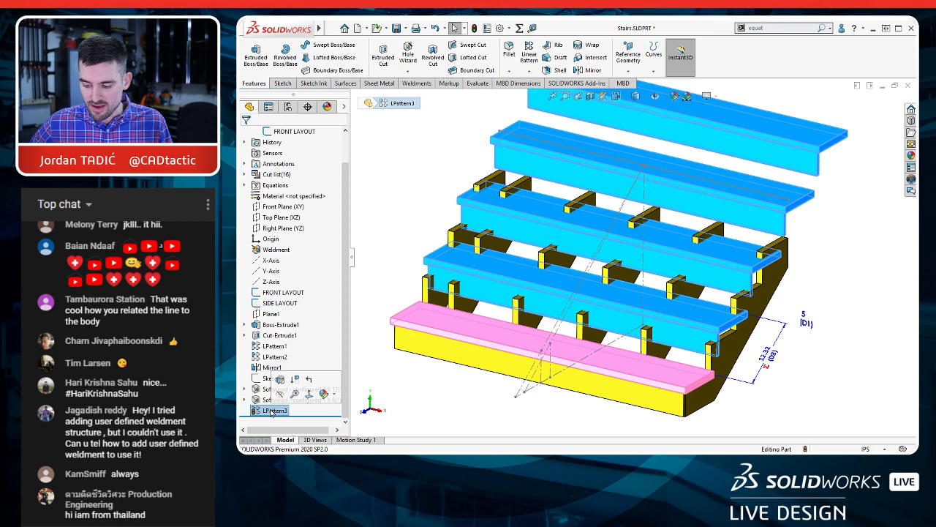
{"action": "left_click", "coordinate": [809, 323]}
{"action": "right_click", "coordinate": [808, 322]}
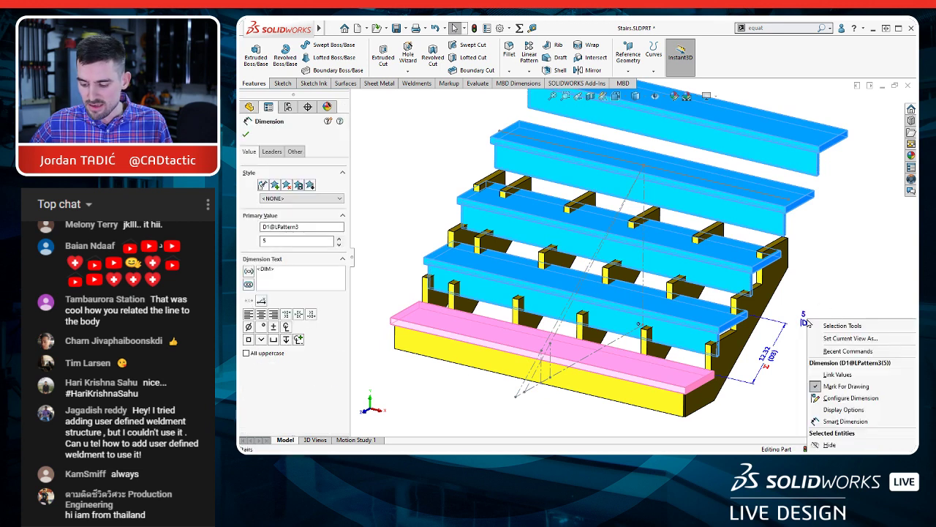
{"action": "left_click", "coordinate": [836, 375]}
{"action": "left_click", "coordinate": [531, 274]}
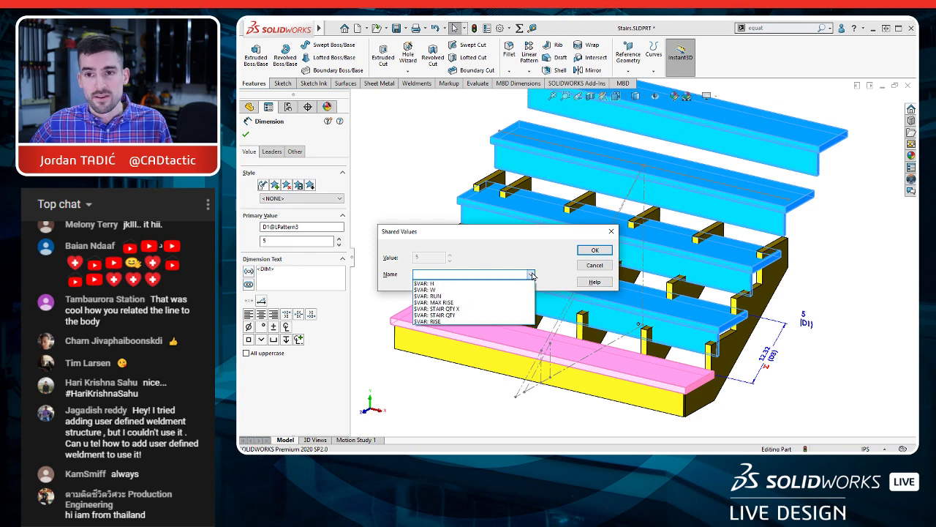
{"action": "left_click", "coordinate": [459, 314]}
{"action": "left_click", "coordinate": [594, 250]}
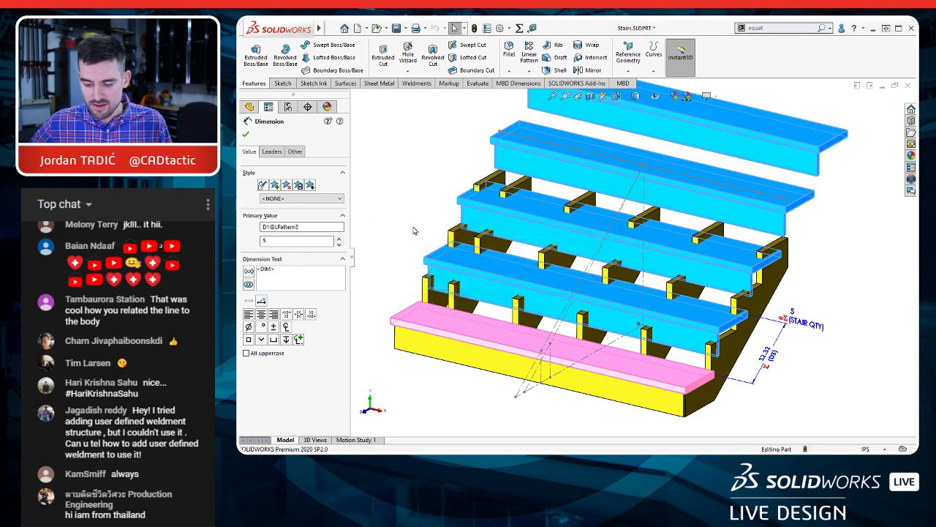
{"action": "left_click", "coordinate": [413, 232]}
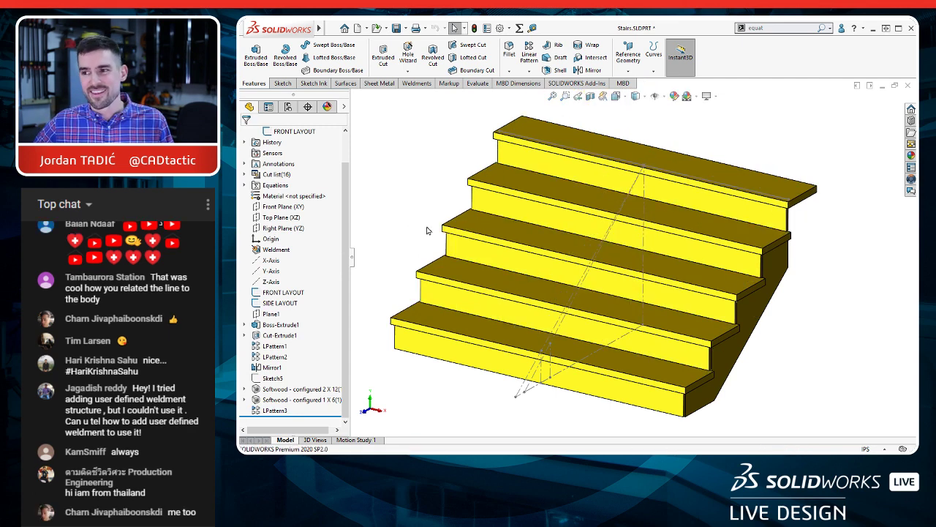
Step: Examine from the right side how the top tread and riser sit relative to the stringer's back edge
{"action": "middle_click_drag", "start_coordinate": [778, 258], "coordinate": [762, 249]}
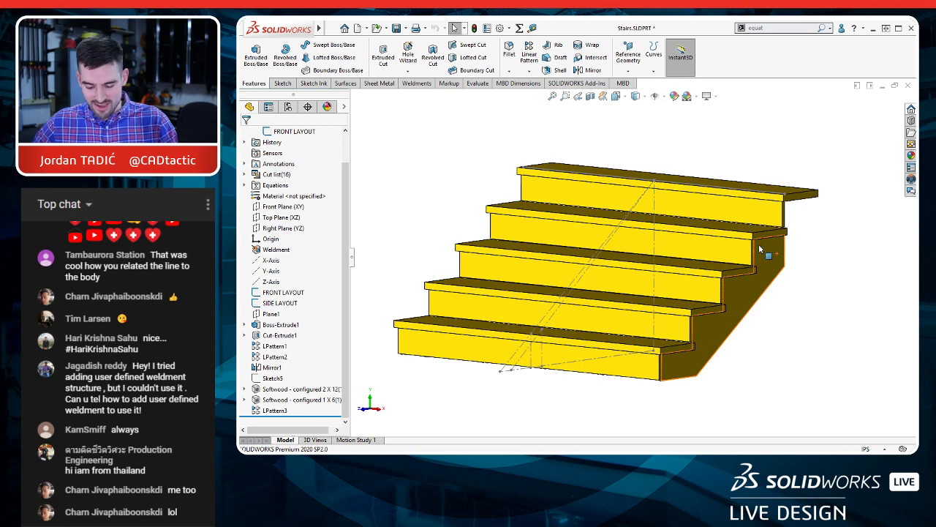
{"action": "key", "text": "ctrl+4"}
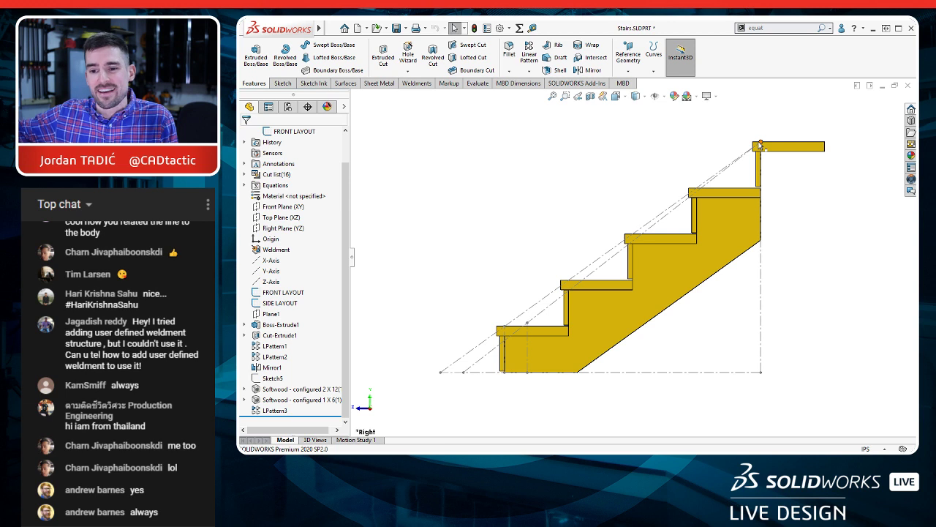
{"action": "scroll", "coordinate": [812, 155], "scroll_direction": "down", "scroll_amount": 3}
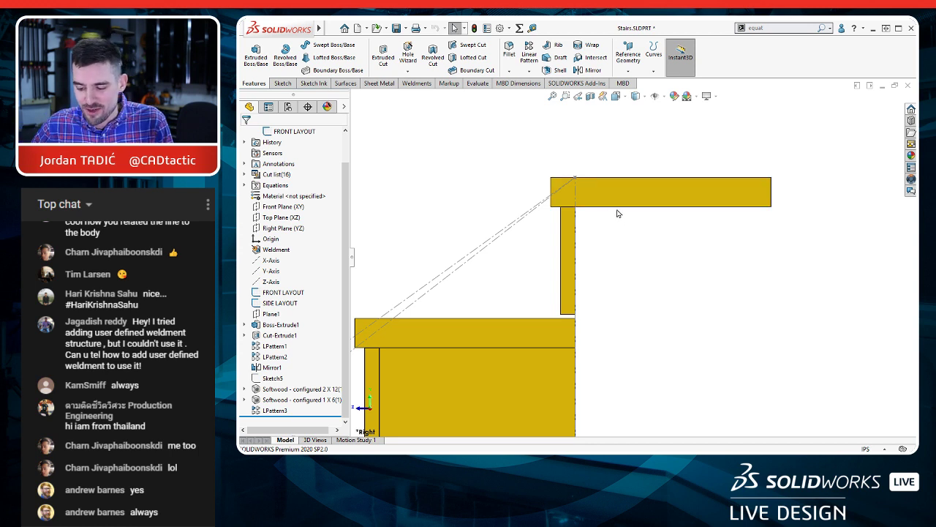
Step: Check the equation that drives the tread and riser pattern's spacing dimension
{"action": "scroll", "coordinate": [589, 219], "scroll_direction": "up", "scroll_amount": 4}
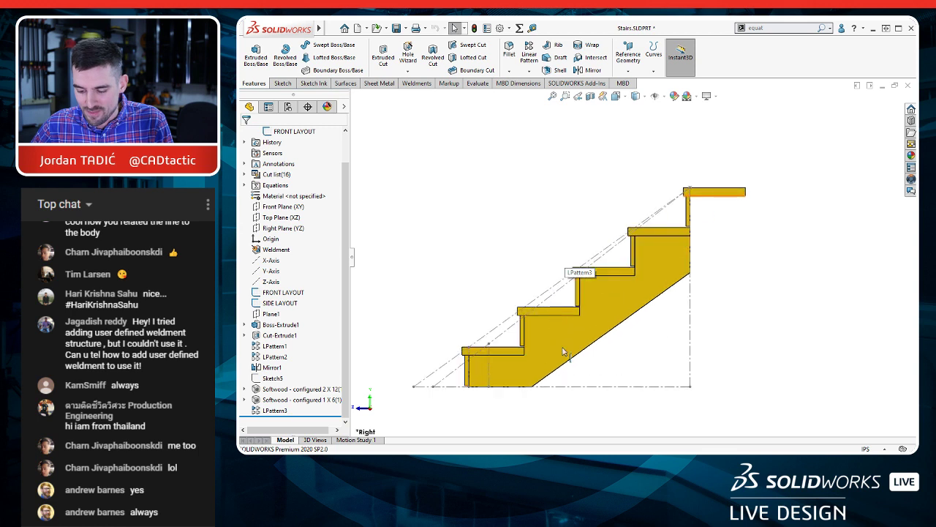
{"action": "scroll", "coordinate": [563, 352], "scroll_direction": "down", "scroll_amount": 1}
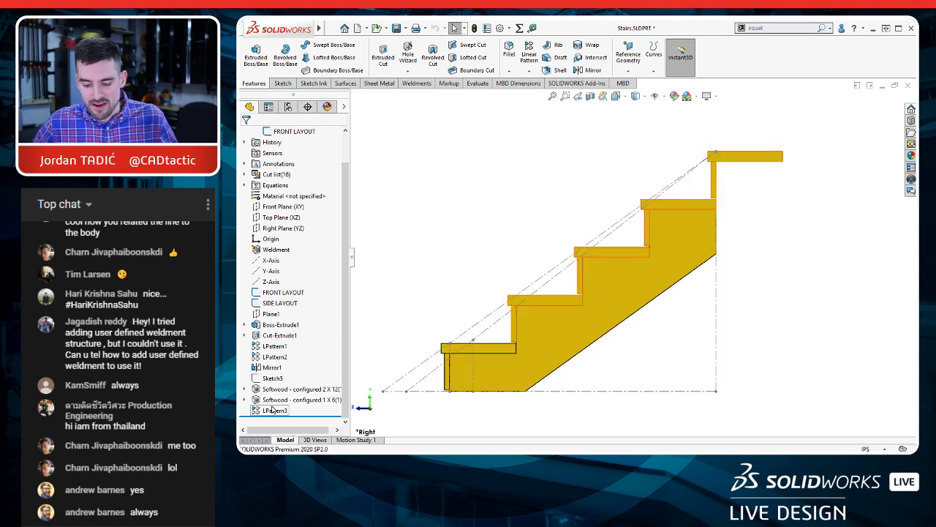
{"action": "key", "text": "ctrl+7"}
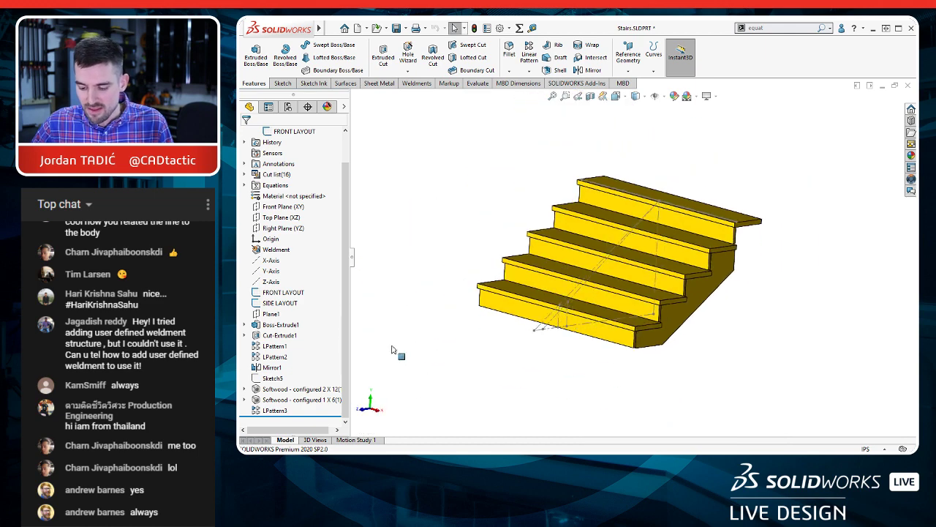
{"action": "left_click", "coordinate": [275, 411]}
{"action": "scroll", "coordinate": [668, 308], "scroll_direction": "down", "scroll_amount": 3}
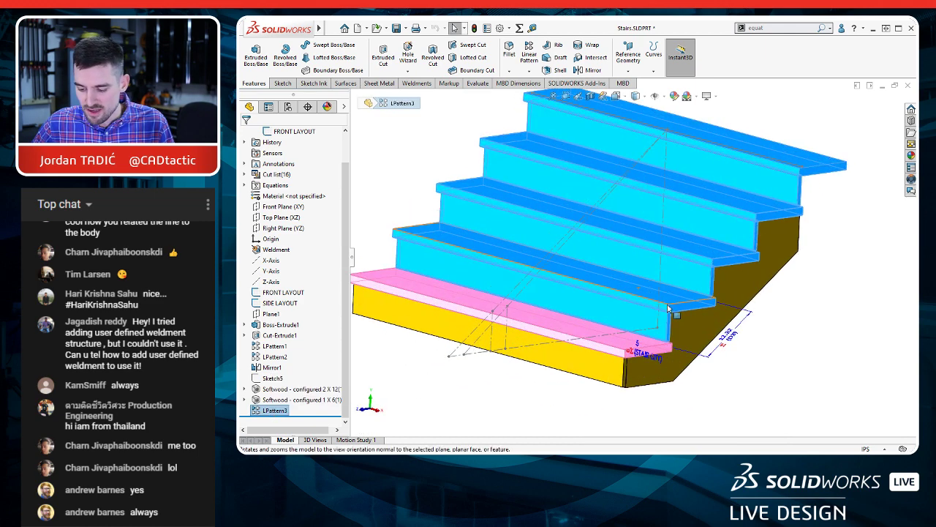
{"action": "left_click", "coordinate": [729, 341]}
{"action": "right_click", "coordinate": [729, 340]}
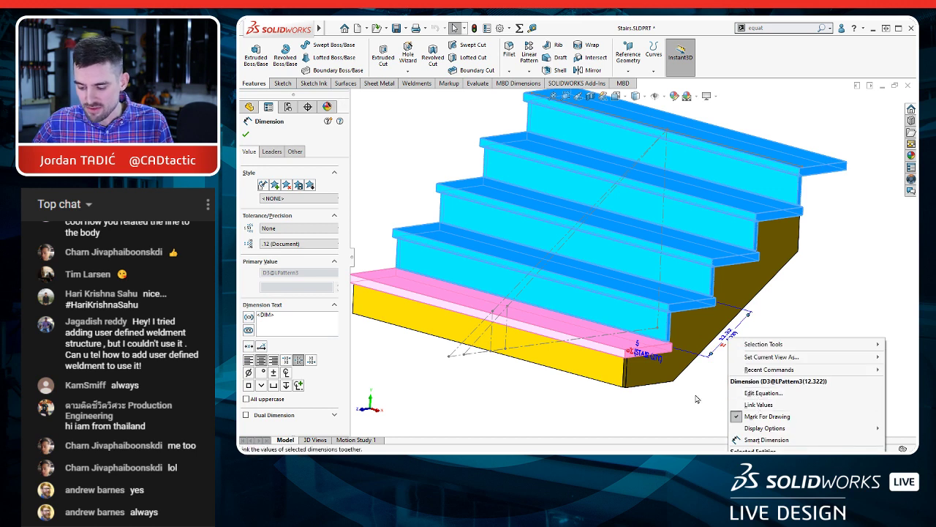
{"action": "left_click", "coordinate": [727, 334]}
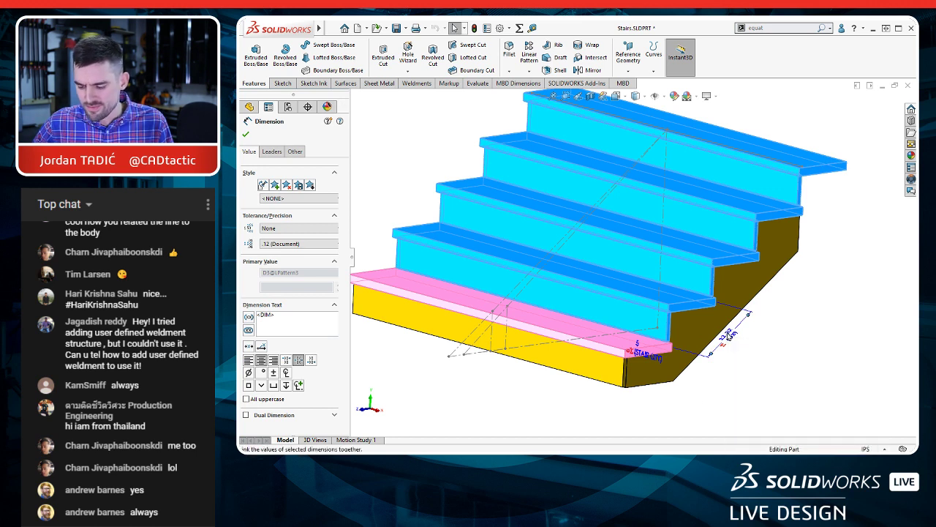
{"action": "double_click", "coordinate": [727, 333]}
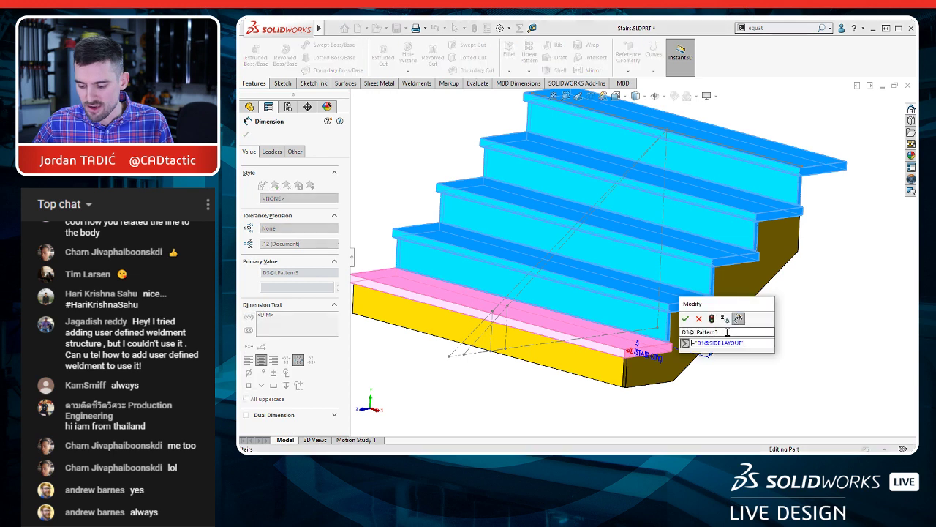
{"action": "left_click", "coordinate": [713, 394]}
Step: Move the tread and riser pattern's instance count clear of the stairs and unlink it from its shared value
{"action": "left_click_drag", "start_coordinate": [642, 354], "coordinate": [797, 327]}
{"action": "right_click", "coordinate": [798, 327]}
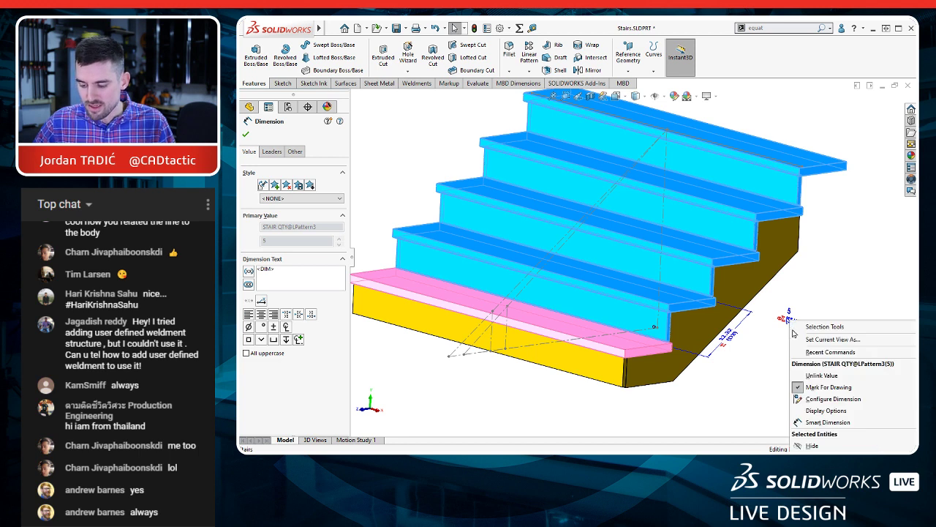
{"action": "left_click", "coordinate": [821, 384]}
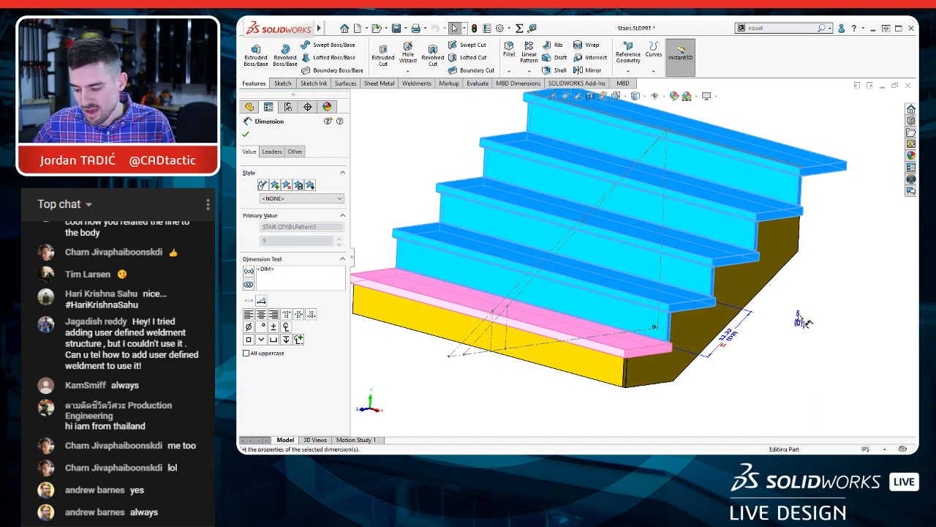
Step: Set the tread and riser pattern's instance count to the equation "STAIR QTY"-1 and rebuild the stairs
{"action": "left_click", "coordinate": [814, 365]}
{"action": "double_click", "coordinate": [799, 319]}
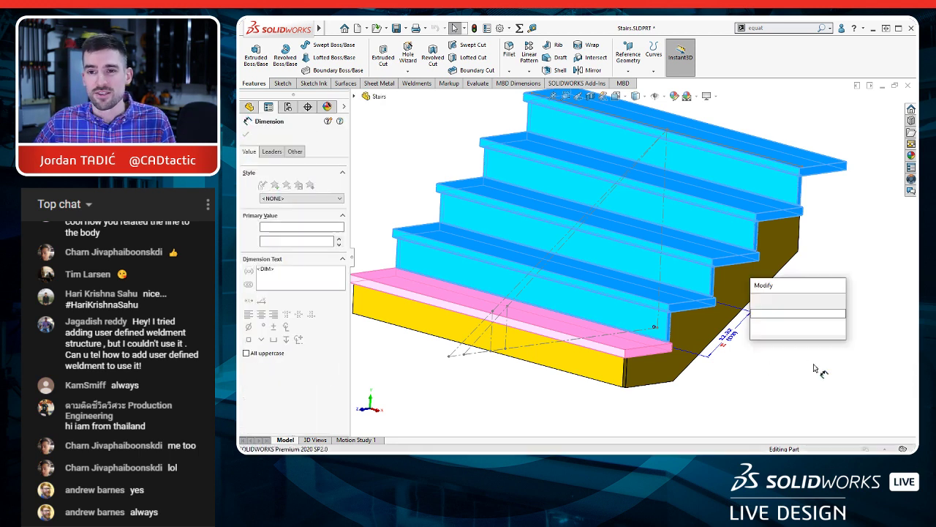
{"action": "type", "text": "="}
{"action": "mouse_move", "coordinate": [784, 335]}
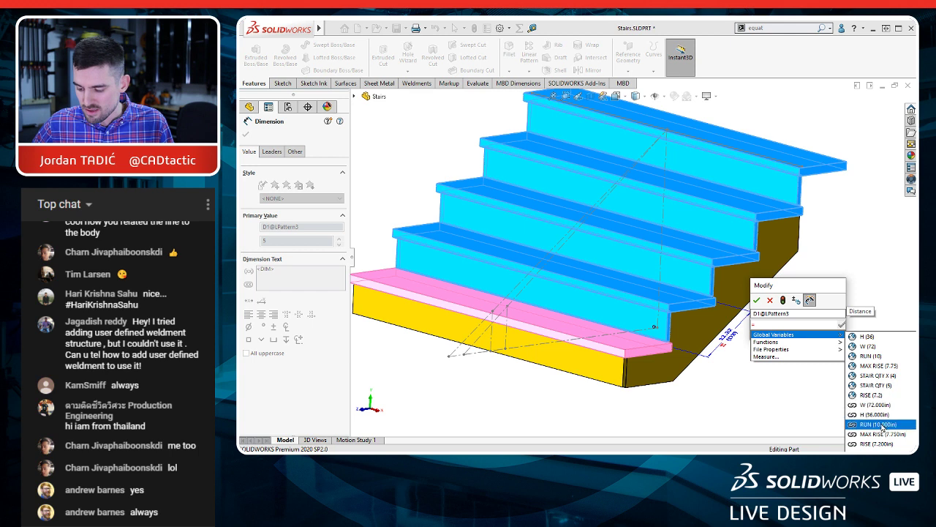
{"action": "left_click", "coordinate": [879, 386]}
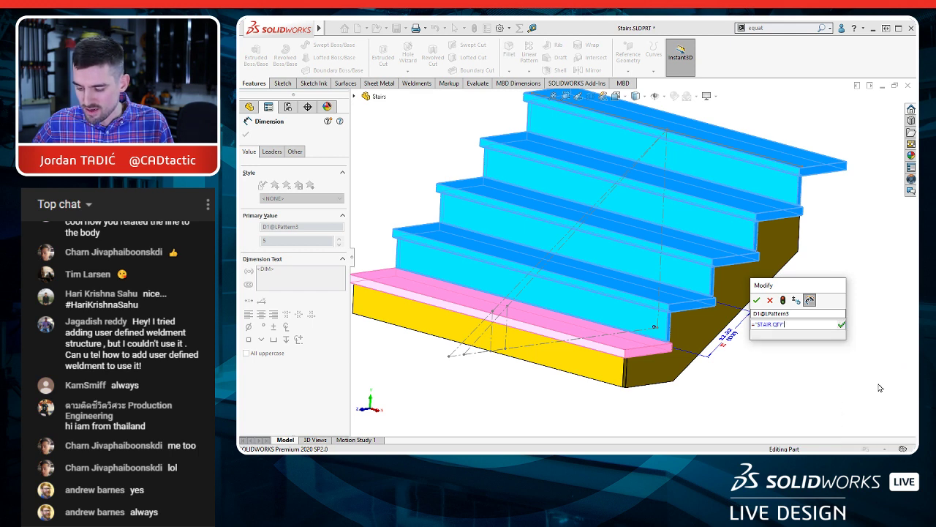
{"action": "type", "text": "-1"}
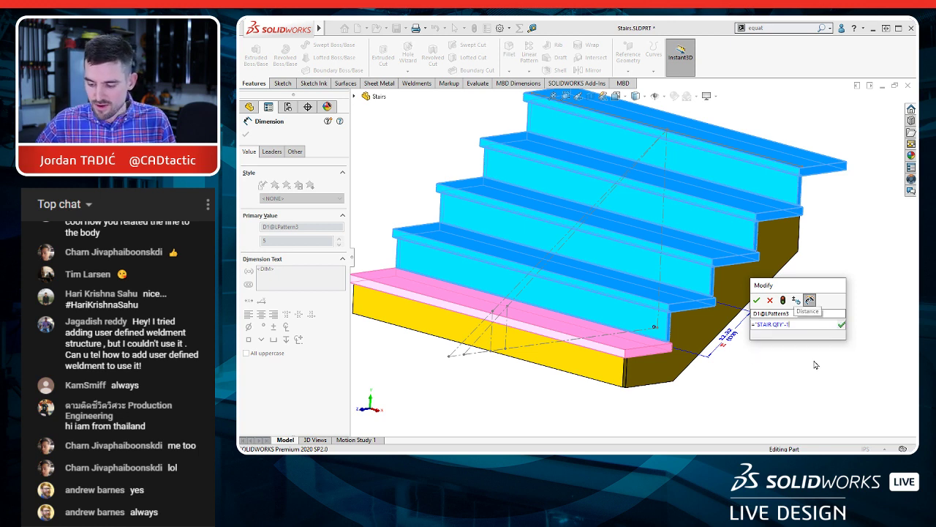
{"action": "left_click", "coordinate": [756, 300]}
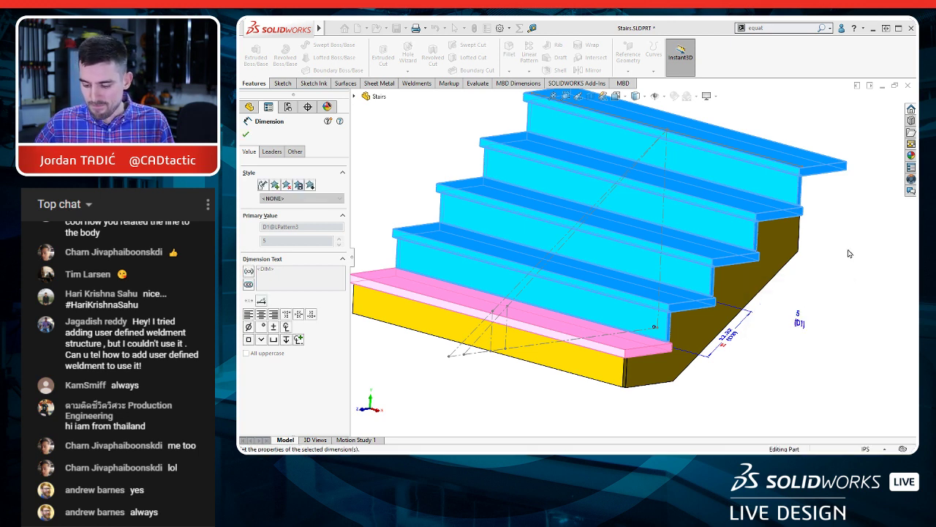
{"action": "key", "text": "ctrl+b"}
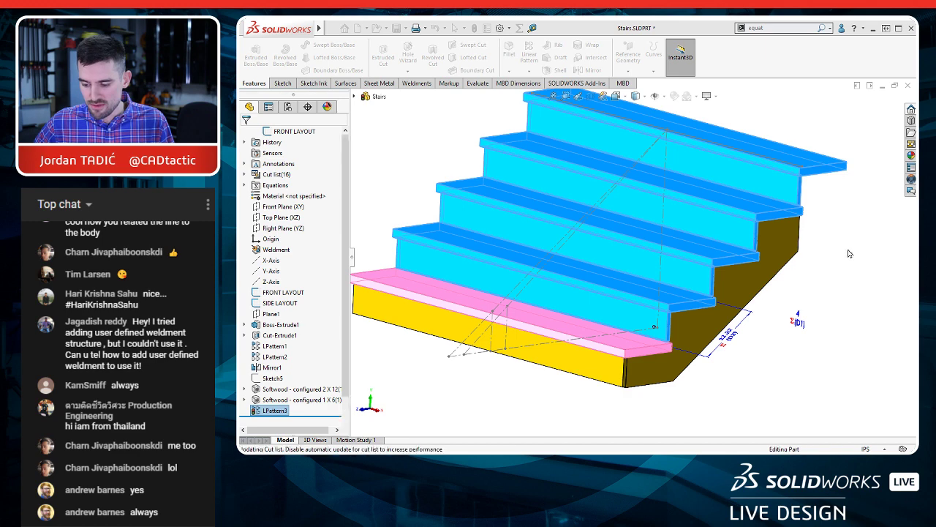
Step: Set the height dimension H of the FRONT LAYOUT sketch to 120 in, rebuild, and inspect the taller stairs
{"action": "scroll", "coordinate": [833, 275], "scroll_direction": "up", "scroll_amount": 3}
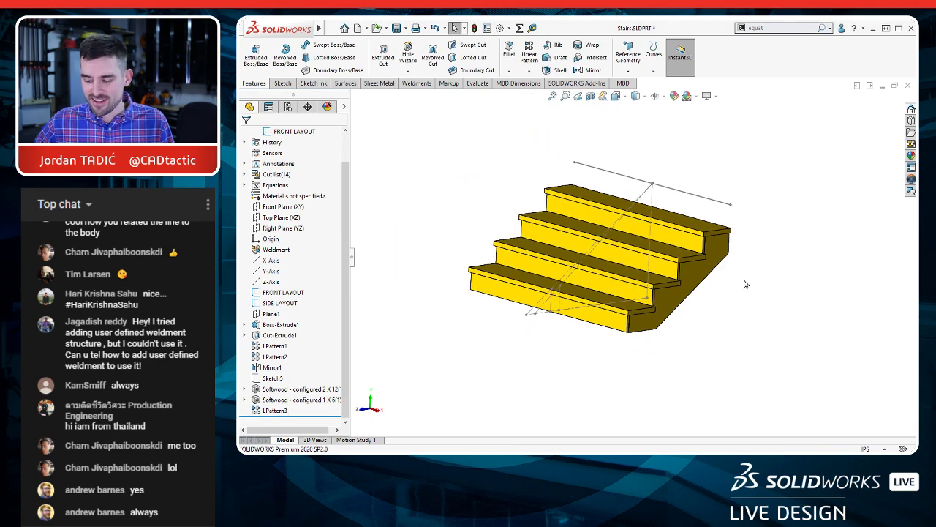
{"action": "middle_click_drag", "start_coordinate": [722, 289], "coordinate": [684, 245]}
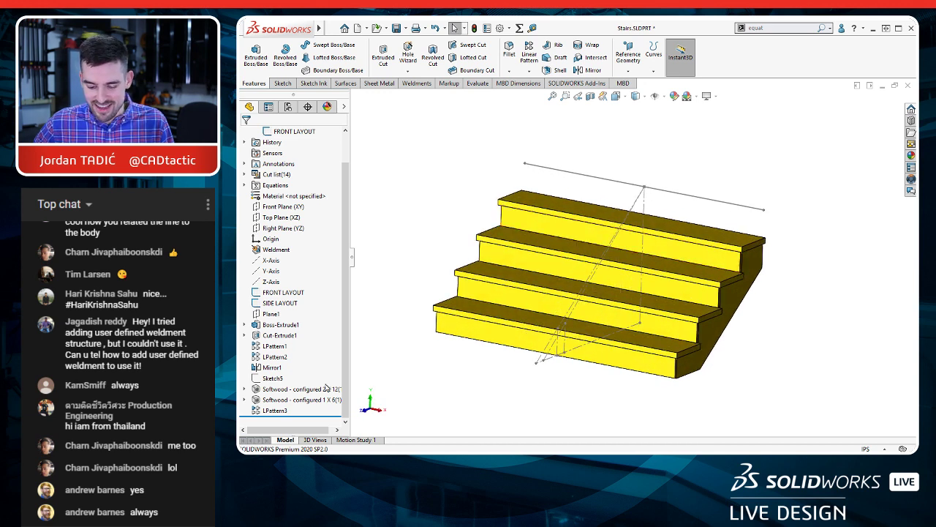
{"action": "left_click", "coordinate": [283, 292]}
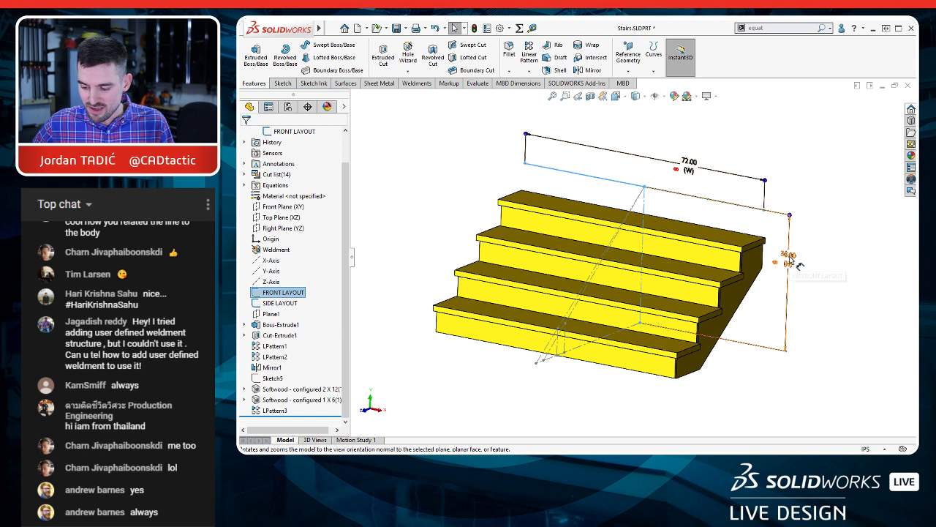
{"action": "double_click", "coordinate": [792, 259]}
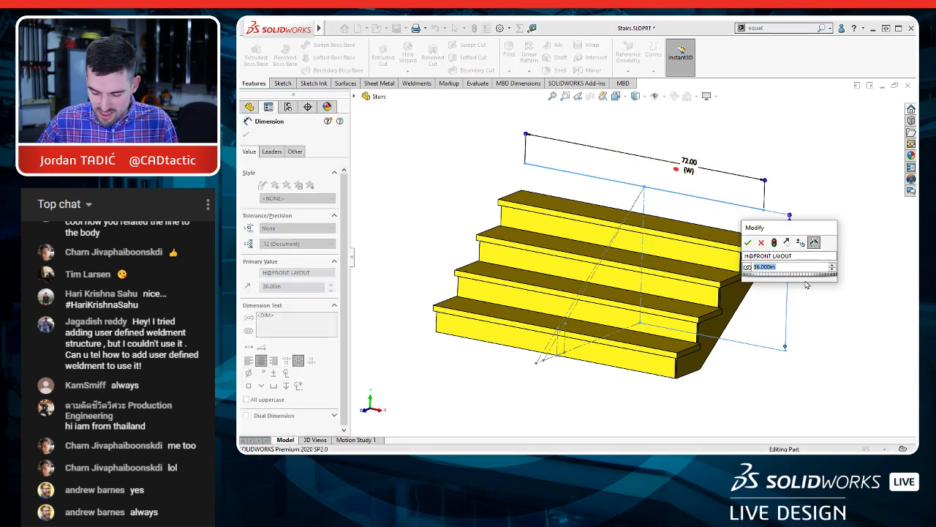
{"action": "type", "text": "120"}
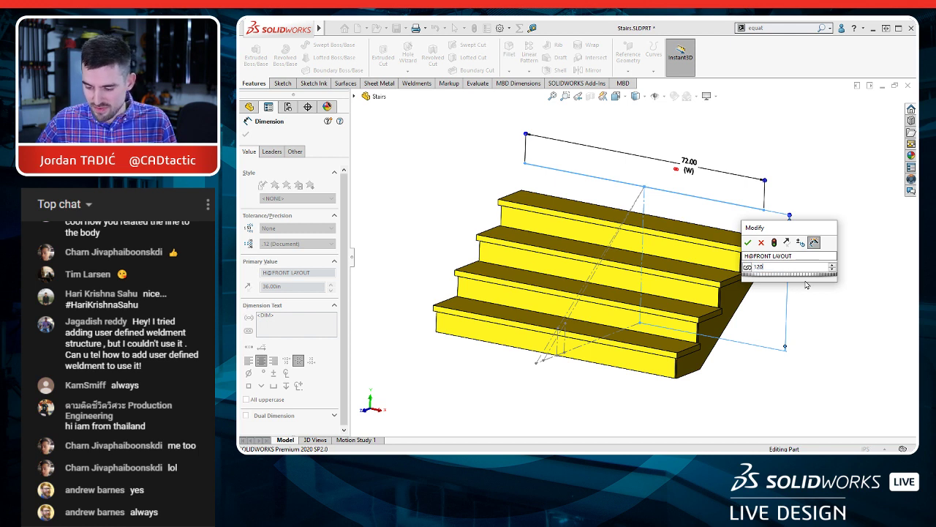
{"action": "key", "text": "Escape"}
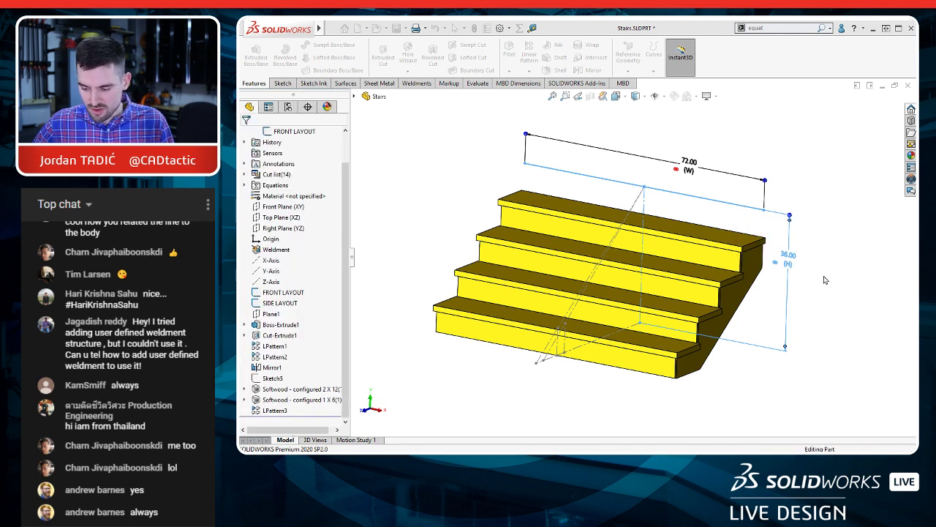
{"action": "left_click", "coordinate": [824, 279]}
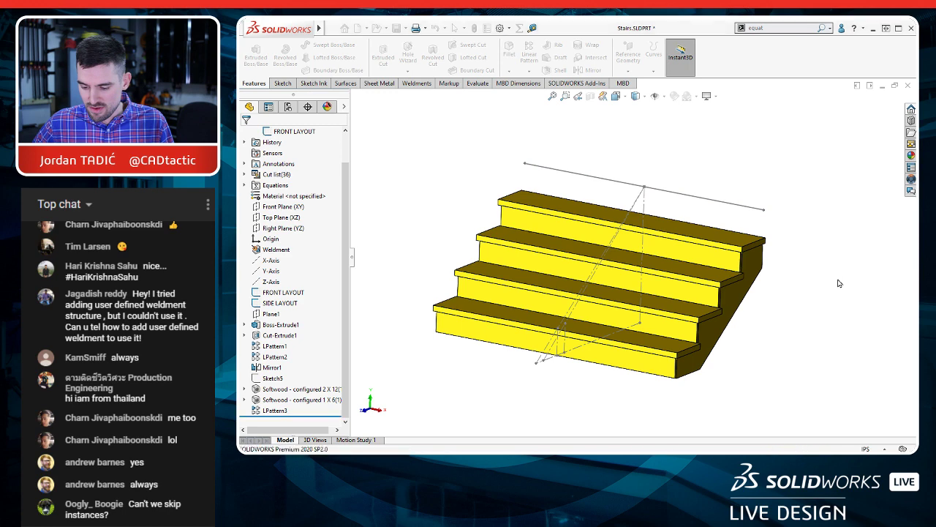
{"action": "scroll", "coordinate": [708, 259], "scroll_direction": "up", "scroll_amount": 6}
{"action": "middle_click_drag", "start_coordinate": [643, 216], "coordinate": [622, 224]}
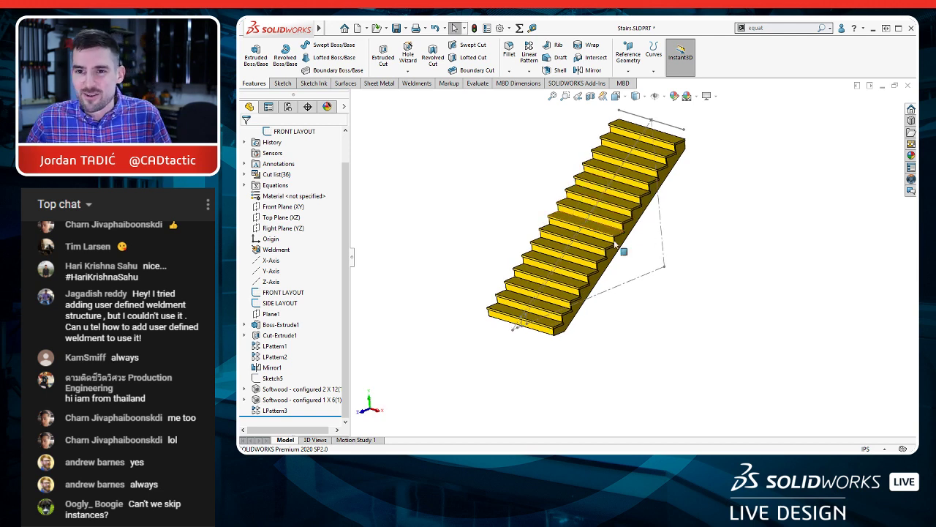
{"action": "middle_click_drag", "start_coordinate": [606, 226], "coordinate": [626, 263], "text": "ctrl"}
{"action": "scroll", "coordinate": [627, 263], "scroll_direction": "down", "scroll_amount": 2}
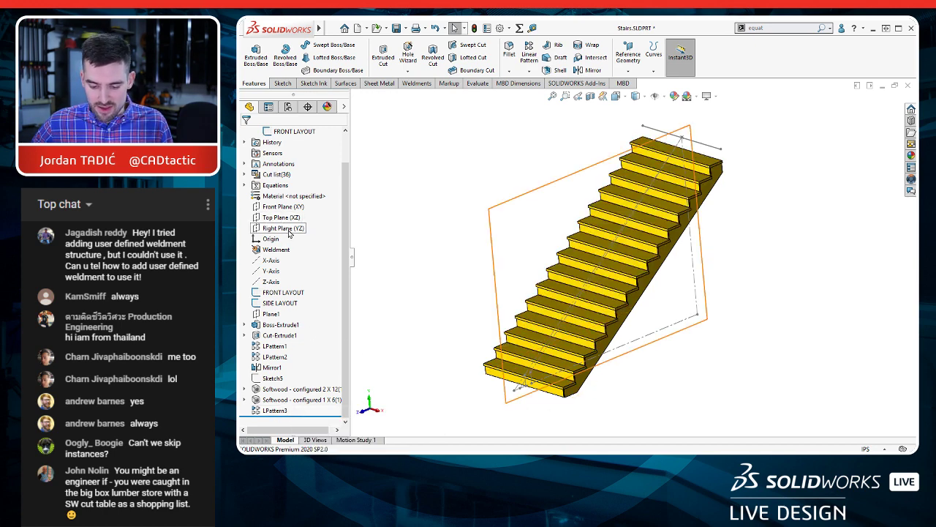
Step: Set the height dimension H of the FRONT LAYOUT sketch to 36 in and rebuild the stairs
{"action": "left_click", "coordinate": [290, 302]}
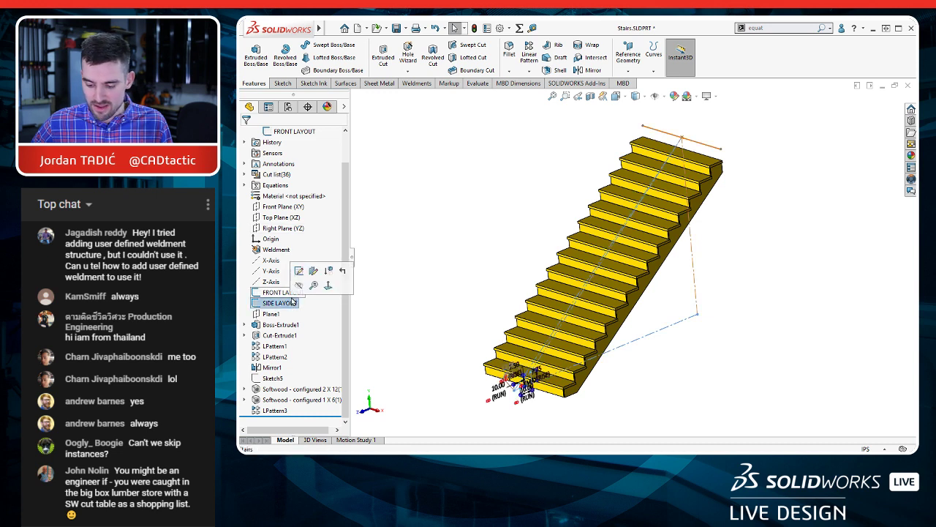
{"action": "left_click", "coordinate": [281, 292]}
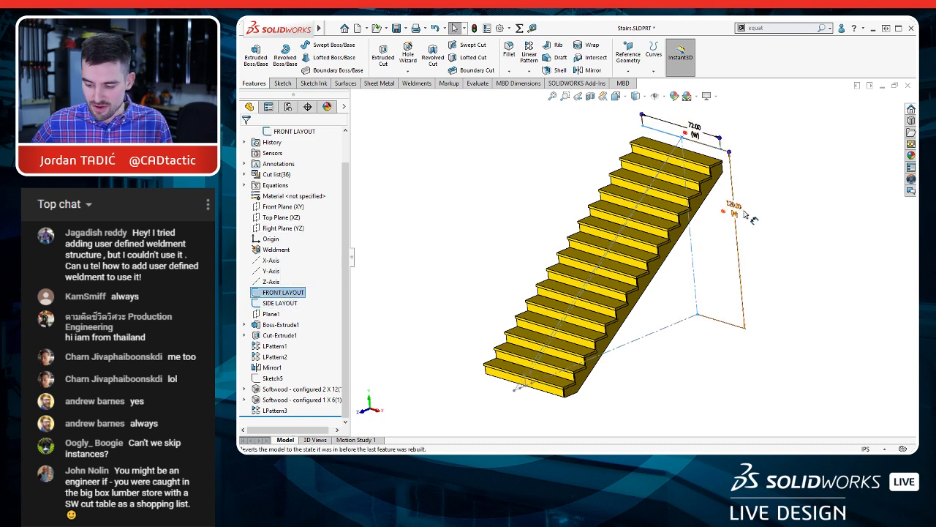
{"action": "double_click", "coordinate": [734, 209]}
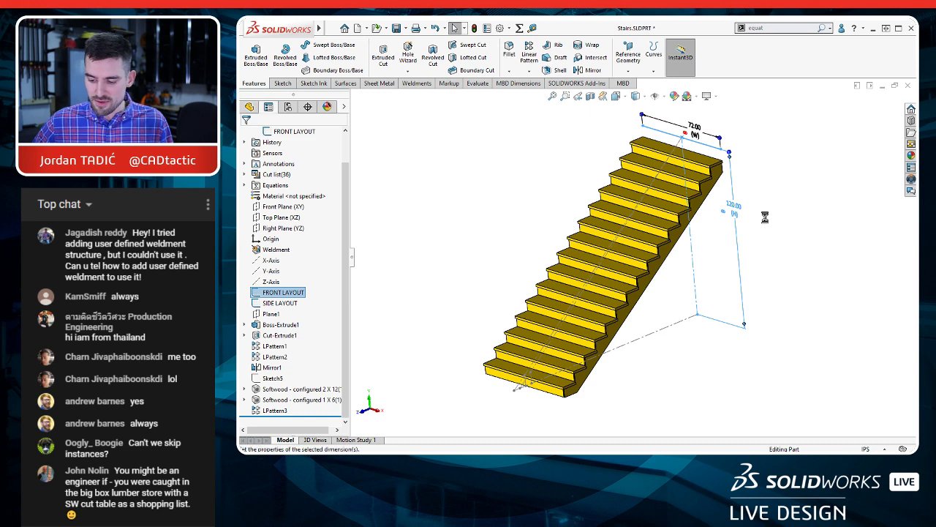
{"action": "type", "text": "36"}
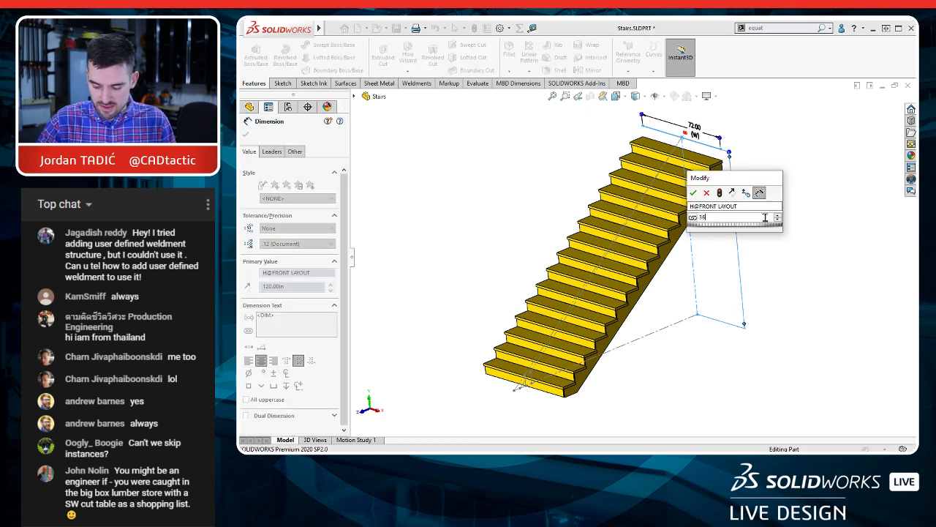
{"action": "key", "text": "Return"}
{"action": "key", "text": "Return"}
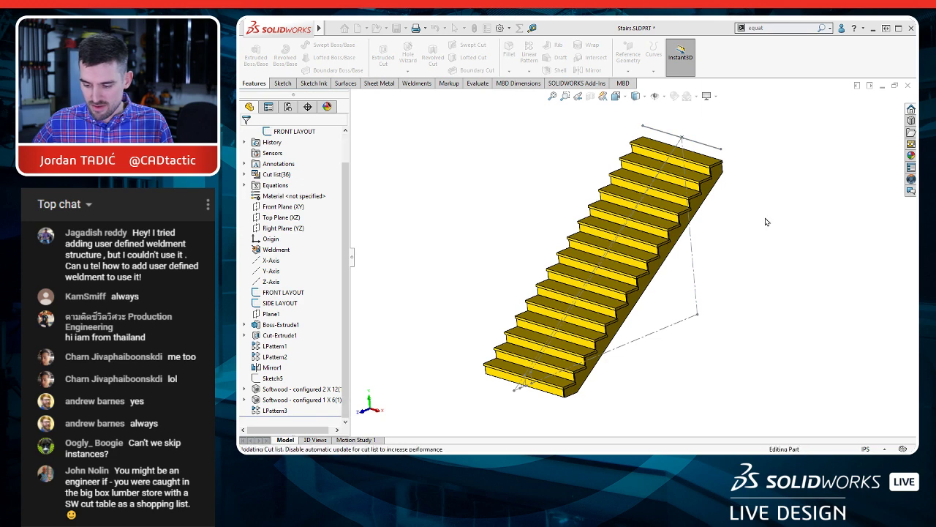
{"action": "scroll", "coordinate": [712, 300], "scroll_direction": "down", "scroll_amount": 6}
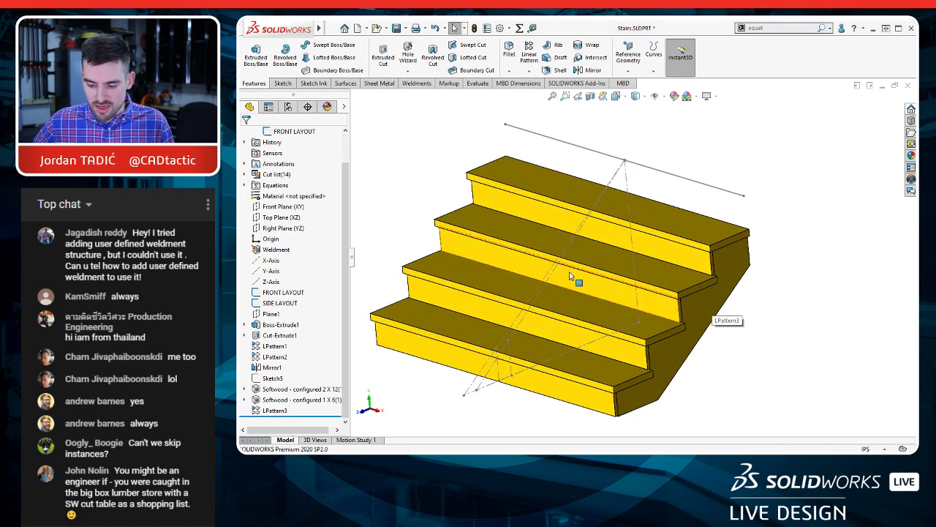
{"action": "middle_click_drag", "start_coordinate": [563, 274], "coordinate": [588, 264], "text": "ctrl"}
Step: Save the stairs part and make a drawing from it using the Drawing (in) template and SW - A sheet format
{"action": "key", "text": "ctrl+s"}
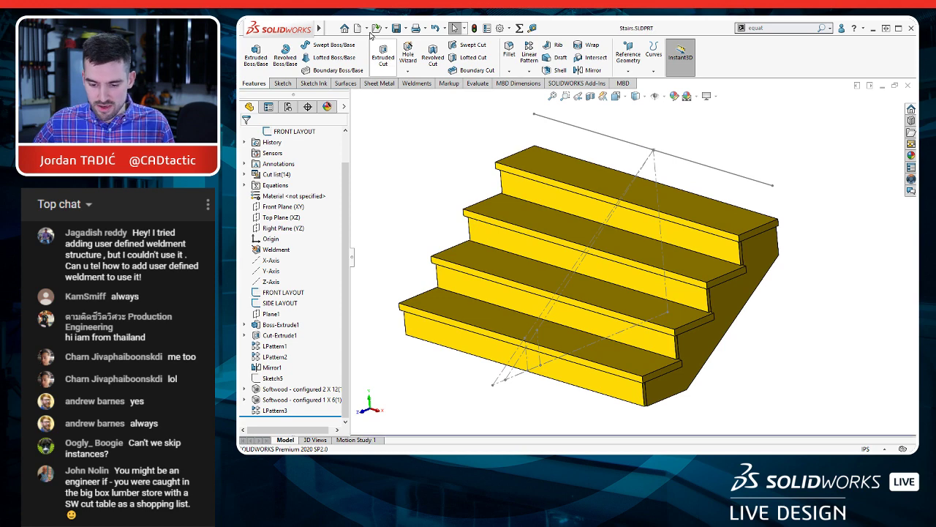
{"action": "left_click", "coordinate": [366, 29]}
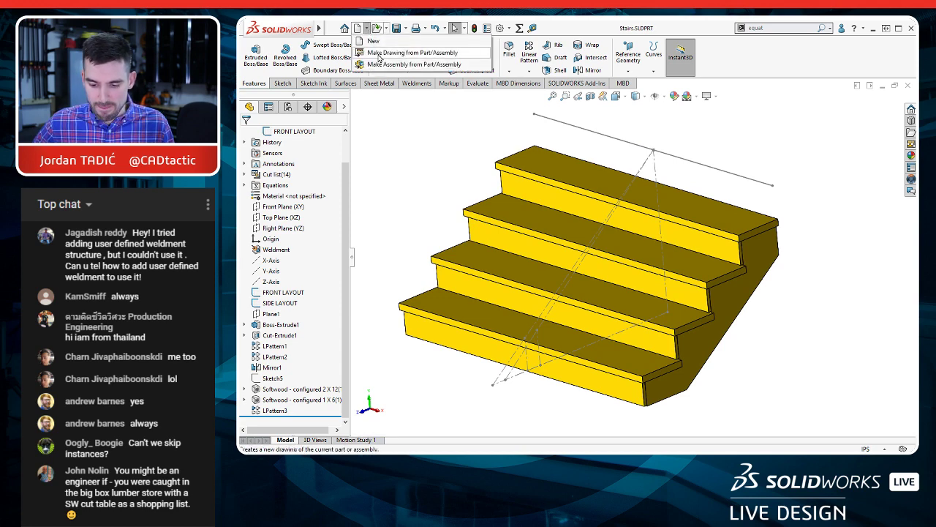
{"action": "left_click", "coordinate": [379, 54]}
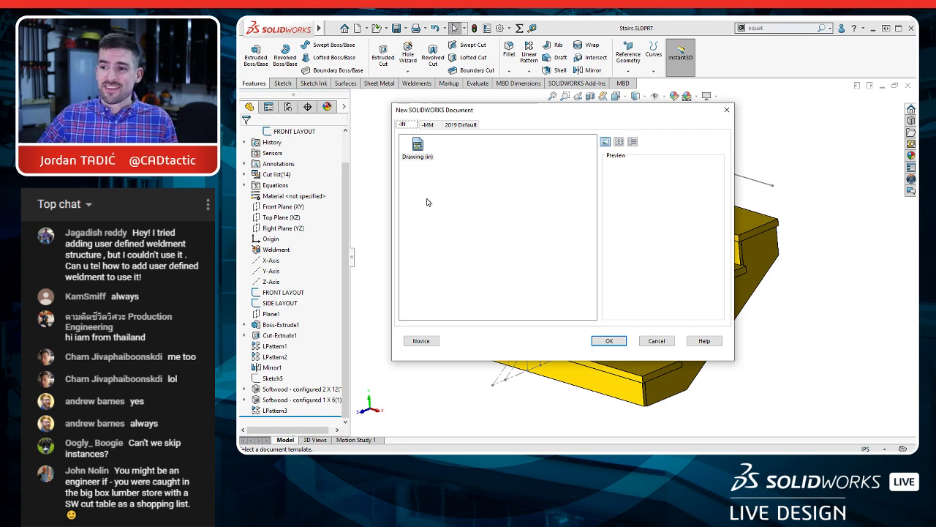
{"action": "double_click", "coordinate": [417, 148]}
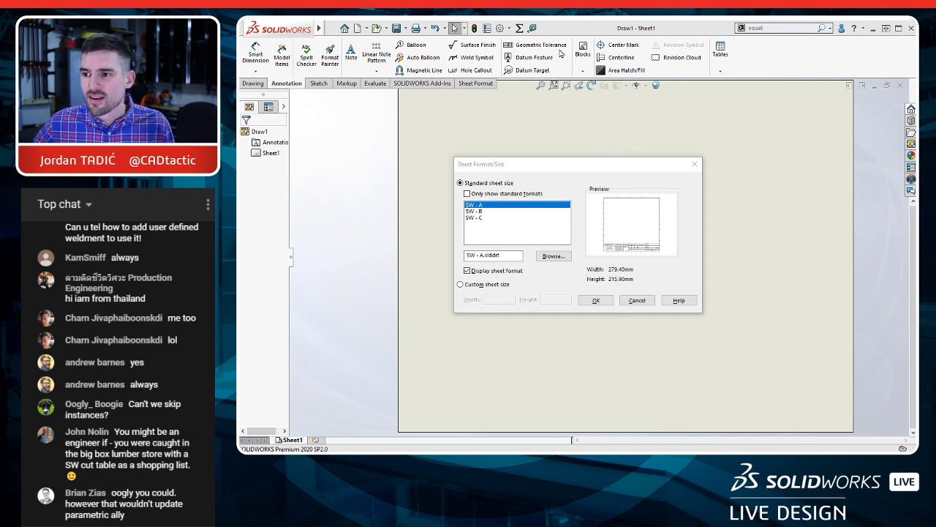
{"action": "left_click", "coordinate": [598, 301]}
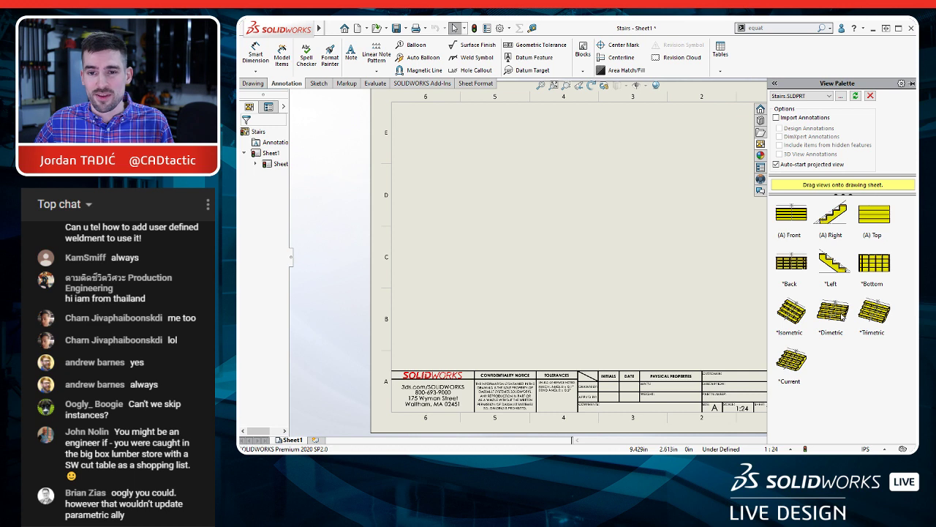
Step: Place the dimetric view of the stairs on the sheet, and hide the FRONT LAYOUT and SIDE LAYOUT sketches in the part
{"action": "mouse_move", "coordinate": [842, 315]}
{"action": "left_mouse_down"}
{"action": "mouse_move", "coordinate": [753, 278]}
{"action": "mouse_move", "coordinate": [507, 308]}
{"action": "left_mouse_up"}
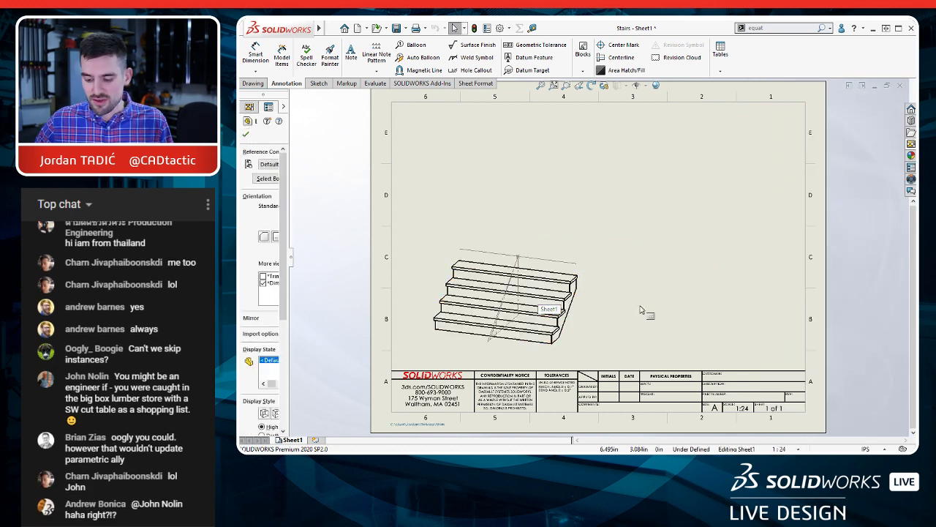
{"action": "key", "text": "ctrl+Tab"}
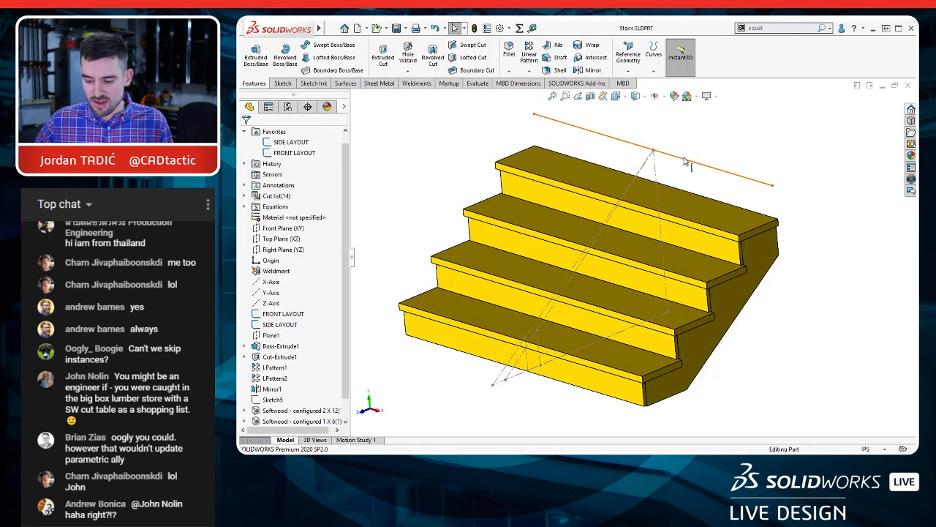
{"action": "left_click", "coordinate": [690, 161]}
{"action": "left_click", "coordinate": [726, 131]}
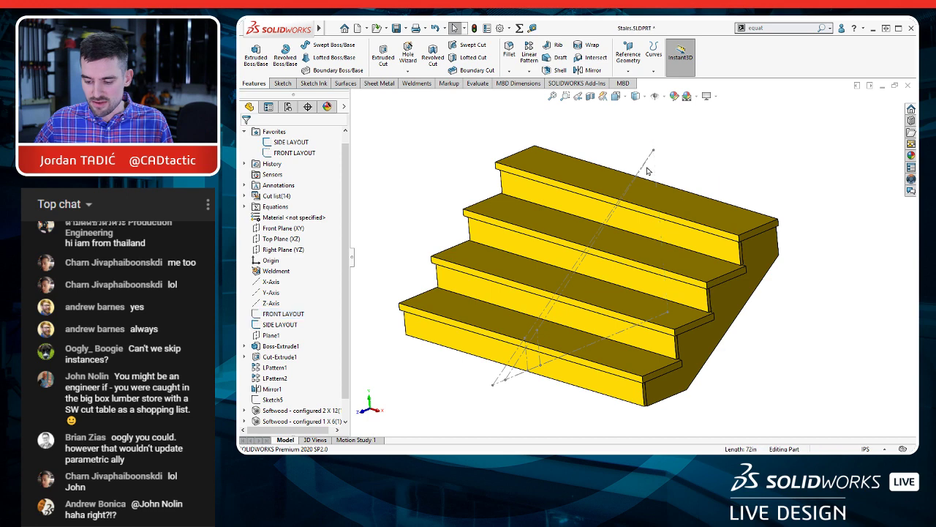
{"action": "left_click", "coordinate": [646, 163]}
{"action": "left_click", "coordinate": [685, 142]}
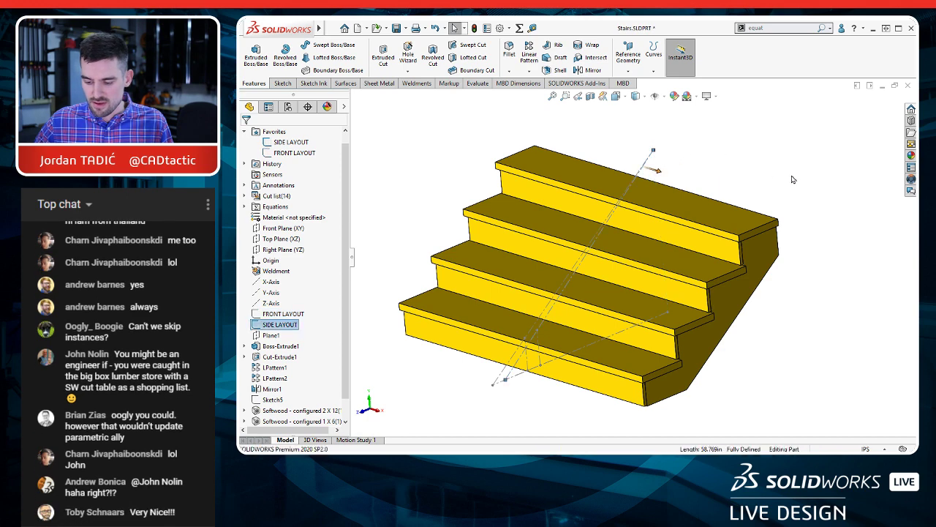
{"action": "key", "text": "ctrl+Tab"}
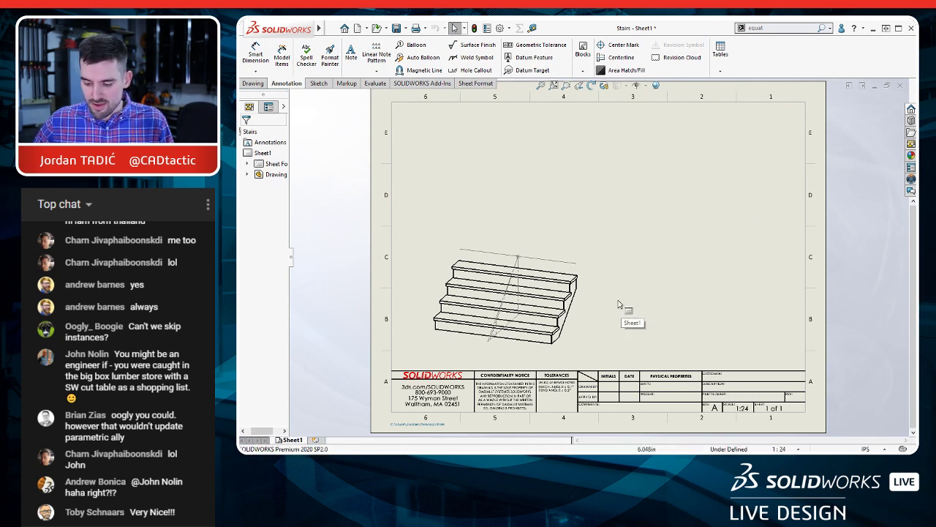
Step: Insert a weldment cut list for the stairs view using the cut list template, placing it above the view on the sheet
{"action": "left_click", "coordinate": [577, 322]}
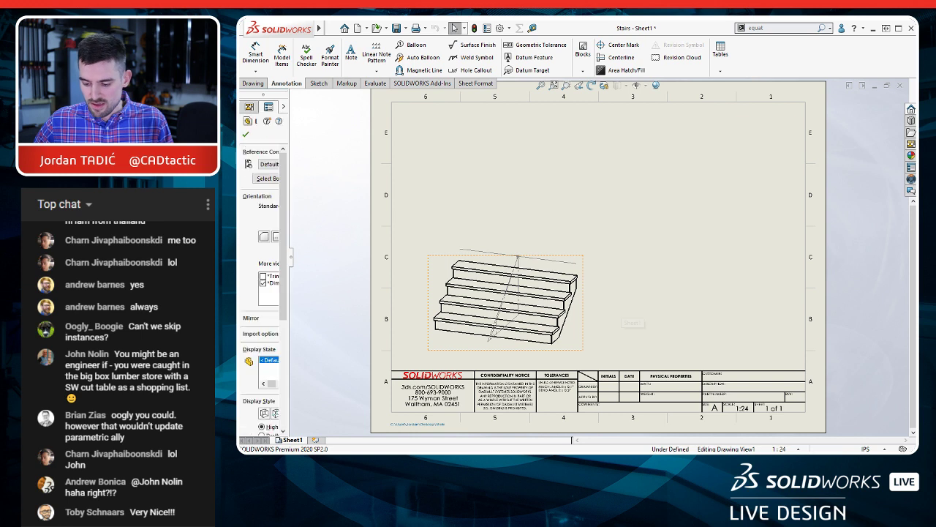
{"action": "left_click", "coordinate": [681, 305]}
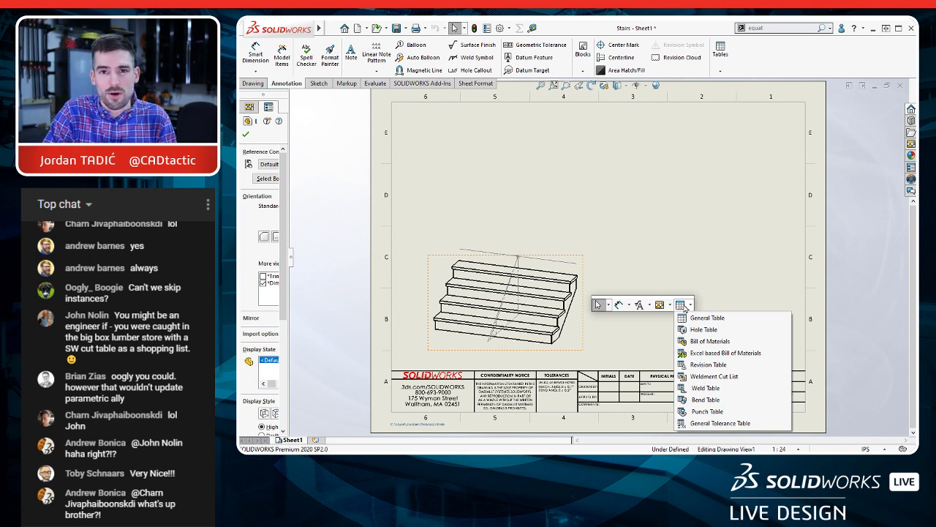
{"action": "left_click", "coordinate": [724, 377]}
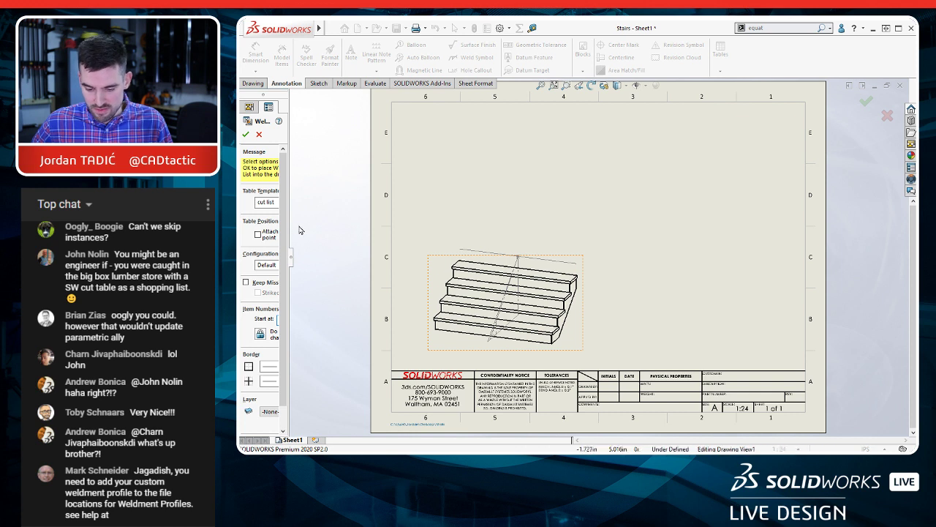
{"action": "left_click_drag", "start_coordinate": [291, 223], "coordinate": [349, 218]}
{"action": "left_click", "coordinate": [246, 134]}
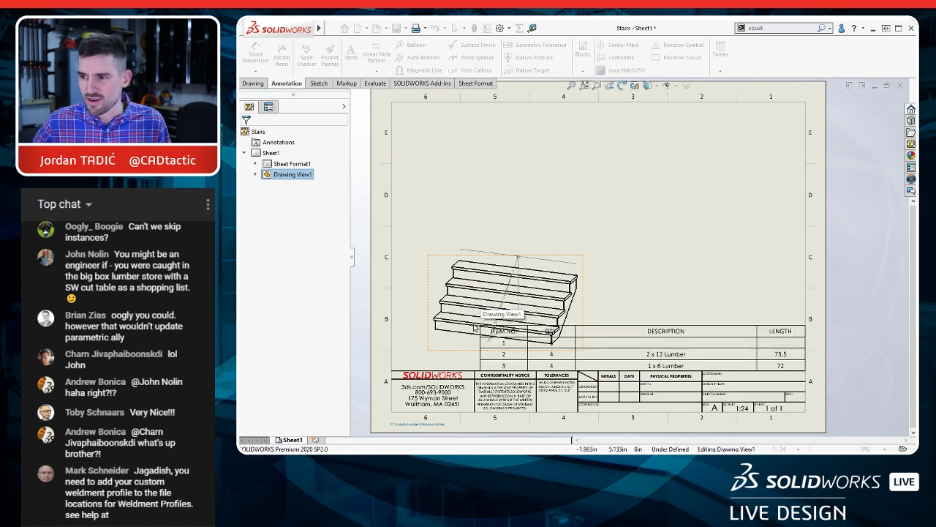
{"action": "left_click", "coordinate": [436, 143]}
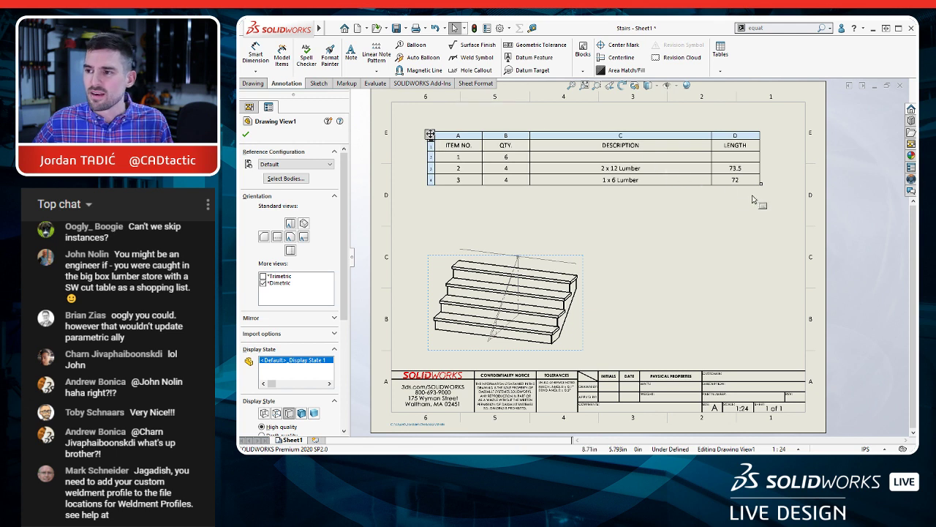
Step: Shrink the weldment cut list table and move it directly above the title block beside the stairs view
{"action": "left_click_drag", "start_coordinate": [761, 184], "coordinate": [627, 160]}
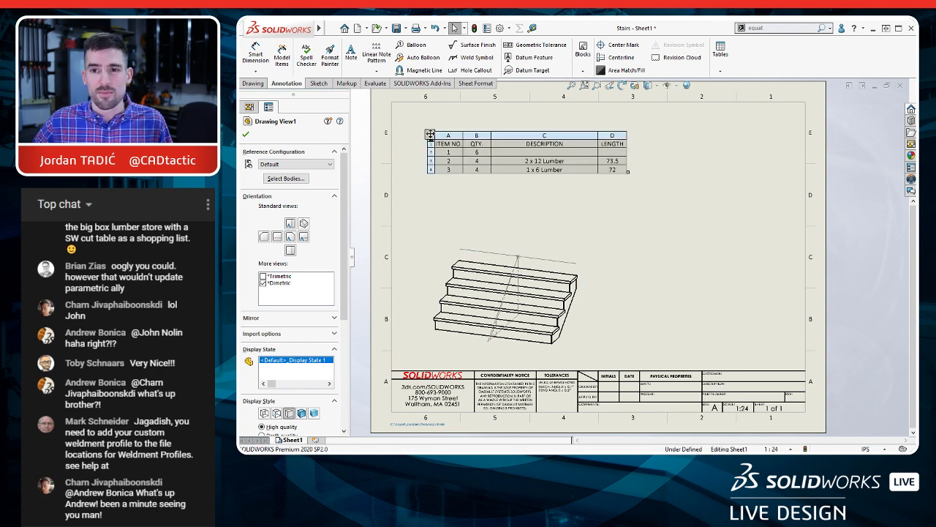
{"action": "left_click", "coordinate": [549, 136]}
{"action": "left_click_drag", "start_coordinate": [432, 134], "coordinate": [607, 332]}
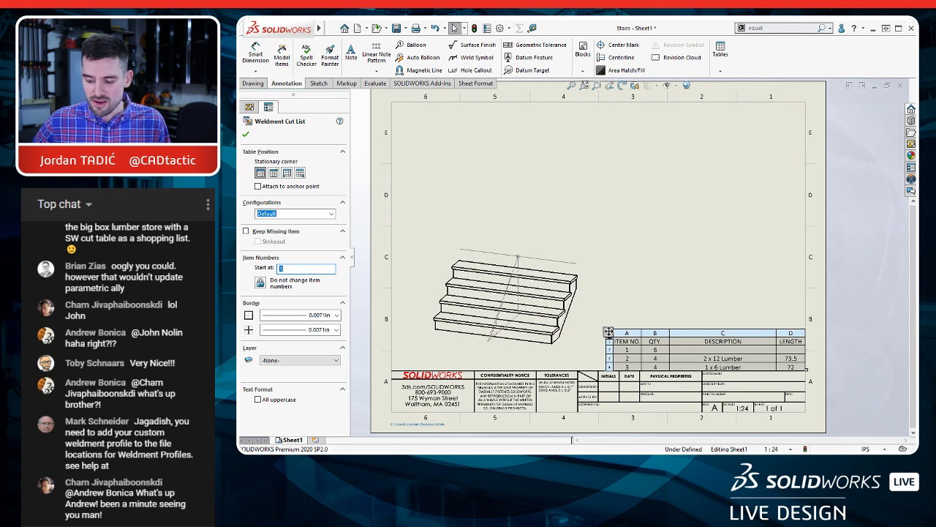
{"action": "scroll", "coordinate": [731, 393], "scroll_direction": "down", "scroll_amount": 3}
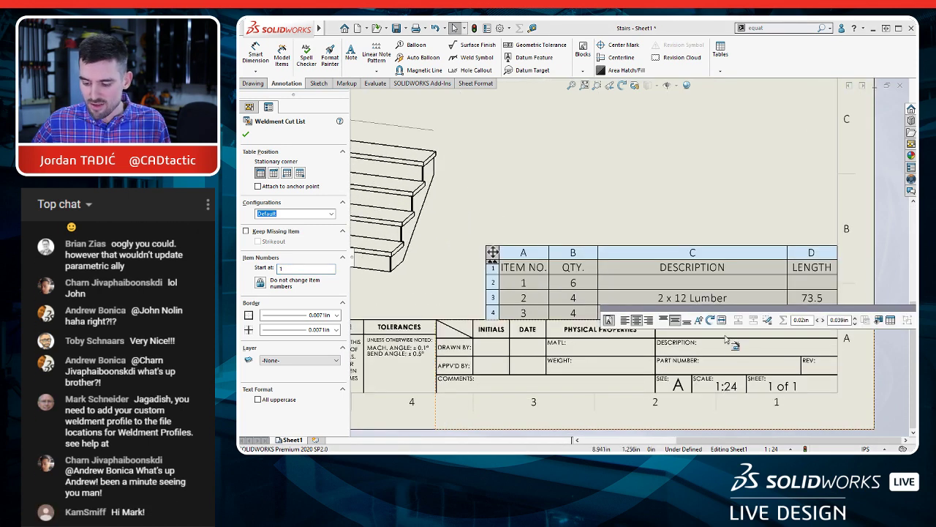
{"action": "left_click", "coordinate": [742, 198]}
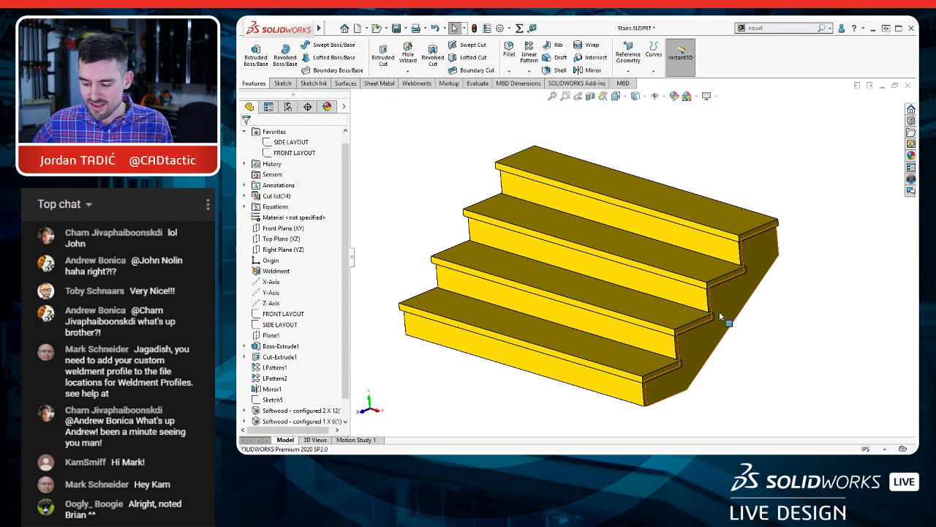
Step: Expand the cut list folder in the stairs part and examine its available options
{"action": "left_click", "coordinate": [720, 311]}
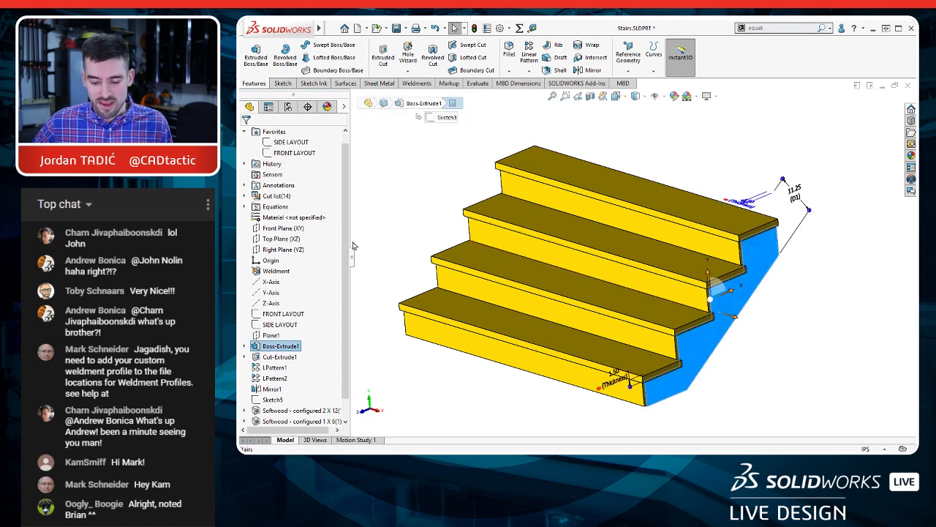
{"action": "scroll", "coordinate": [347, 204], "scroll_direction": "up", "scroll_amount": 1}
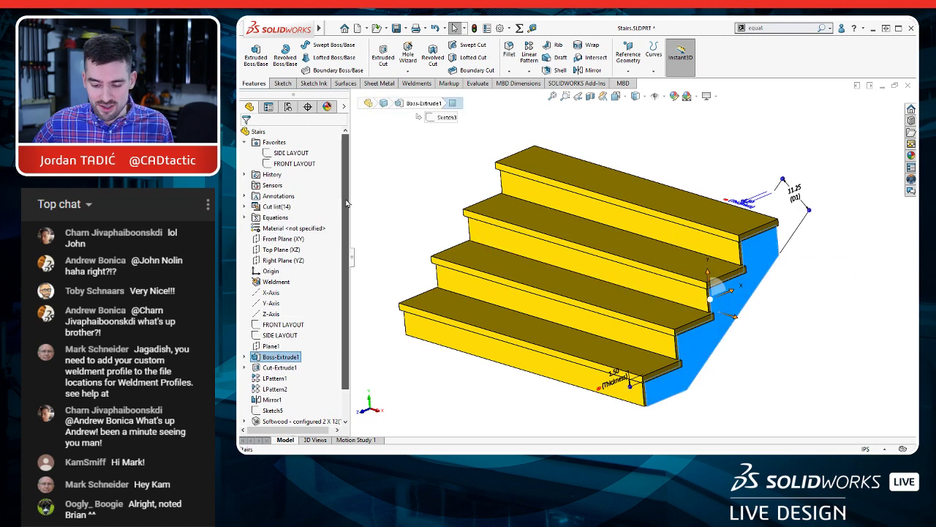
{"action": "left_click", "coordinate": [245, 207]}
{"action": "right_click", "coordinate": [275, 208]}
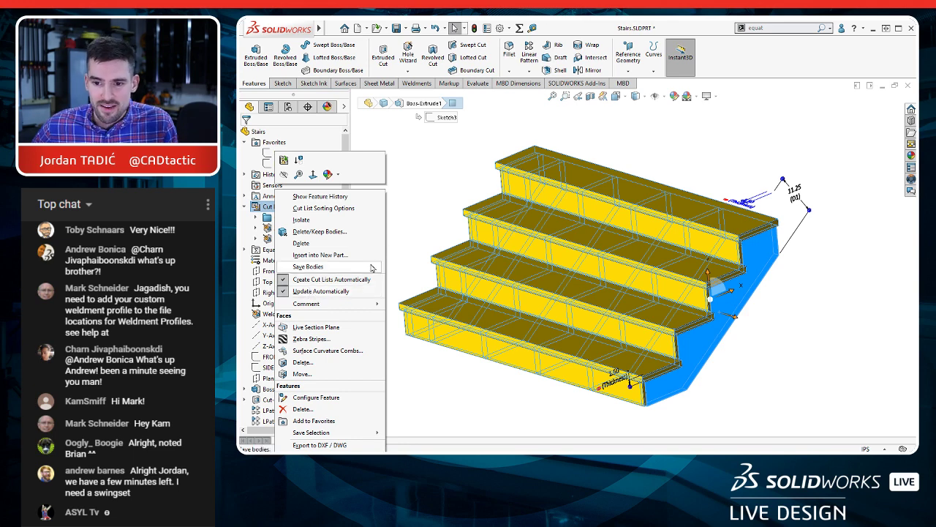
{"action": "left_click", "coordinate": [401, 269]}
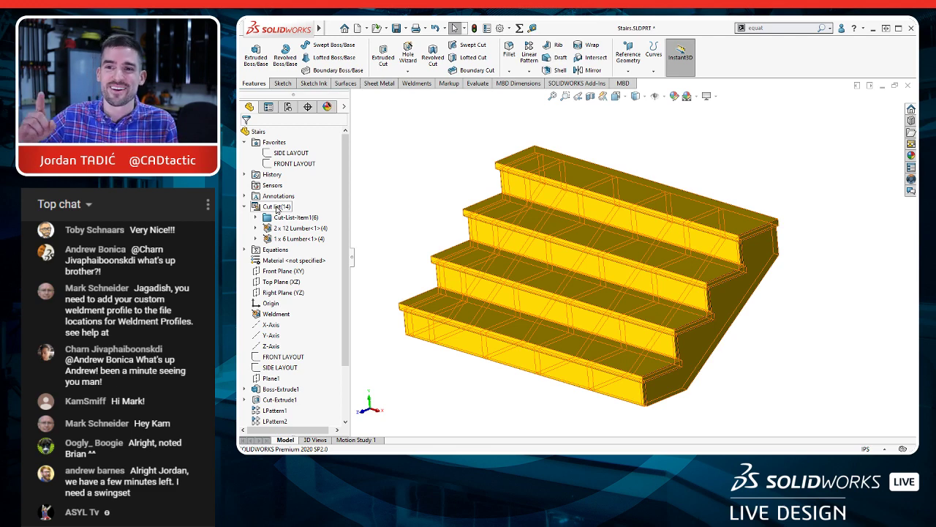
Step: Open the cut-list properties of the 1 x 6 Lumber item, enlarging the dialog and its columns to read the values
{"action": "right_click", "coordinate": [303, 239]}
{"action": "key", "text": "Escape"}
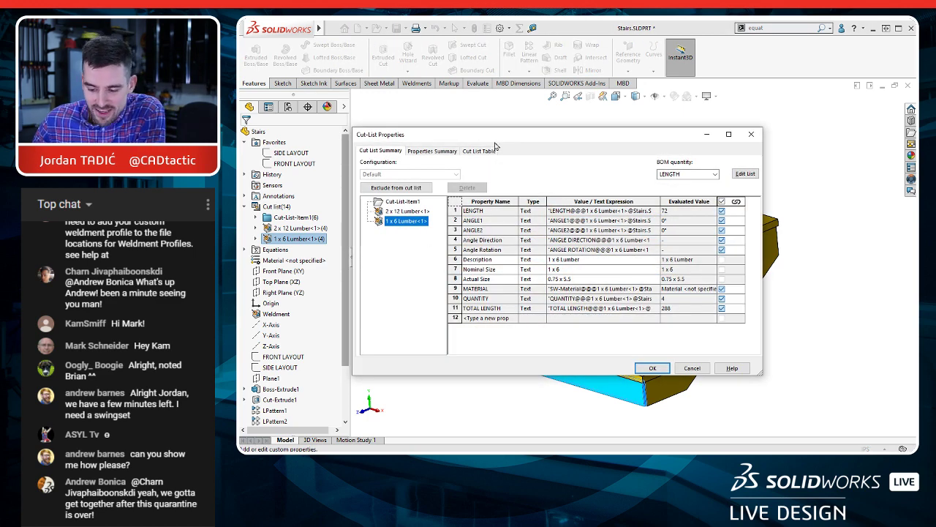
{"action": "left_click_drag", "start_coordinate": [498, 135], "coordinate": [464, 118]}
{"action": "left_click_drag", "start_coordinate": [628, 182], "coordinate": [665, 180]}
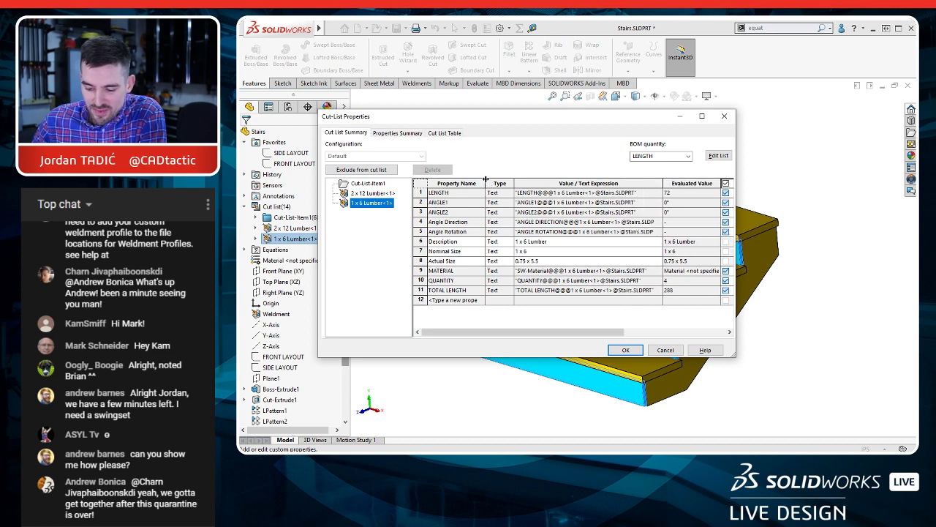
{"action": "left_click_drag", "start_coordinate": [486, 183], "coordinate": [489, 182]}
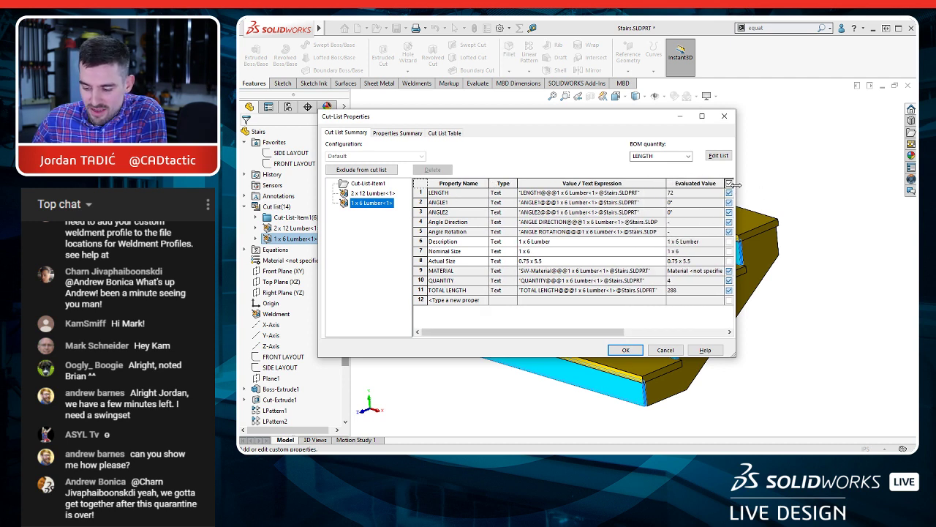
{"action": "left_click_drag", "start_coordinate": [735, 184], "coordinate": [818, 184]}
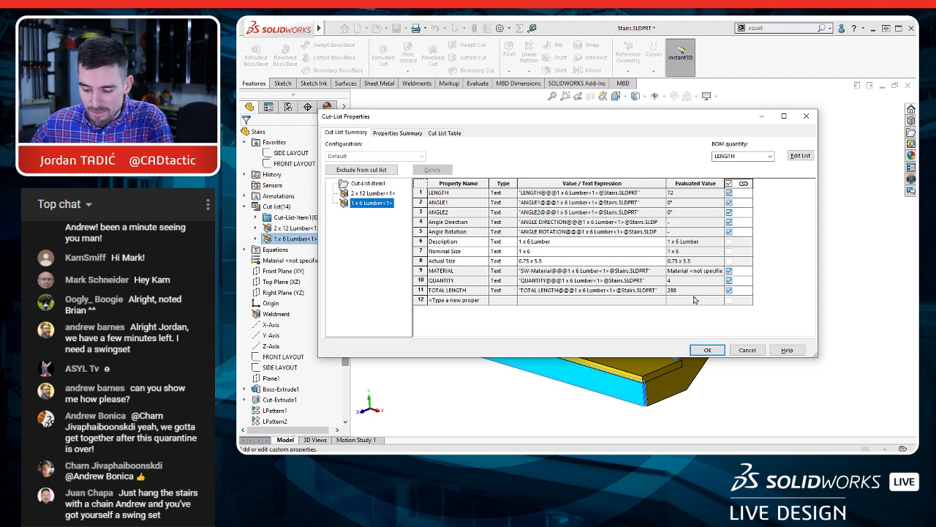
Step: Compare the cut-list properties of the stringer item with those of the 2 x 12 Lumber item, and close the dialog
{"action": "left_click", "coordinate": [369, 184]}
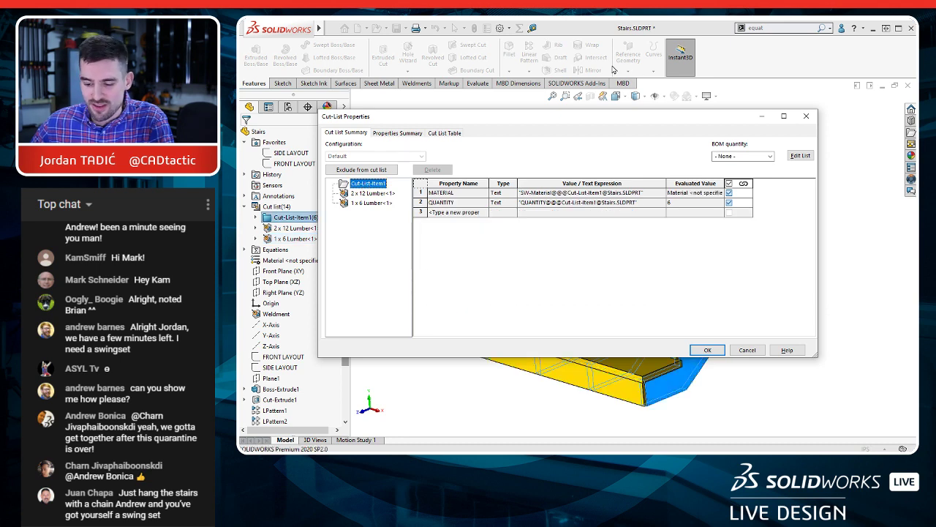
{"action": "left_click_drag", "start_coordinate": [660, 117], "coordinate": [676, 45]}
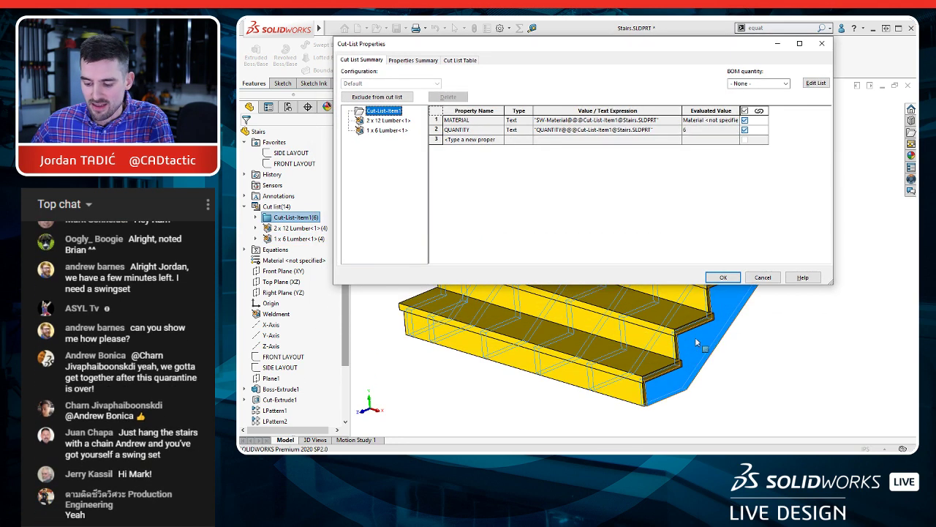
{"action": "left_click", "coordinate": [385, 120]}
{"action": "left_click", "coordinate": [383, 110]}
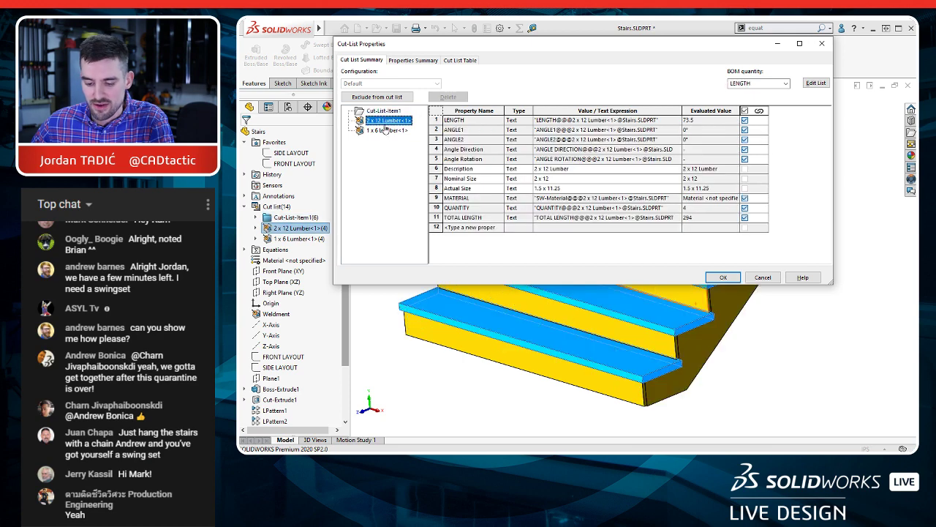
{"action": "left_click_drag", "start_coordinate": [536, 49], "coordinate": [541, 108]}
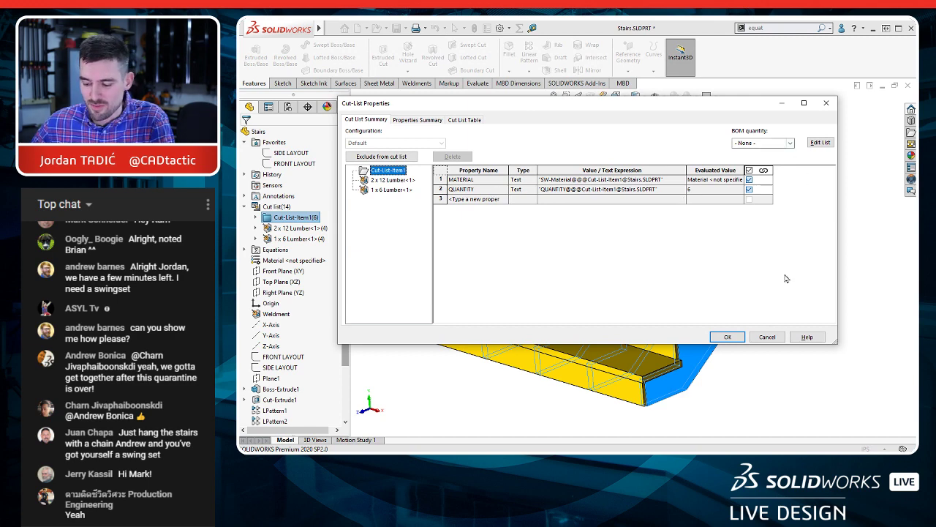
{"action": "left_click", "coordinate": [728, 337]}
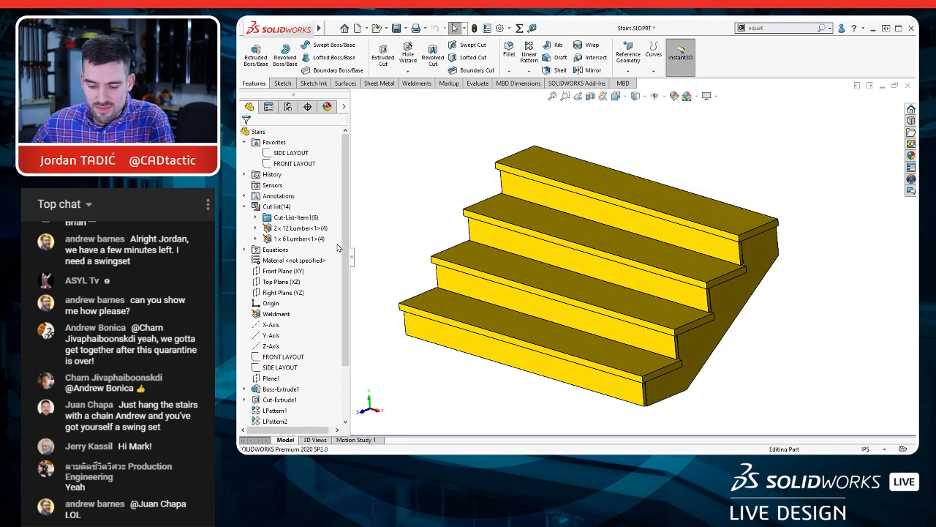
Step: Create a bounding box for the stringers' cut-list item and inspect its sketch around the outer stringer
{"action": "right_click", "coordinate": [302, 216]}
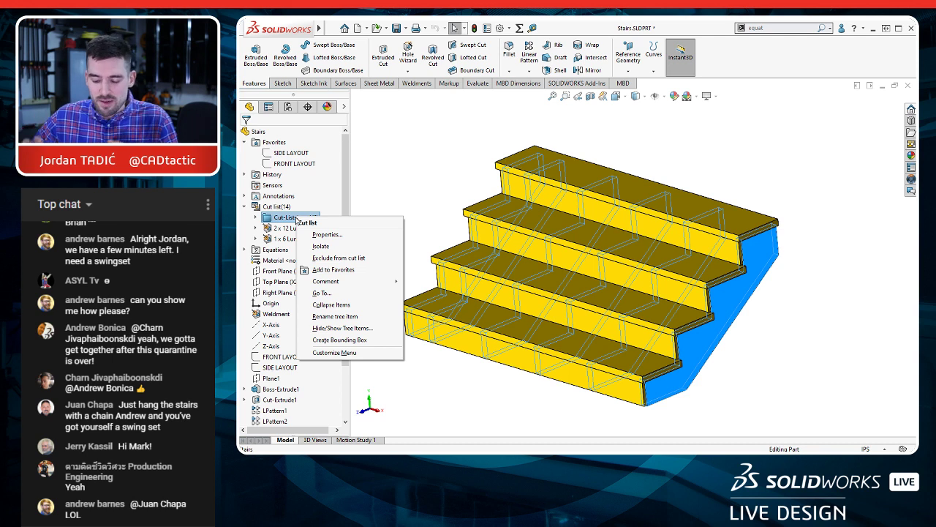
{"action": "left_click", "coordinate": [349, 340]}
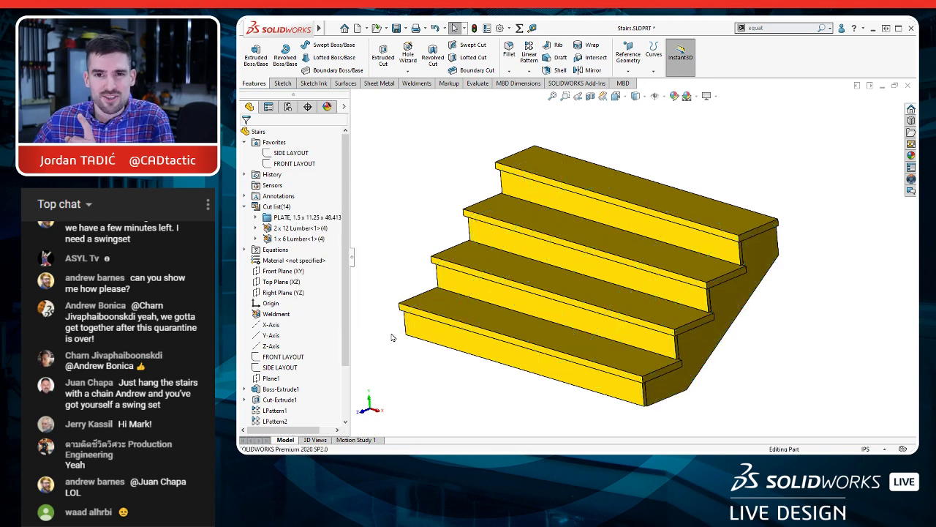
{"action": "left_click", "coordinate": [256, 218]}
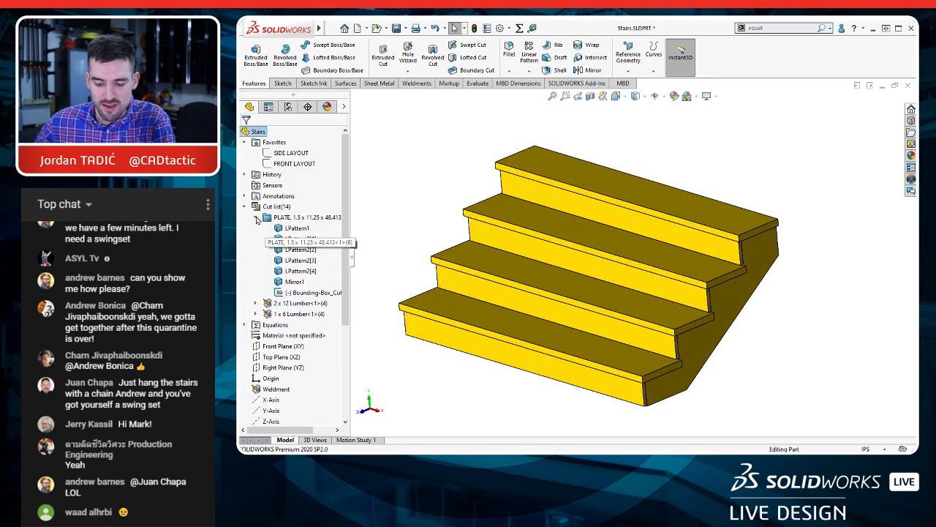
{"action": "left_click", "coordinate": [313, 292]}
{"action": "middle_click_drag", "start_coordinate": [733, 345], "coordinate": [735, 320]}
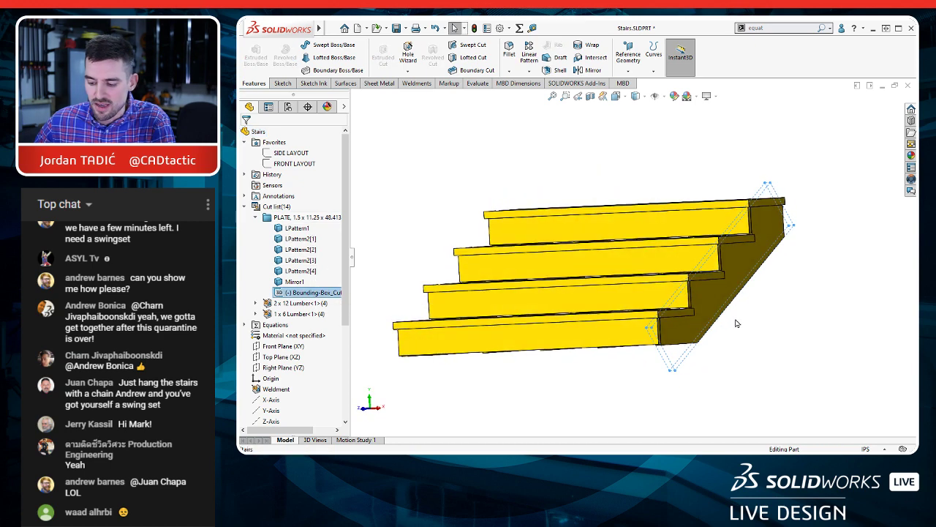
{"action": "scroll", "coordinate": [735, 320], "scroll_direction": "down", "scroll_amount": 4}
{"action": "scroll", "coordinate": [748, 194], "scroll_direction": "up", "scroll_amount": 1}
{"action": "scroll", "coordinate": [746, 113], "scroll_direction": "up", "scroll_amount": 2}
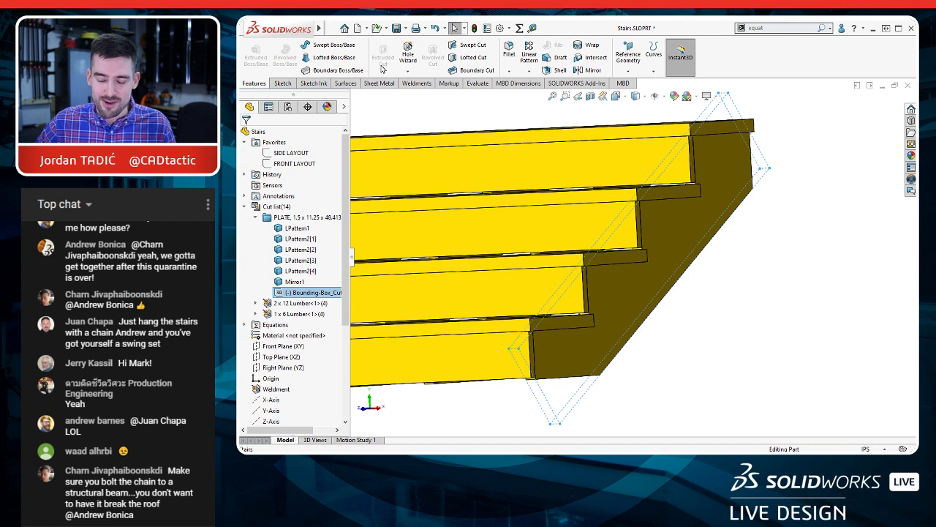
Step: Review the stringer item's cut-list properties for the bounding box thickness, width and length, and close the dialog
{"action": "right_click", "coordinate": [299, 217]}
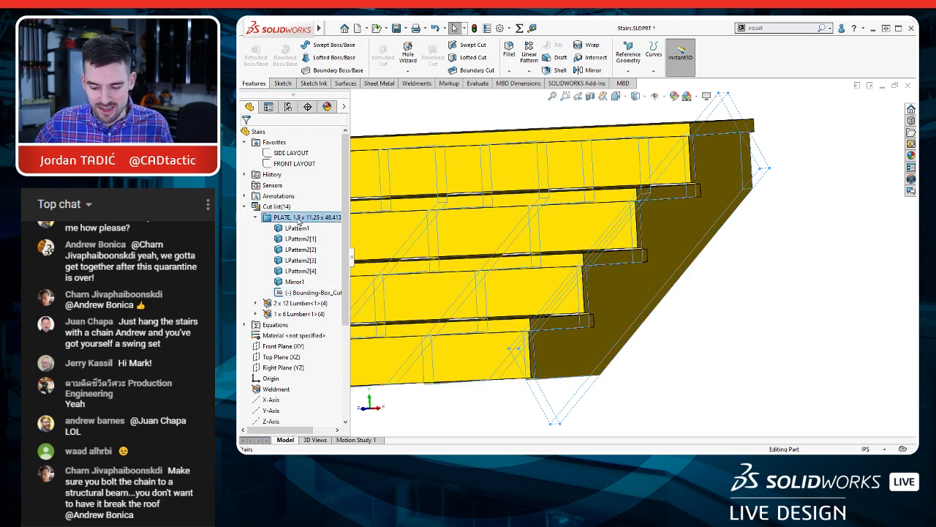
{"action": "left_click", "coordinate": [327, 237]}
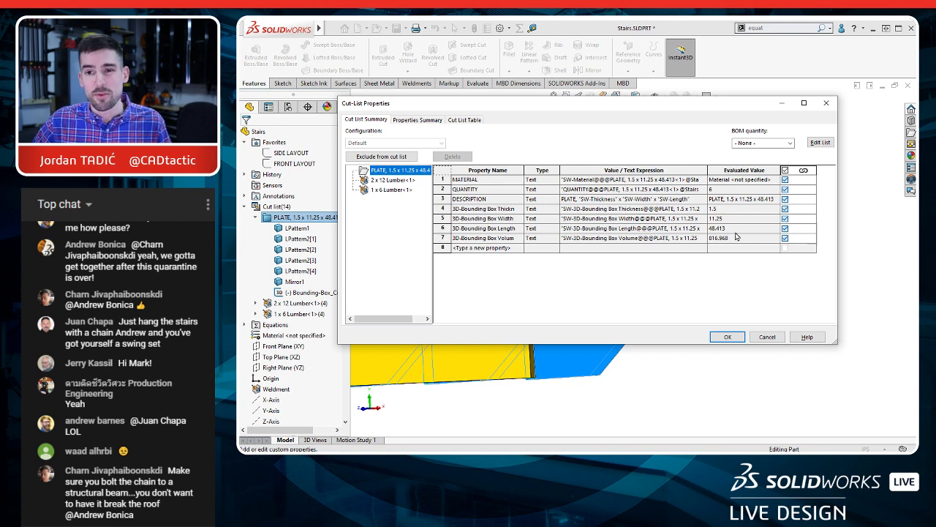
{"action": "left_click", "coordinate": [740, 336]}
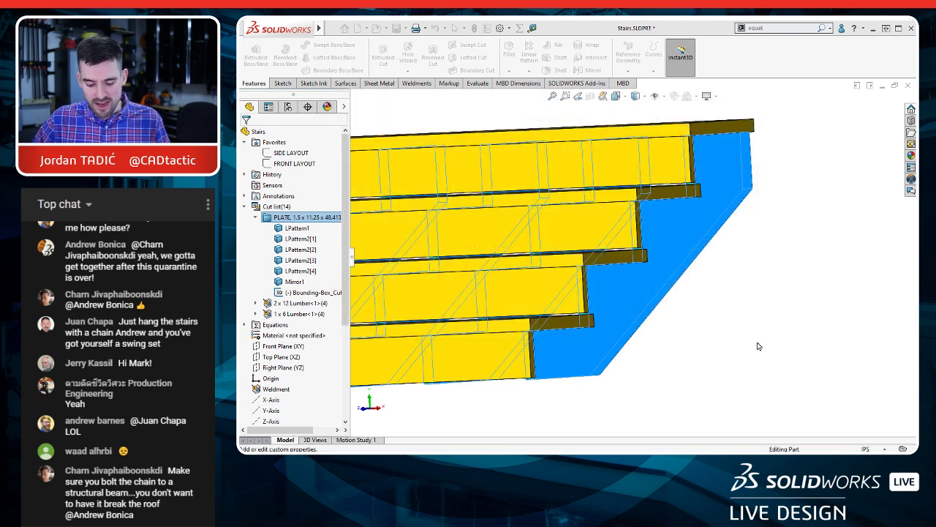
Step: Check the drawing's cut-list table, and compare the stringer item's properties with the LENGTH property of the 2 x 12 Lumber item
{"action": "key", "text": "ctrl+Tab"}
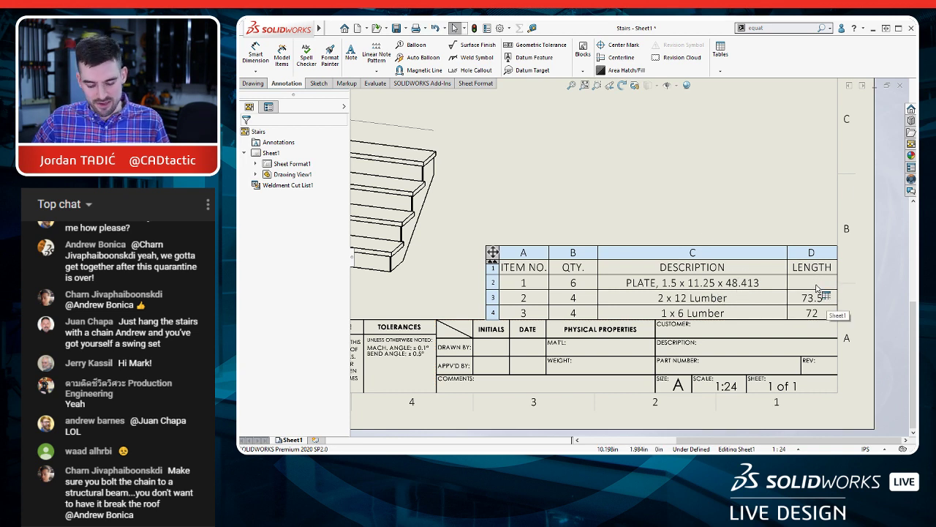
{"action": "key", "text": "ctrl+Tab"}
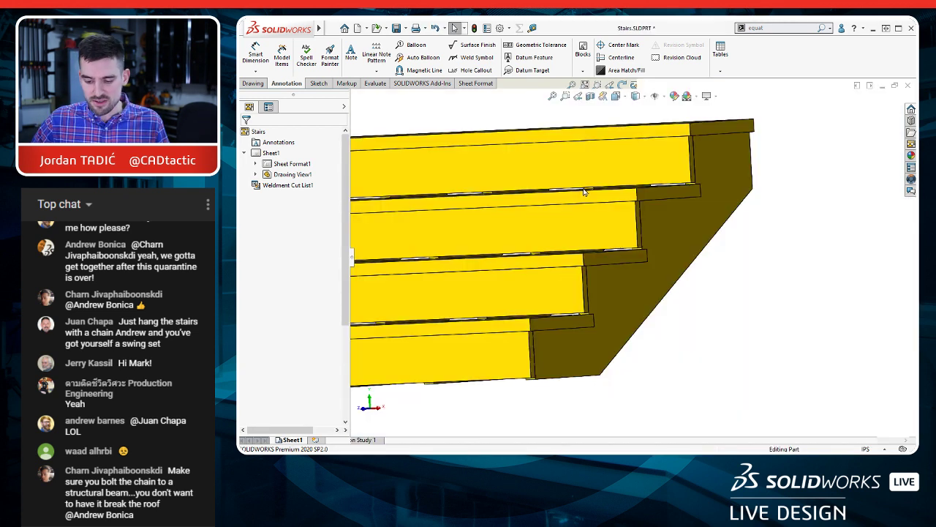
{"action": "left_click", "coordinate": [304, 218]}
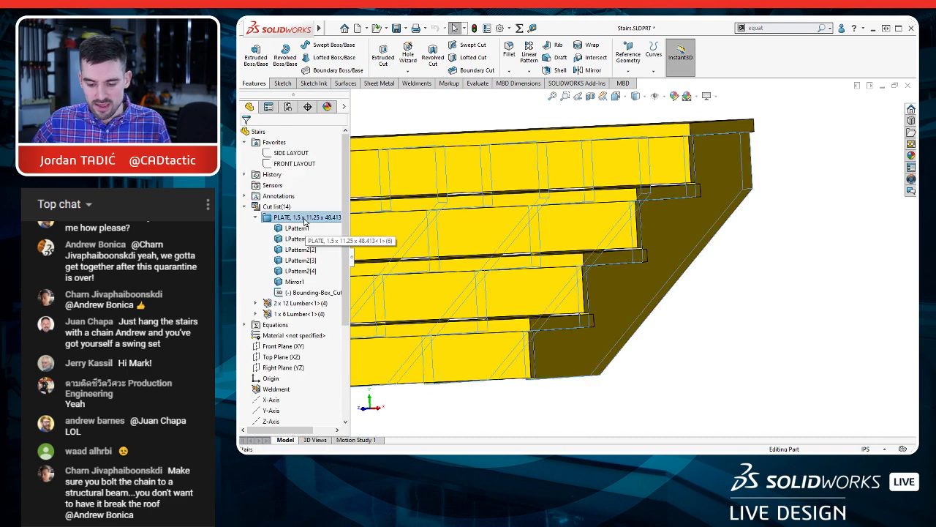
{"action": "right_click", "coordinate": [303, 221]}
{"action": "left_click", "coordinate": [346, 242]}
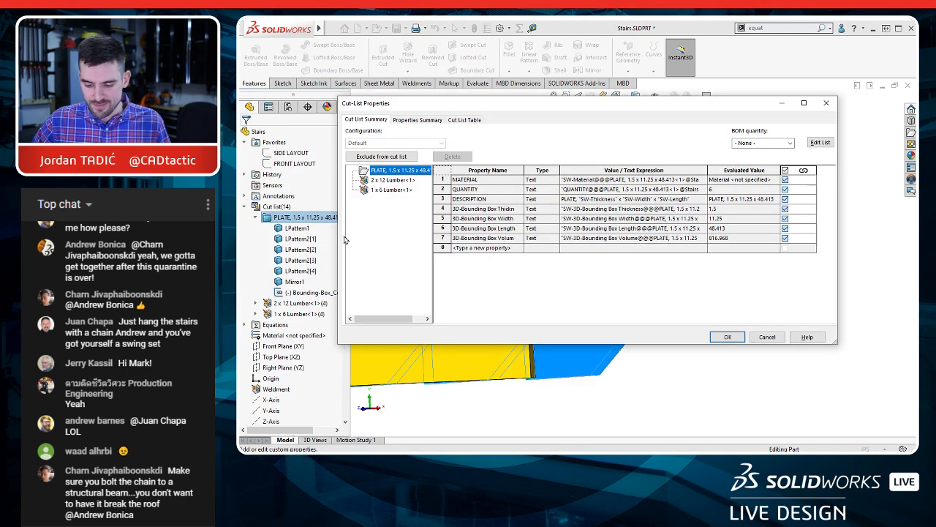
{"action": "left_click", "coordinate": [387, 181]}
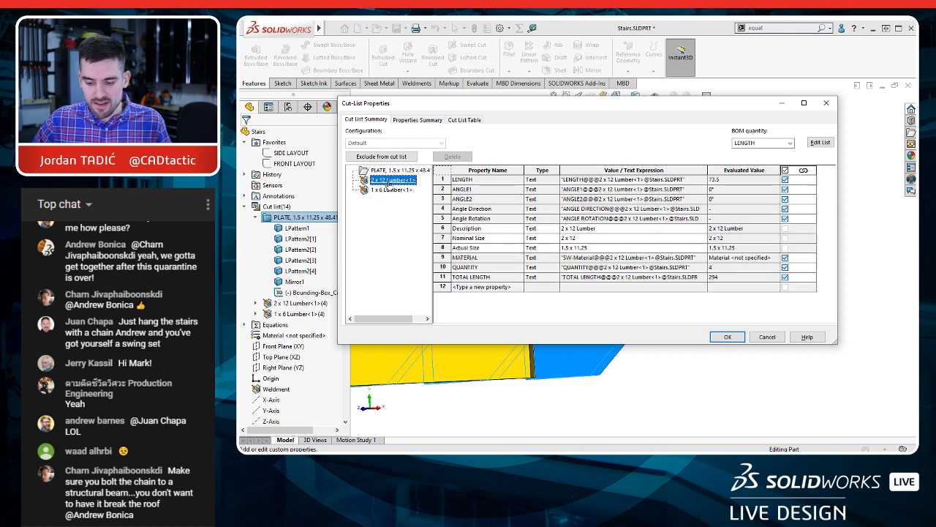
{"action": "left_click", "coordinate": [464, 182]}
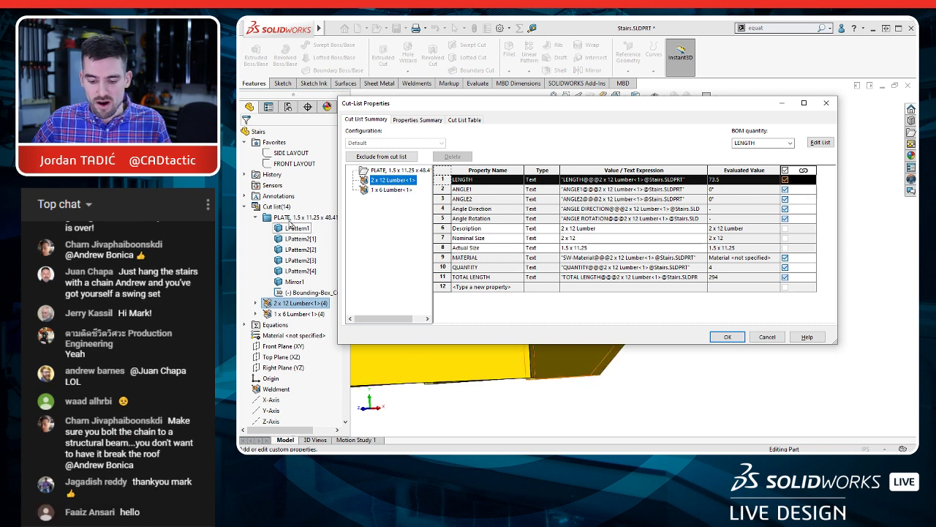
Step: Add a LENGTH property to the stringers' cut-list item and unlink all of that item's properties
{"action": "left_click", "coordinate": [399, 170]}
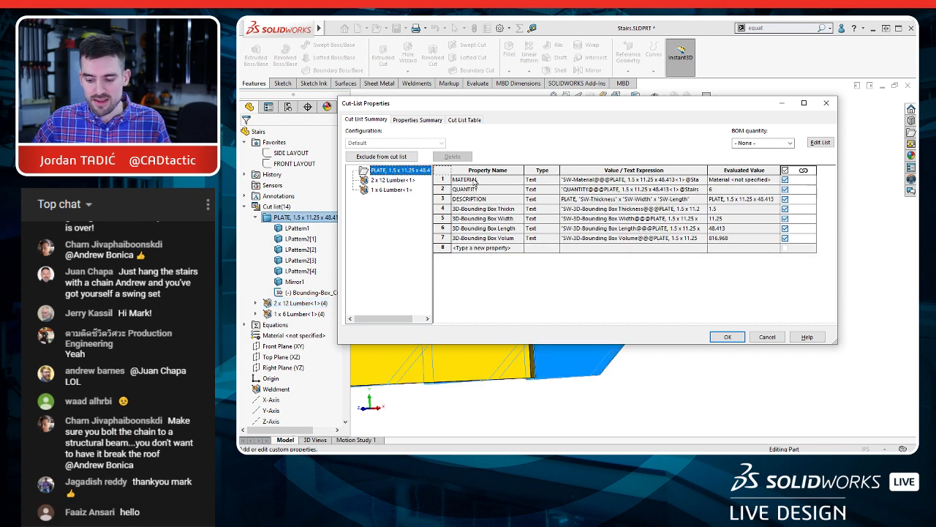
{"action": "left_click", "coordinate": [487, 249]}
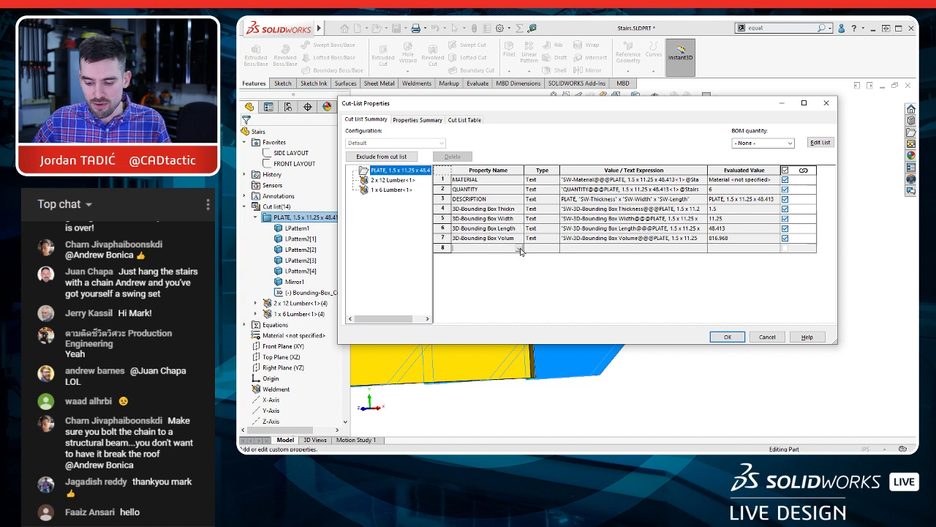
{"action": "left_click", "coordinate": [519, 248]}
{"action": "left_click", "coordinate": [470, 288]}
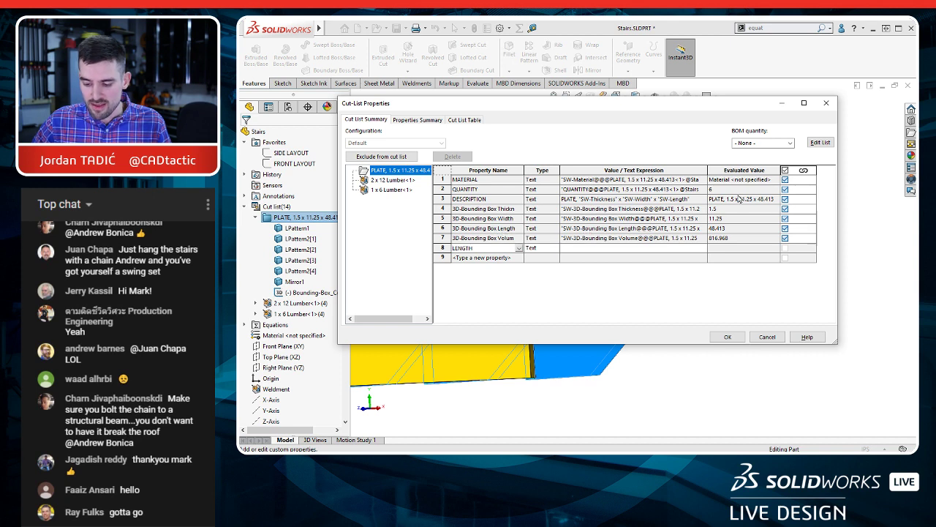
{"action": "left_click", "coordinate": [785, 170]}
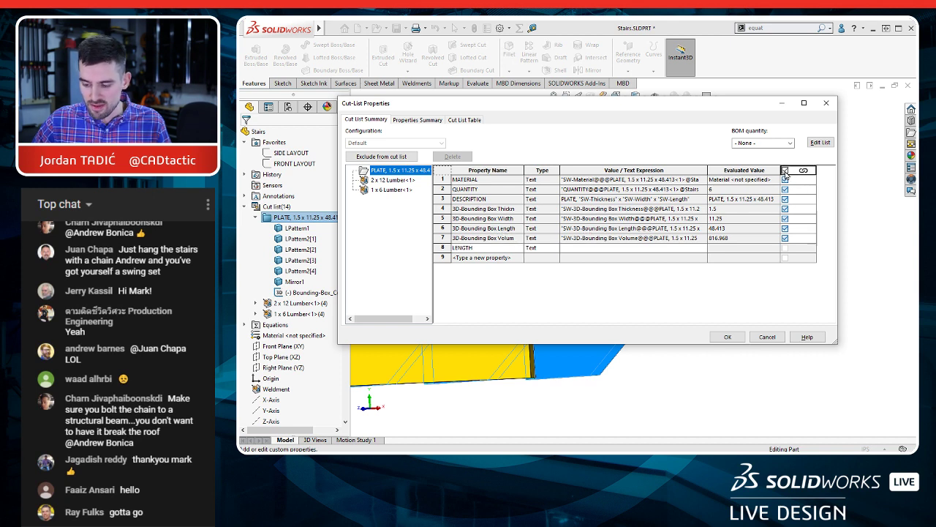
{"action": "left_click", "coordinate": [785, 170]}
Step: Copy the 3D-Bounding Box Length expression into the value of the stringer item's LENGTH property
{"action": "left_click", "coordinate": [590, 238]}
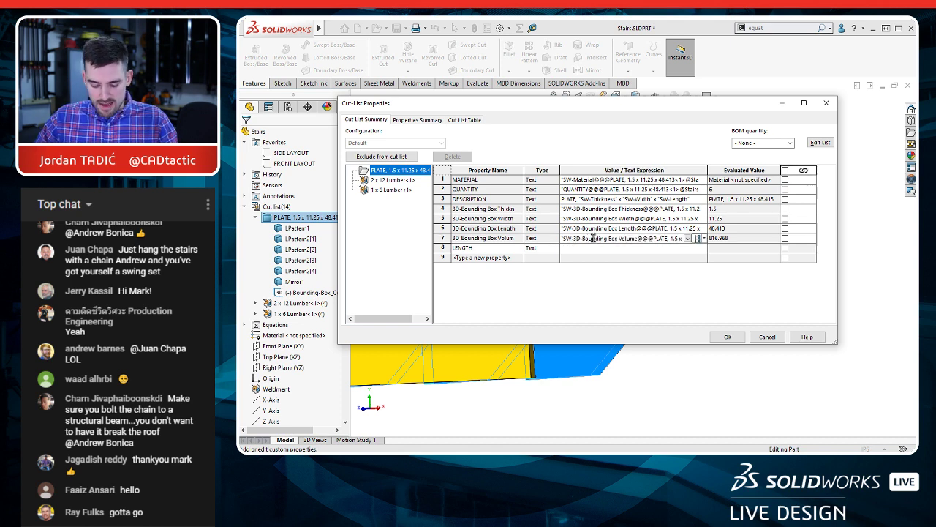
{"action": "left_click", "coordinate": [593, 229]}
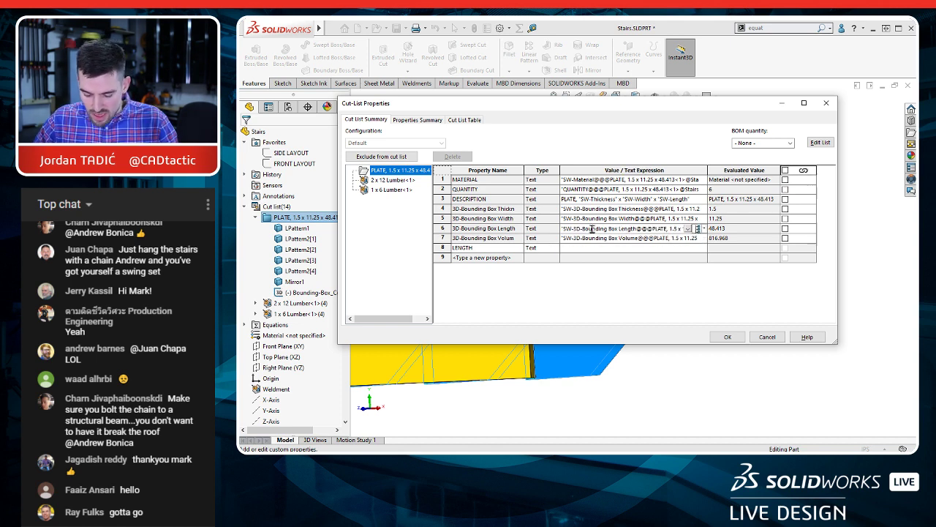
{"action": "key", "text": "ctrl+a"}
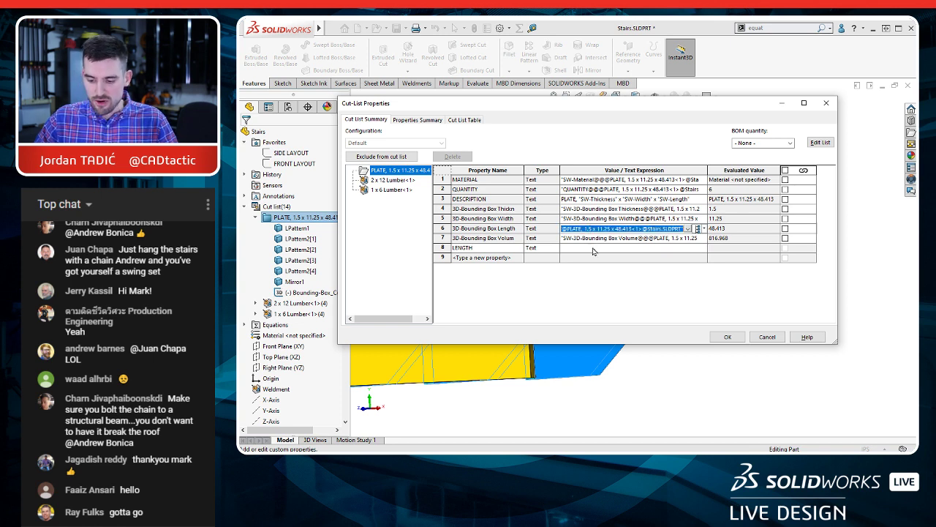
{"action": "left_click", "coordinate": [593, 248]}
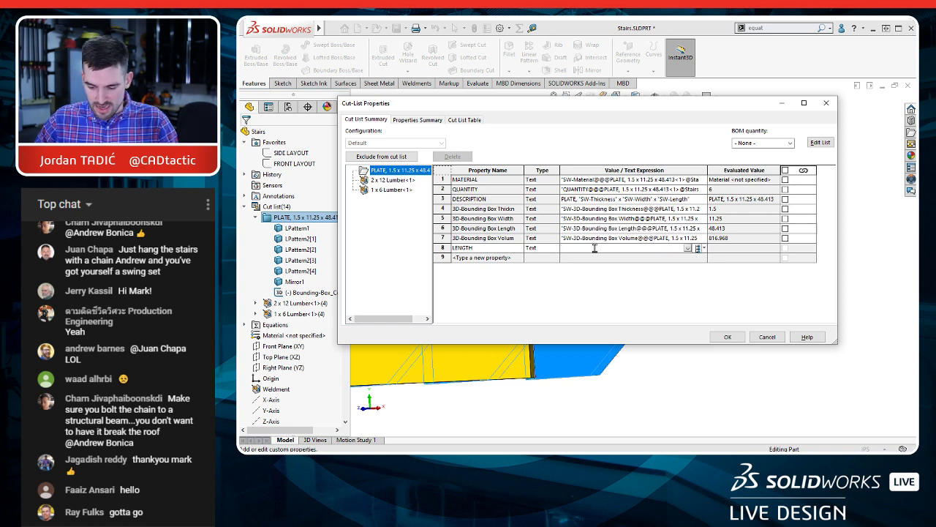
{"action": "key", "text": "ctrl+v"}
{"action": "left_click", "coordinate": [747, 248]}
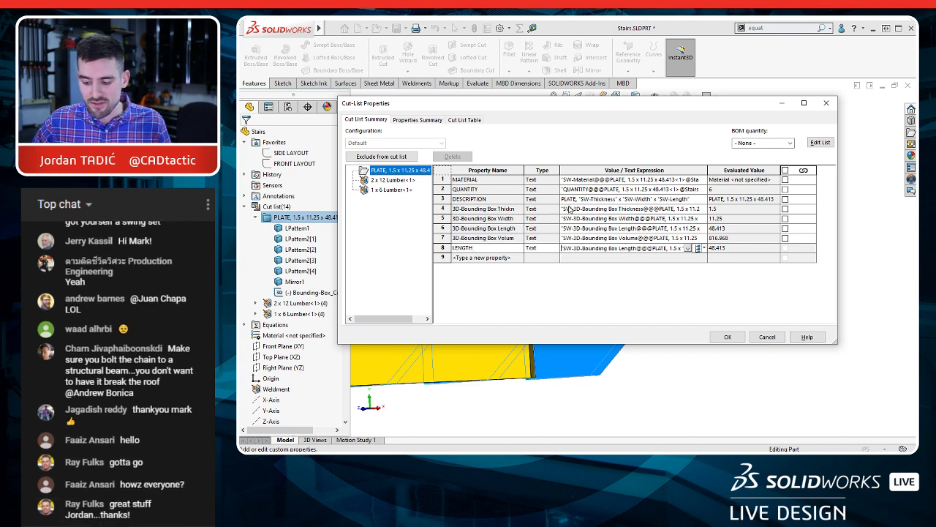
Step: Set the stringer item's DESCRIPTION to 2 x 12 Lumber, apply the properties, and check the cut-list table in the drawing
{"action": "left_click", "coordinate": [637, 199]}
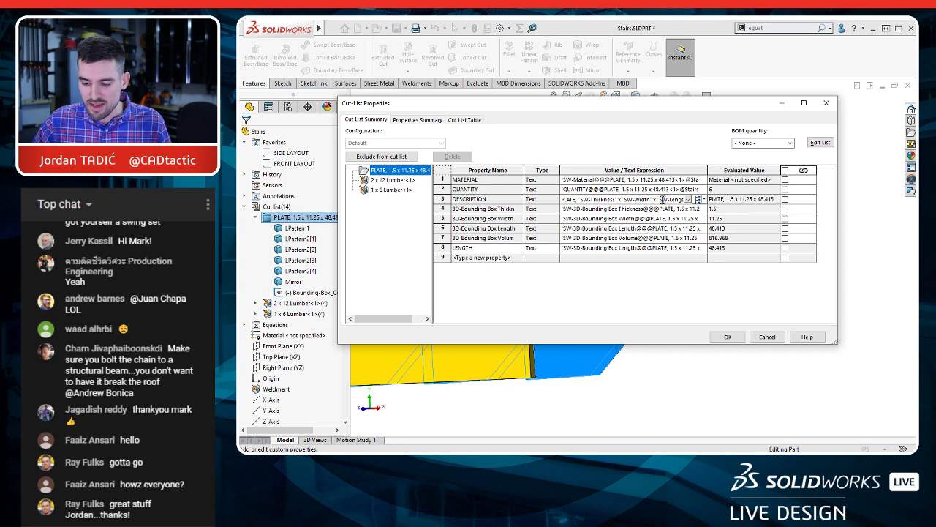
{"action": "key", "text": "ctrl+a"}
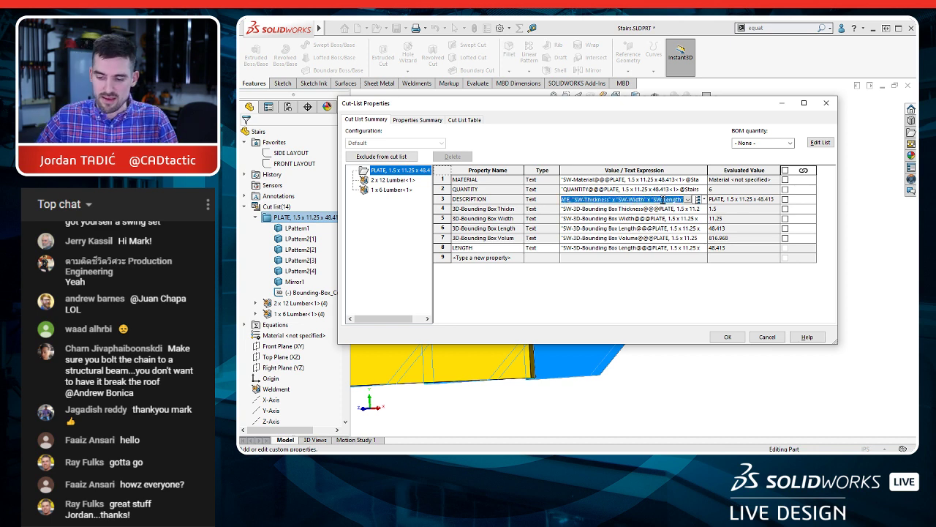
{"action": "type", "text": "\""}
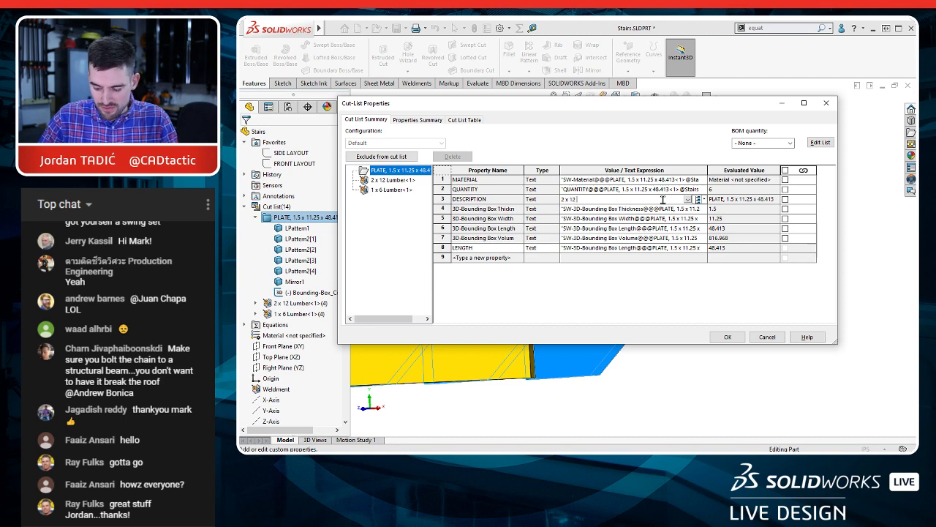
{"action": "left_click", "coordinate": [728, 337]}
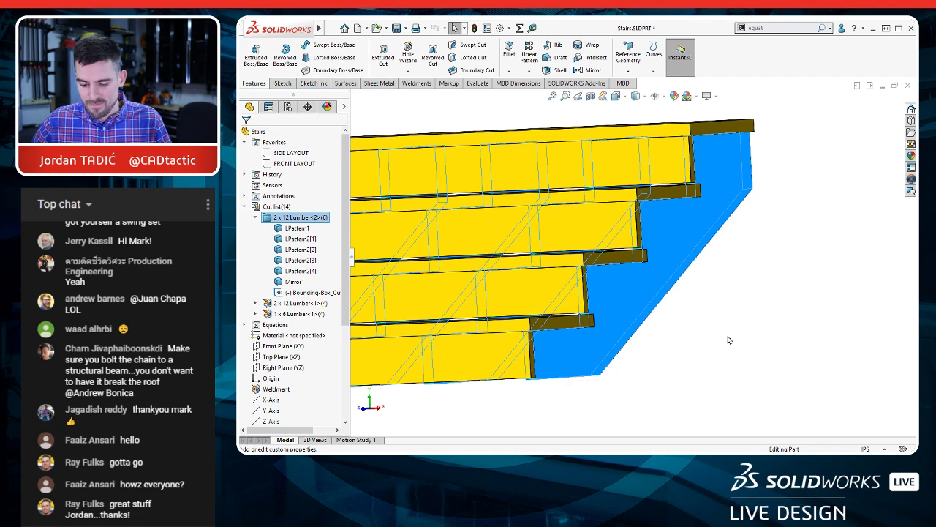
{"action": "left_click", "coordinate": [729, 340]}
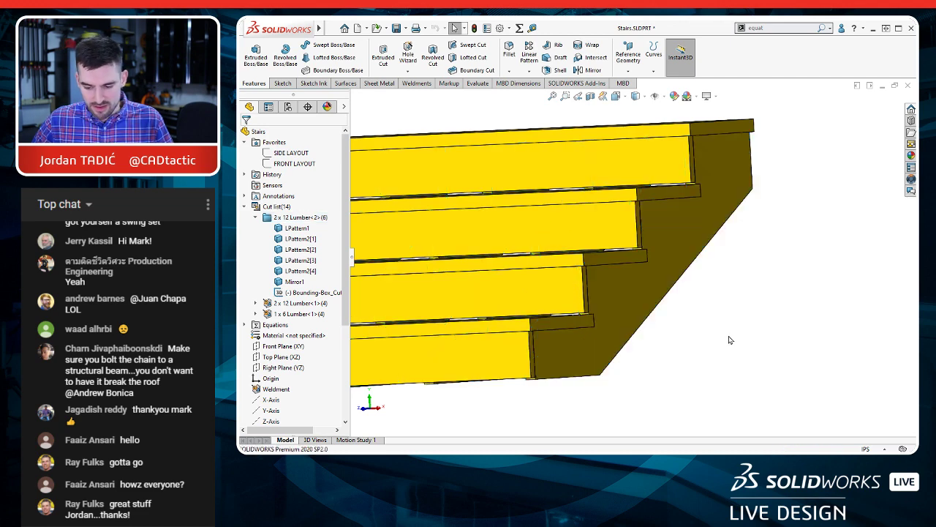
{"action": "key", "text": "ctrl+Tab"}
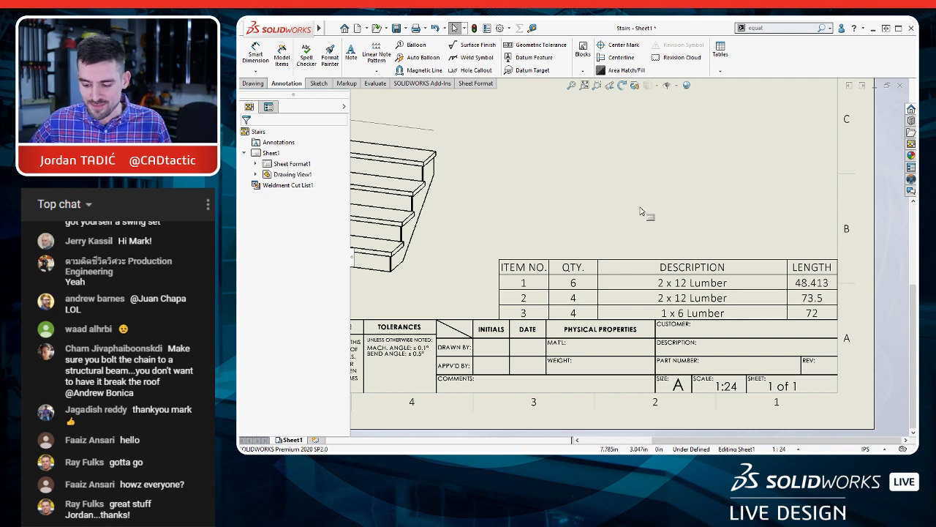
Step: Start a relative view from the stairs' drawing view and limit its scope to the outer stringer body
{"action": "key", "text": "f"}
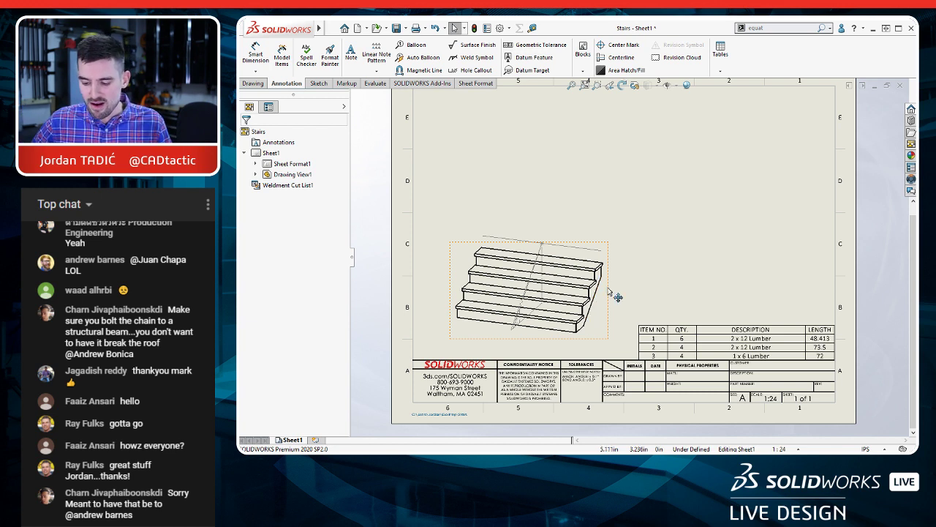
{"action": "right_click", "coordinate": [608, 289]}
{"action": "left_click", "coordinate": [608, 289]}
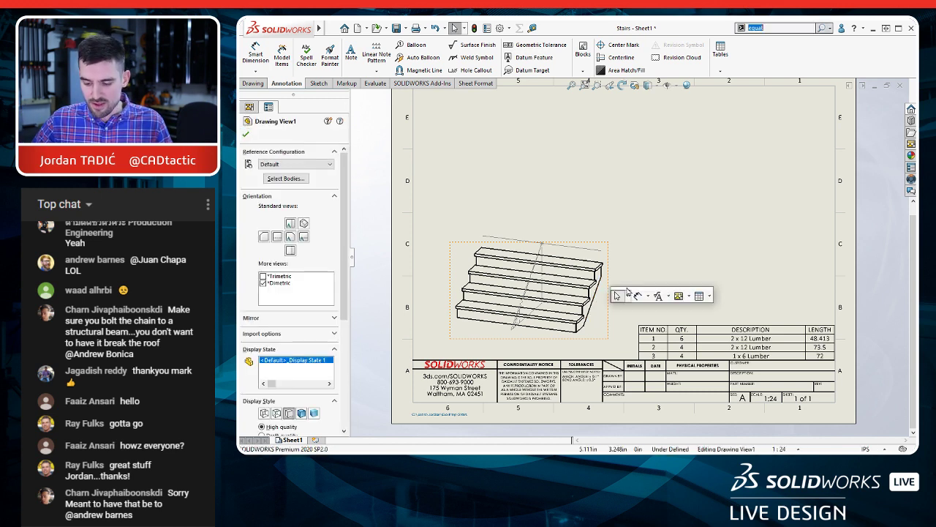
{"action": "left_click", "coordinate": [709, 297]}
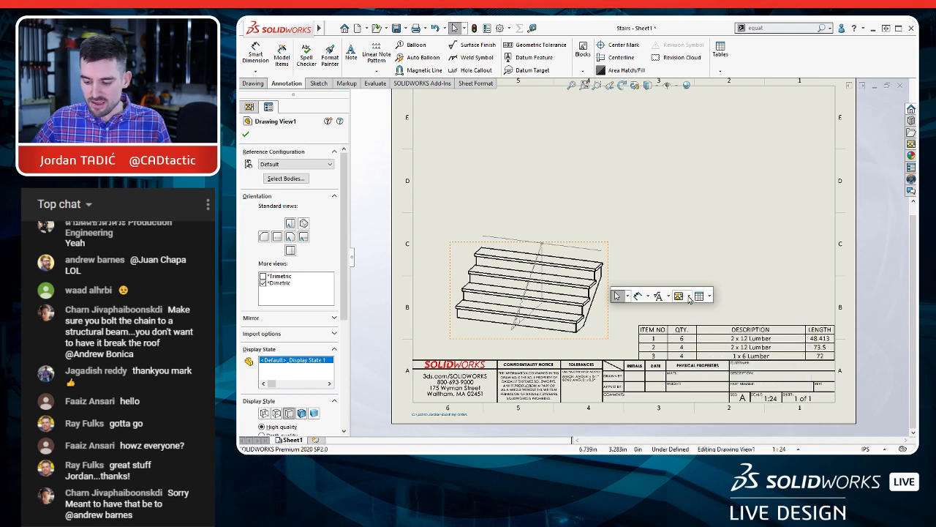
{"action": "left_click", "coordinate": [689, 297]}
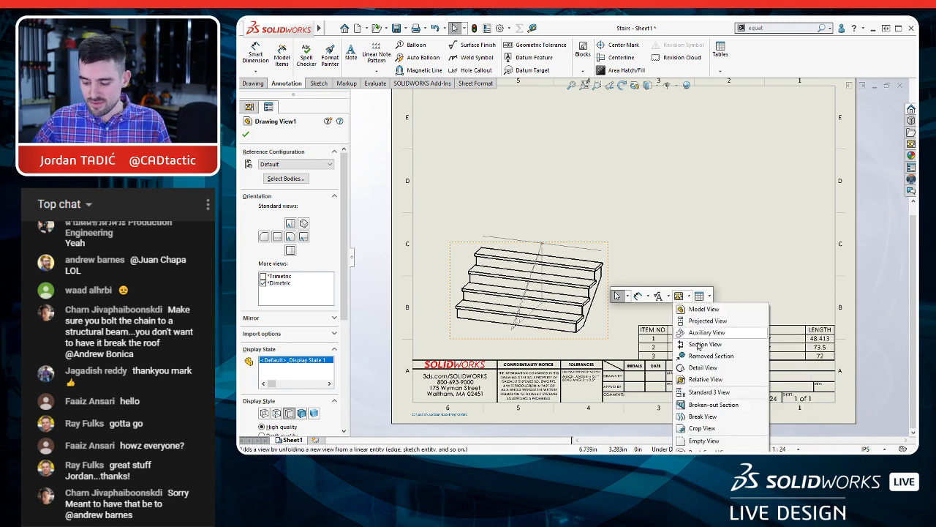
{"action": "left_click", "coordinate": [704, 381]}
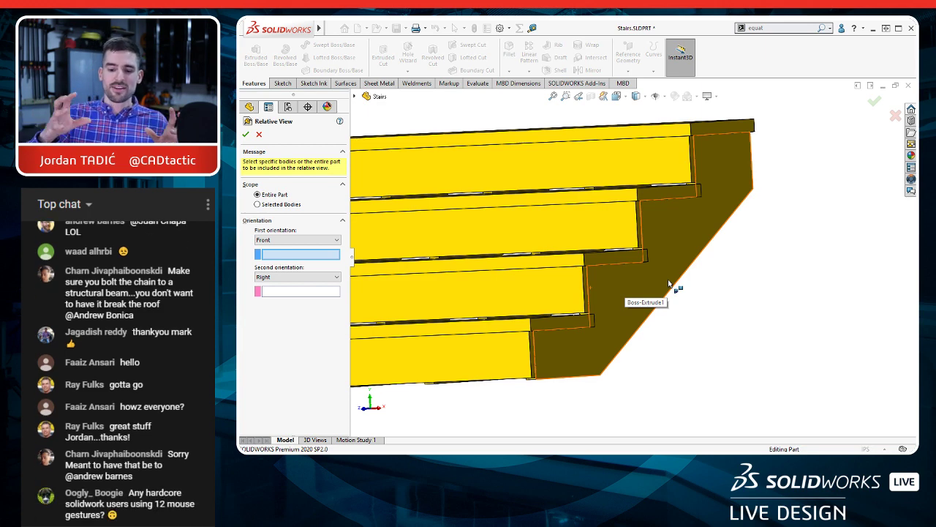
{"action": "scroll", "coordinate": [669, 284], "scroll_direction": "up", "scroll_amount": 5}
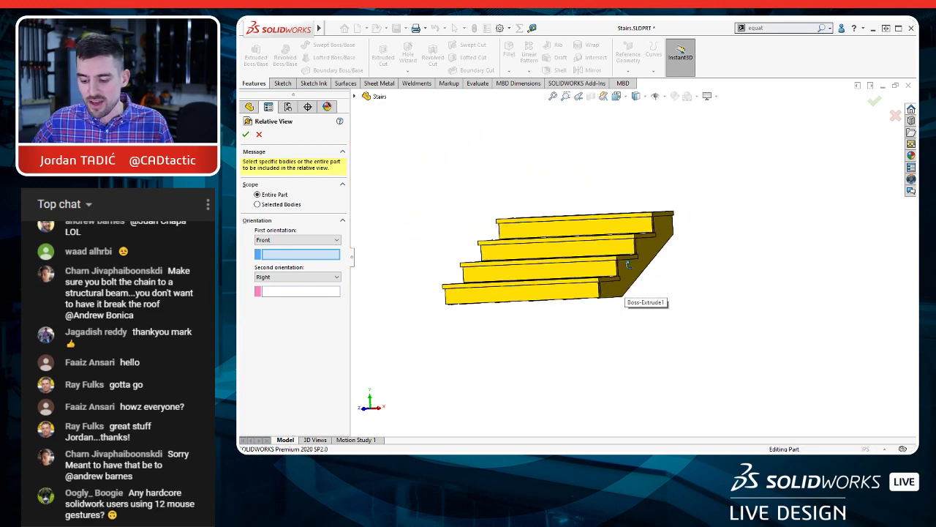
{"action": "middle_click_drag", "start_coordinate": [668, 283], "coordinate": [507, 224]}
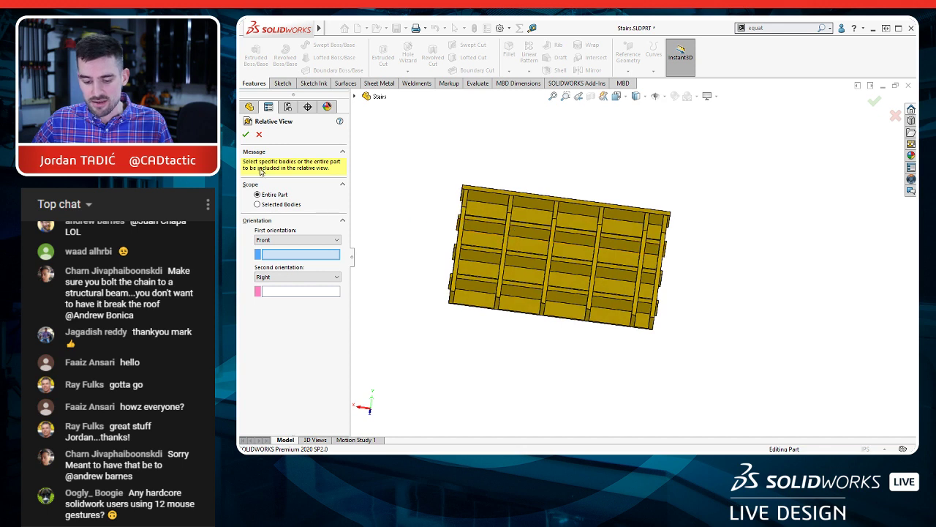
{"action": "scroll", "coordinate": [476, 258], "scroll_direction": "down", "scroll_amount": 2}
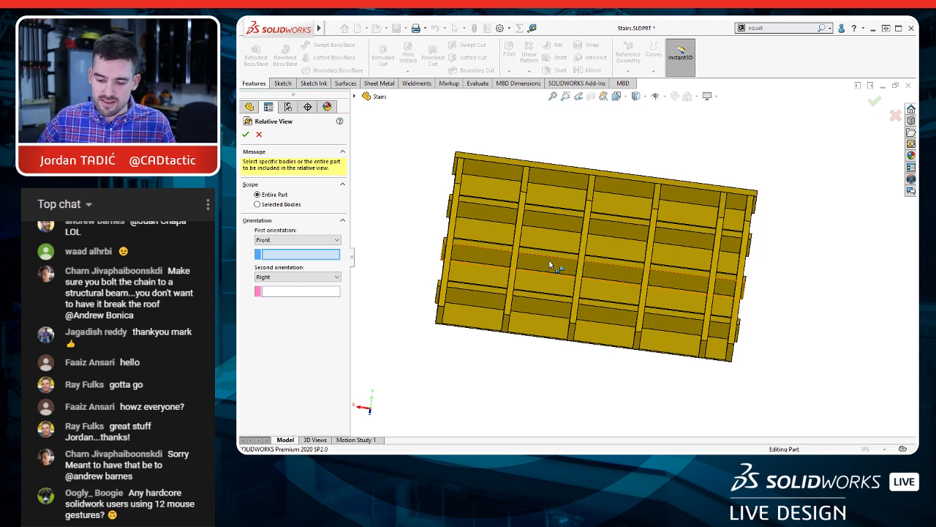
{"action": "left_click", "coordinate": [291, 204]}
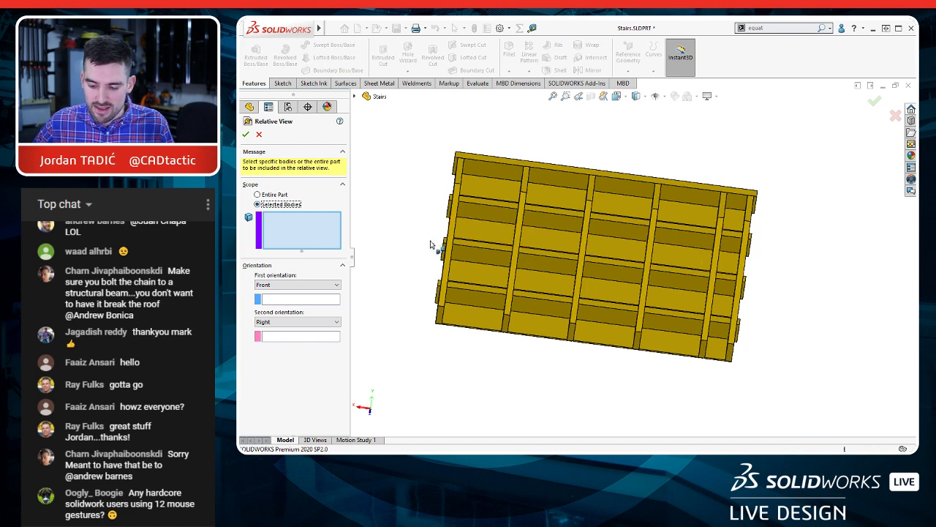
{"action": "left_click", "coordinate": [437, 246]}
{"action": "middle_click_drag", "start_coordinate": [507, 287], "coordinate": [554, 272]}
{"action": "left_click", "coordinate": [668, 284]}
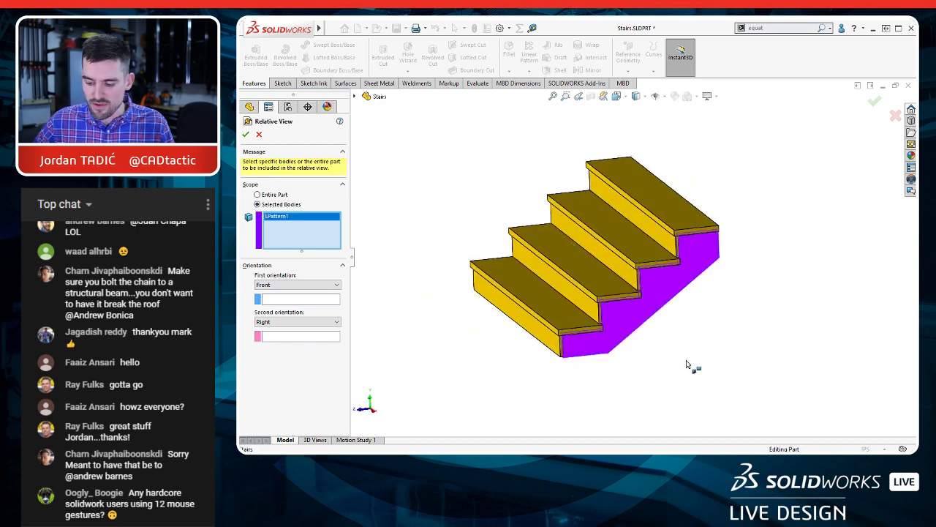
Step: Orient the relative view with the stringer's side face as Front and its long lower edge face as Bottom, and place it above the stairs view
{"action": "left_click", "coordinate": [292, 299]}
{"action": "left_click", "coordinate": [636, 313]}
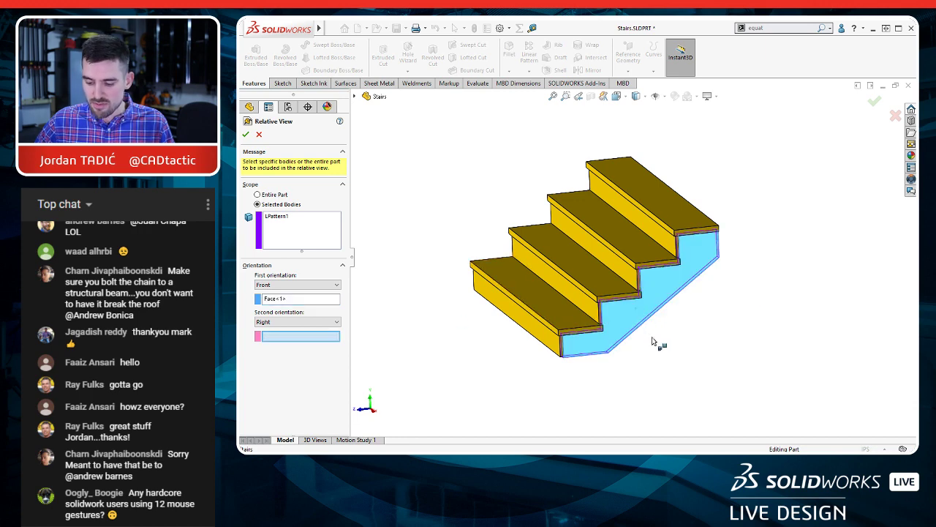
{"action": "scroll", "coordinate": [563, 170], "scroll_direction": "down", "scroll_amount": 5}
{"action": "scroll", "coordinate": [563, 169], "scroll_direction": "down", "scroll_amount": 2}
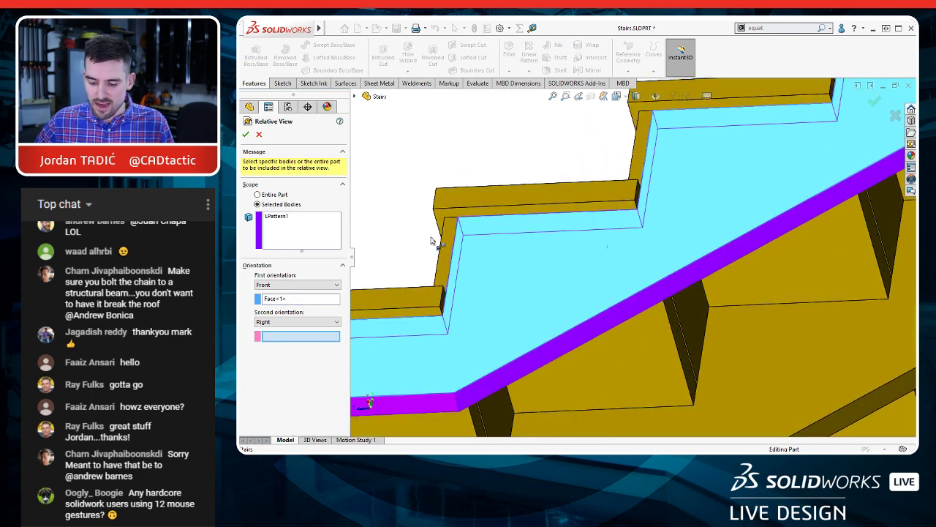
{"action": "left_click", "coordinate": [296, 323]}
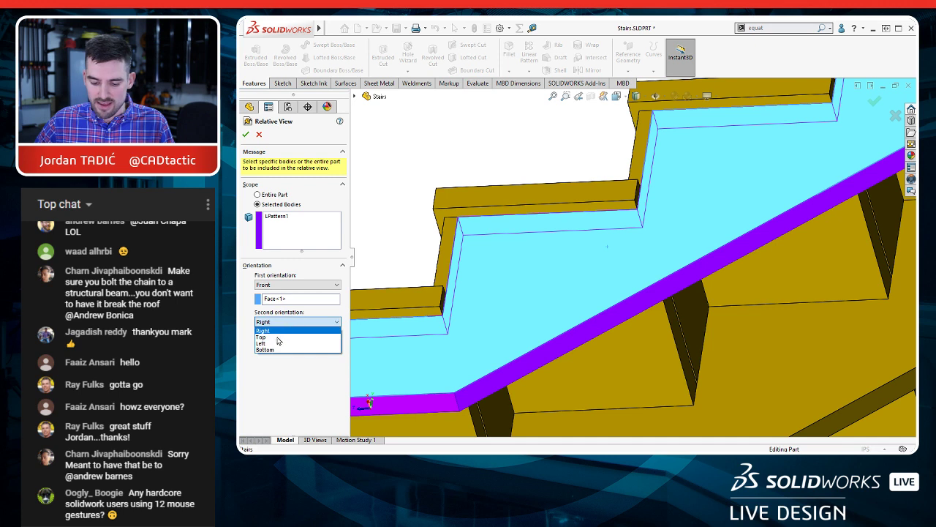
{"action": "left_click", "coordinate": [294, 339]}
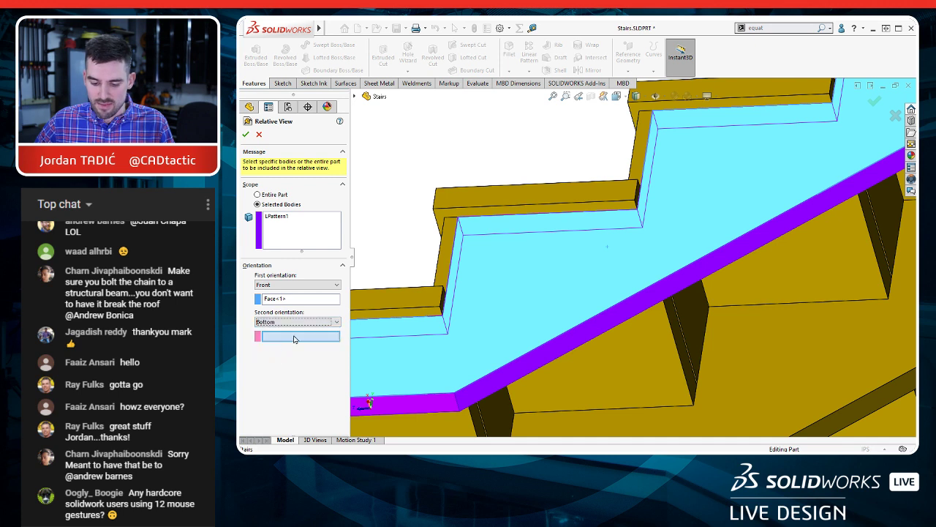
{"action": "left_click", "coordinate": [551, 349]}
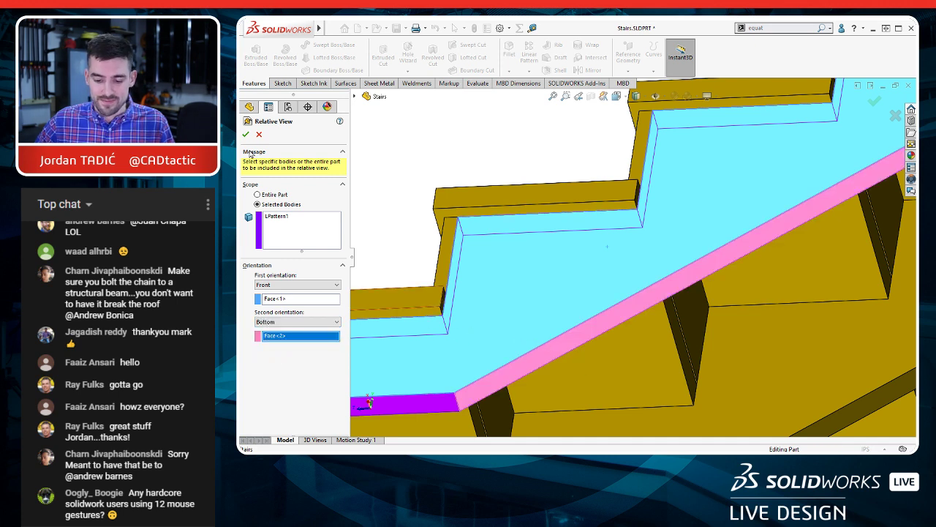
{"action": "left_click", "coordinate": [245, 134]}
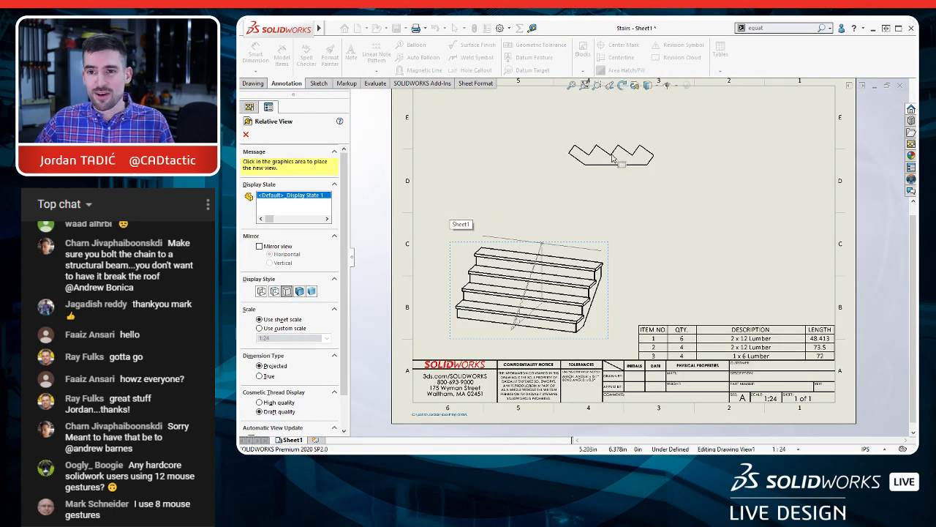
{"action": "left_click", "coordinate": [596, 156]}
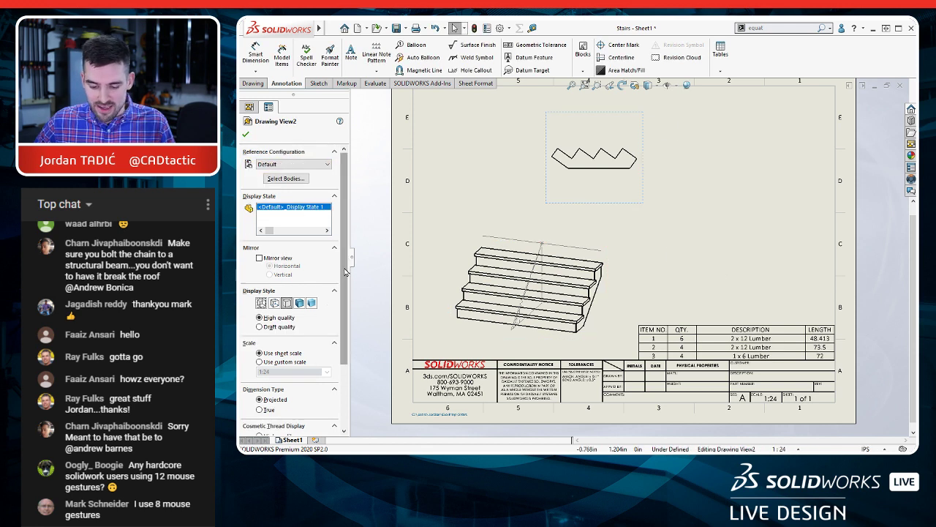
Step: Set the stringer view to a custom scale of 1:8 and reposition it on the sheet
{"action": "left_click", "coordinate": [281, 362]}
{"action": "left_click", "coordinate": [291, 370]}
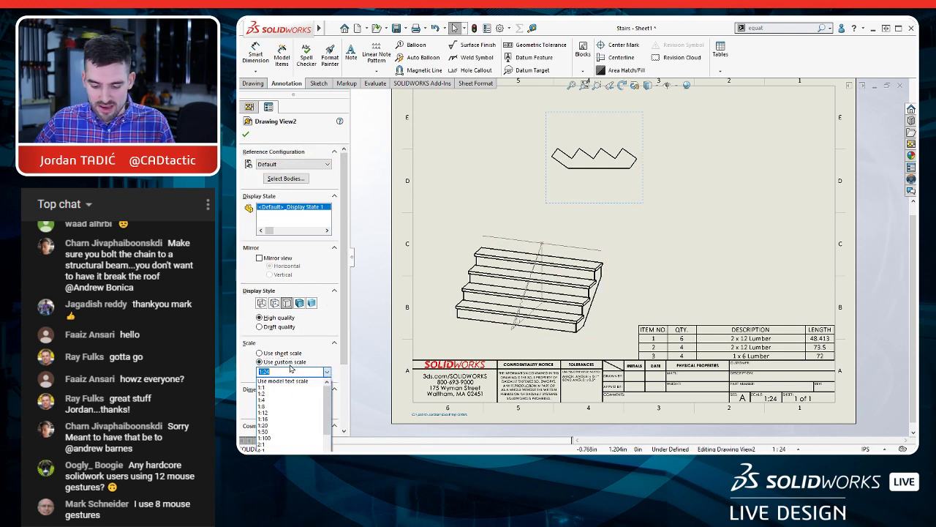
{"action": "left_click", "coordinate": [272, 407]}
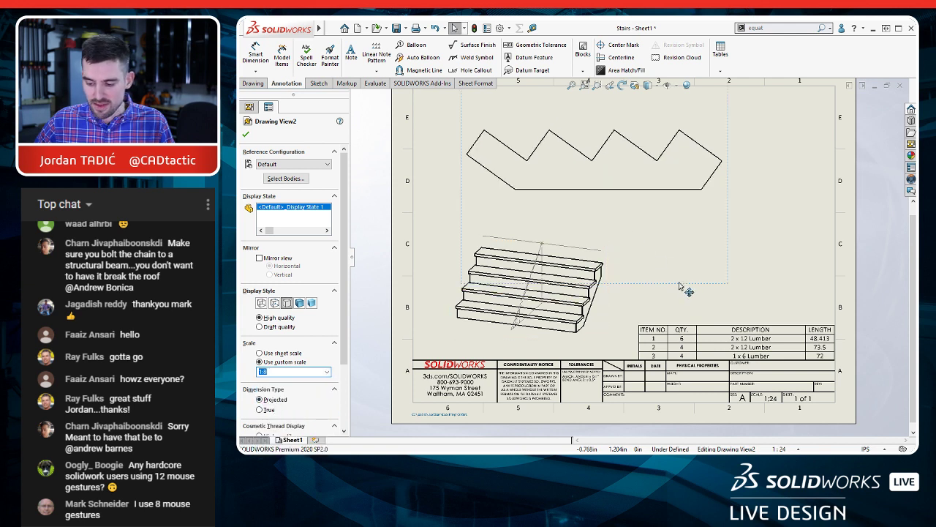
{"action": "left_click_drag", "start_coordinate": [680, 284], "coordinate": [714, 283]}
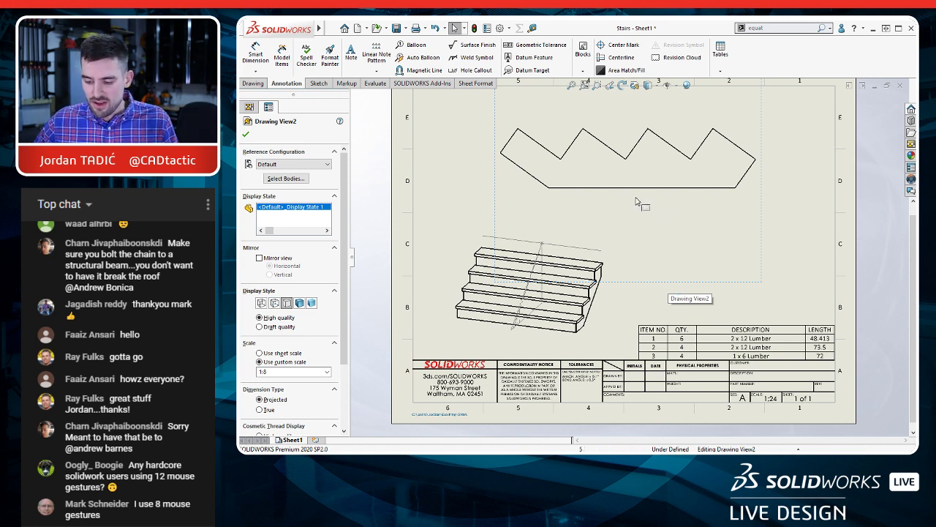
Step: Lock focus on the stringer view and sketch a horizontal line outward from the first peak, joined by a second line to the adjacent end corner
{"action": "double_click", "coordinate": [502, 128]}
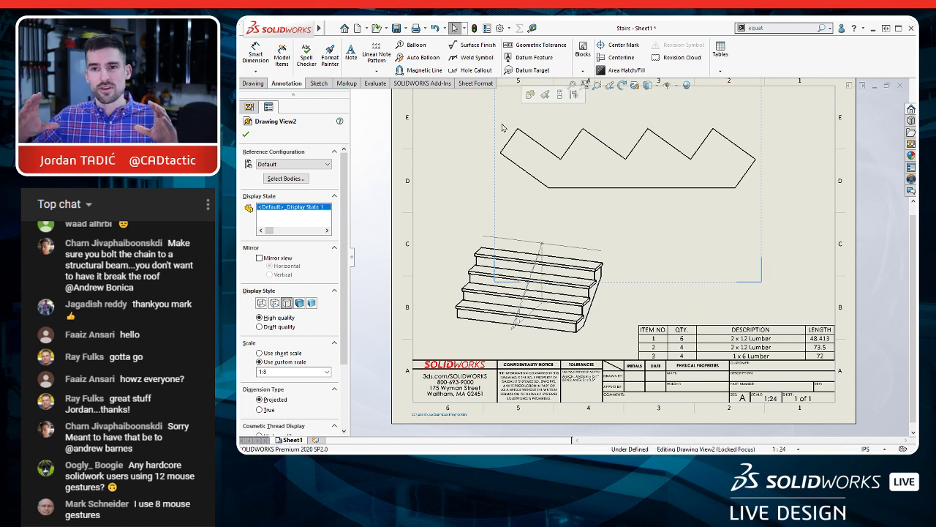
{"action": "scroll", "coordinate": [512, 139], "scroll_direction": "up", "scroll_amount": 5}
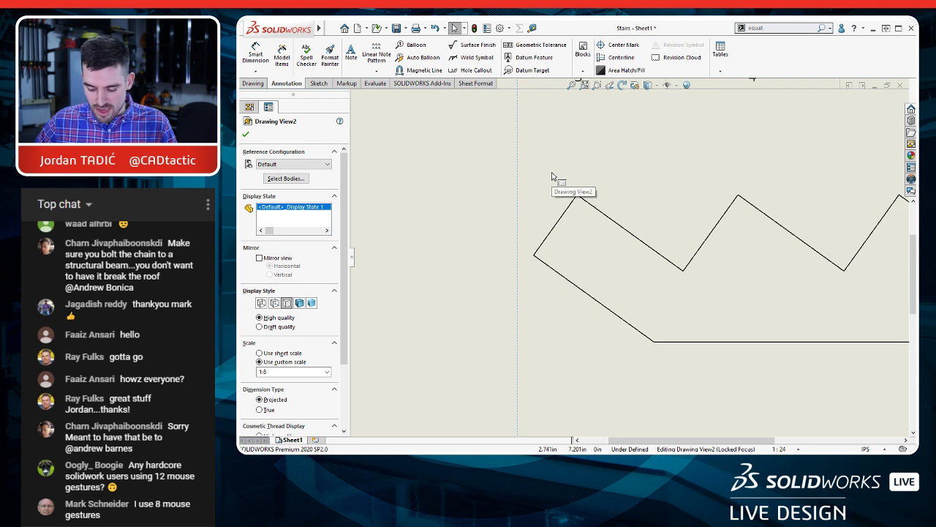
{"action": "key", "text": "l"}
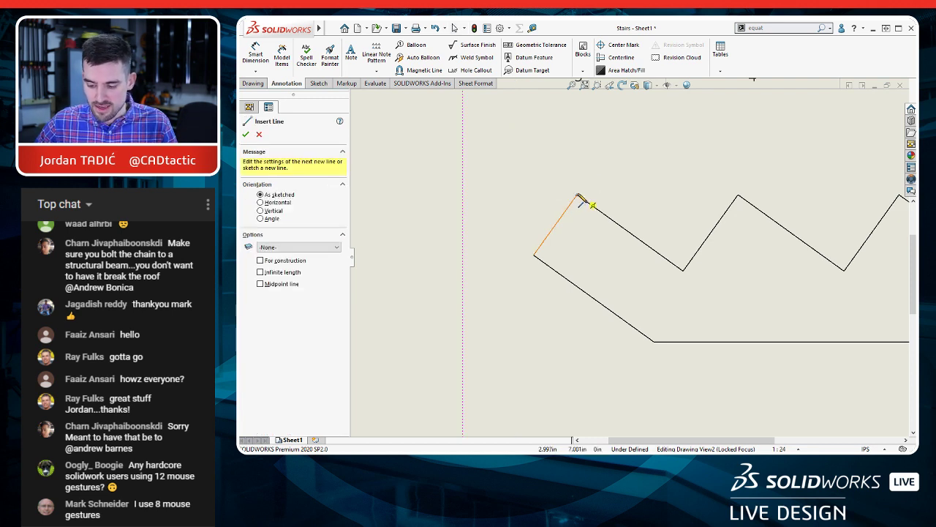
{"action": "left_click", "coordinate": [577, 196]}
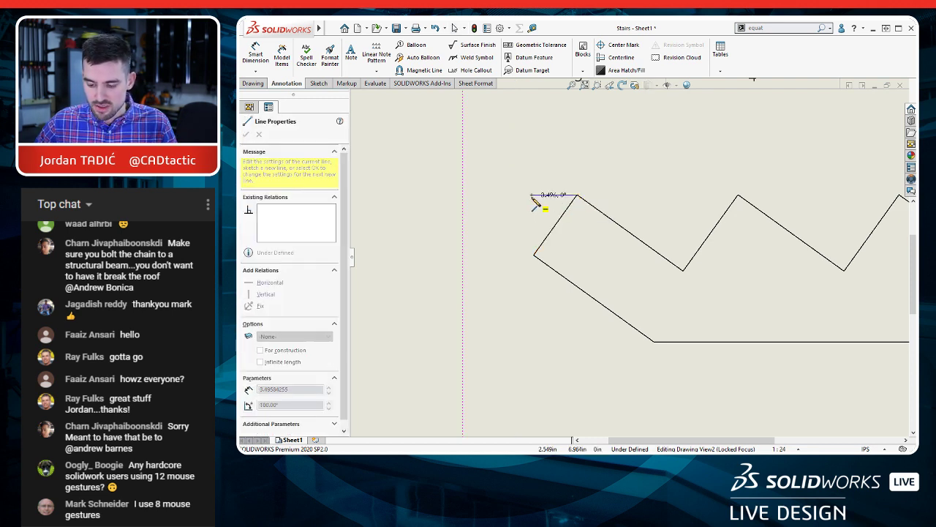
{"action": "left_click", "coordinate": [528, 195]}
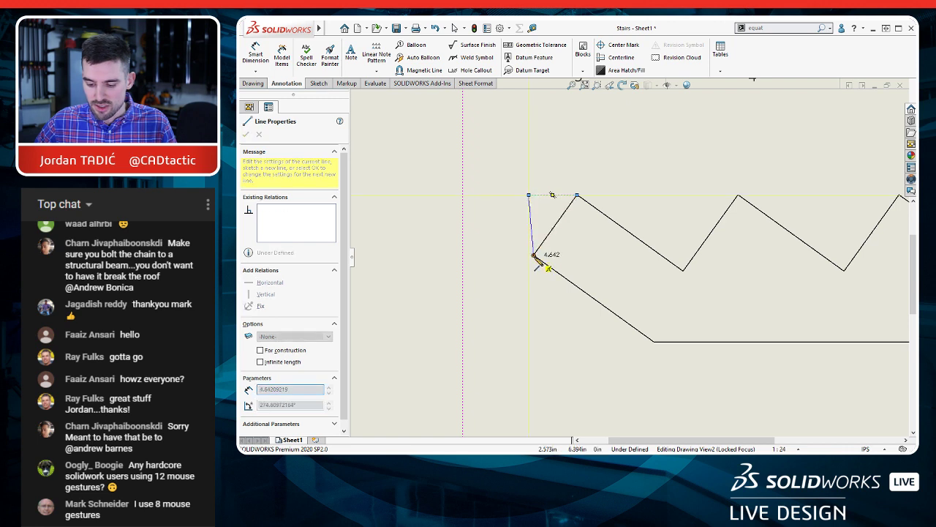
{"action": "left_click", "coordinate": [533, 255]}
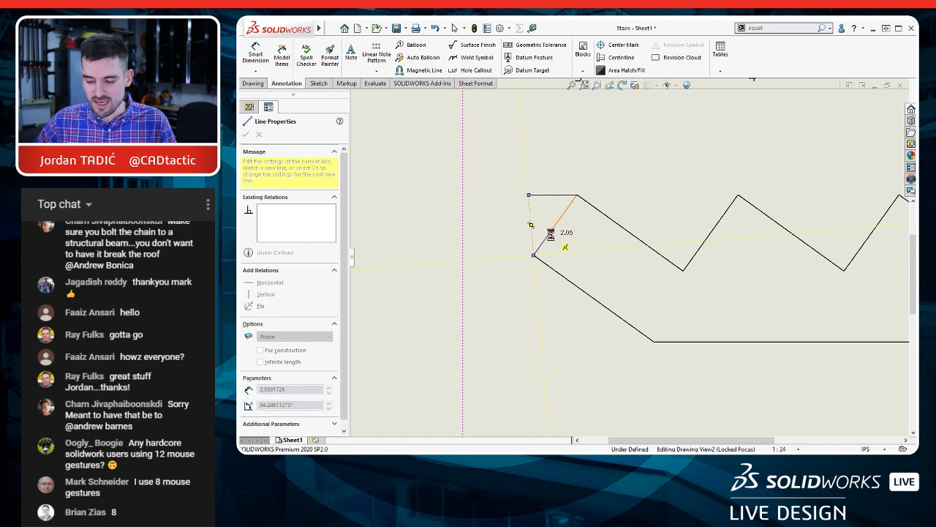
{"action": "key", "text": "Escape"}
Step: Make the second sketched line vertical and convert both lines to construction geometry
{"action": "left_click", "coordinate": [532, 216]}
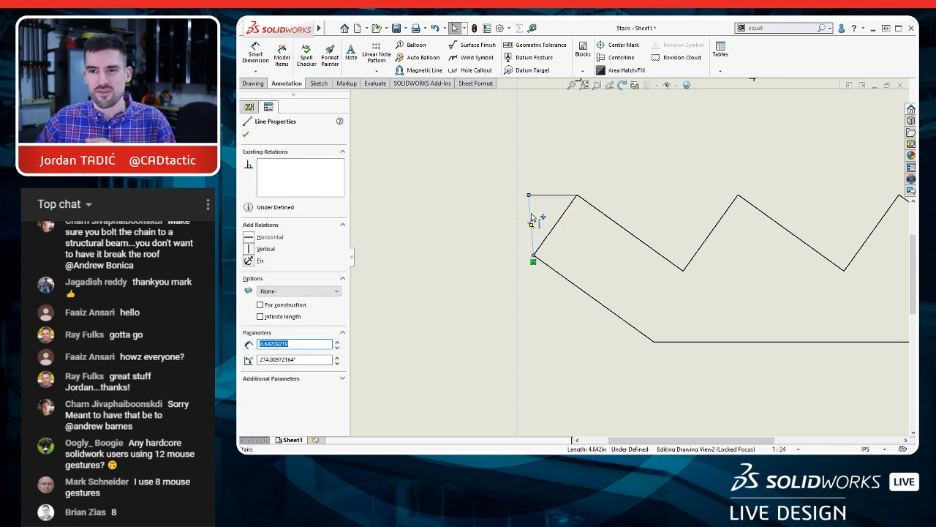
{"action": "left_click", "coordinate": [249, 252]}
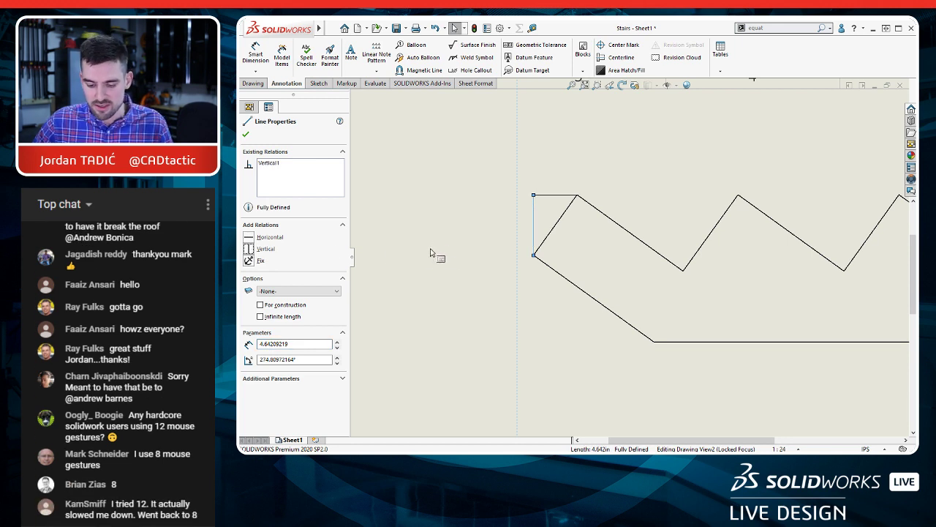
{"action": "left_click", "coordinate": [568, 158]}
{"action": "left_click", "coordinate": [526, 204]}
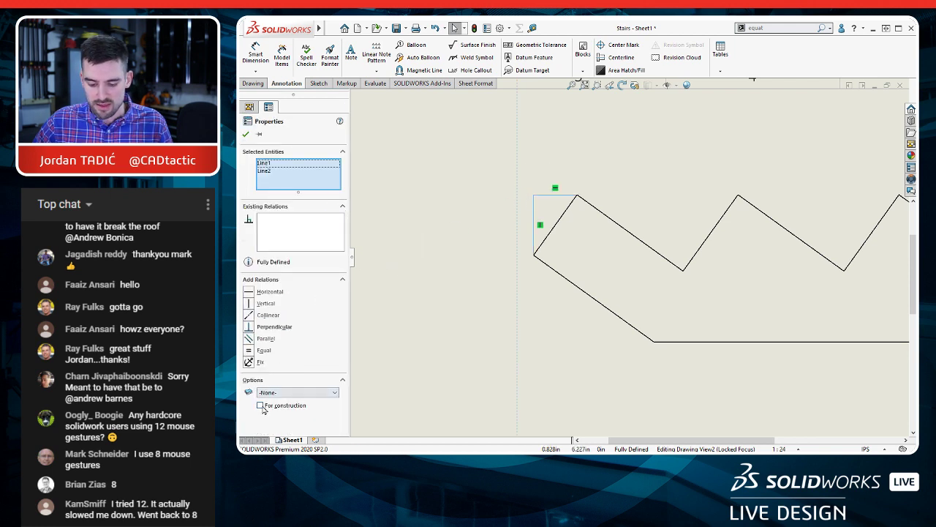
{"action": "left_click", "coordinate": [260, 406]}
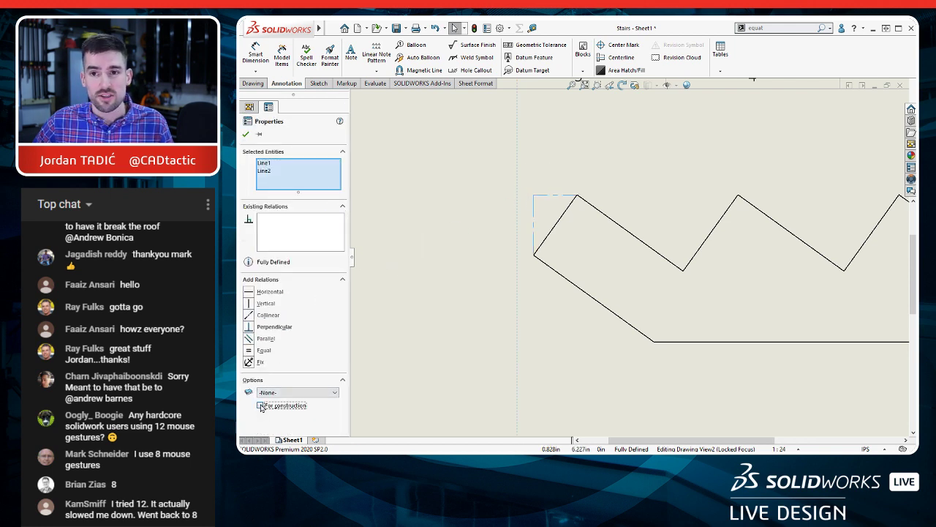
{"action": "left_click", "coordinate": [500, 170]}
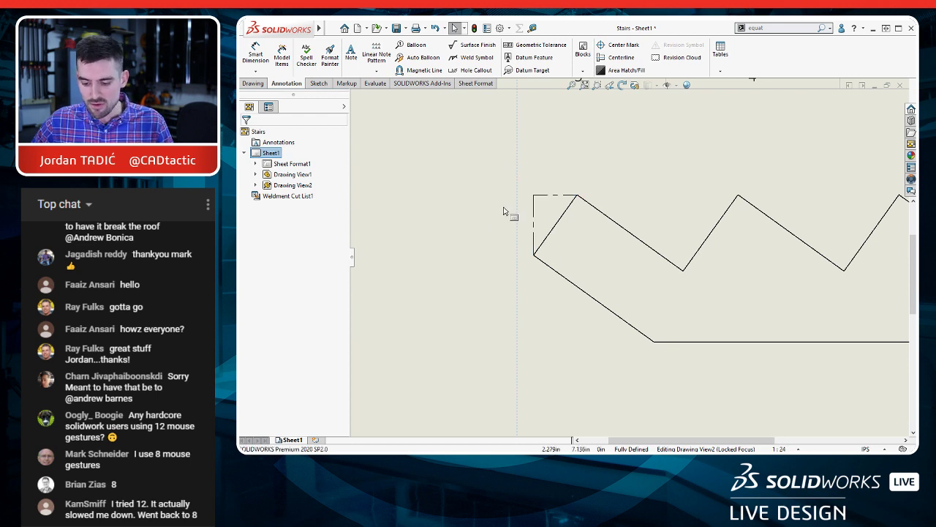
Step: Add horizontal ordinate dimensions from the vertical construction line as zero to the stringer's first two peaks and first two notch corners
{"action": "key", "text": "d"}
{"action": "key", "text": "Escape"}
{"action": "key", "text": "Escape"}
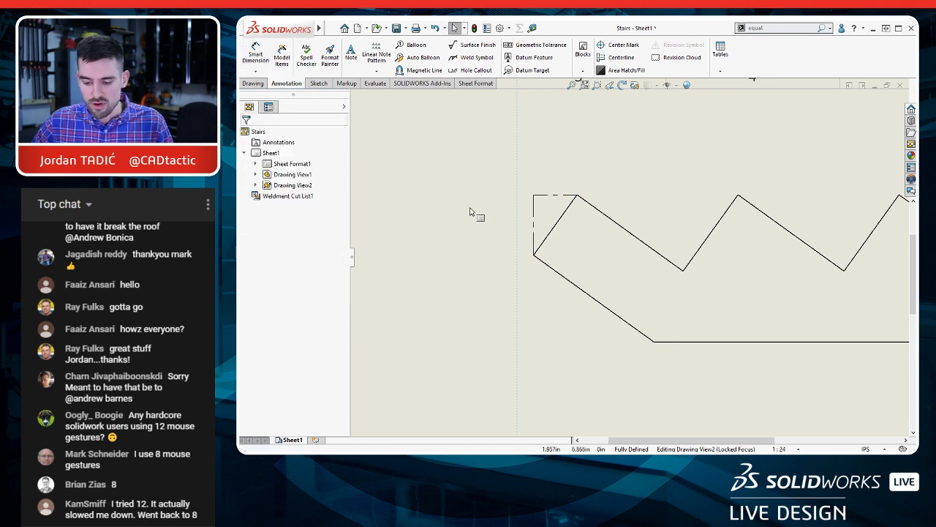
{"action": "left_click", "coordinate": [465, 207]}
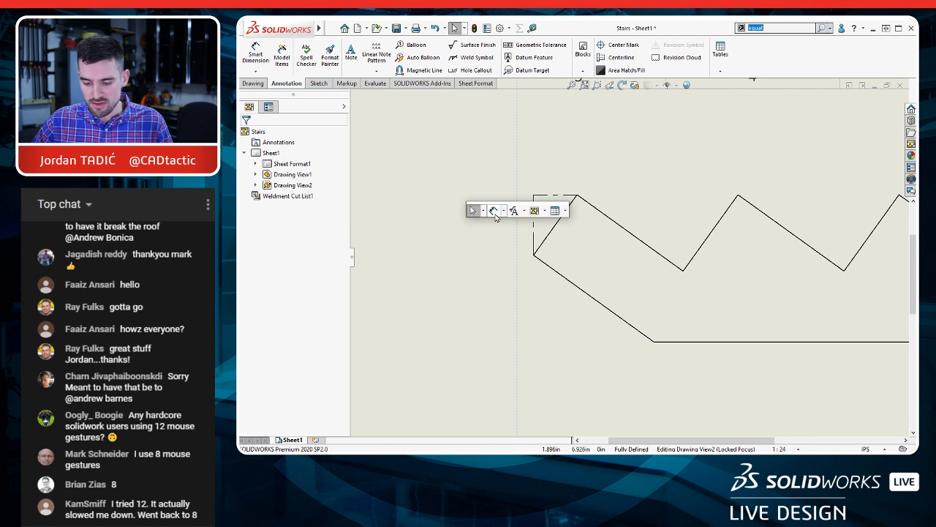
{"action": "left_click", "coordinate": [496, 211]}
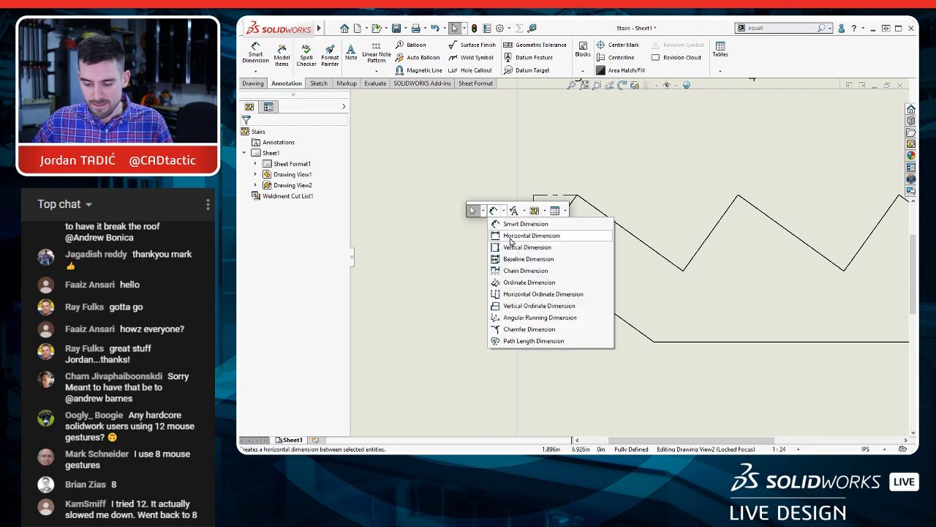
{"action": "left_click", "coordinate": [521, 294]}
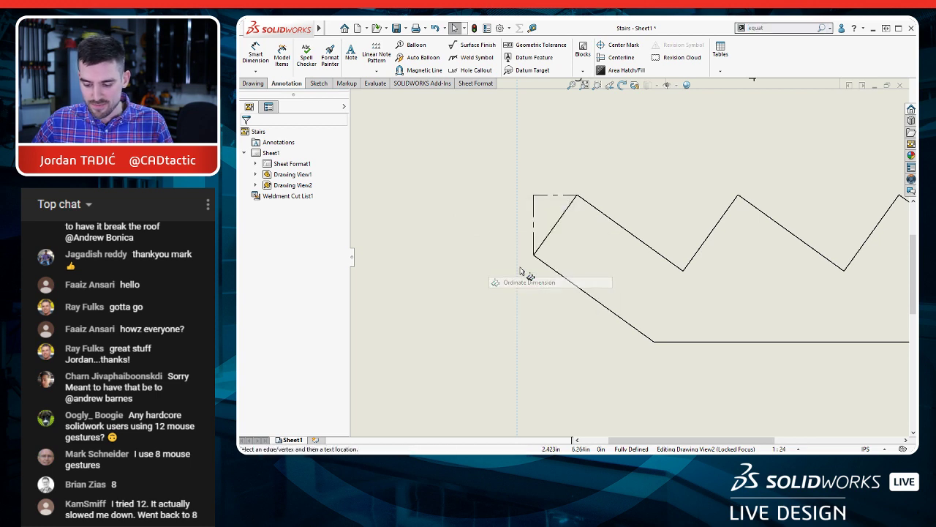
{"action": "left_click", "coordinate": [532, 145]}
{"action": "left_click", "coordinate": [577, 197]}
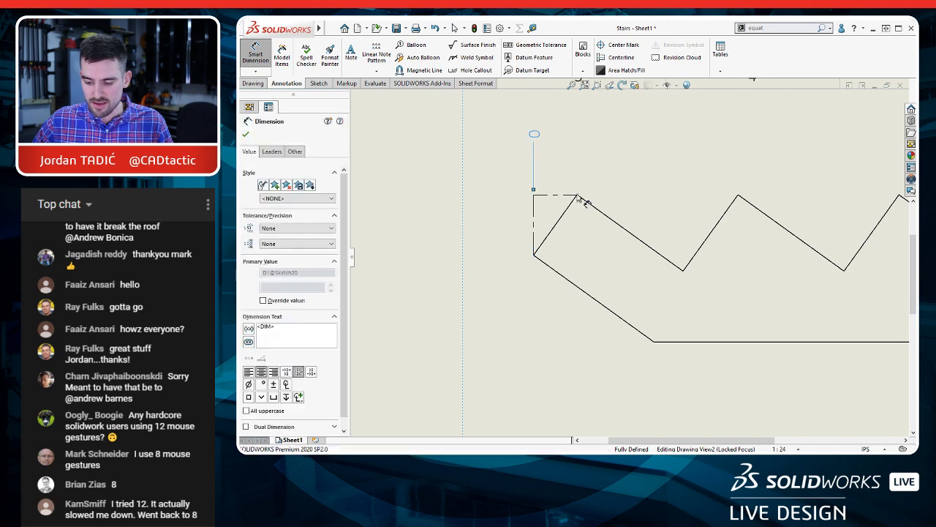
{"action": "left_click", "coordinate": [684, 270]}
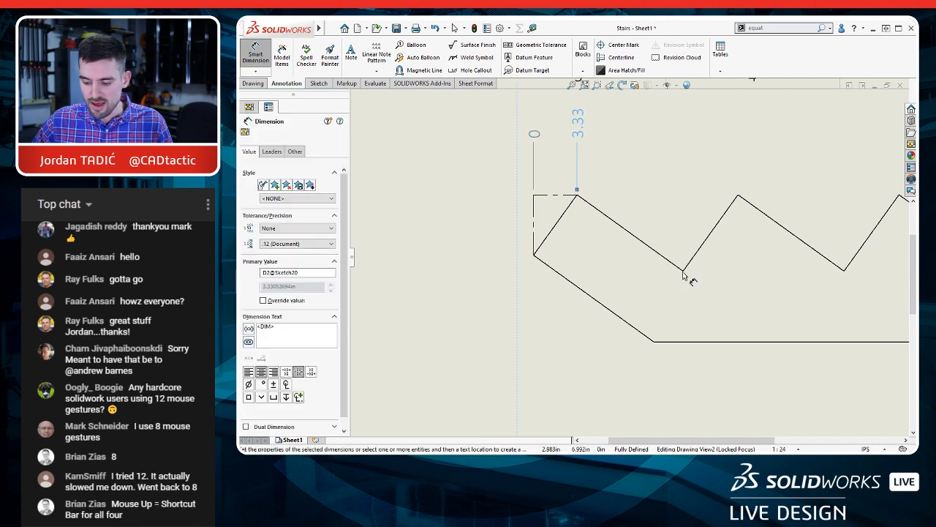
{"action": "left_click", "coordinate": [738, 196]}
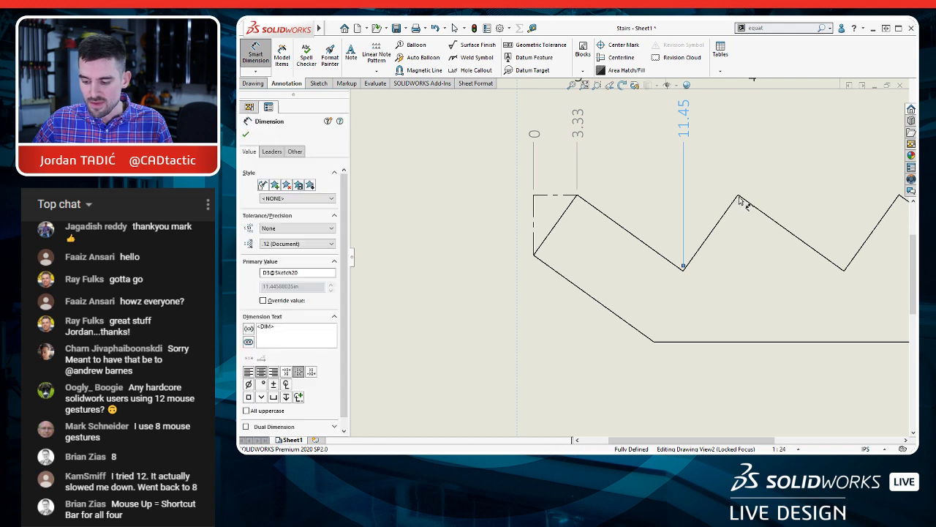
{"action": "left_click", "coordinate": [844, 267]}
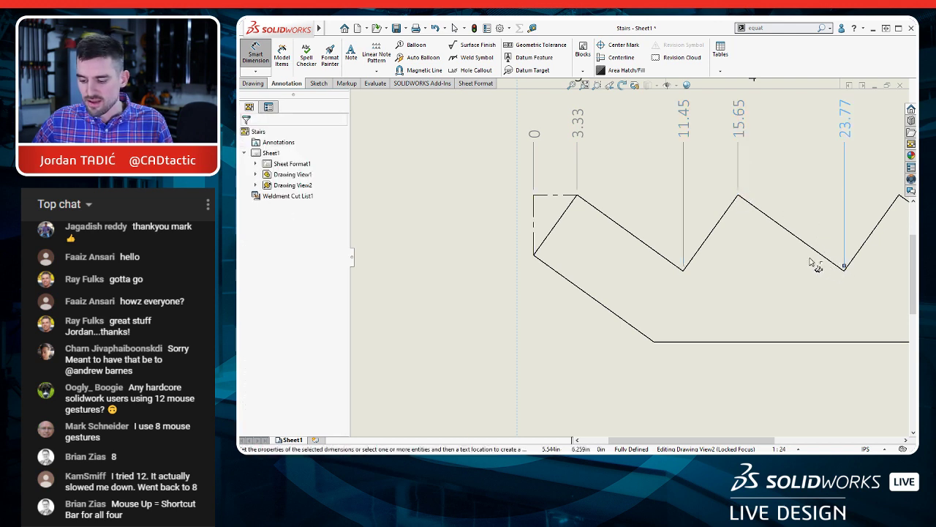
Step: Continue the horizontal ordinate dimensions to the last two peaks, the third notch corner and the far end corner
{"action": "scroll", "coordinate": [775, 250], "scroll_direction": "up", "scroll_amount": 7}
{"action": "scroll", "coordinate": [785, 251], "scroll_direction": "down", "scroll_amount": 5}
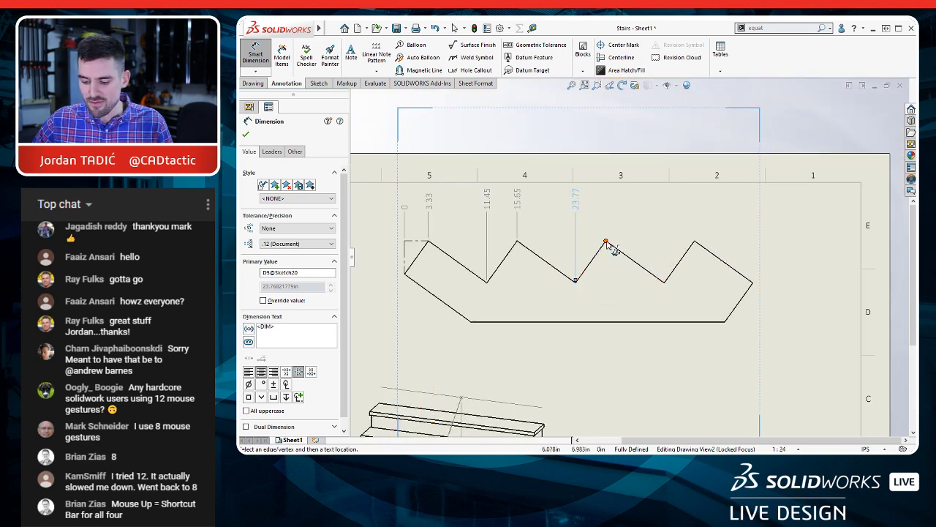
{"action": "left_click", "coordinate": [606, 241]}
{"action": "left_click", "coordinate": [664, 285]}
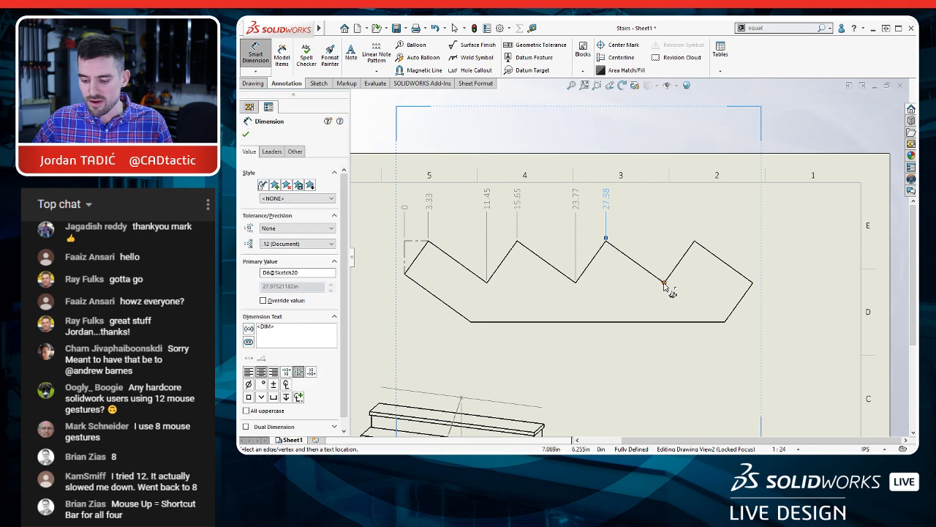
{"action": "left_click", "coordinate": [695, 241]}
{"action": "left_click", "coordinate": [754, 284]}
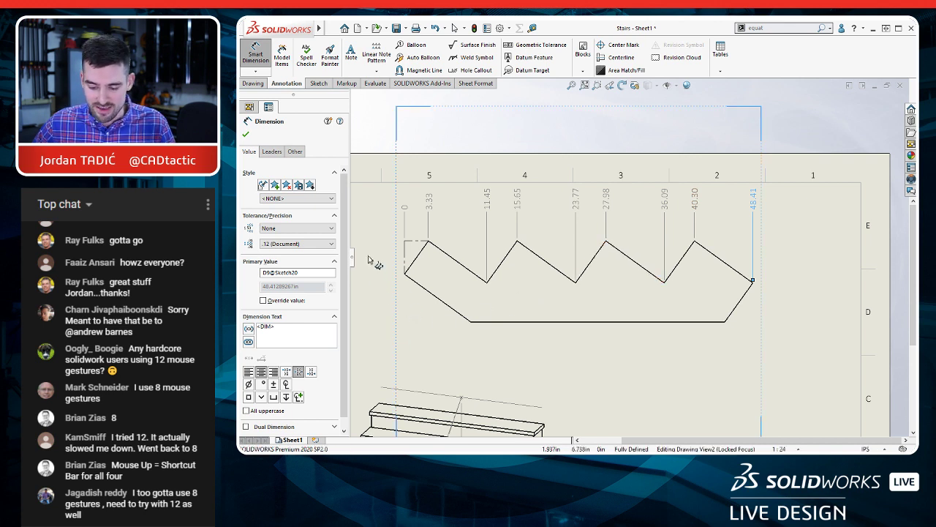
{"action": "key", "text": "Escape"}
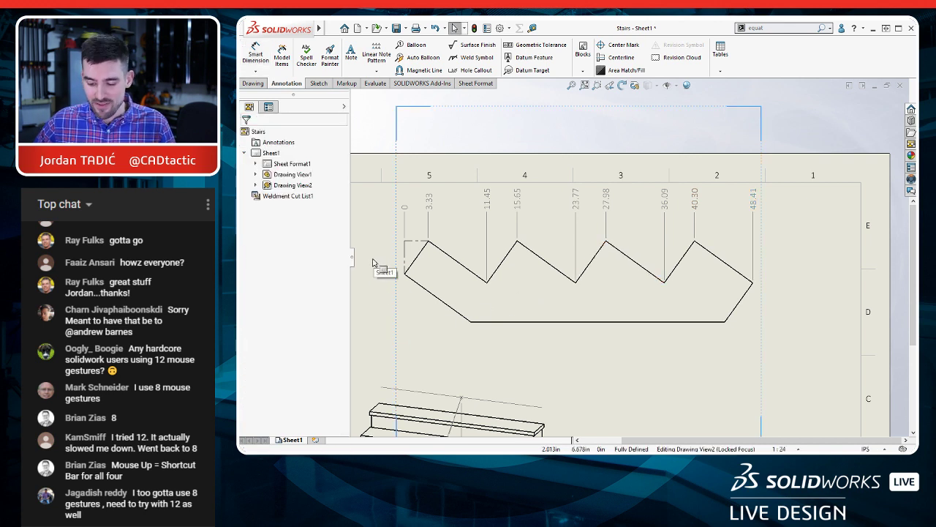
Step: Add vertical ordinate dimensions from the horizontal construction line as zero to the stringer's near end corner, first notch corner and near bottom corner
{"action": "scroll", "coordinate": [389, 262], "scroll_direction": "up", "scroll_amount": 3}
{"action": "scroll", "coordinate": [415, 264], "scroll_direction": "down", "scroll_amount": 3}
{"action": "key", "text": "w"}
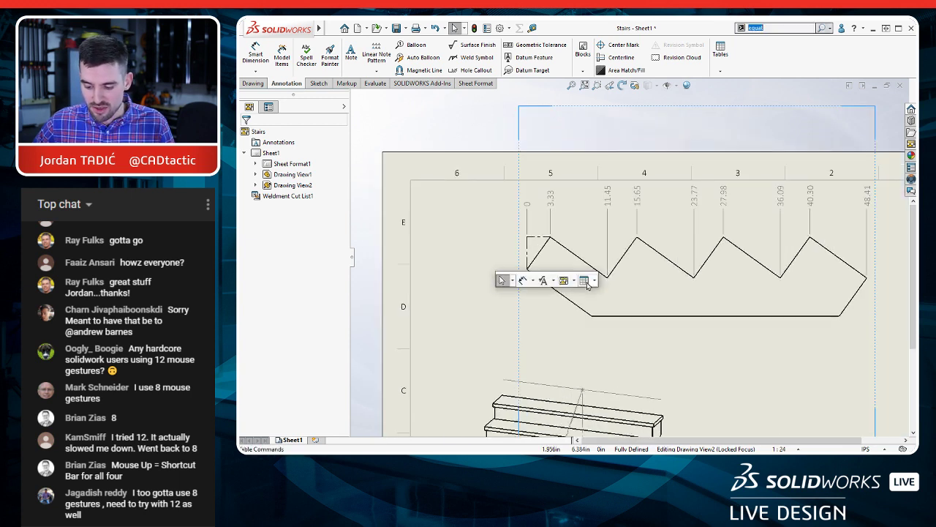
{"action": "left_click", "coordinate": [523, 280]}
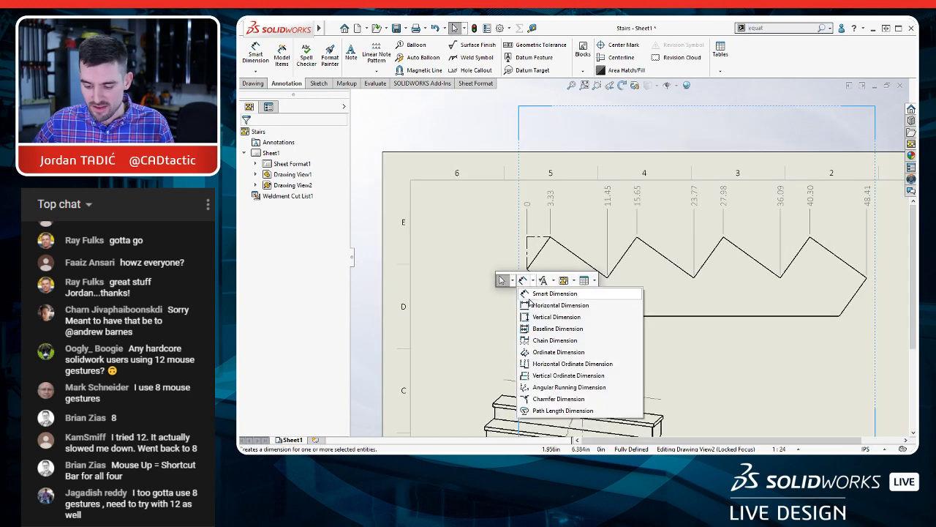
{"action": "left_click", "coordinate": [541, 352]}
{"action": "left_click", "coordinate": [503, 242]}
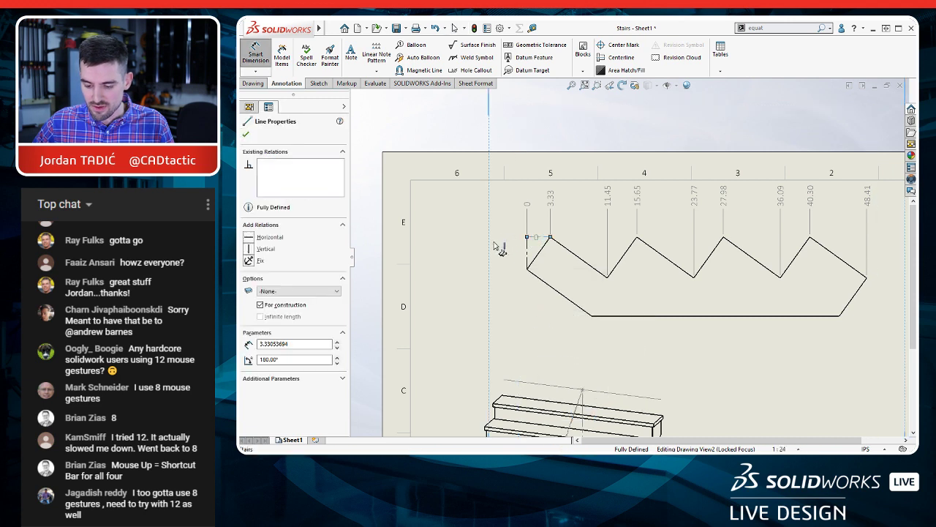
{"action": "left_click", "coordinate": [526, 270]}
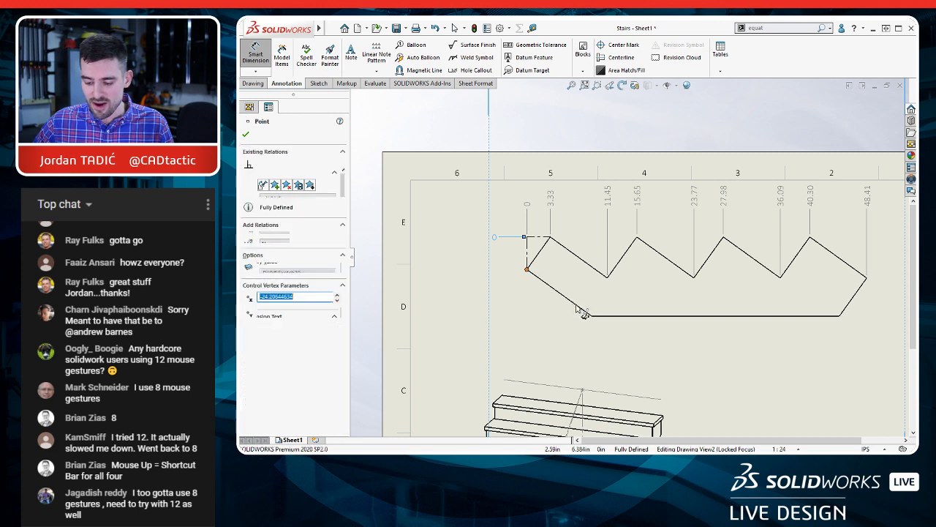
{"action": "left_click", "coordinate": [606, 278]}
{"action": "left_click", "coordinate": [591, 316]}
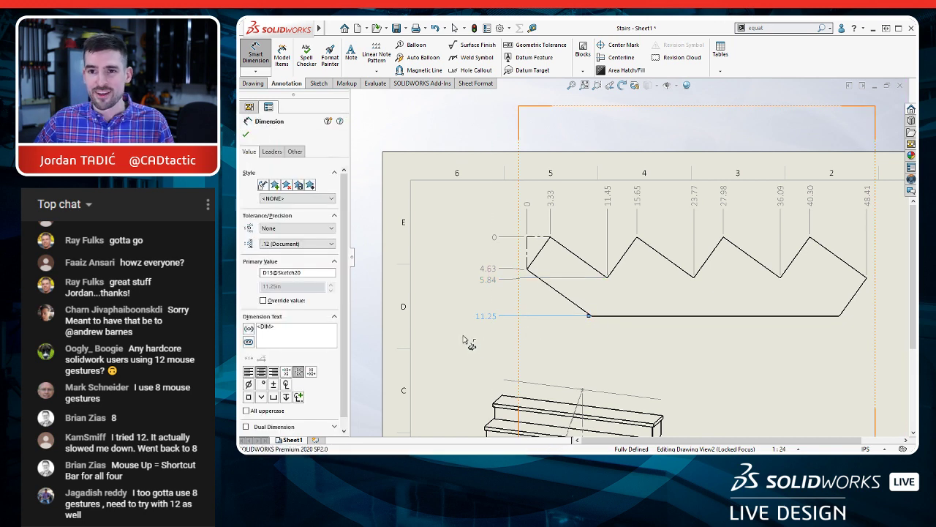
{"action": "key", "text": "Escape"}
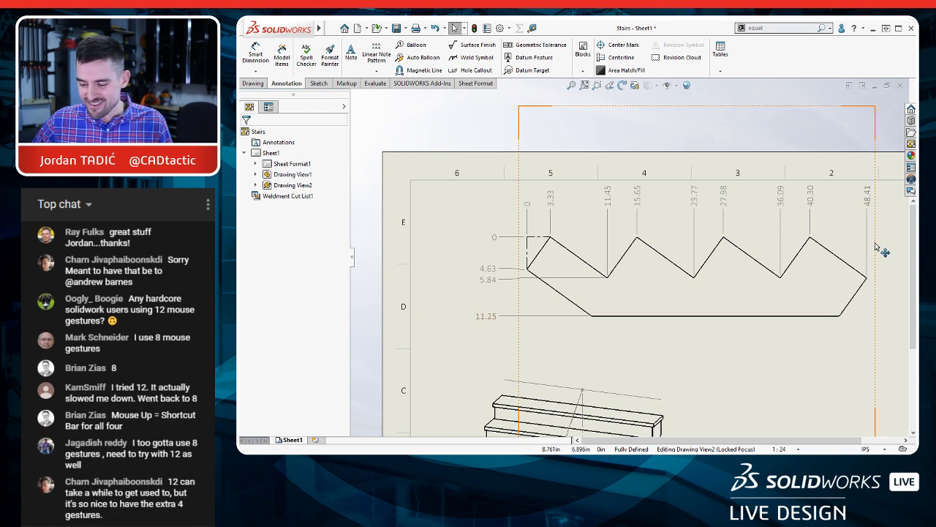
Step: Move the dimensioned stringer view slightly inward and down on the sheet, and hide the toolbars to show the whole drawing
{"action": "left_click_drag", "start_coordinate": [870, 249], "coordinate": [852, 262]}
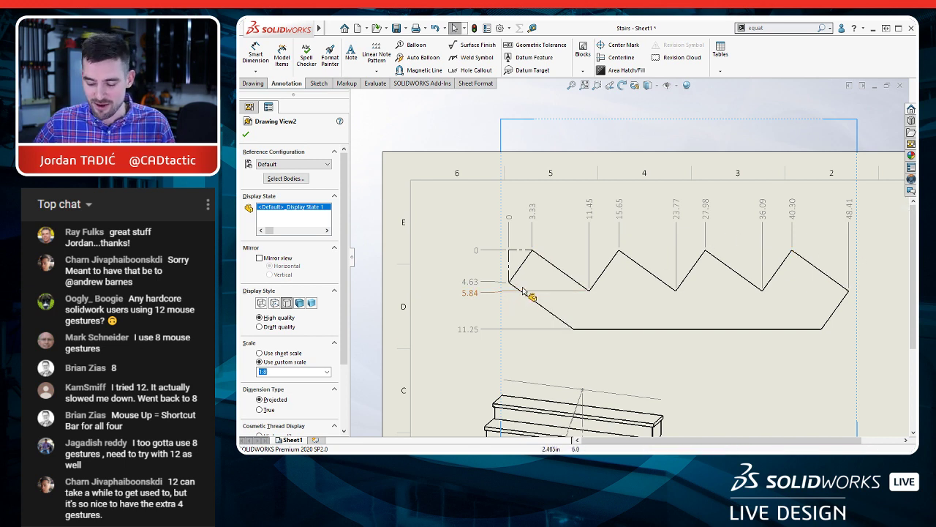
{"action": "scroll", "coordinate": [638, 325], "scroll_direction": "up", "scroll_amount": 2}
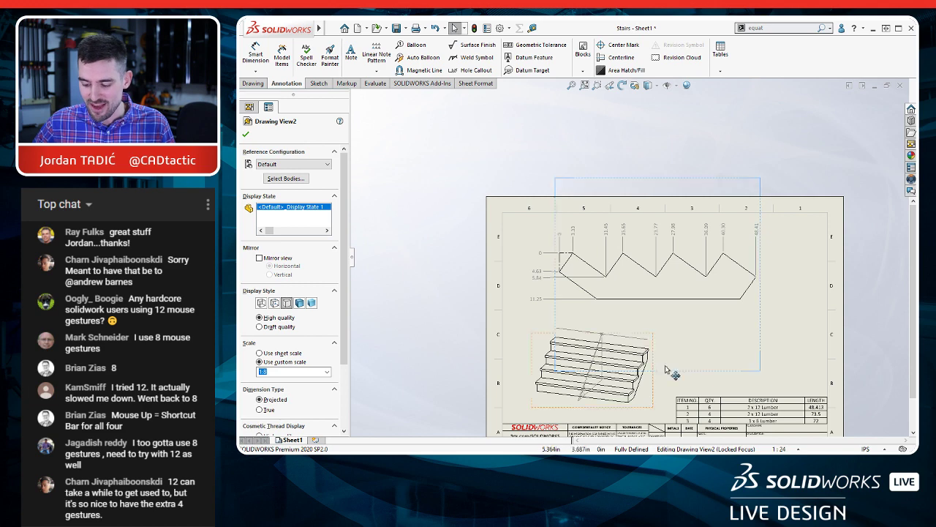
{"action": "scroll", "coordinate": [695, 388], "scroll_direction": "up", "scroll_amount": 1}
{"action": "scroll", "coordinate": [714, 400], "scroll_direction": "down", "scroll_amount": 3}
{"action": "scroll", "coordinate": [713, 401], "scroll_direction": "up", "scroll_amount": 3}
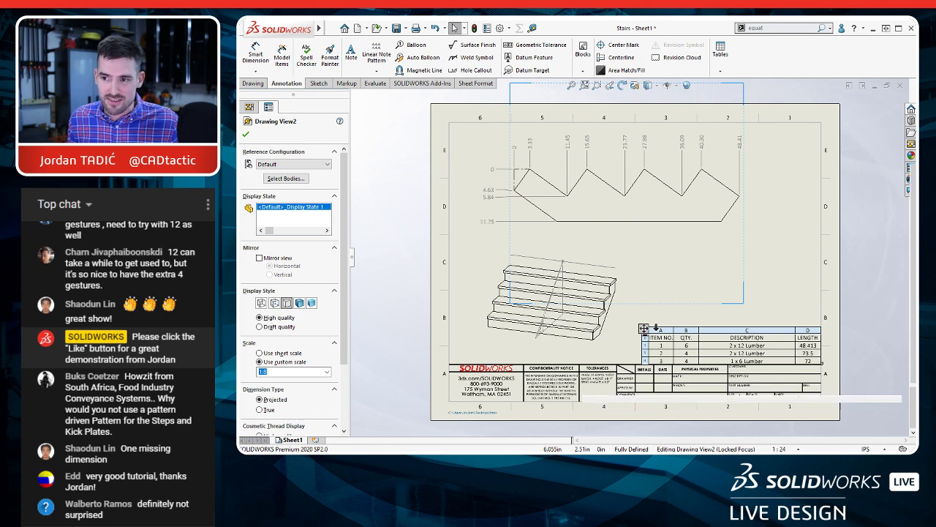
{"action": "key", "text": "F10"}
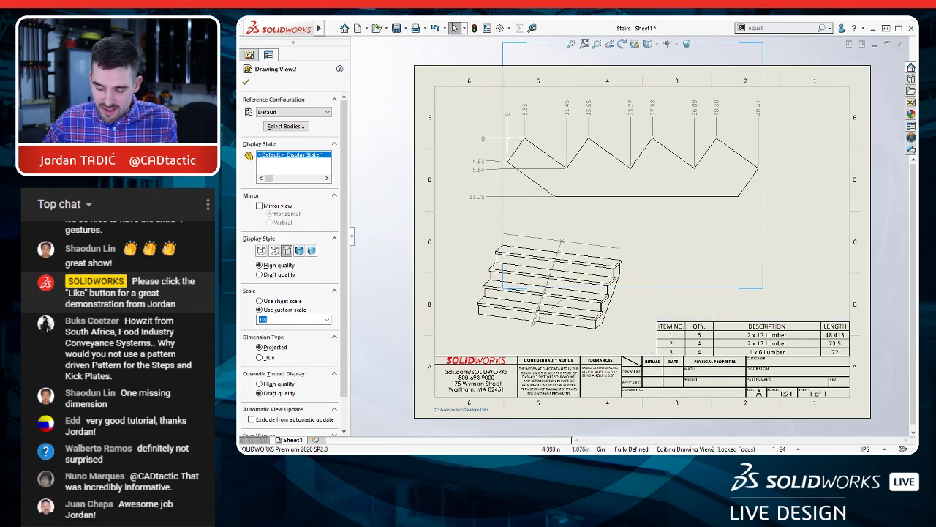